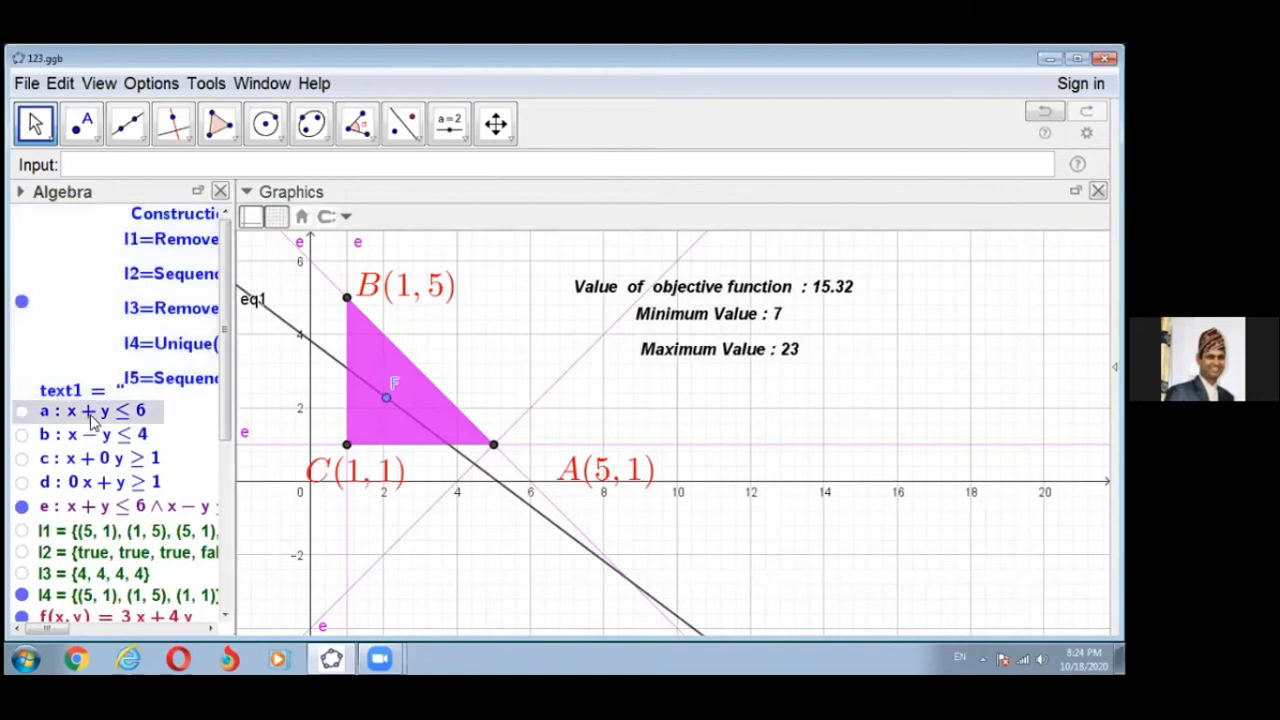
# Step: Select all objects of the existing linear programming construction and delete them
pyautogui.scroll(-5, 90, 420)
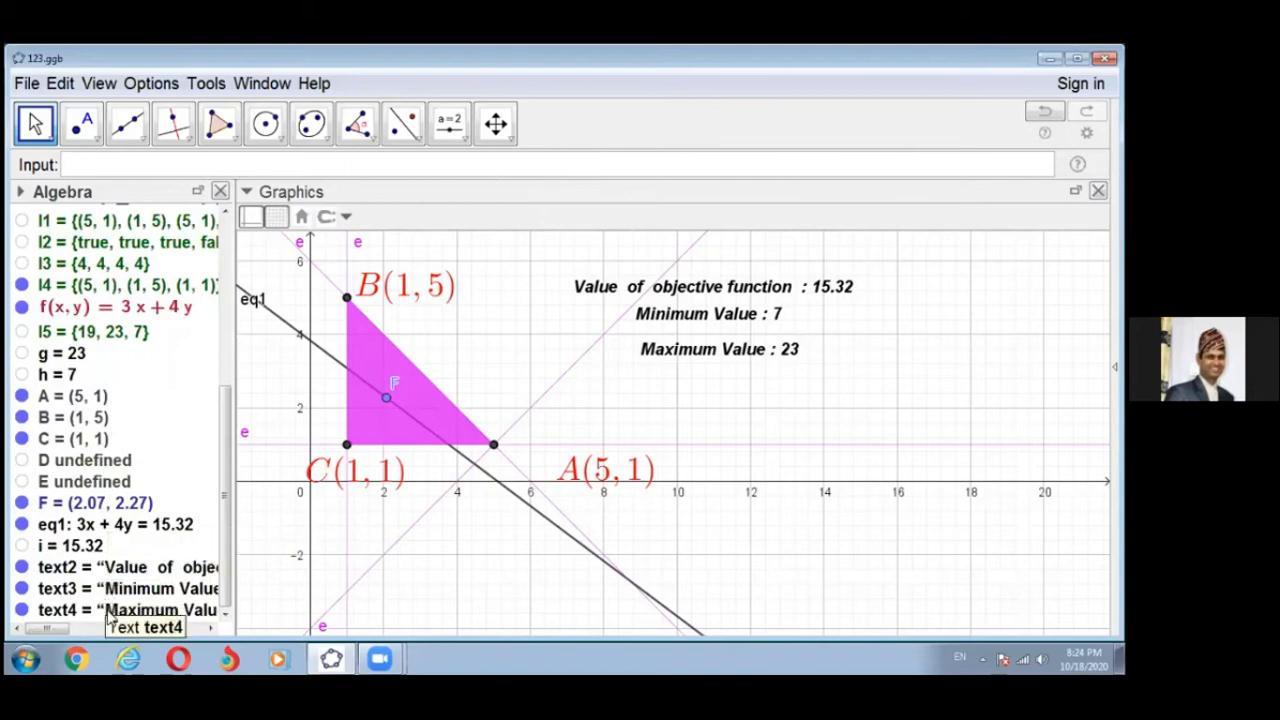
pyautogui.hotkey('ctrl', 'a')
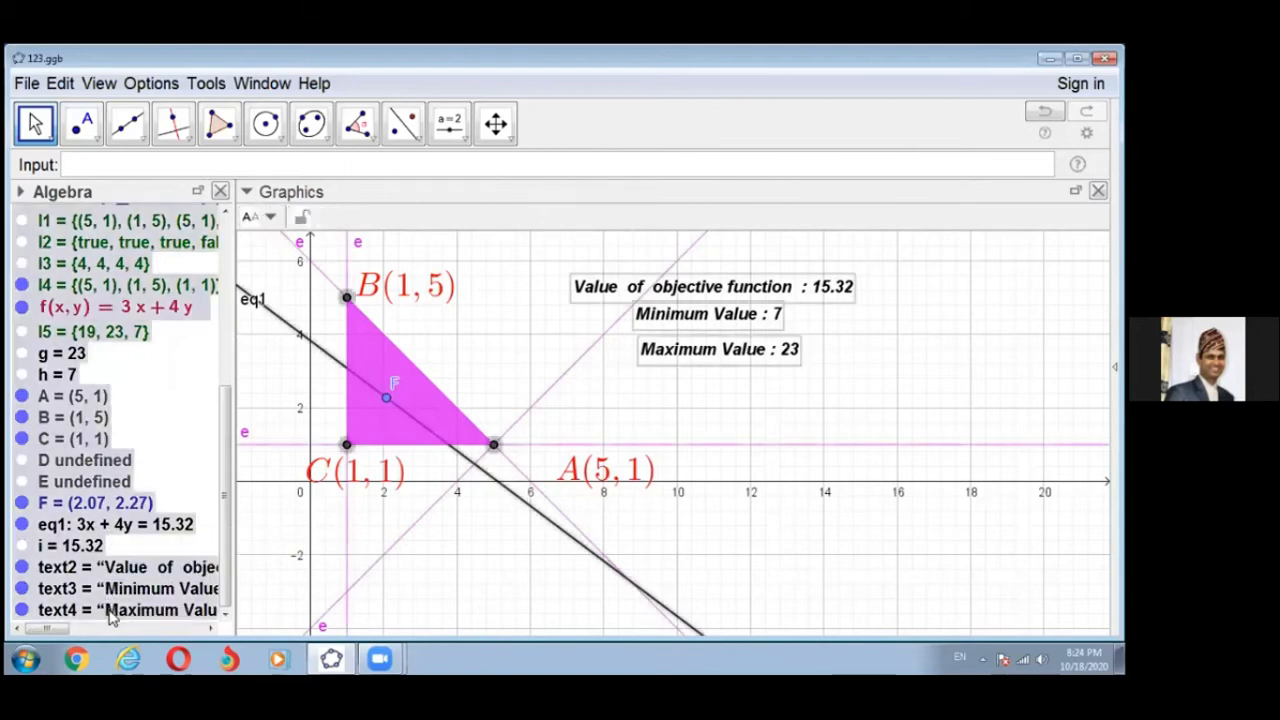
pyautogui.press('Delete')
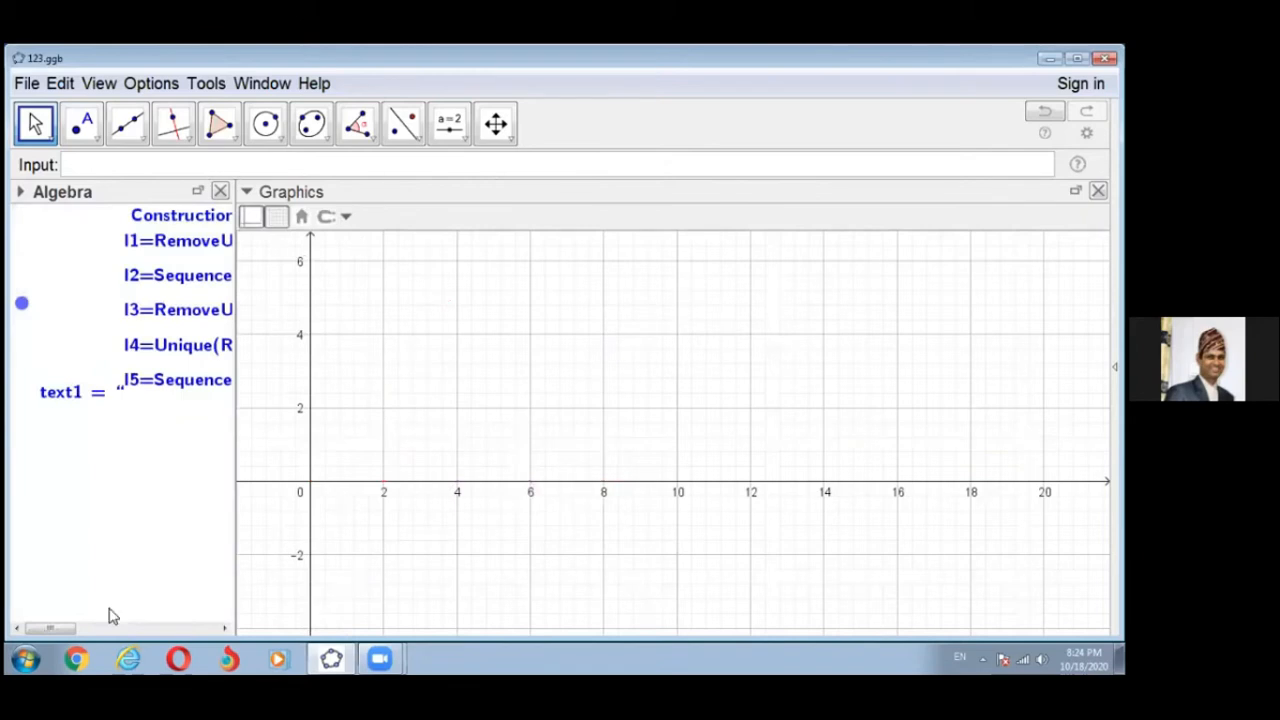
# Step: Enter the first constraint as the inequality x + y ≤ 6
pyautogui.scroll(-2, 466, 452)
pyautogui.scroll(-2, 463, 455)
pyautogui.scroll(6, 455, 458)
pyautogui.scroll(3, 438, 463)
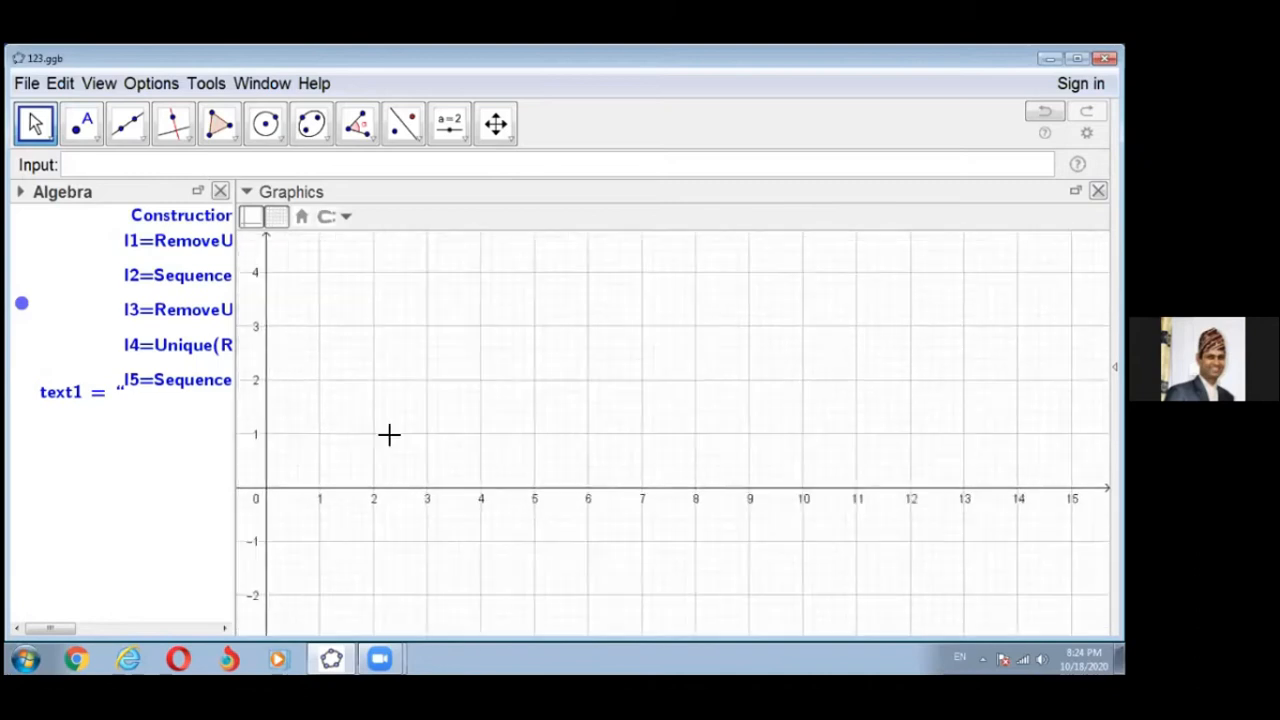
pyautogui.moveTo(360, 417); pyautogui.dragTo(490, 434)
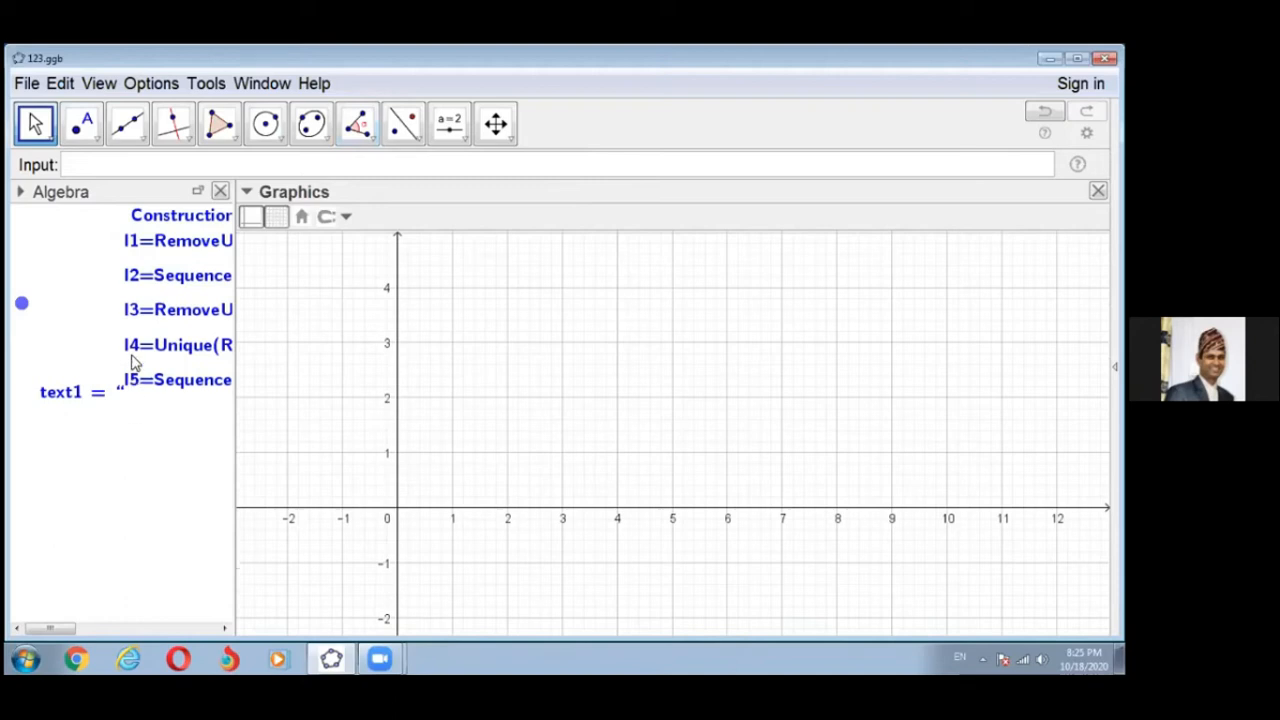
pyautogui.click(80, 165)
pyautogui.write('x + ')
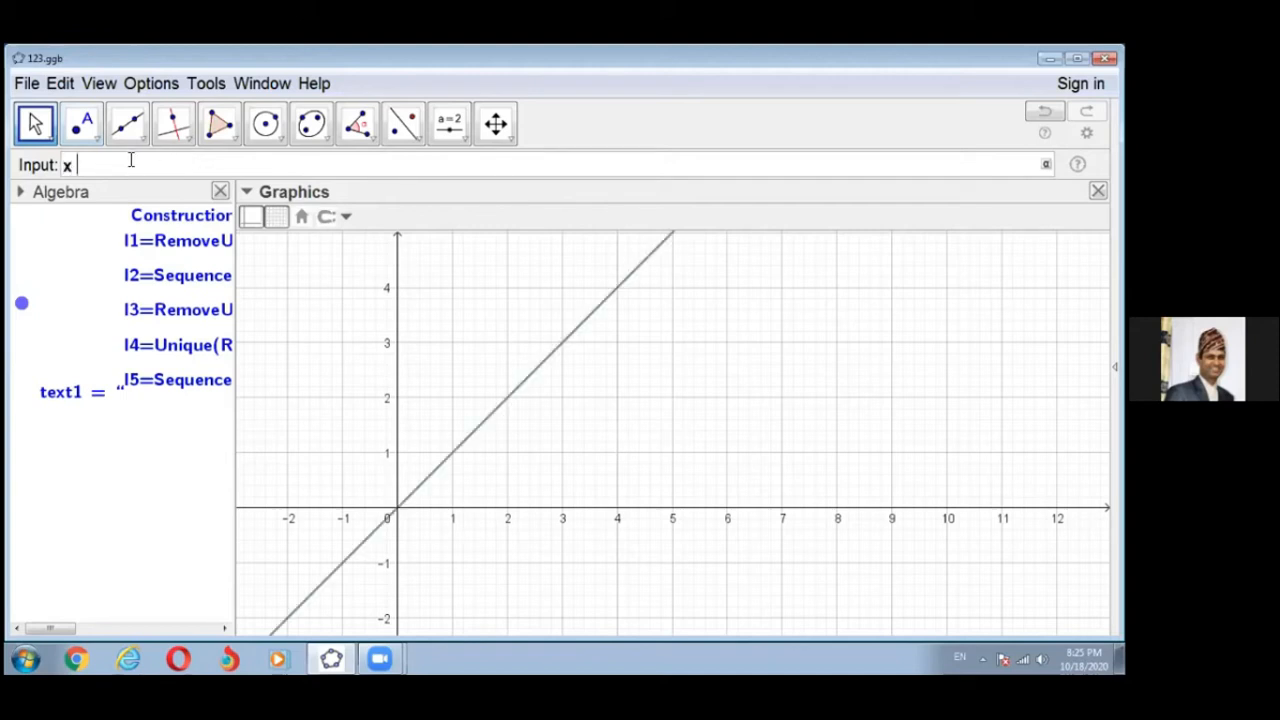
pyautogui.write('y')
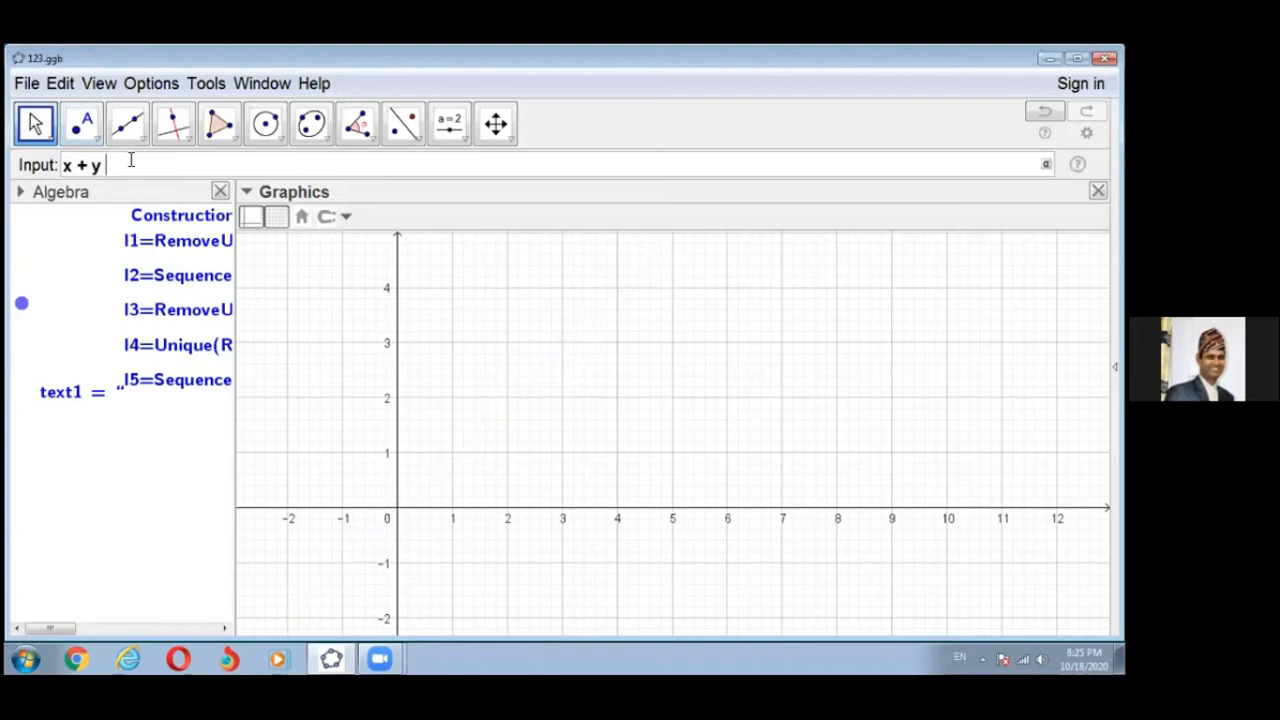
pyautogui.write(' <=')
pyautogui.write('6')
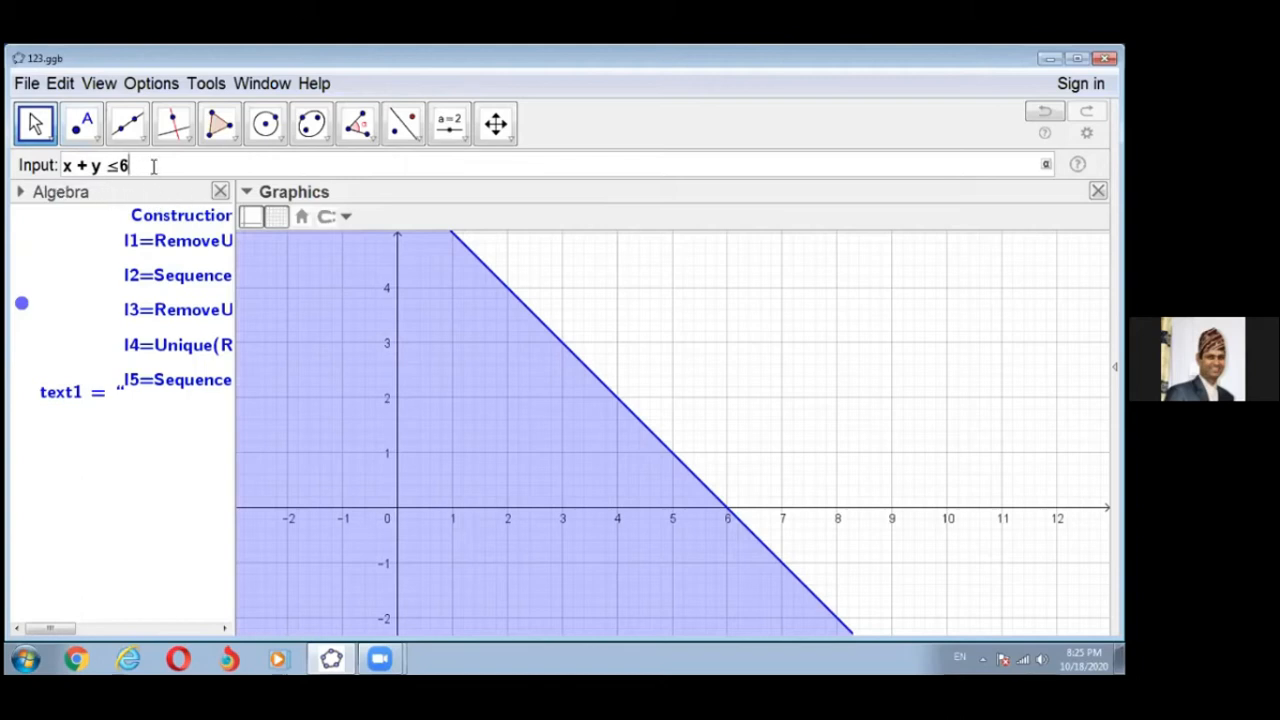
pyautogui.press('Return')
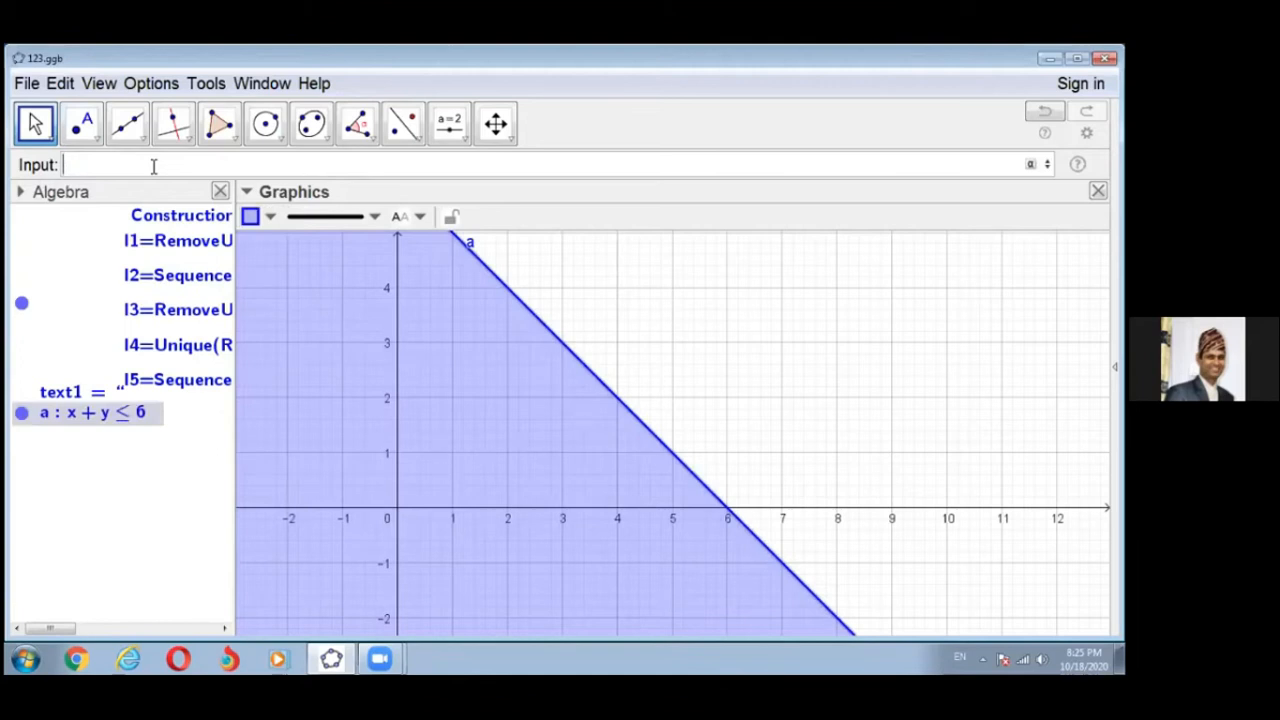
# Step: Set the algebra descriptions to show each object's Definition
pyautogui.click(20, 192)
pyautogui.click(119, 217)
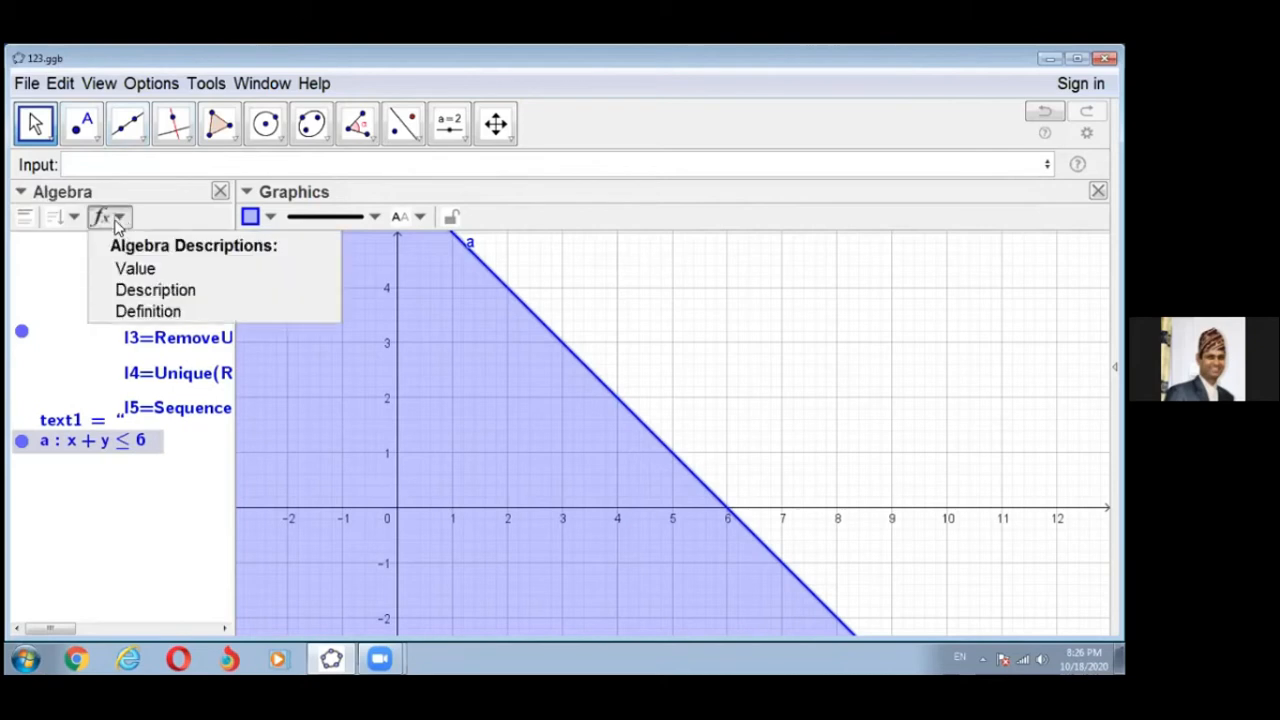
pyautogui.click(137, 312)
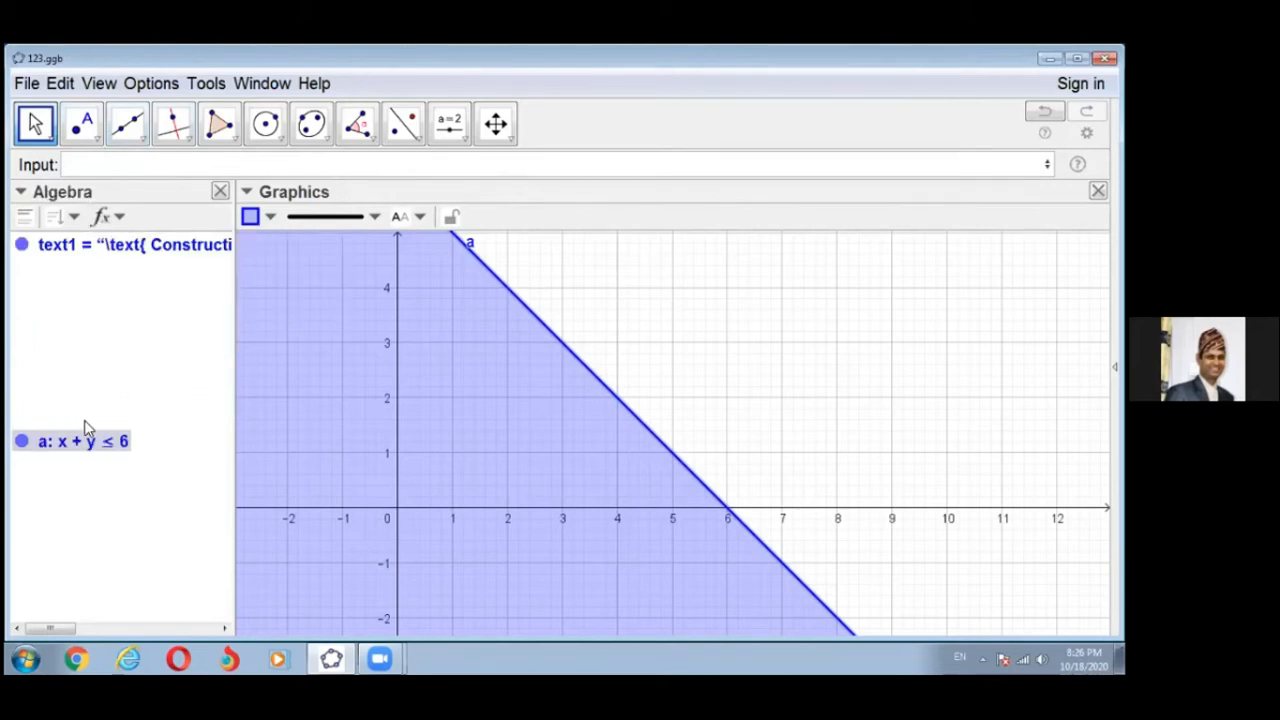
# Step: Enter the second constraint as the inequality x - y ≤ 4
pyautogui.click(88, 168)
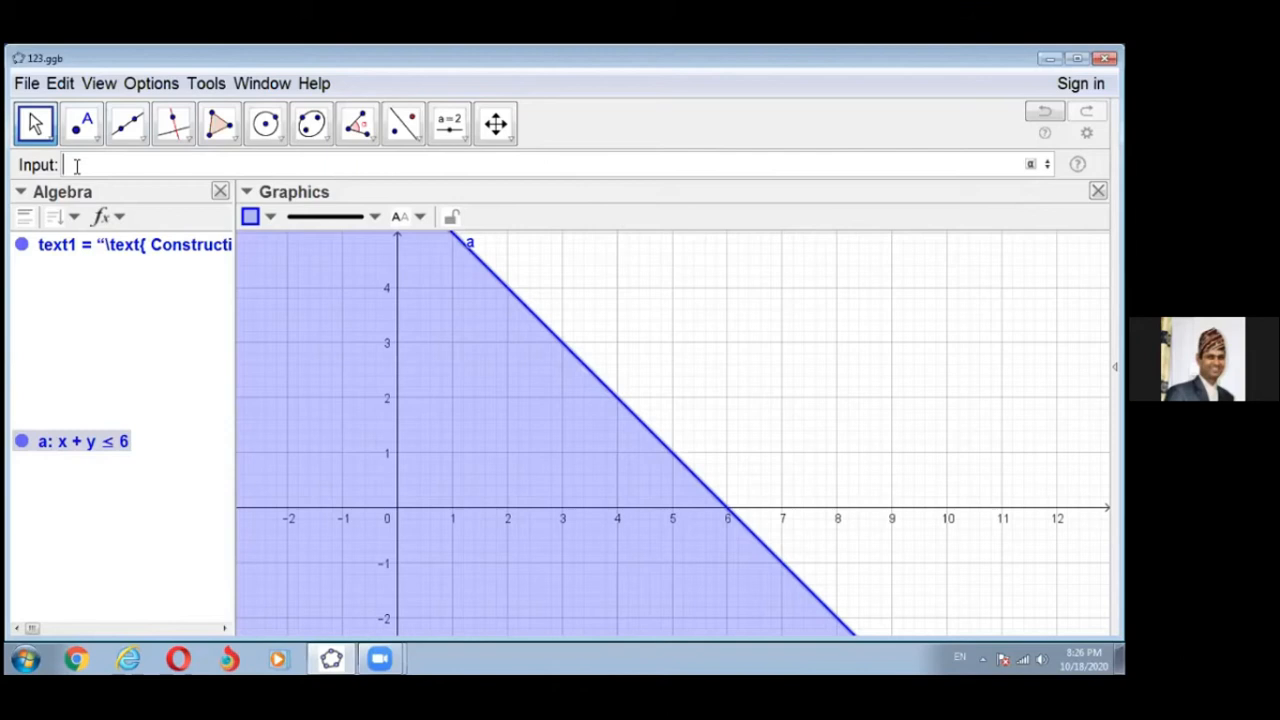
pyautogui.write('x-')
pyautogui.write('y')
pyautogui.write(' <=')
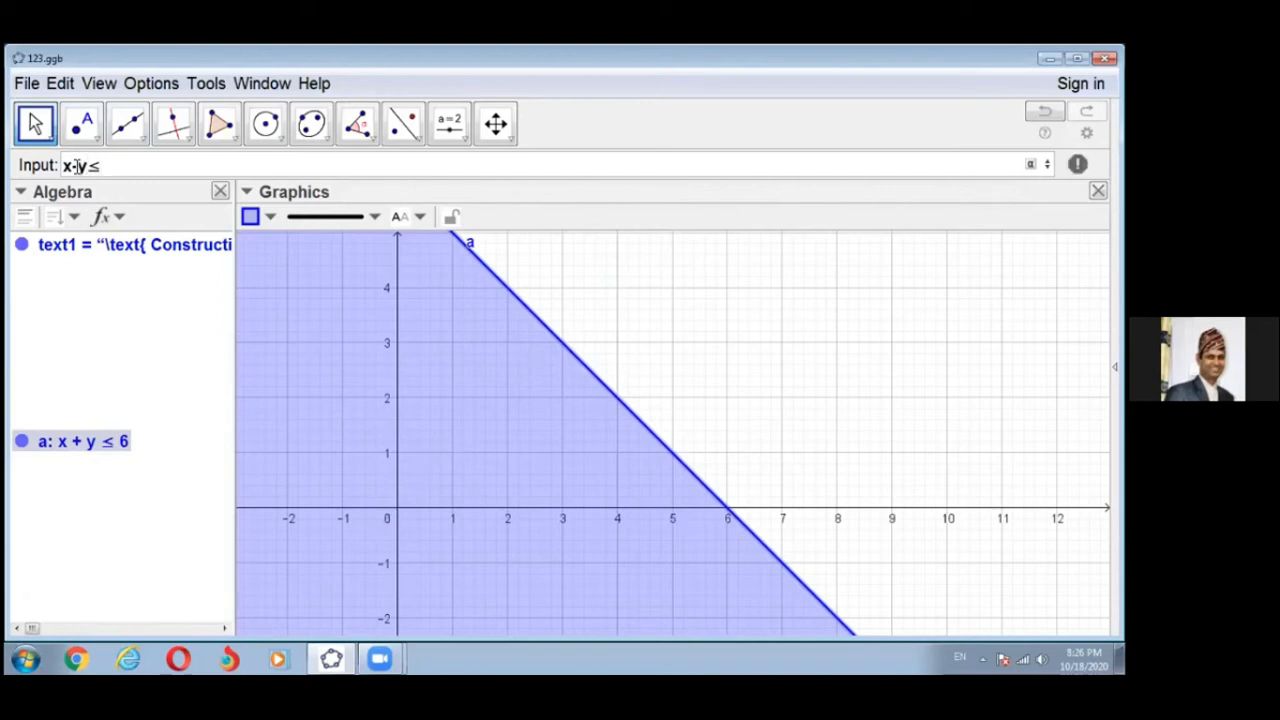
pyautogui.write('4')
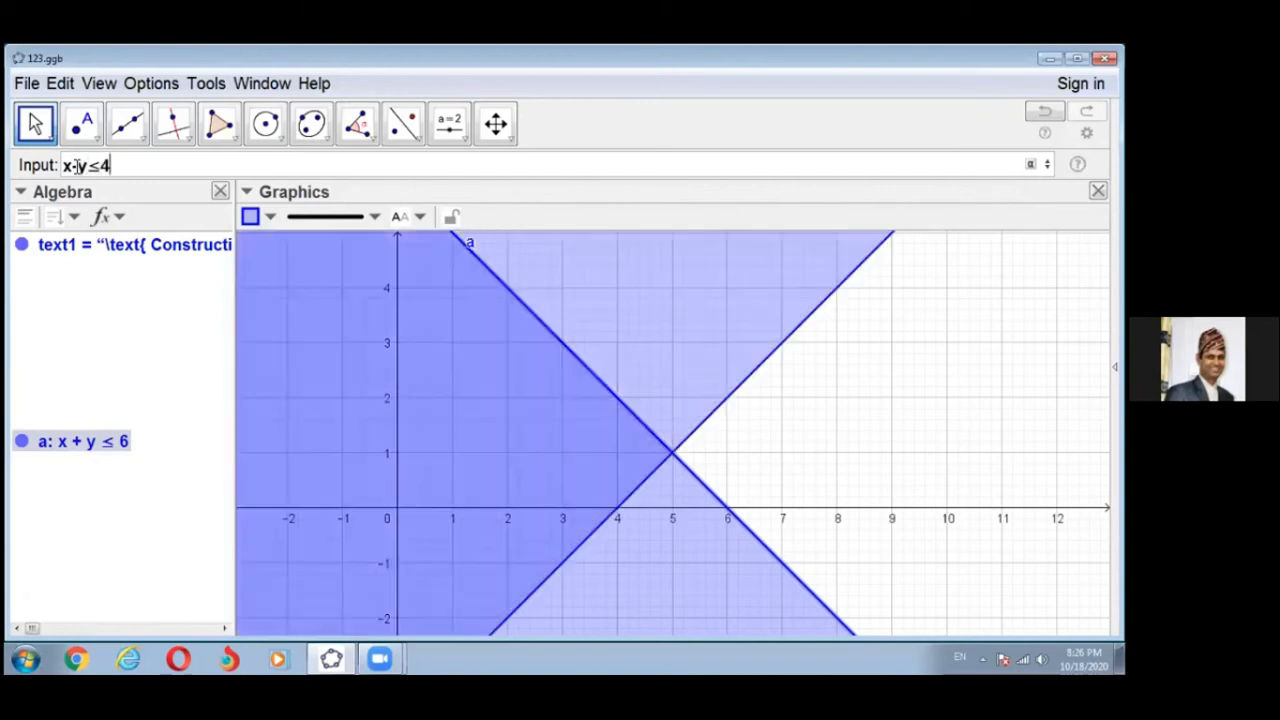
pyautogui.press('Return')
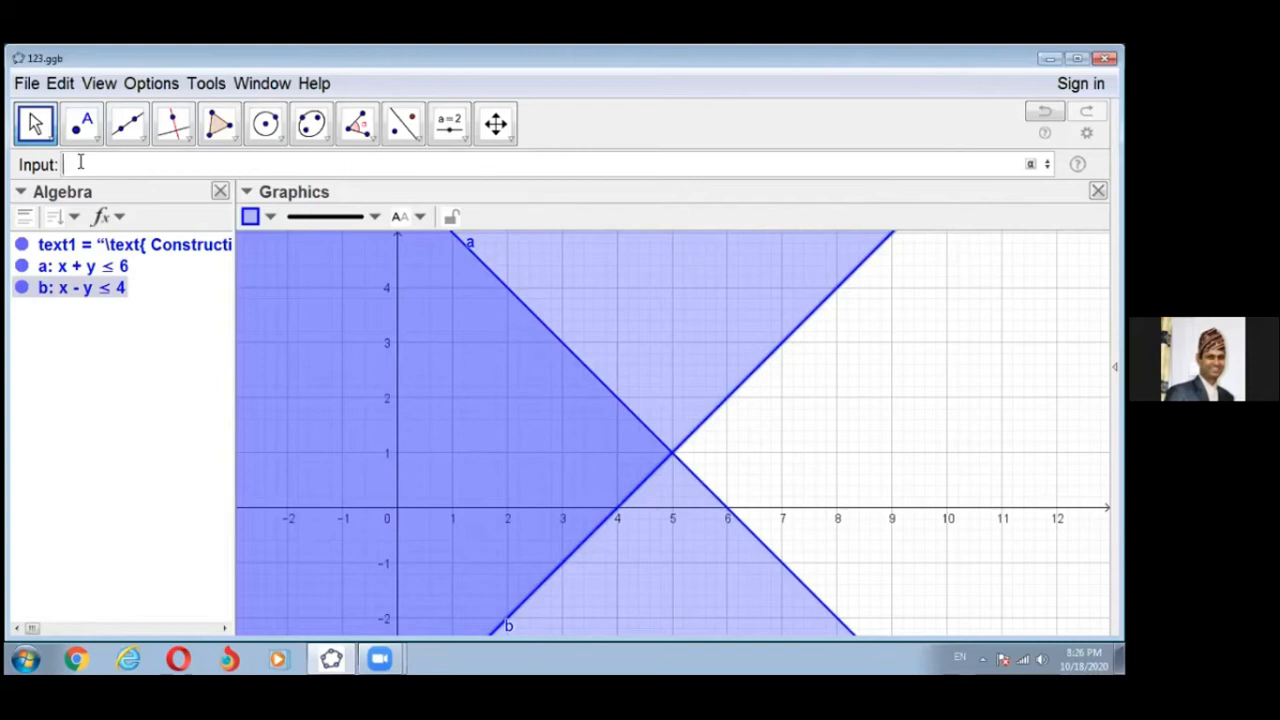
# Step: Enter the third constraint as the inequality x + 0y ≥ 0
pyautogui.write('x')
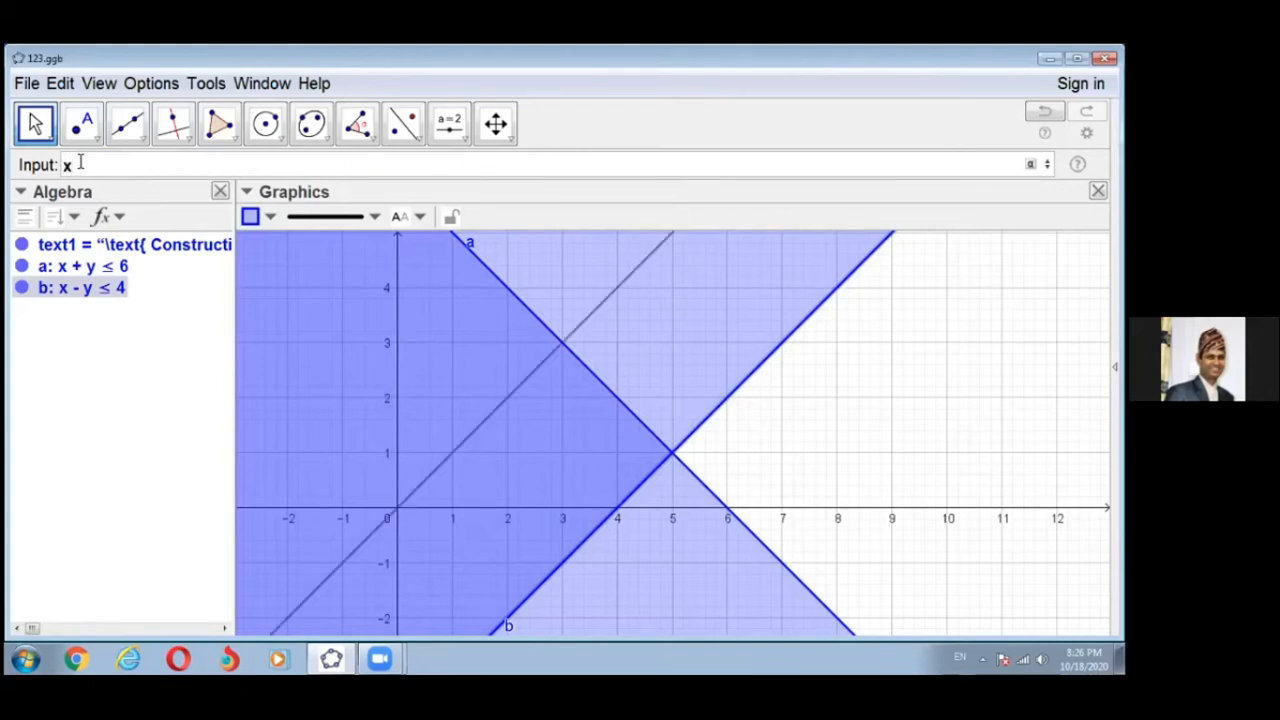
pyautogui.write(' >= 0')
pyautogui.write('y')
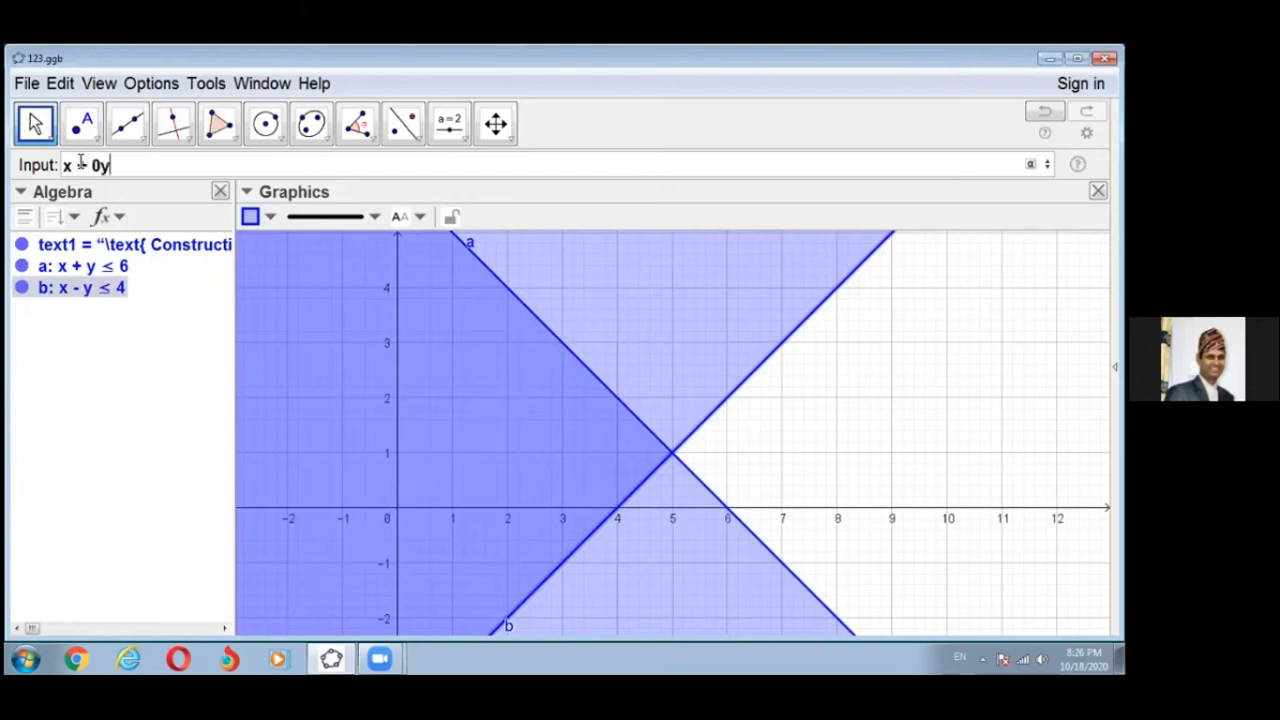
pyautogui.write('>=')
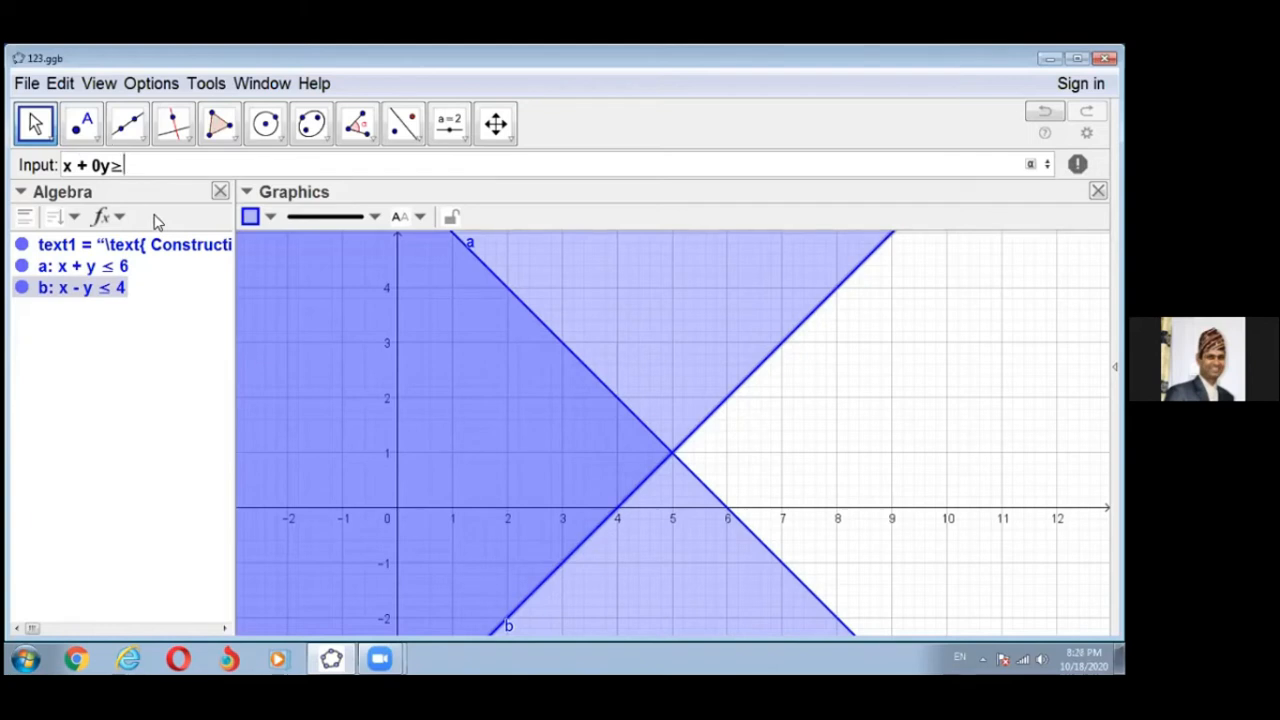
pyautogui.write('0')
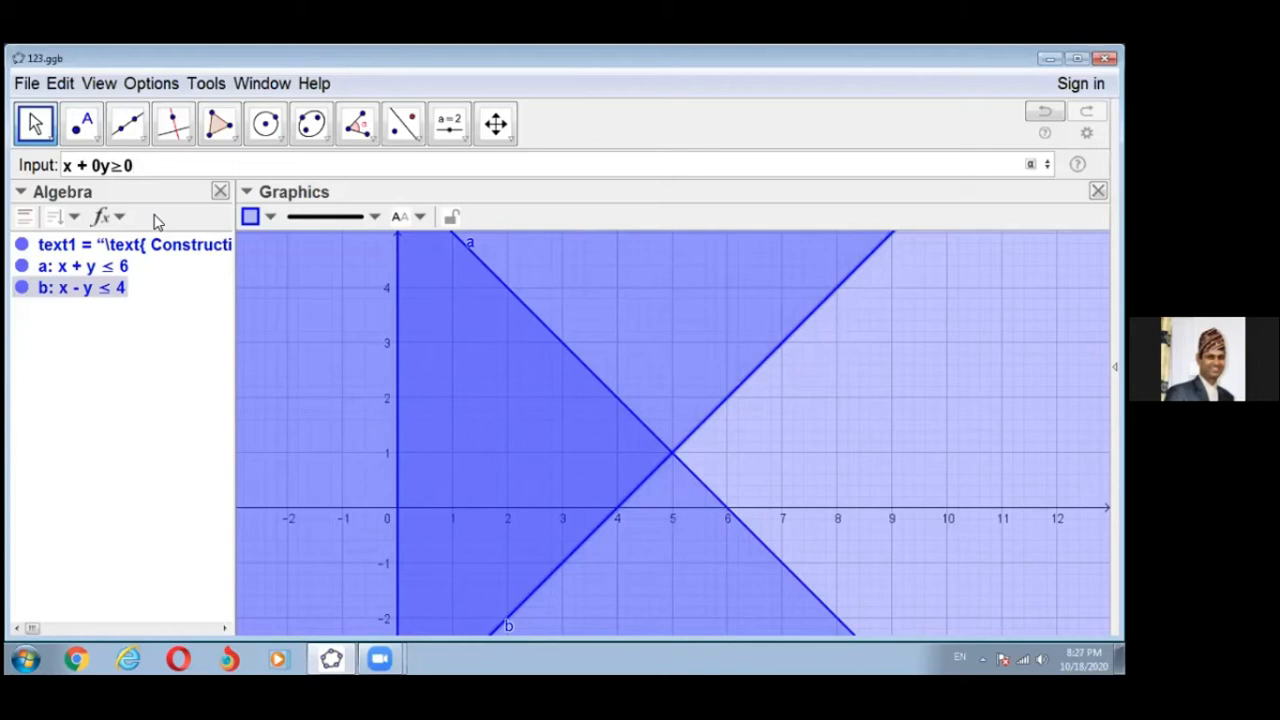
pyautogui.press('Return')
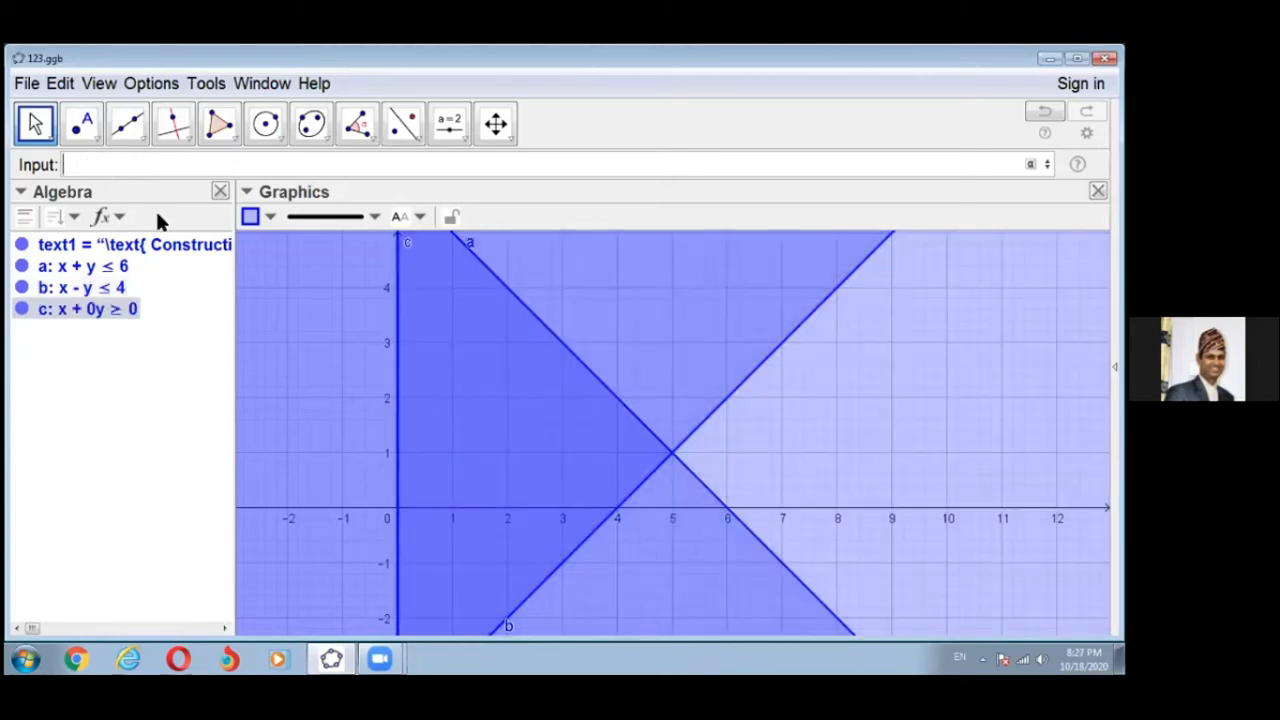
# Step: Enter the fourth constraint as the inequality 0x + y ≥ 0 and clear the selection
pyautogui.write('0')
pyautogui.write('x +')
pyautogui.write(' y')
pyautogui.write('>=')
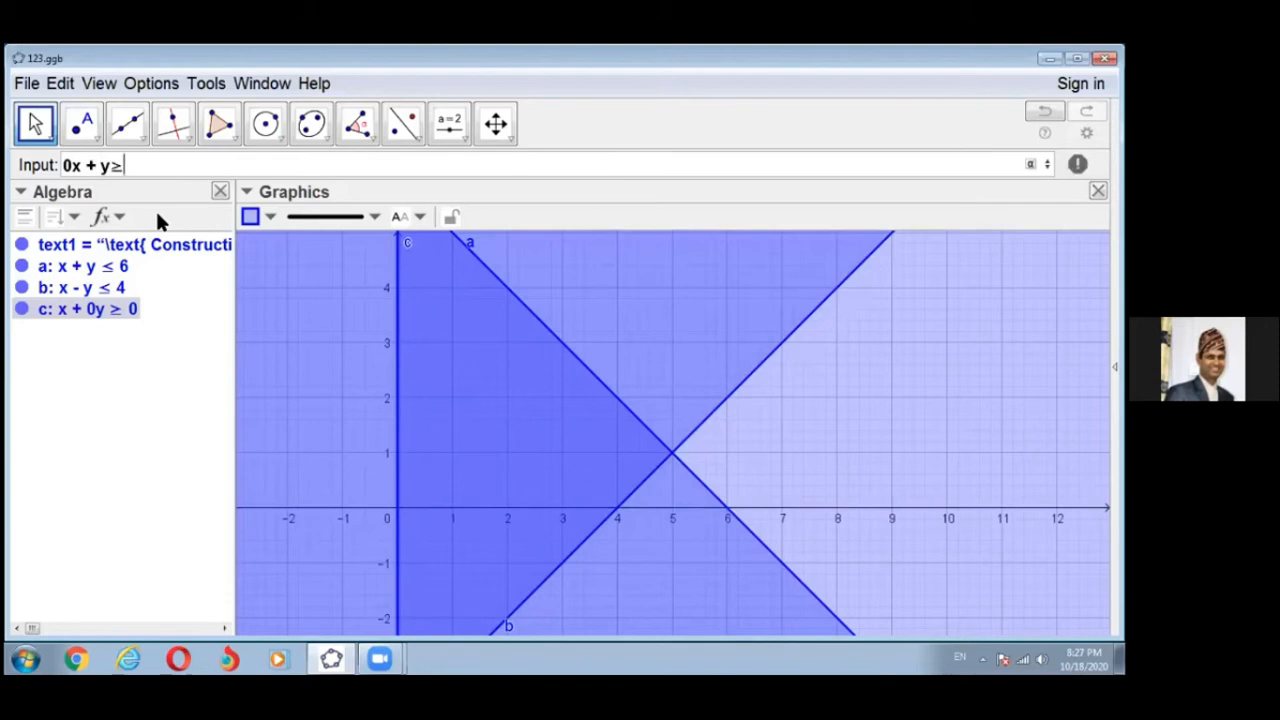
pyautogui.write('0')
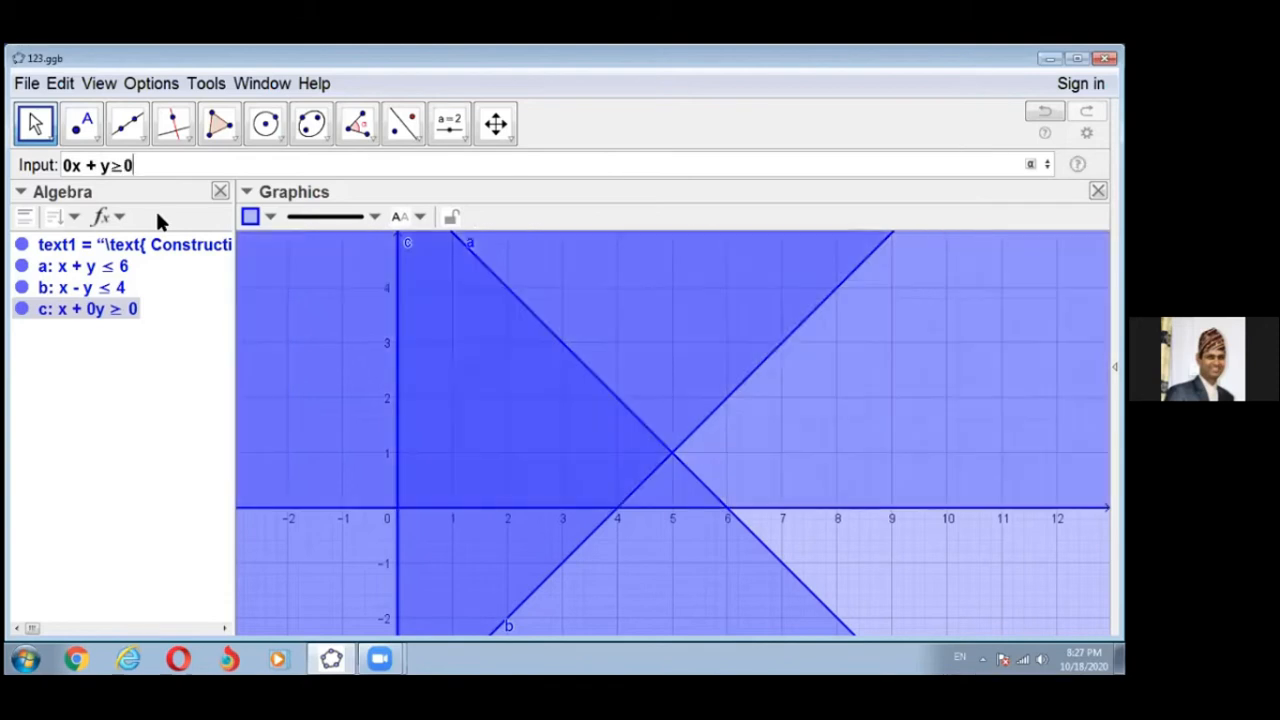
pyautogui.press('Return')
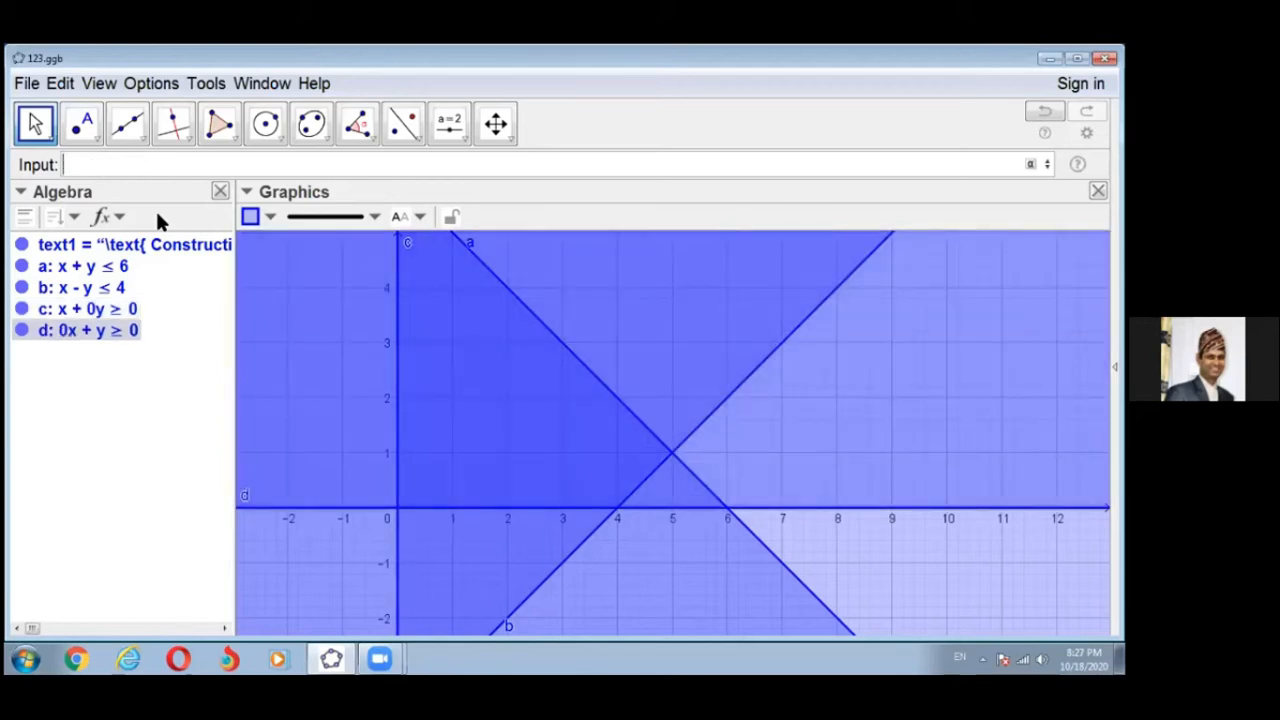
pyautogui.click(121, 420)
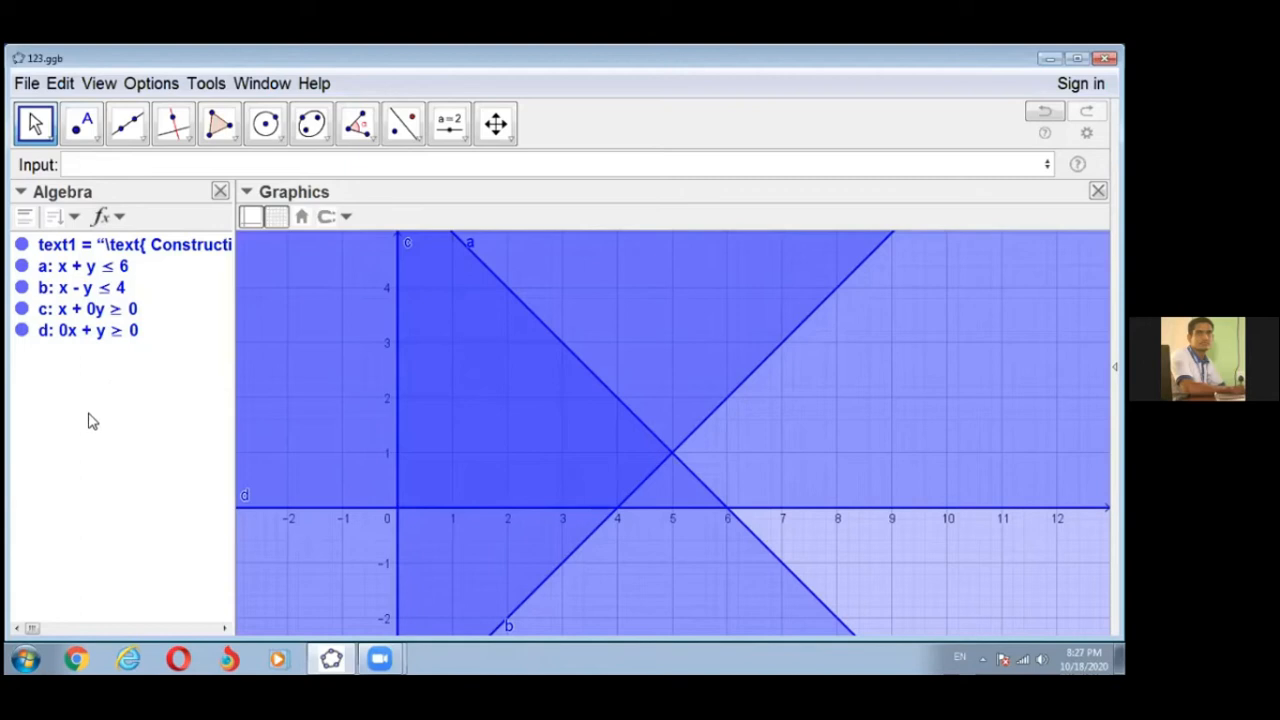
# Step: Write the expression a&&b&&c&&d in the input line to intersect the four inequalities
pyautogui.click(74, 162)
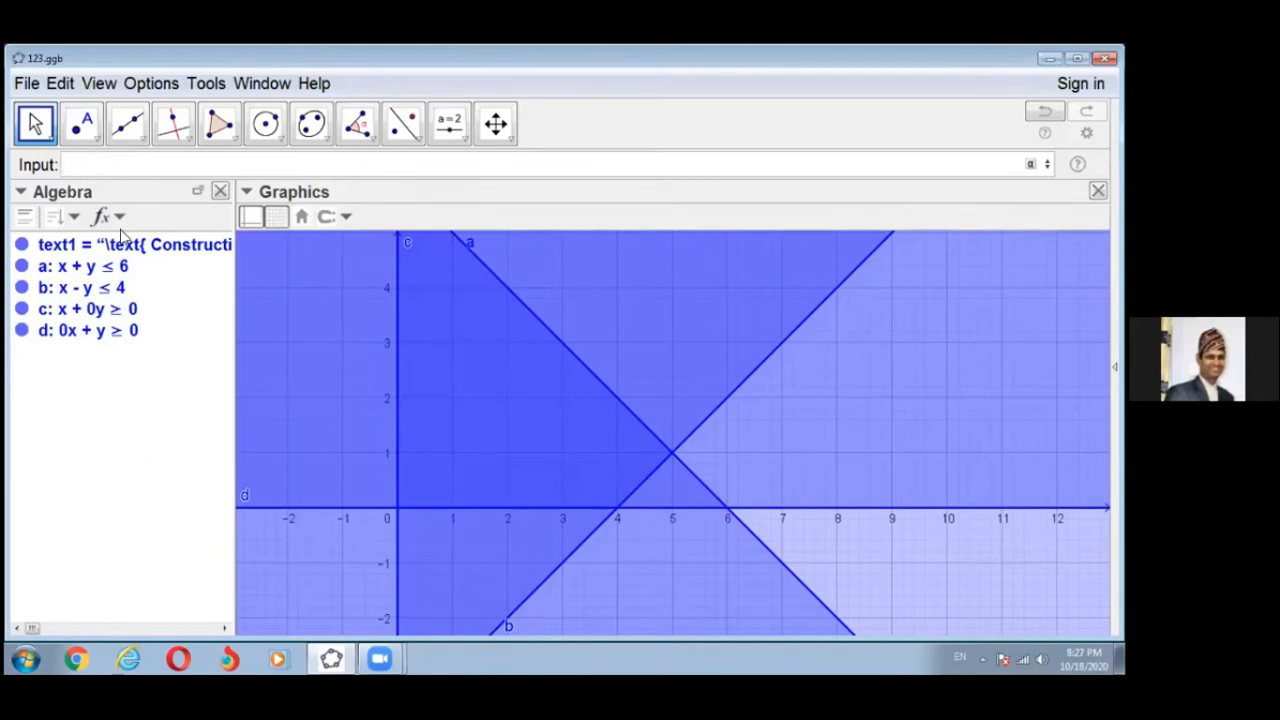
pyautogui.scroll(-5, 365, 420)
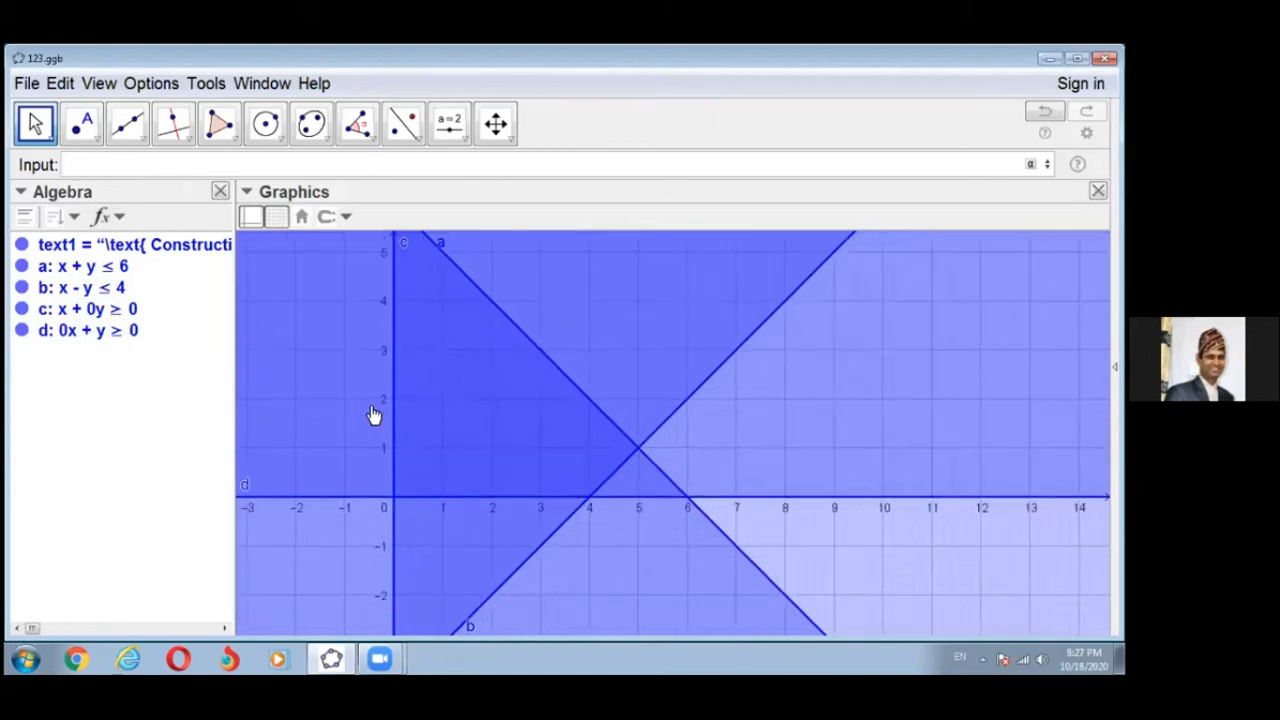
pyautogui.click(490, 421)
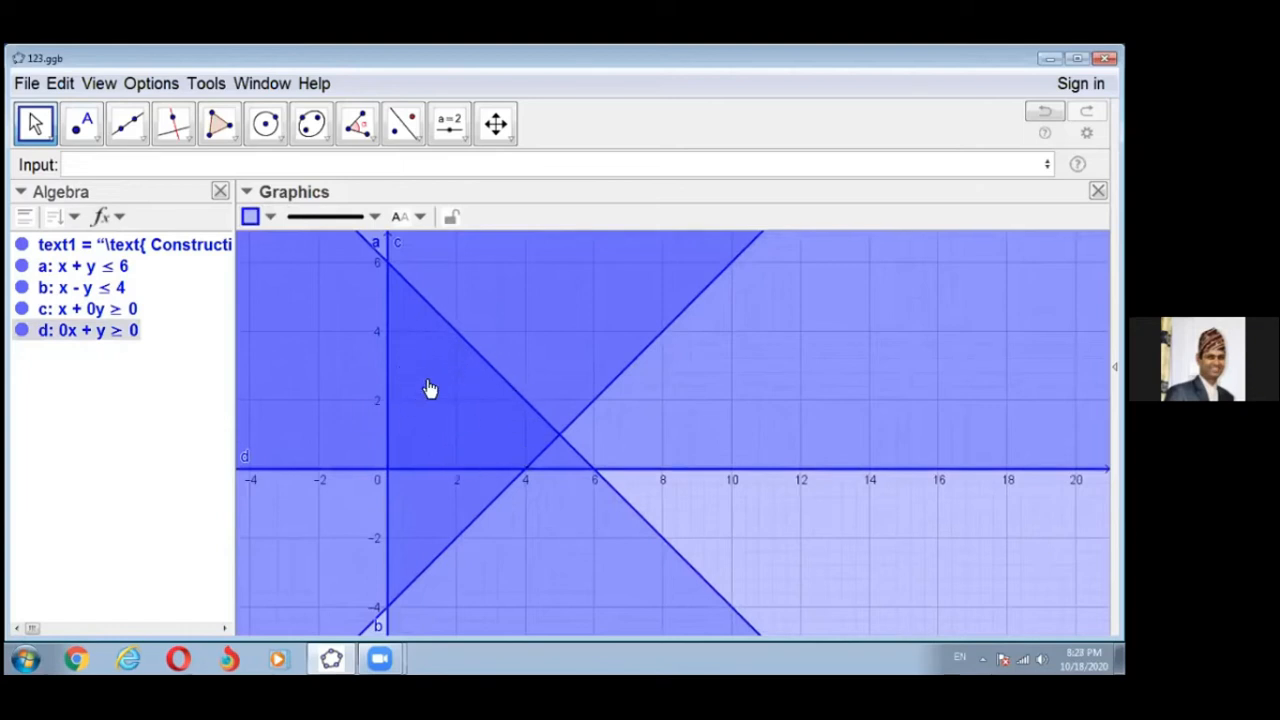
pyautogui.click(76, 166)
pyautogui.write('a')
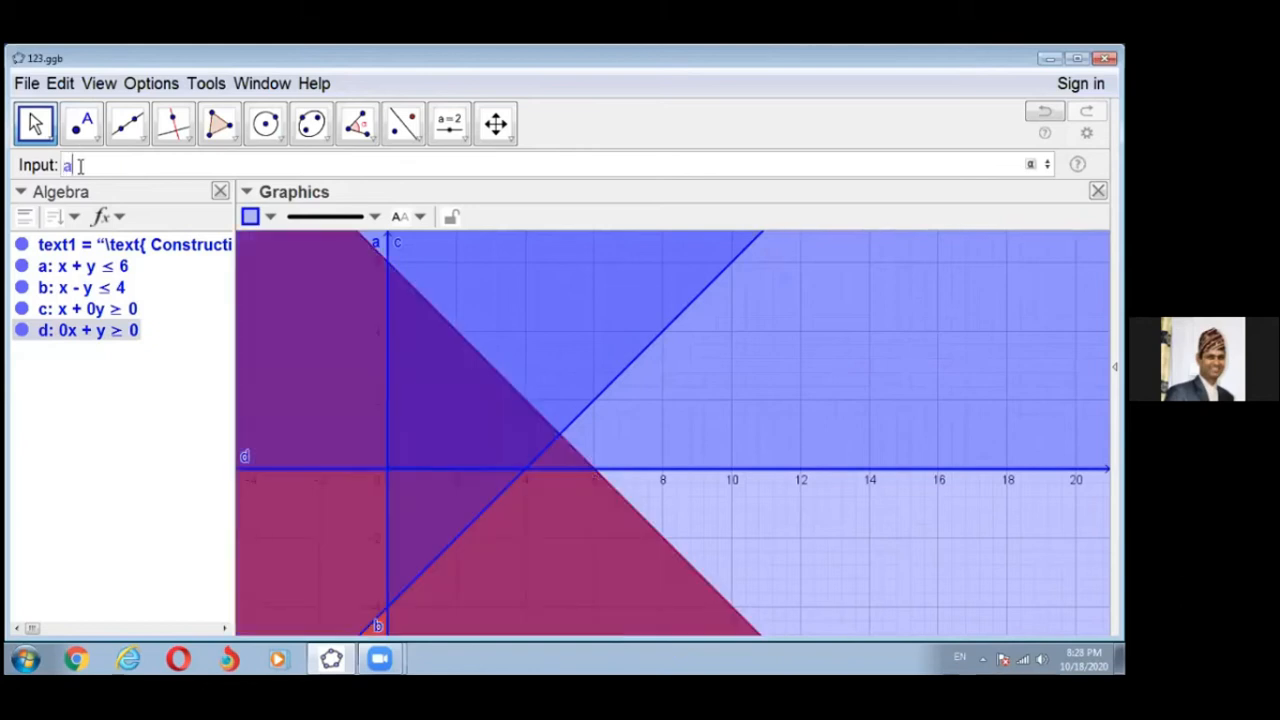
pyautogui.write('&&')
pyautogui.press('BackSpace')
pyautogui.press('BackSpace')
pyautogui.press('BackSpace')
pyautogui.write('a&&')
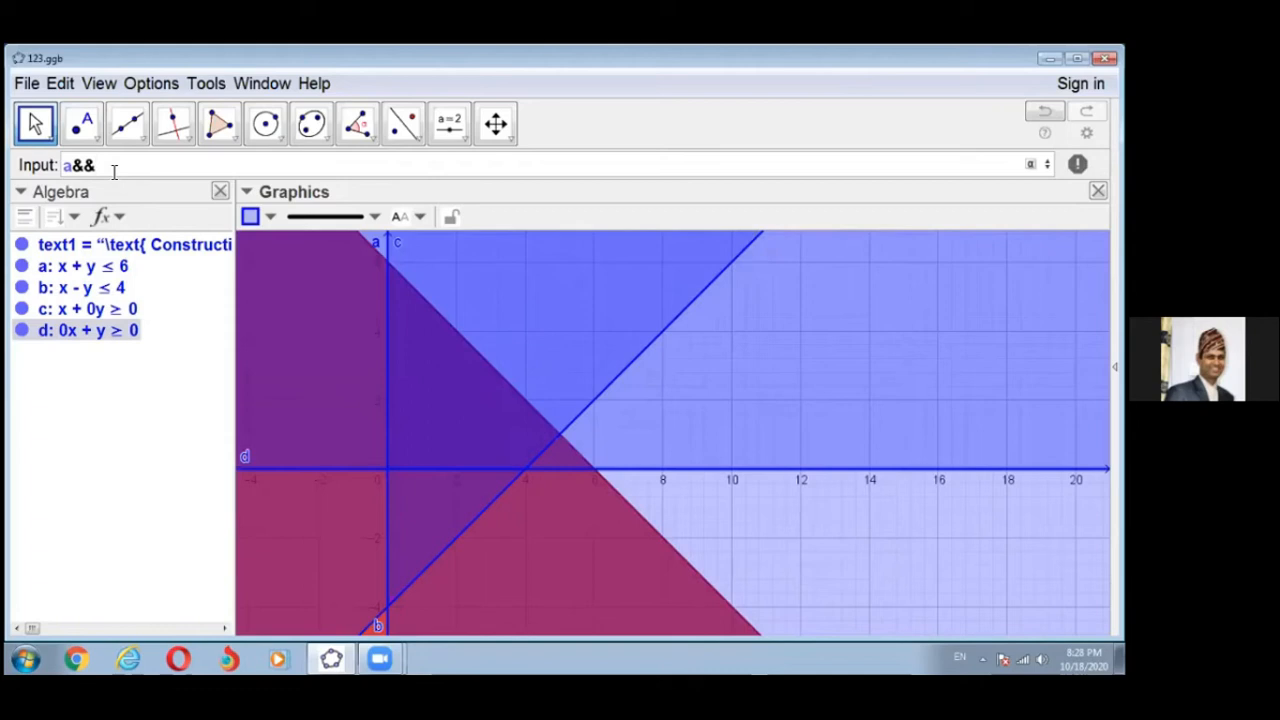
pyautogui.write('b')
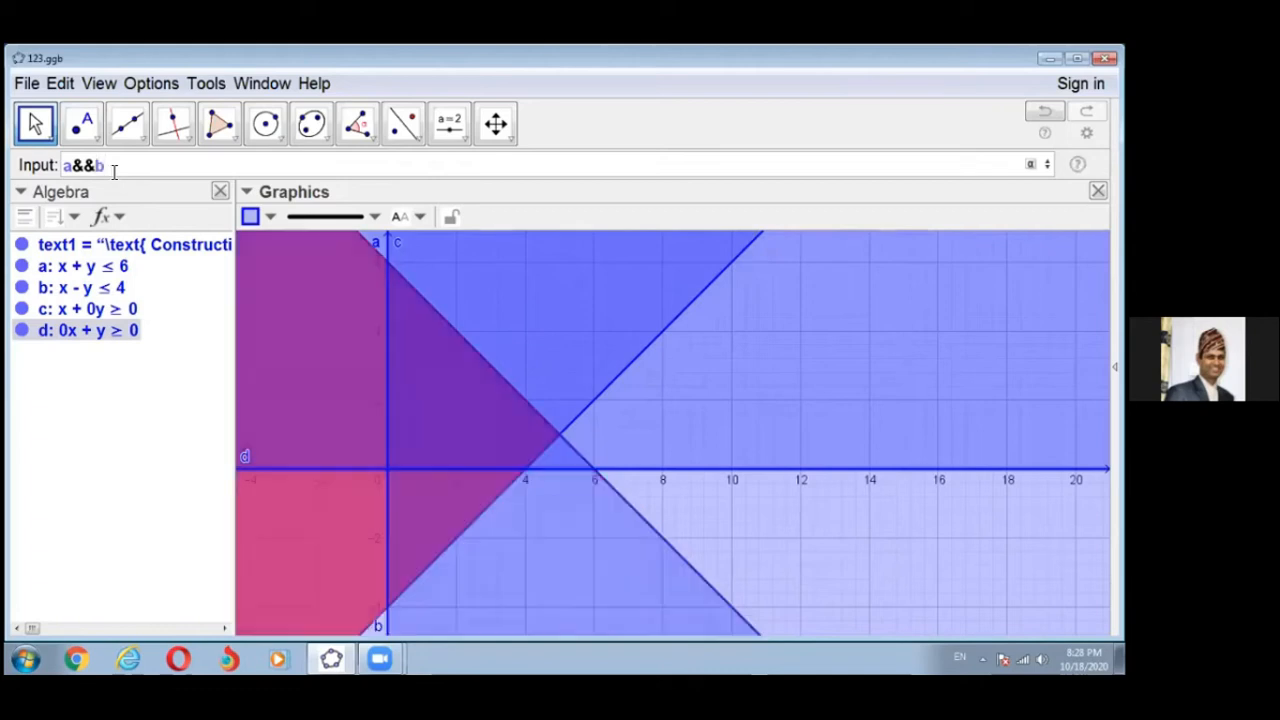
pyautogui.write('&&')
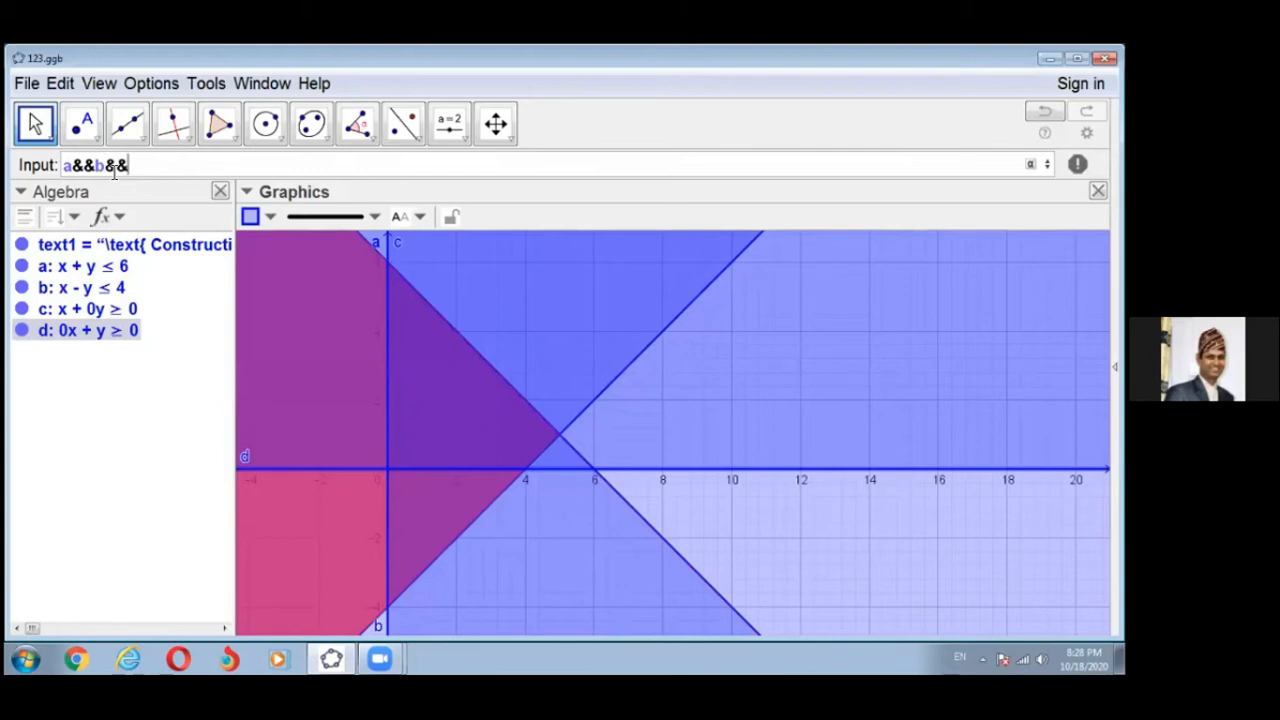
pyautogui.write('c')
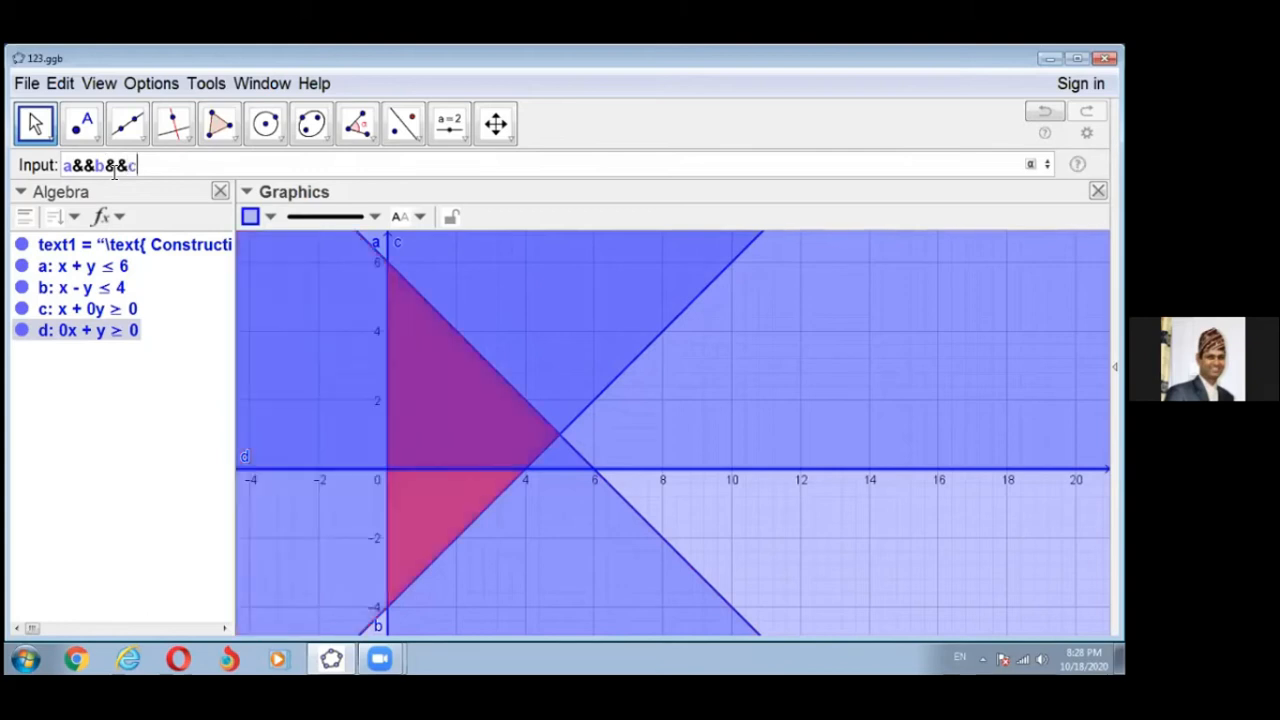
pyautogui.write('&&d')
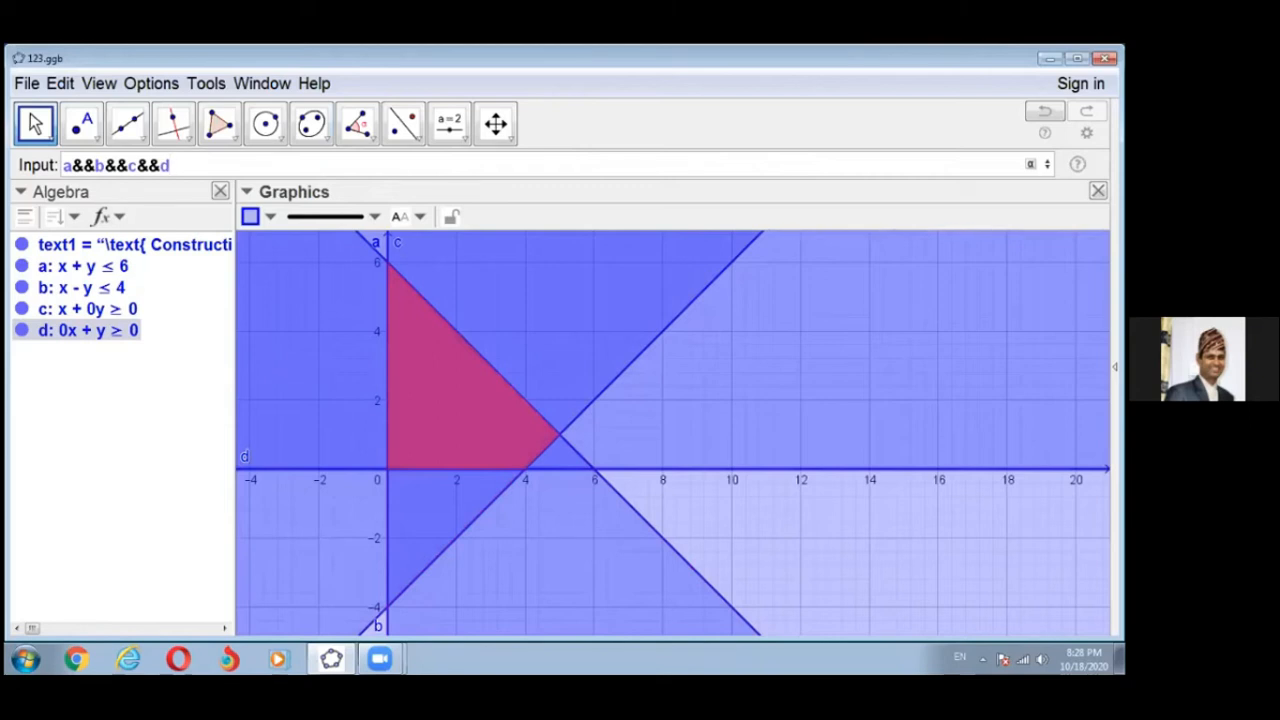
# Step: Enter the expression a&&b&&c&&d to create the region where all four inequalities hold
pyautogui.click(1030, 164)
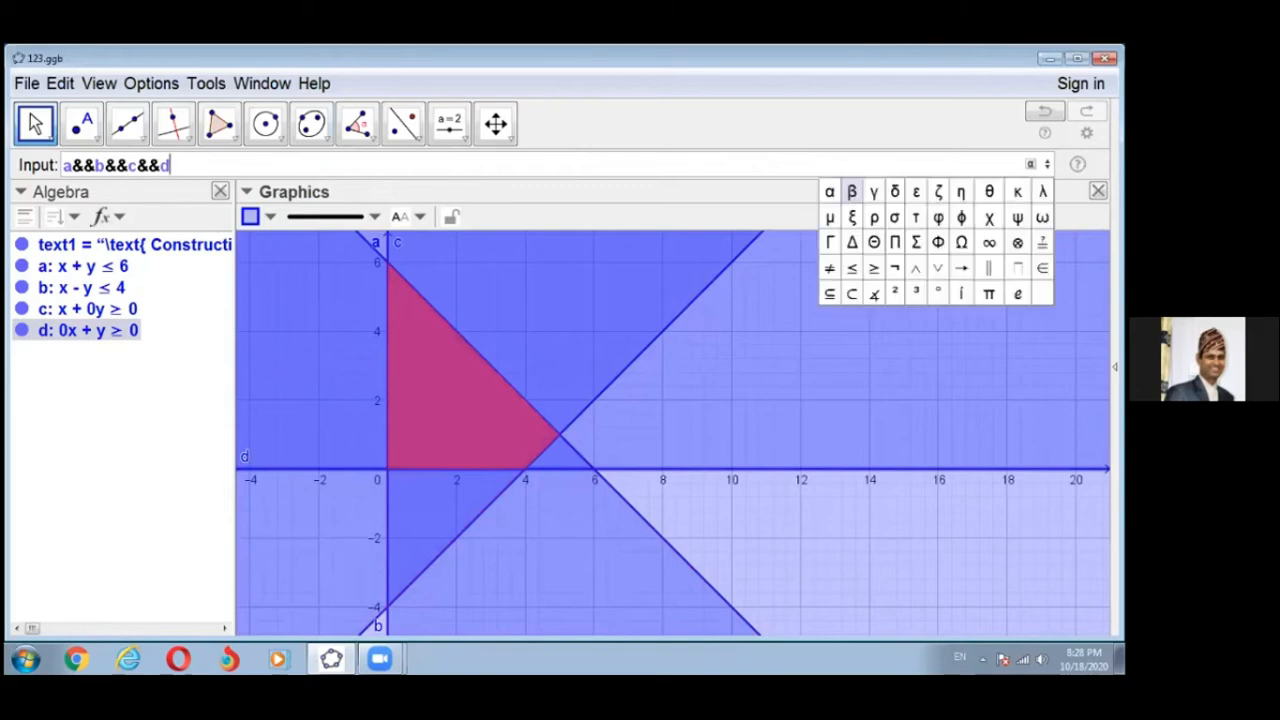
pyautogui.click(925, 275)
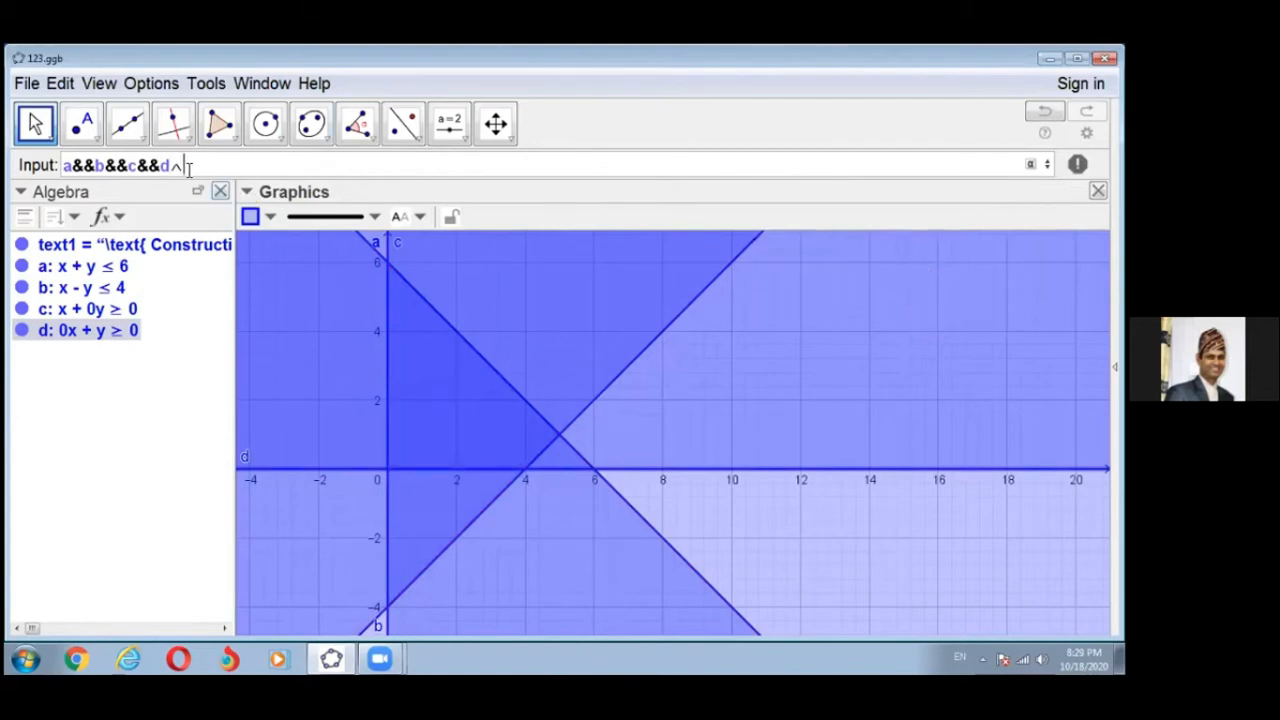
pyautogui.press('BackSpace')
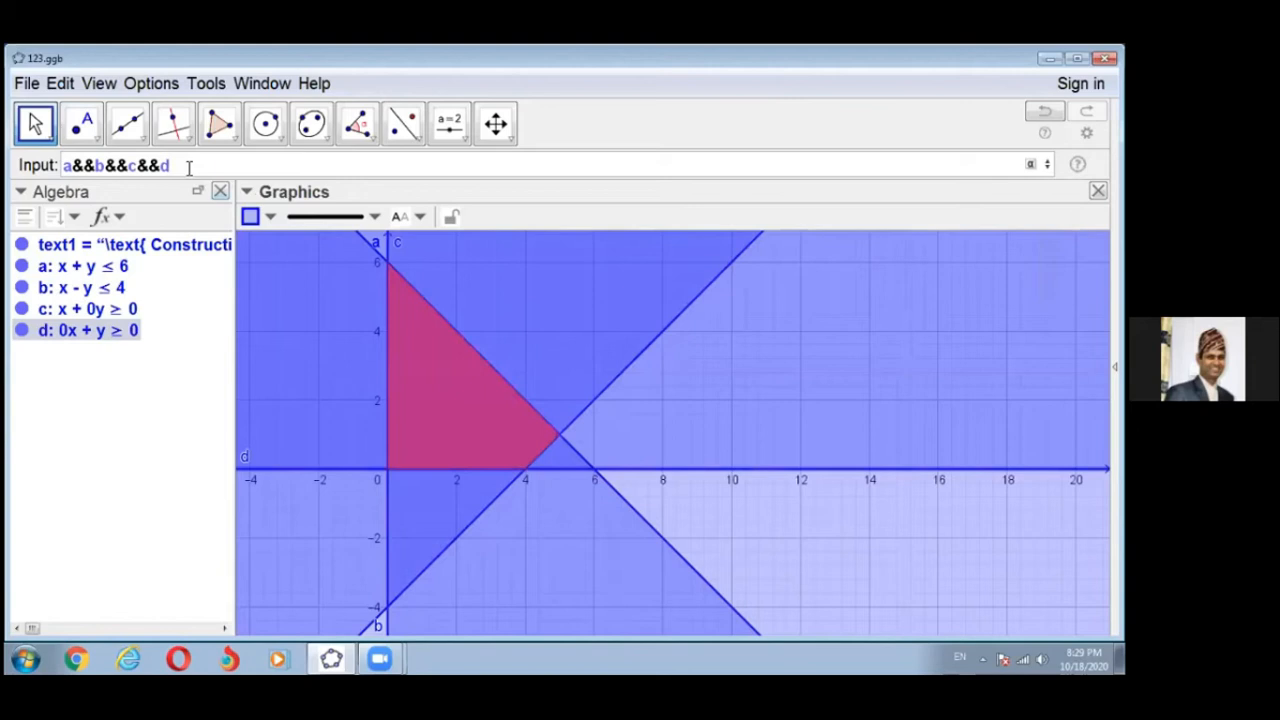
pyautogui.press('Return')
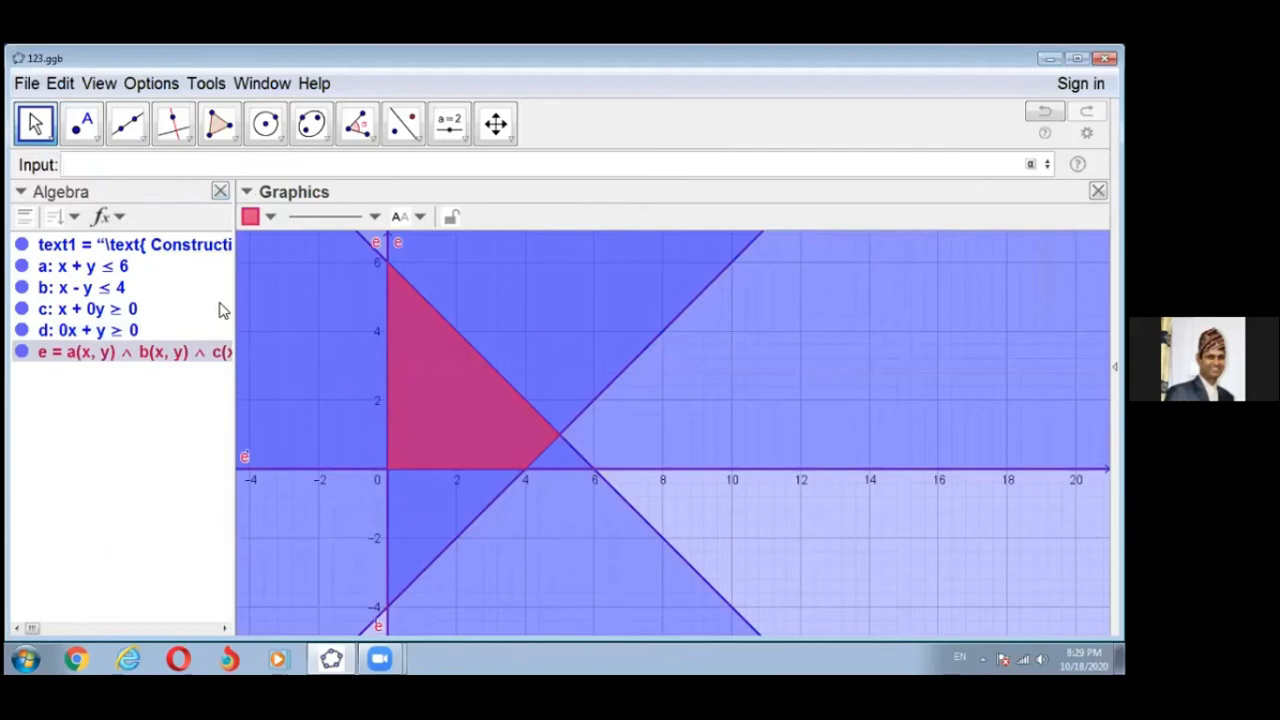
# Step: Show the algebra entries by value and widen the Algebra view so the combined inequality is readable
pyautogui.click(125, 220)
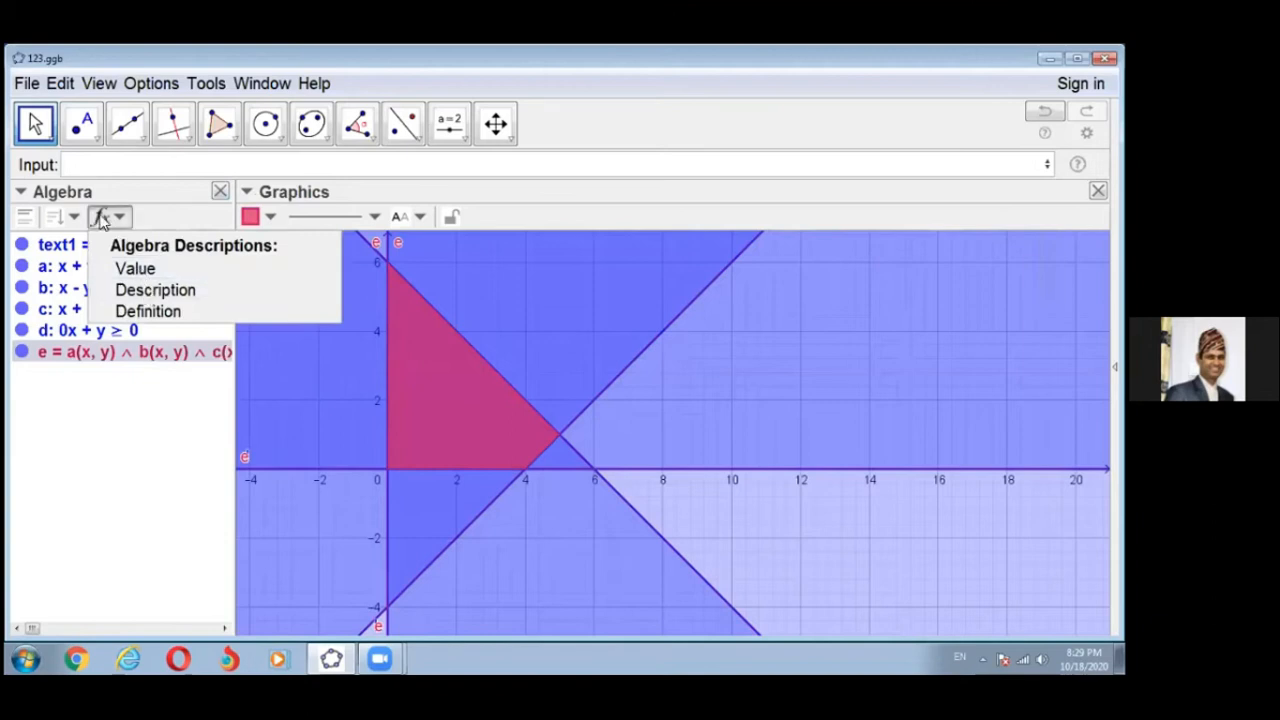
pyautogui.click(78, 215)
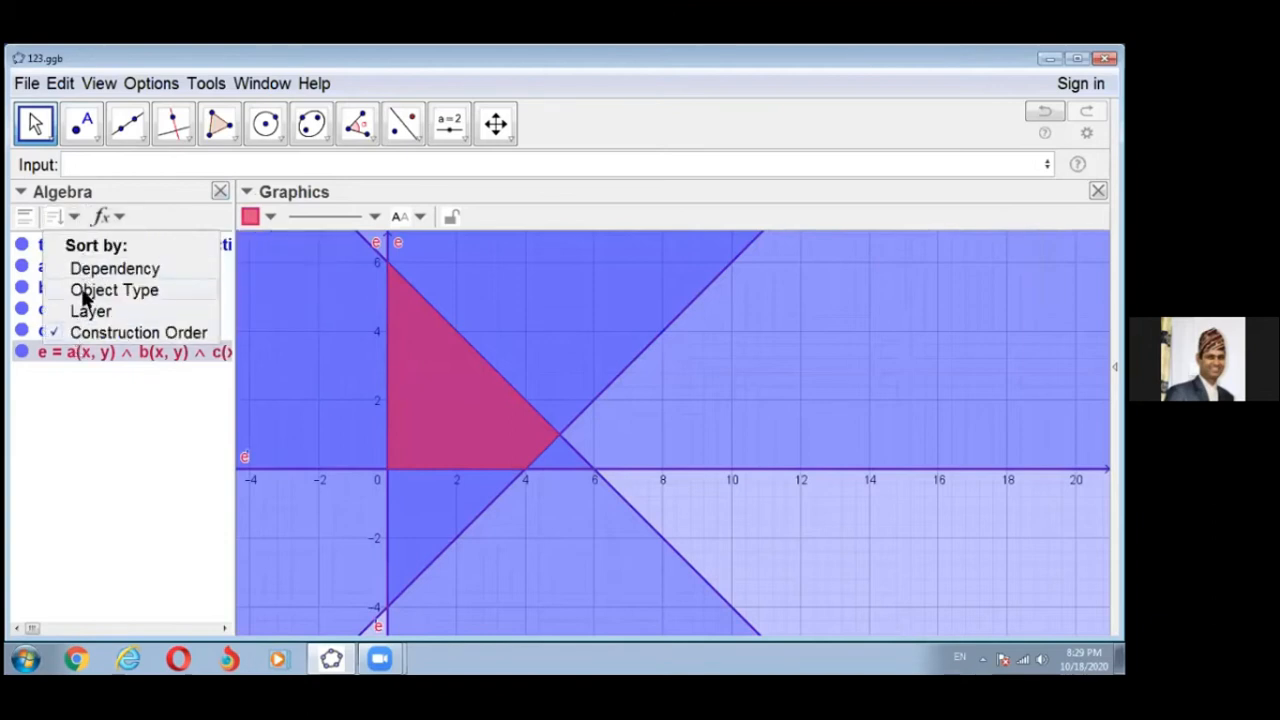
pyautogui.click(117, 219)
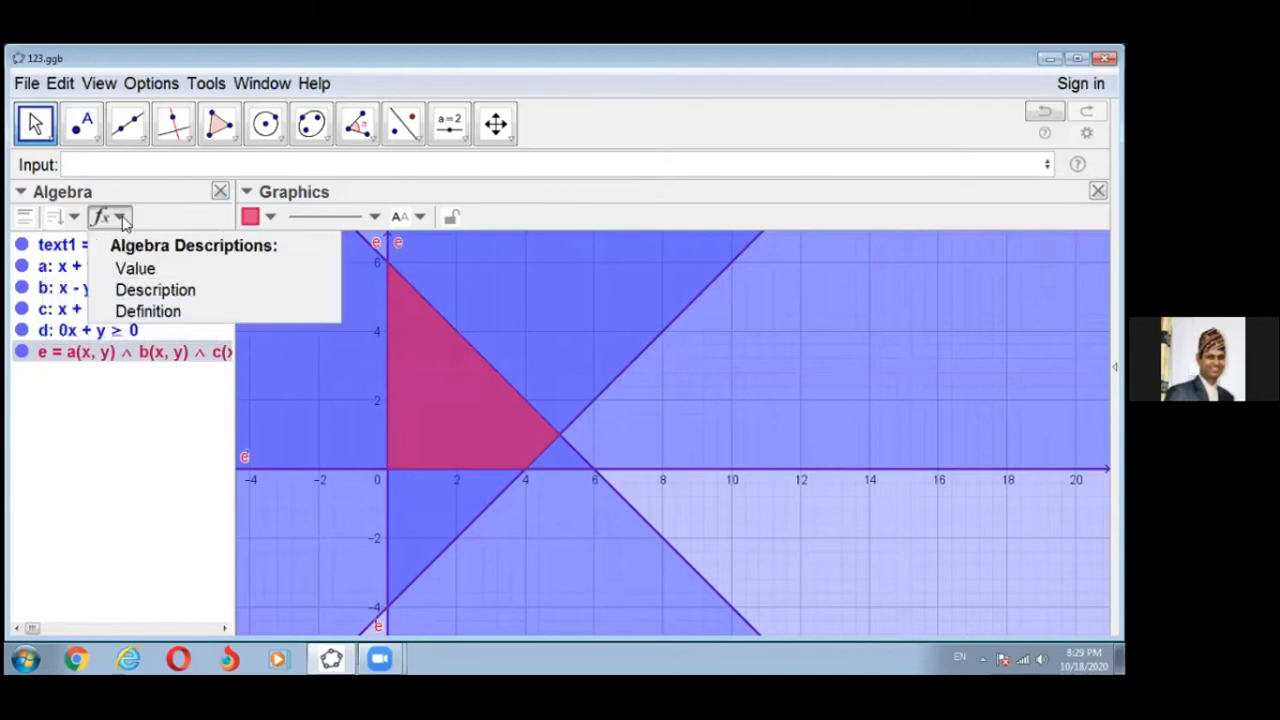
pyautogui.click(138, 290)
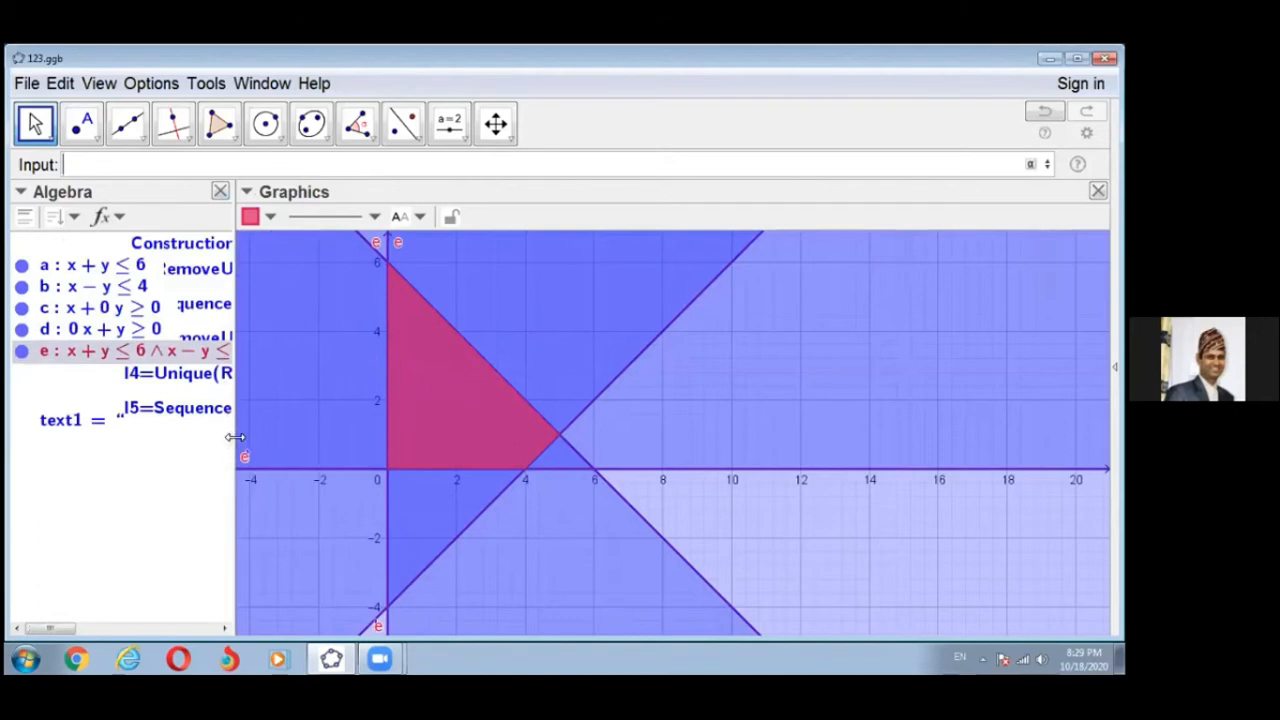
pyautogui.moveTo(243, 441); pyautogui.dragTo(420, 466)
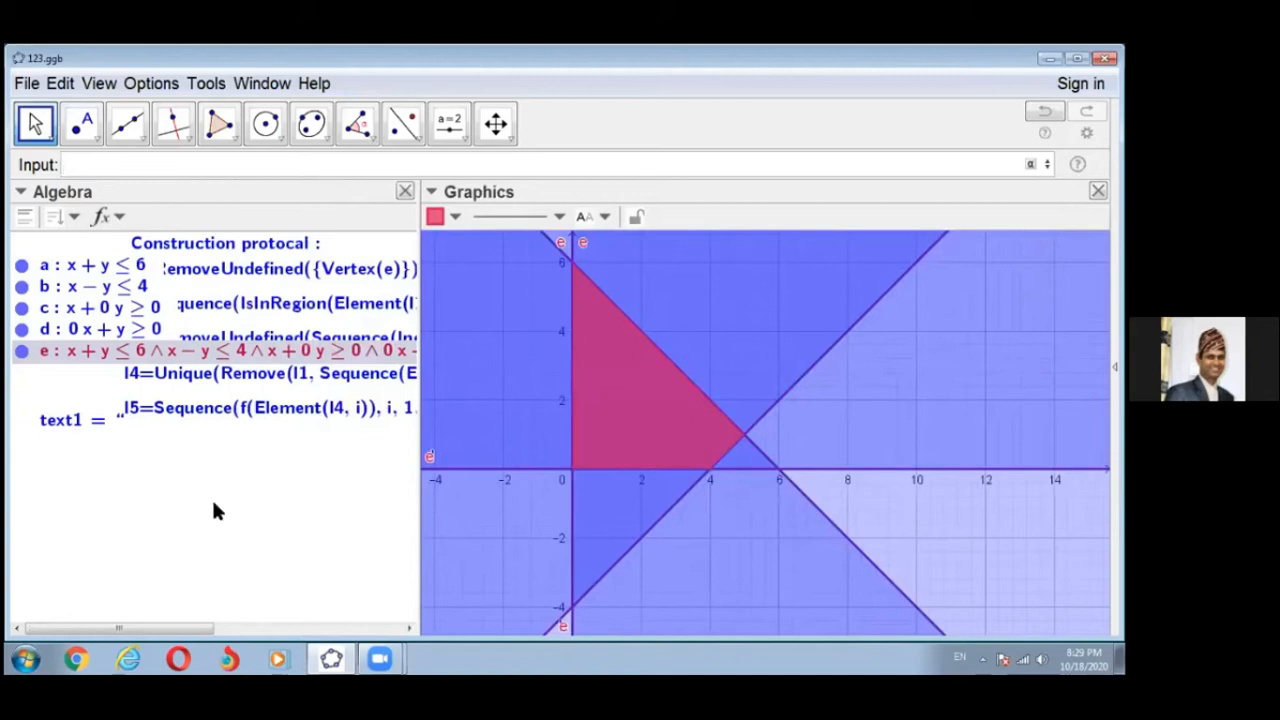
# Step: Turn on auxiliary objects in the Algebra view and set the algebra descriptions to Definition
pyautogui.click(108, 217)
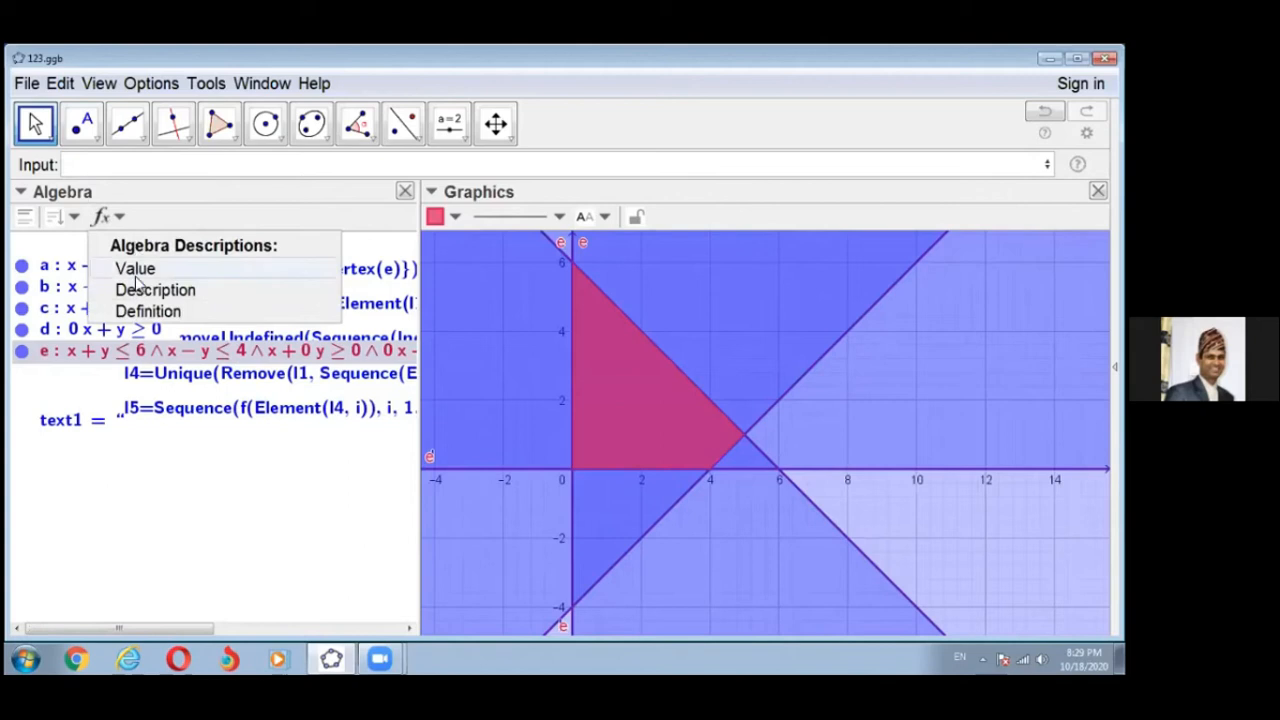
pyautogui.click(56, 214)
pyautogui.click(31, 217)
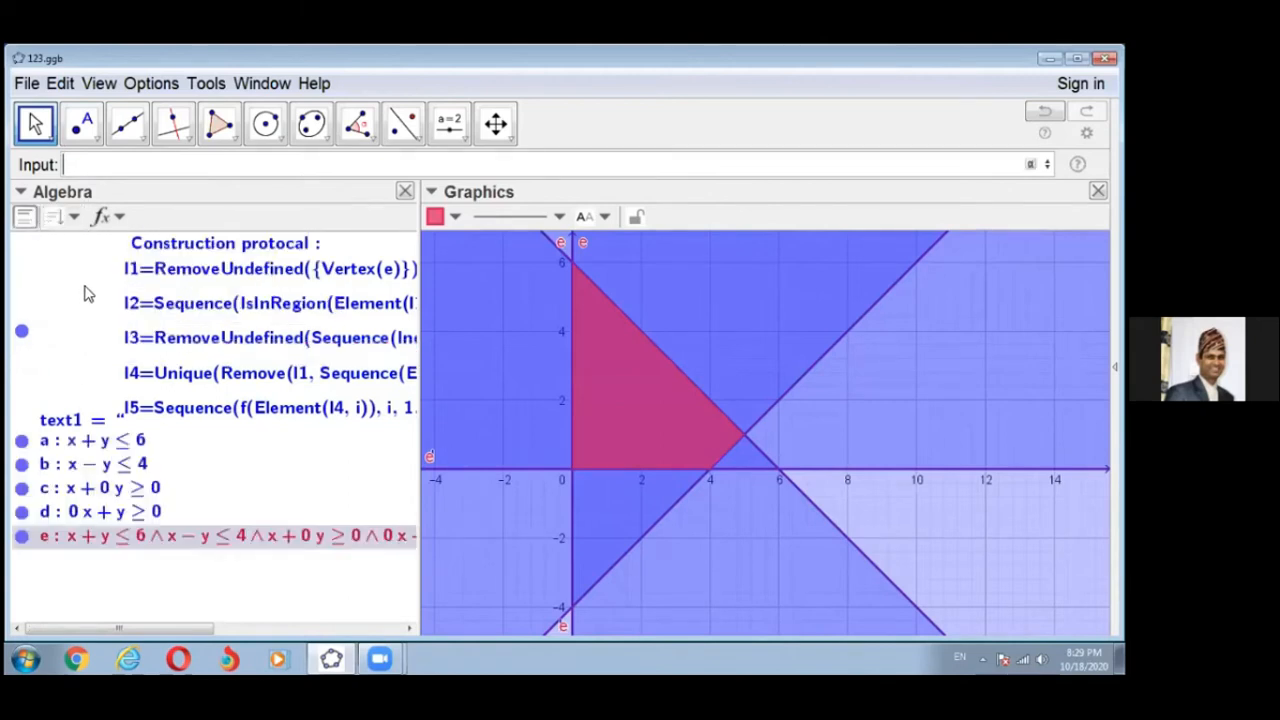
pyautogui.click(116, 216)
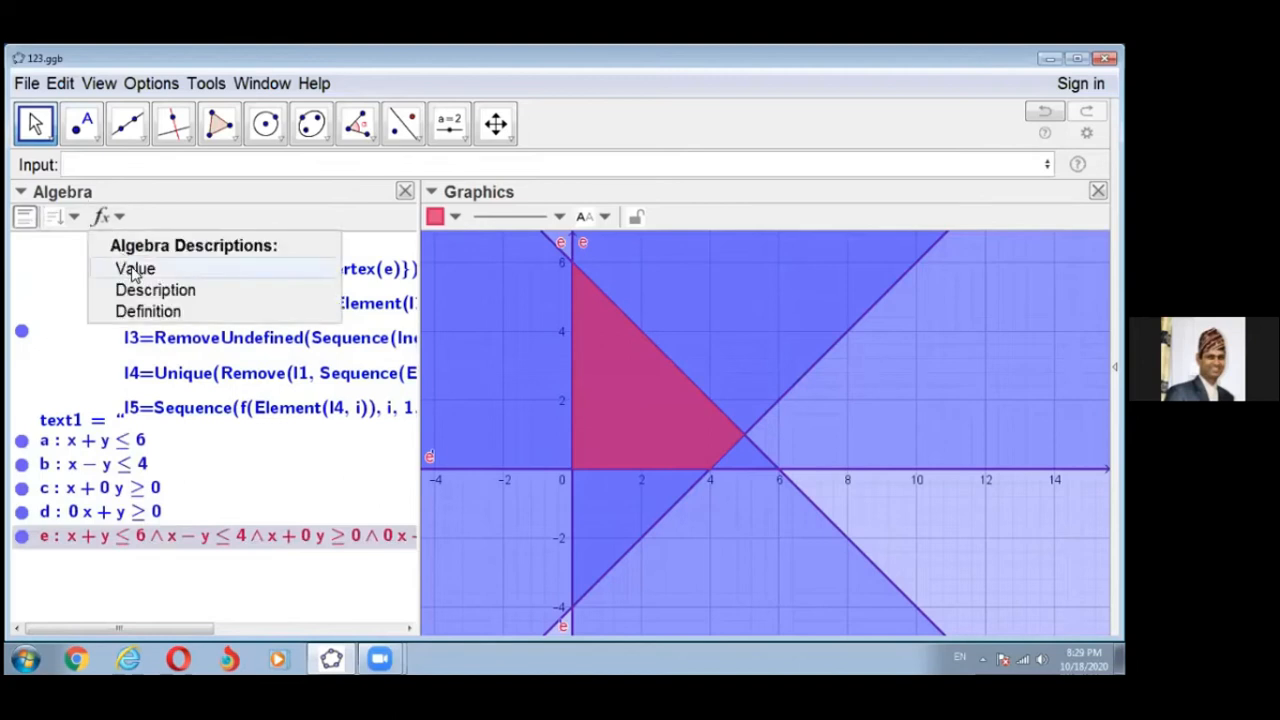
pyautogui.click(135, 270)
pyautogui.click(118, 219)
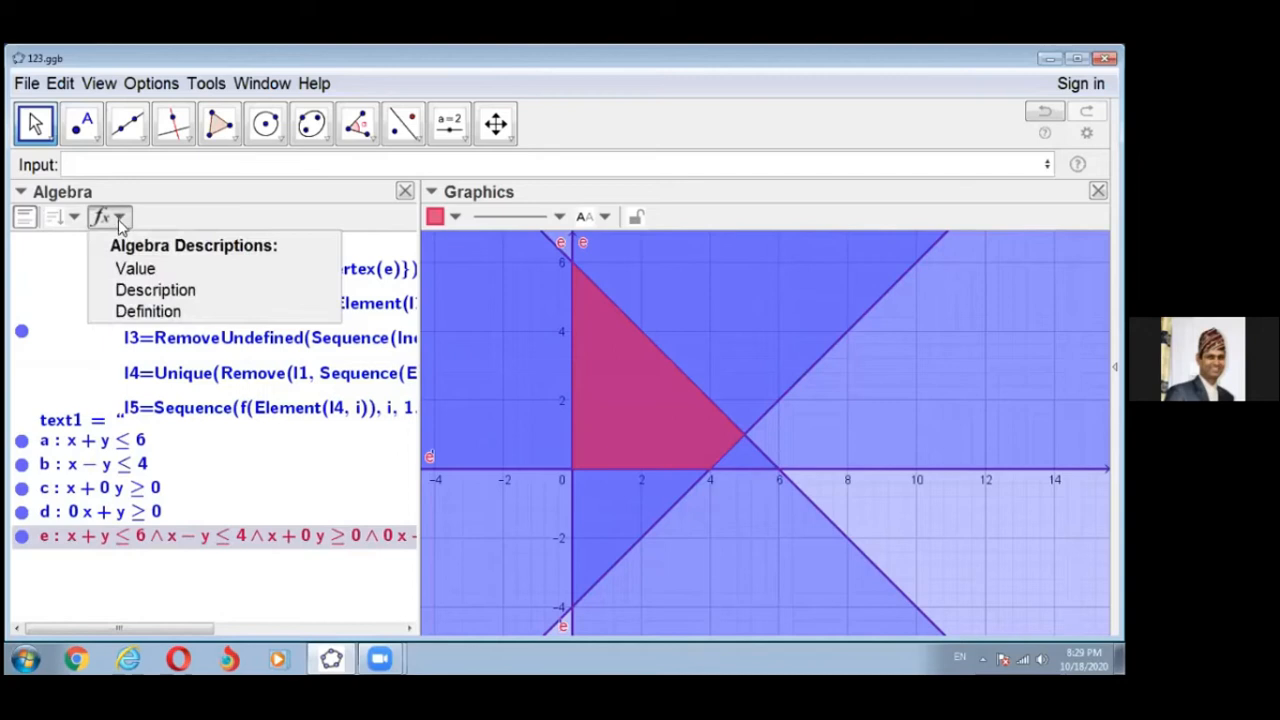
pyautogui.click(136, 313)
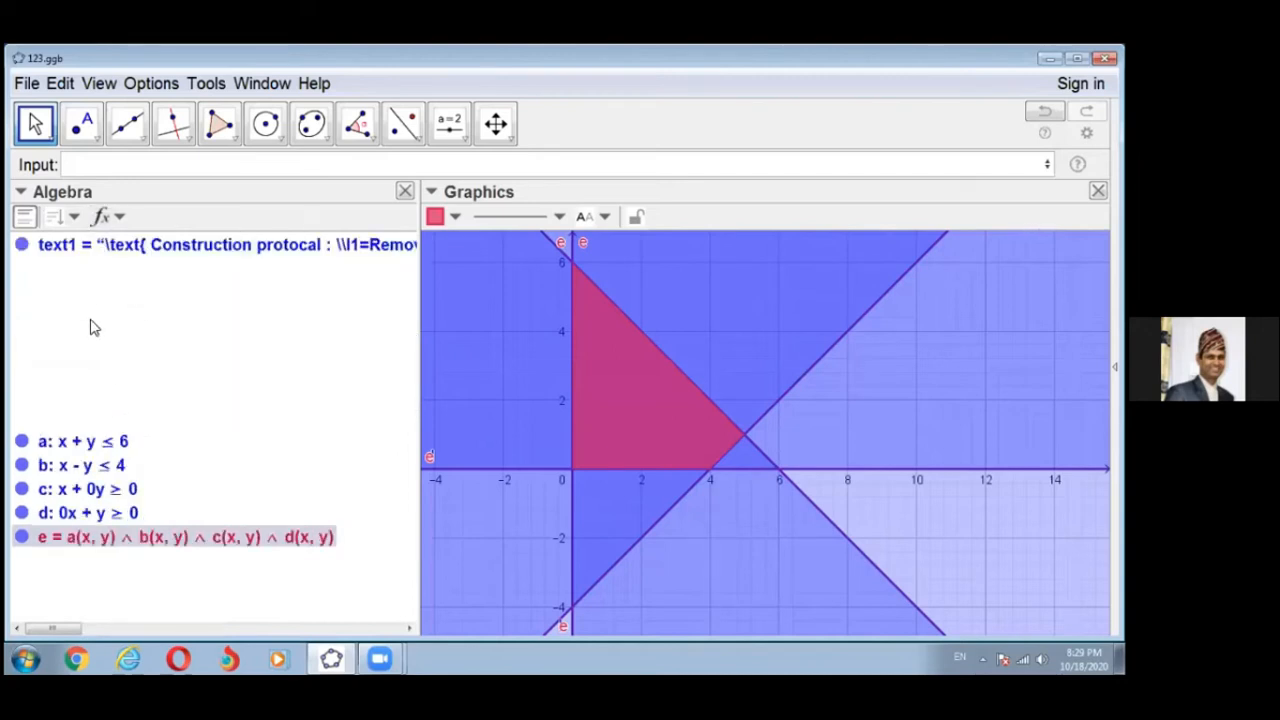
pyautogui.click(116, 219)
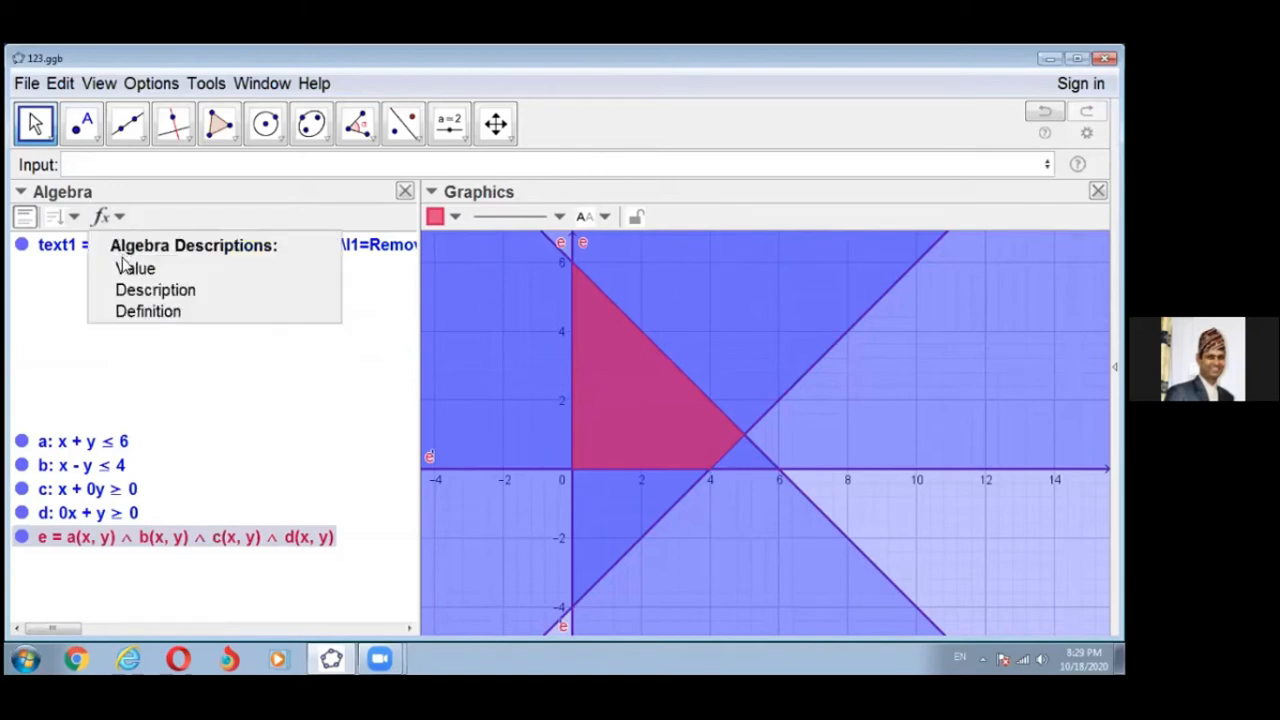
pyautogui.click(125, 312)
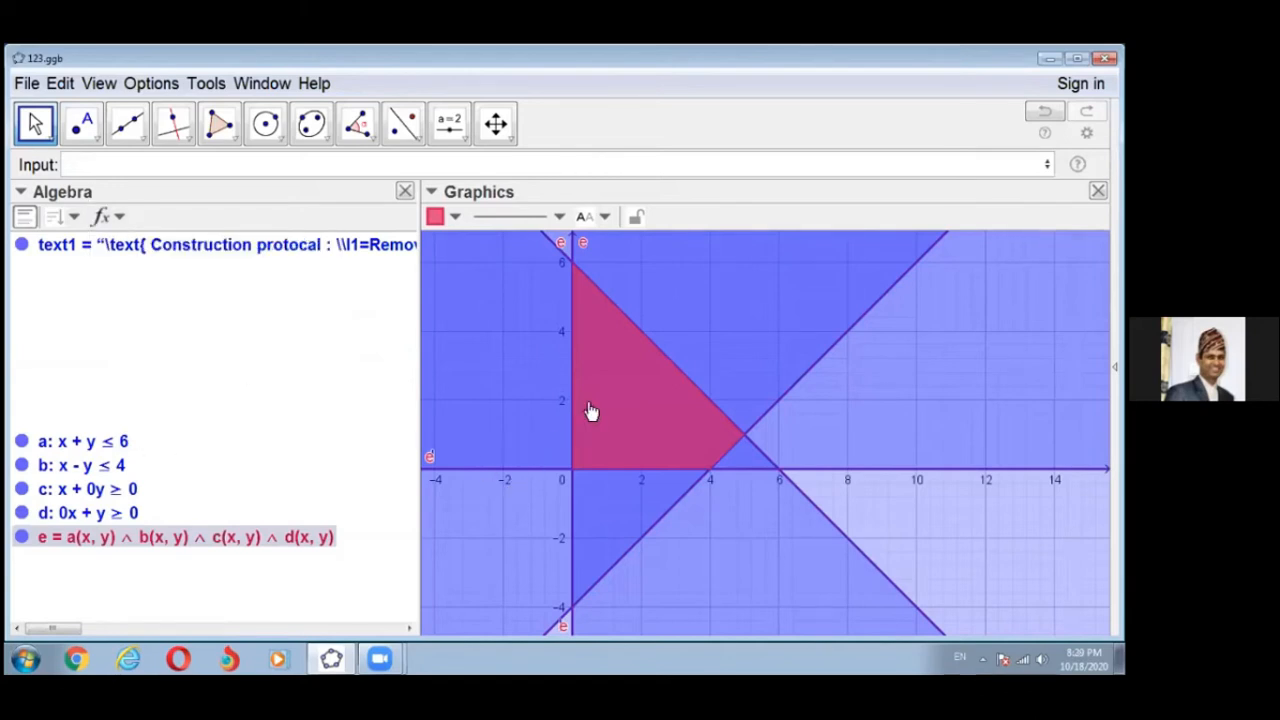
# Step: Hide the four constraint inequalities a, b, c and d so only the combined region e is drawn
pyautogui.moveTo(612, 420)
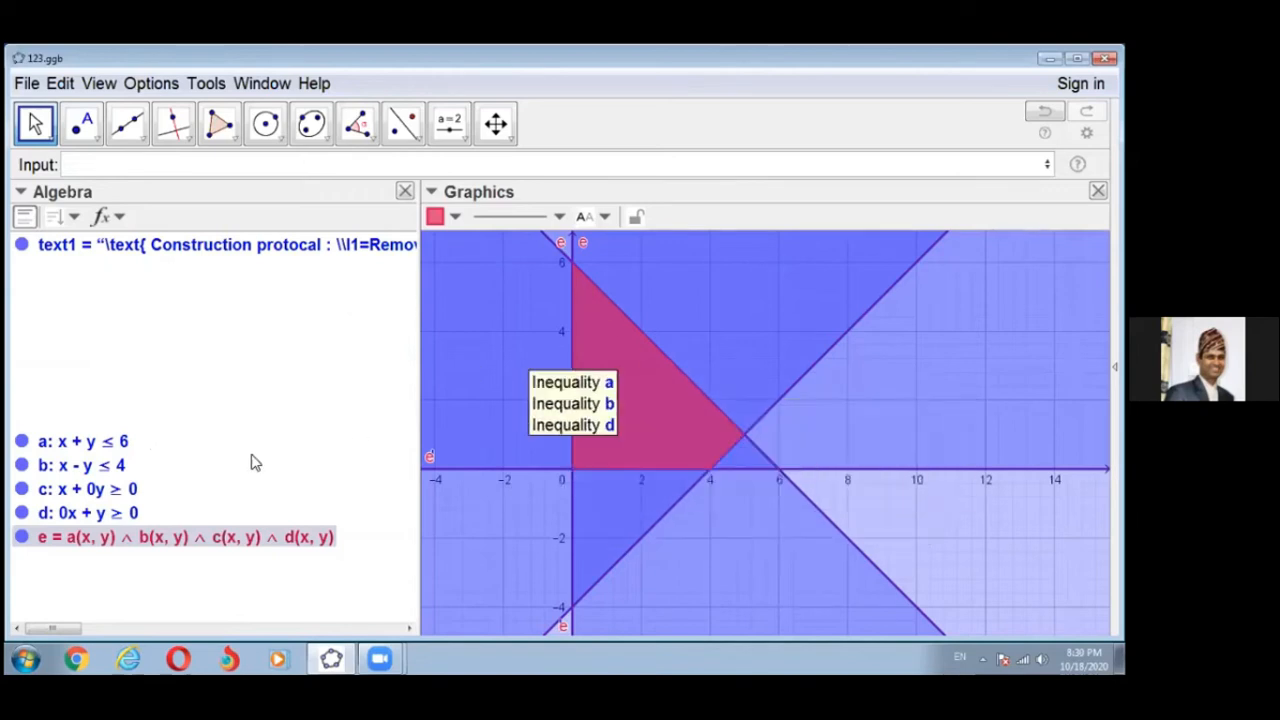
pyautogui.click(21, 441)
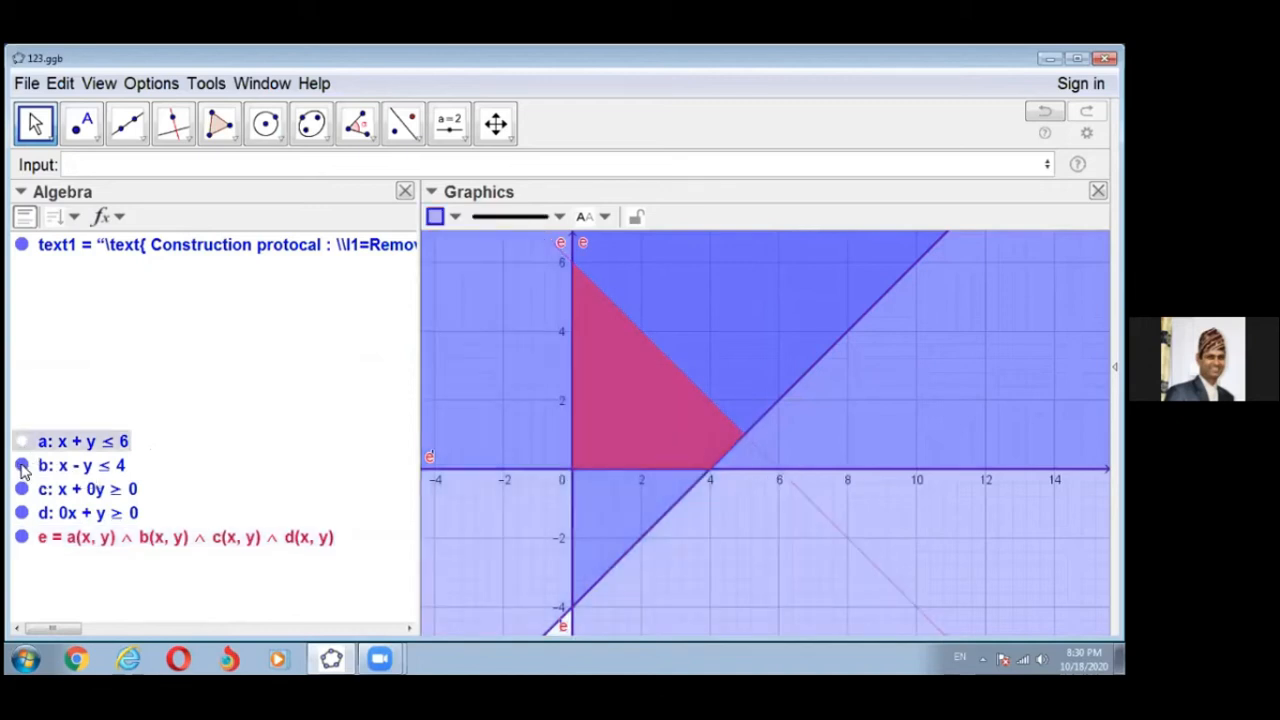
pyautogui.click(22, 466)
pyautogui.click(21, 489)
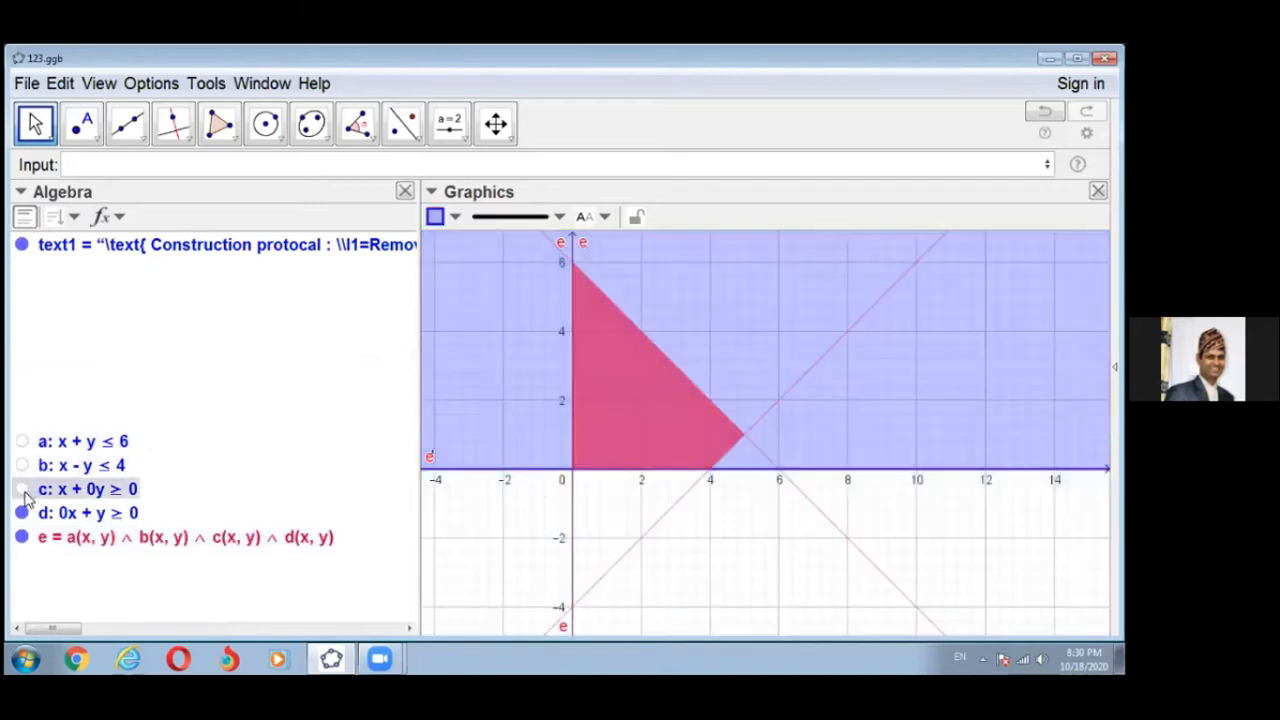
pyautogui.click(21, 513)
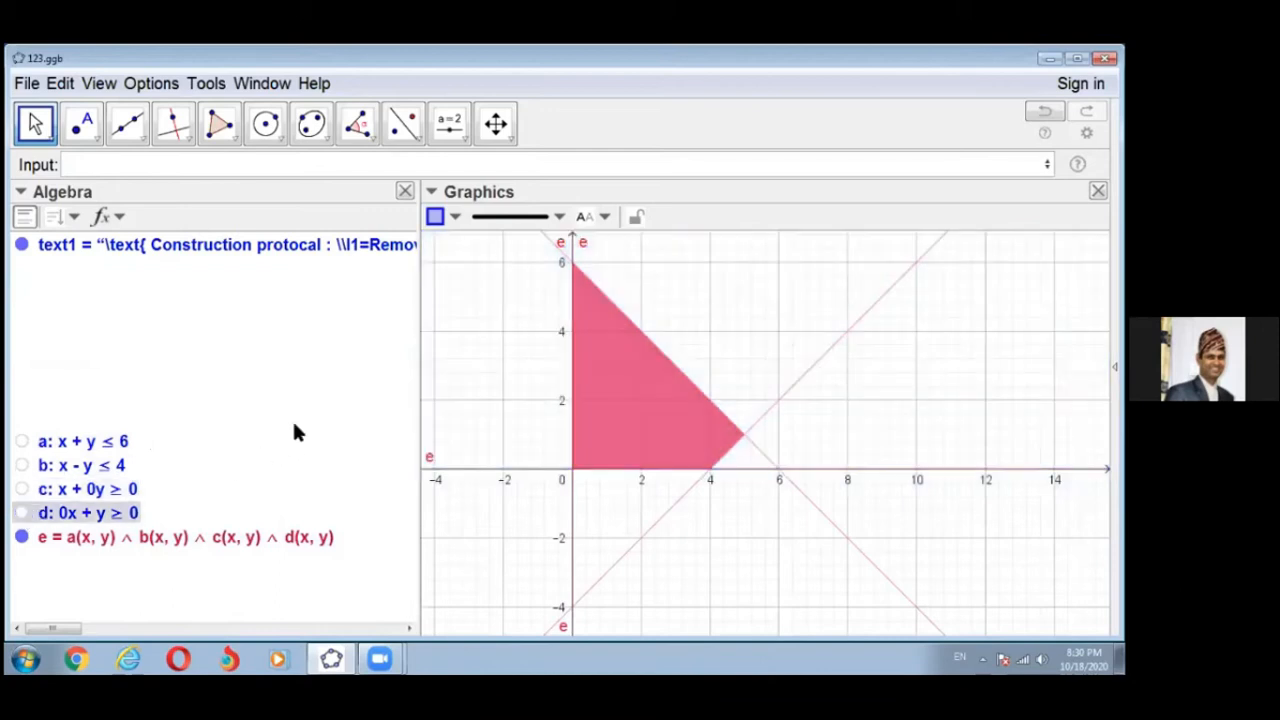
# Step: Turn off auxiliary objects in the Algebra view and clear the selection of inequality d
pyautogui.click(74, 217)
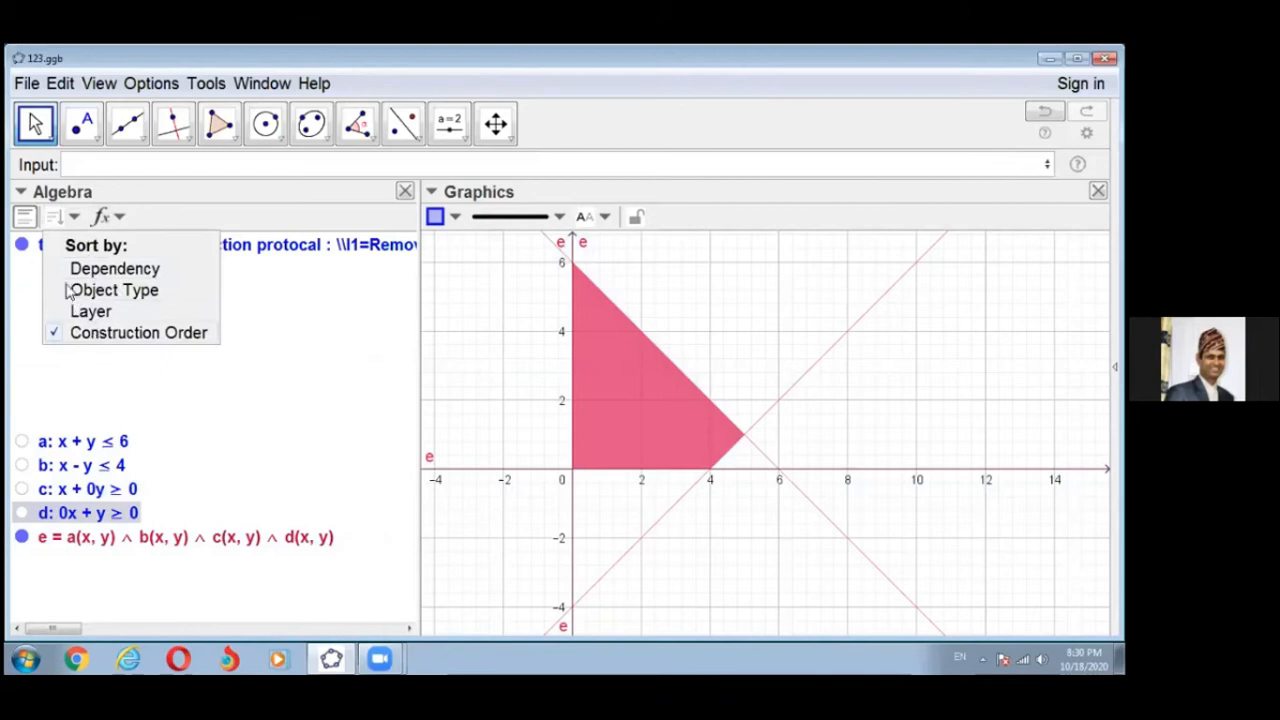
pyautogui.click(38, 224)
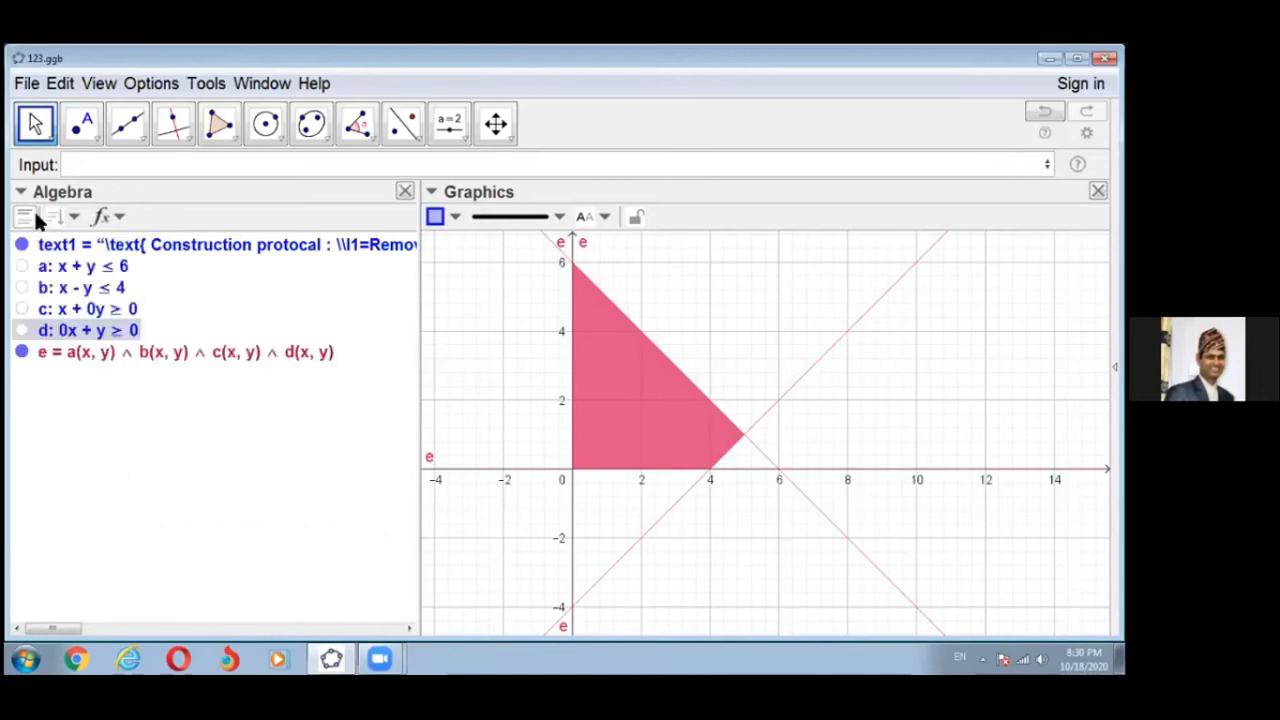
pyautogui.press('Escape')
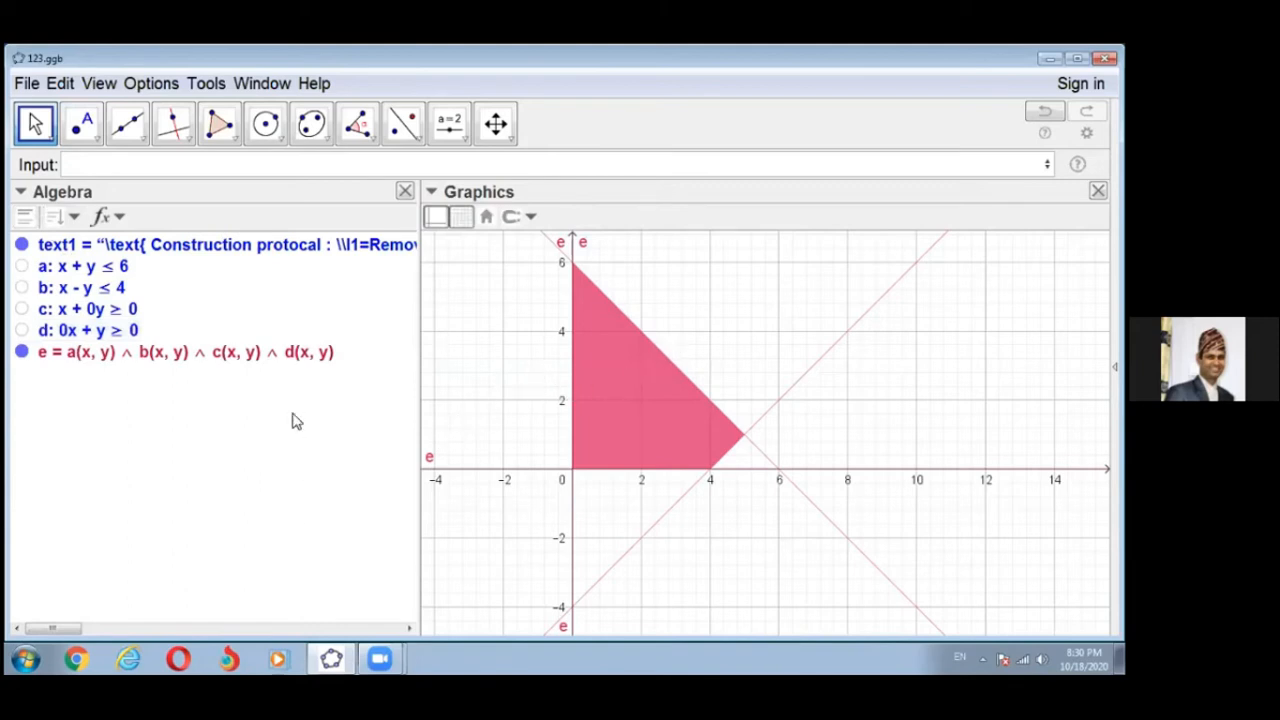
# Step: Create a point restricted to the feasible region with the command PointIn(e)
pyautogui.click(92, 167)
pyautogui.write('Poin')
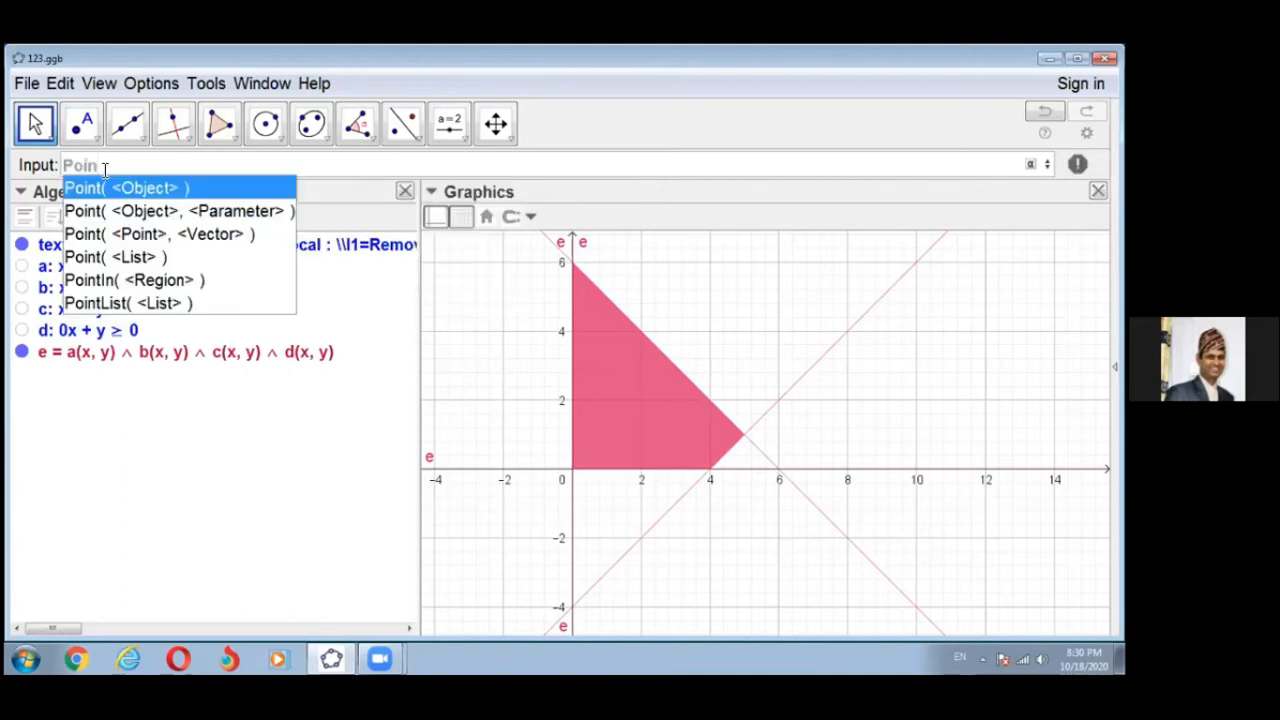
pyautogui.click(118, 283)
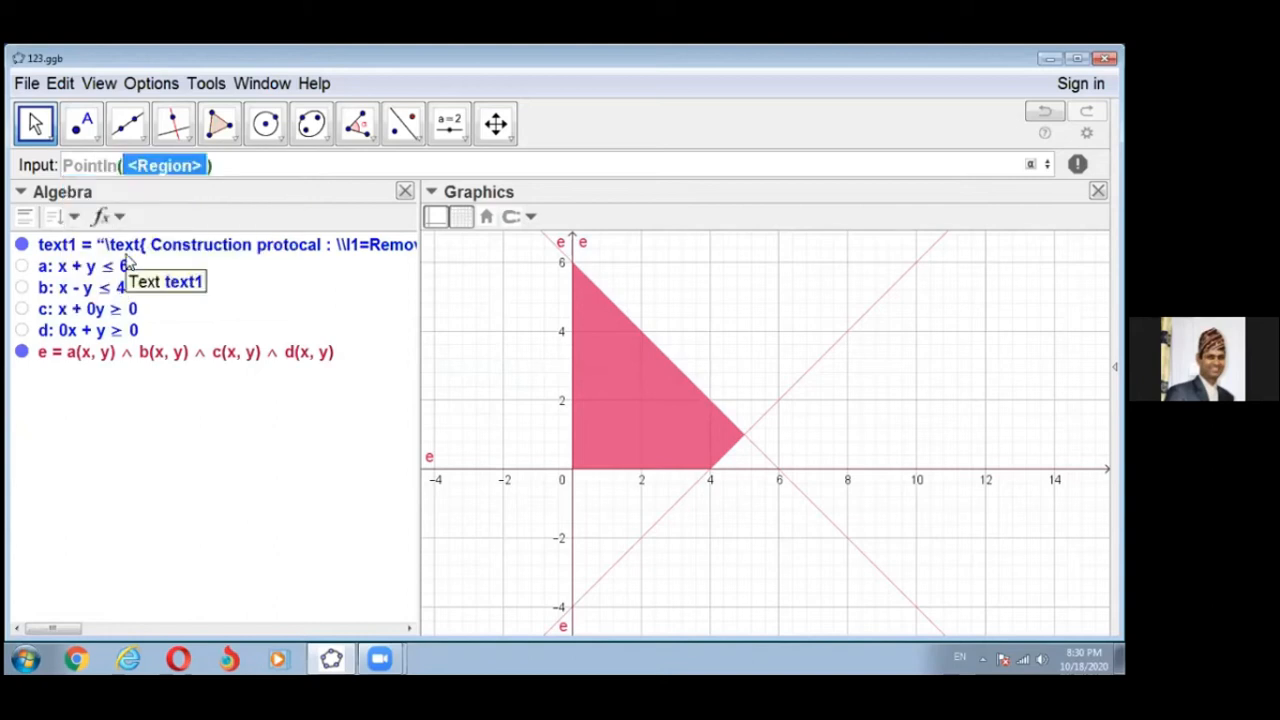
pyautogui.write('e')
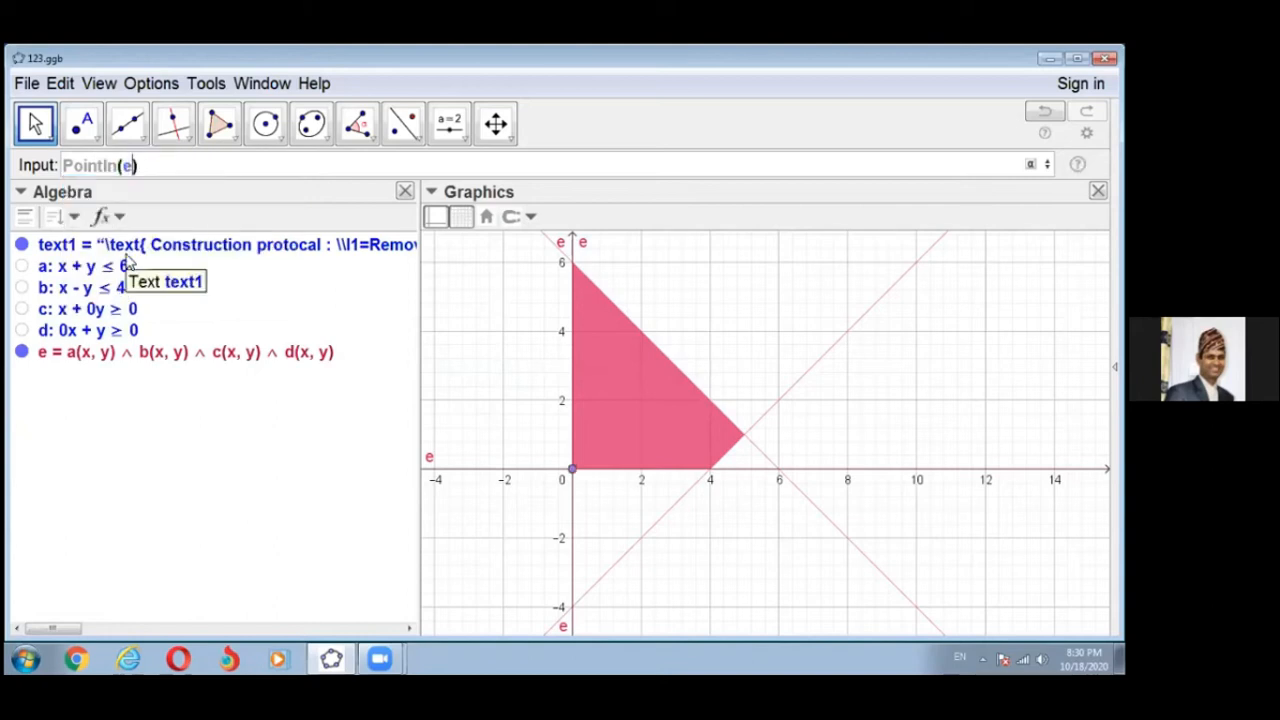
pyautogui.press('Return')
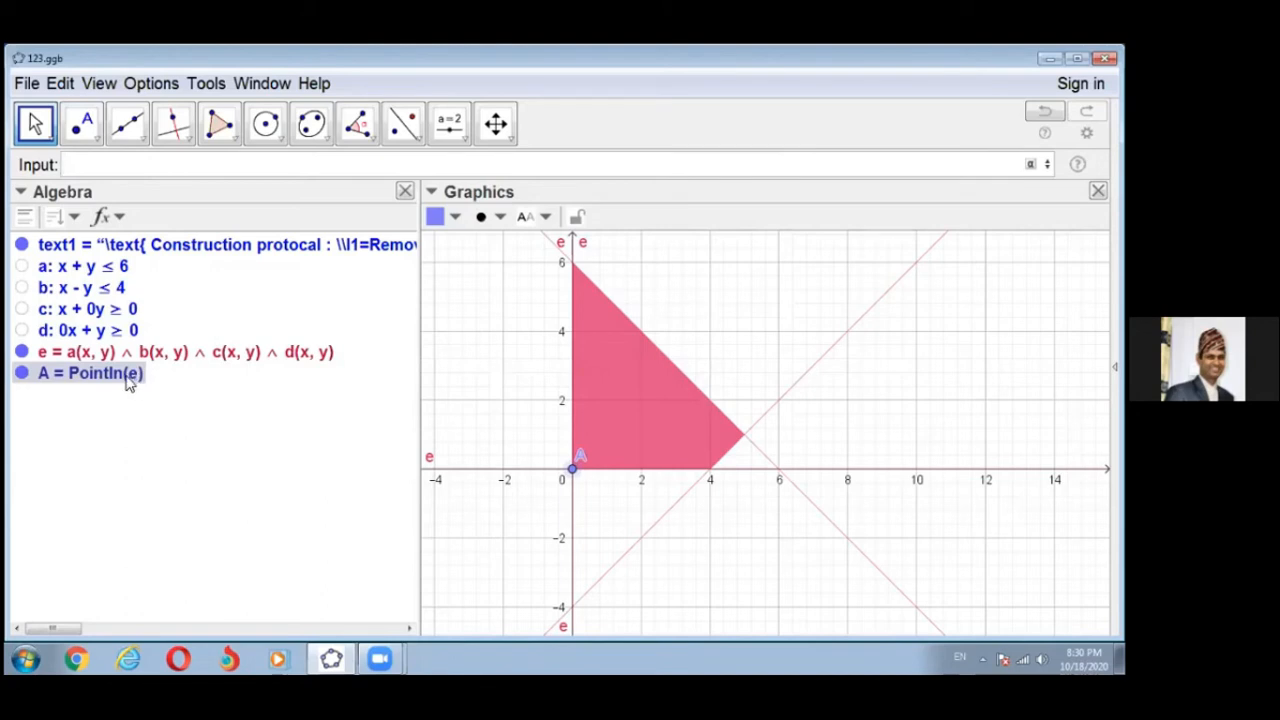
# Step: Delete the point created with PointIn(e) from the construction
pyautogui.click(660, 400)
pyautogui.scroll(-1, 762, 360)
pyautogui.scroll(1, 762, 360)
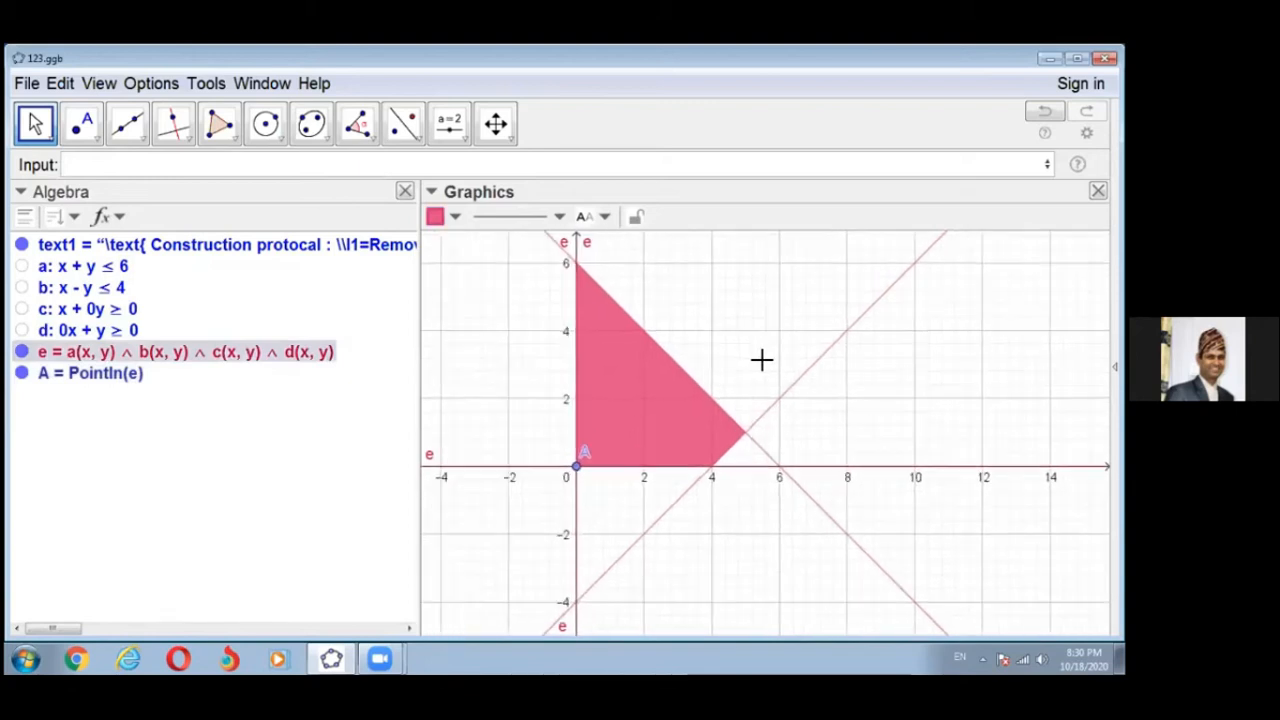
pyautogui.click(112, 380)
pyautogui.press('Delete')
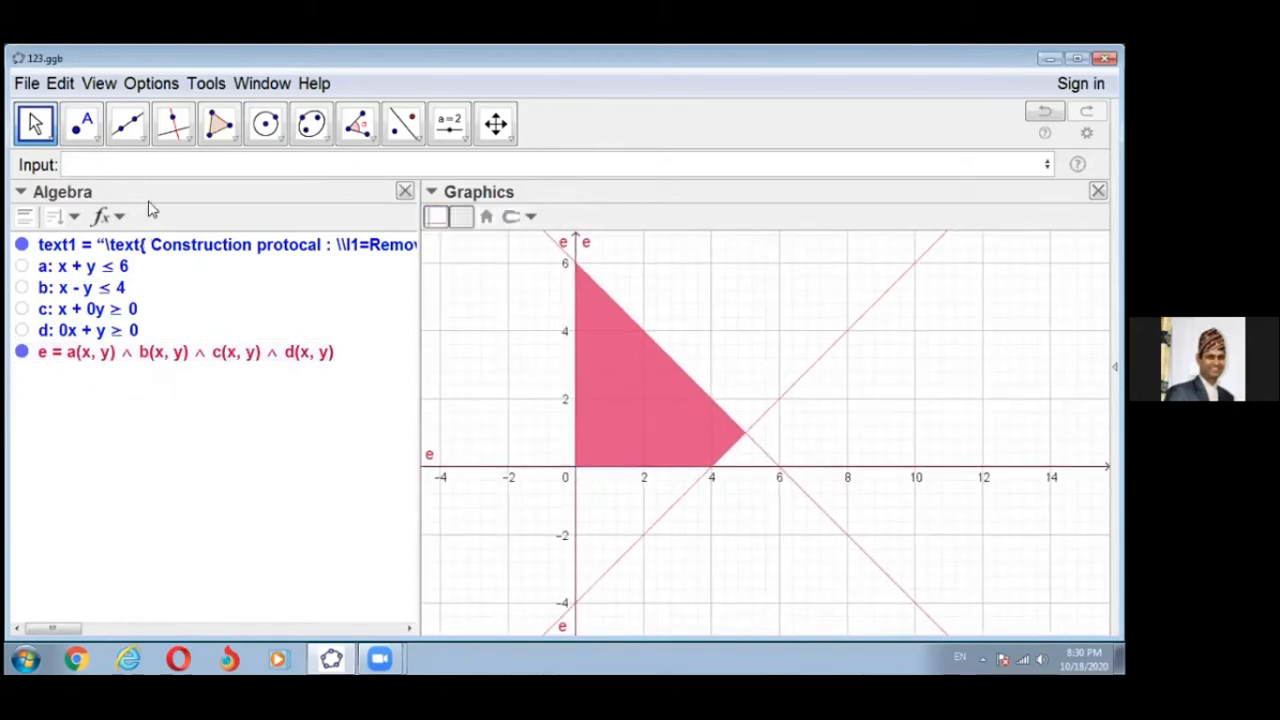
# Step: Try to create a point on the feasible region with the command Point(e) and dismiss the resulting dialog
pyautogui.click(80, 166)
pyautogui.write('point')
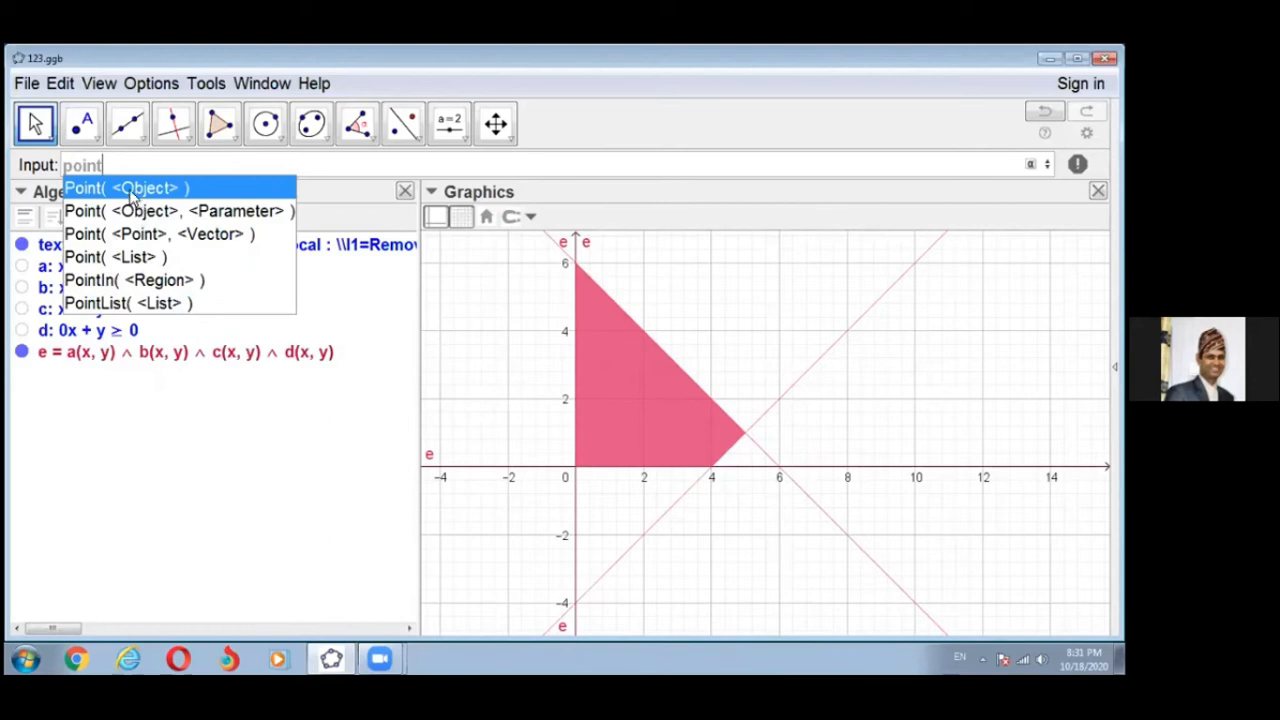
pyautogui.click(130, 195)
pyautogui.write('e')
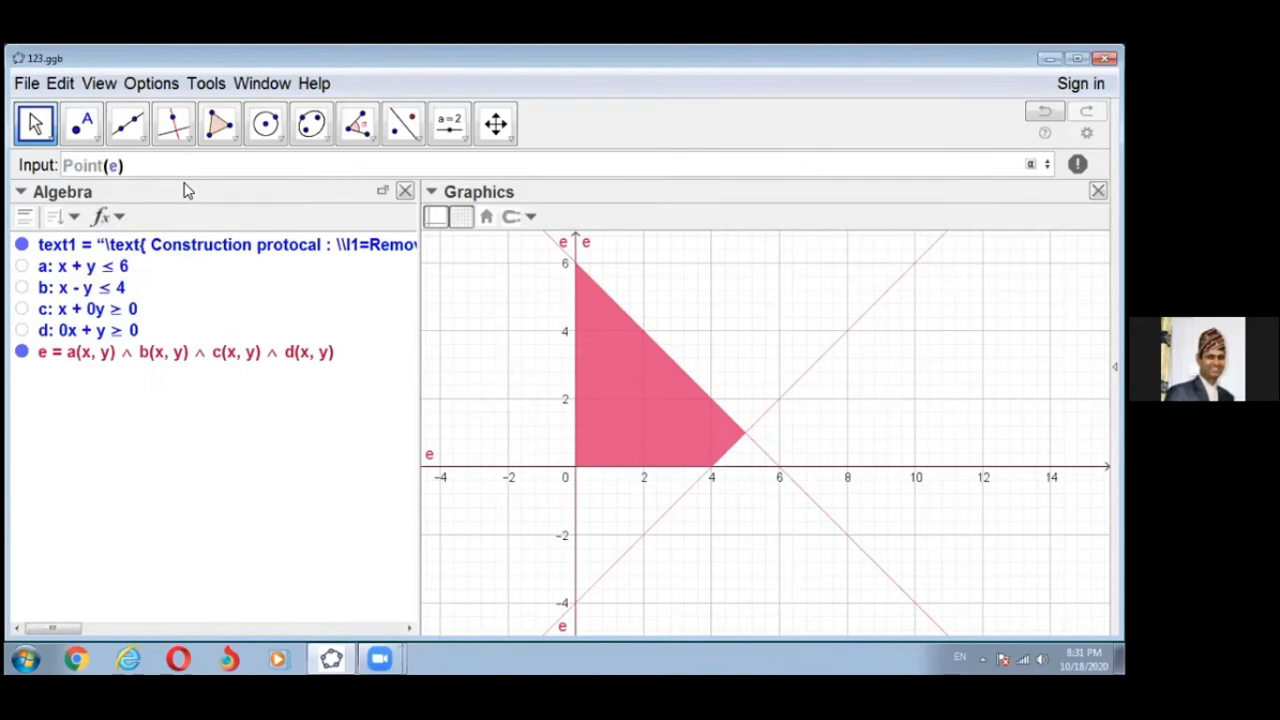
pyautogui.press('Return')
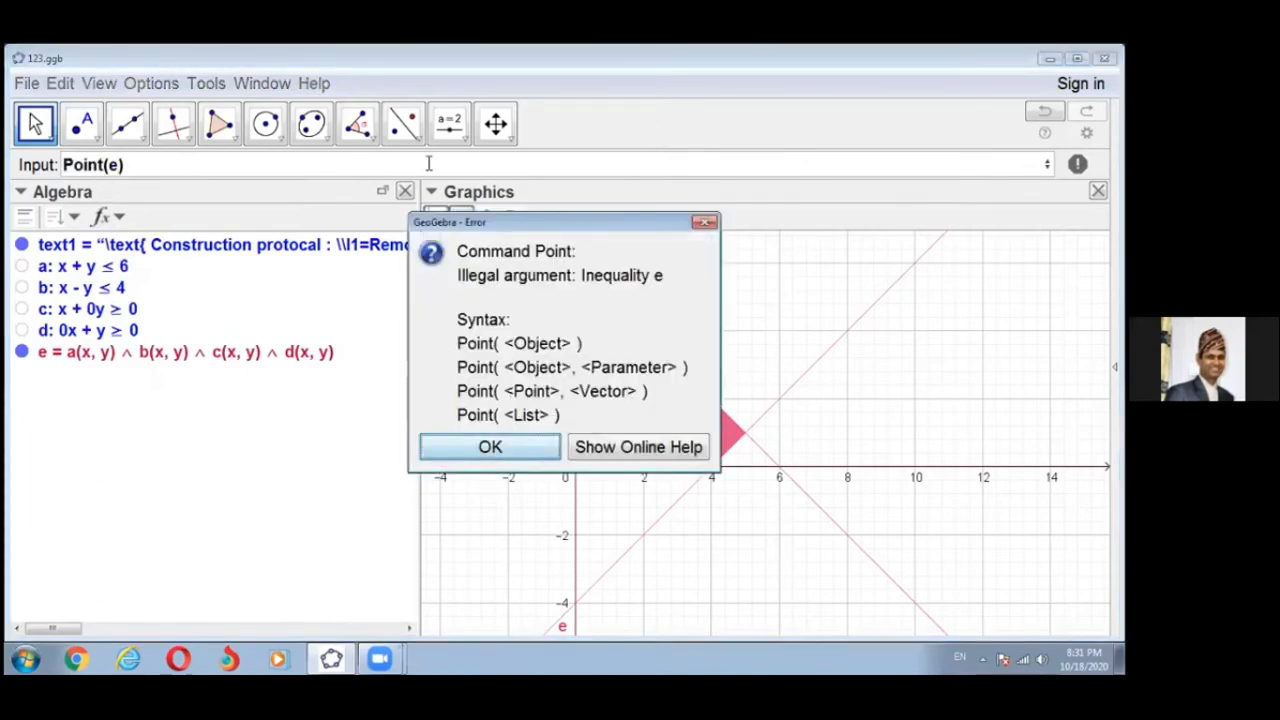
pyautogui.click(522, 452)
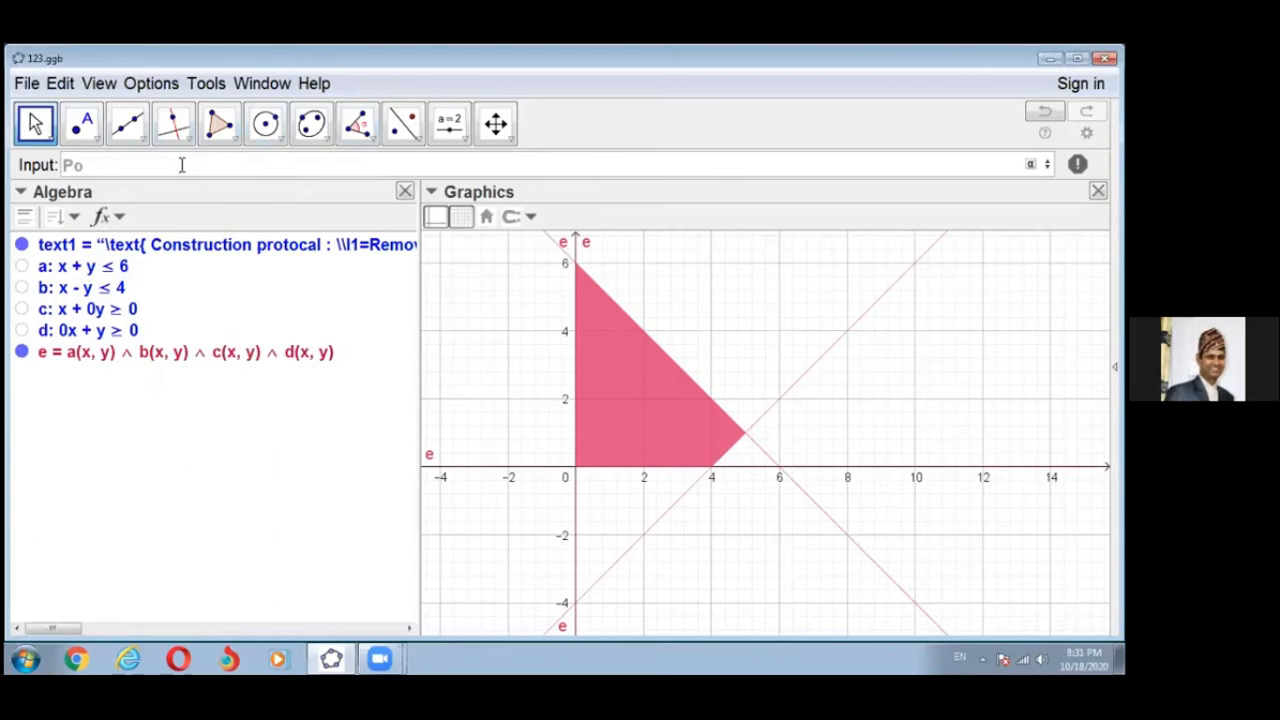
pyautogui.write('oin')
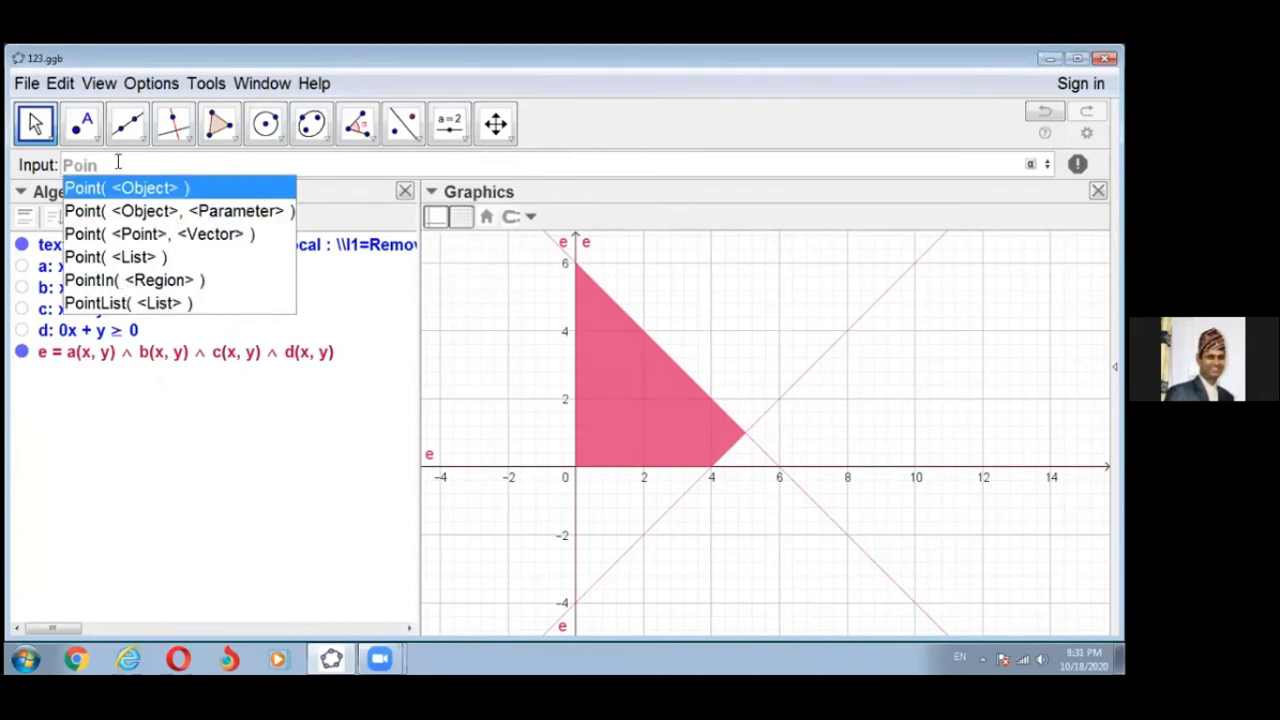
pyautogui.press('BackSpace')
pyautogui.press('BackSpace')
pyautogui.press('BackSpace')
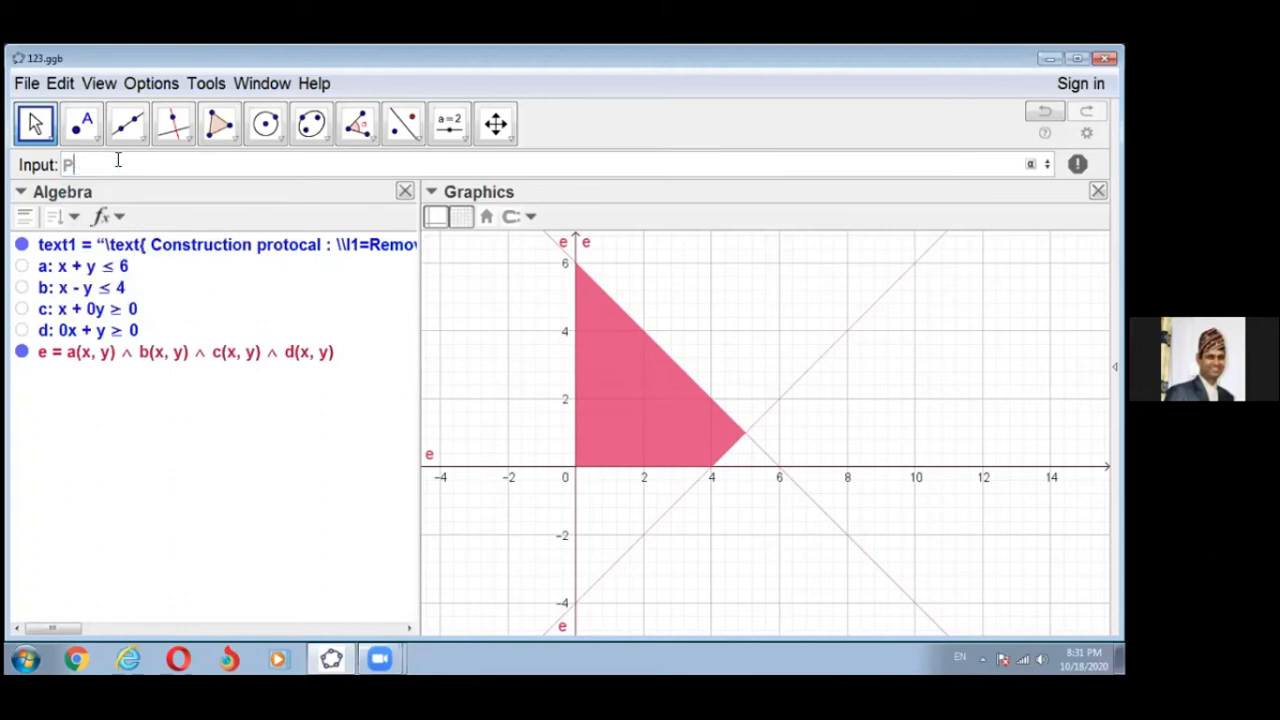
pyautogui.press('BackSpace')
# Step: Show the Graphics 2 view and narrow the Algebra and Graphics views so the construction protocol text has more room
pyautogui.click(103, 88)
pyautogui.click(140, 218)
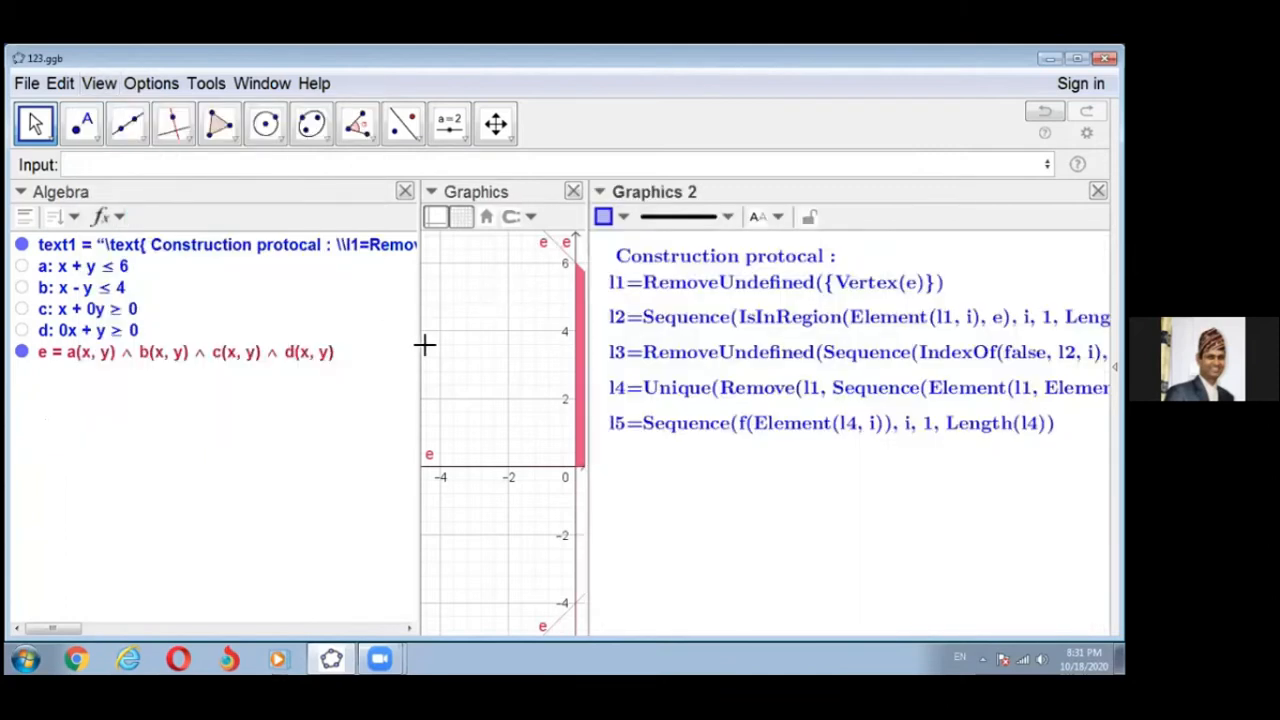
pyautogui.moveTo(422, 342); pyautogui.dragTo(184, 339)
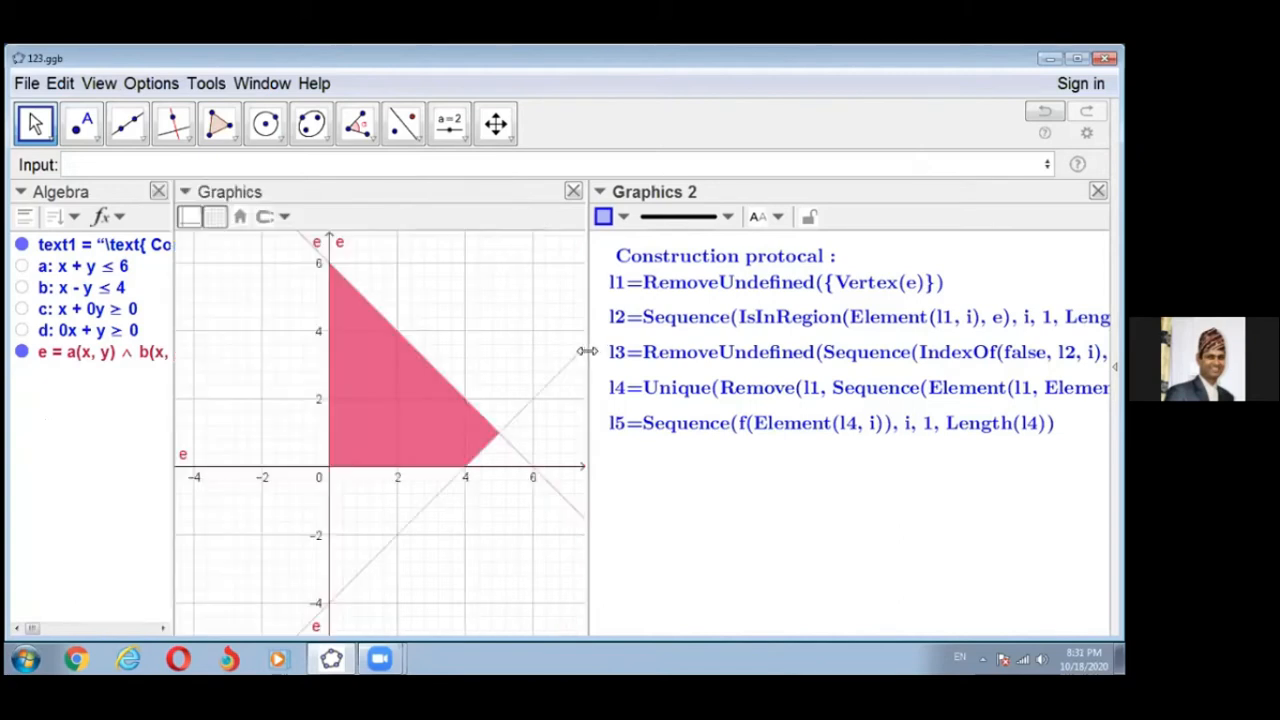
pyautogui.moveTo(433, 348); pyautogui.dragTo(420, 343)
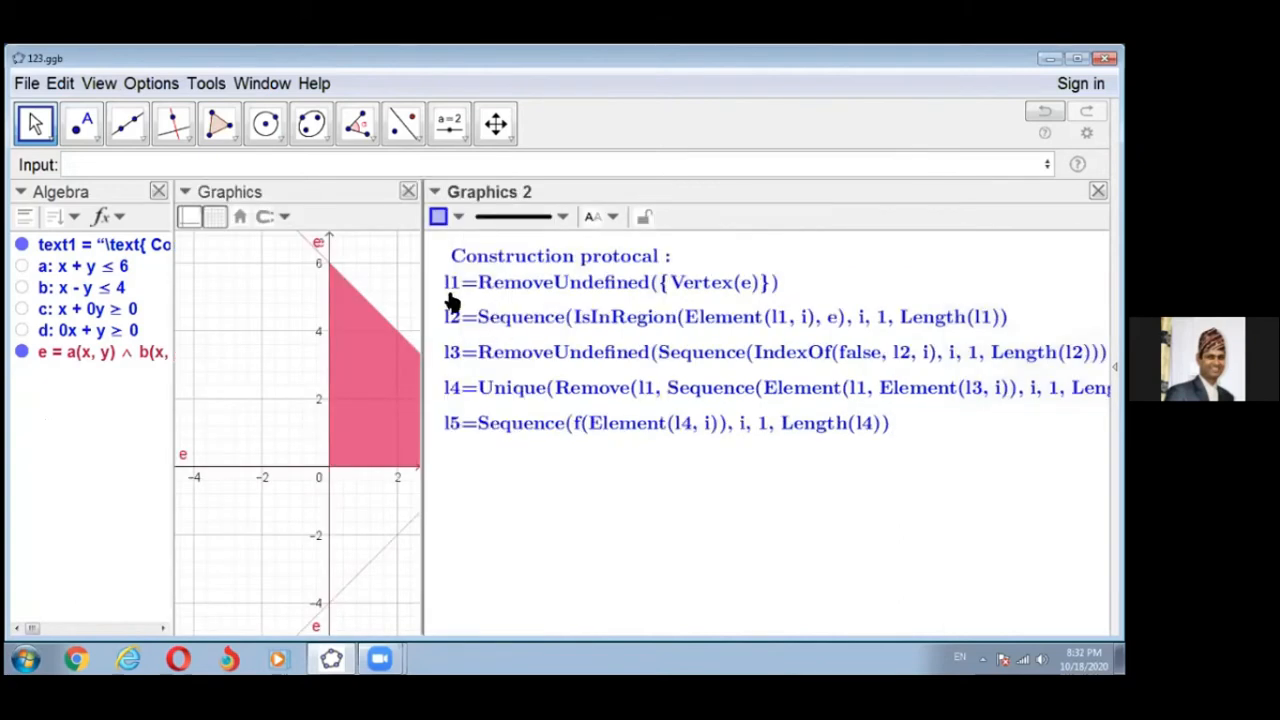
pyautogui.click(78, 168)
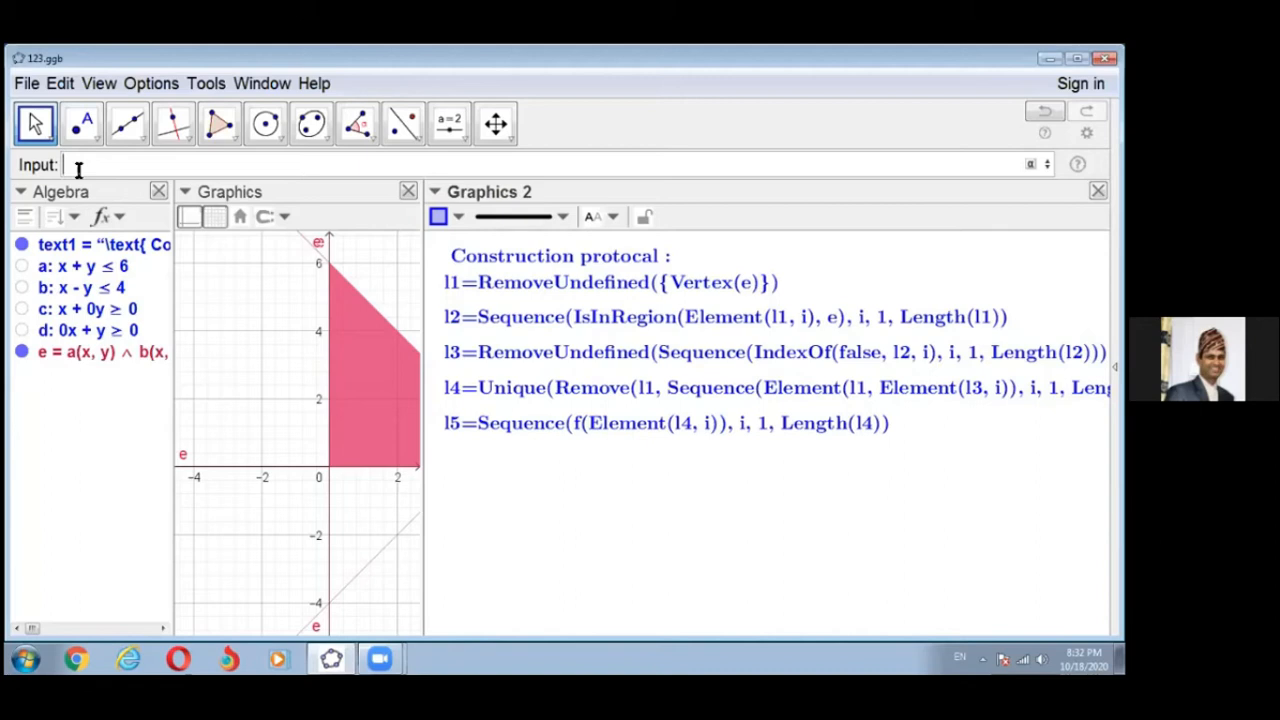
pyautogui.write('Remove')
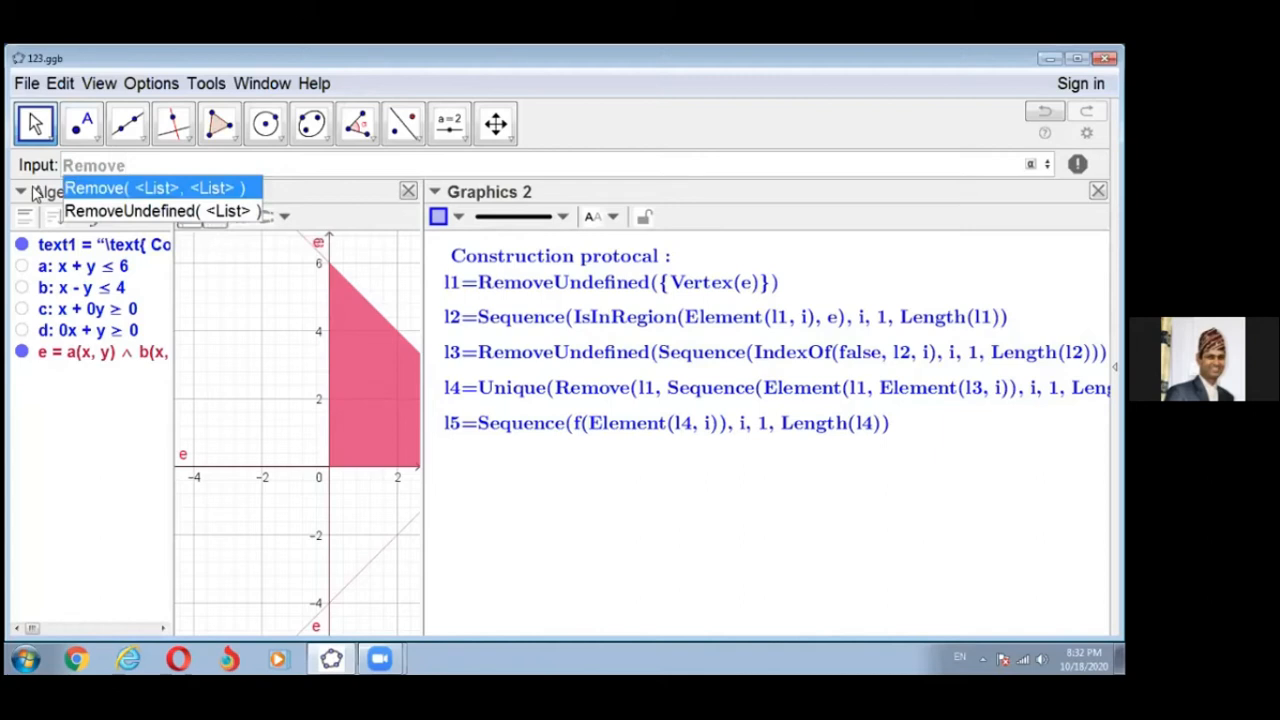
pyautogui.click(160, 211)
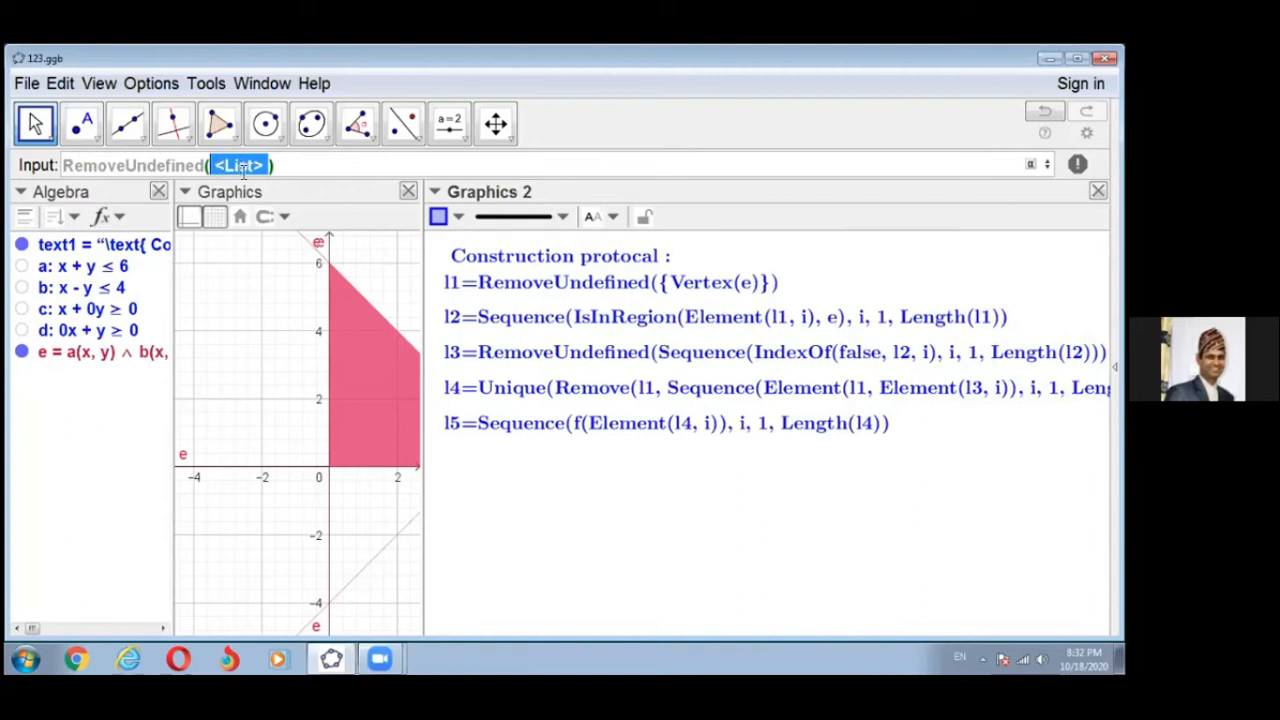
pyautogui.write('{')
pyautogui.write('vert')
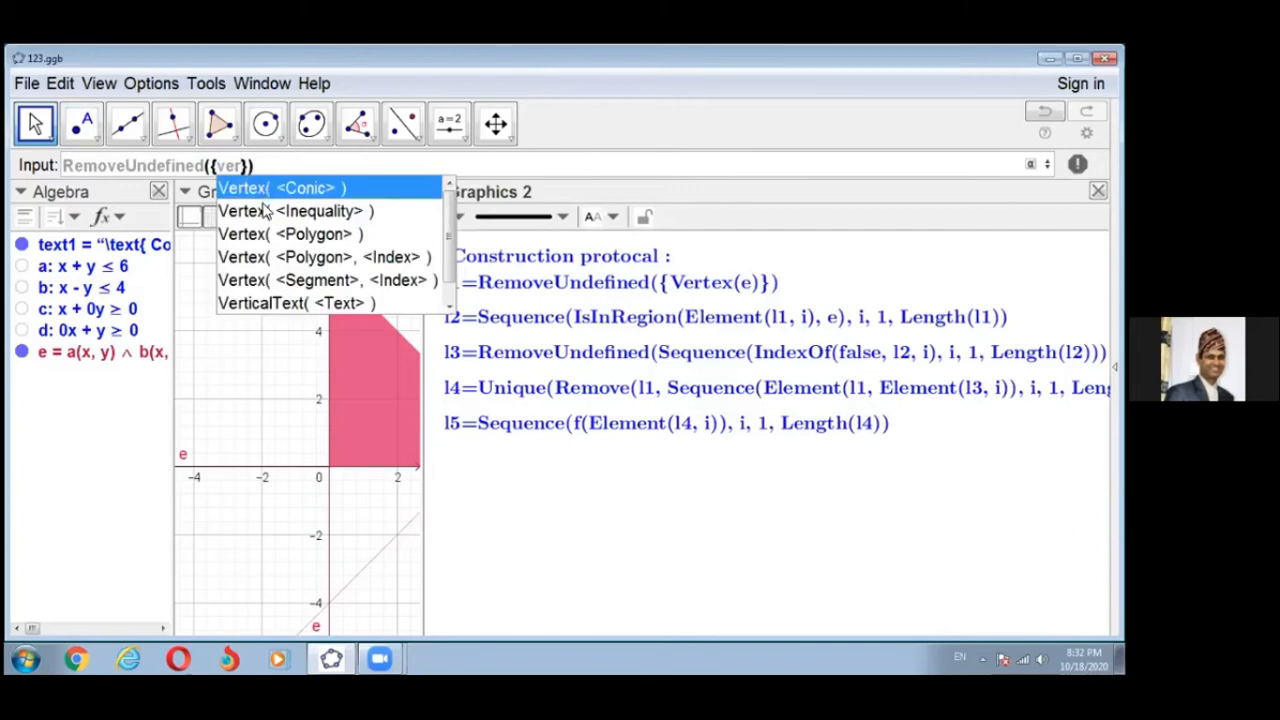
pyautogui.click(267, 213)
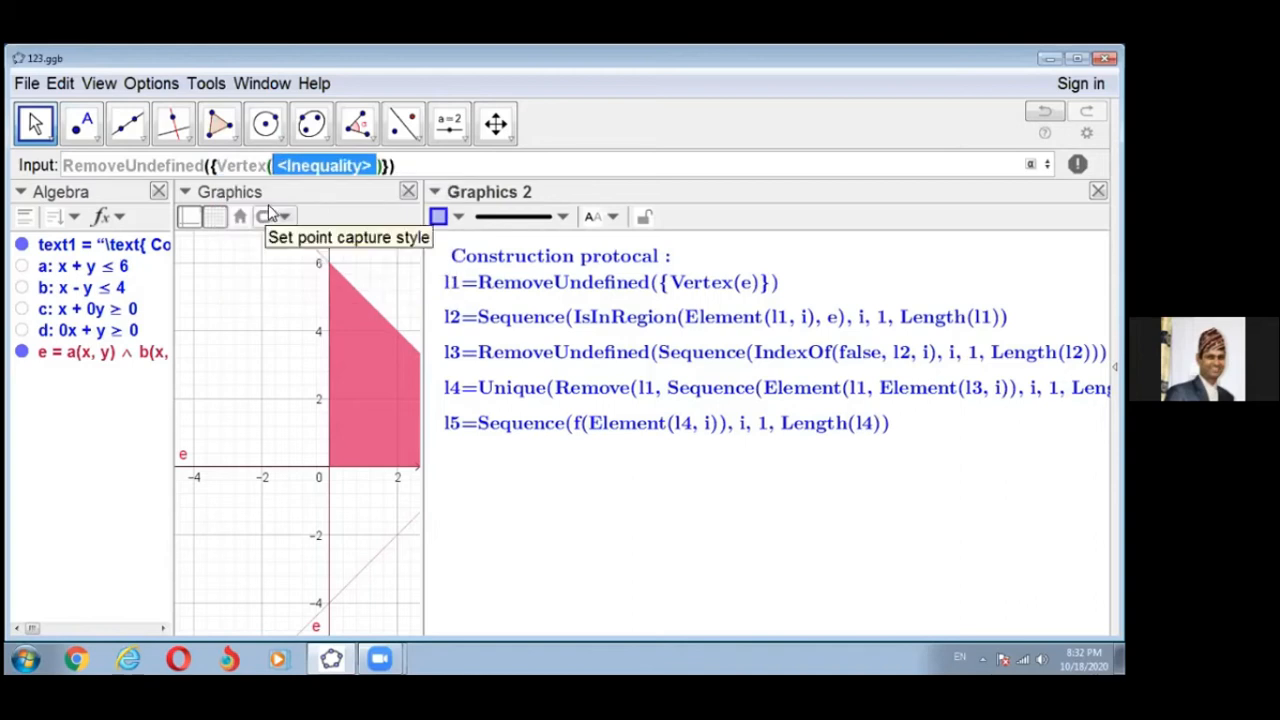
pyautogui.write('e')
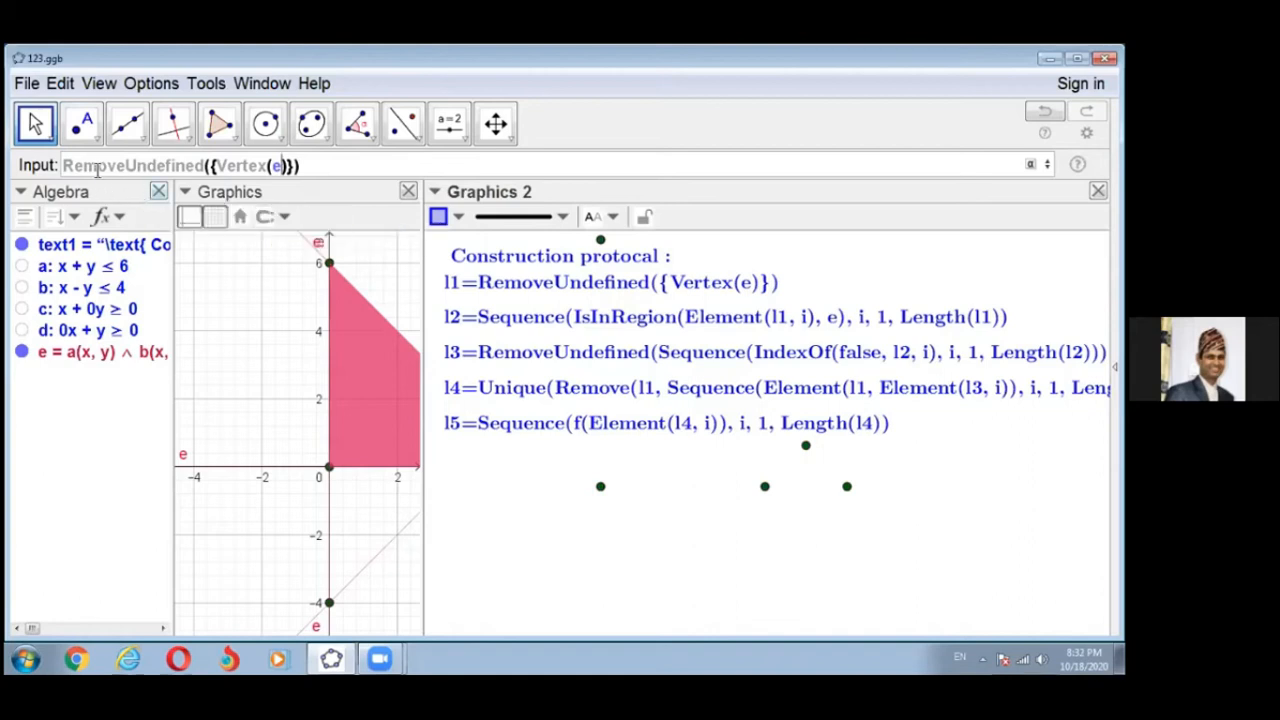
pyautogui.moveTo(97, 170)
pyautogui.mouseDown()
pyautogui.moveTo(50, 168)
pyautogui.moveTo(78, 167)
pyautogui.mouseUp()
pyautogui.press('BackSpace')
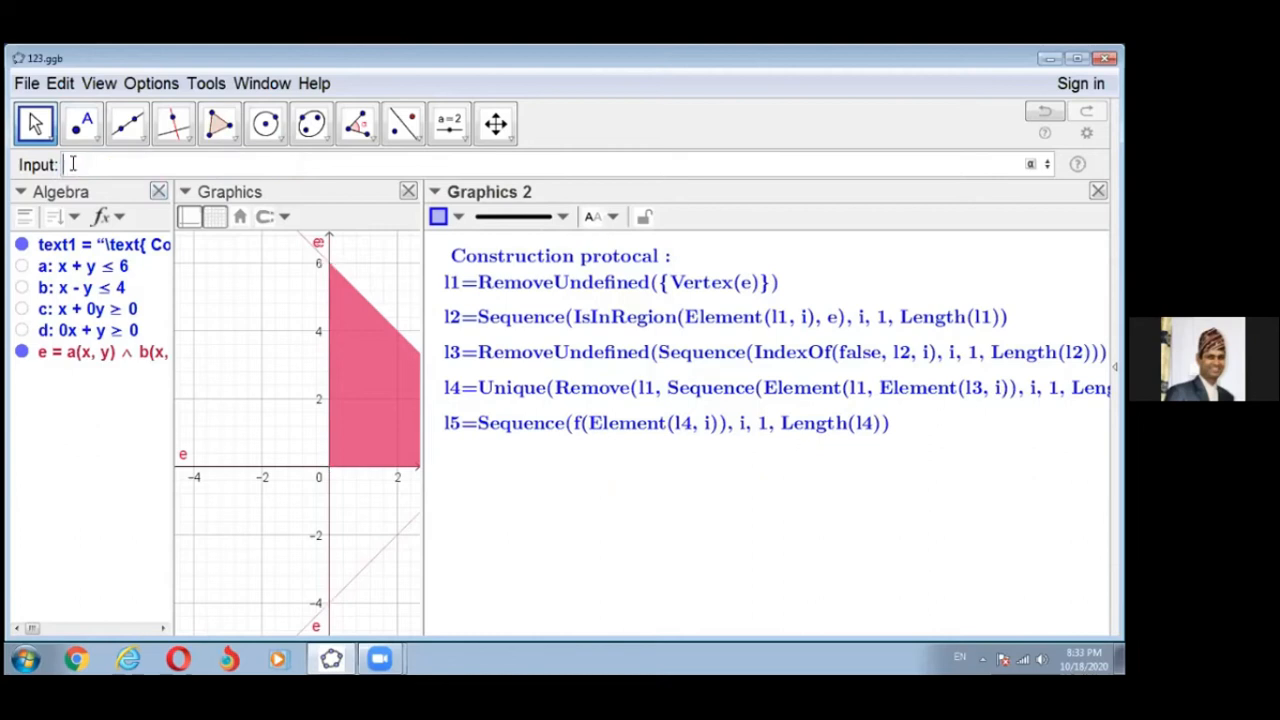
# Step: Create the list of the feasible region's defined vertices with the command RemoveUndefined({Vertex(e)})
pyautogui.write('Remove')
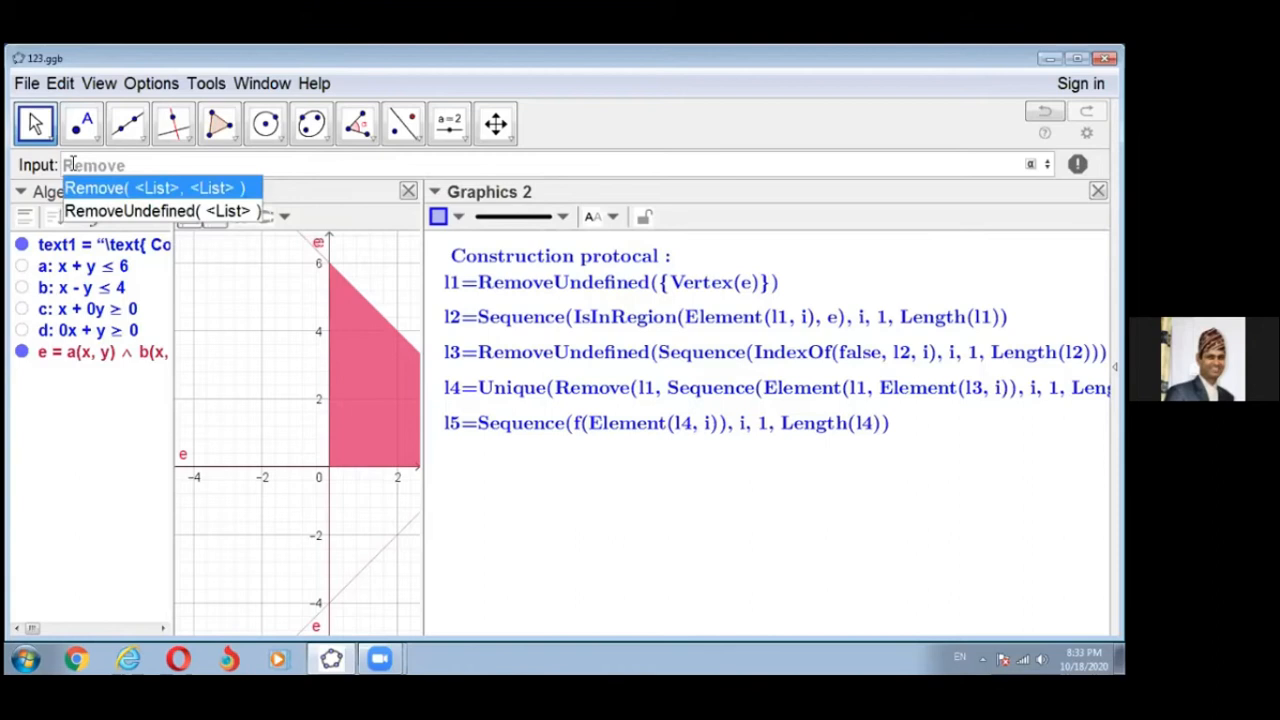
pyautogui.click(130, 212)
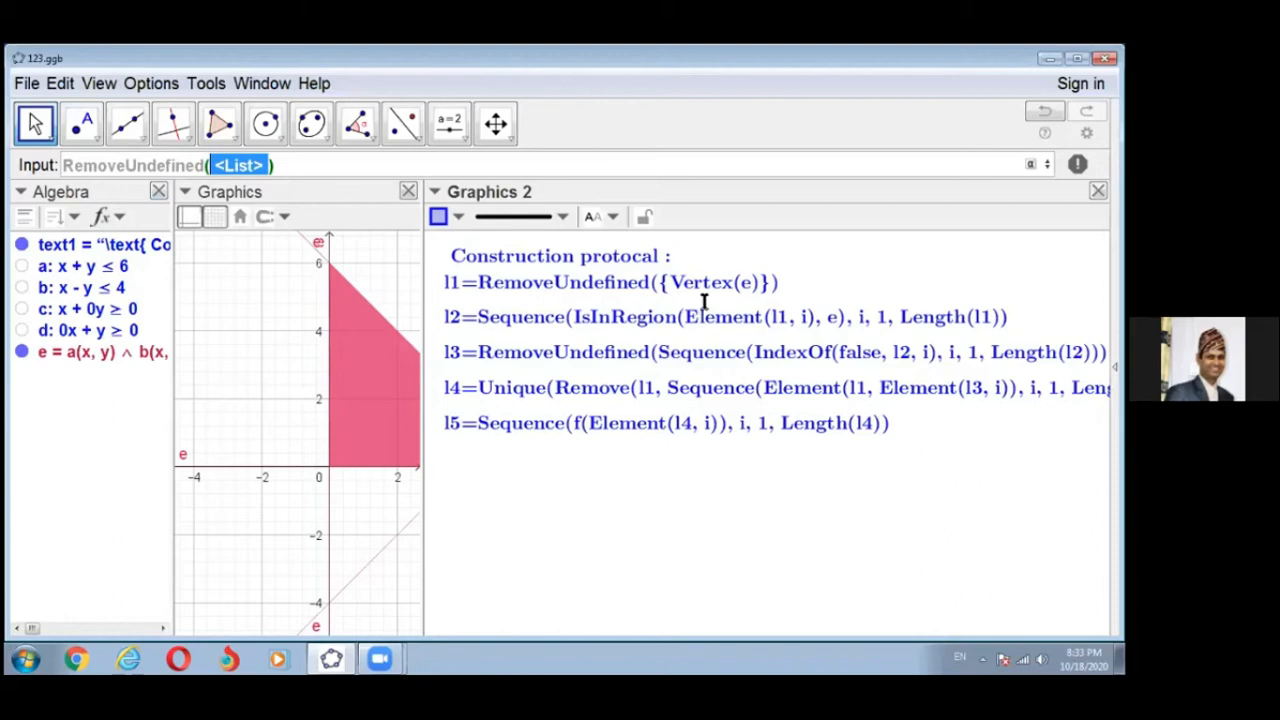
pyautogui.write('{')
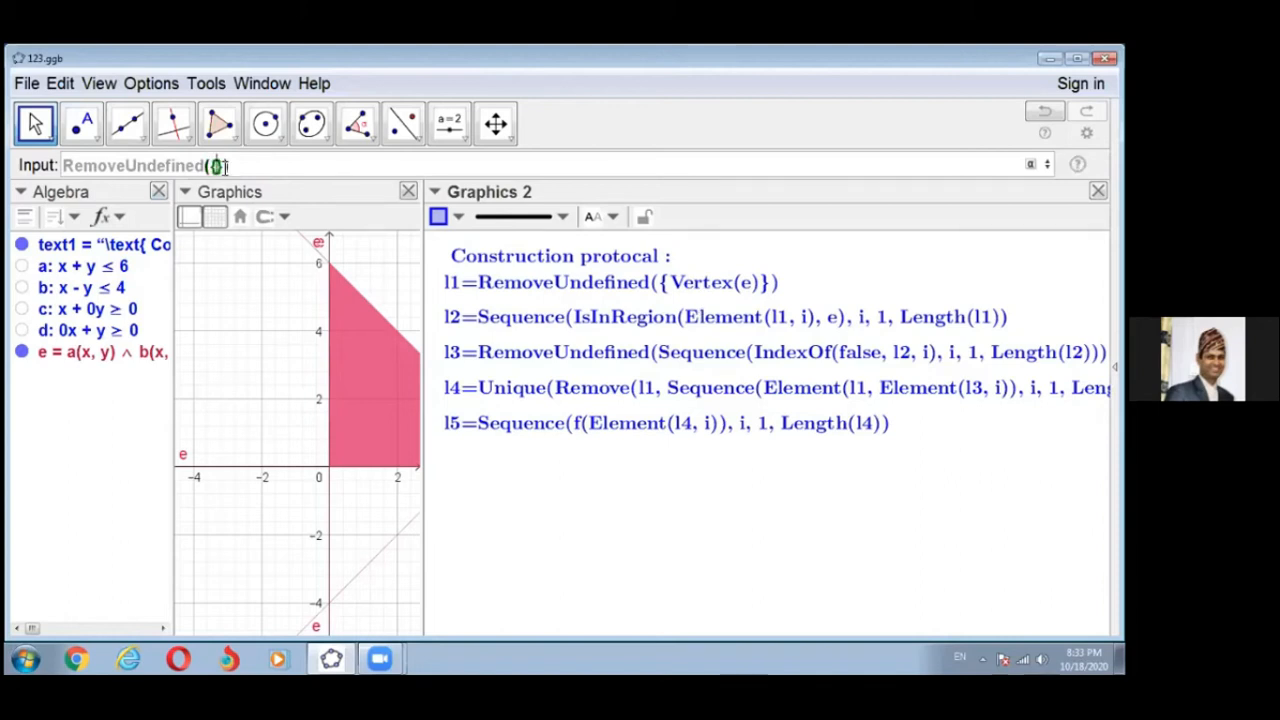
pyautogui.write('Vert')
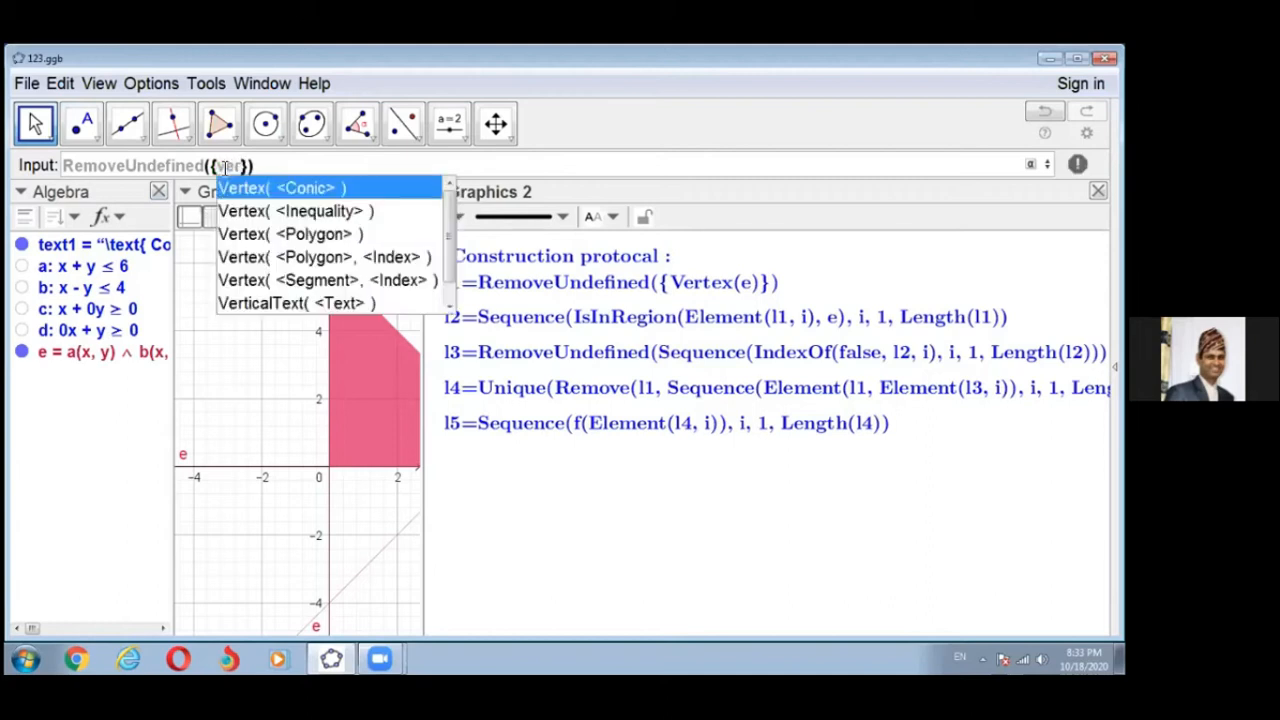
pyautogui.write('e')
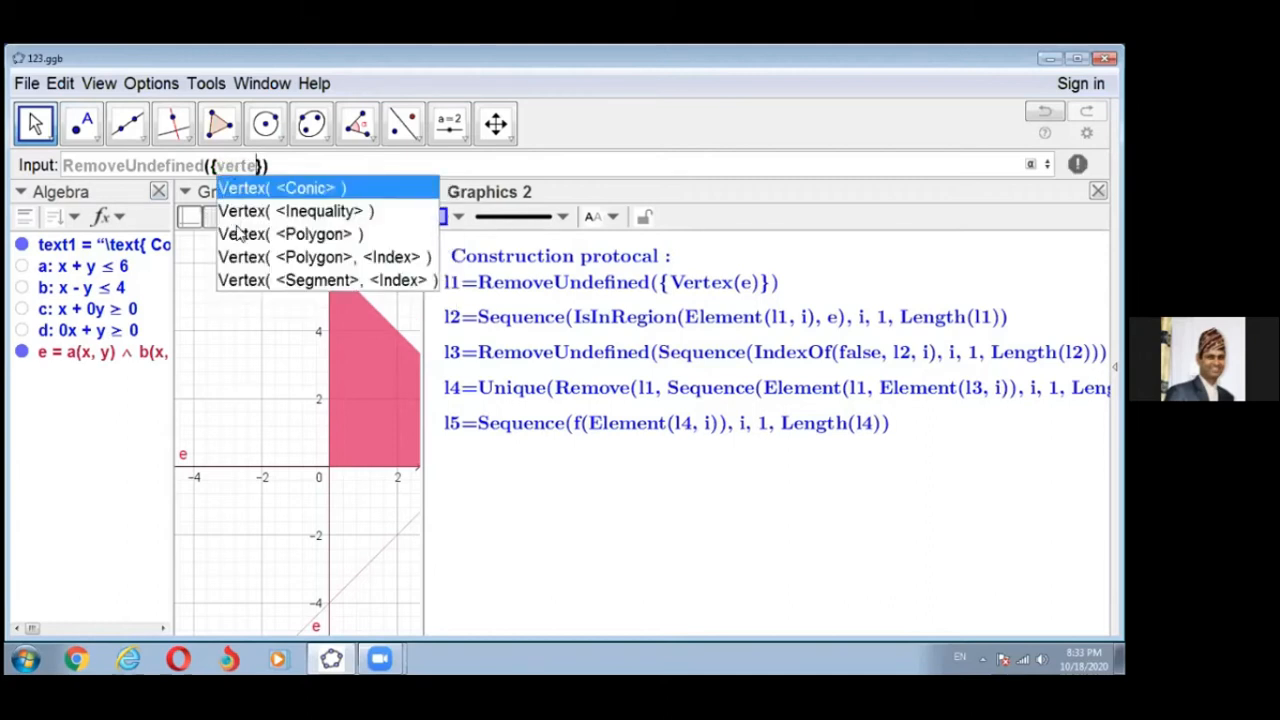
pyautogui.click(256, 212)
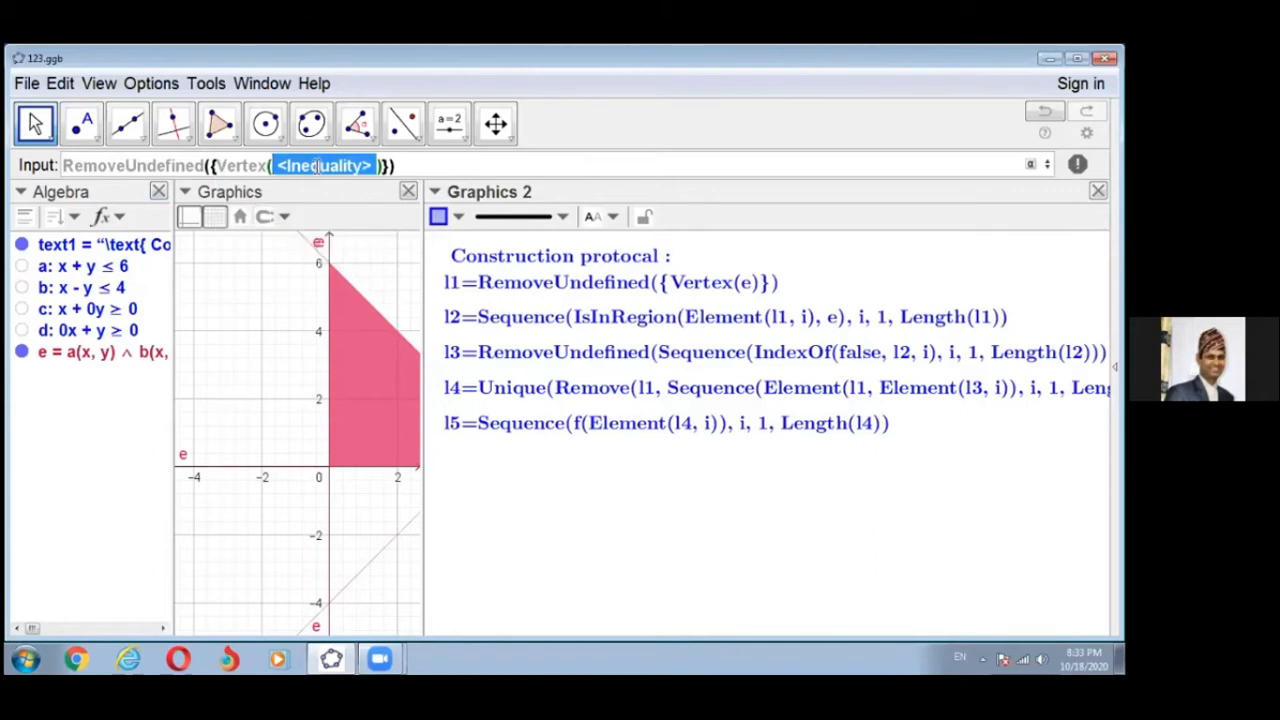
pyautogui.write('e')
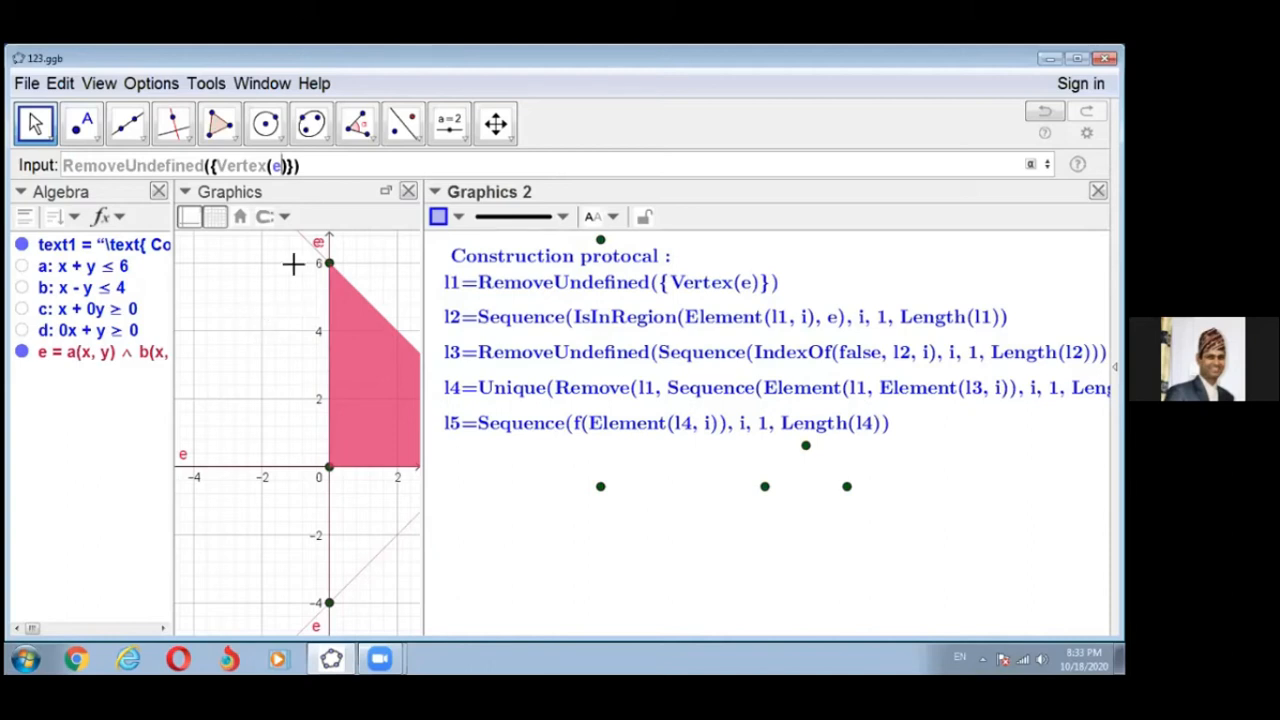
pyautogui.press('Return')
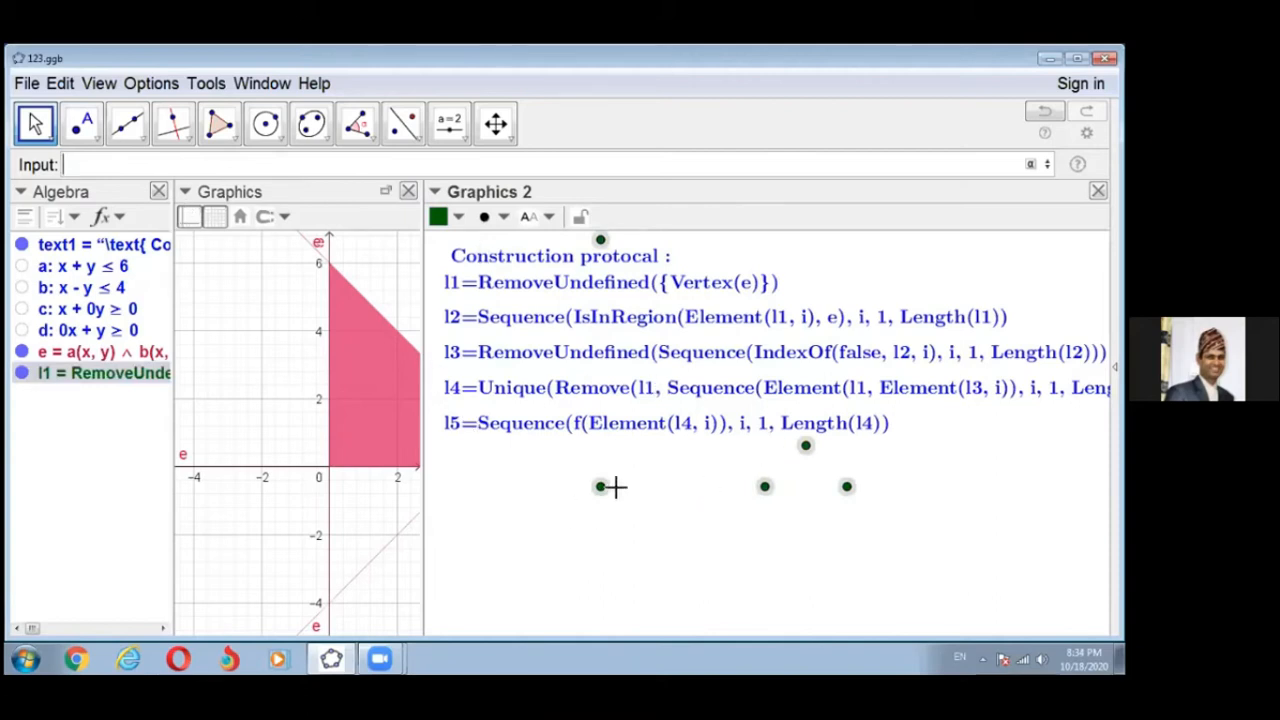
# Step: Set the location of list l1 to Graphics instead of Graphics 2, then close its properties and deselect it
pyautogui.rightClick(98, 378)
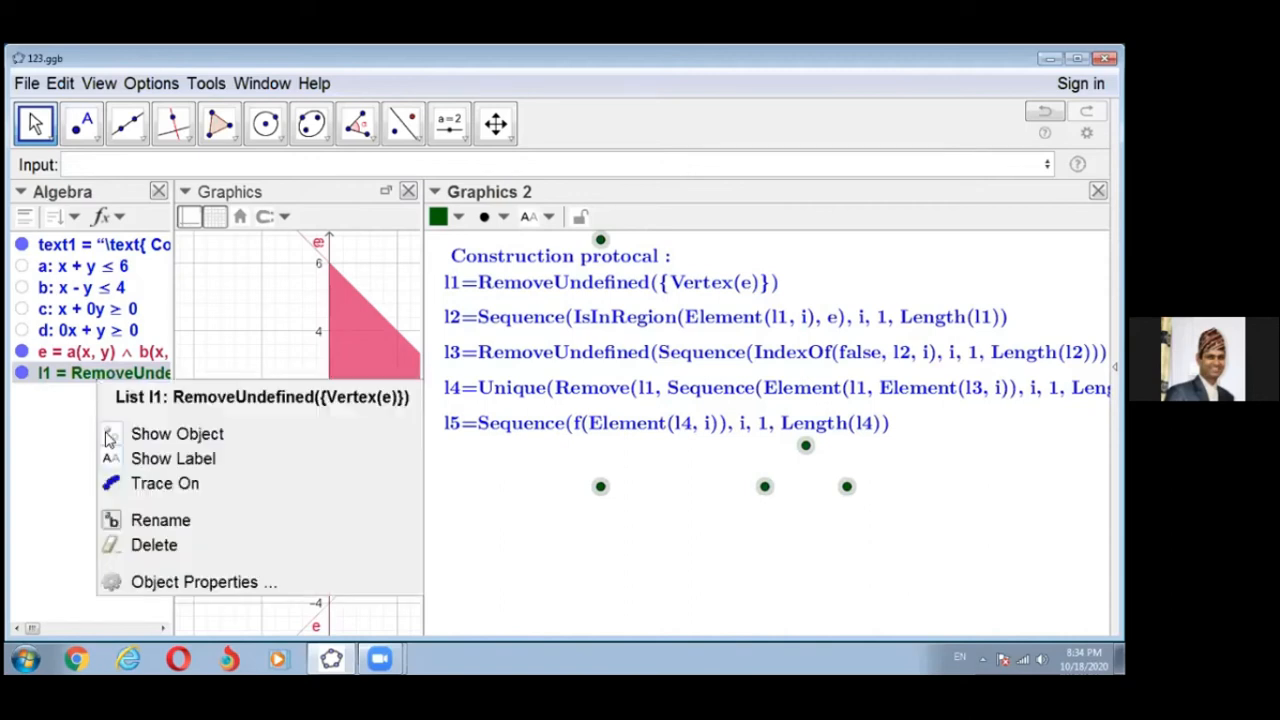
pyautogui.click(166, 584)
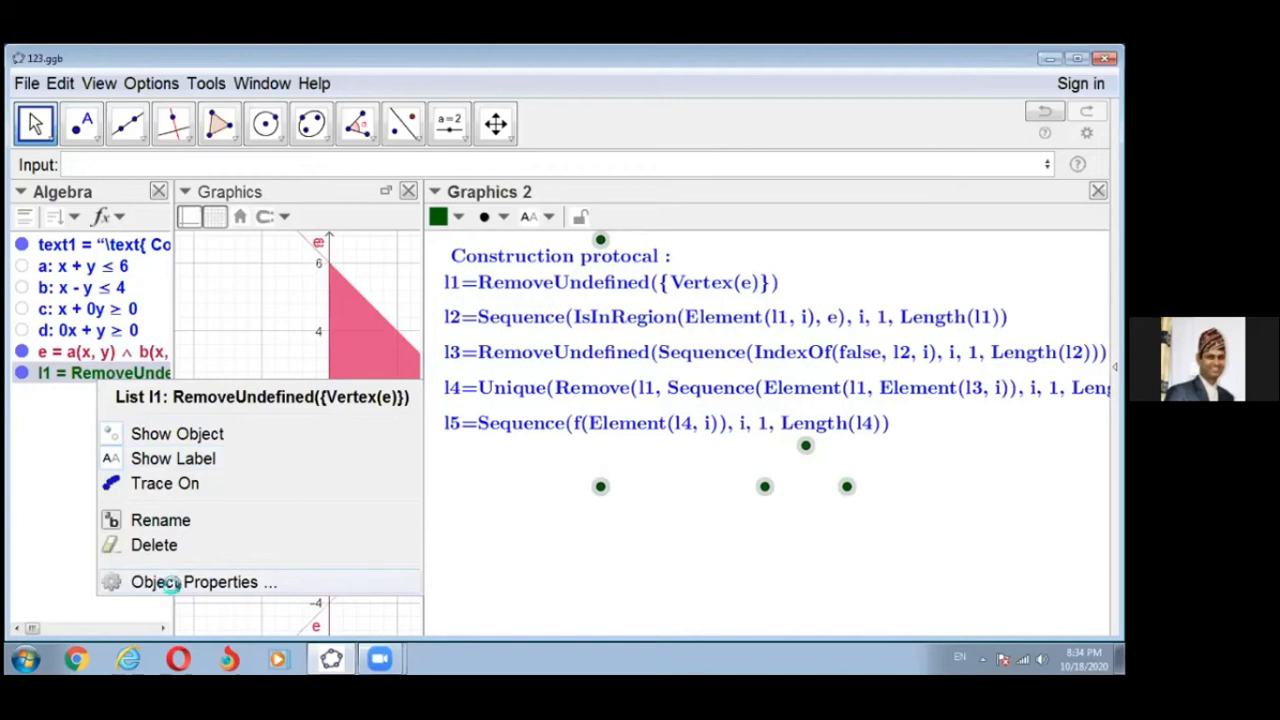
pyautogui.click(228, 582)
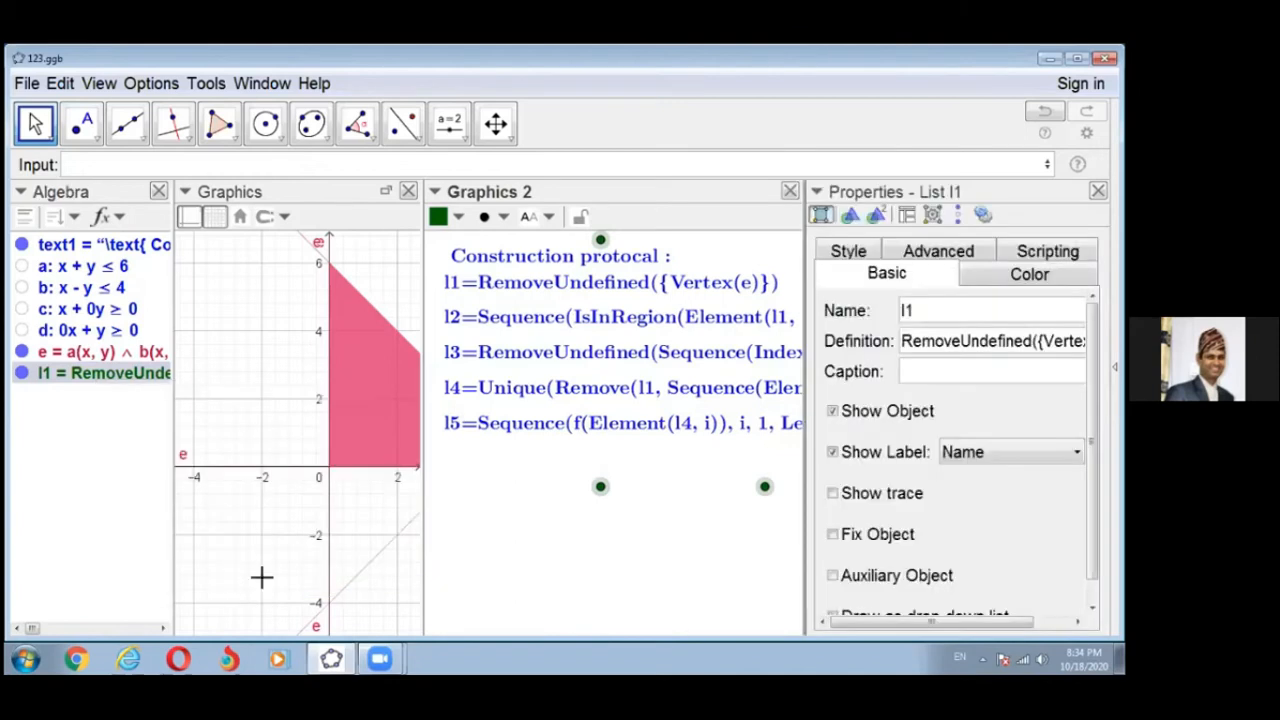
pyautogui.click(933, 258)
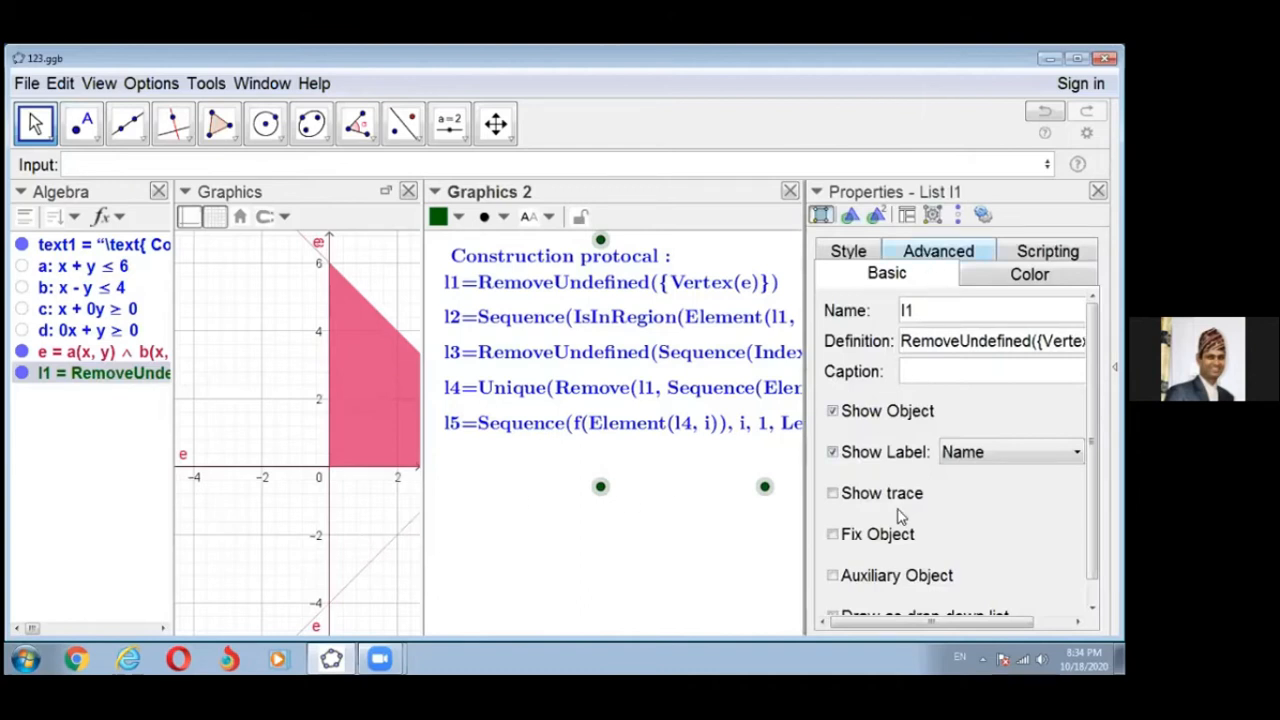
pyautogui.scroll(-2, 893, 520)
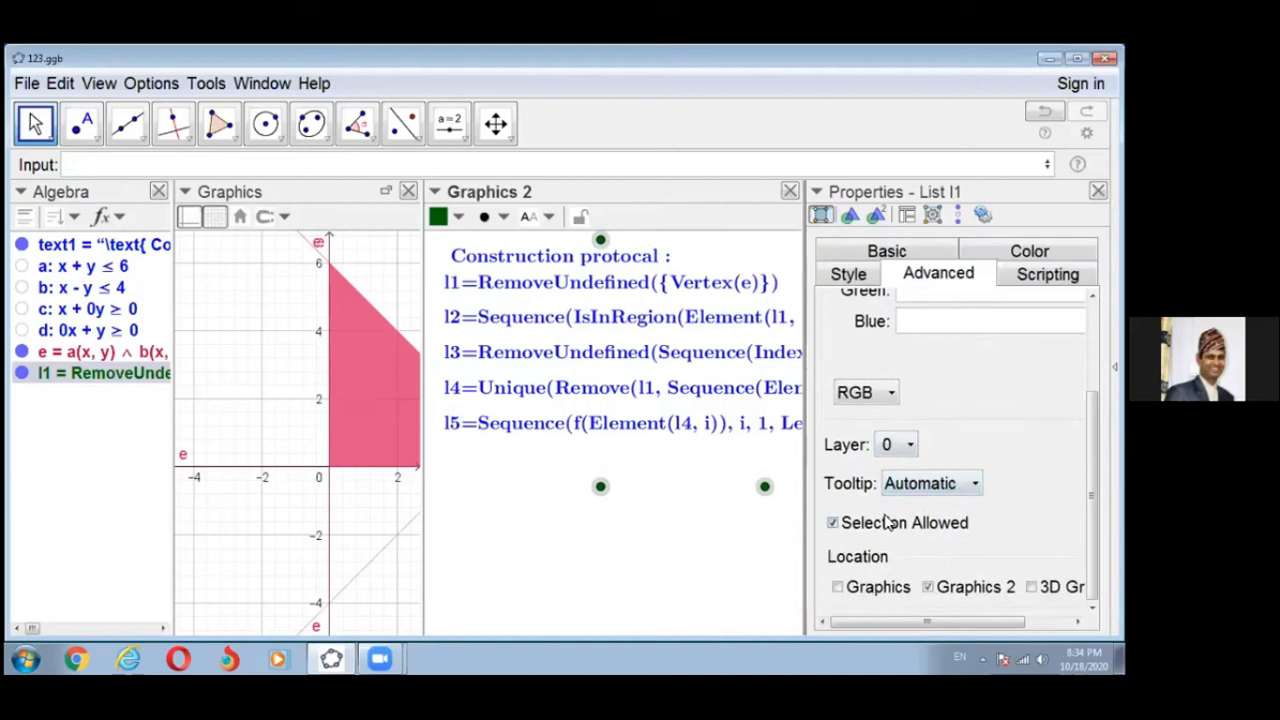
pyautogui.click(838, 588)
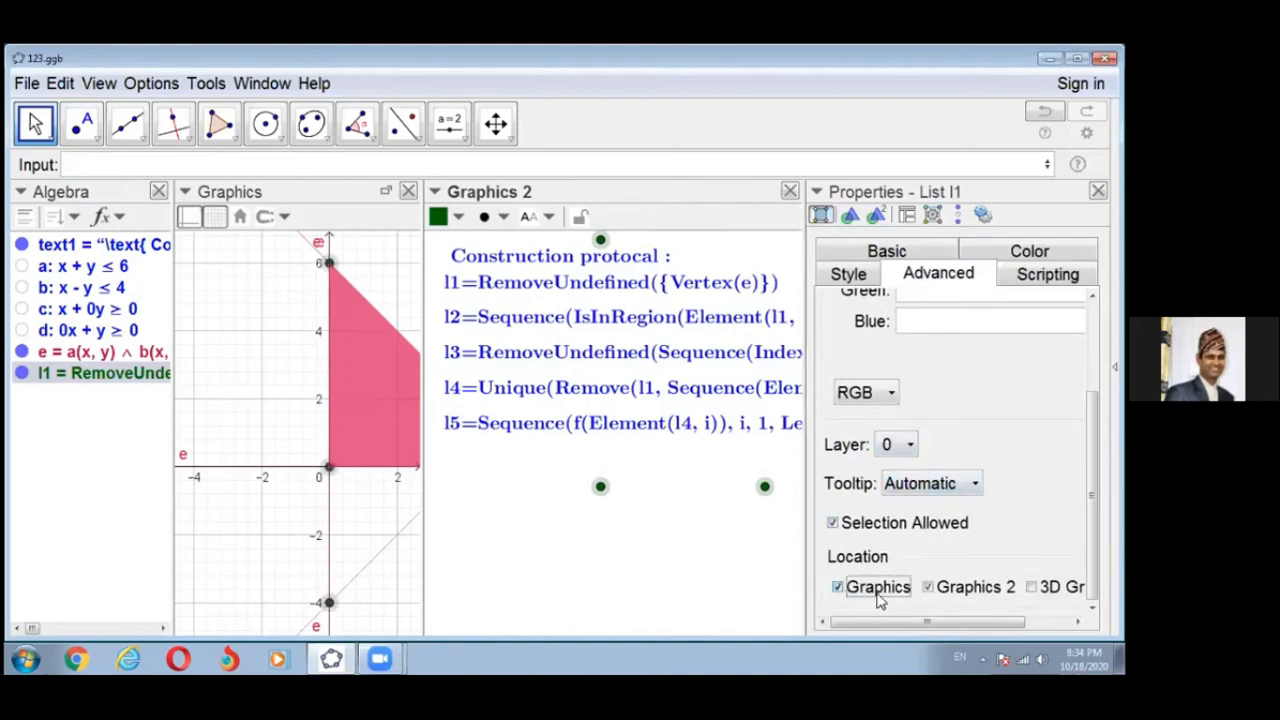
pyautogui.click(929, 588)
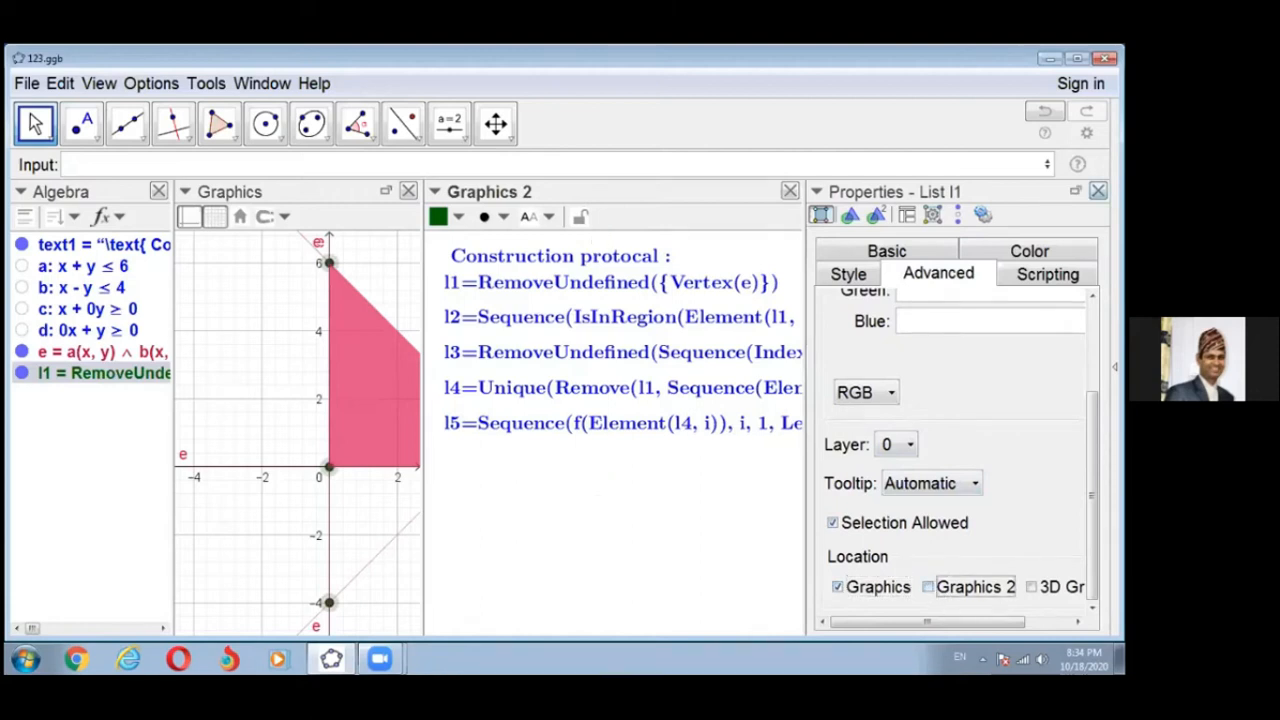
pyautogui.click(1098, 190)
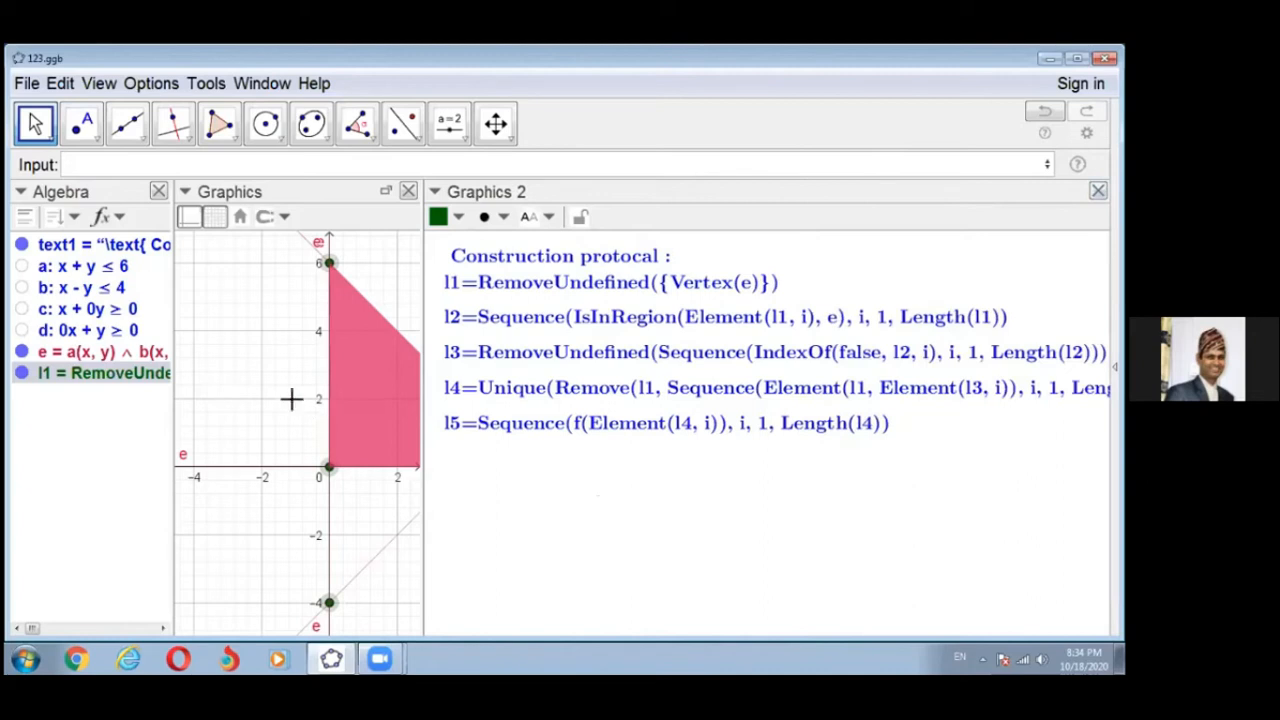
pyautogui.click(290, 371)
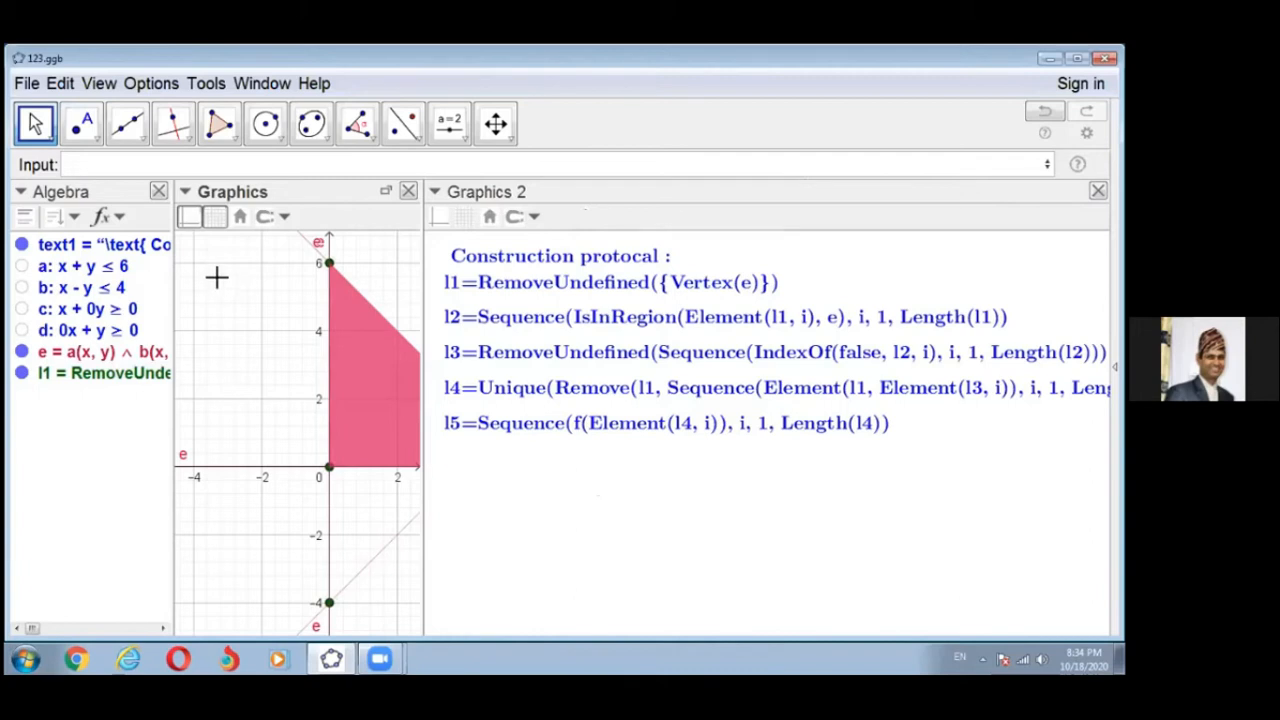
# Step: Show the four constraint inequalities a, b, c and d in the Graphics view
pyautogui.click(85, 165)
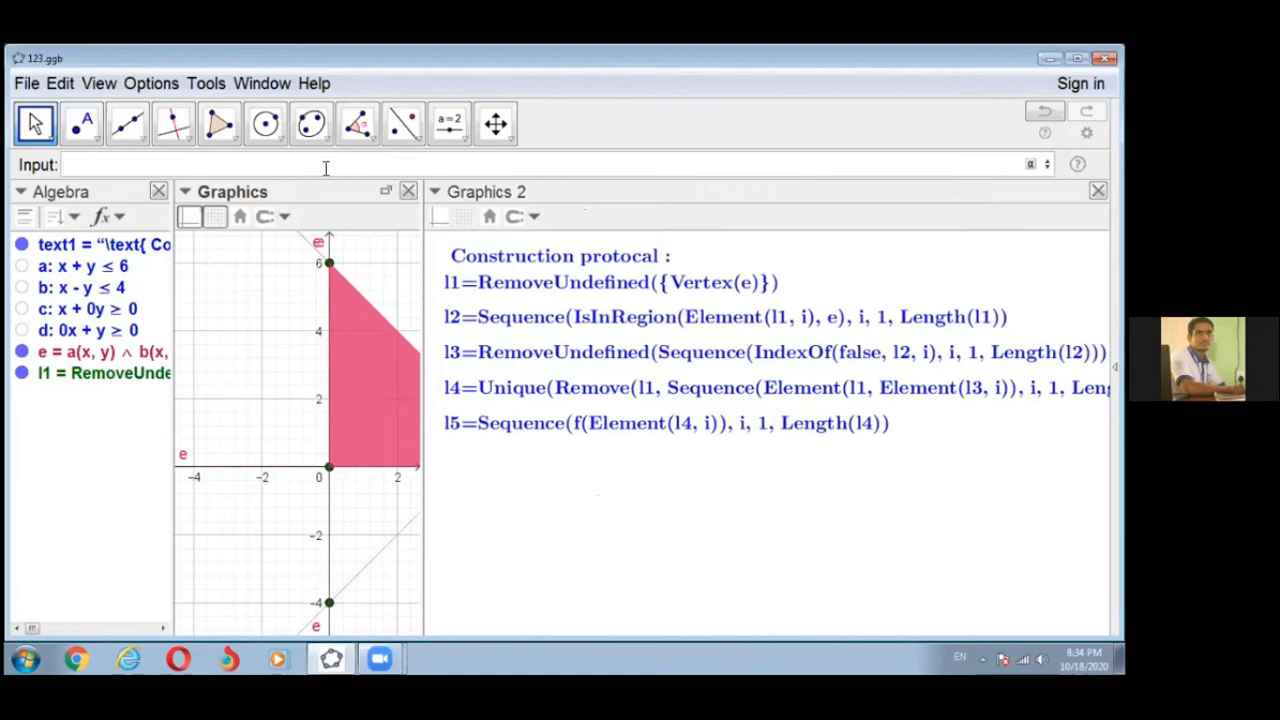
pyautogui.click(25, 268)
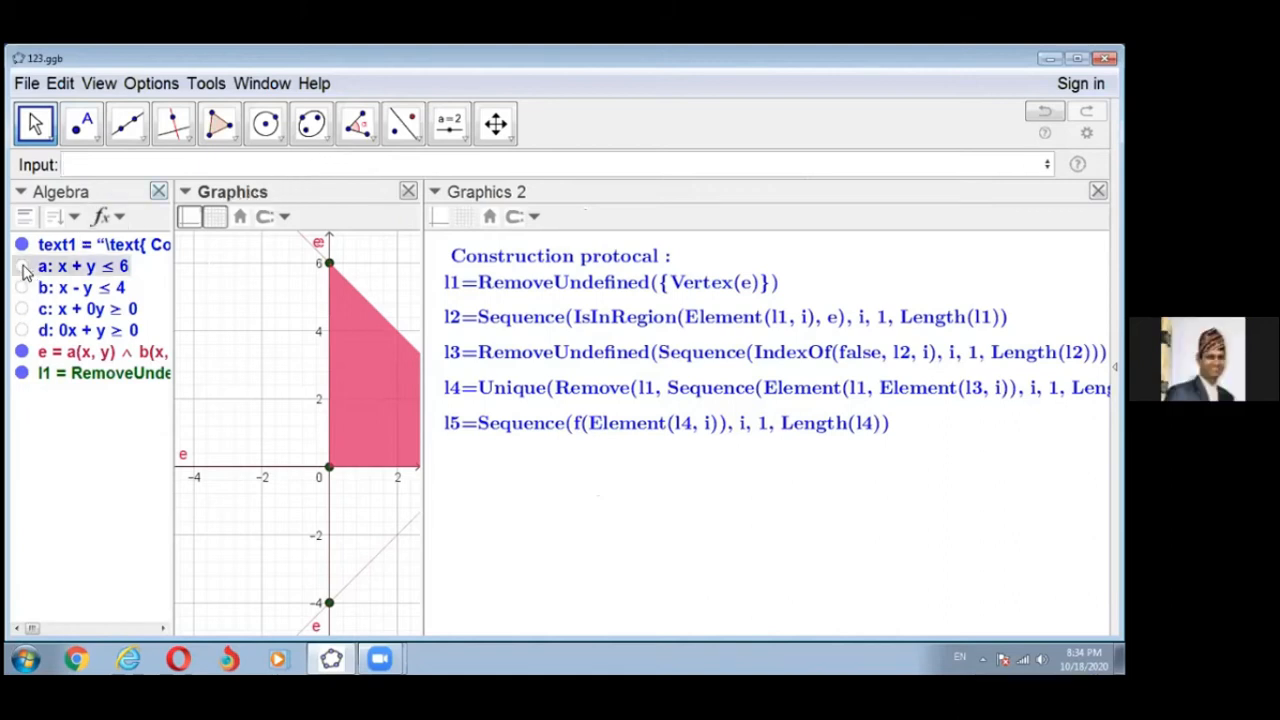
pyautogui.click(22, 267)
pyautogui.click(22, 288)
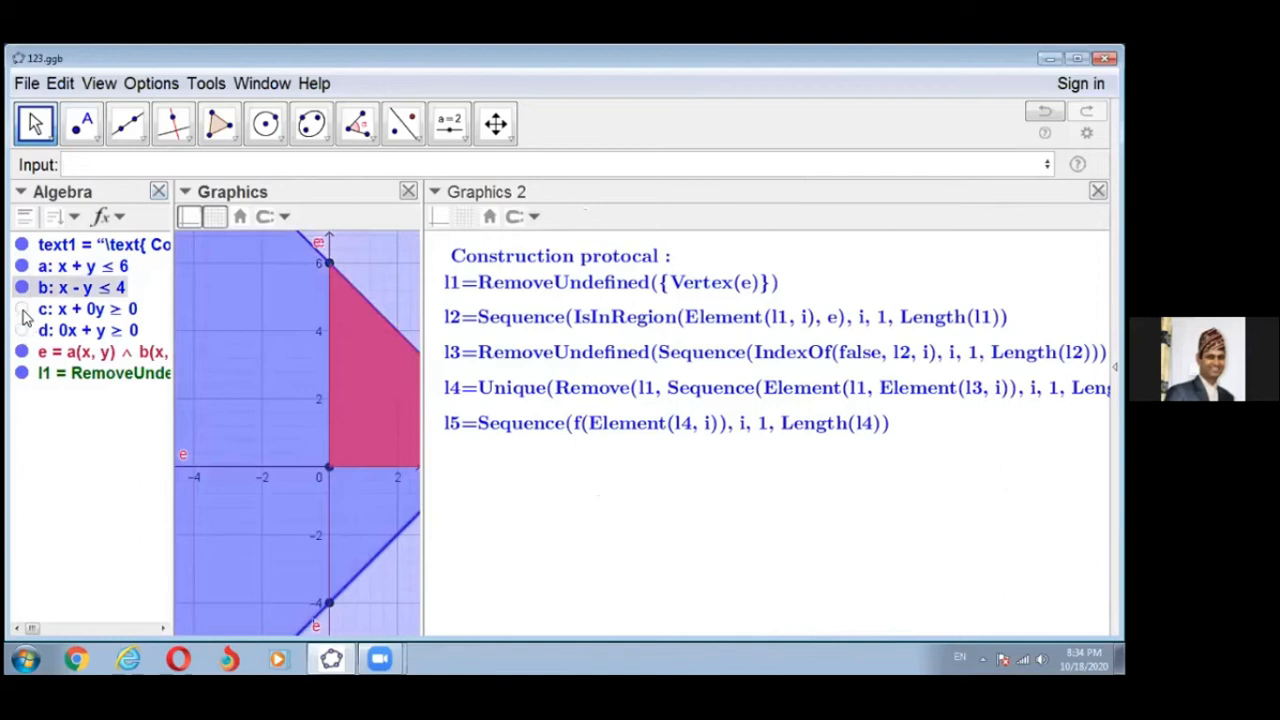
pyautogui.click(22, 309)
pyautogui.click(22, 330)
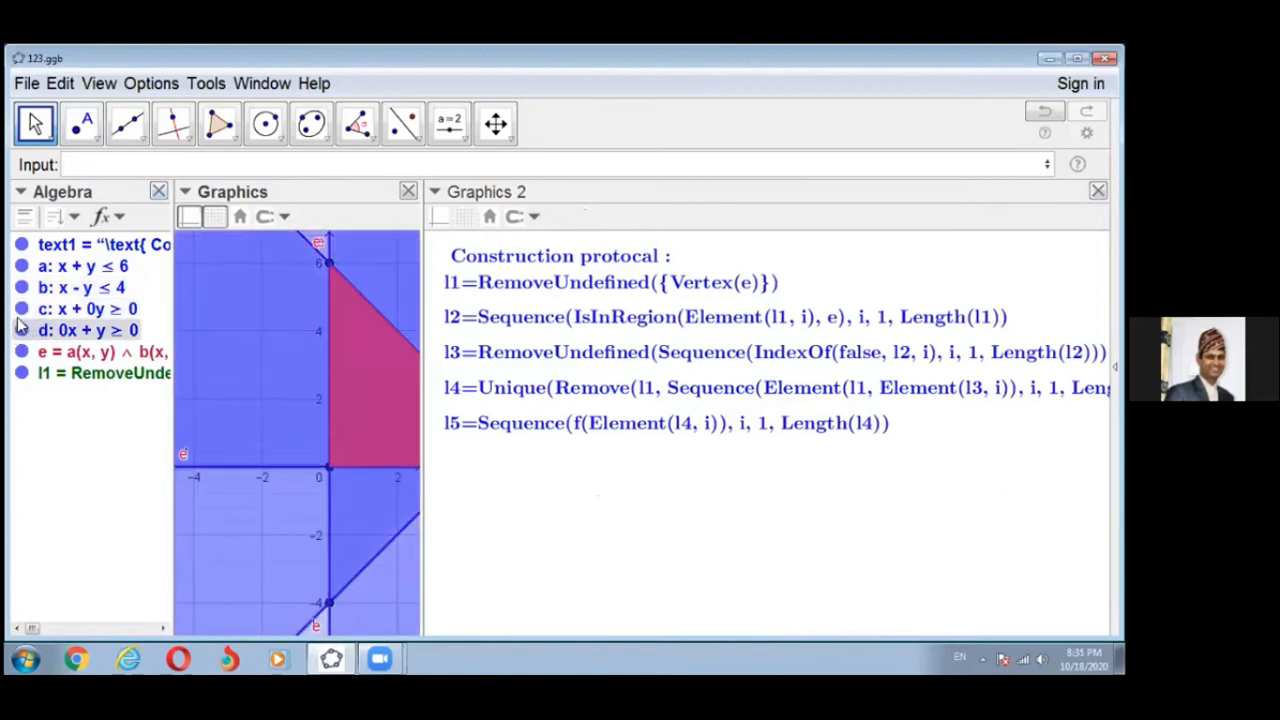
# Step: Hide the four constraint inequalities a, b, c and d in the Graphics view
pyautogui.click(22, 267)
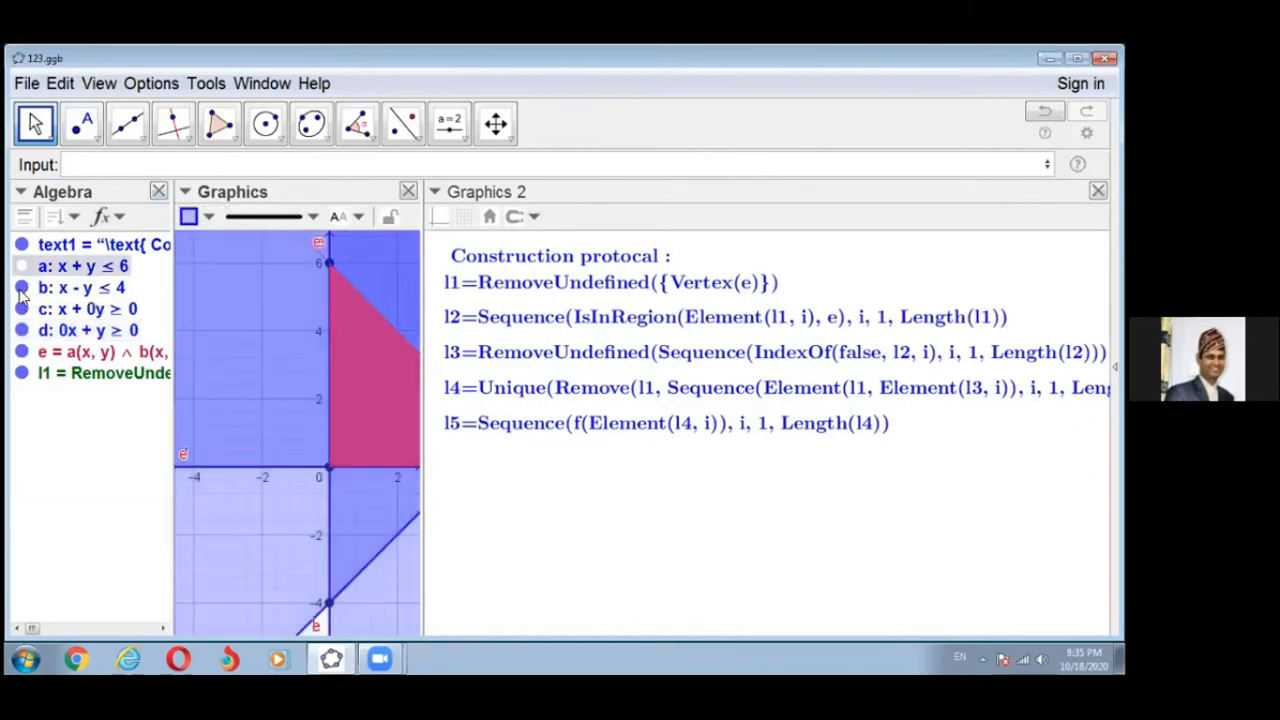
pyautogui.click(22, 288)
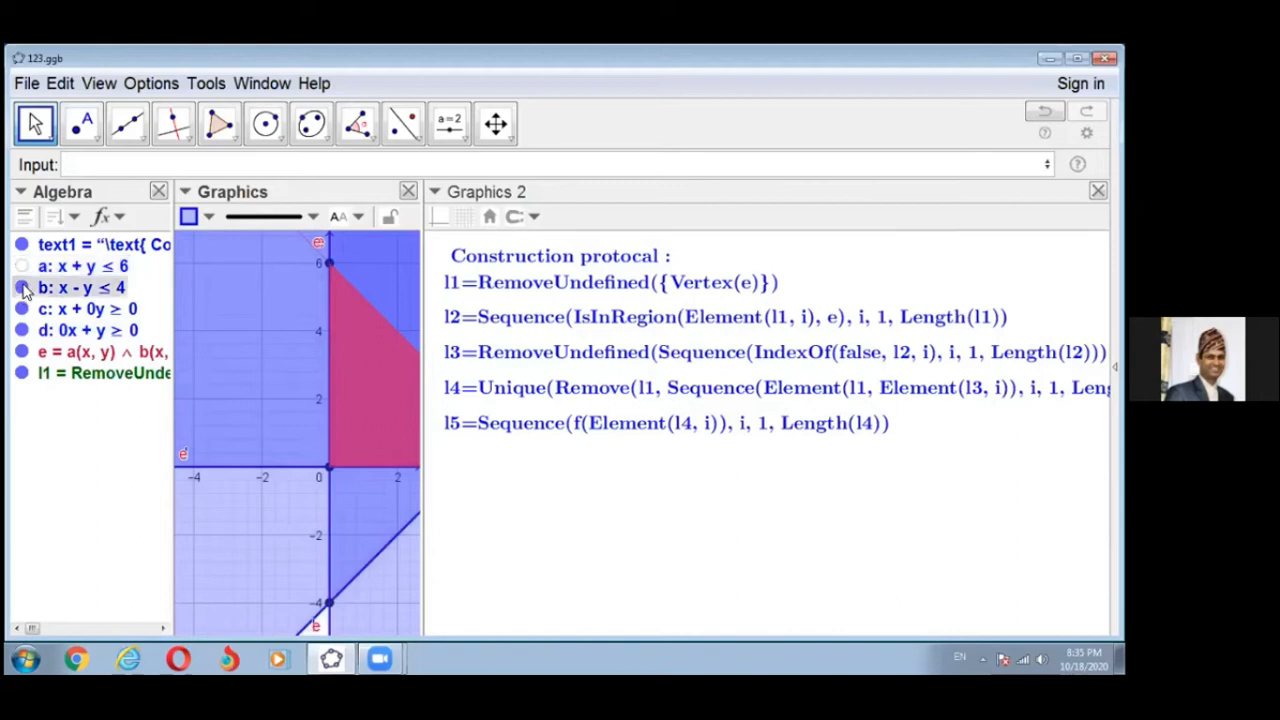
pyautogui.click(22, 288)
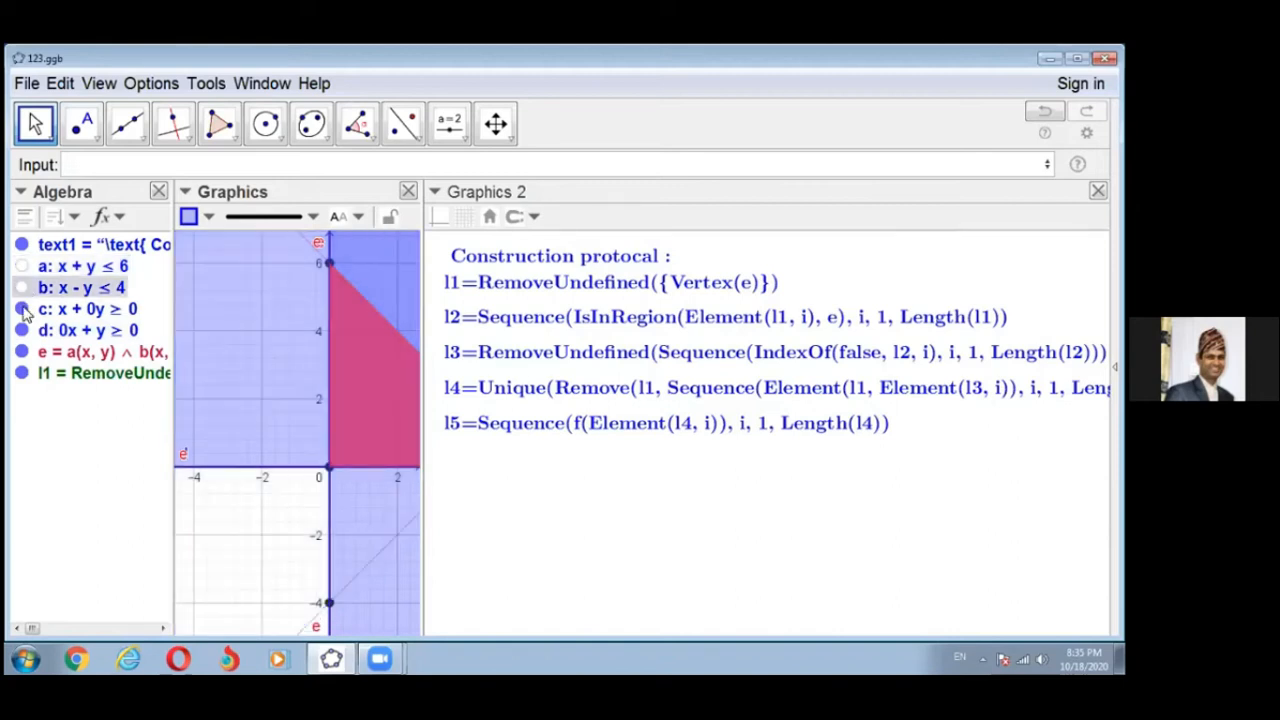
pyautogui.click(22, 309)
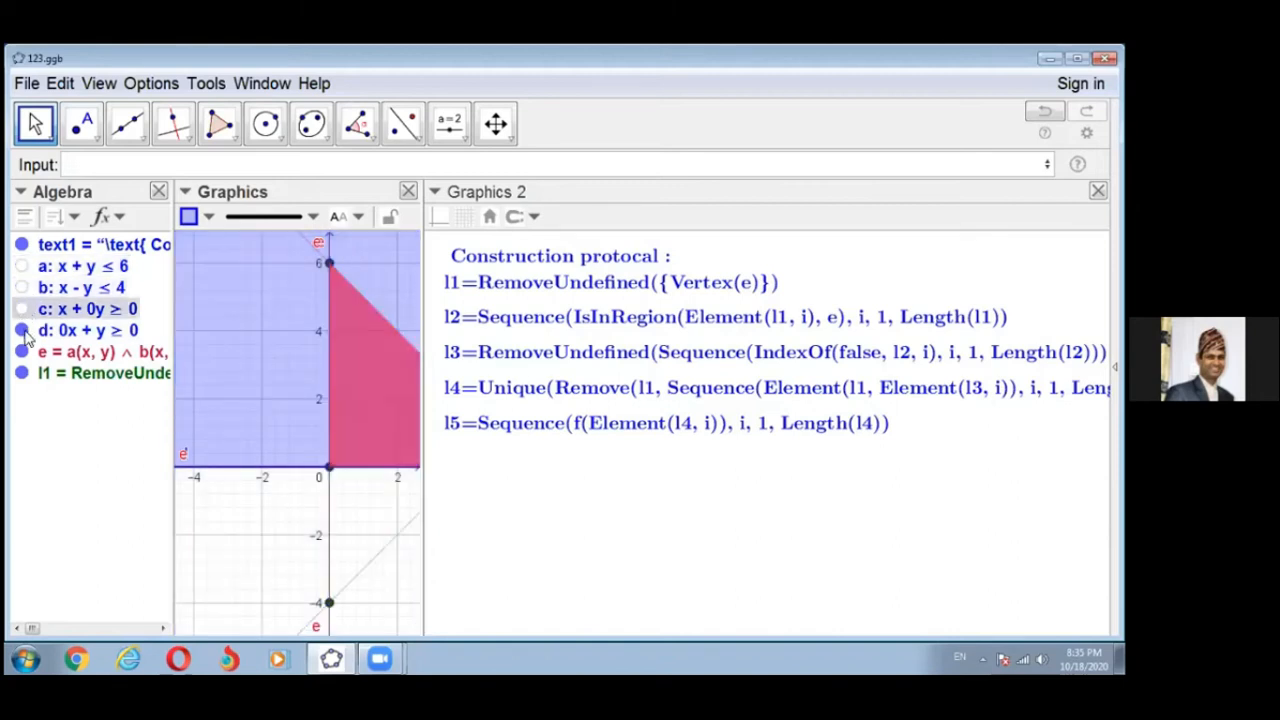
pyautogui.click(22, 330)
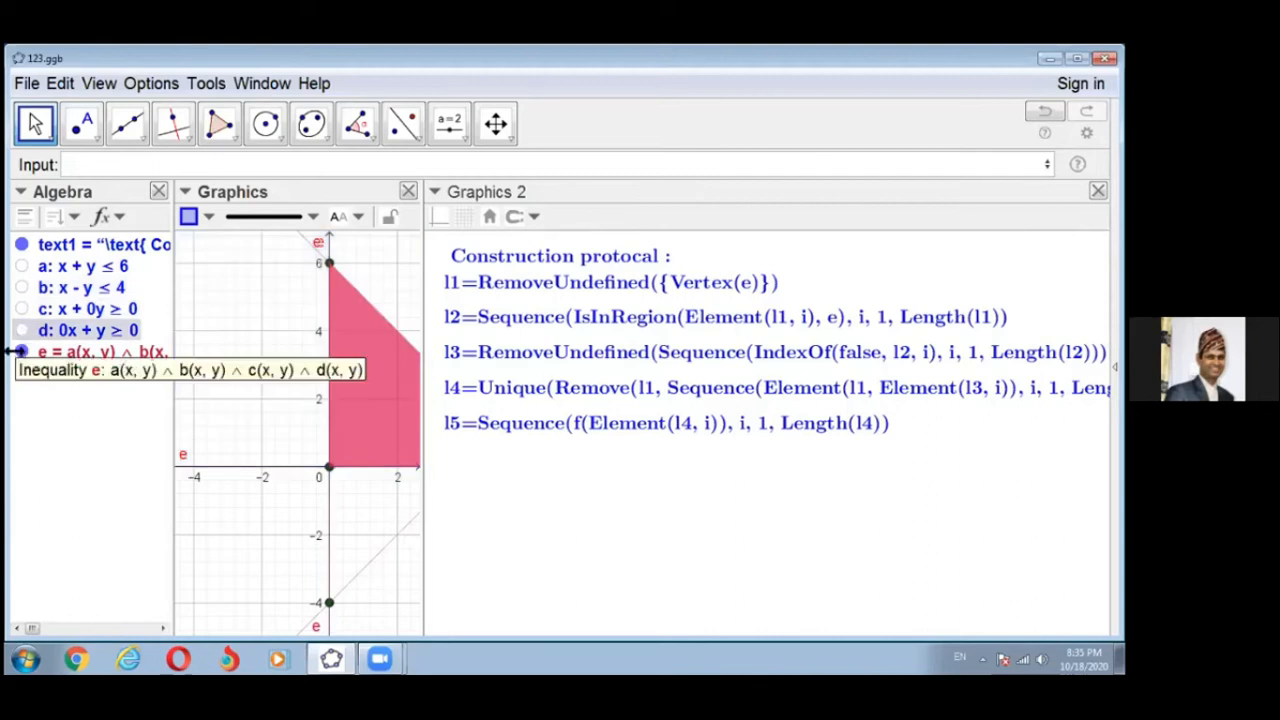
# Step: Hide and reshow feasible region e, and briefly show constraint x + y ≤ 6, to compare them with the plotted vertices
pyautogui.click(21, 355)
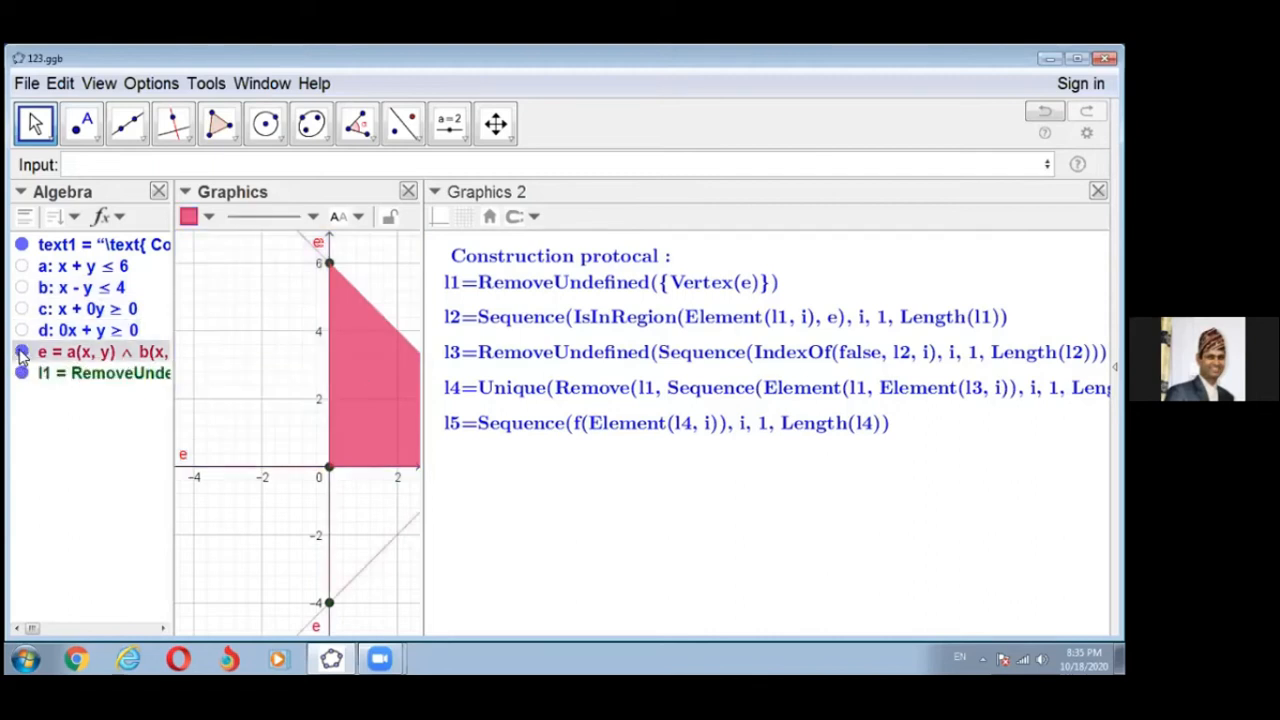
pyautogui.click(21, 353)
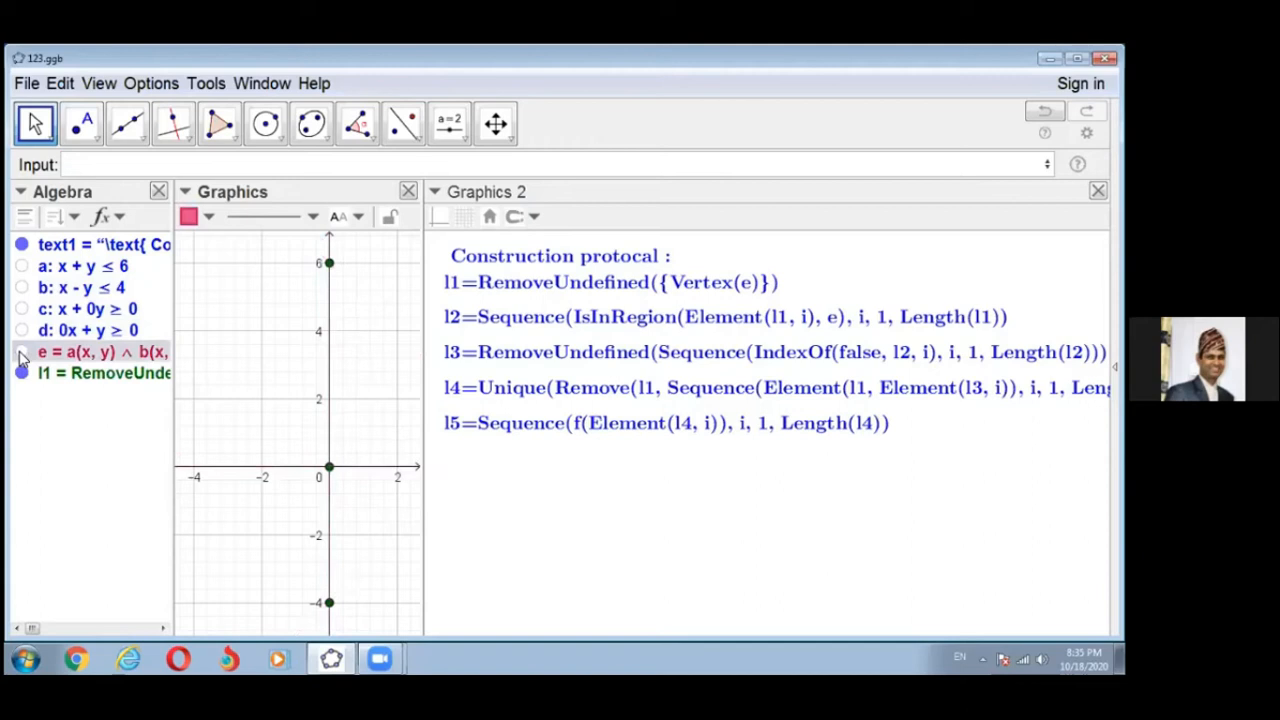
pyautogui.click(21, 354)
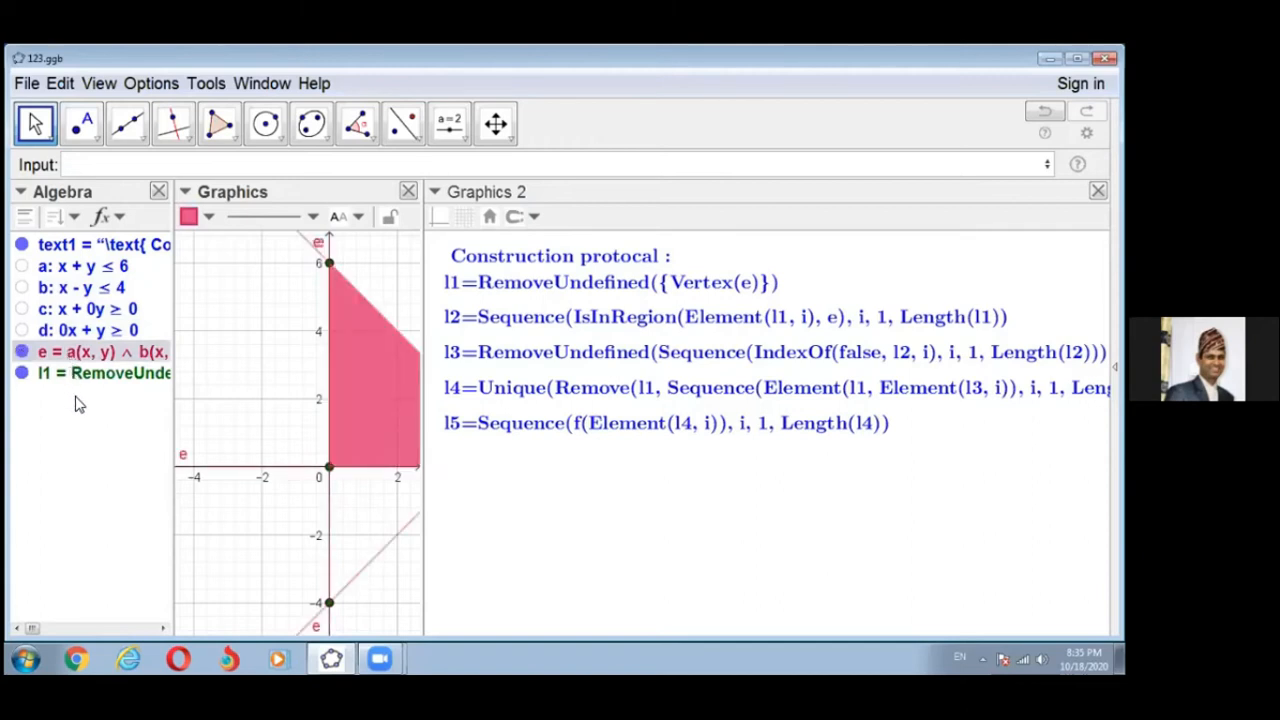
pyautogui.click(21, 266)
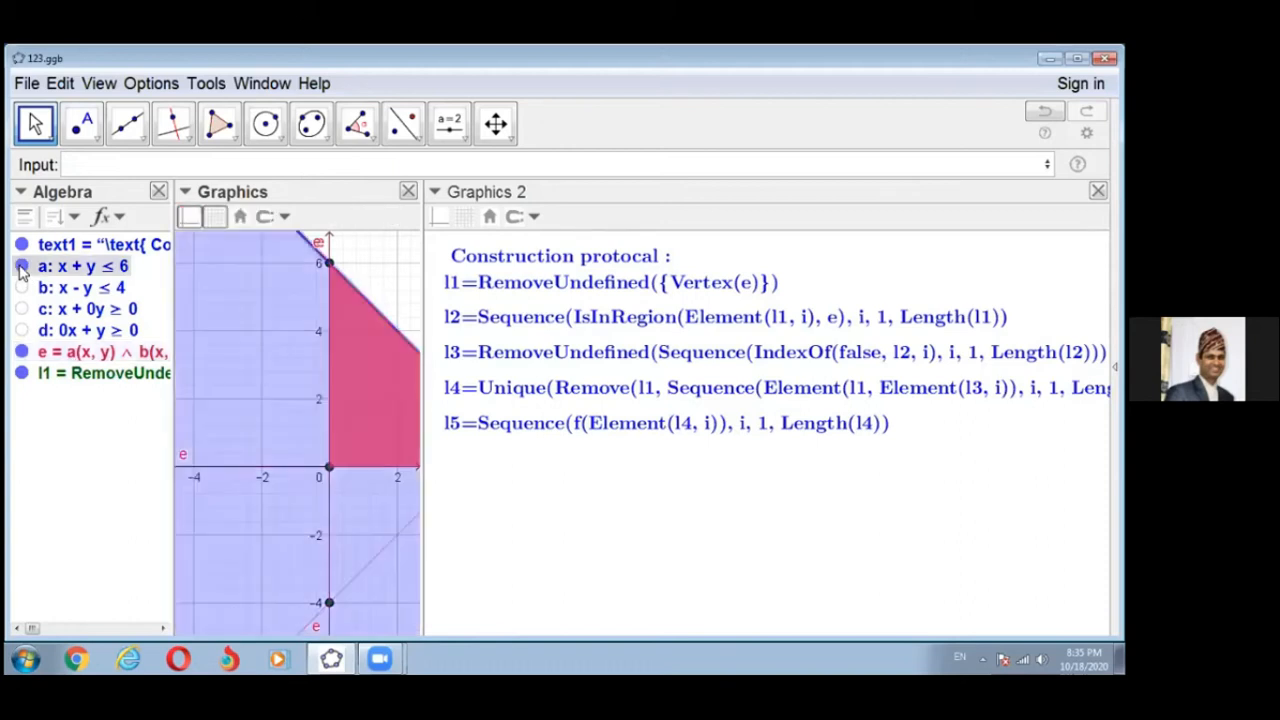
pyautogui.click(21, 266)
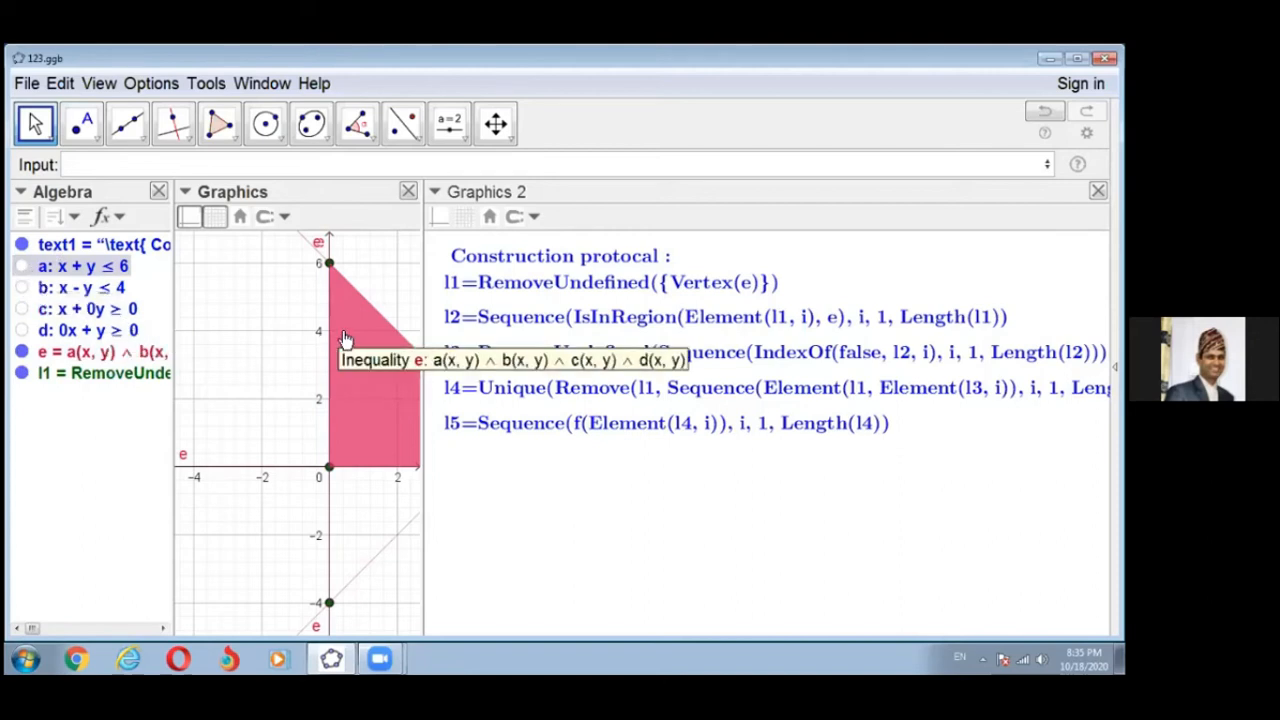
# Step: Begin a Sequence command with expression, variable, start value and end value, using IsInRegion as its expression
pyautogui.click(76, 166)
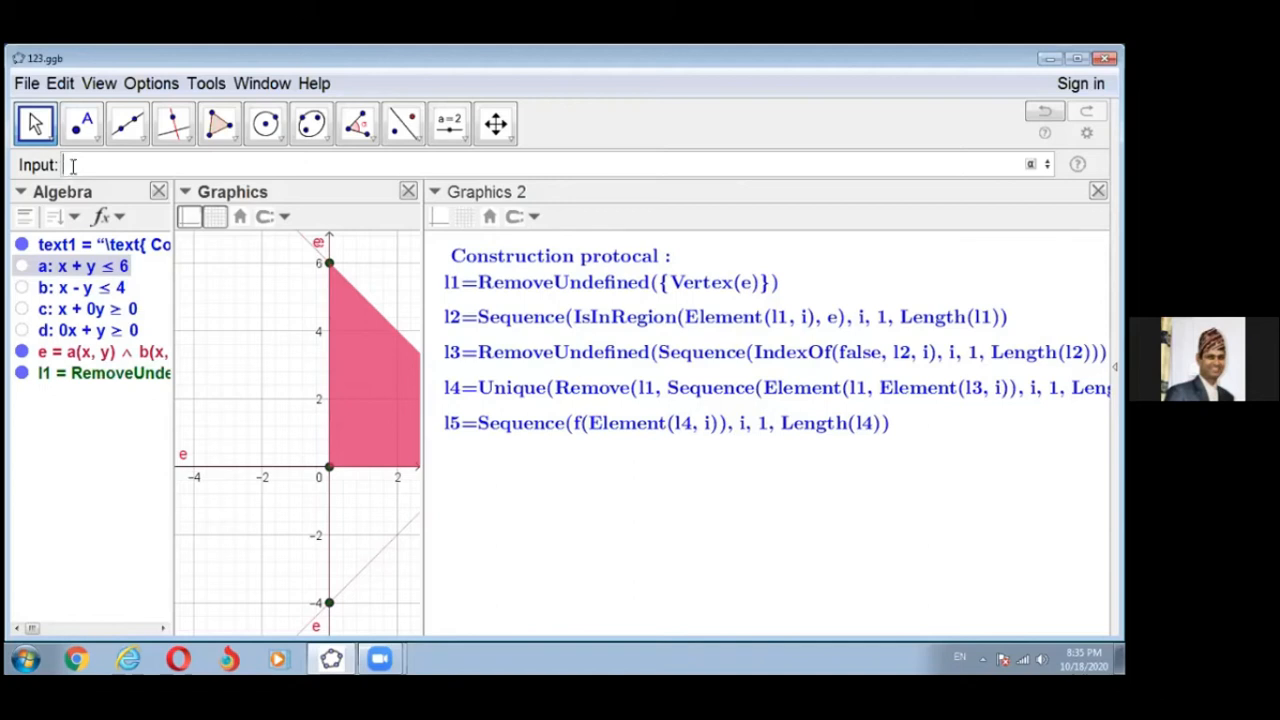
pyautogui.write('Seque')
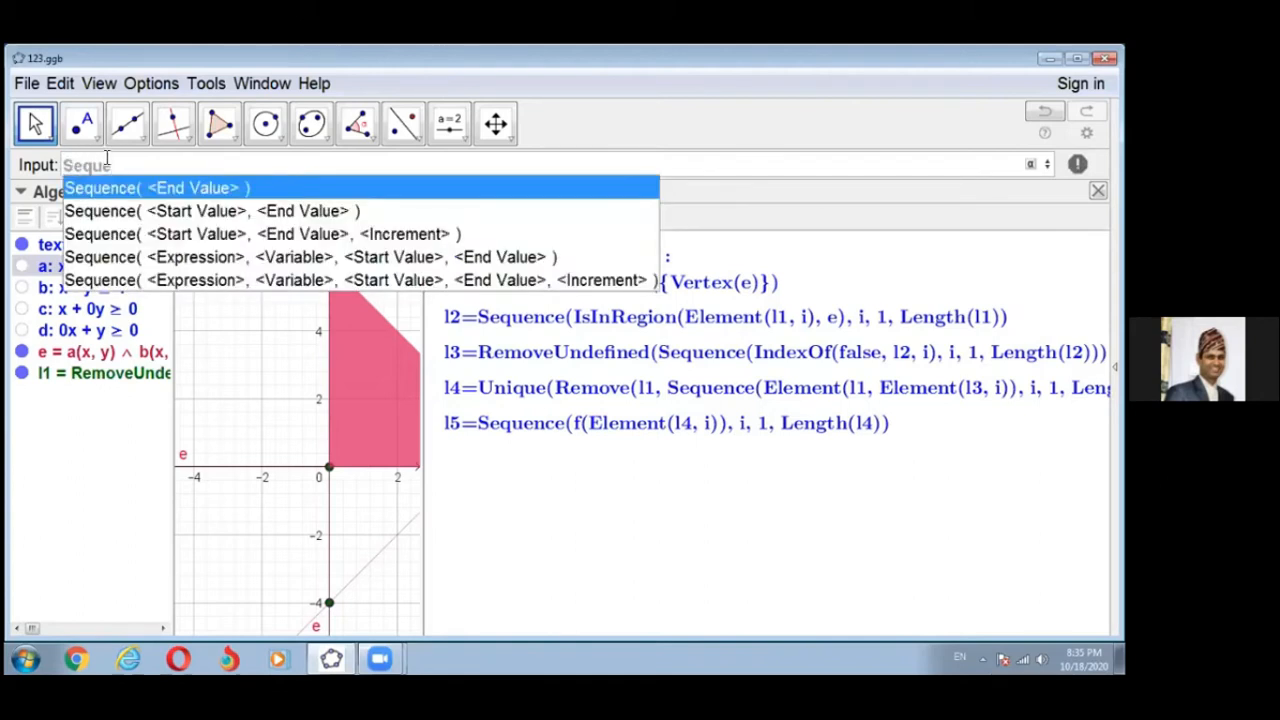
pyautogui.click(122, 262)
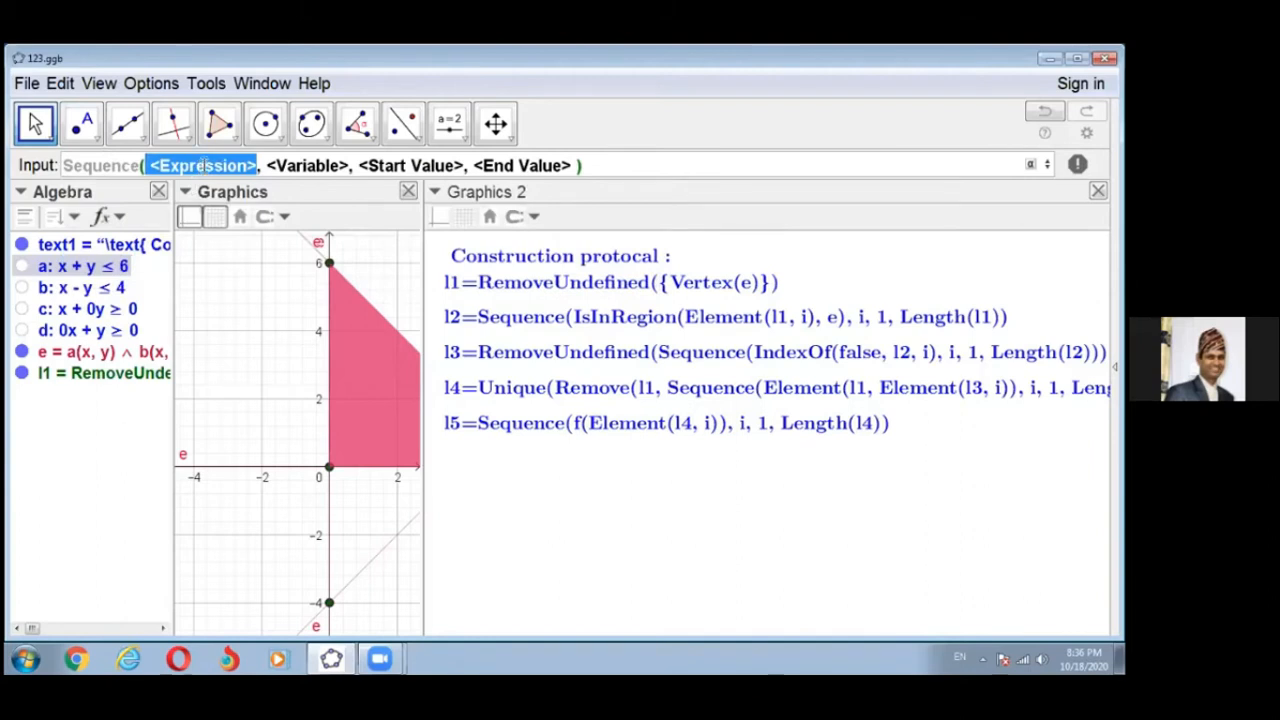
pyautogui.press('BackSpace')
pyautogui.write('Is')
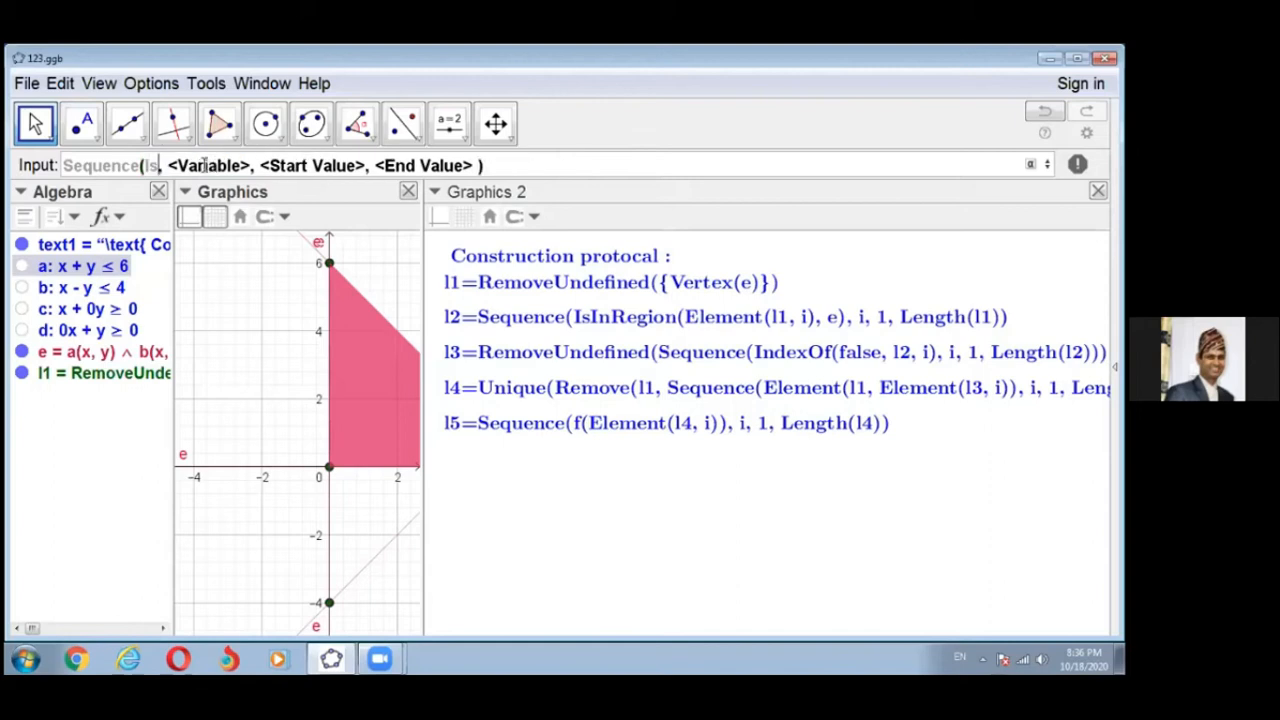
pyautogui.write('in')
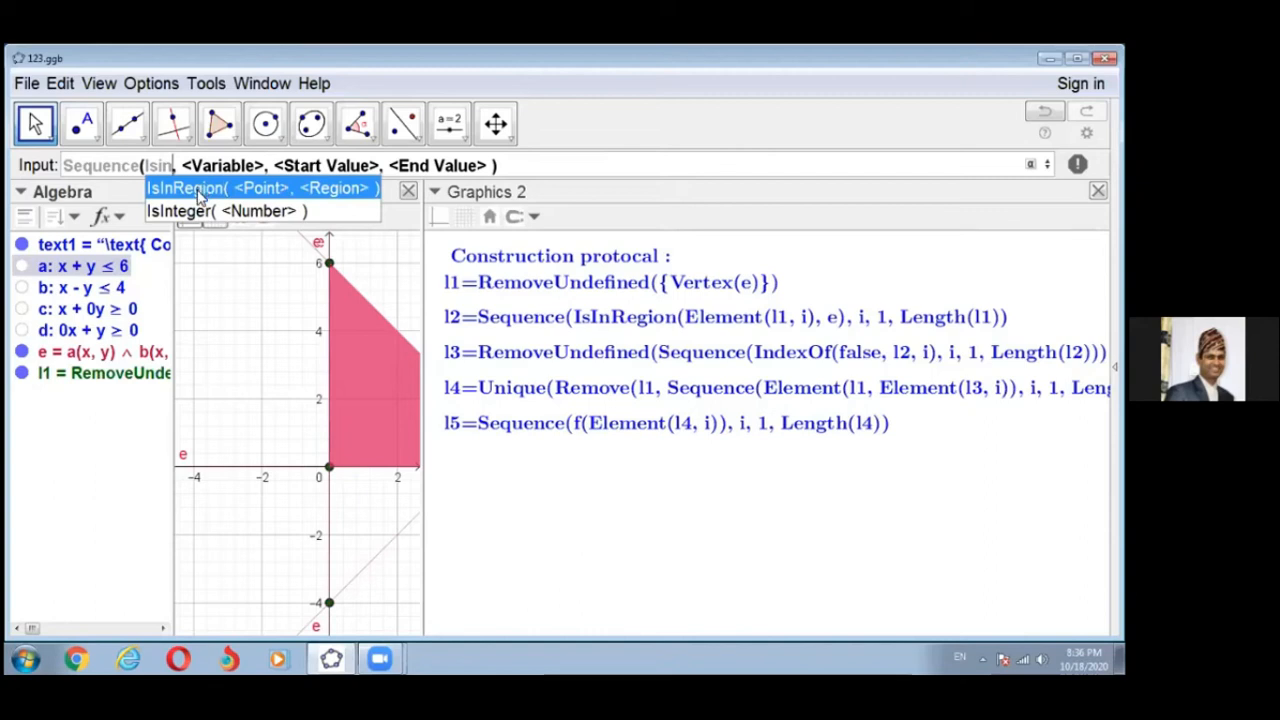
pyautogui.click(198, 195)
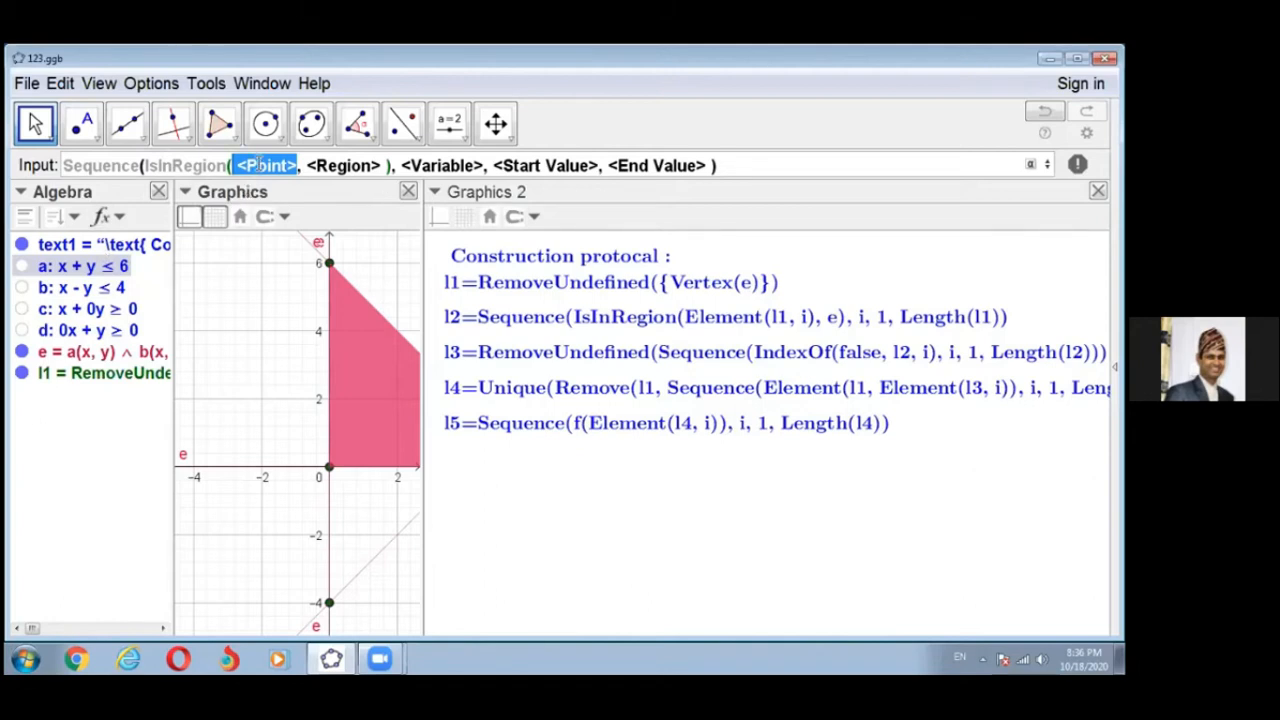
# Step: Fill in IsInRegion with Element(l1, i) as the point and e as the region
pyautogui.write('Eleme')
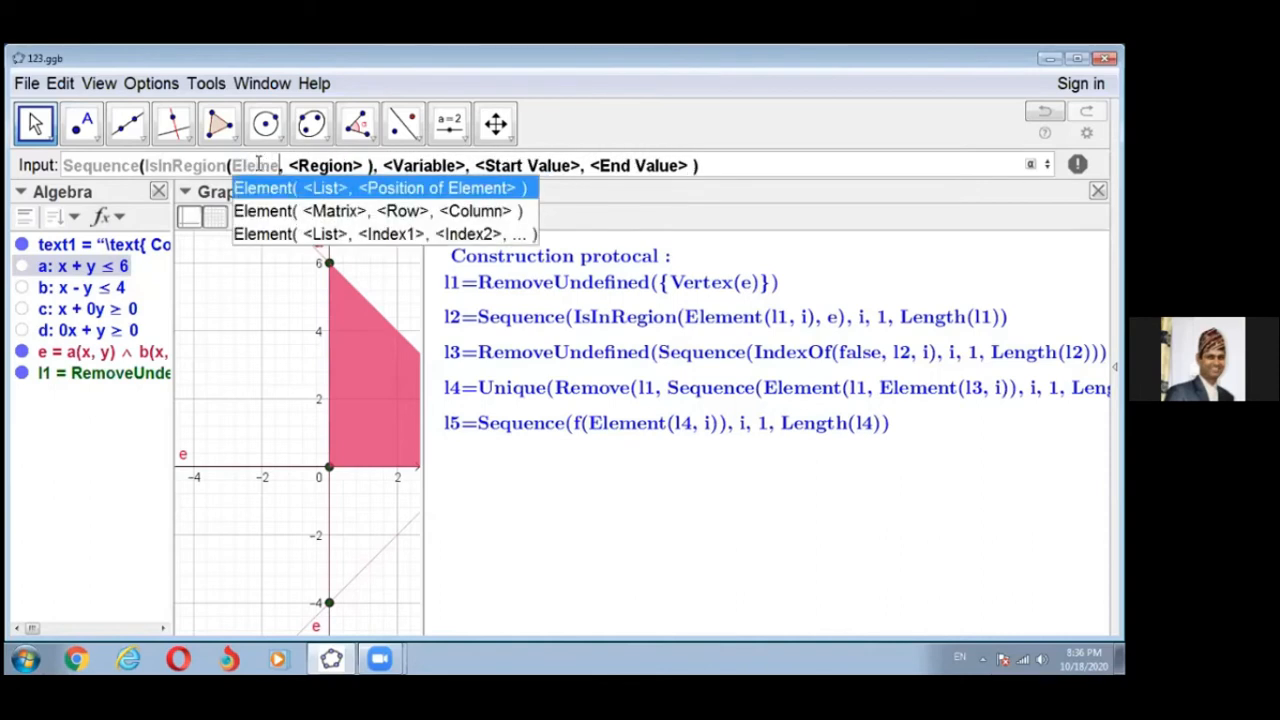
pyautogui.write('n')
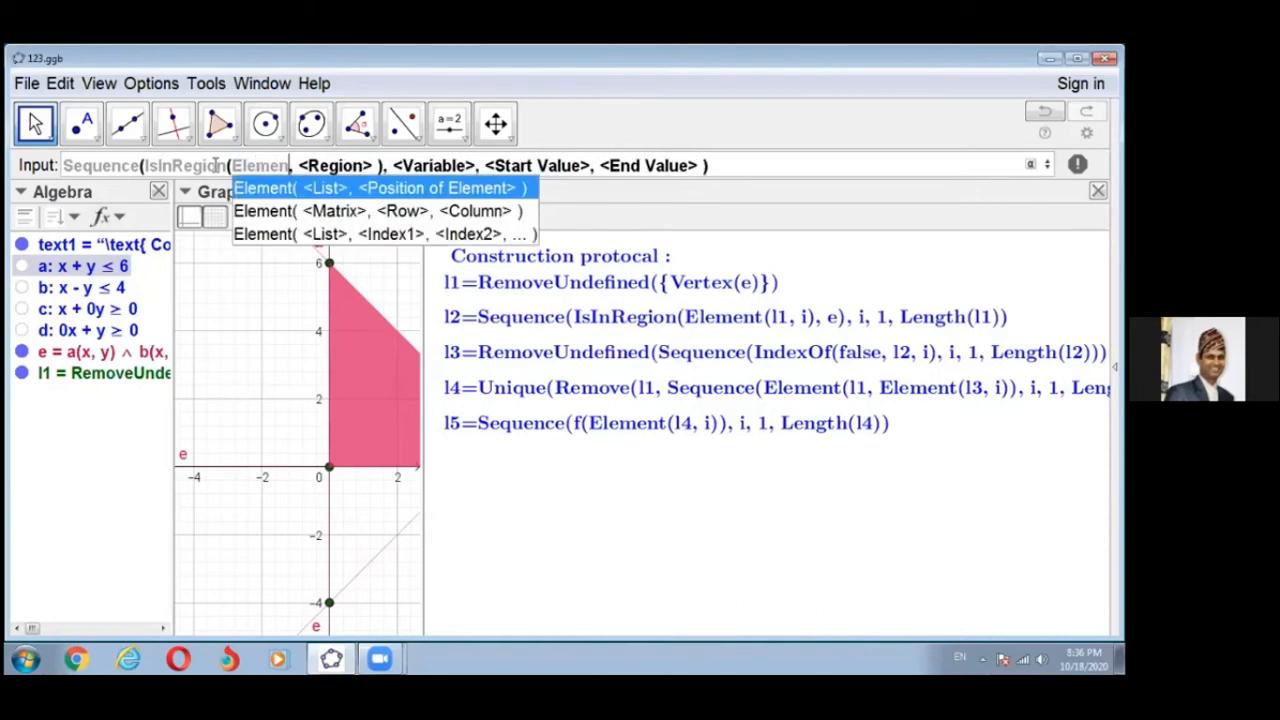
pyautogui.click(293, 196)
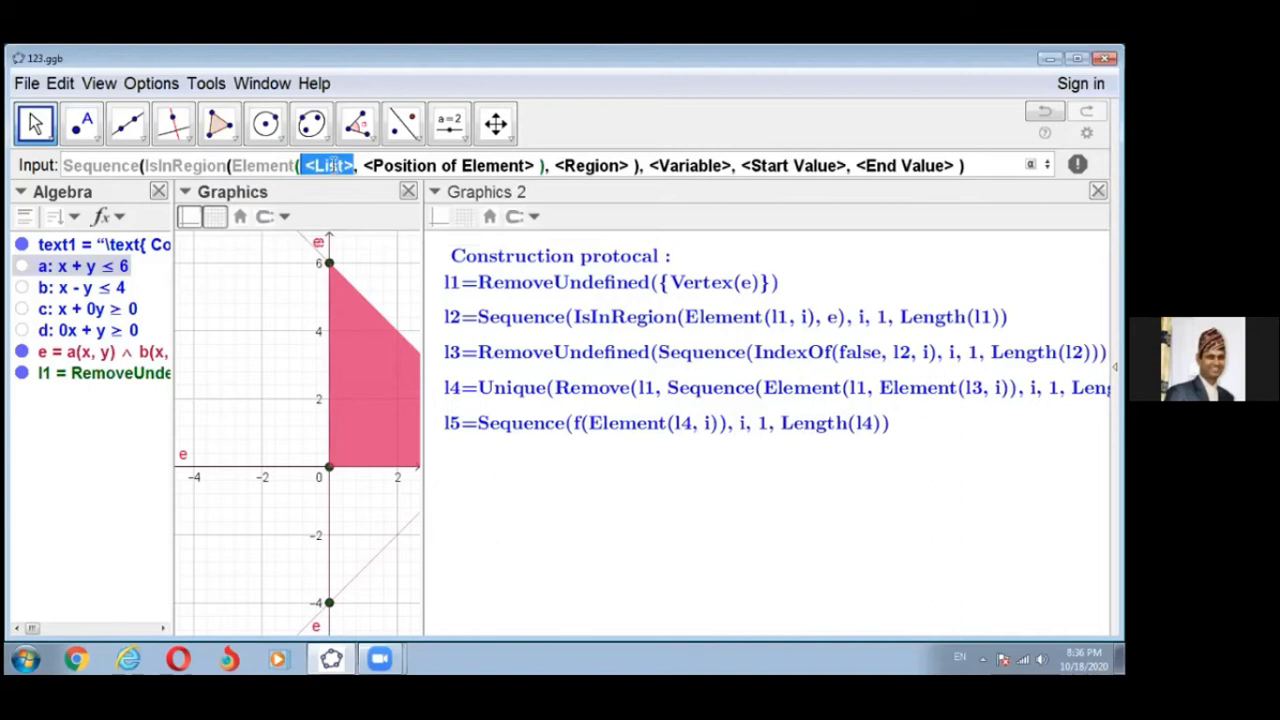
pyautogui.write('l1')
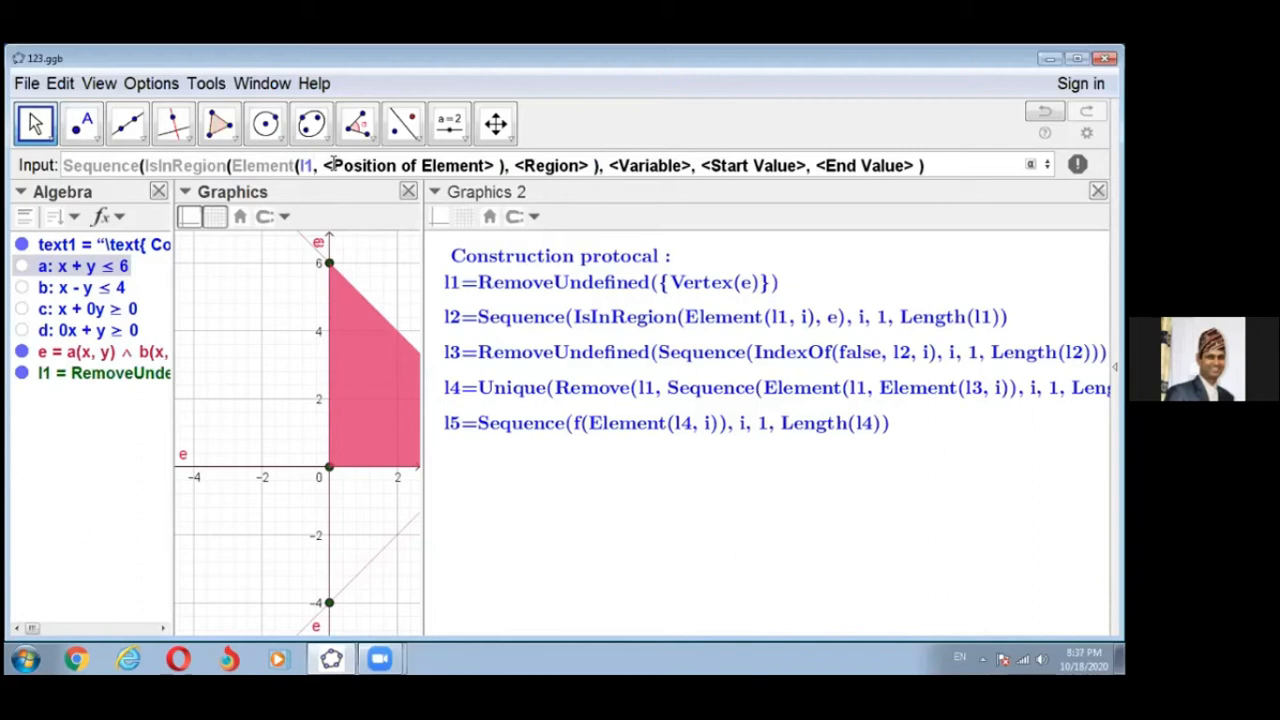
pyautogui.click(334, 165)
pyautogui.write('i')
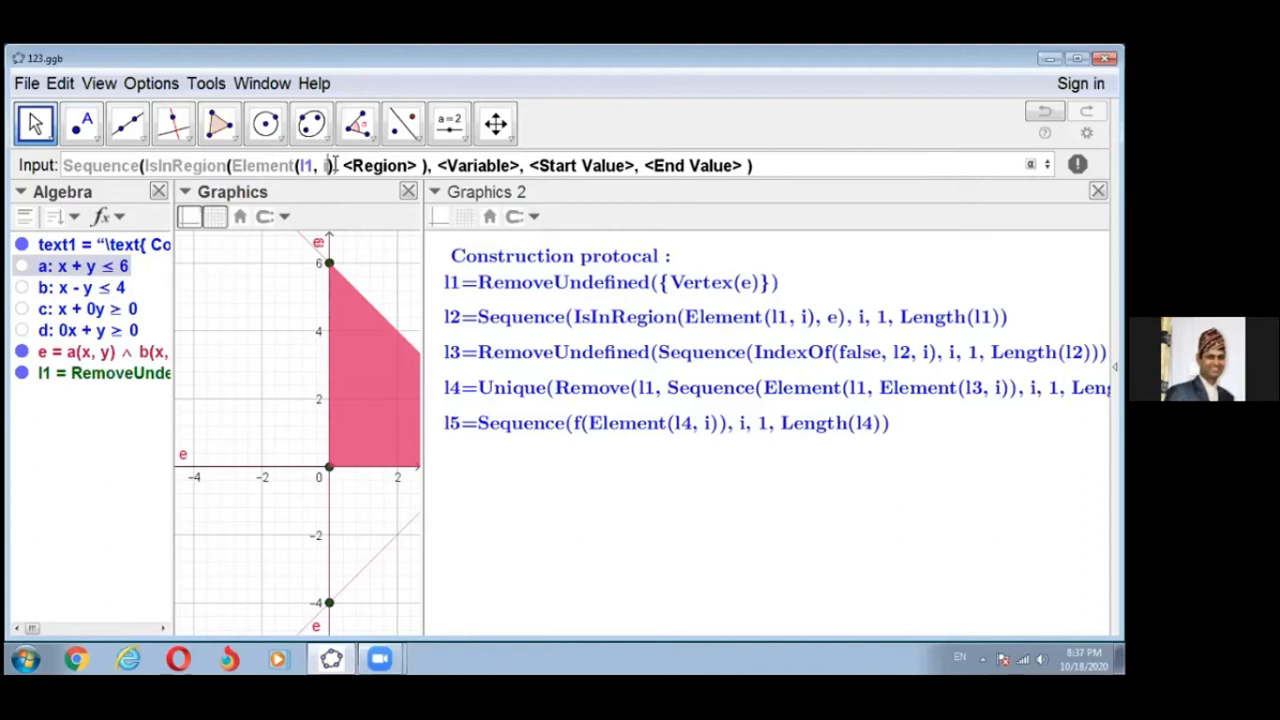
pyautogui.press('Tab')
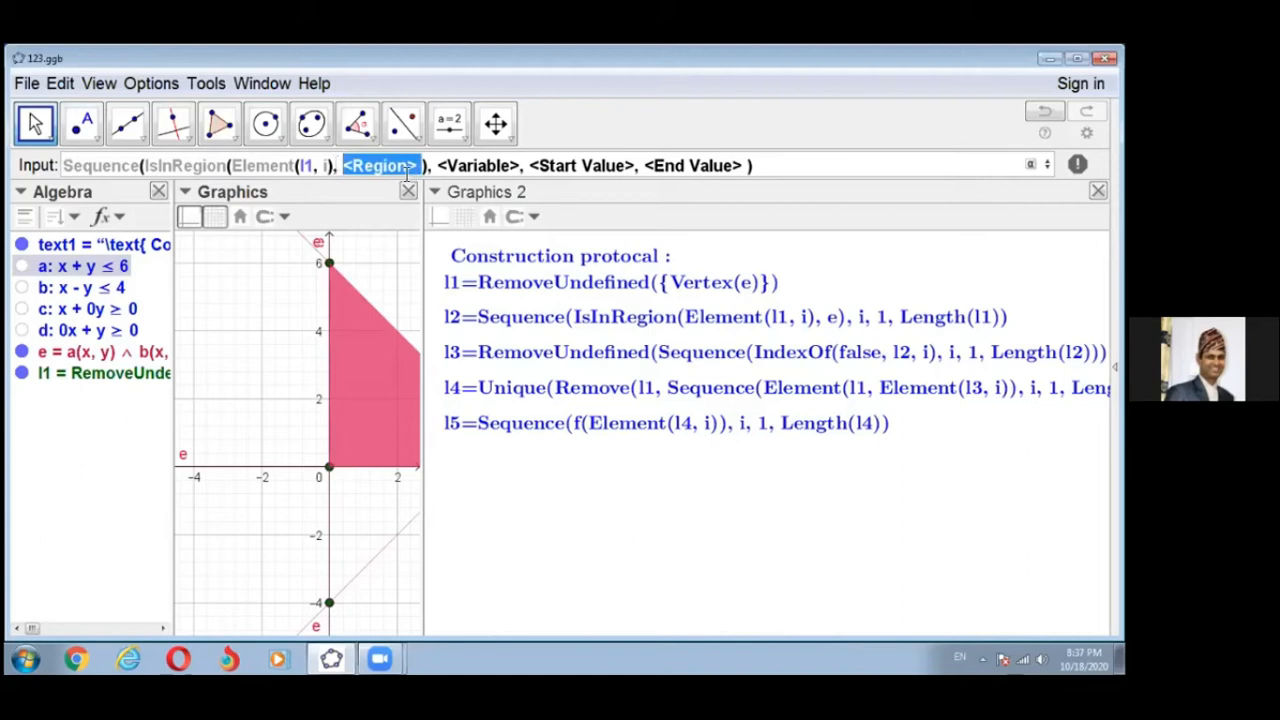
pyautogui.write('e')
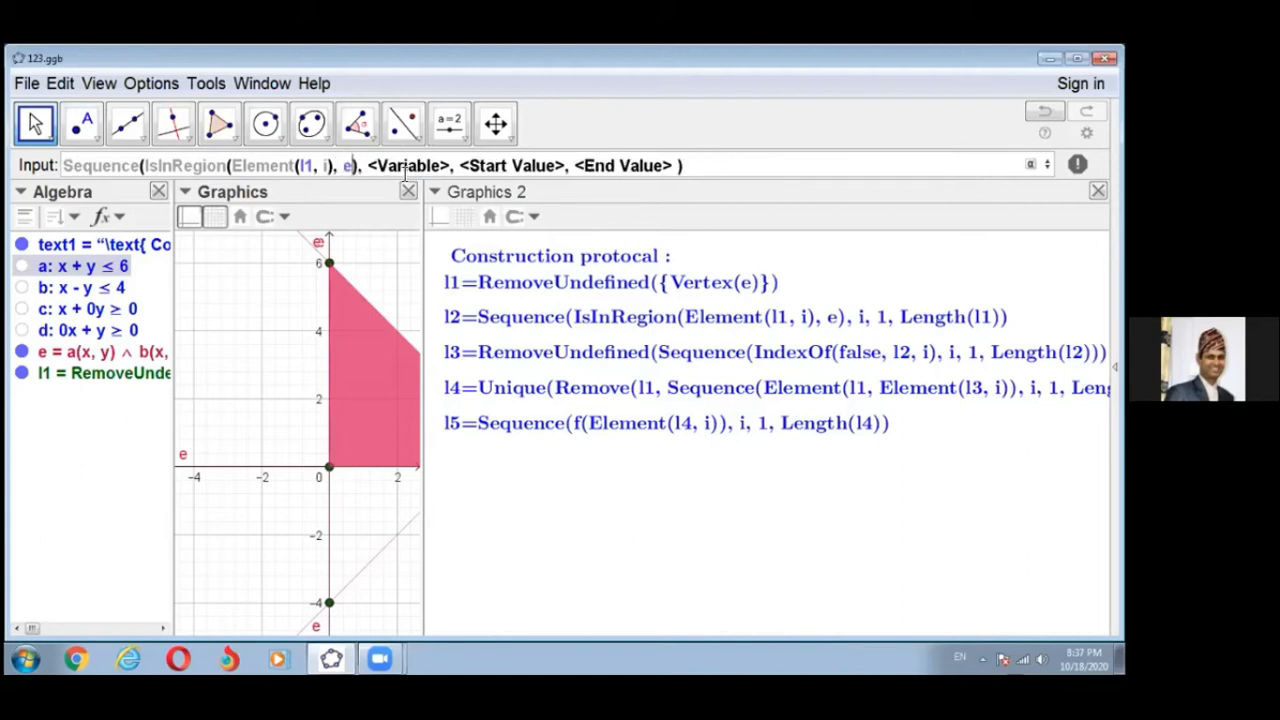
# Step: Complete the Sequence arguments with variable i, start value 1 and end value Length(l1)
pyautogui.press('Tab')
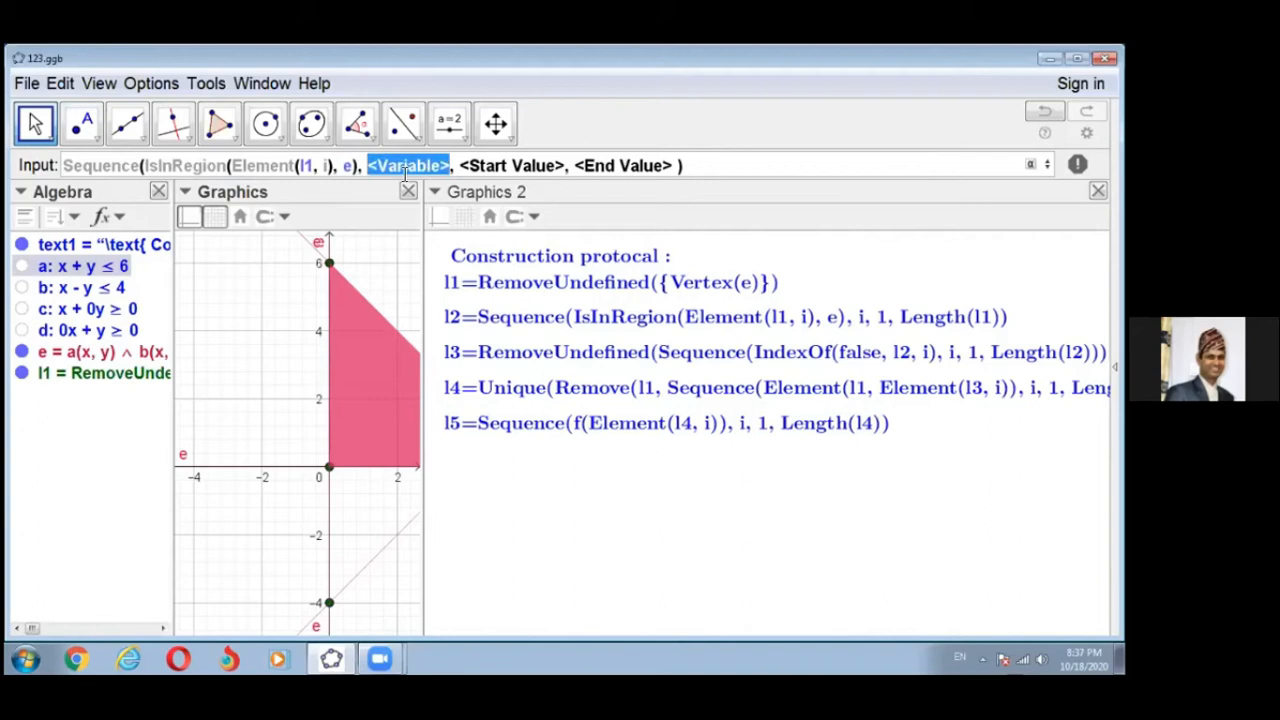
pyautogui.write('i')
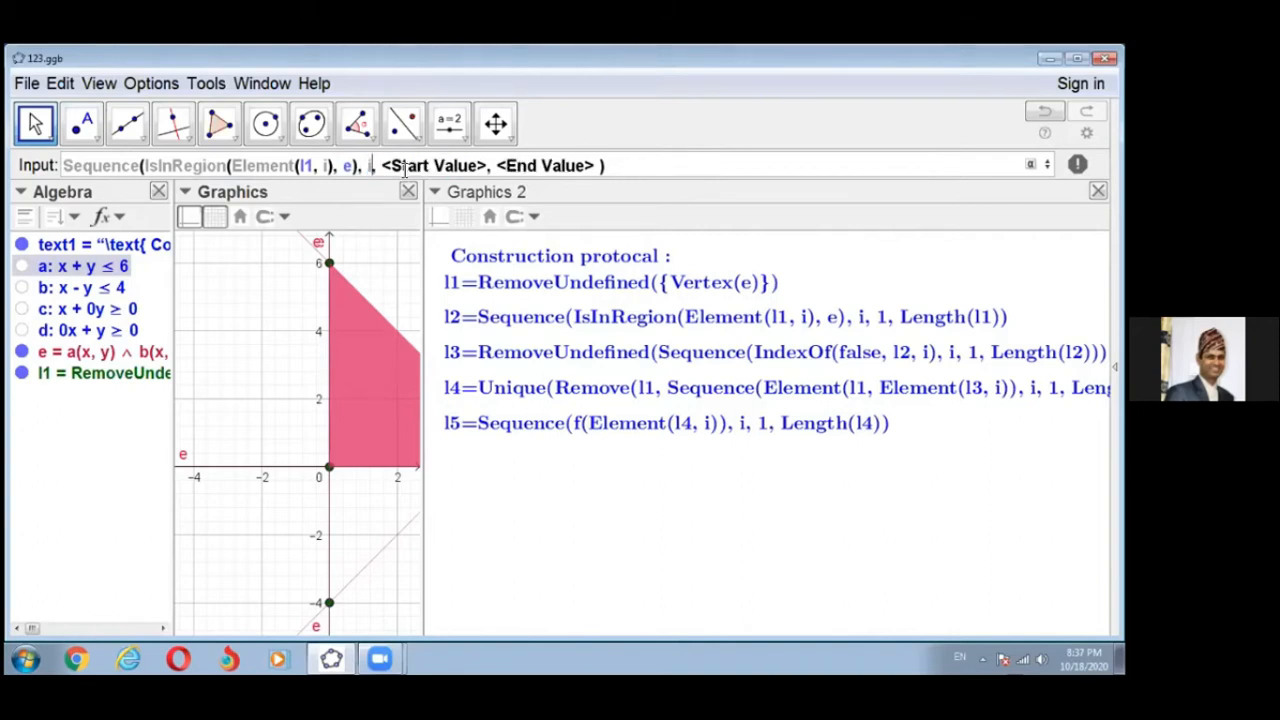
pyautogui.press('Tab')
pyautogui.write('1')
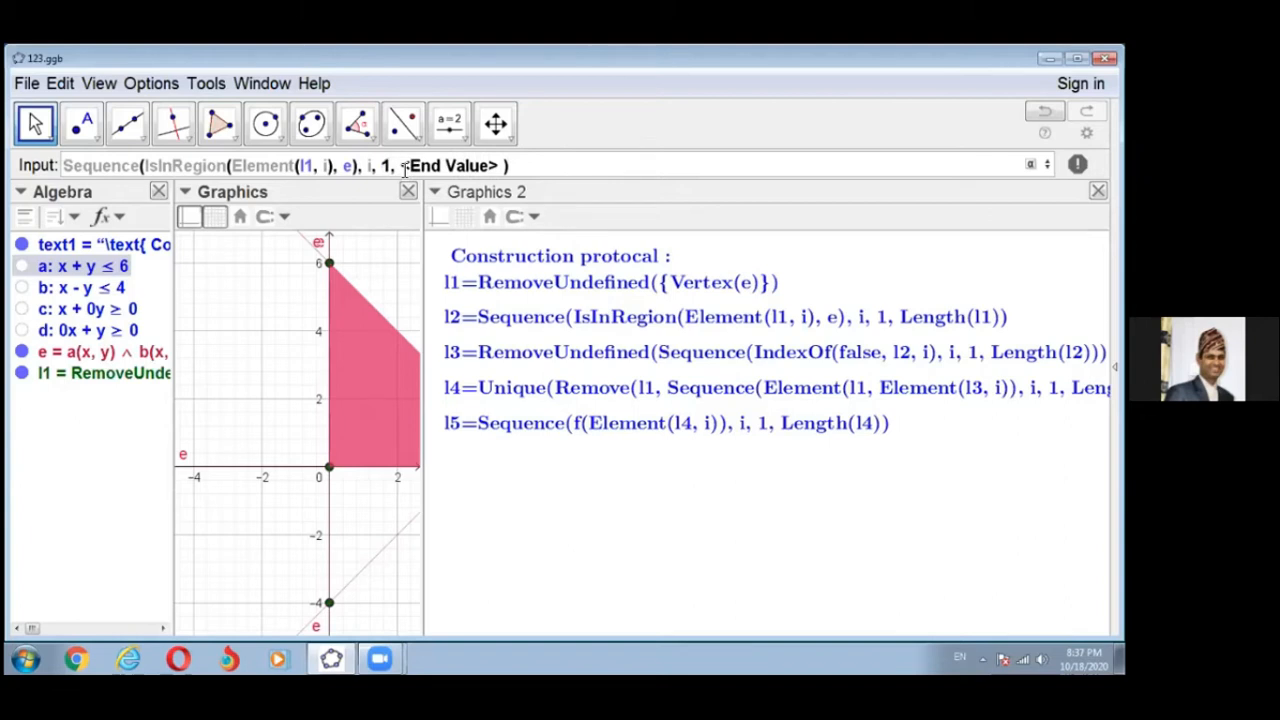
pyautogui.press('Tab')
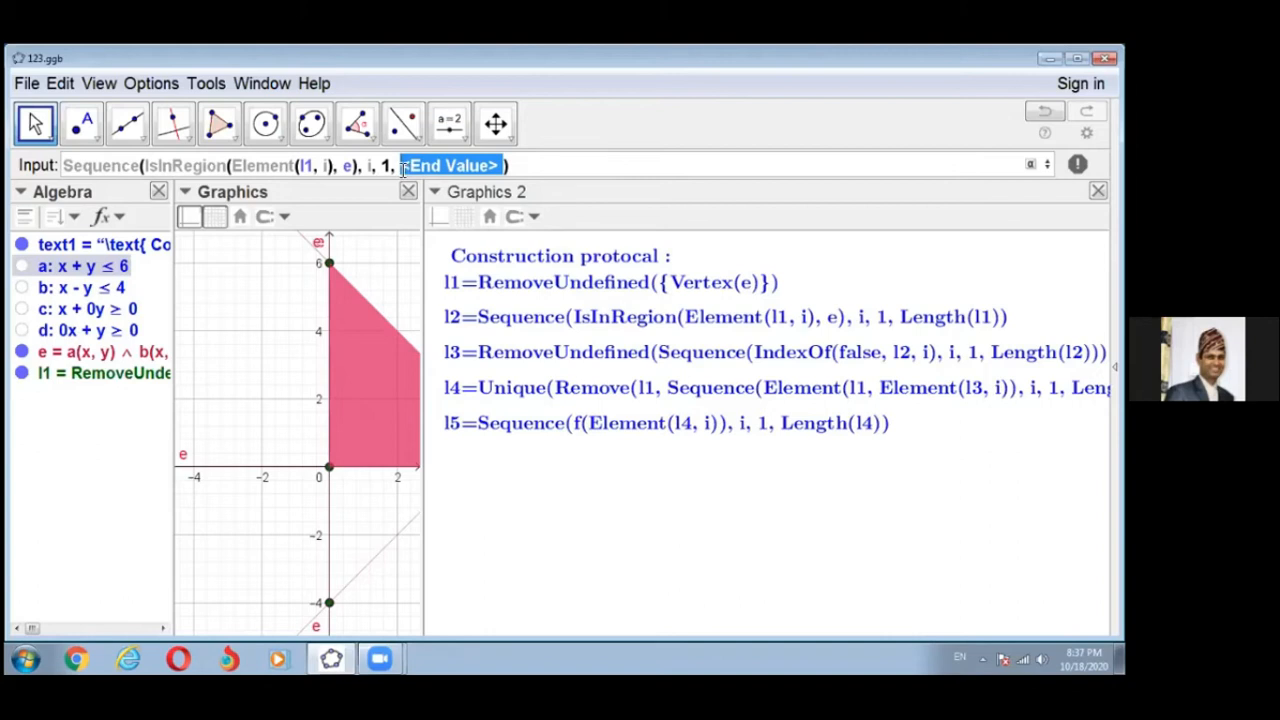
pyautogui.press('BackSpace')
pyautogui.write('Leng')
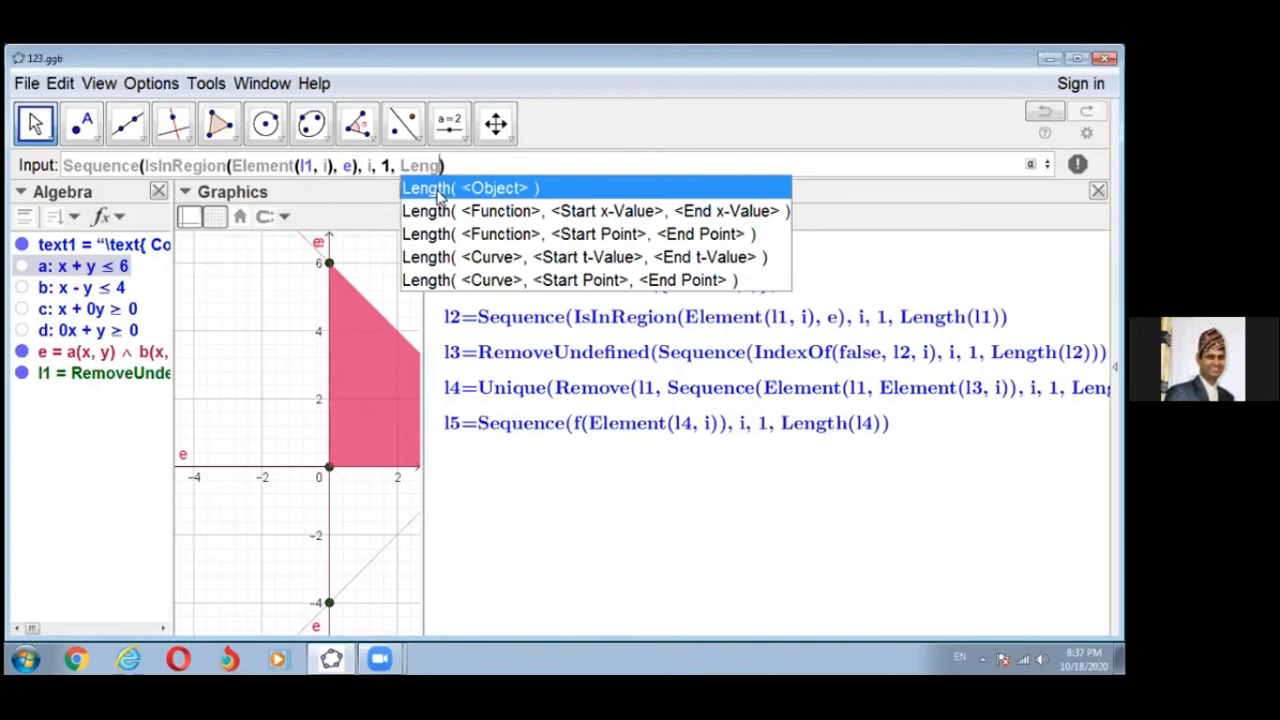
pyautogui.click(437, 196)
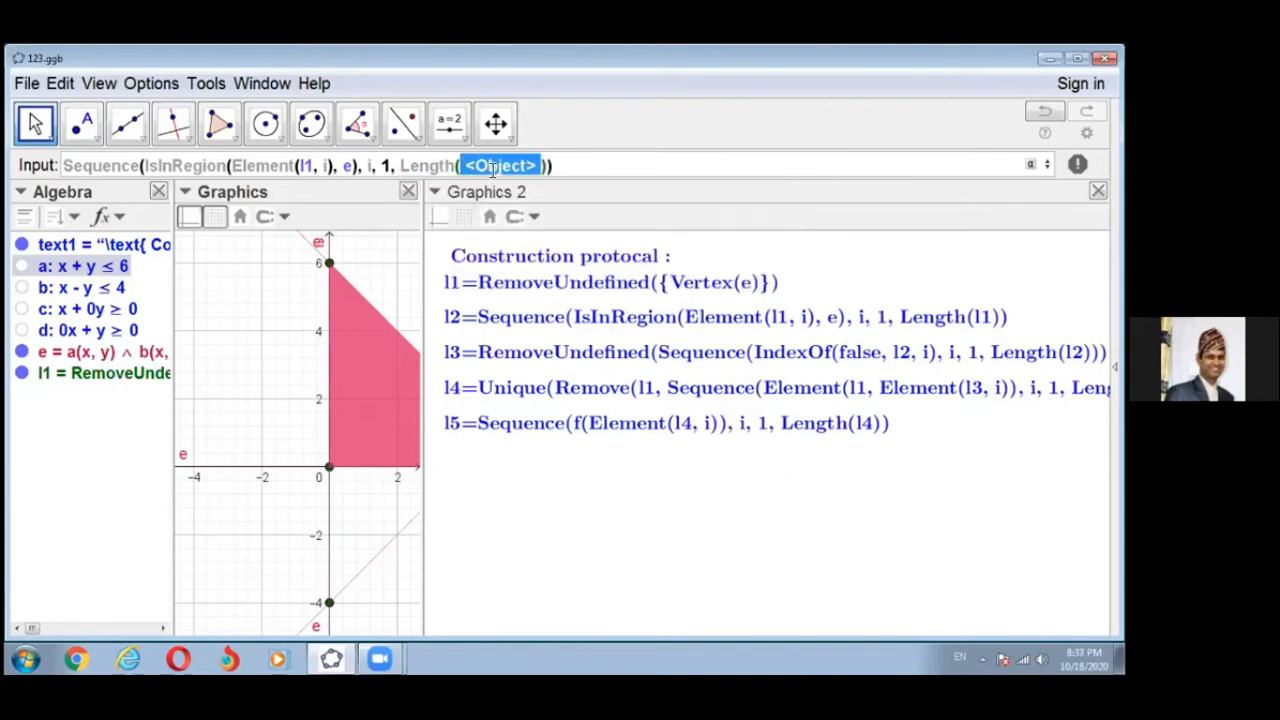
pyautogui.press('BackSpace')
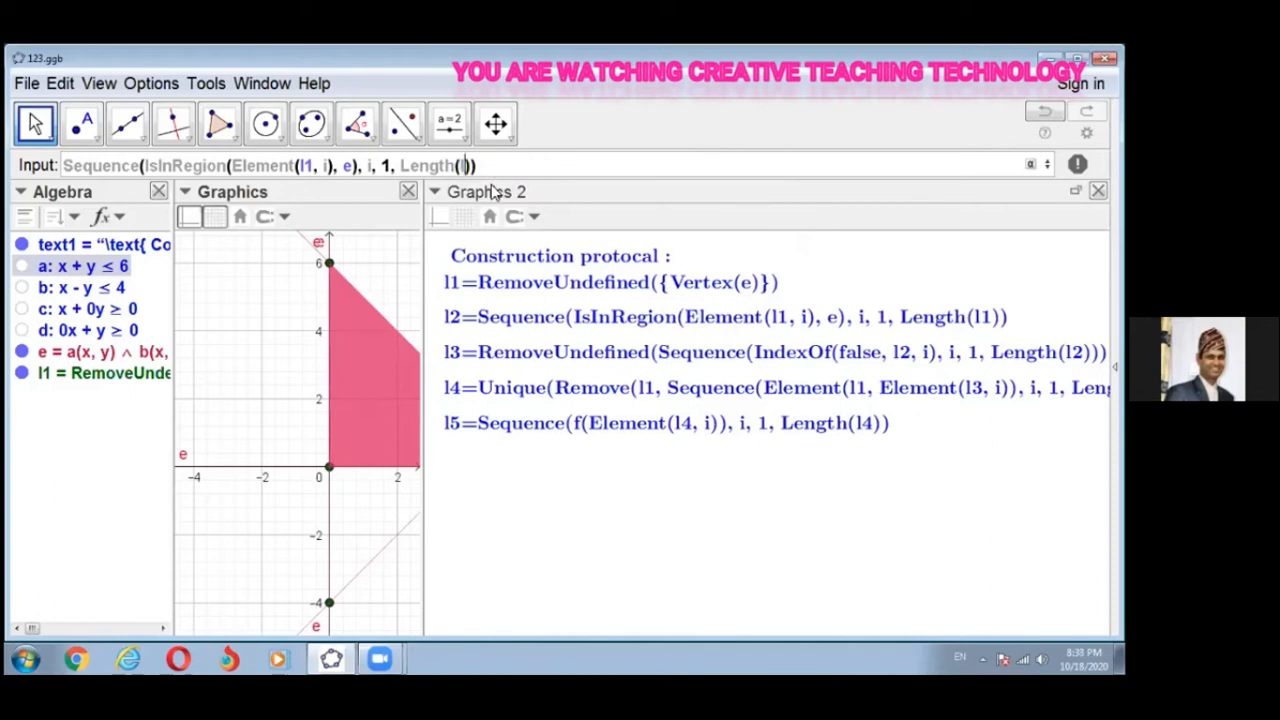
pyautogui.write('l1')
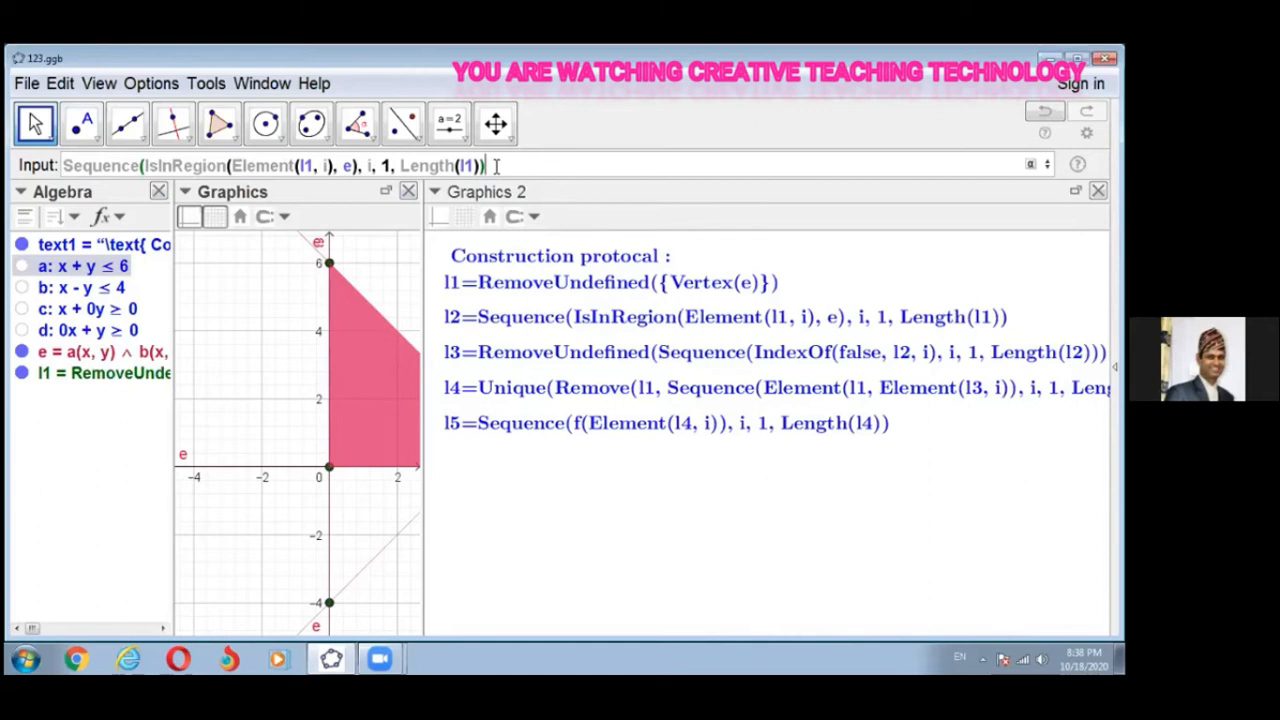
# Step: Clear the entered command and restart a Sequence with expression, variable, start value and end value, using IsInRegion as the expression
pyautogui.tripleClick(86, 165)
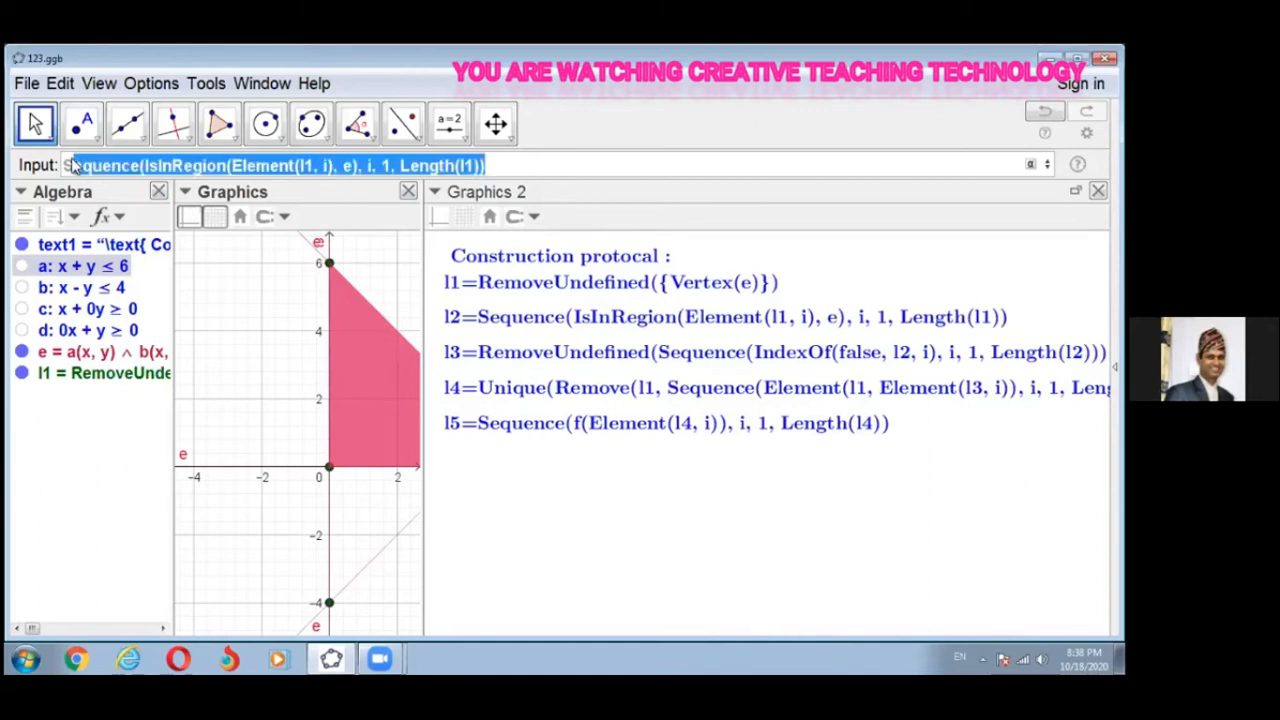
pyautogui.press('BackSpace')
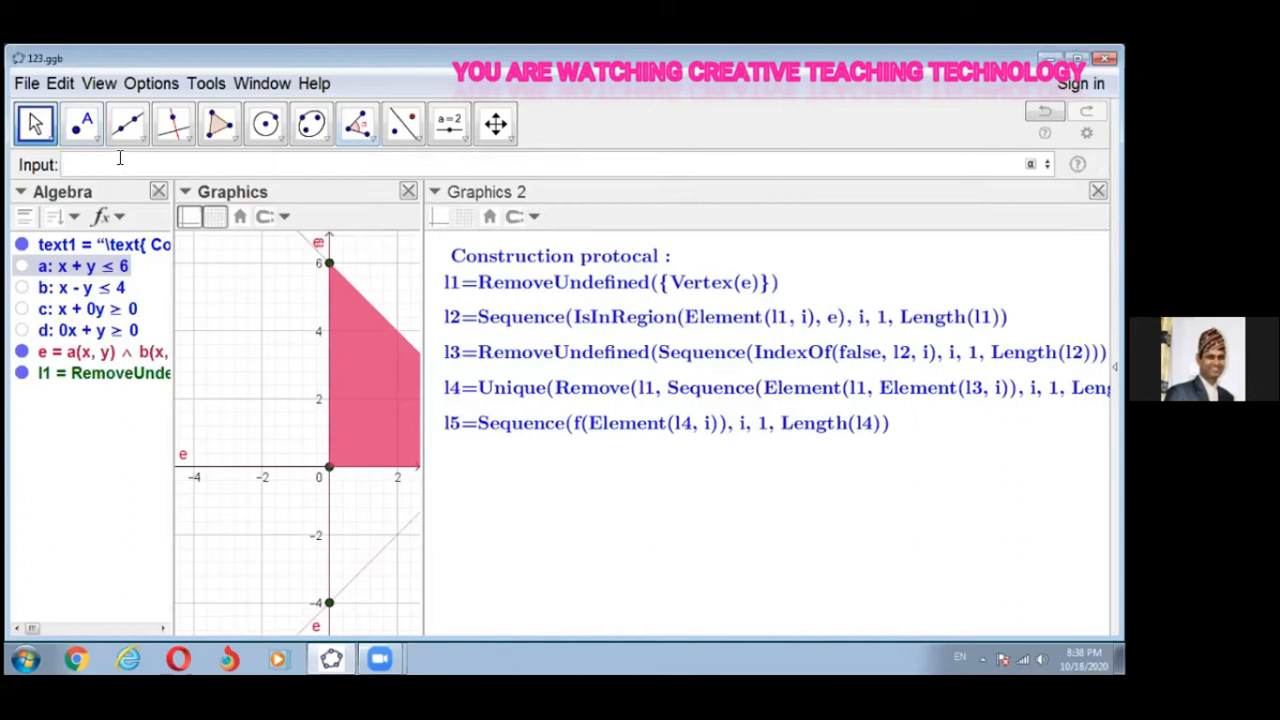
pyautogui.write('Seq')
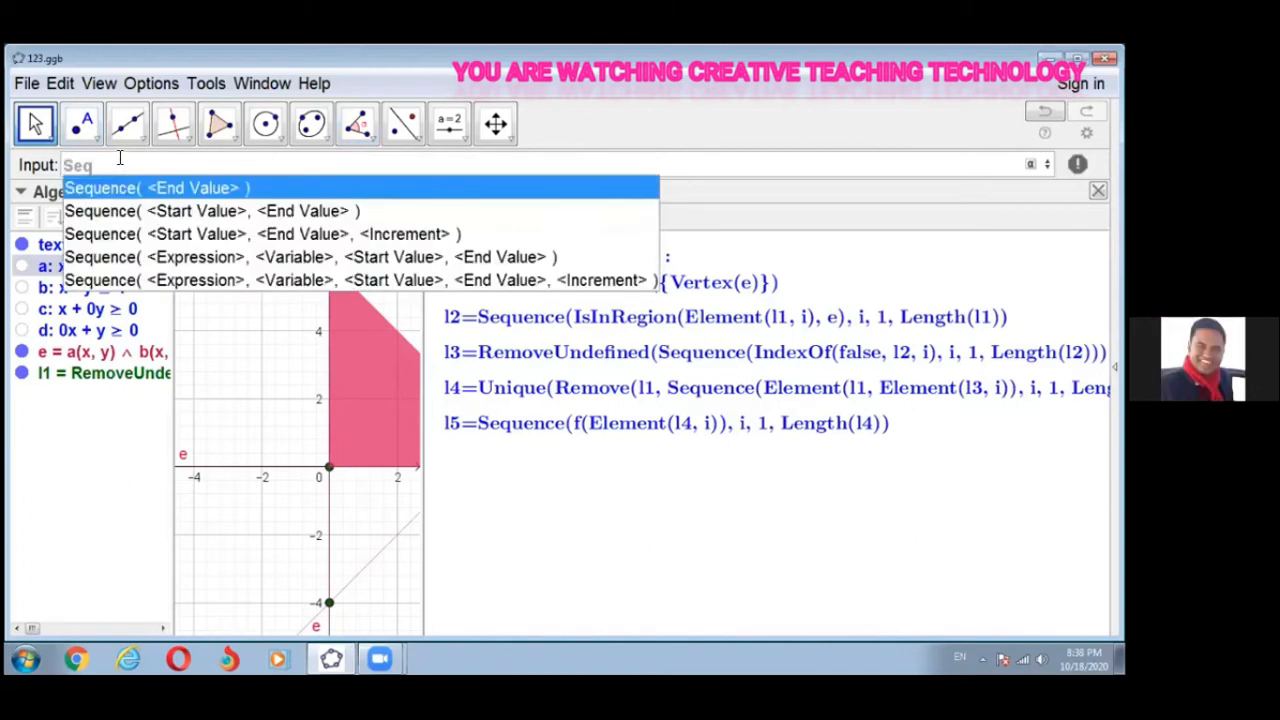
pyautogui.click(208, 258)
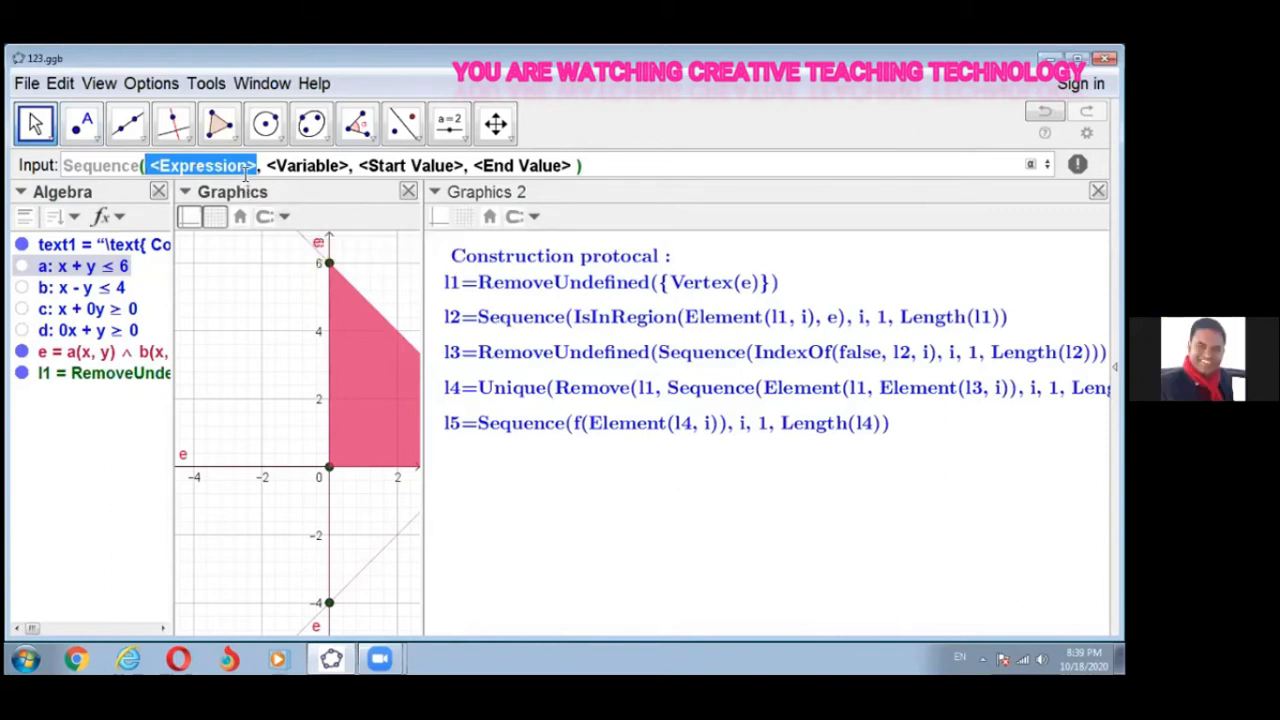
pyautogui.press('BackSpace')
pyautogui.write('l')
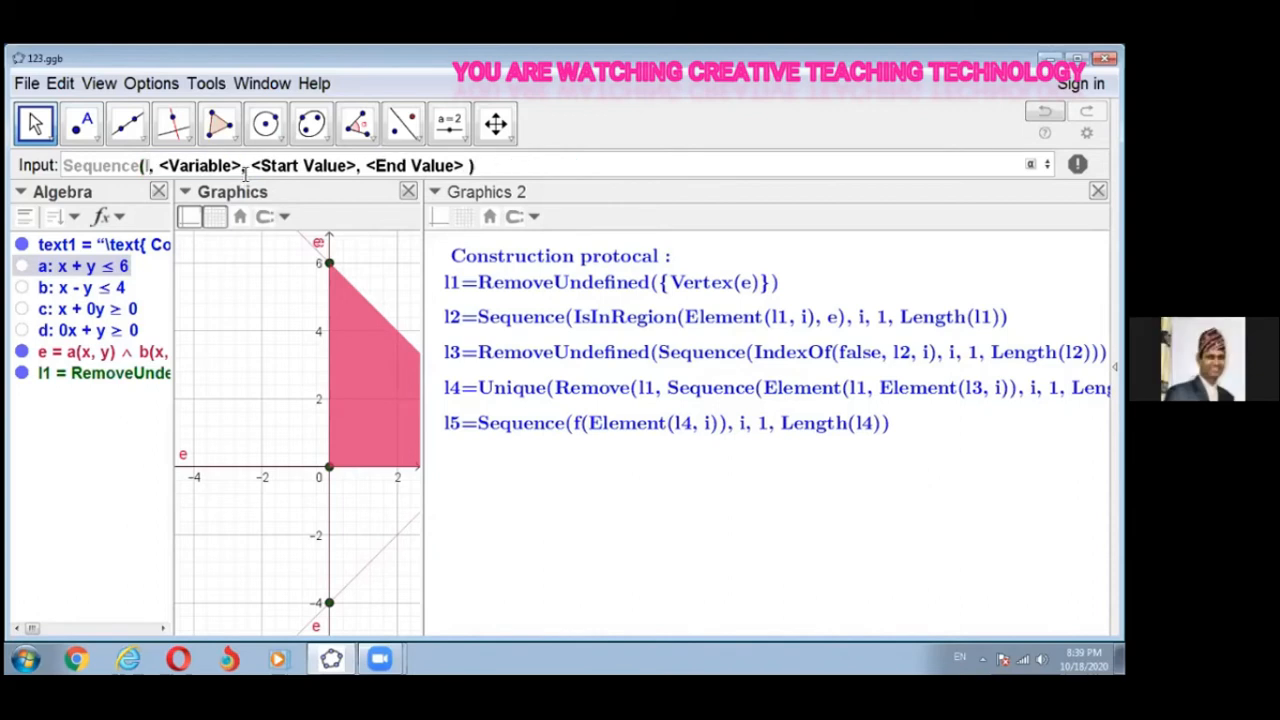
pyautogui.write('s')
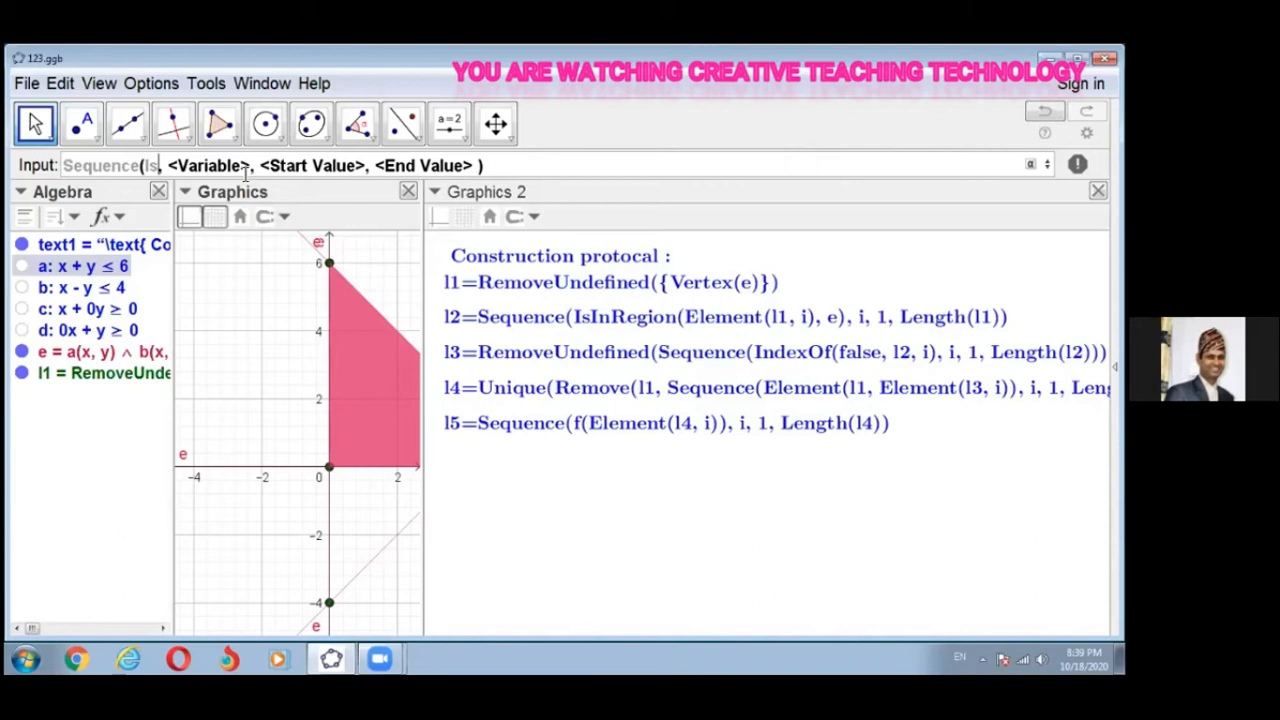
pyautogui.write('I')
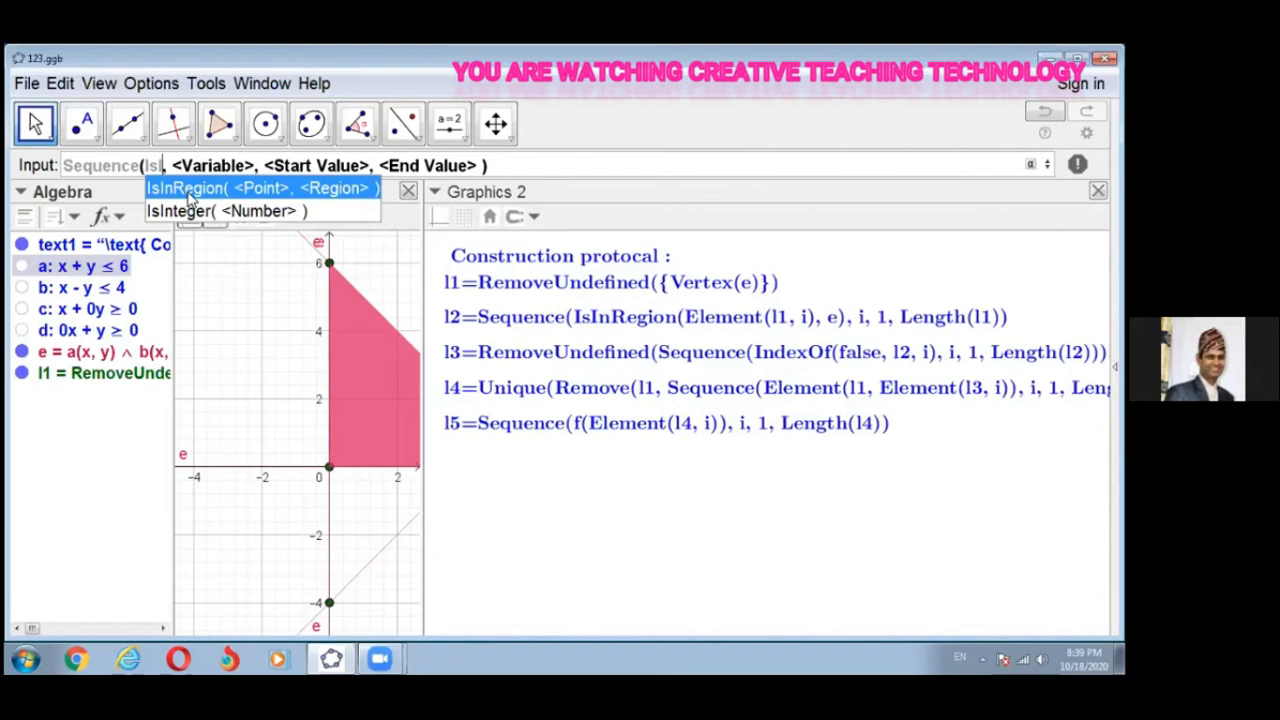
pyautogui.click(190, 197)
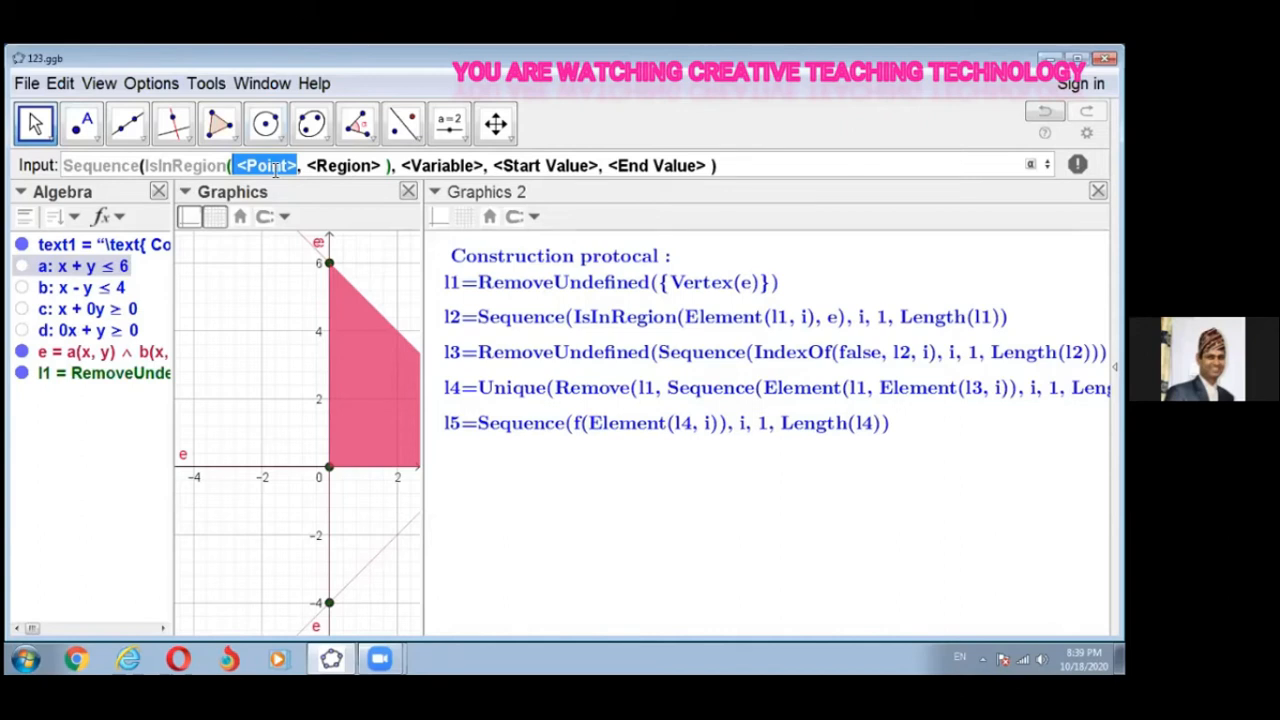
# Step: Set IsInRegion's point to Element(l1, i) and its region to e
pyautogui.write('Ele')
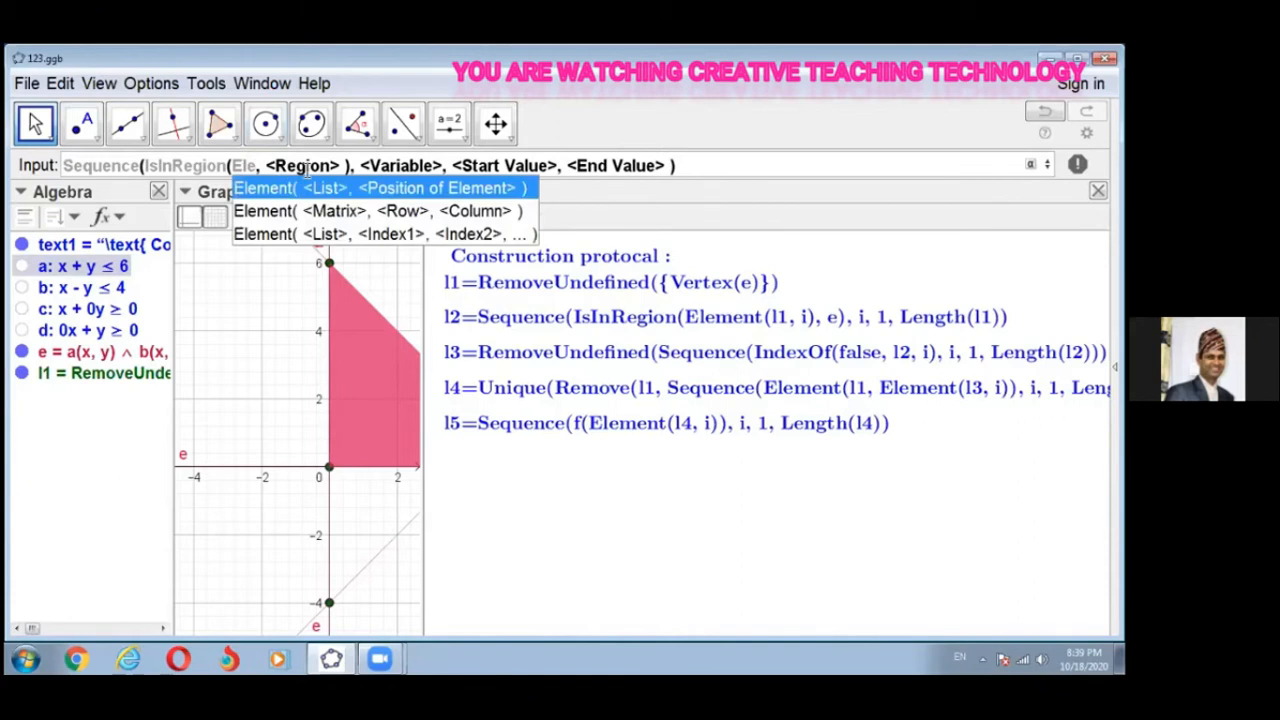
pyautogui.click(315, 190)
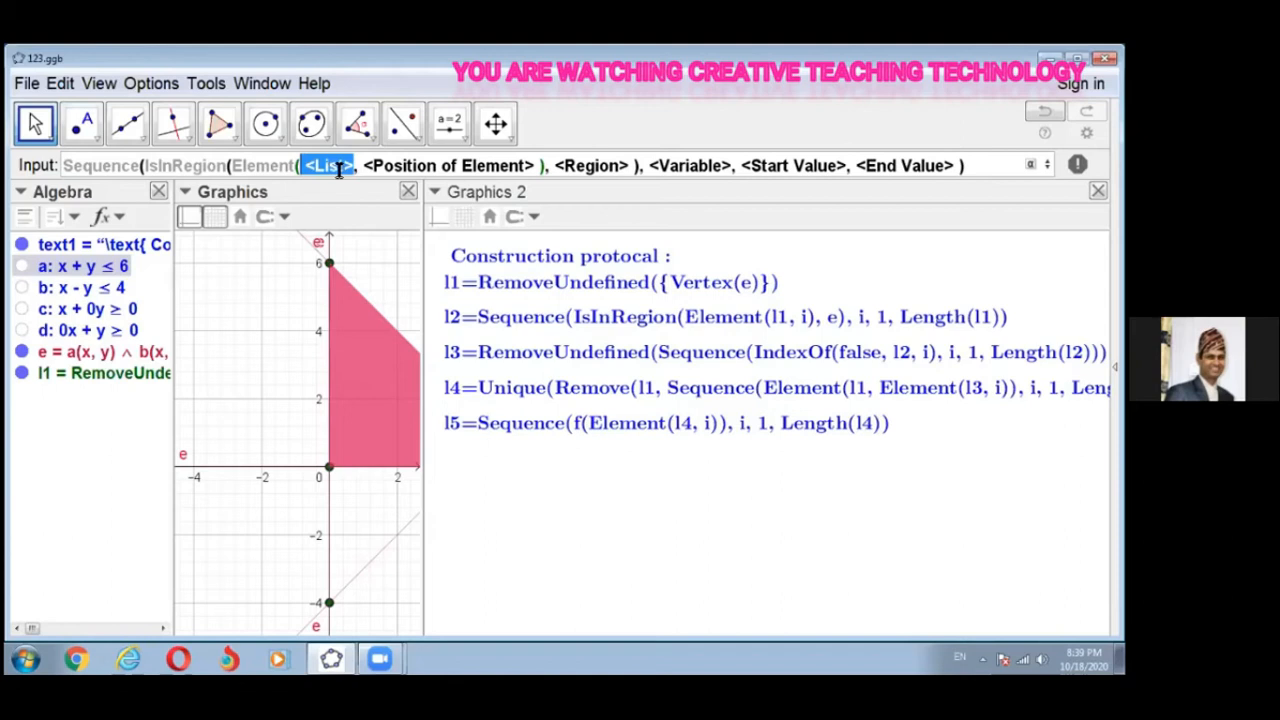
pyautogui.write('l')
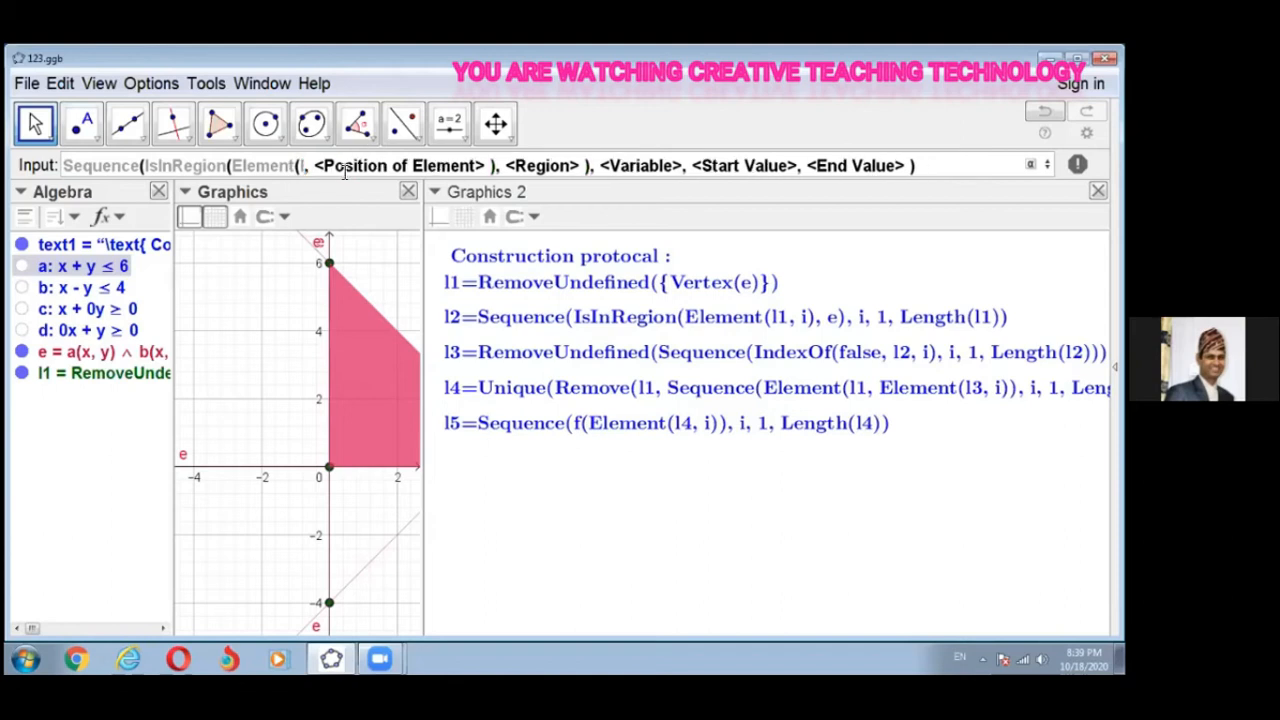
pyautogui.write('1')
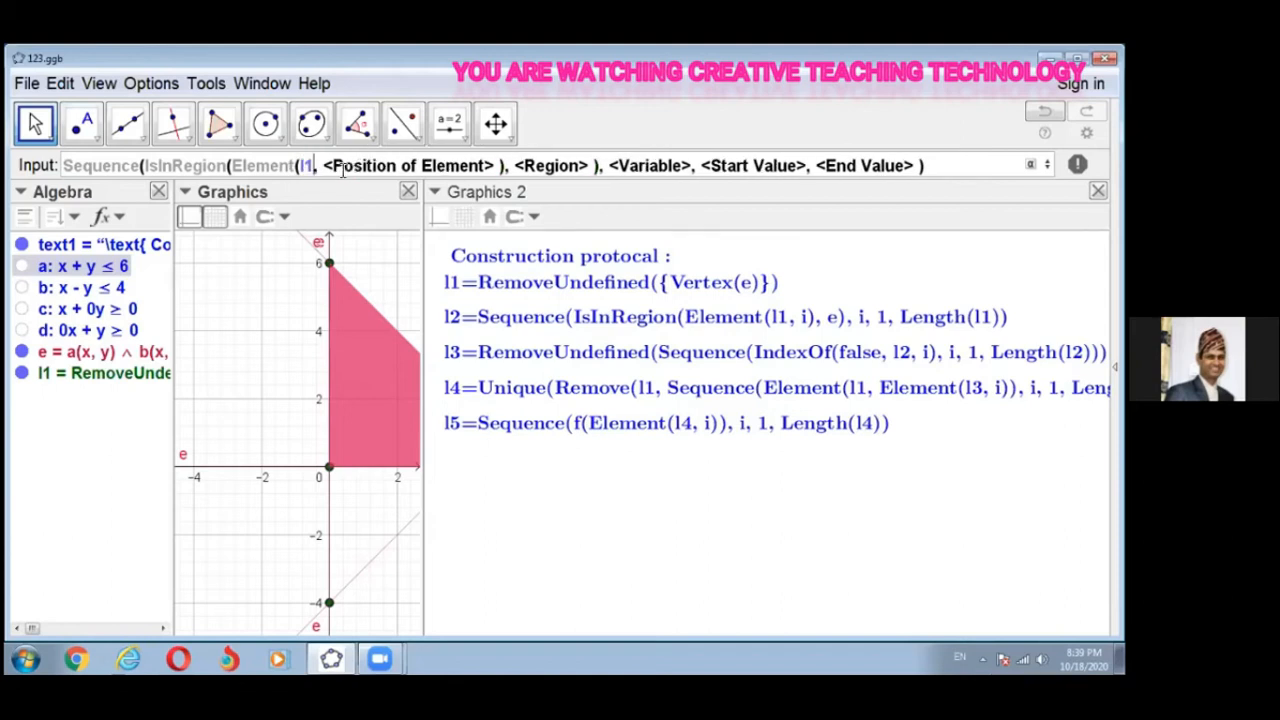
pyautogui.click(340, 168)
pyautogui.write('i')
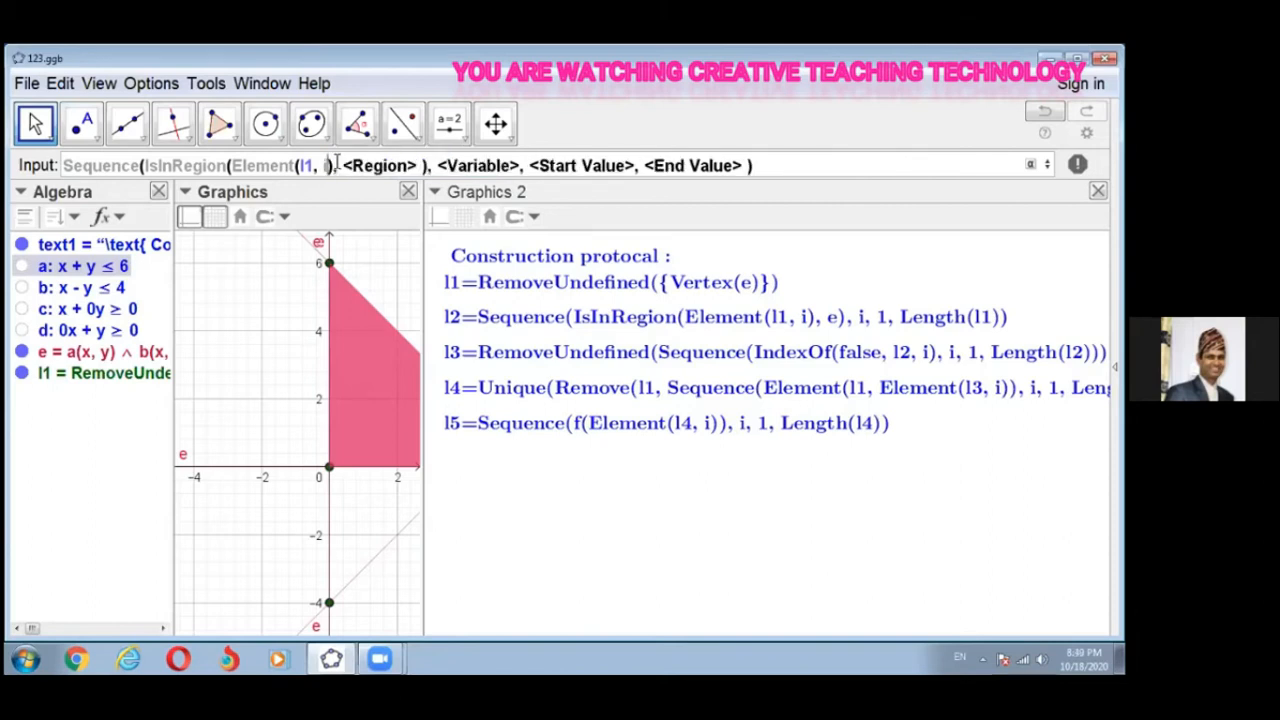
pyautogui.click(339, 165)
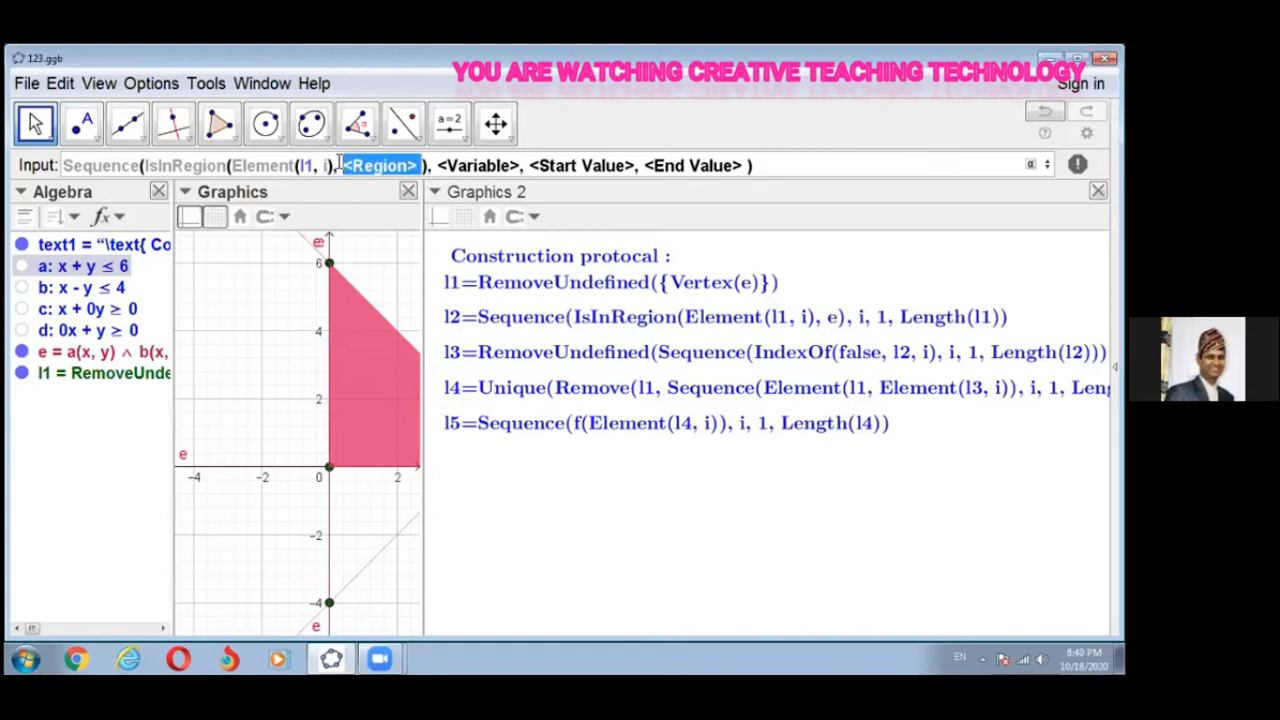
pyautogui.write('e')
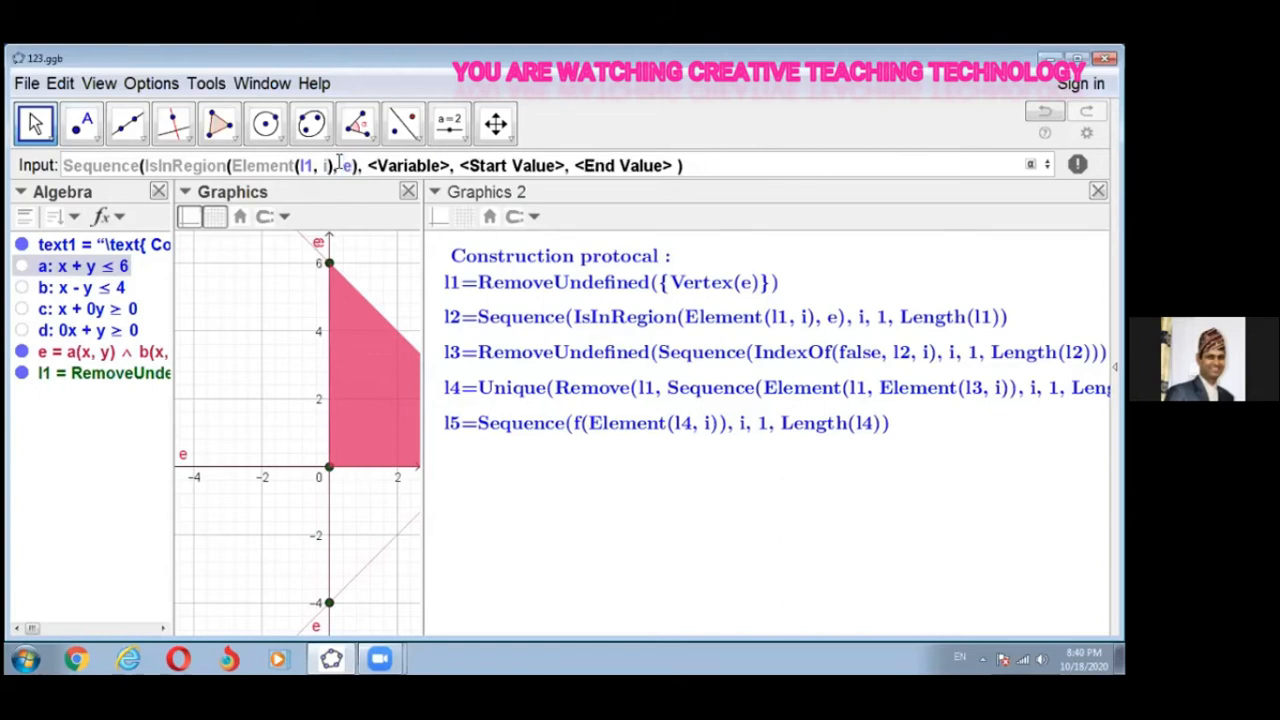
# Step: Complete the Sequence with variable i, start value 1 and end value Length(l1), and create the list
pyautogui.press('Tab')
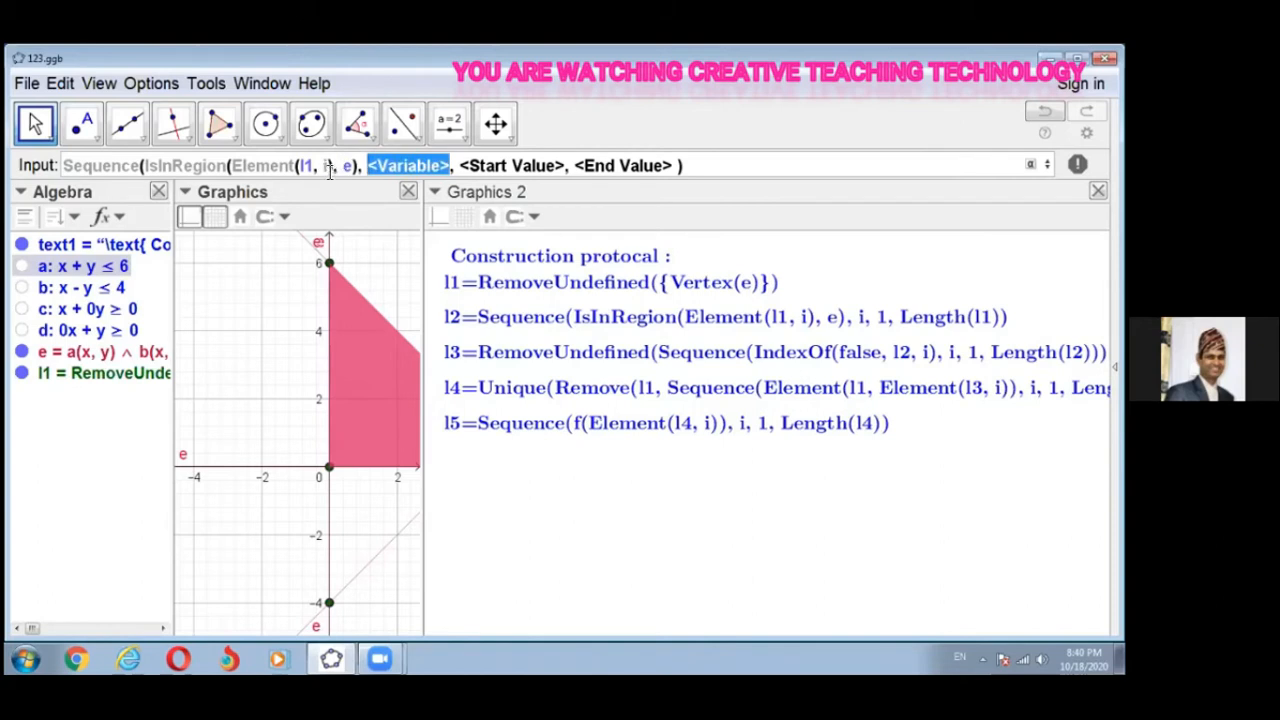
pyautogui.write('i')
pyautogui.press('Tab')
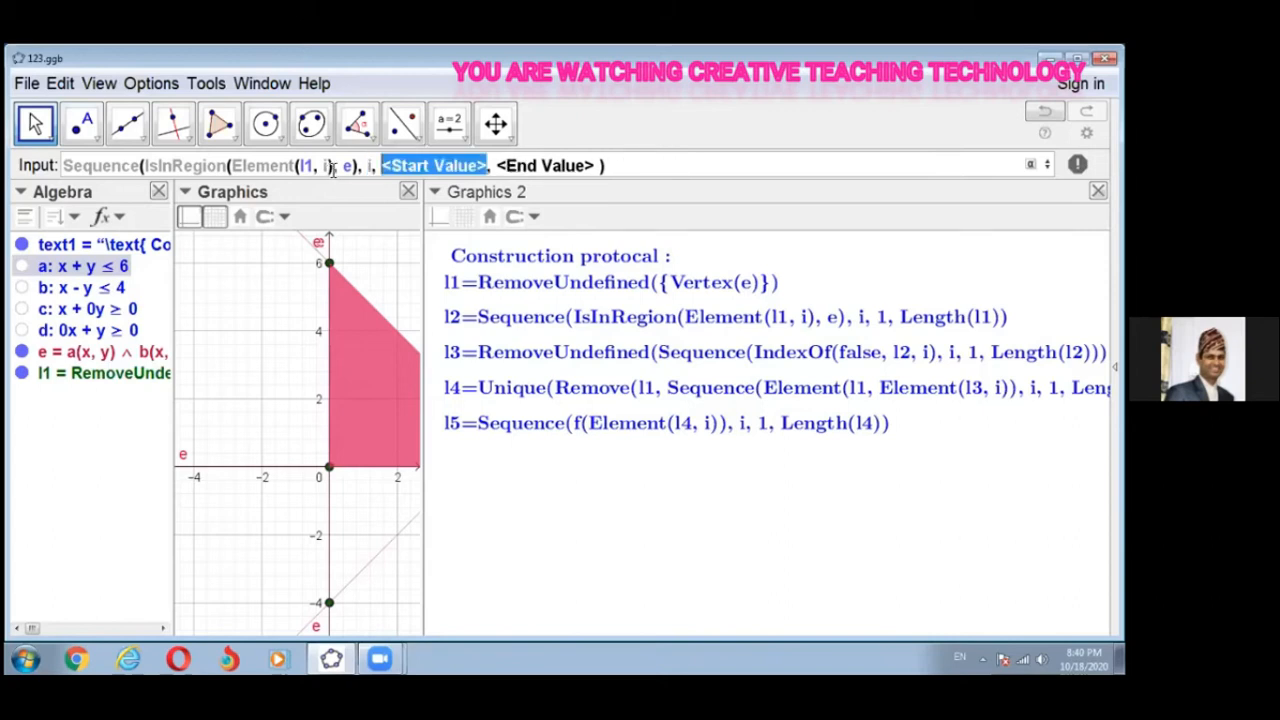
pyautogui.write('1')
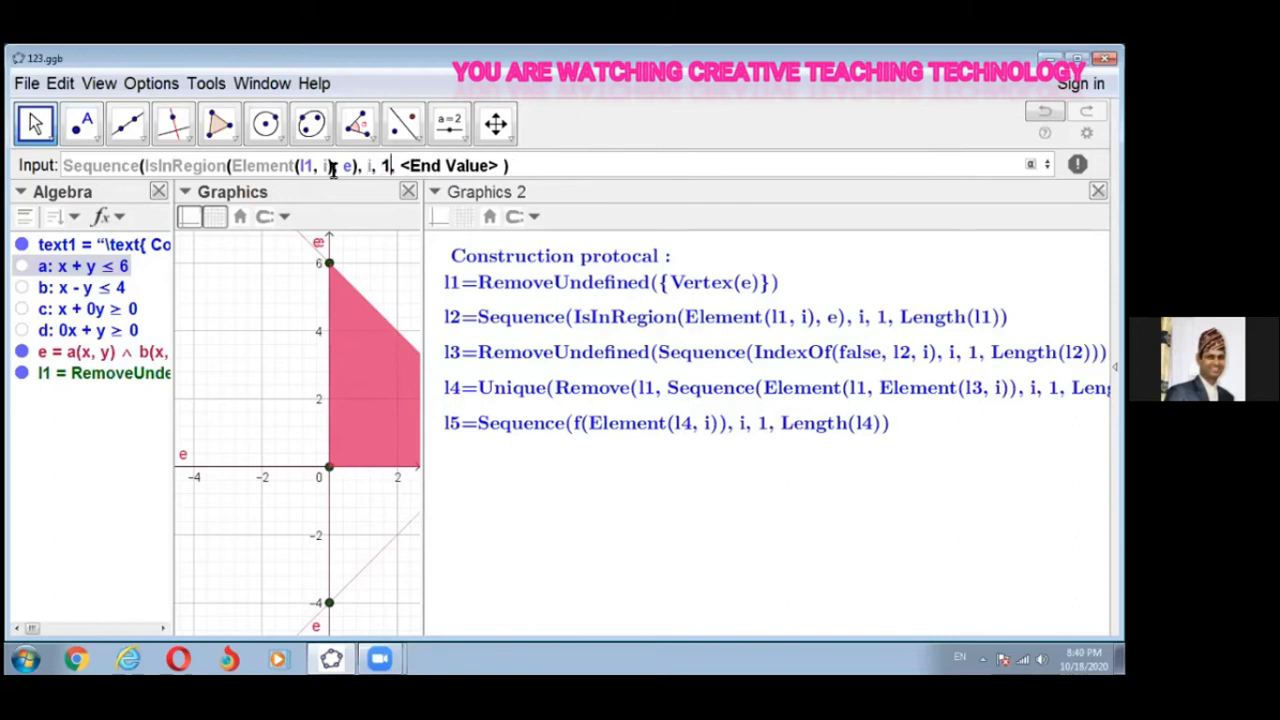
pyautogui.press('Tab')
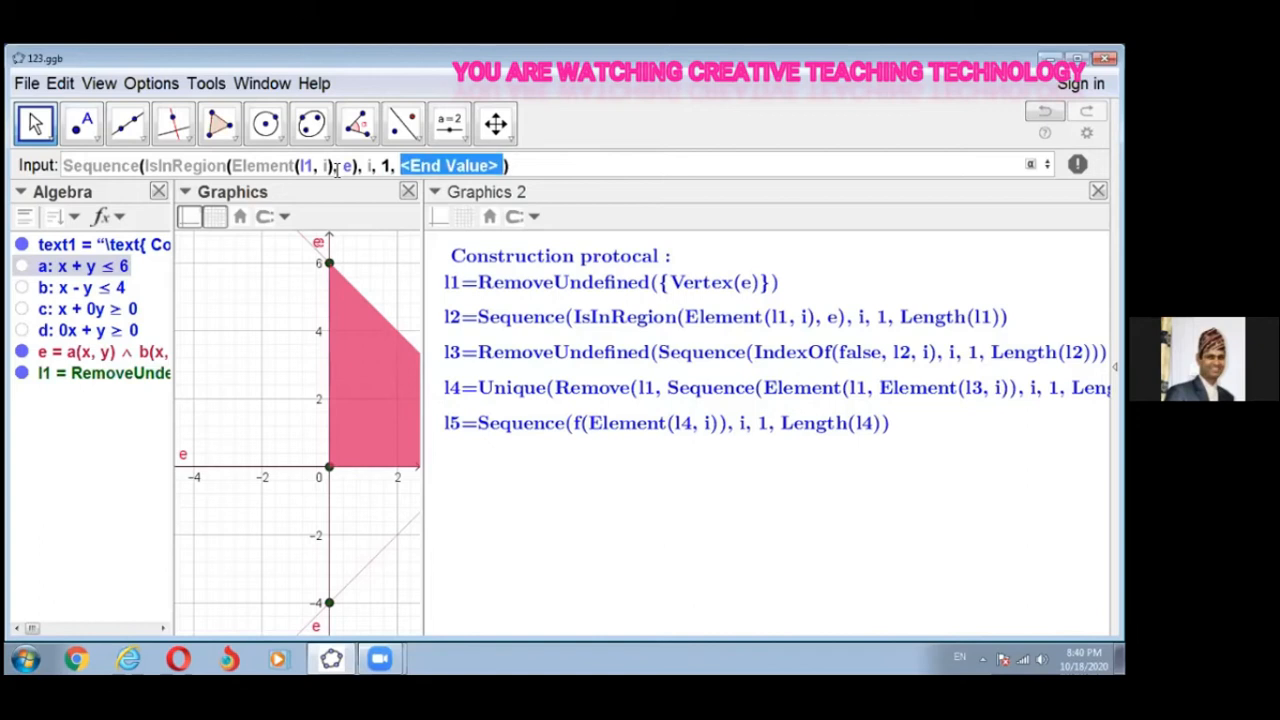
pyautogui.write('Len')
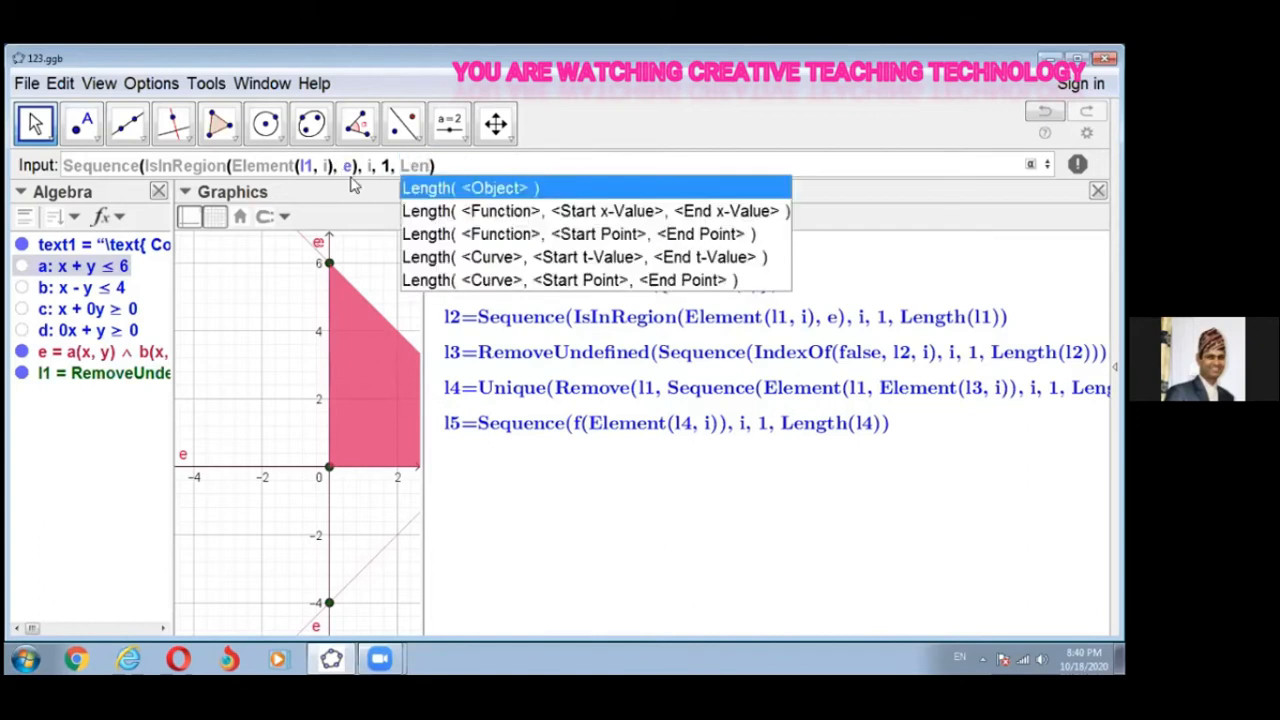
pyautogui.click(431, 190)
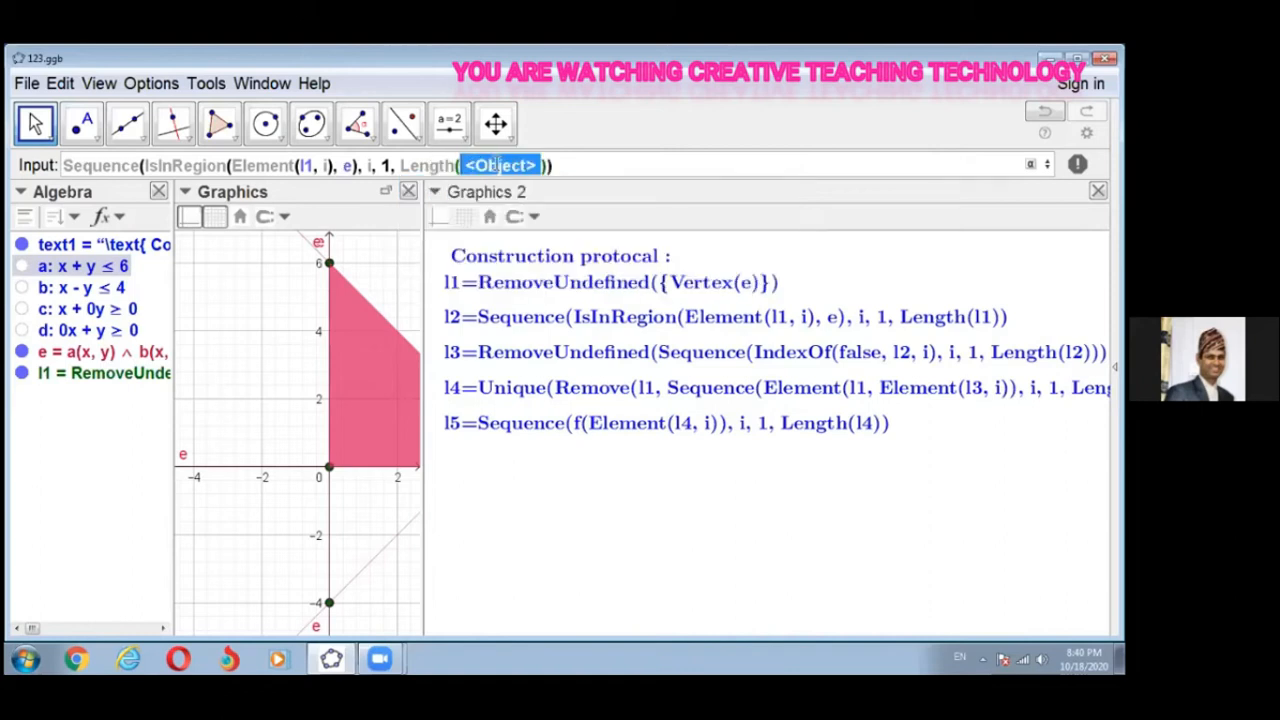
pyautogui.press('BackSpace')
pyautogui.write('l1')
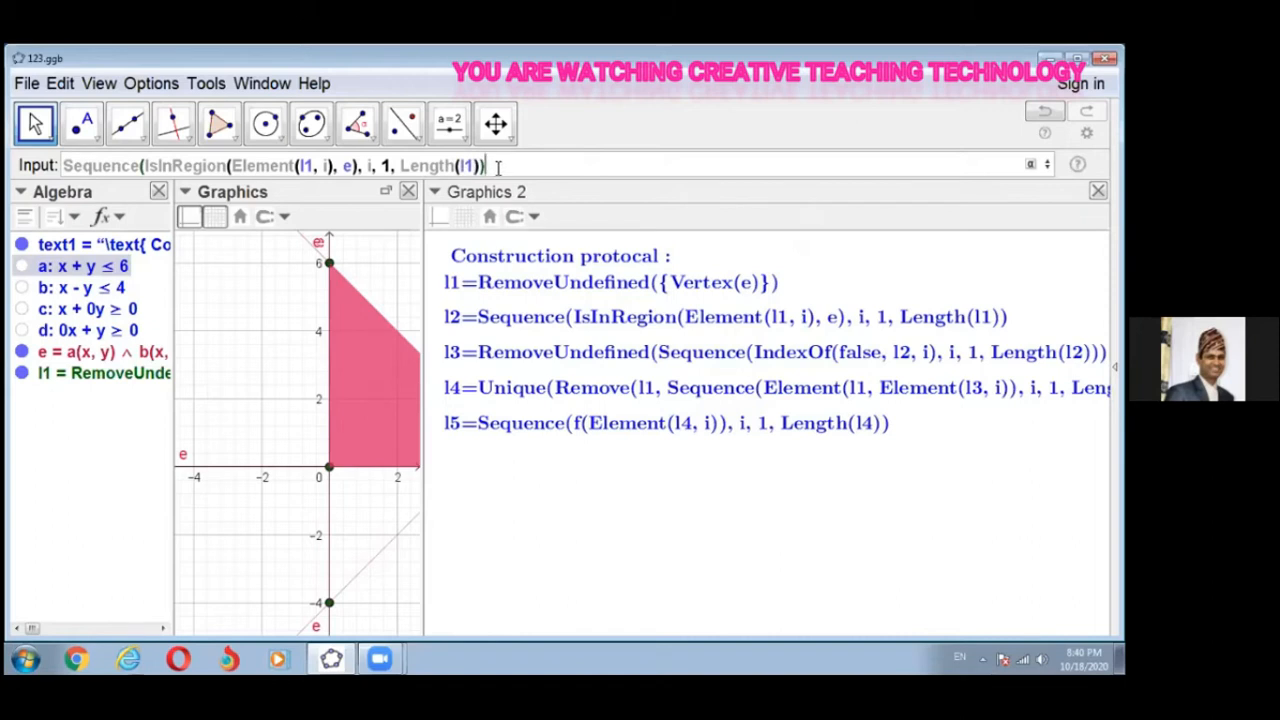
pyautogui.press('Return')
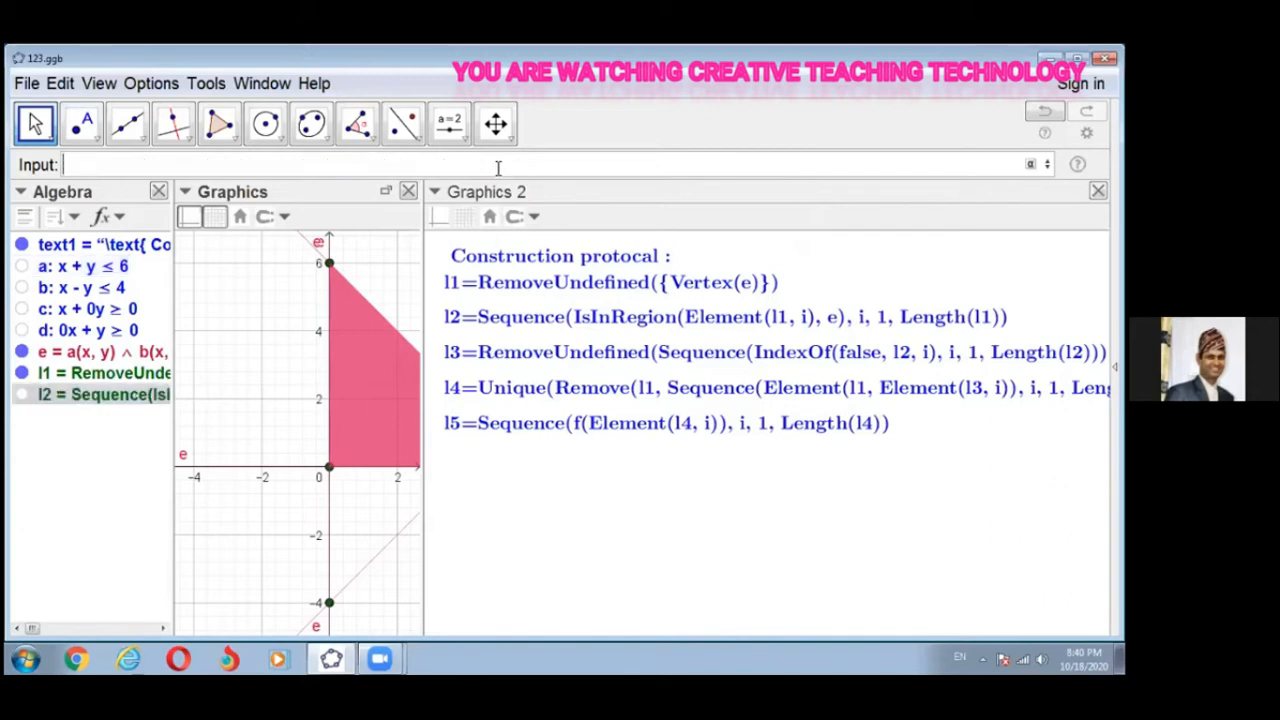
# Step: Switch the algebra descriptions to Value and widen the Algebra view to show more of lists l1 and l2
pyautogui.click(121, 220)
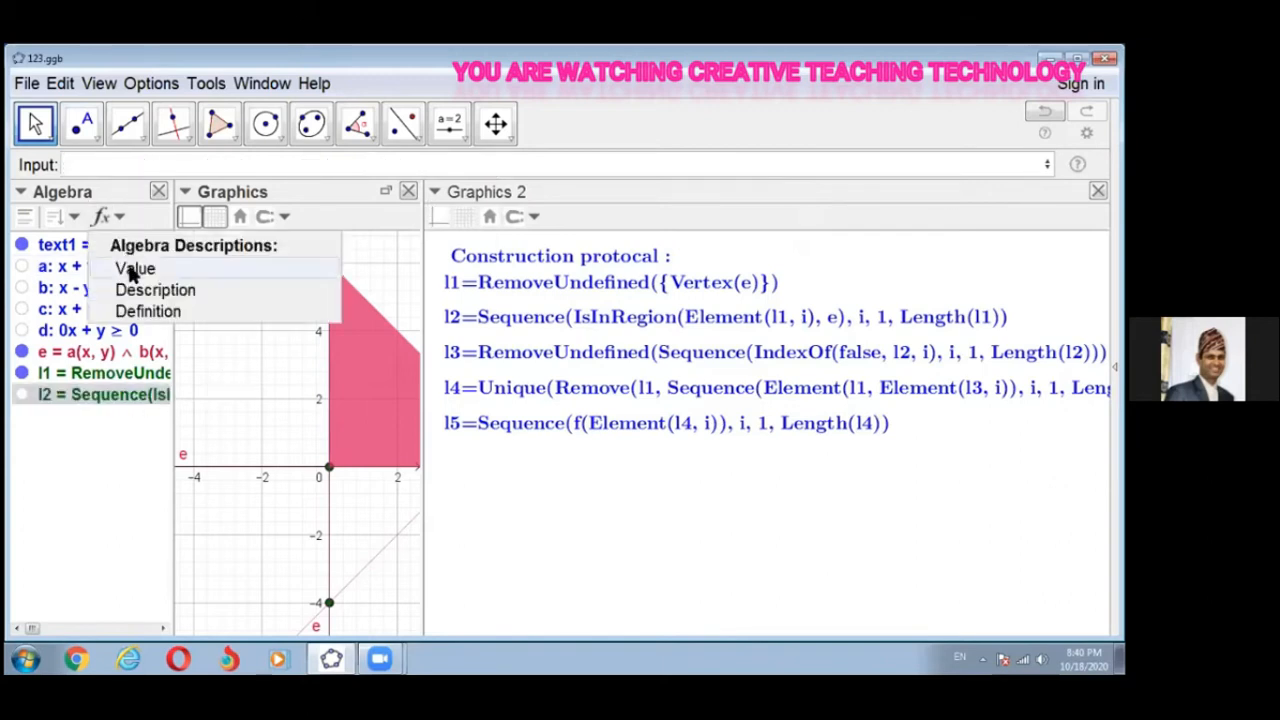
pyautogui.click(128, 265)
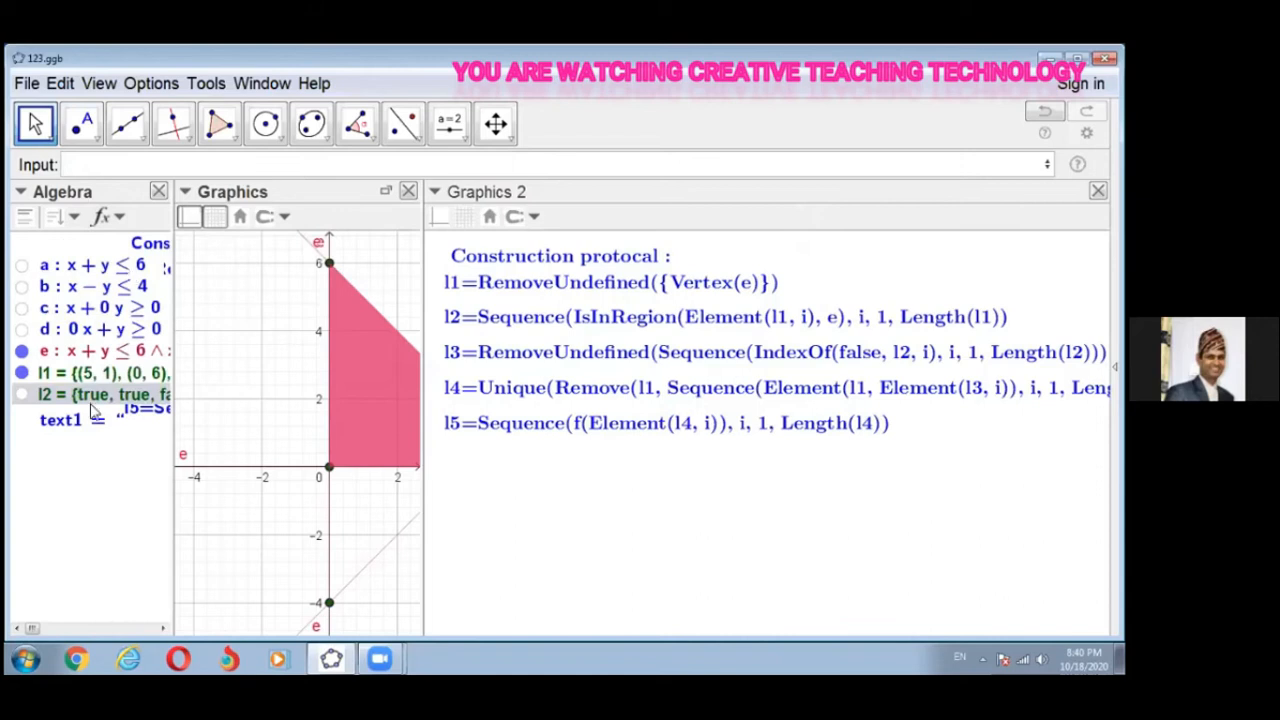
pyautogui.moveTo(171, 424); pyautogui.dragTo(220, 440)
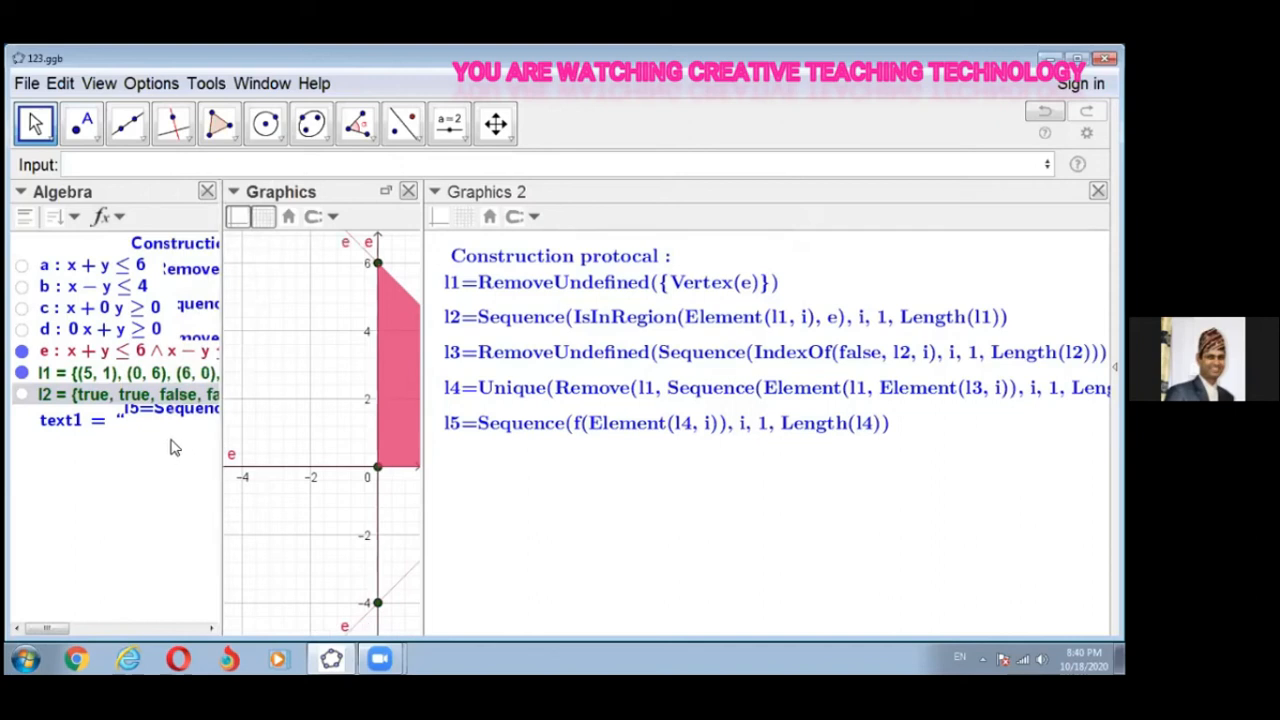
# Step: Toggle the display of auxiliary objects, check the sorting options, and examine the entries of lists l1 and l2
pyautogui.click(24, 220)
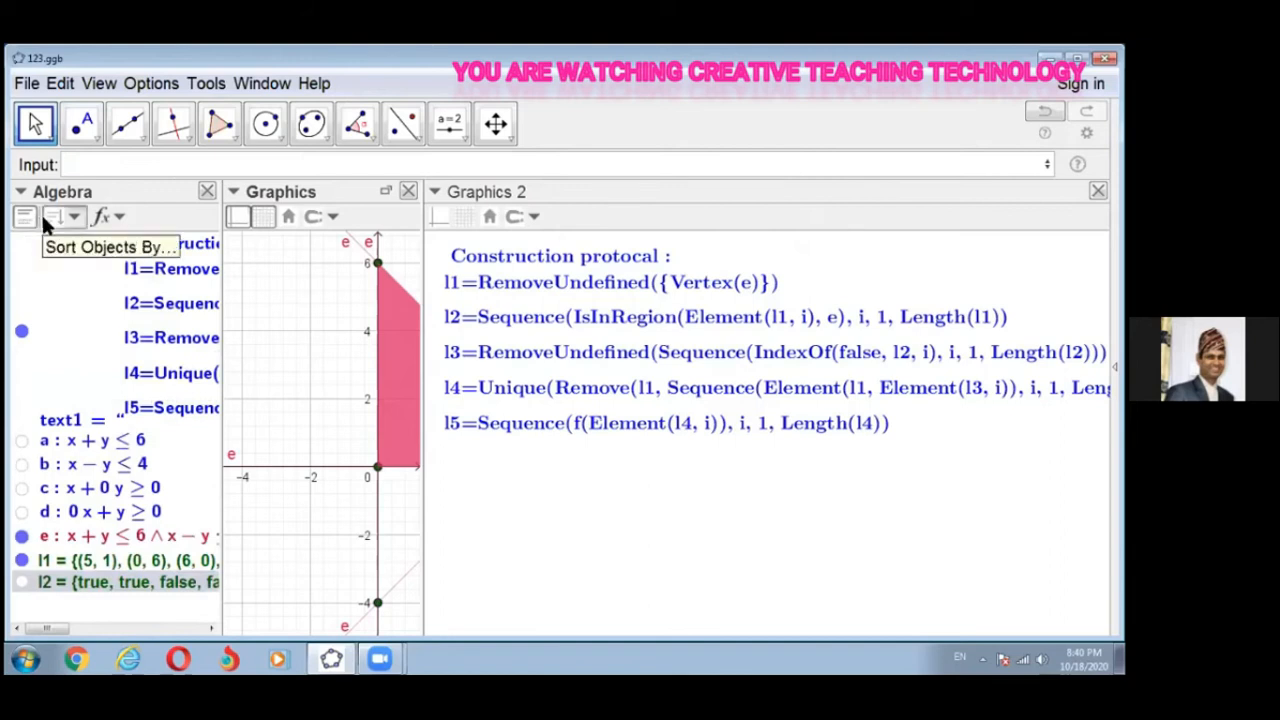
pyautogui.click(54, 219)
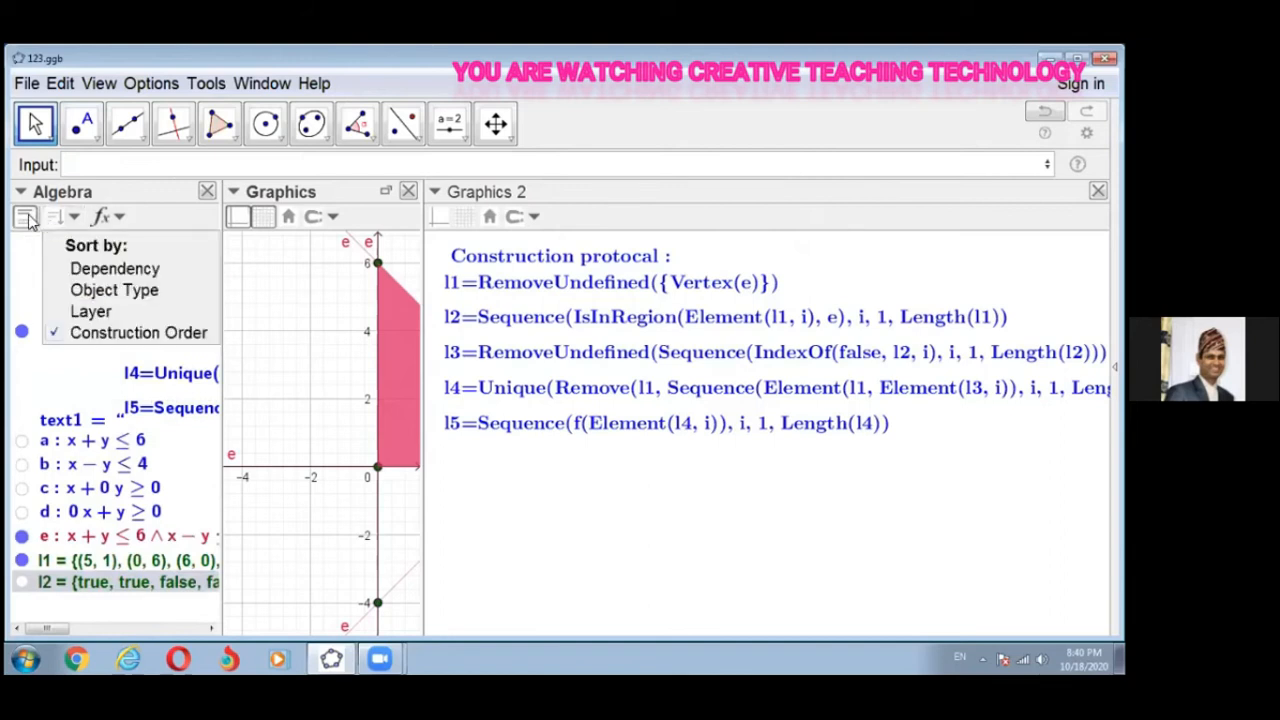
pyautogui.click(56, 220)
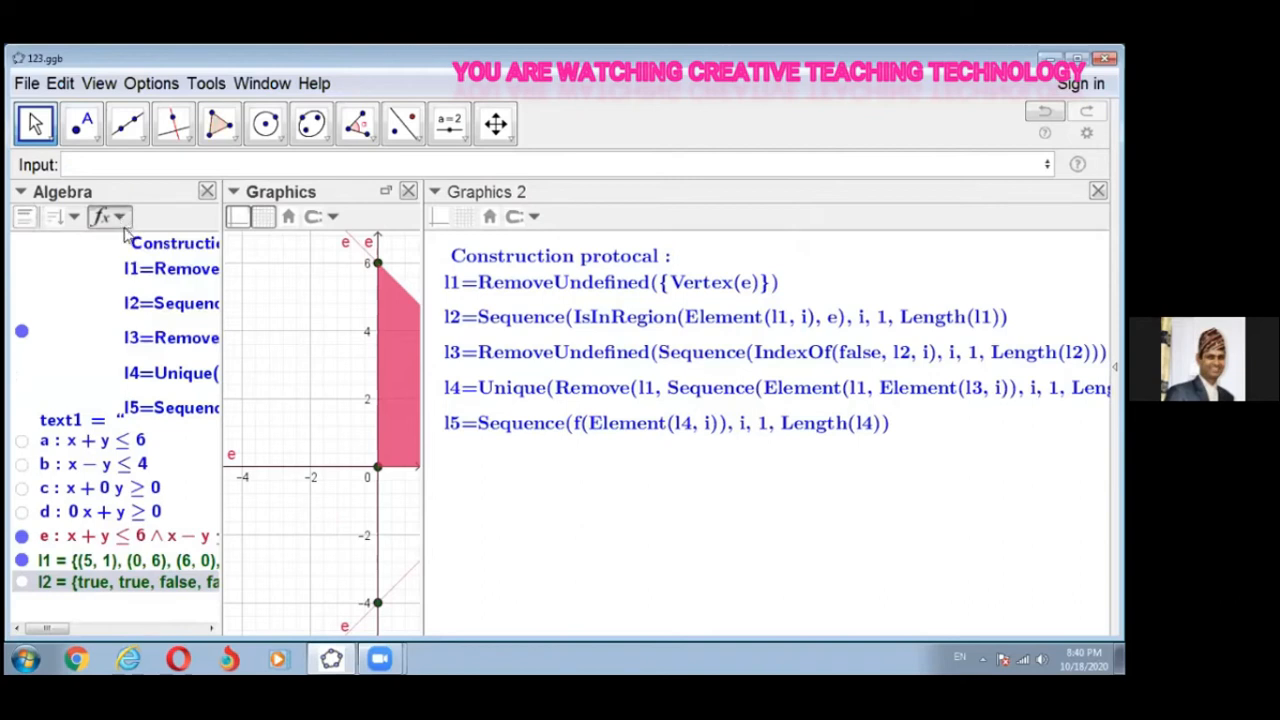
pyautogui.hscroll(5, 139, 456)
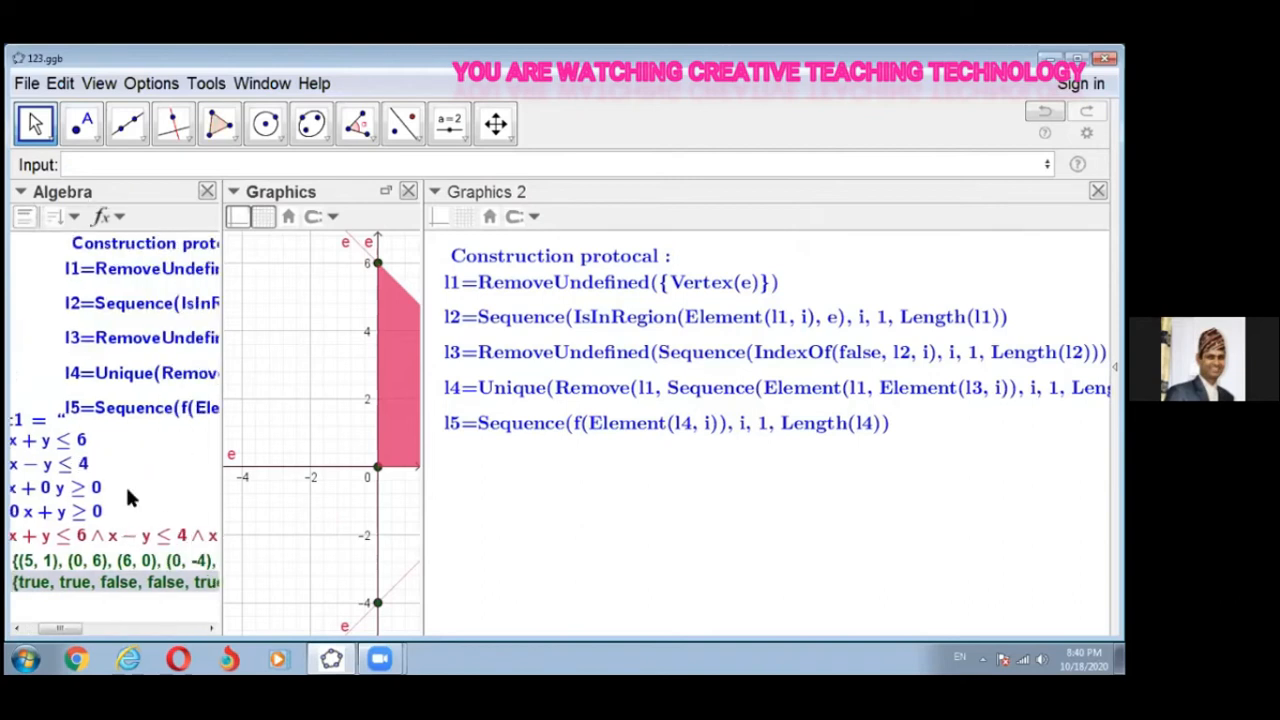
pyautogui.hscroll(-5, 90, 332)
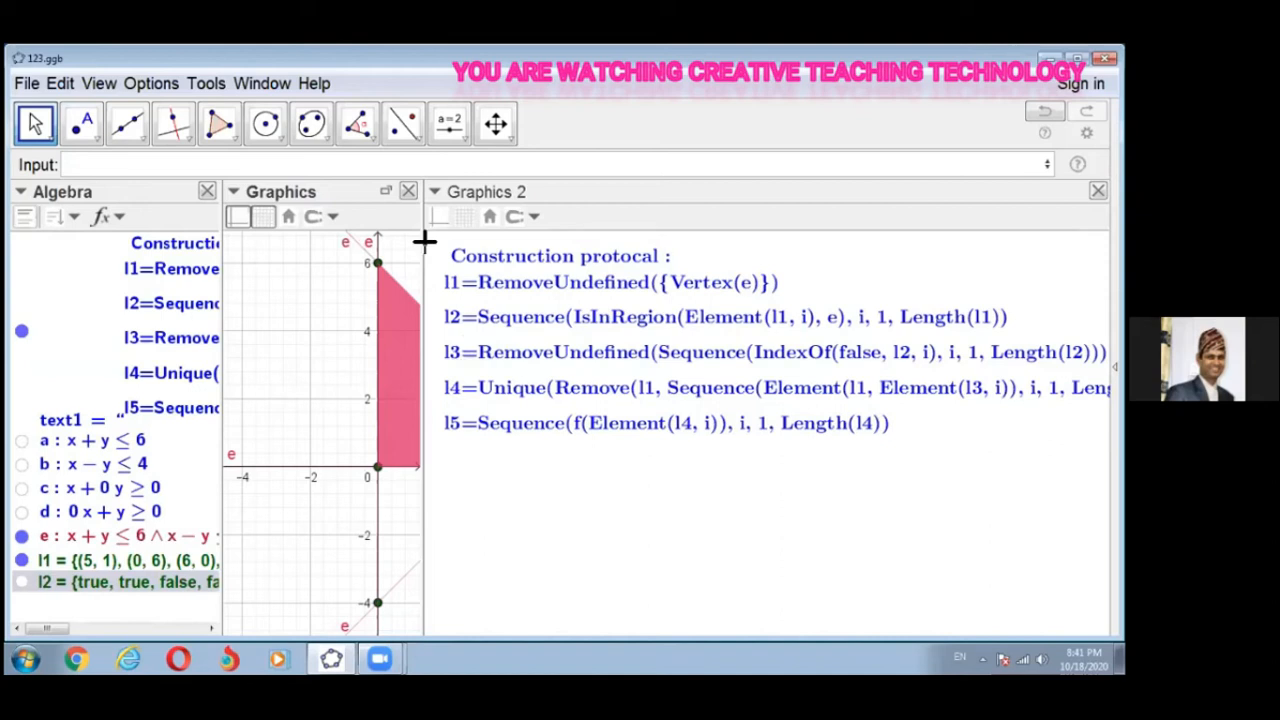
# Step: Widen the Graphics view to show all of region e with its vertices, and hide the points of list l1
pyautogui.moveTo(422, 249); pyautogui.dragTo(697, 285)
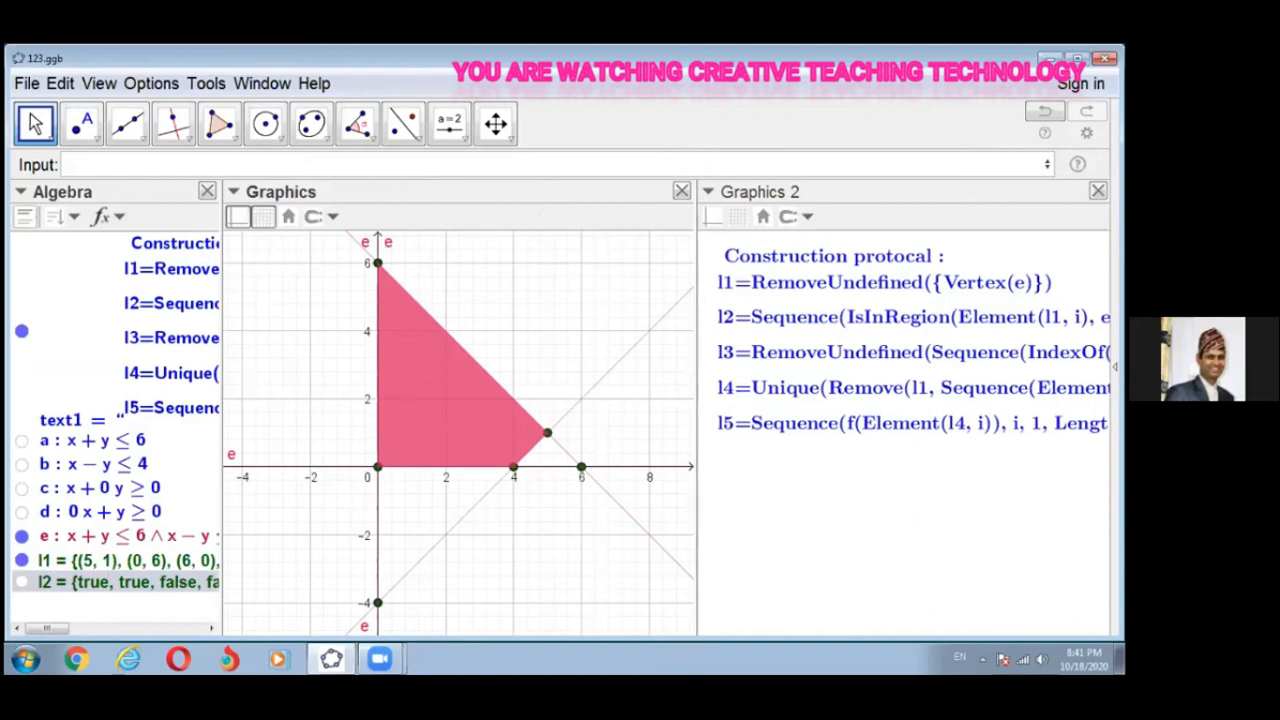
pyautogui.click(23, 562)
pyautogui.click(22, 561)
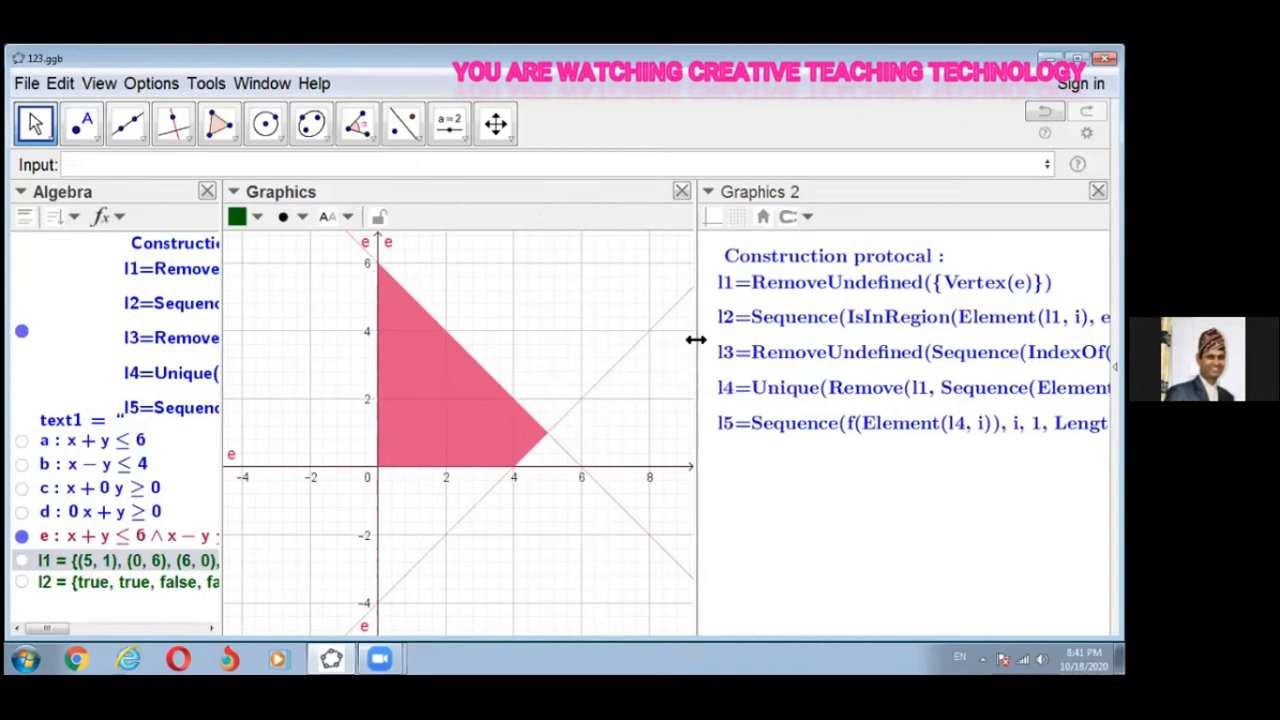
# Step: Widen Graphics 2 to show the full protocol text, and begin list l3 with RemoveUndefined containing a Sequence of expression, variable, start and end value
pyautogui.moveTo(697, 340); pyautogui.dragTo(307, 398)
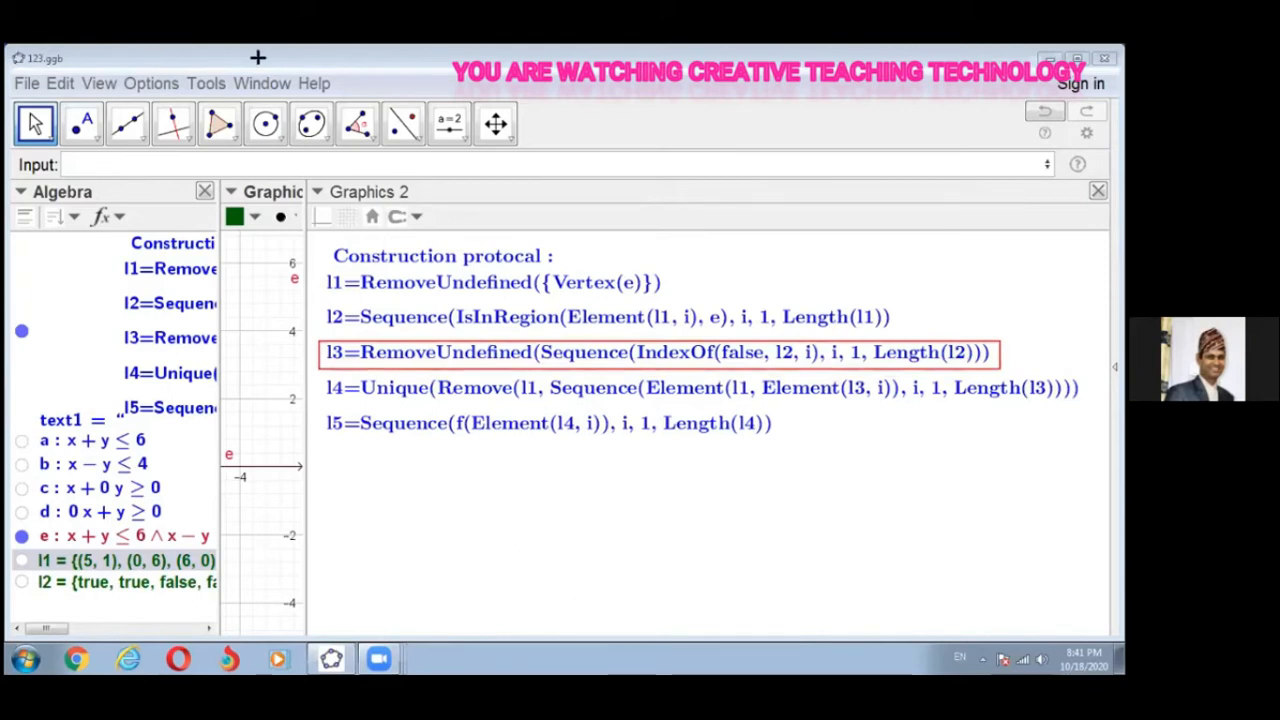
pyautogui.click(82, 168)
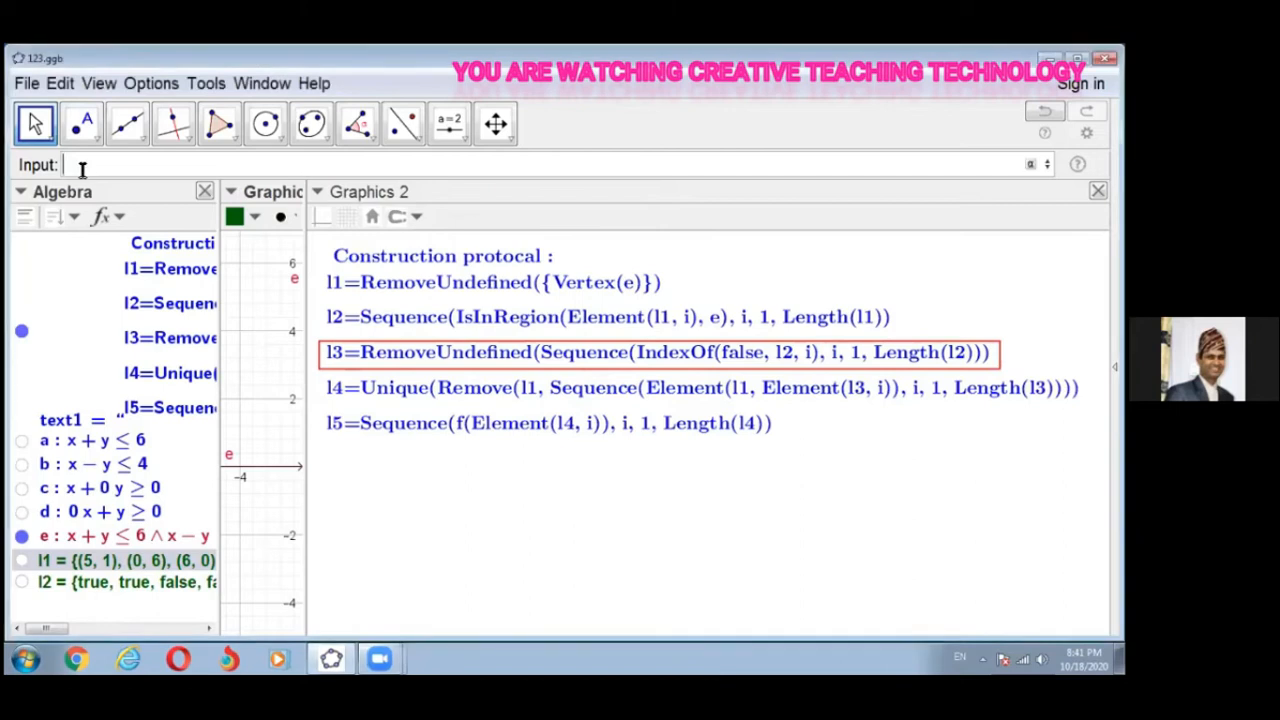
pyautogui.write('Remove')
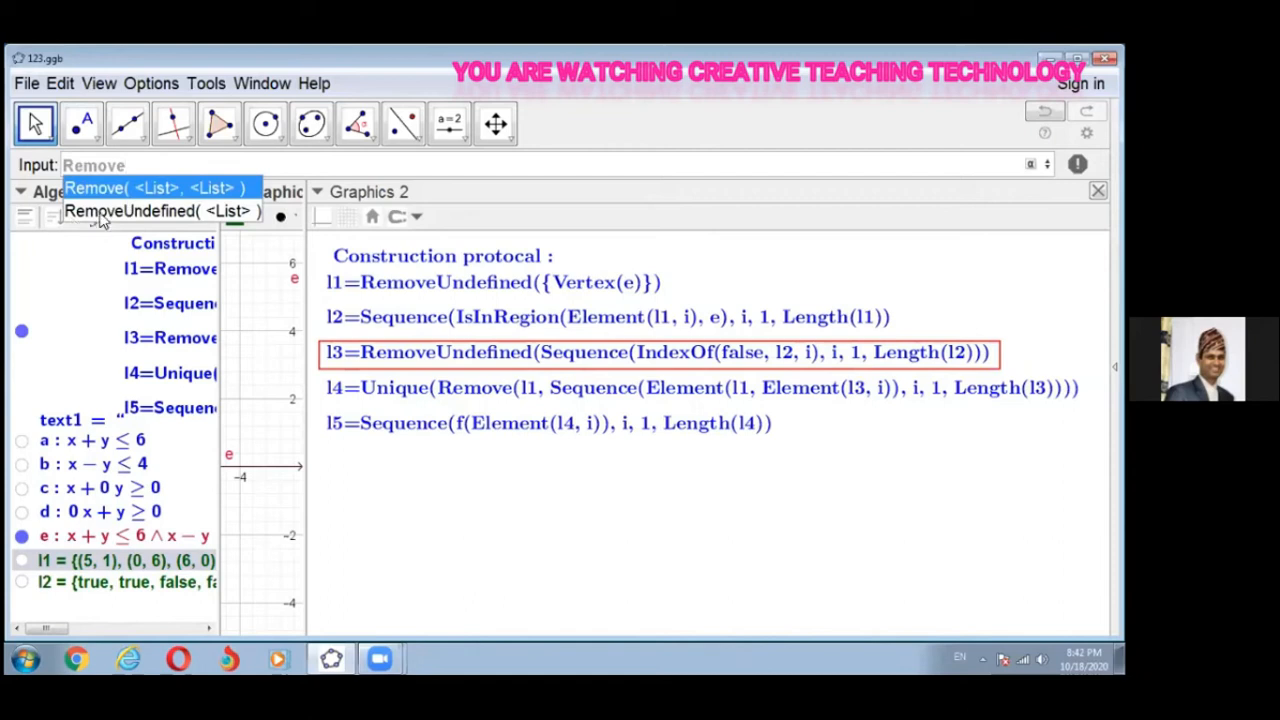
pyautogui.click(104, 212)
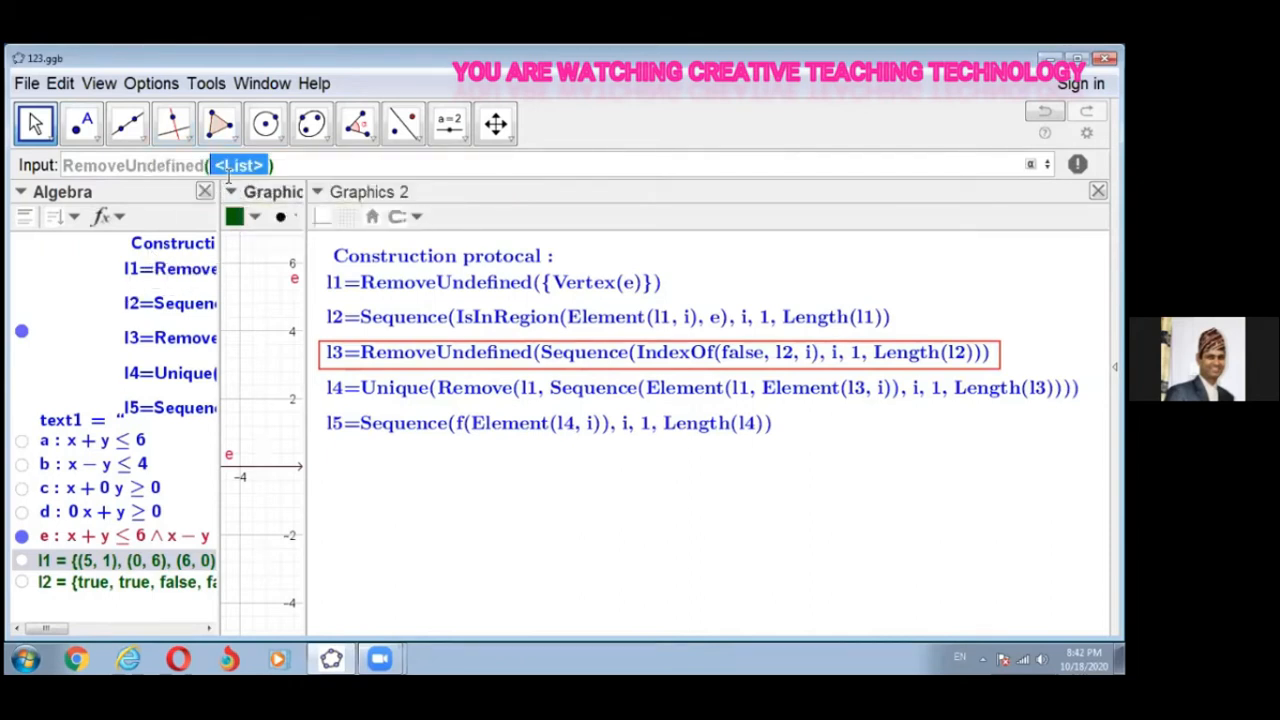
pyautogui.write('S')
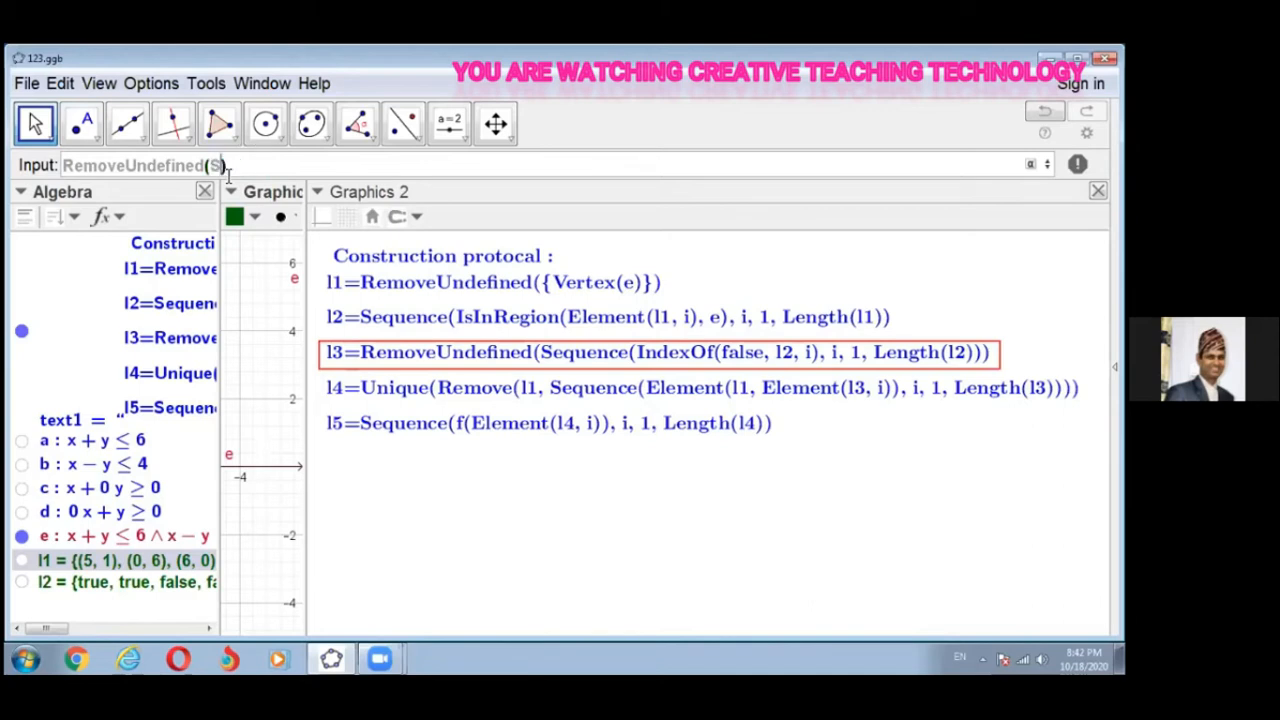
pyautogui.write('equ')
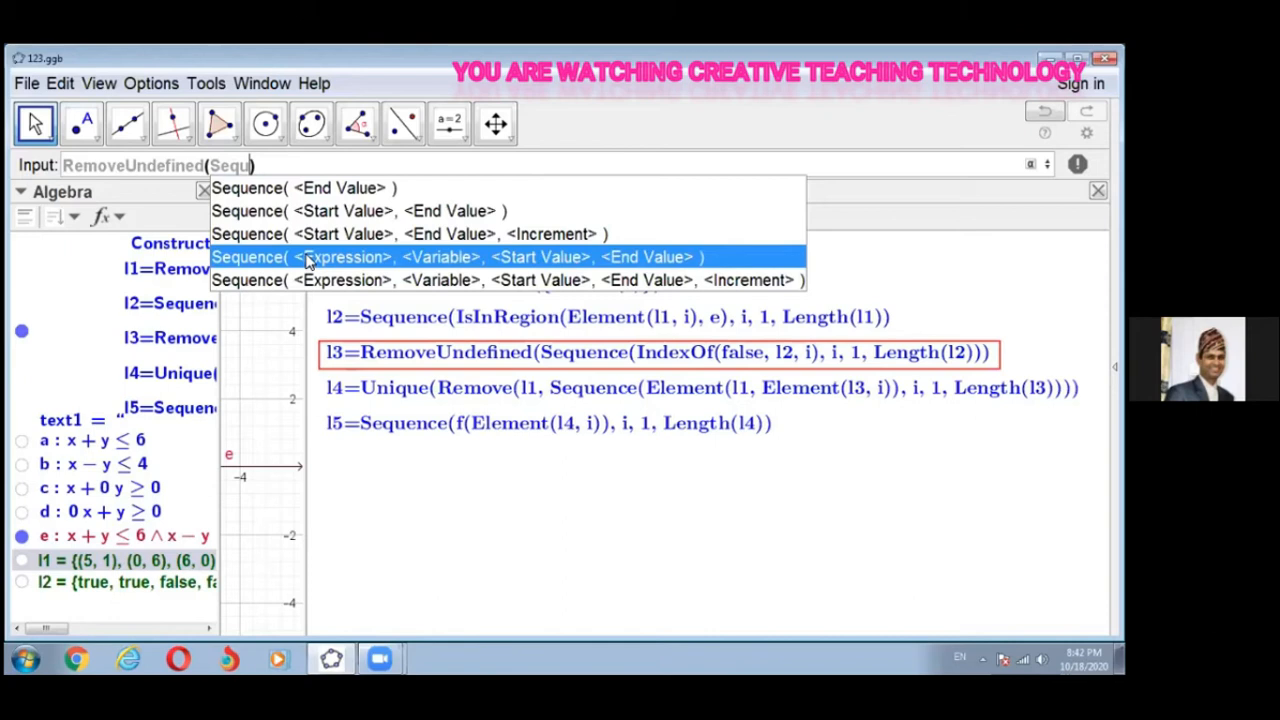
pyautogui.click(309, 260)
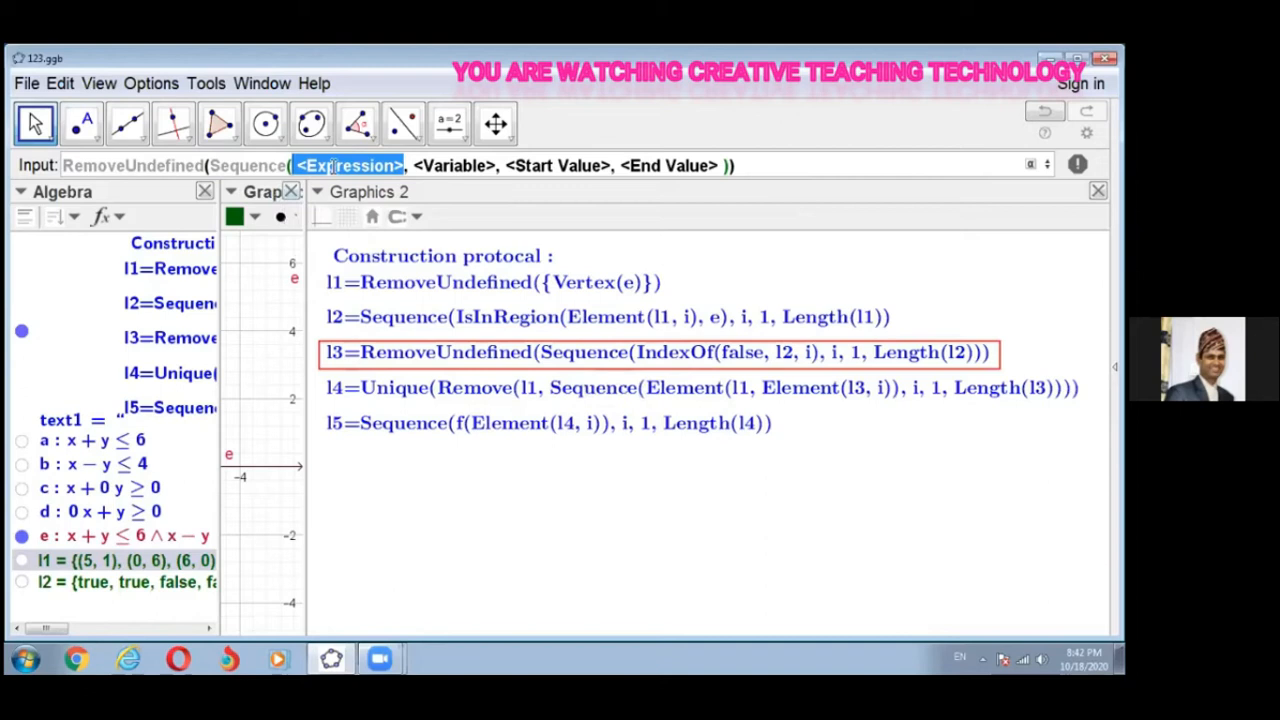
# Step: Fill the Sequence expression with IndexOf(false, l2, i), using the form that takes an object, a list and a start index
pyautogui.write('Ind')
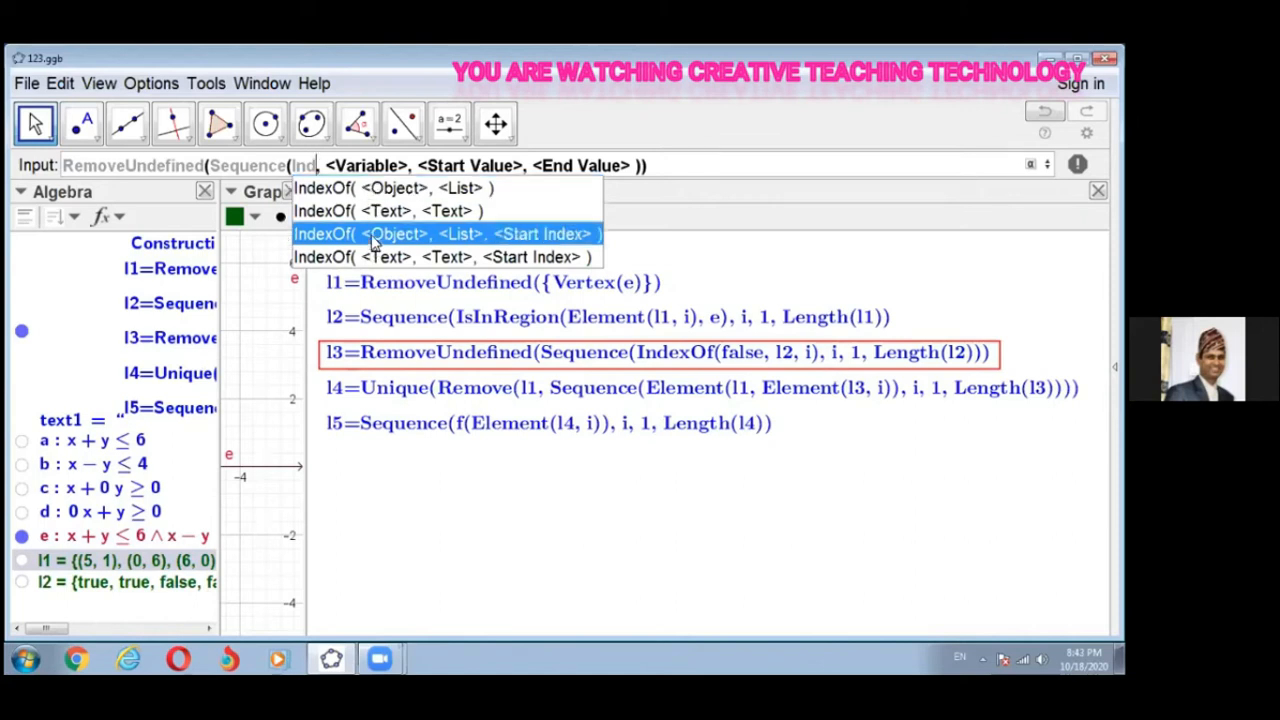
pyautogui.click(372, 238)
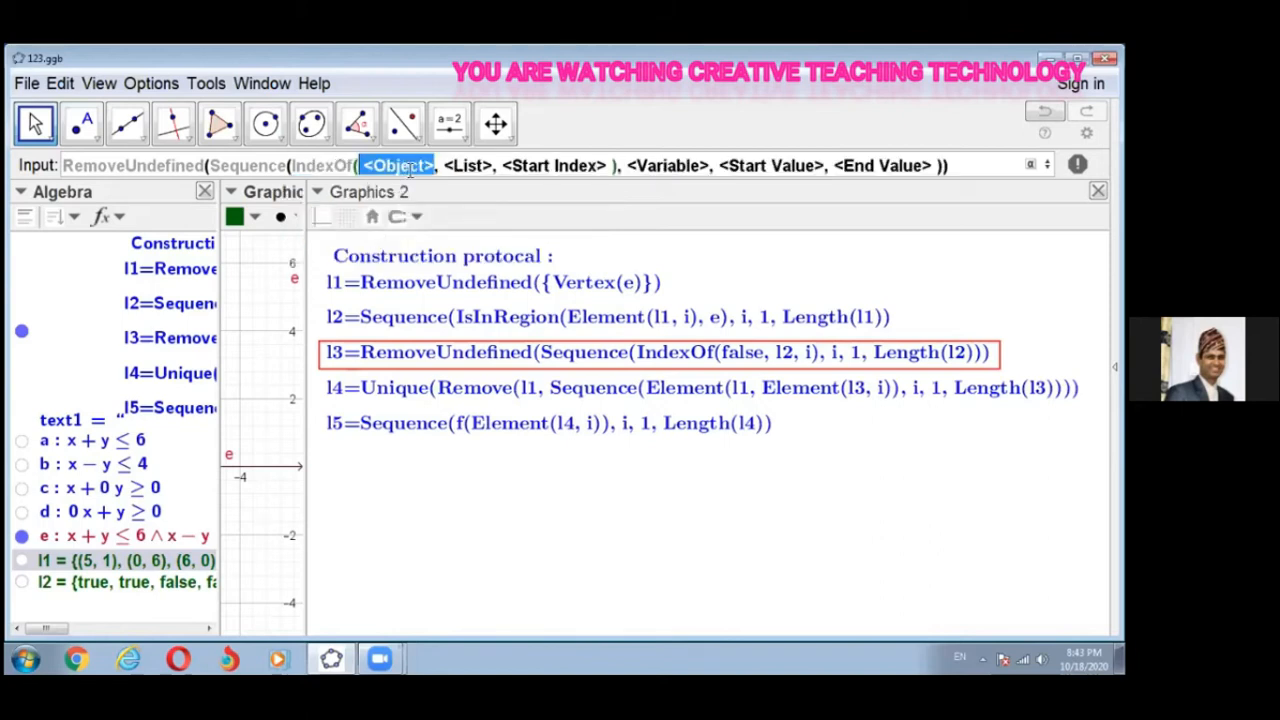
pyautogui.write('false')
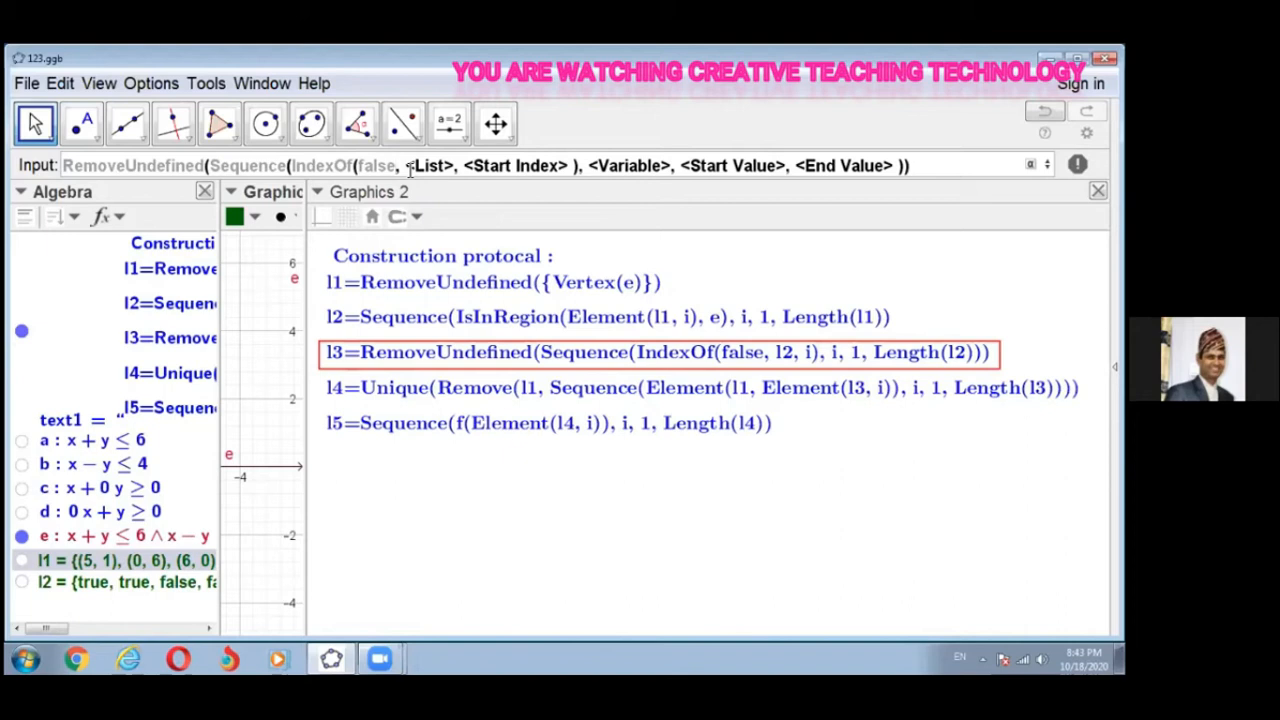
pyautogui.click(409, 169)
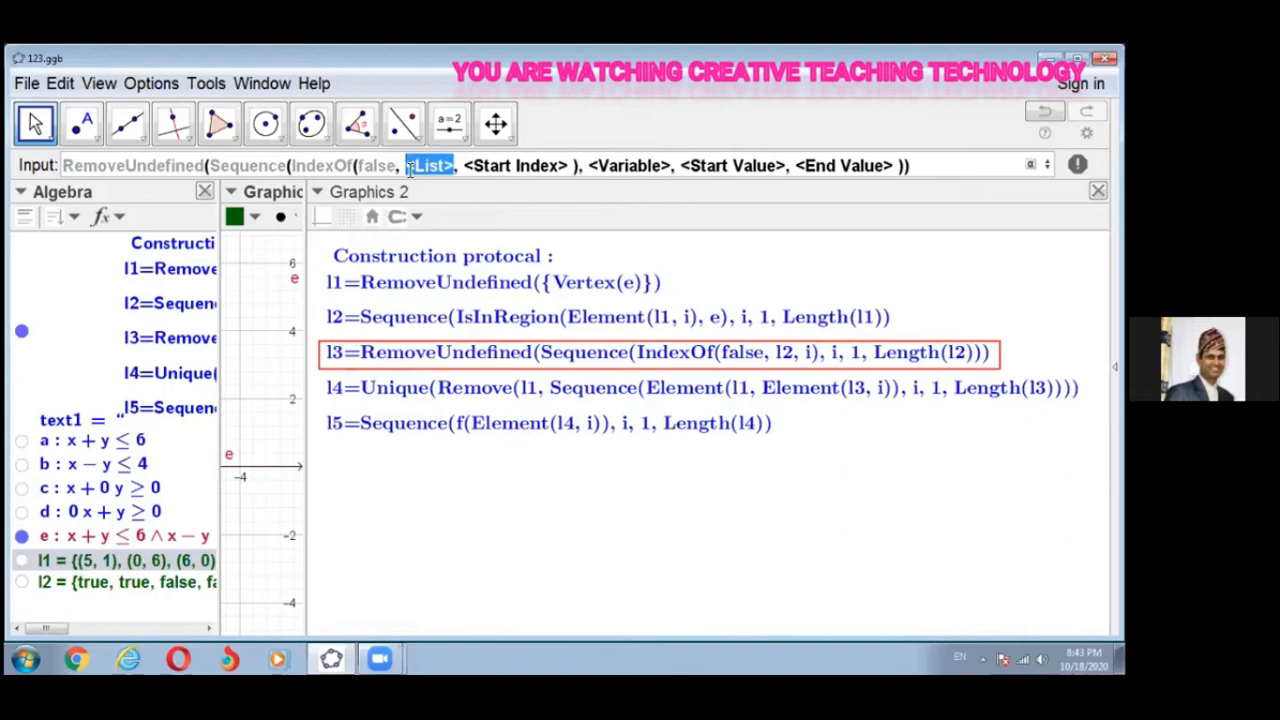
pyautogui.write('l2')
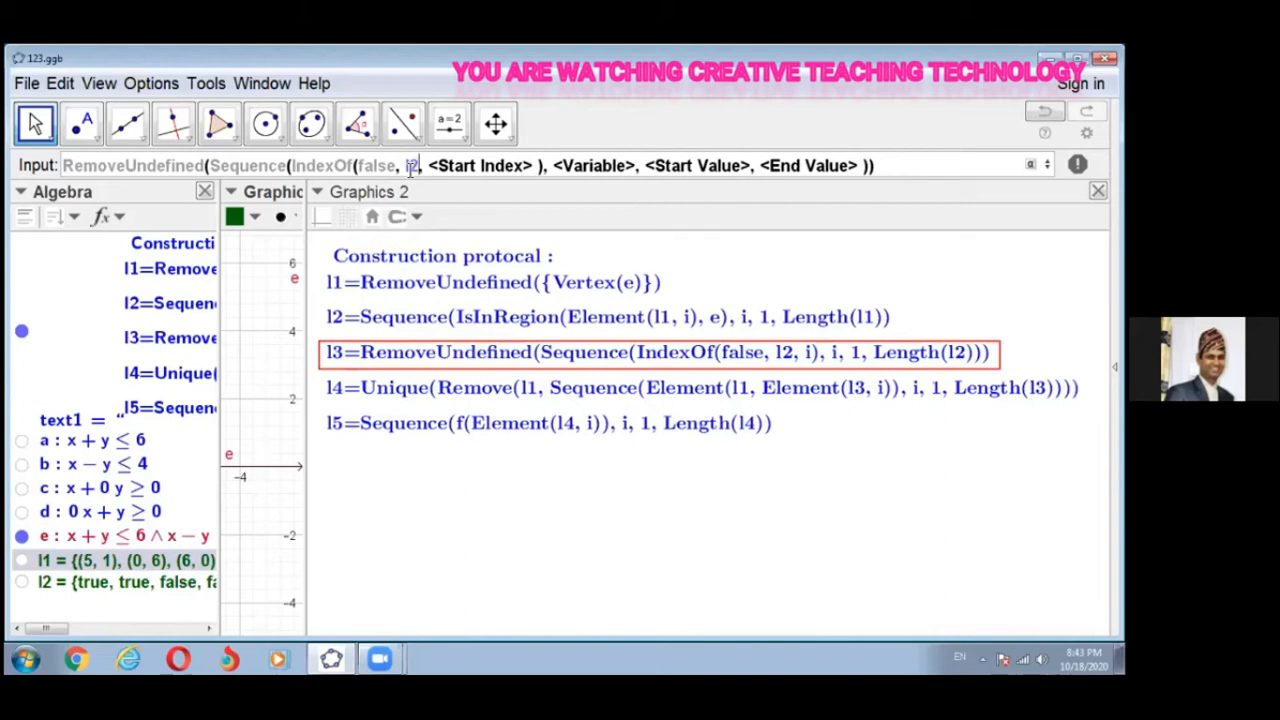
pyautogui.press('Tab')
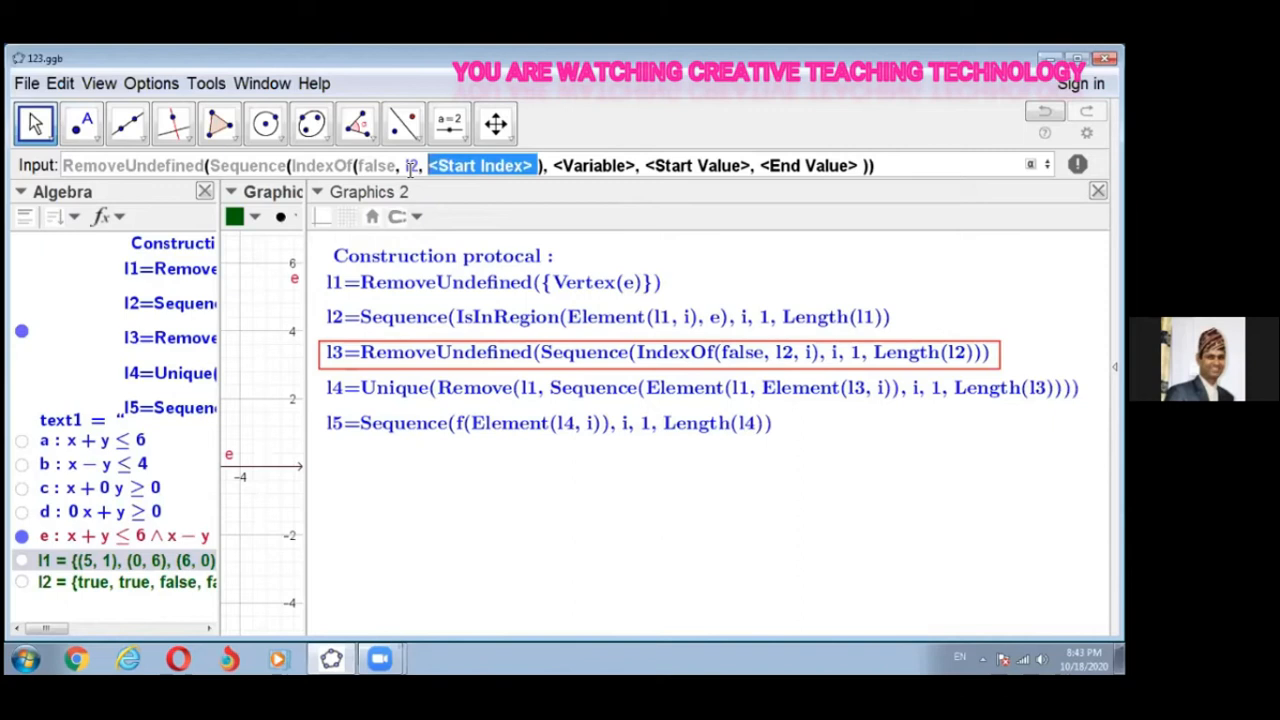
pyautogui.write('i')
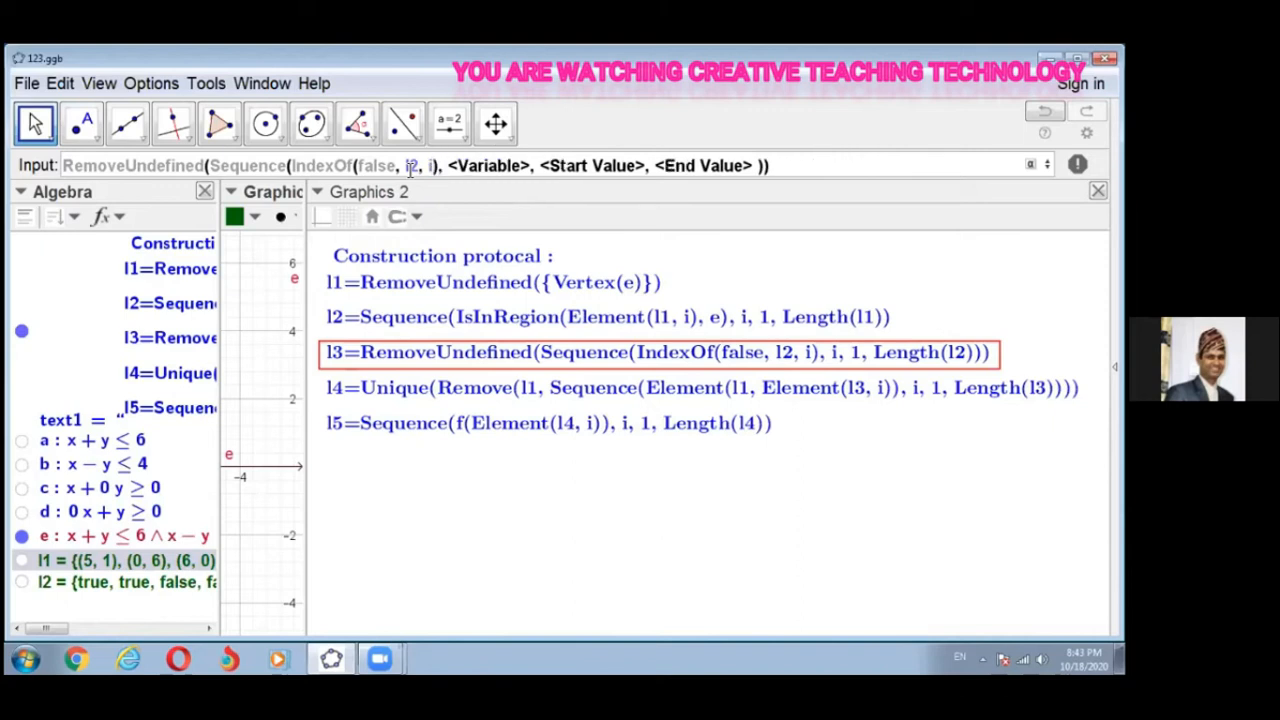
# Step: Complete the Sequence with variable i, start value 1 and end value Length(l2), and create list l3
pyautogui.press('Tab')
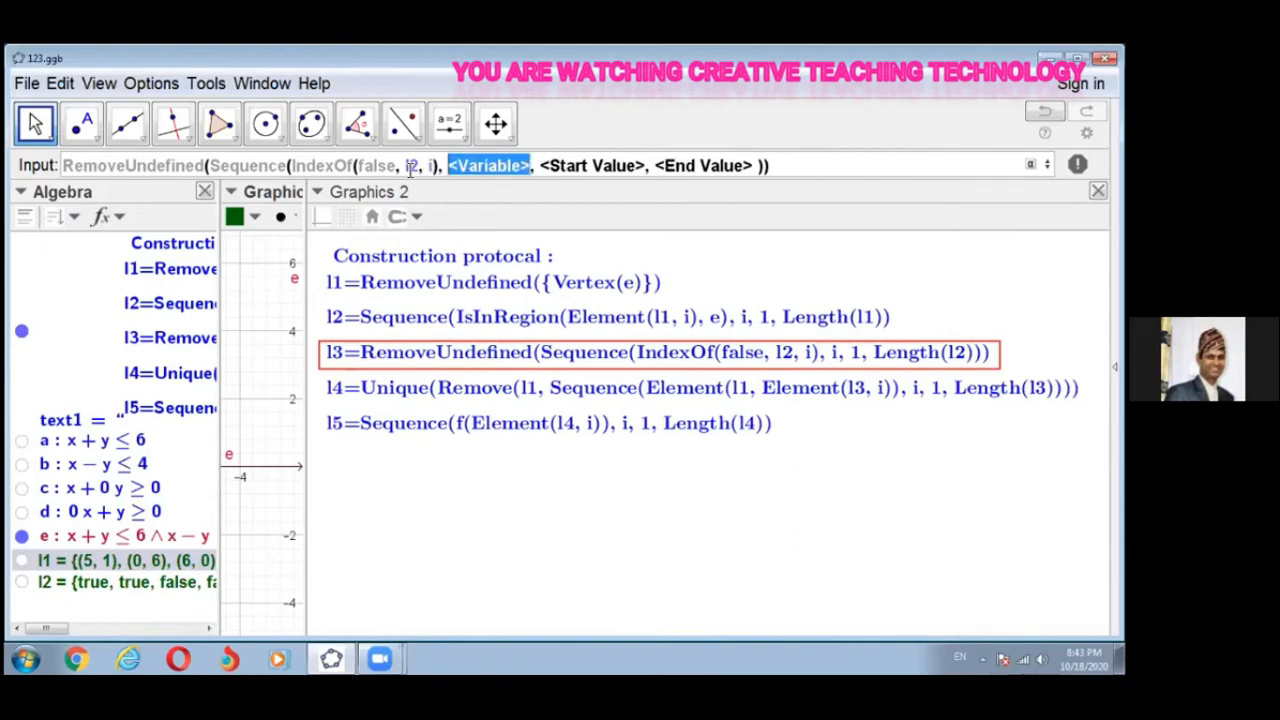
pyautogui.write('i')
pyautogui.press('Tab')
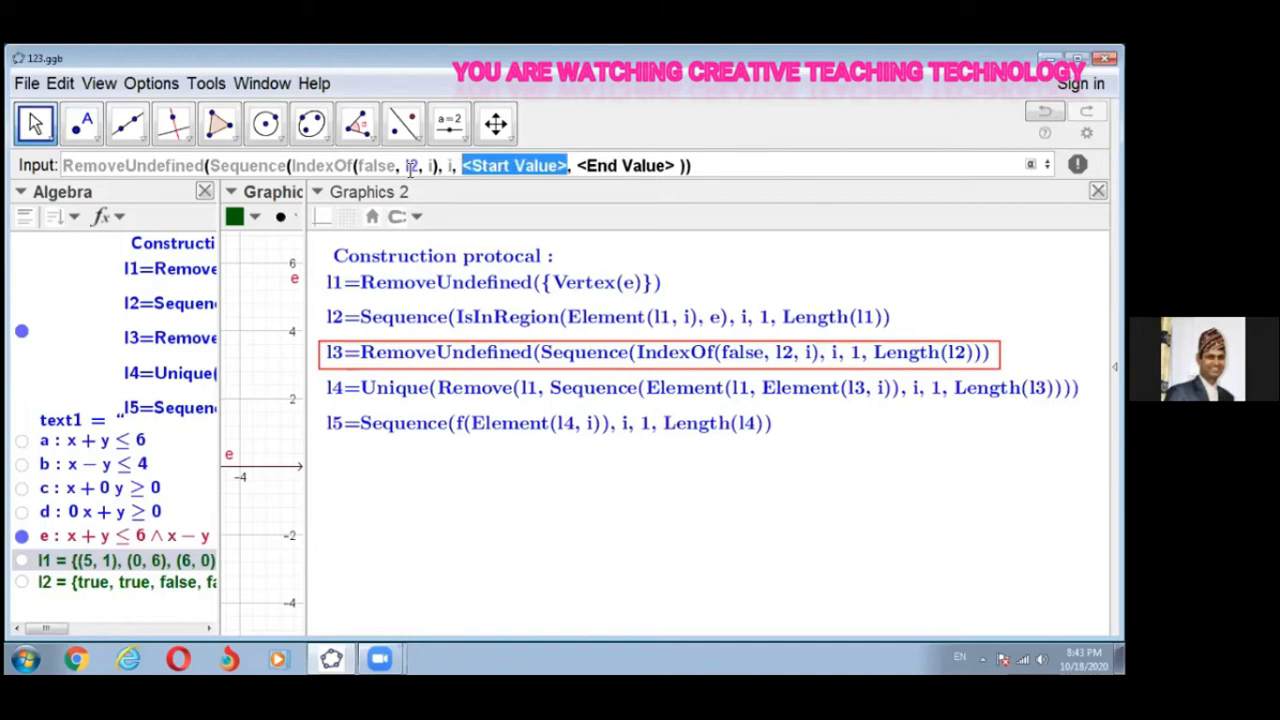
pyautogui.write('1')
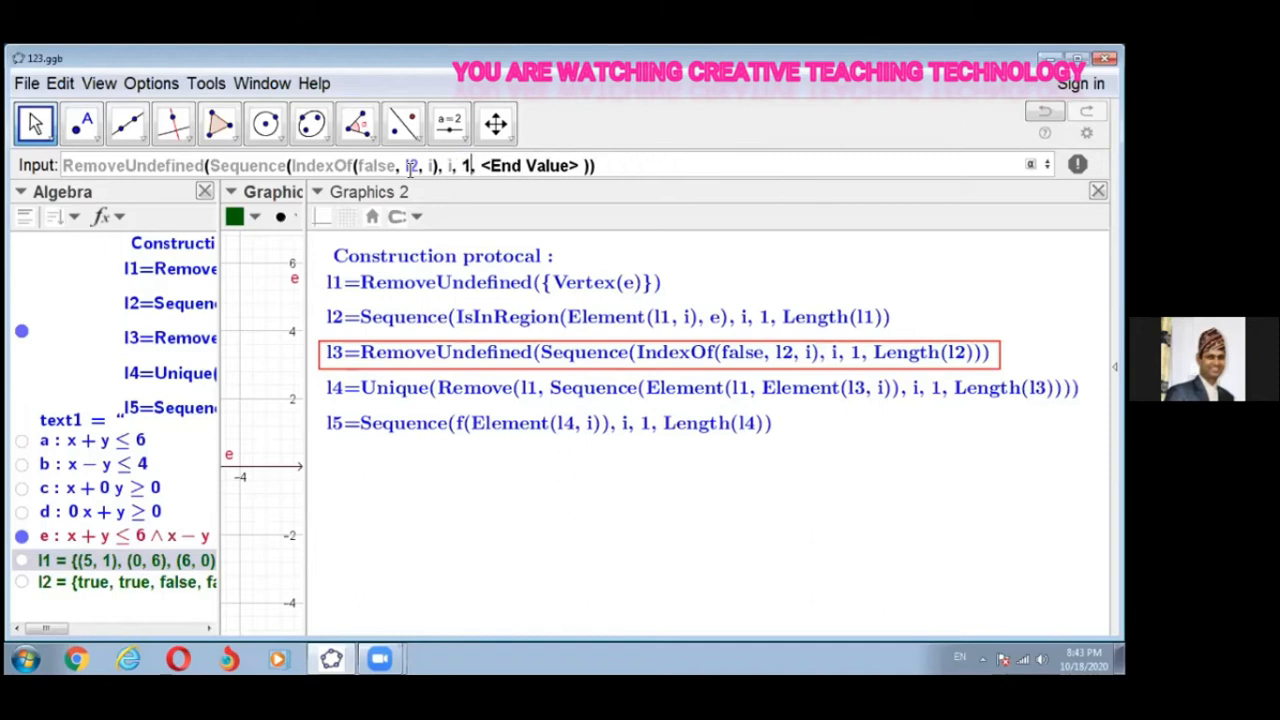
pyautogui.press('Tab')
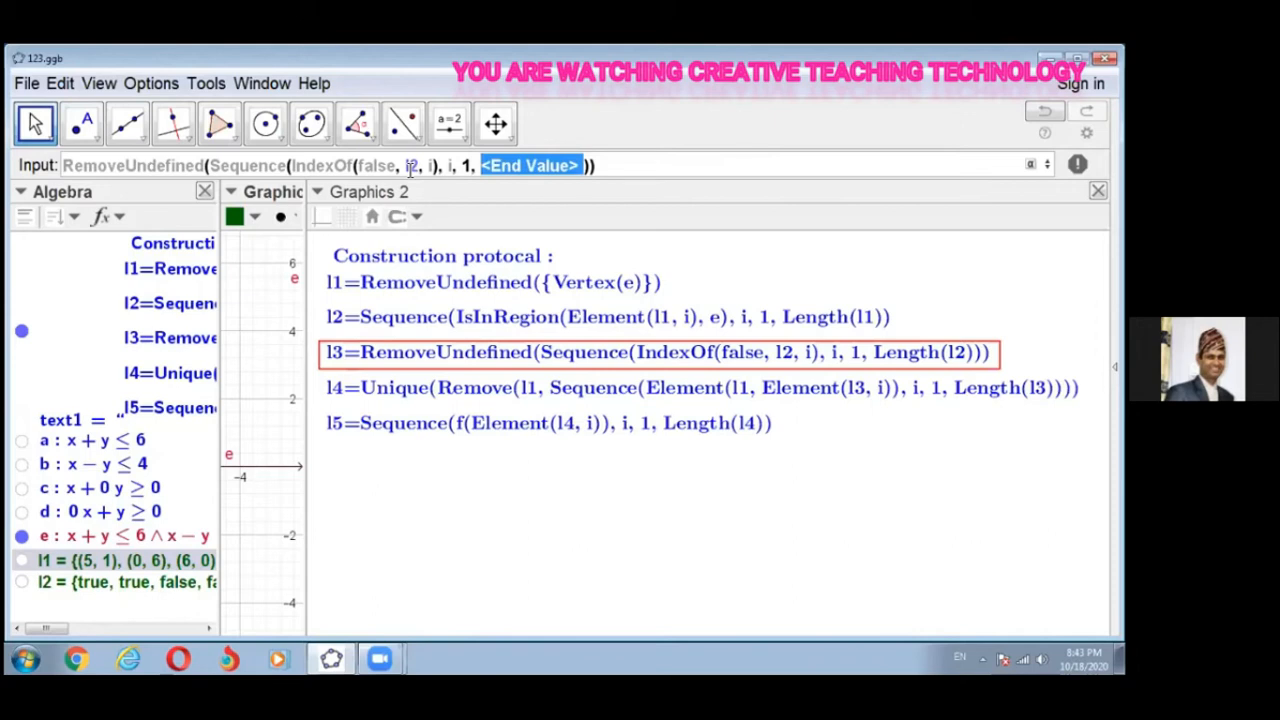
pyautogui.write('Leng')
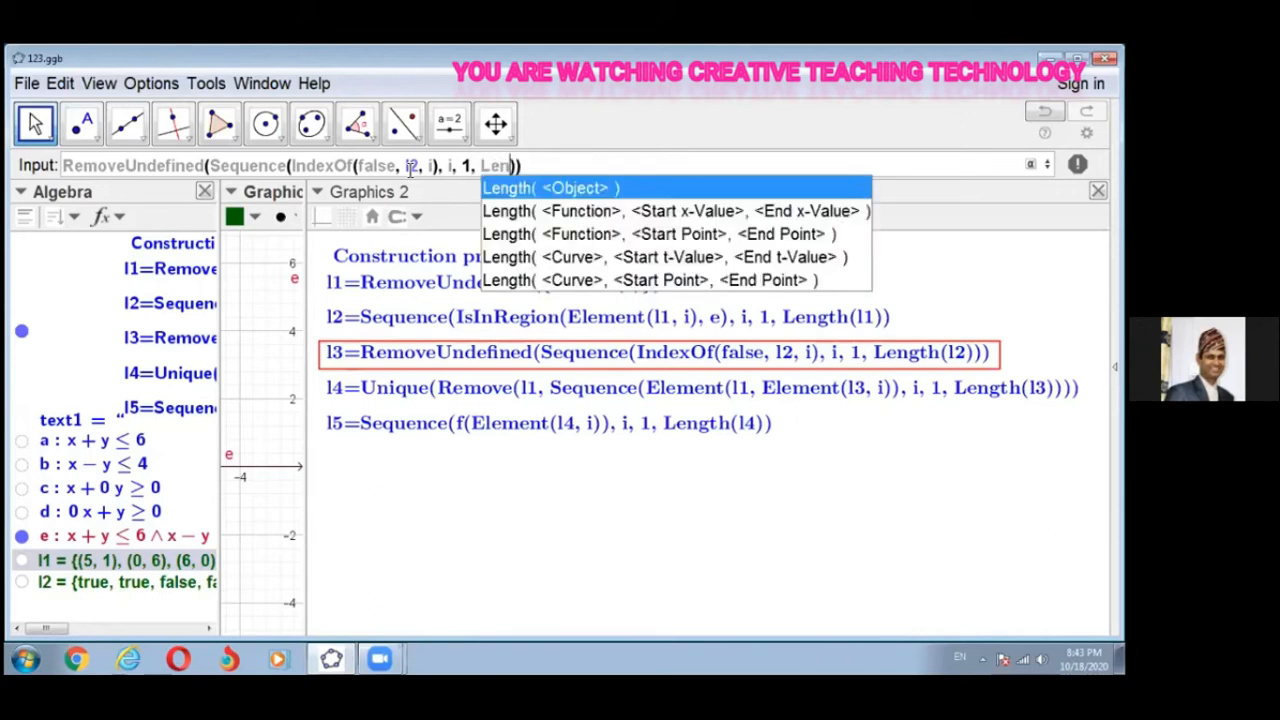
pyautogui.write('th')
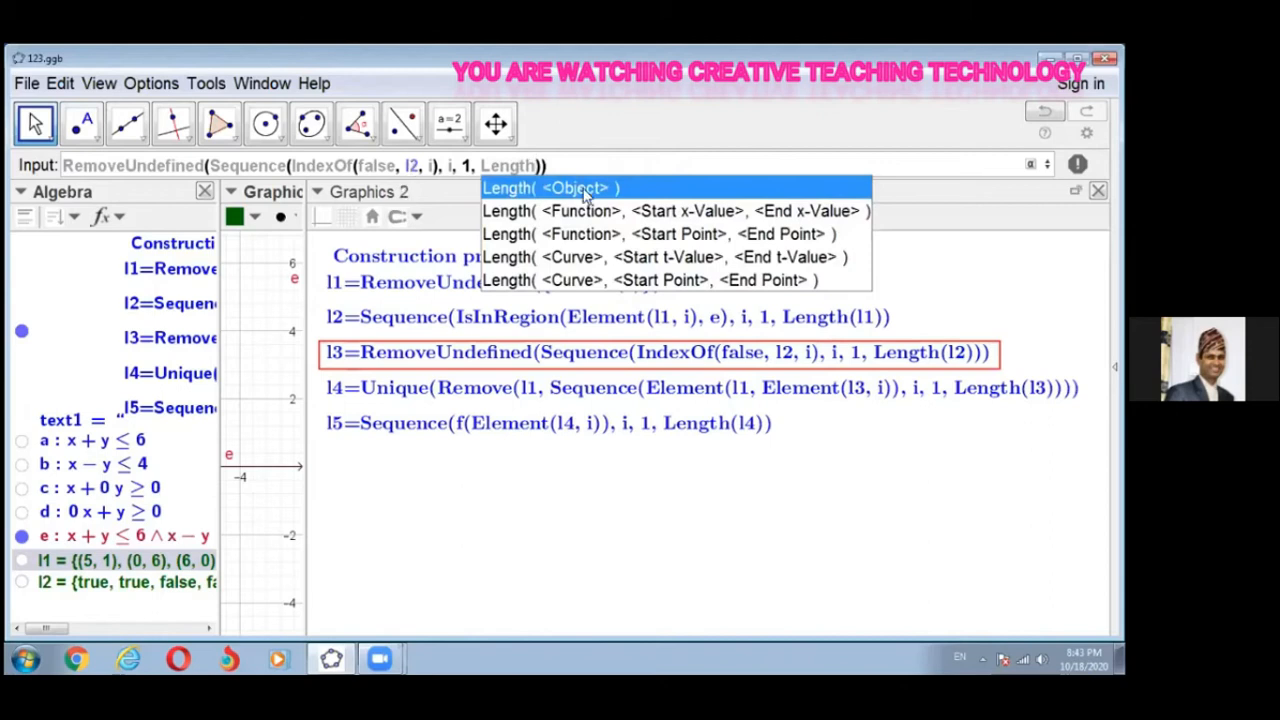
pyautogui.click(587, 193)
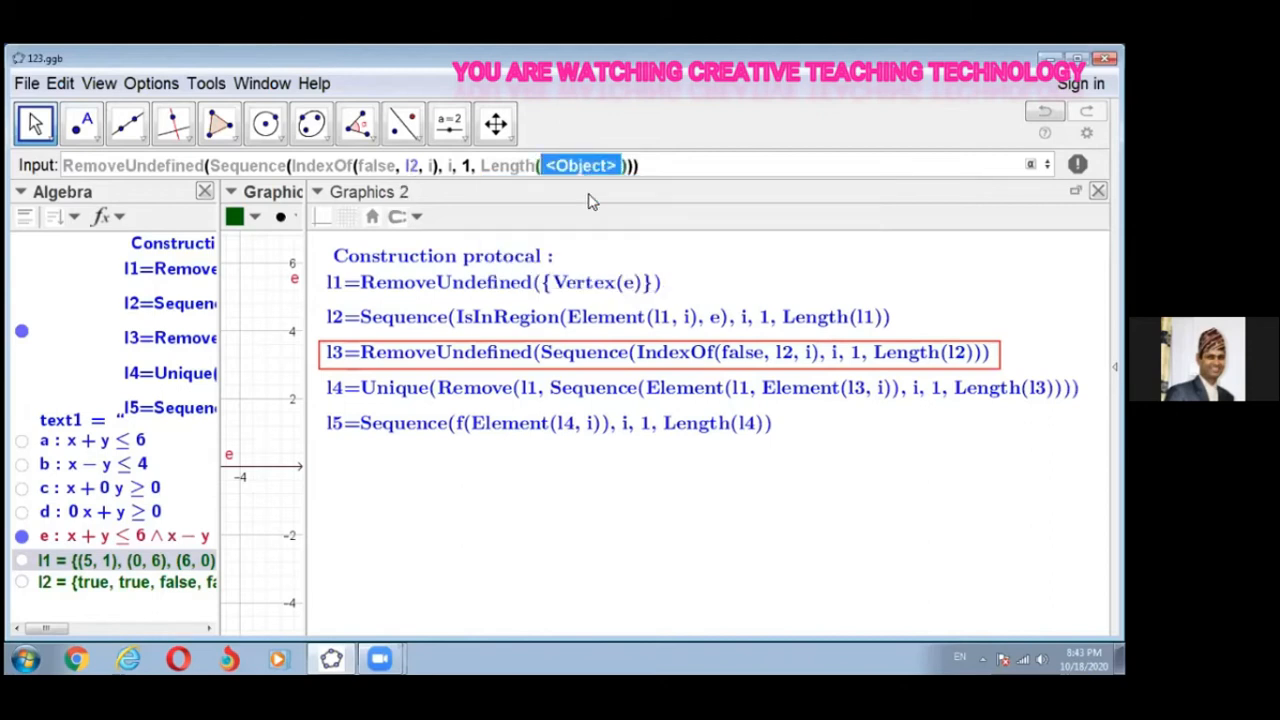
pyautogui.press('BackSpace')
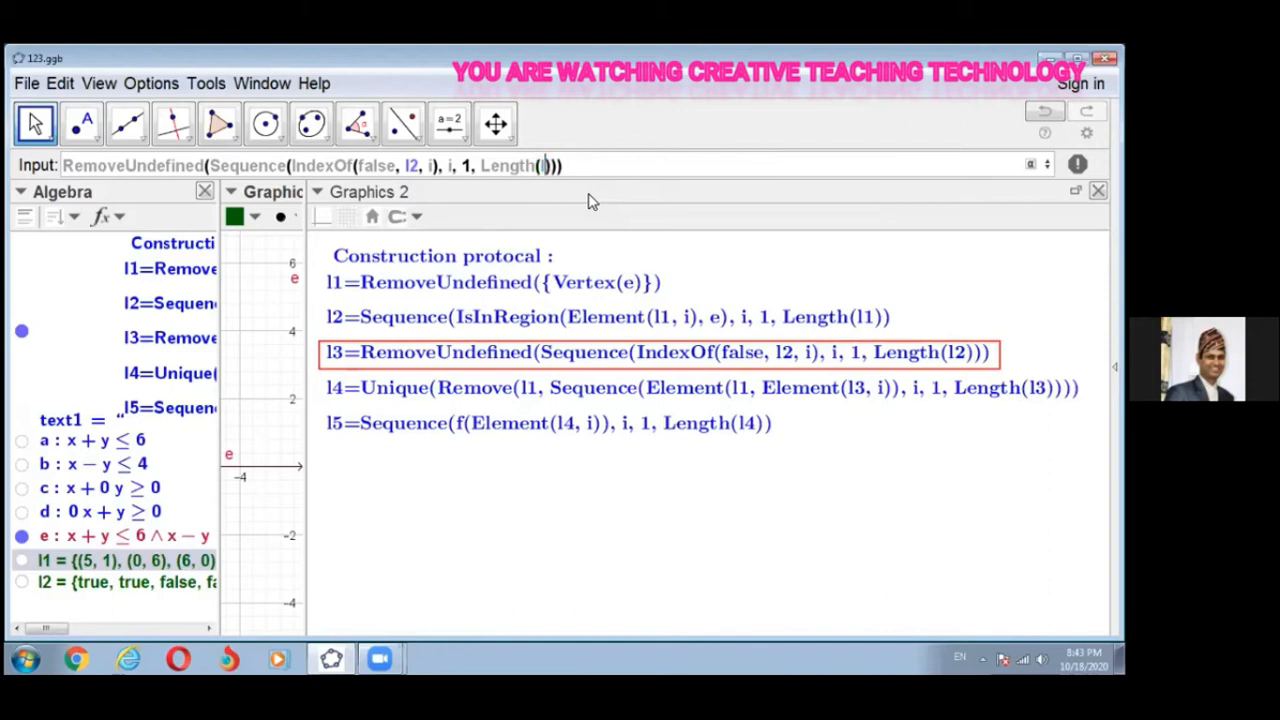
pyautogui.write('l2')
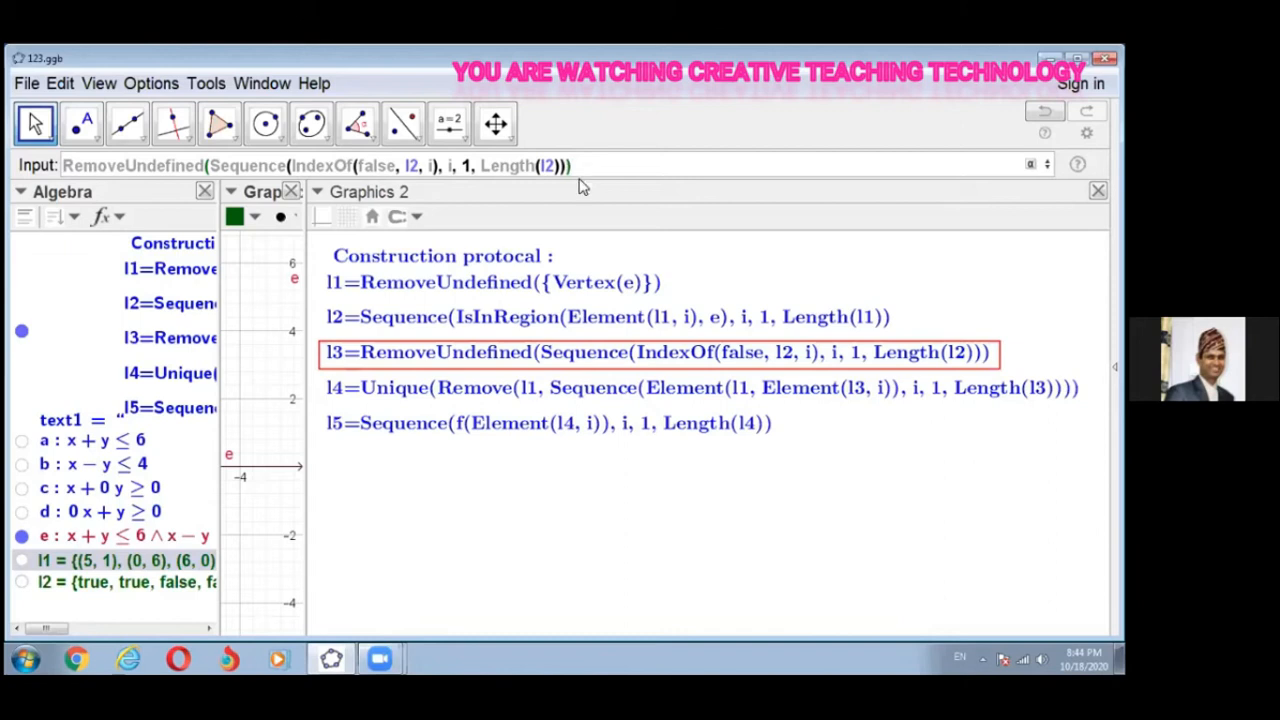
pyautogui.press('Return')
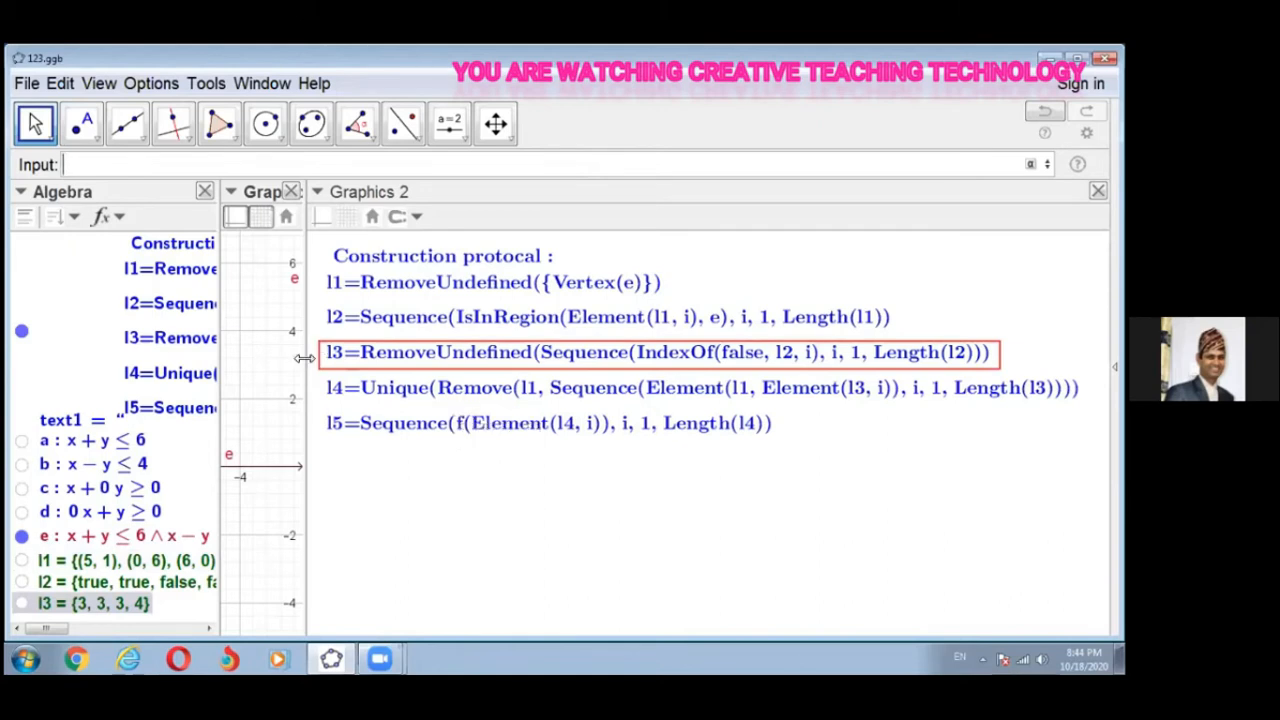
pyautogui.moveTo(304, 358); pyautogui.dragTo(398, 364)
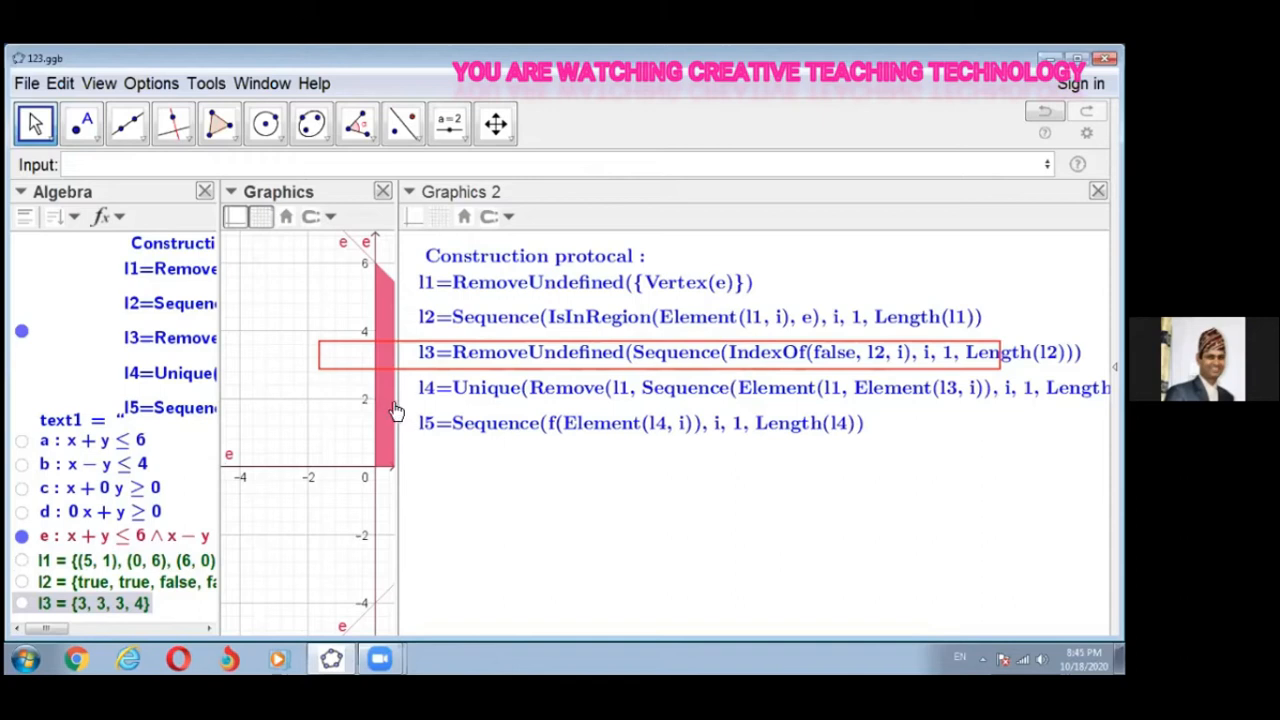
pyautogui.moveTo(392, 404); pyautogui.dragTo(299, 392)
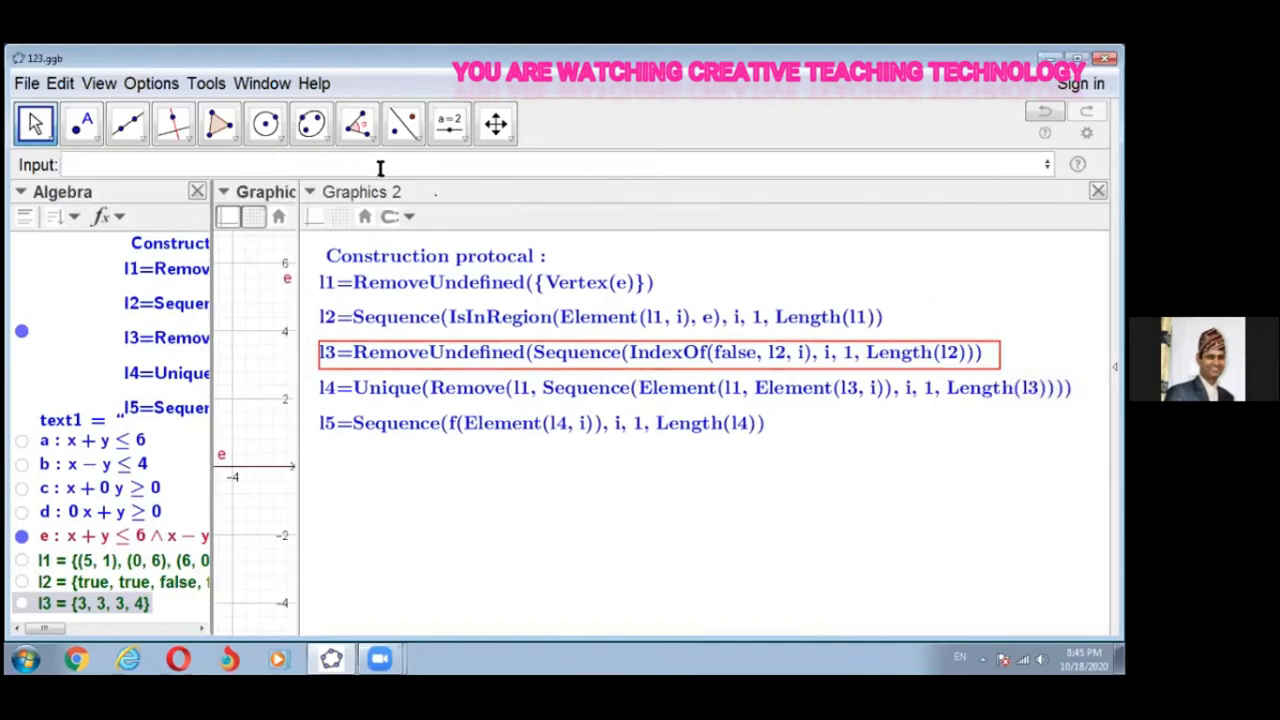
pyautogui.click(103, 166)
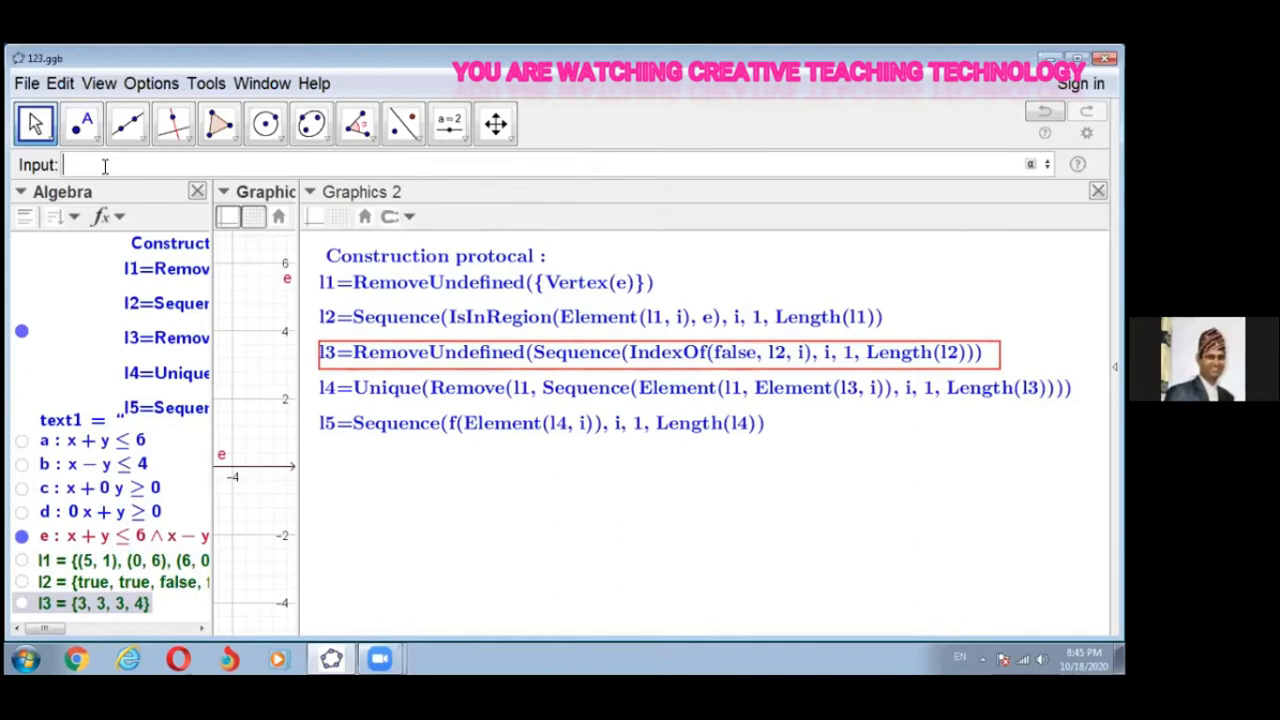
pyautogui.press('Escape')
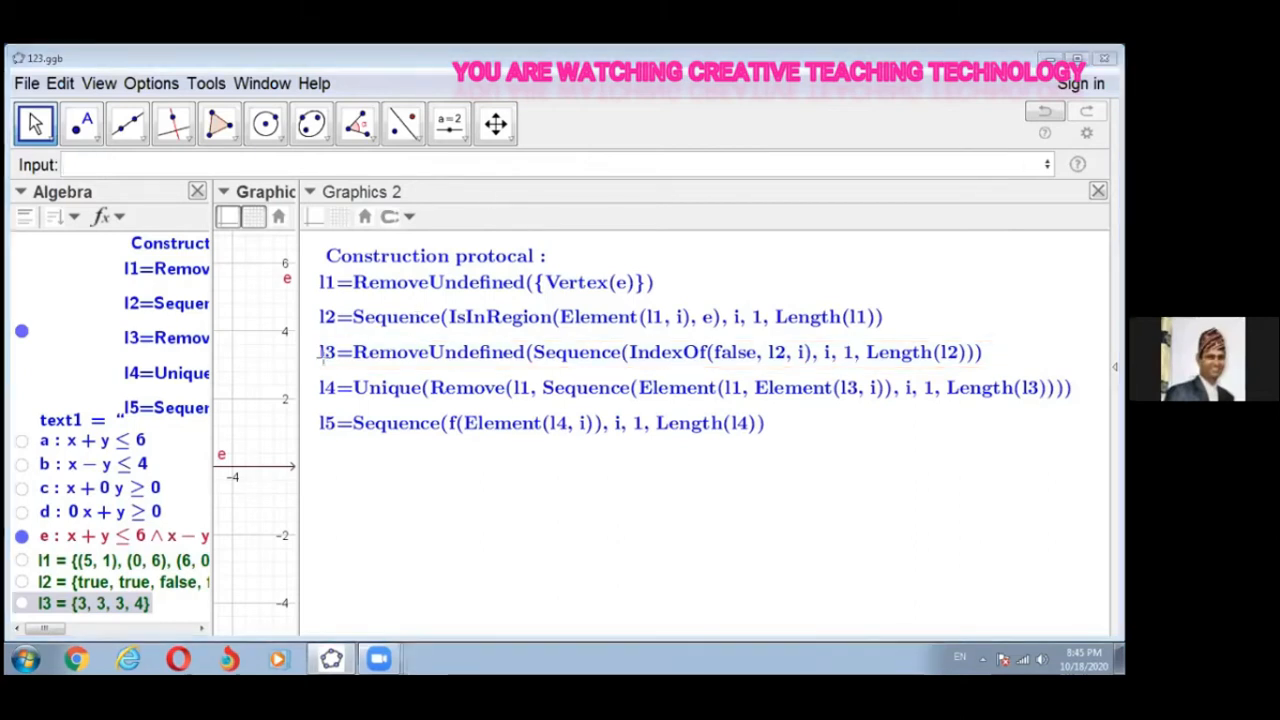
# Step: Begin the l4 formula with the Unique command and nest the two-list Remove command inside it
pyautogui.moveTo(314, 378)
pyautogui.mouseDown()
pyautogui.moveTo(748, 420)
pyautogui.moveTo(1090, 407)
pyautogui.mouseUp()
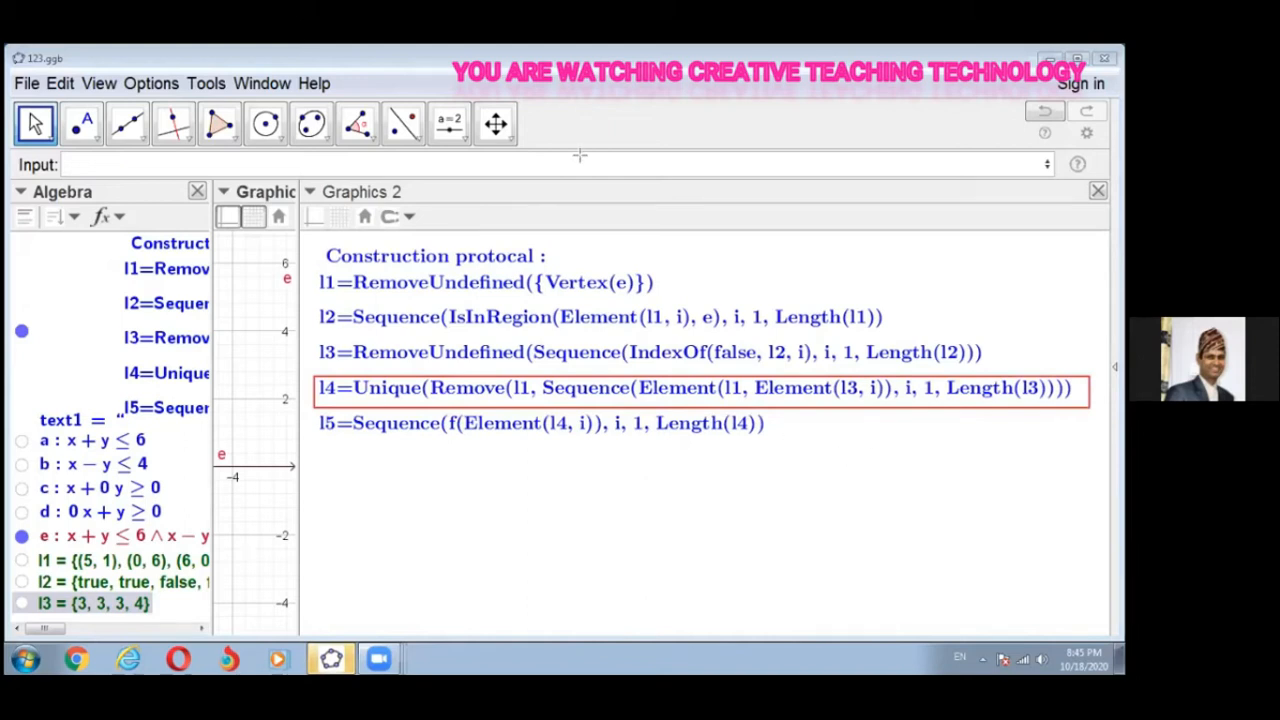
pyautogui.click(101, 167)
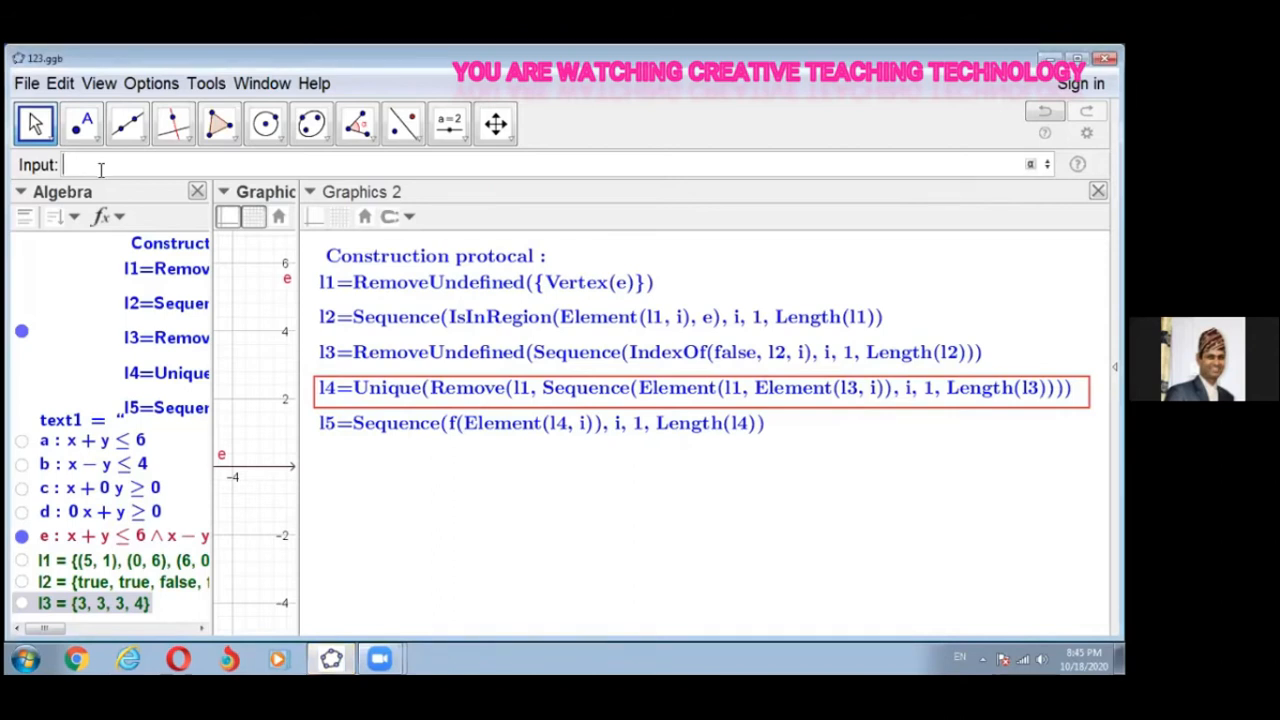
pyautogui.write('Uniq')
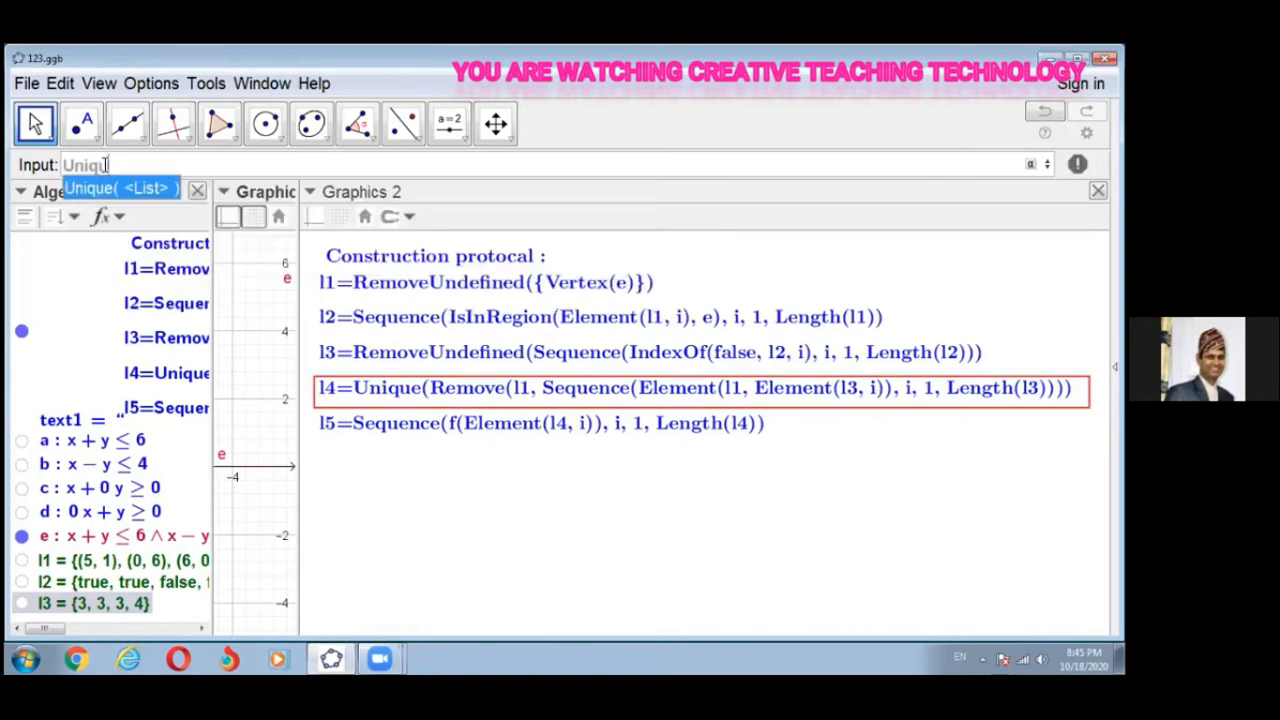
pyautogui.write('u')
pyautogui.press('Return')
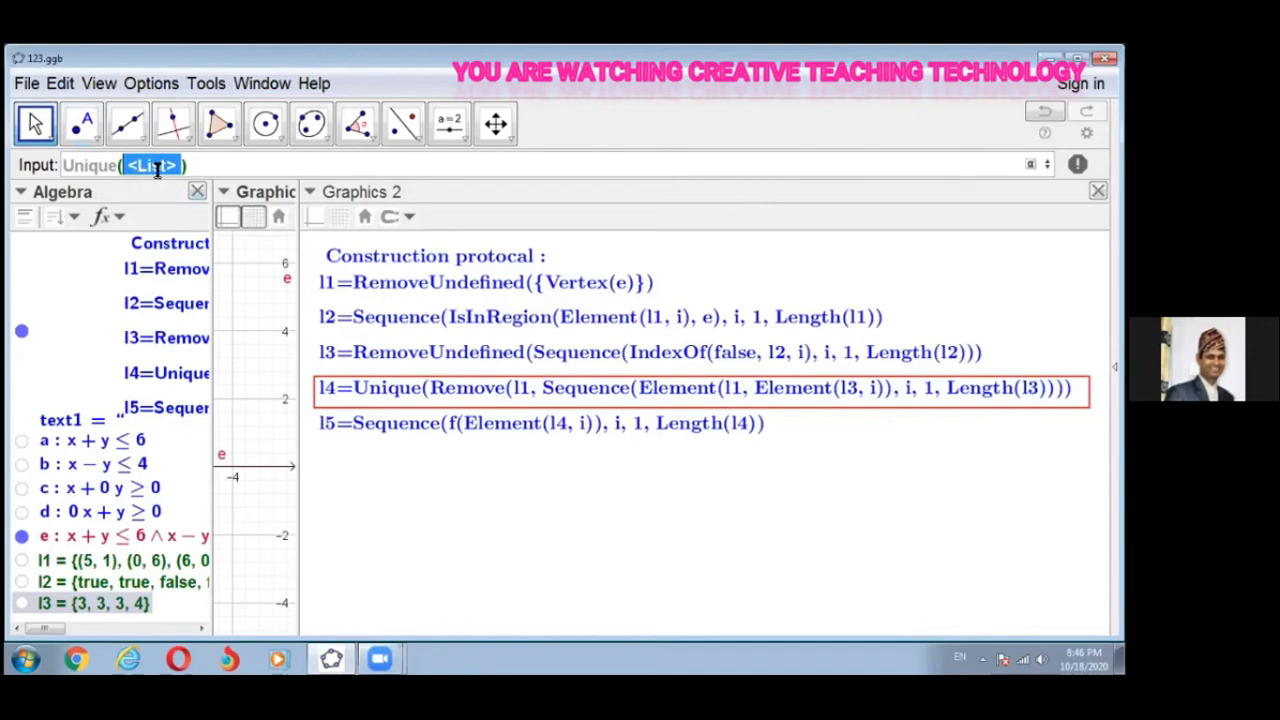
pyautogui.press('BackSpace')
pyautogui.write('Rem')
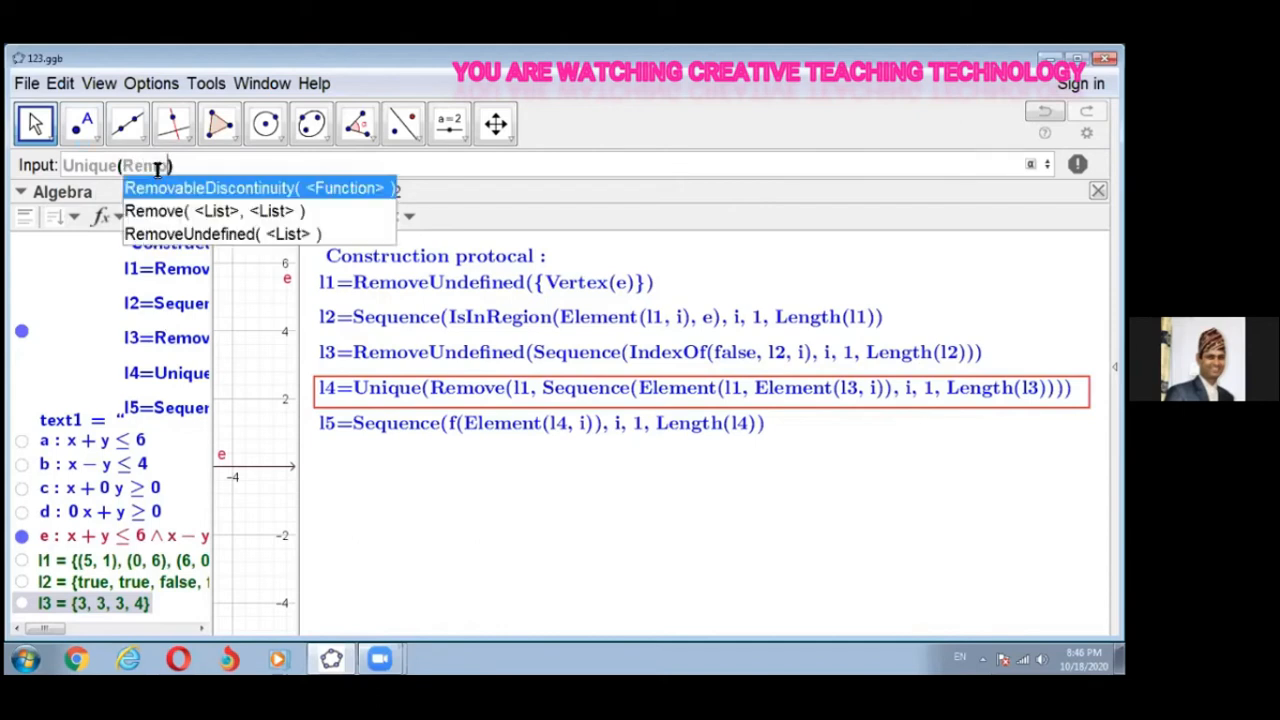
pyautogui.write('ove')
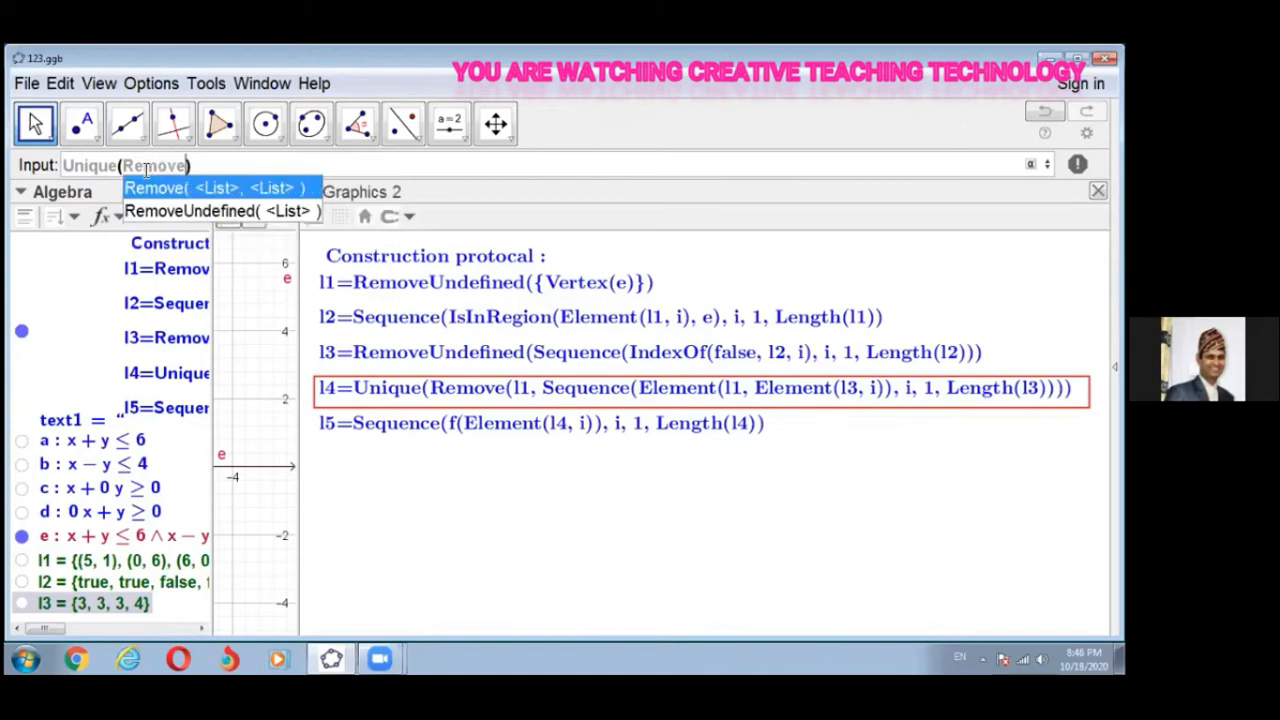
pyautogui.click(180, 191)
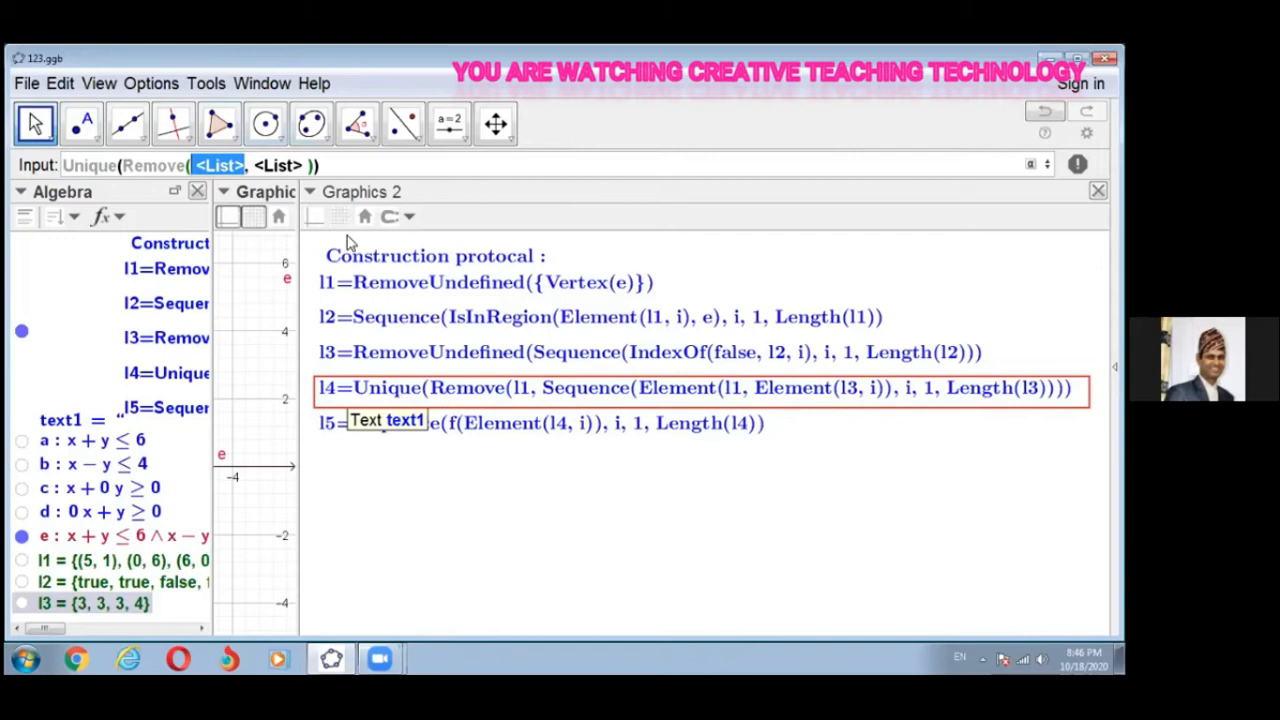
# Step: Set l1 as the first list of Remove and nest a Sequence with expression, variable, start and end value as its second list
pyautogui.write('l1')
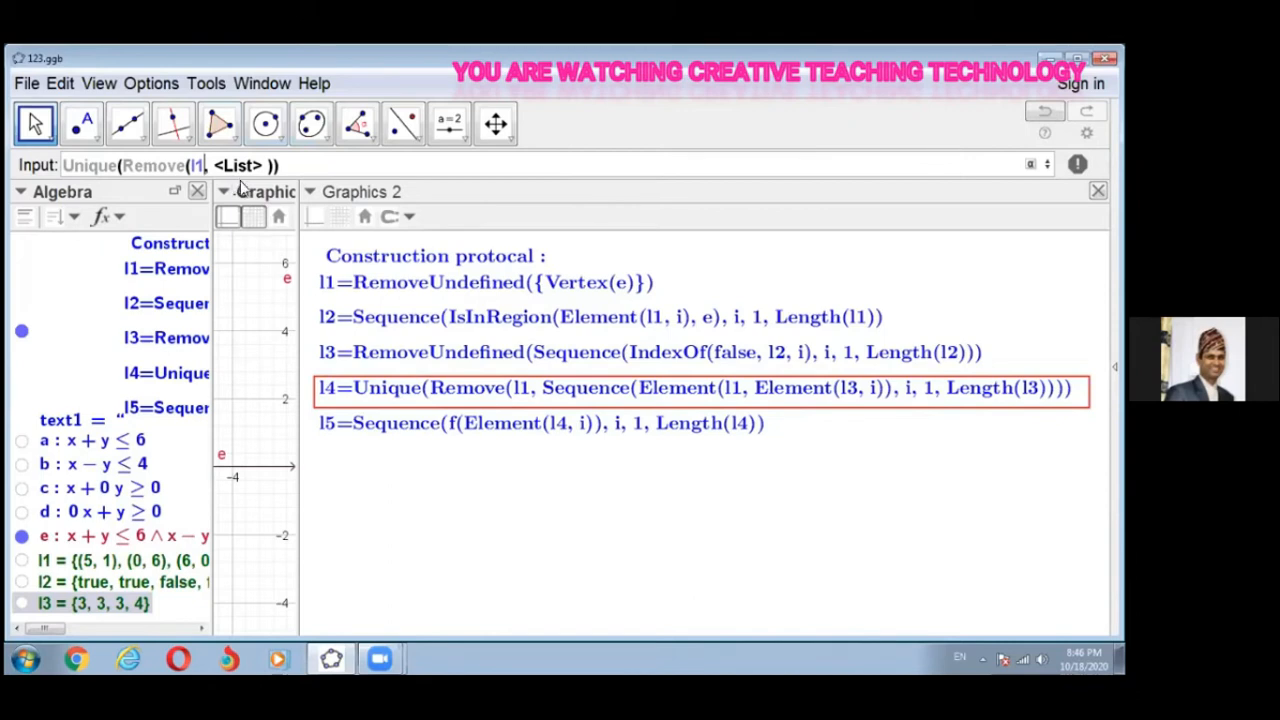
pyautogui.press('Tab')
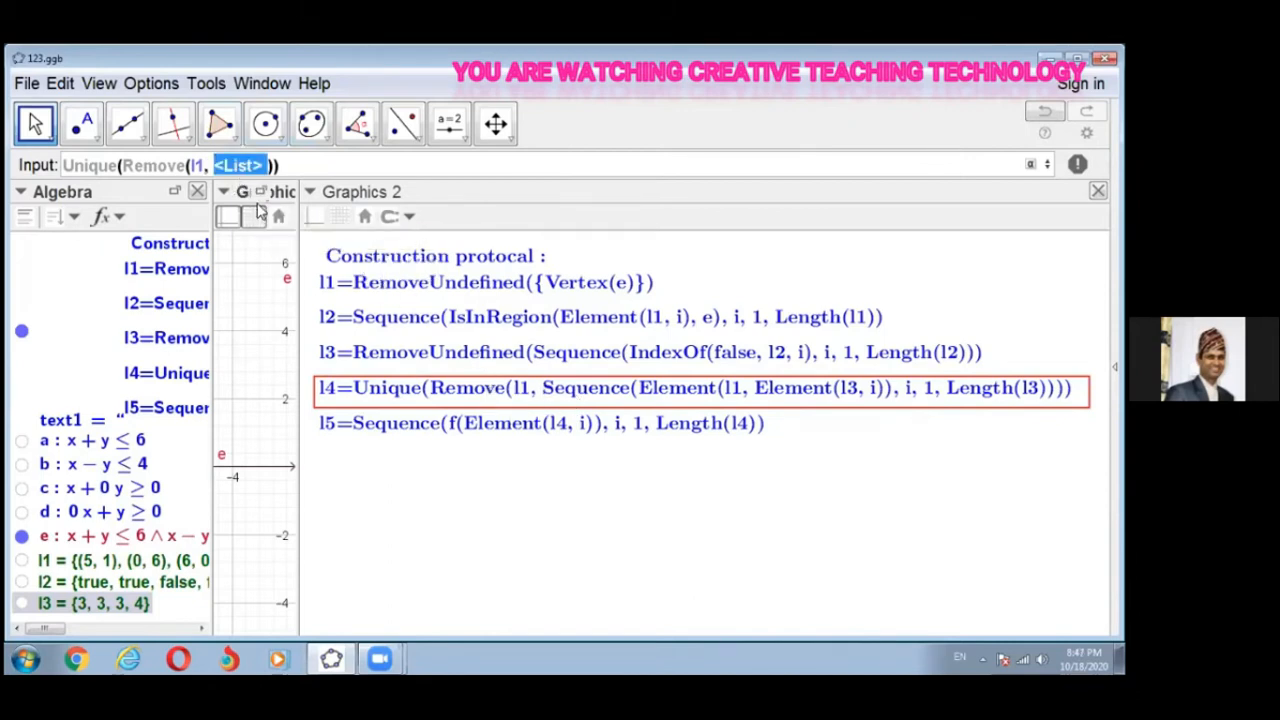
pyautogui.write('Seq')
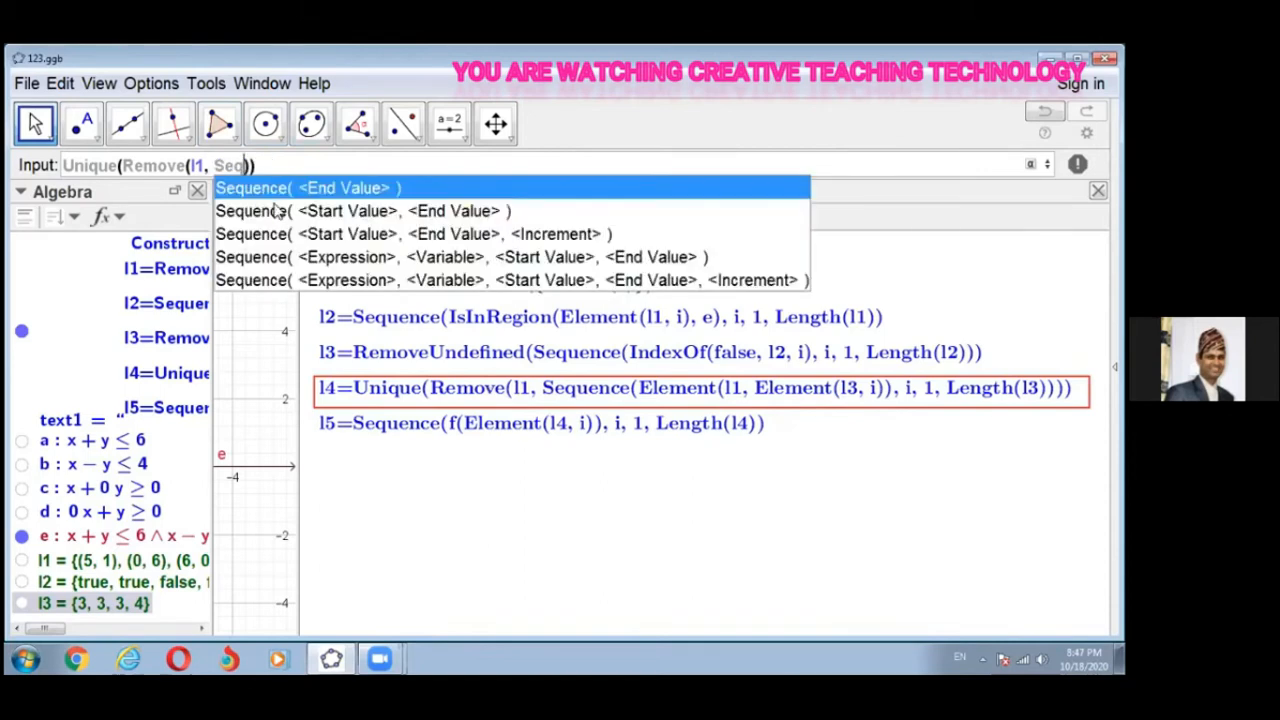
pyautogui.click(310, 257)
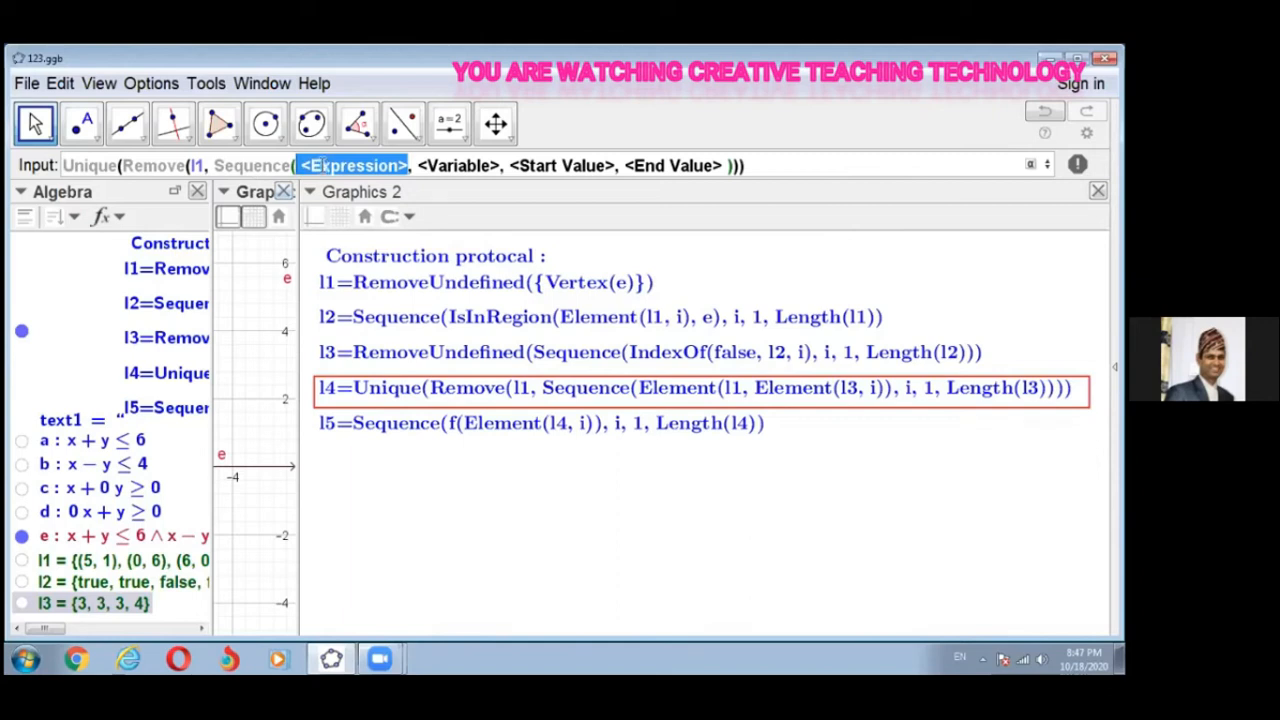
# Step: Fill the Sequence expression with the Element command for a list and position, using l1 as the list
pyautogui.write('Eleme')
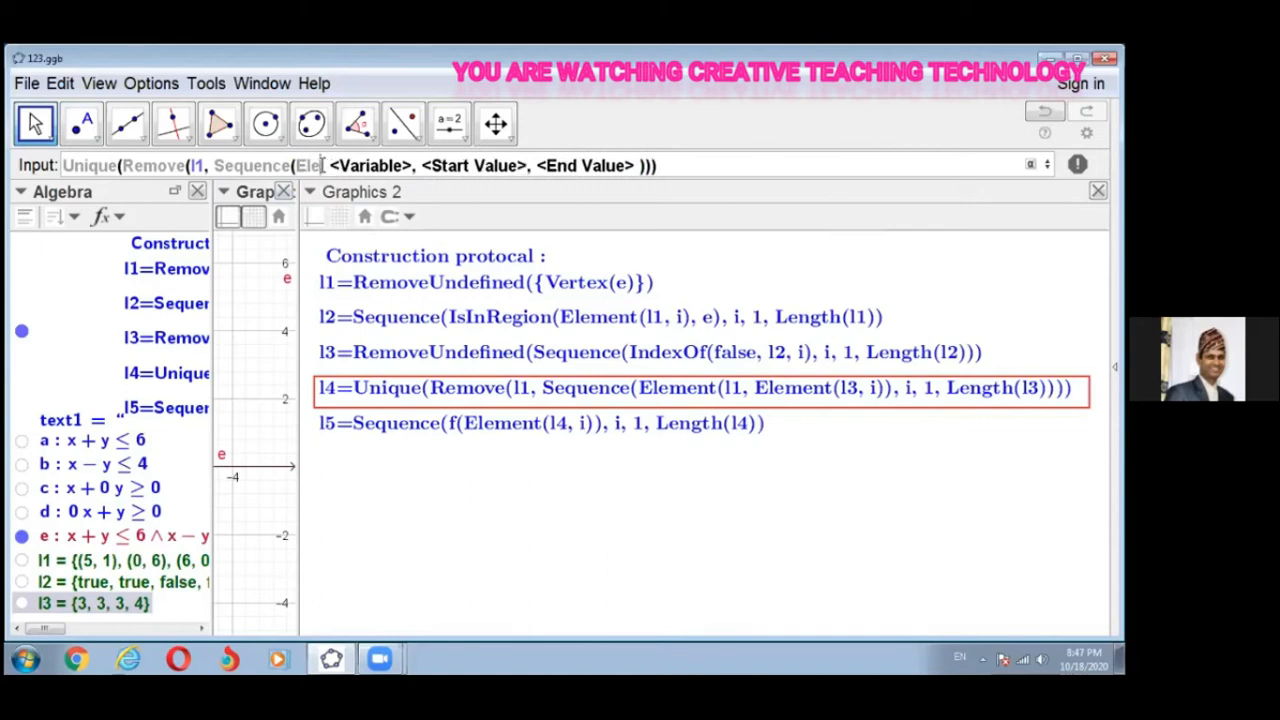
pyautogui.write('n')
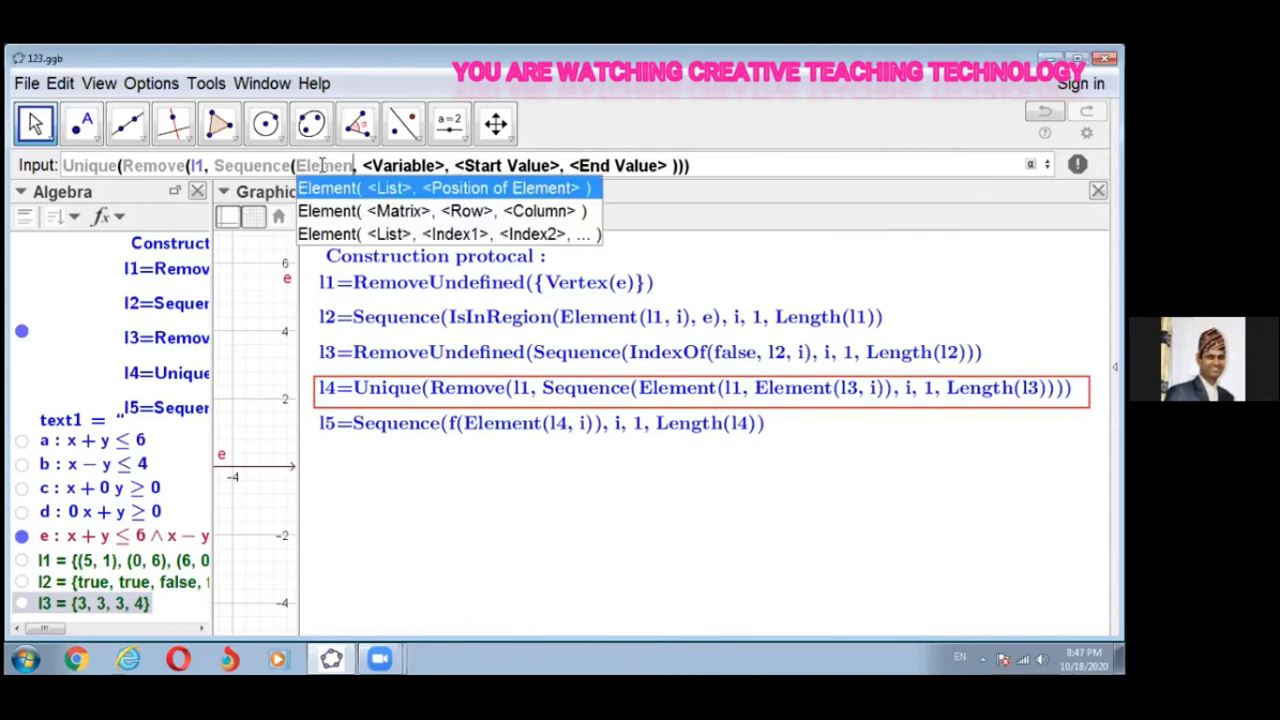
pyautogui.click(375, 188)
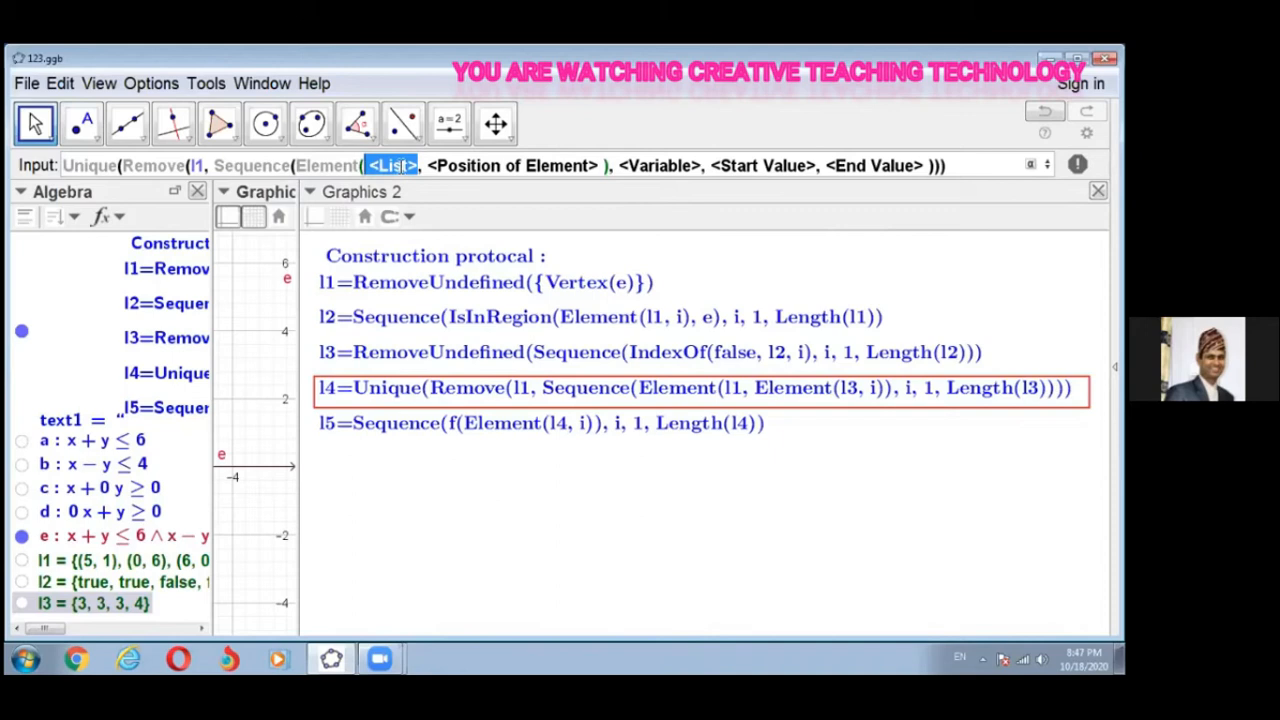
pyautogui.write('l')
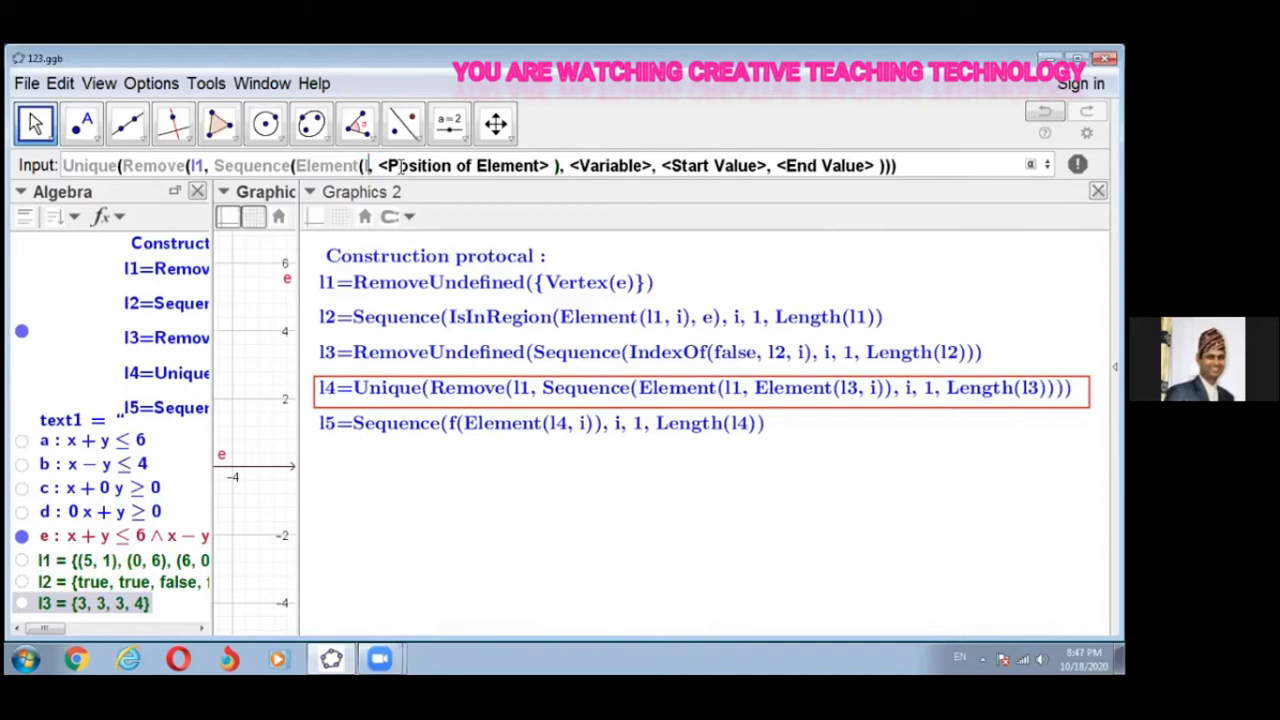
pyautogui.write('1')
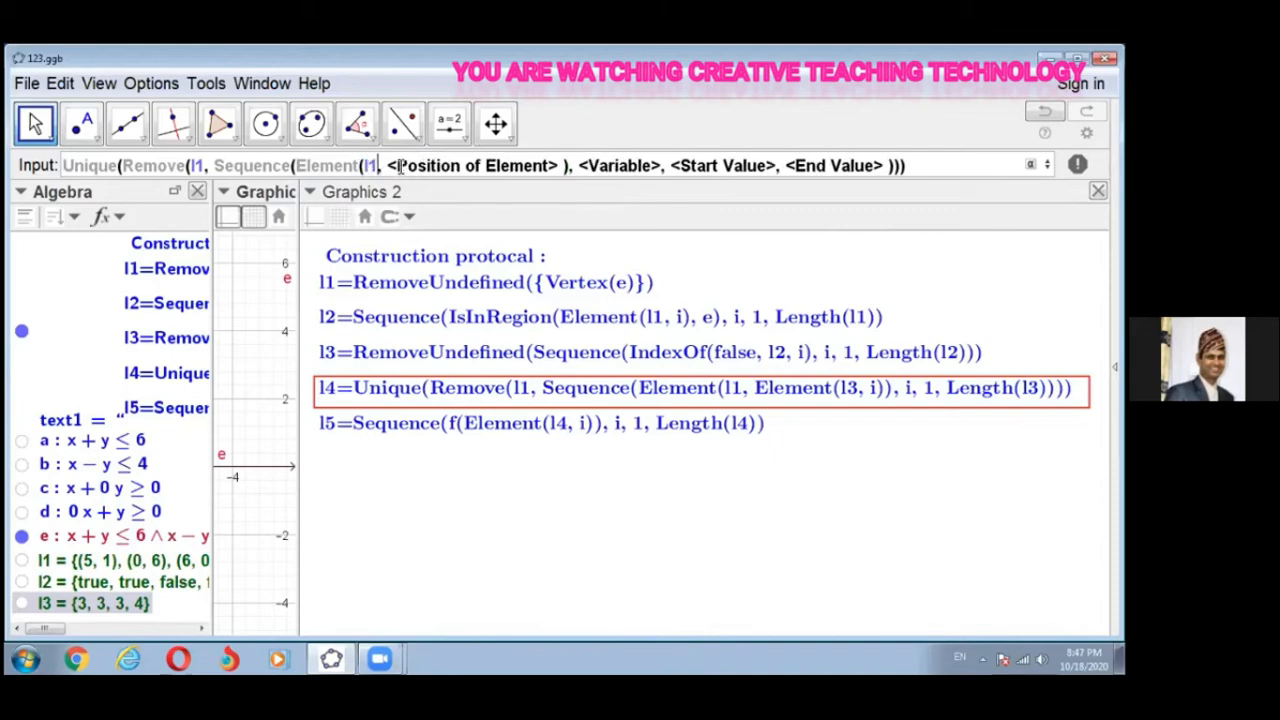
# Step: Set the position within the l1 Element command to a nested Element(l3, i)
pyautogui.click(400, 166)
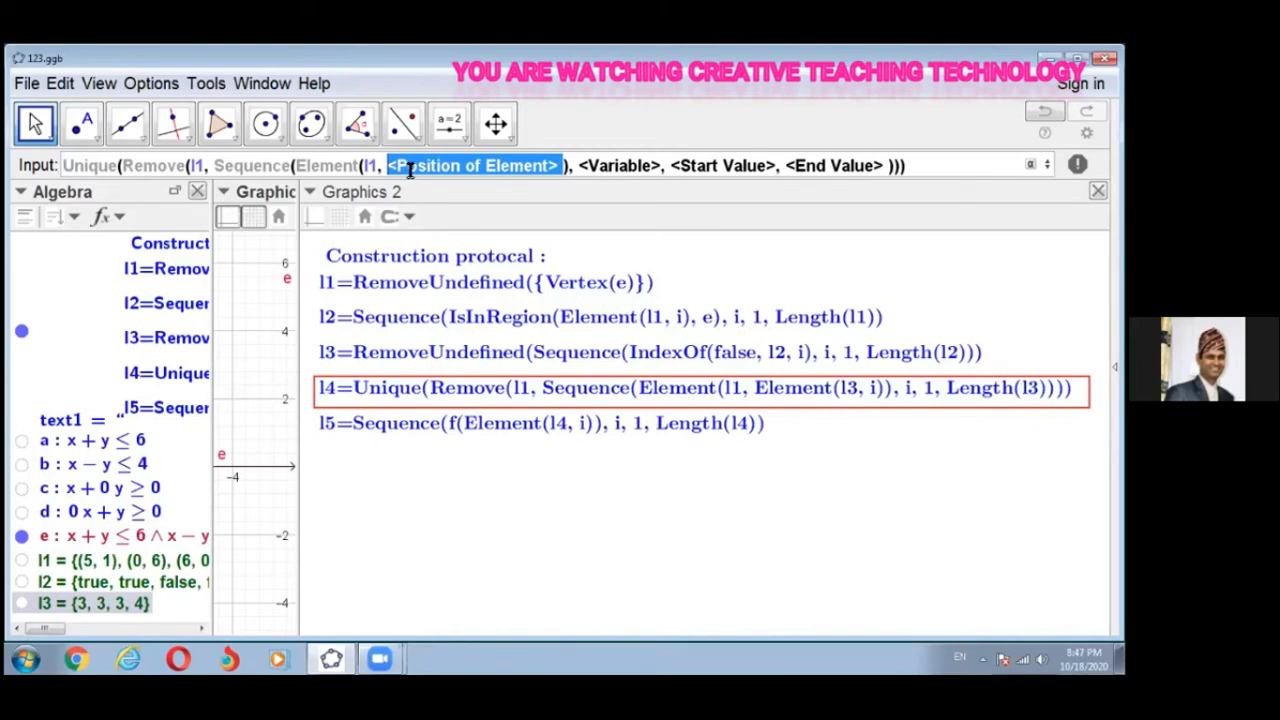
pyautogui.write('Eleme')
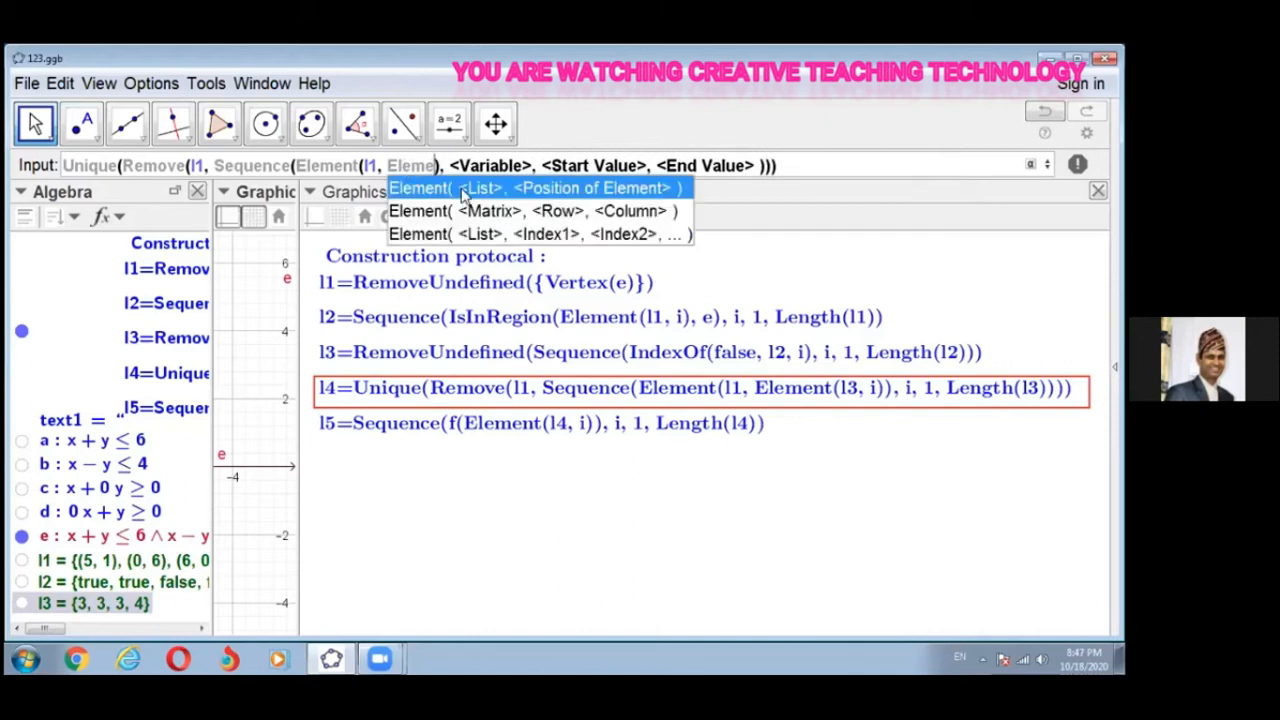
pyautogui.click(463, 189)
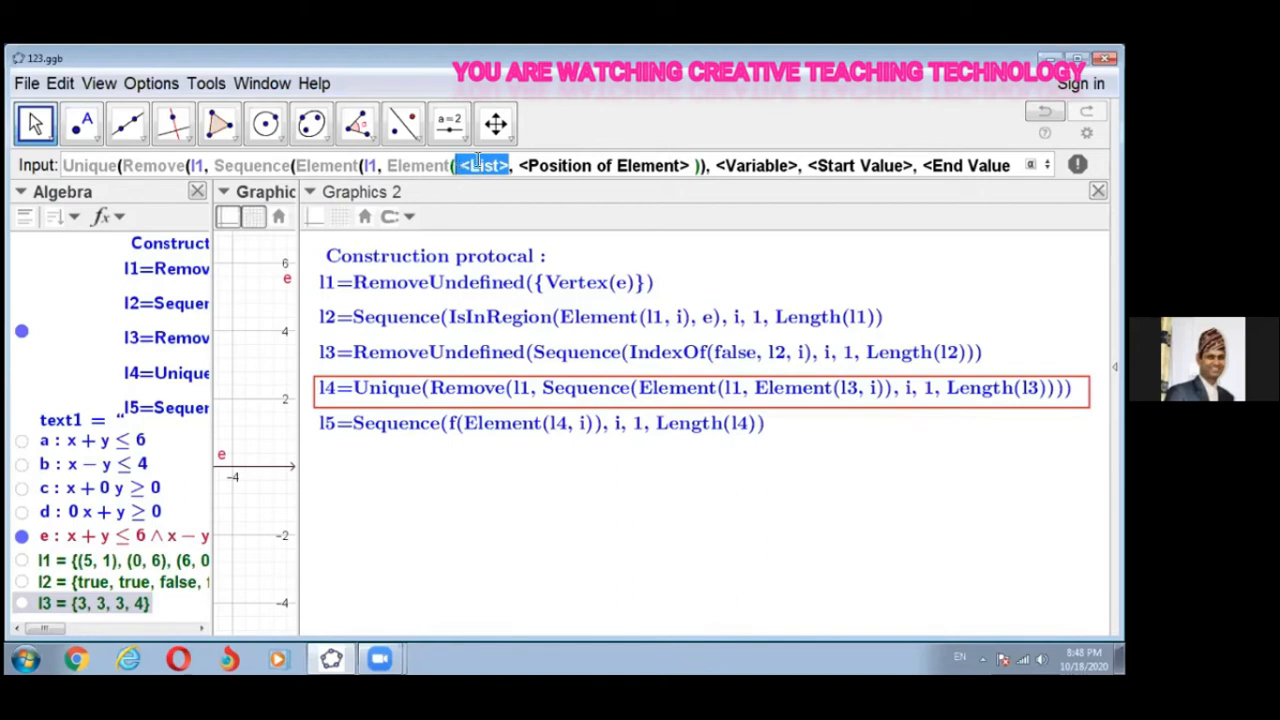
pyautogui.write('l3')
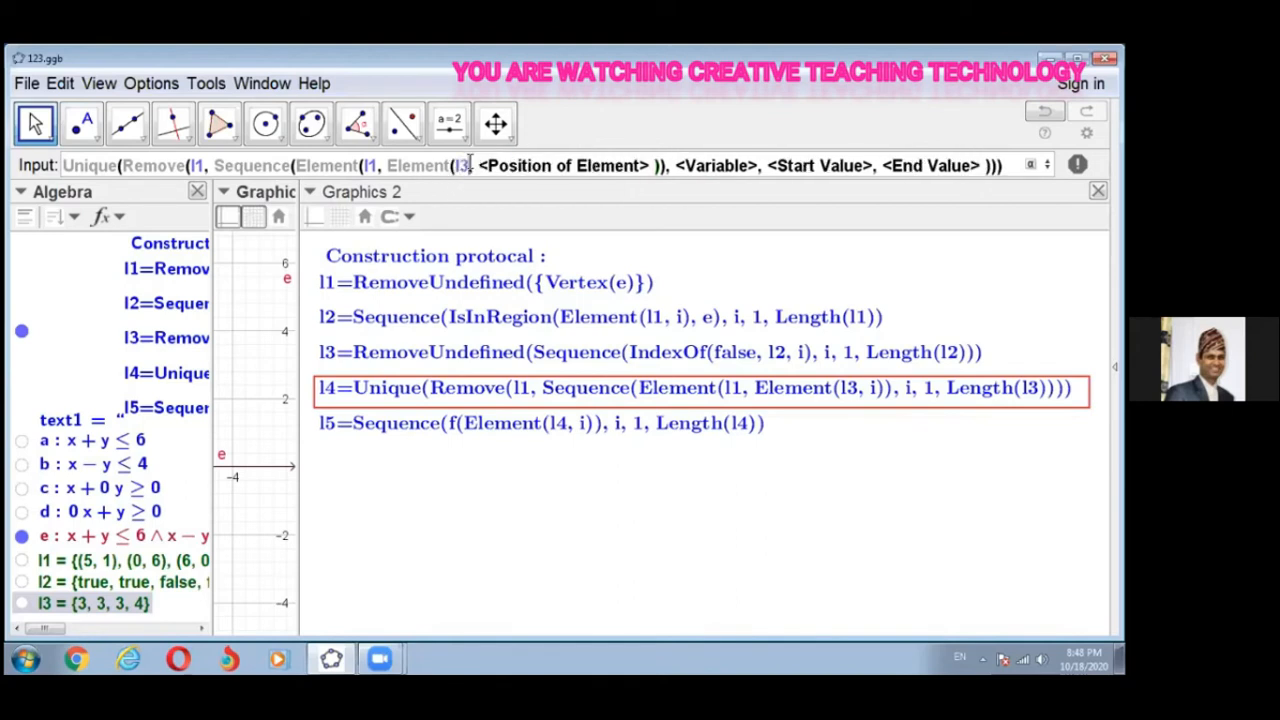
pyautogui.press('Tab')
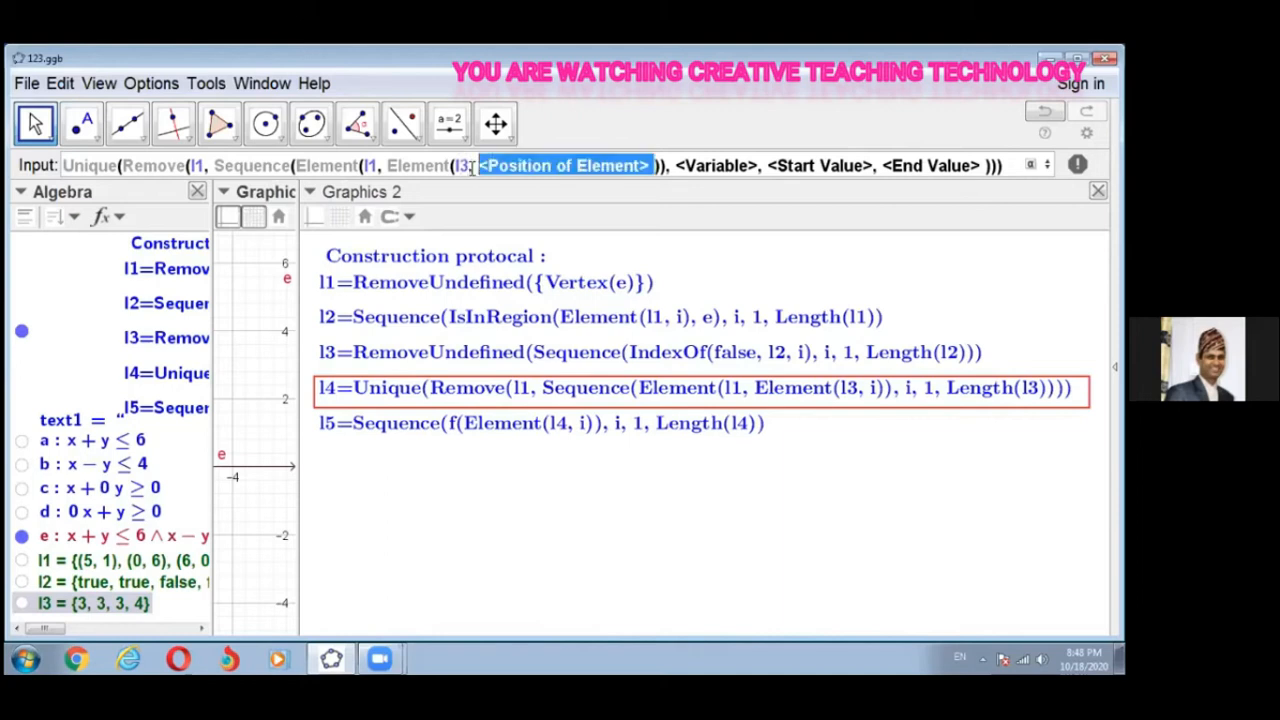
pyautogui.write('i')
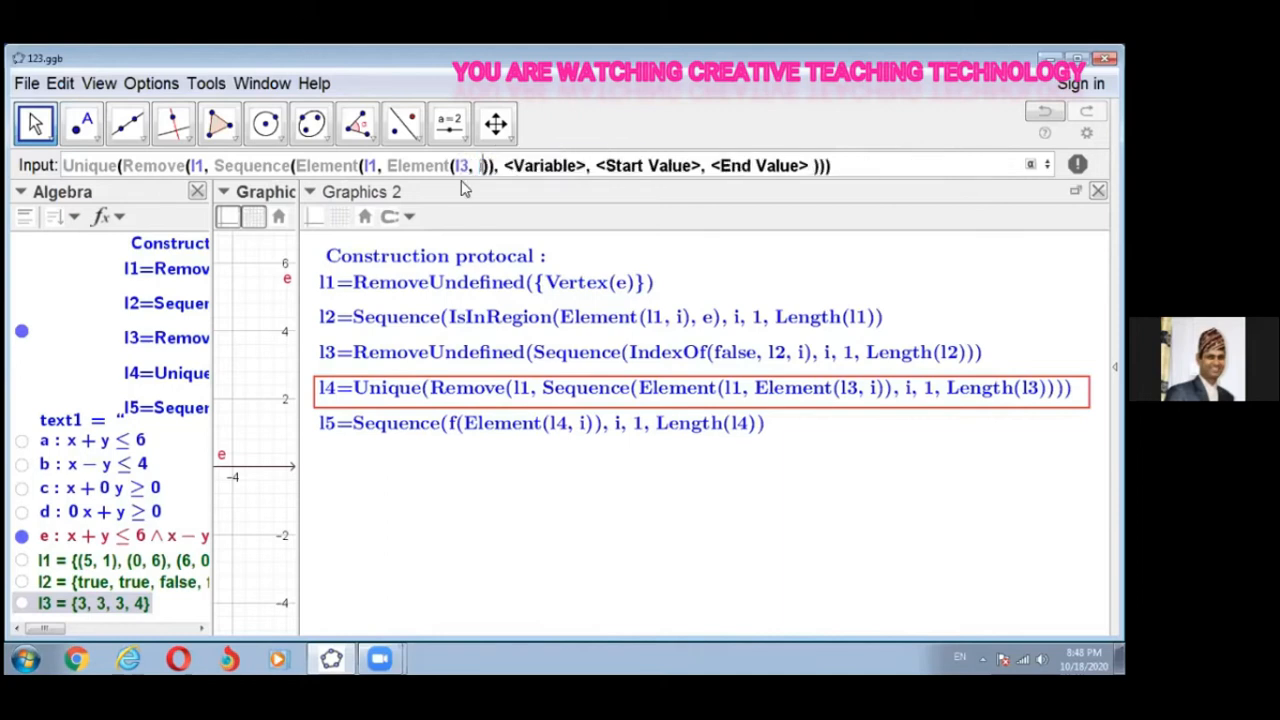
# Step: Complete the Sequence with variable i, start value 1 and end value Length(l3), and create list l4
pyautogui.press('Tab')
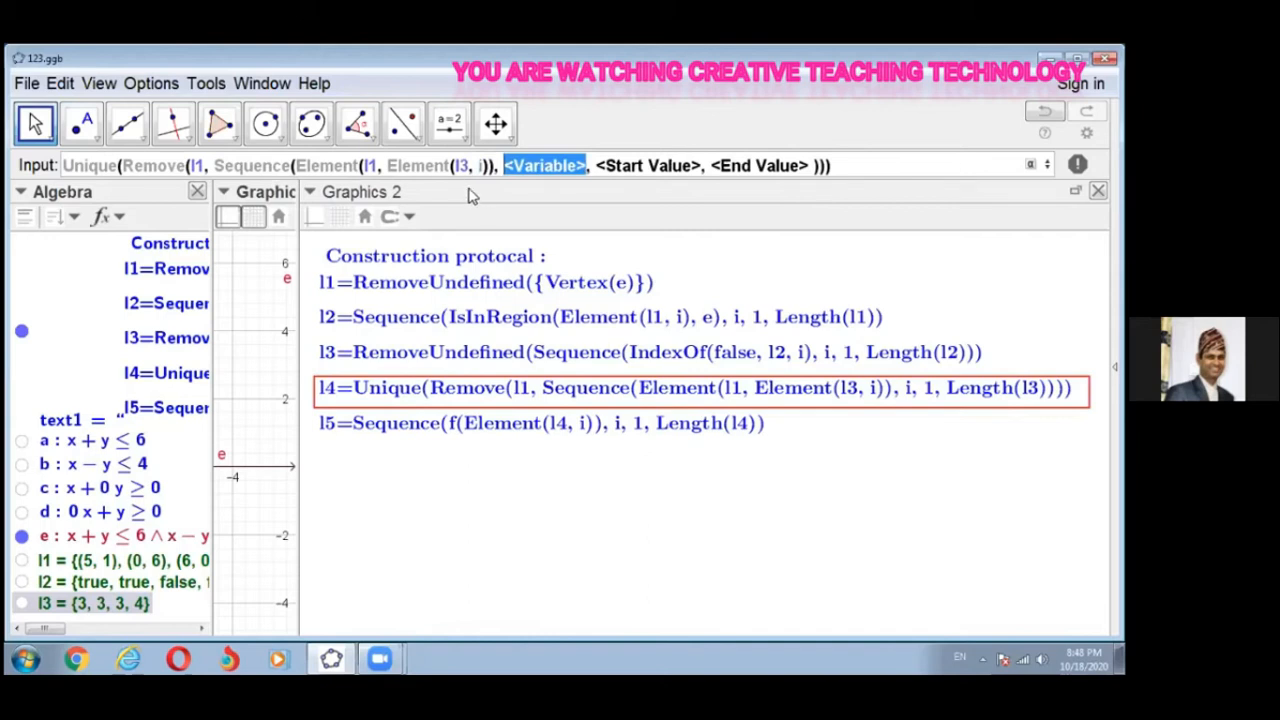
pyautogui.write('i')
pyautogui.press('Tab')
pyautogui.write('1')
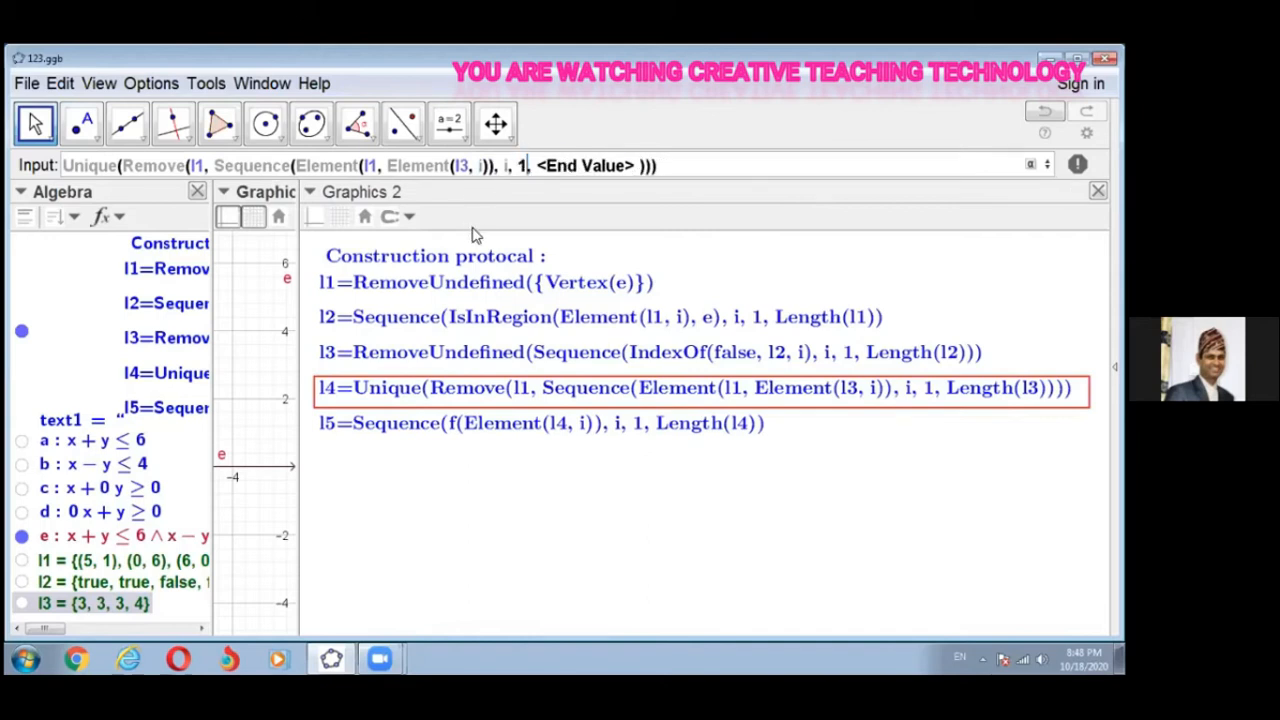
pyautogui.press('Tab')
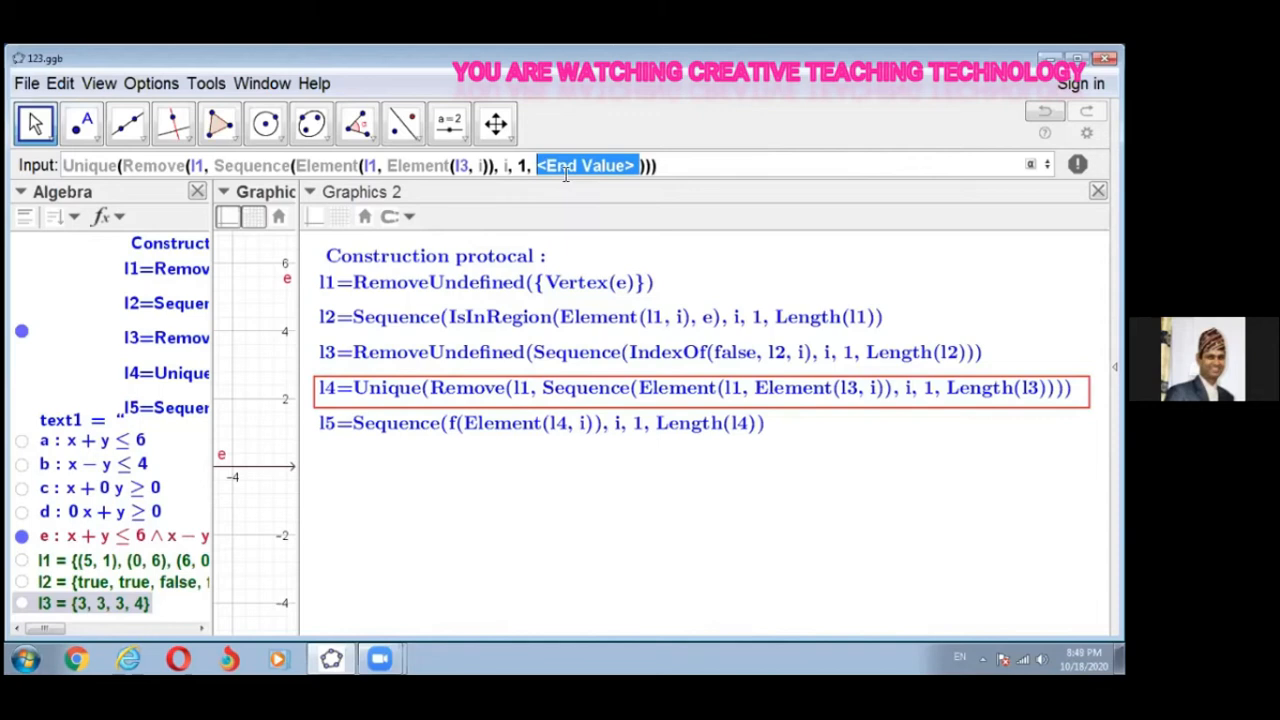
pyautogui.write('Lengt')
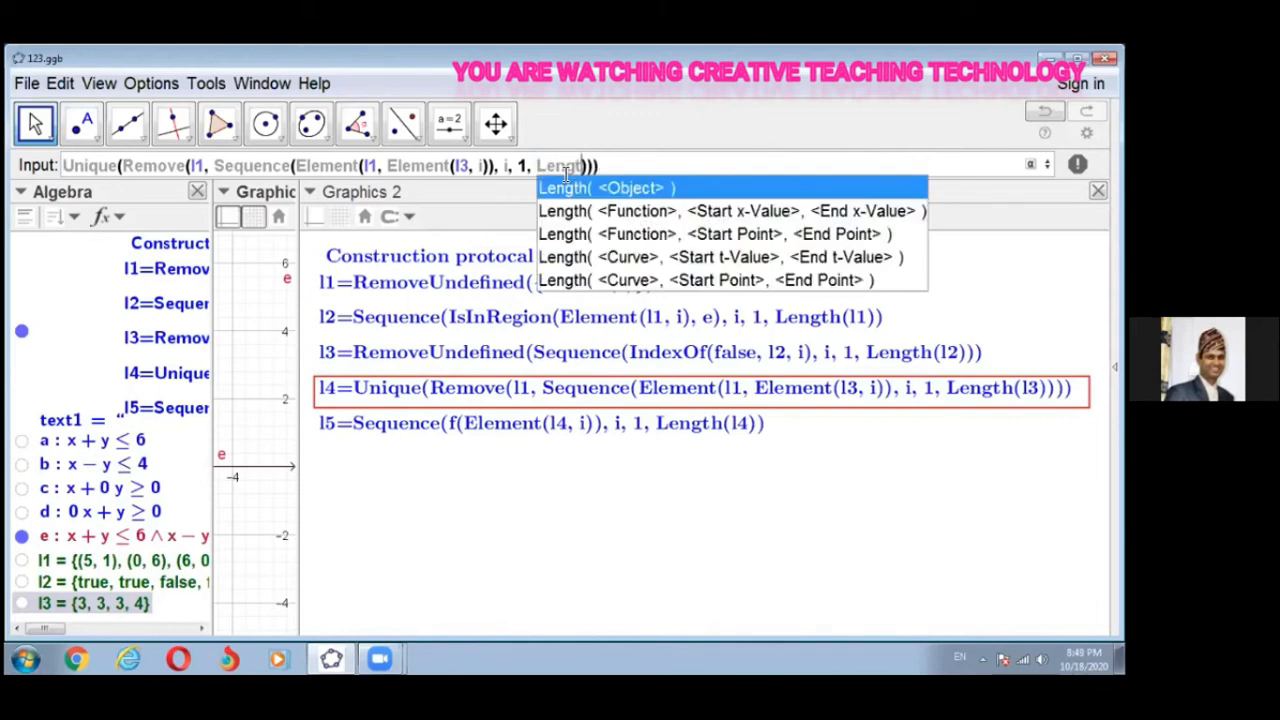
pyautogui.press('Return')
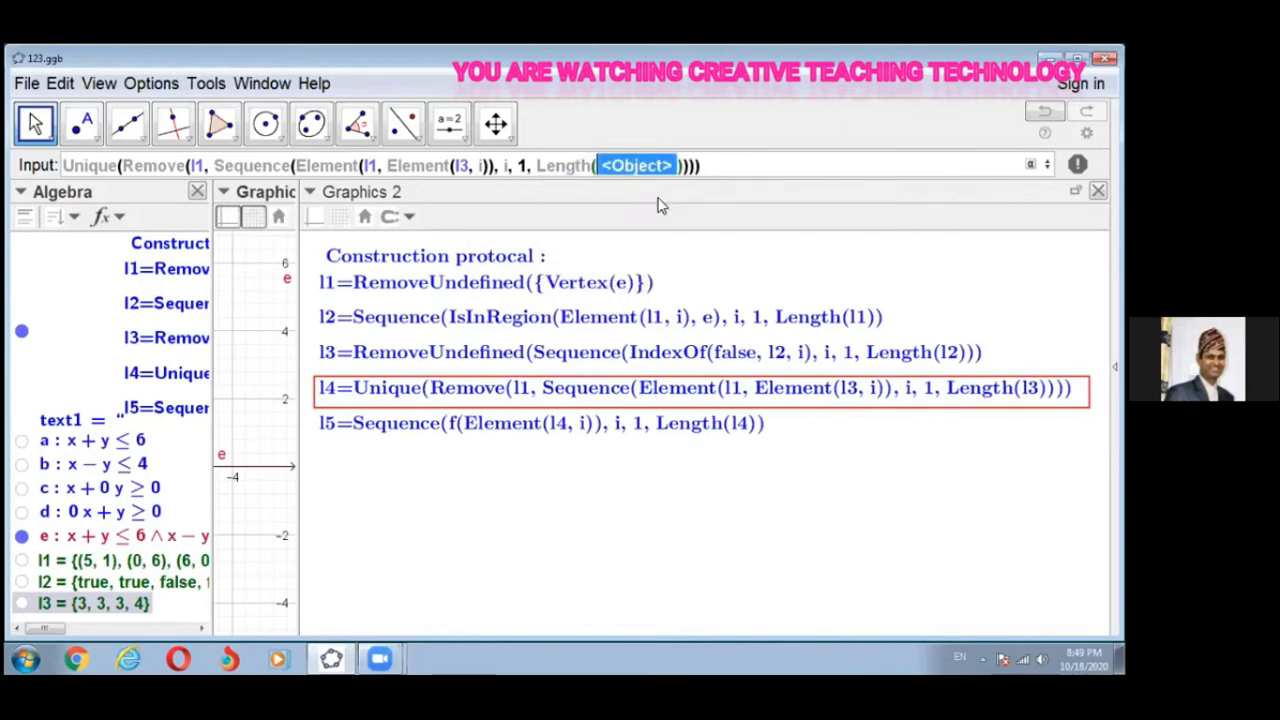
pyautogui.write('l3')
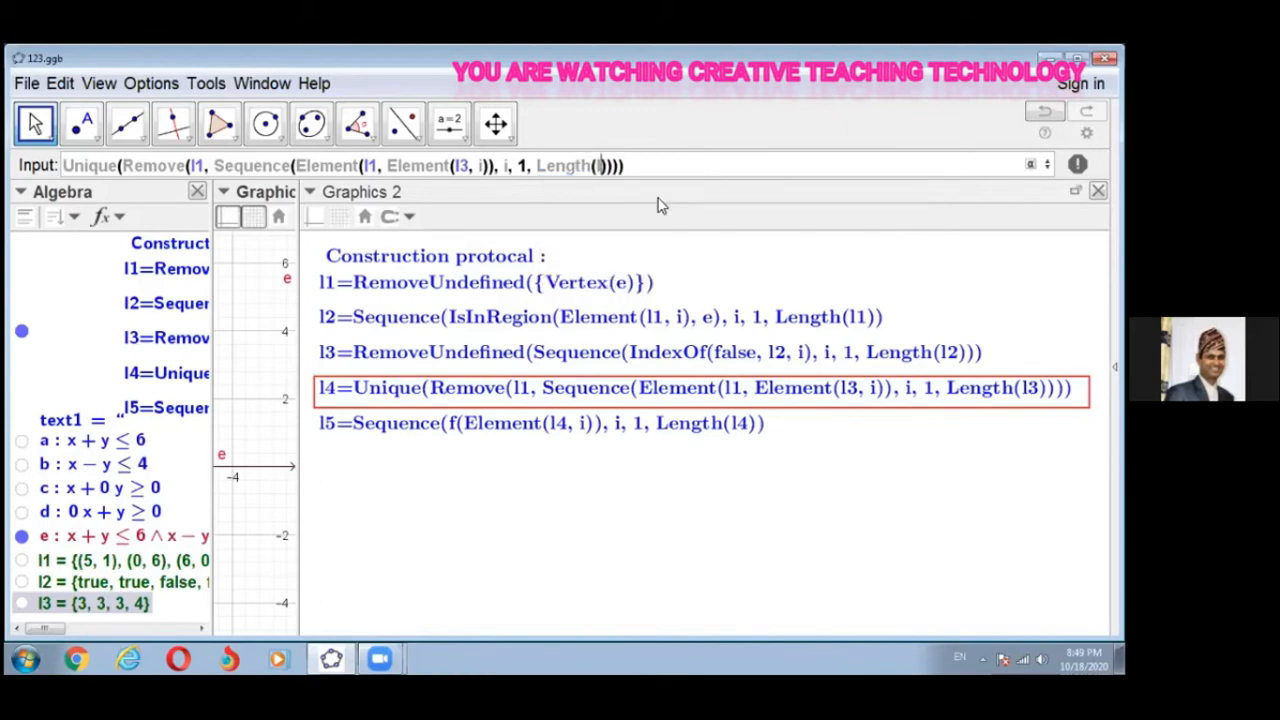
pyautogui.click(654, 161)
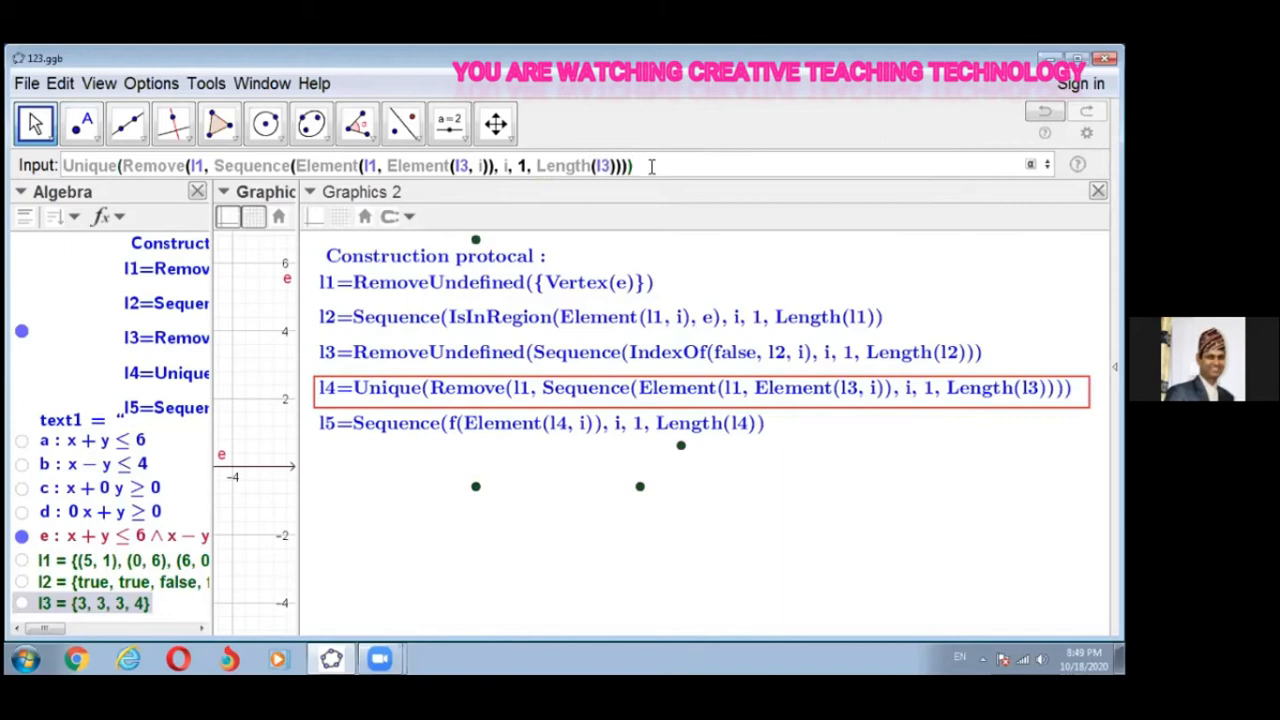
pyautogui.press('Return')
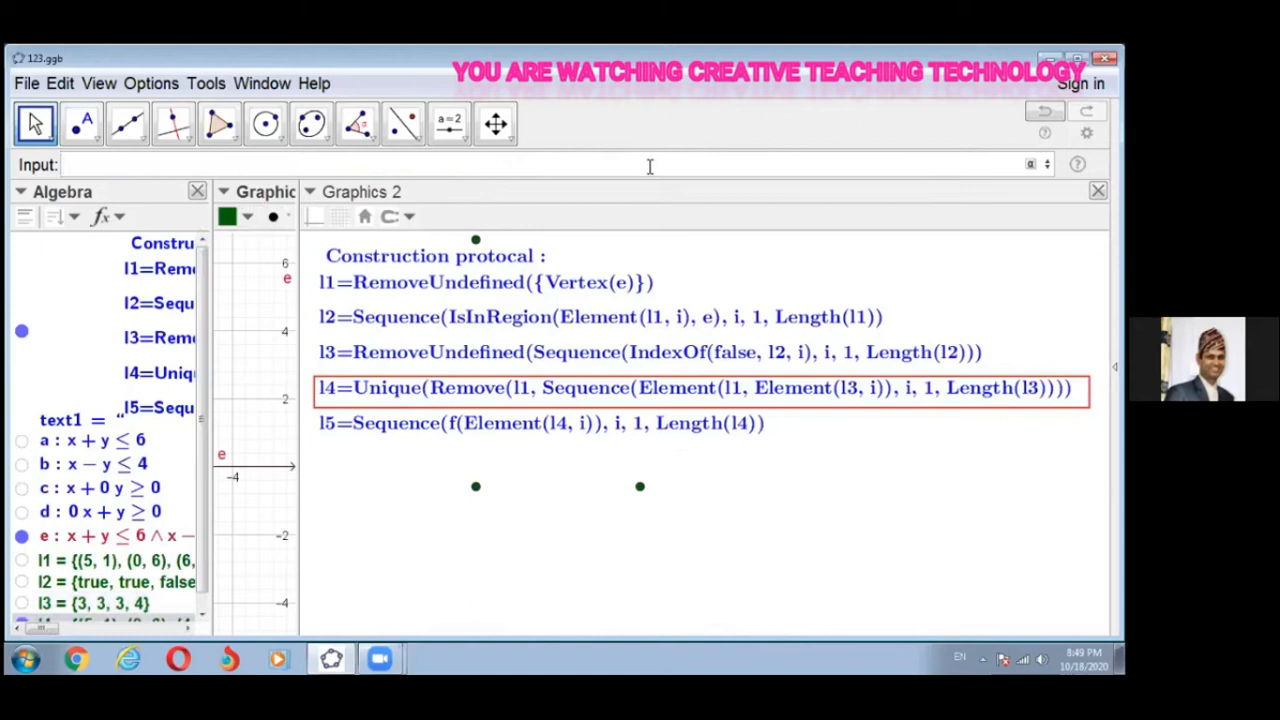
# Step: Widen Graphics to show the whole feasible region, and show then hide the l1 points to compare them with l4
pyautogui.moveTo(298, 435); pyautogui.dragTo(601, 476)
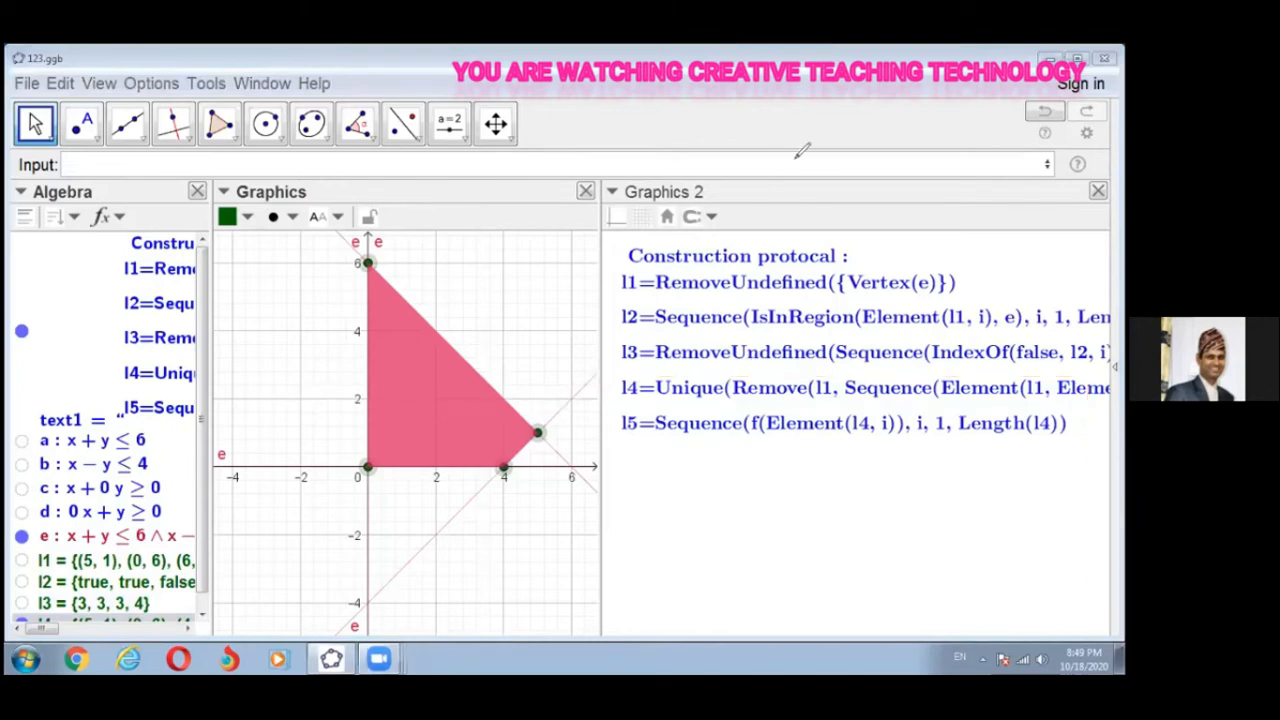
pyautogui.click(21, 561)
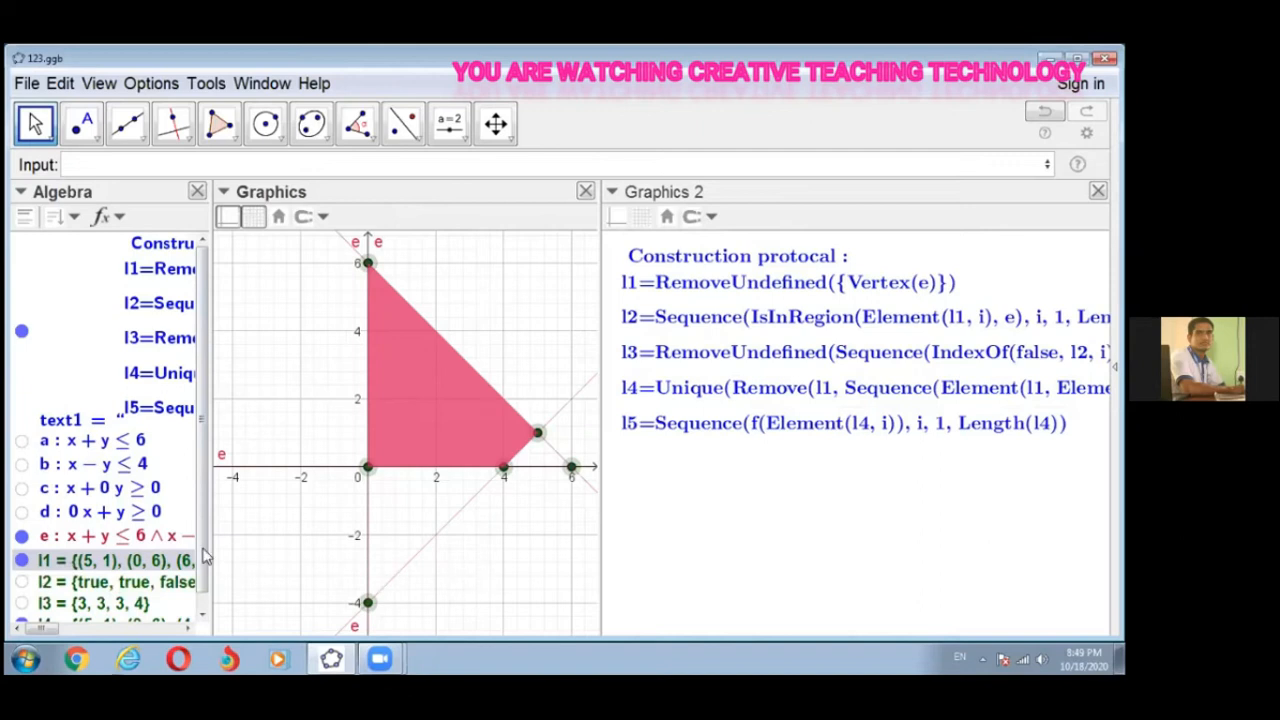
pyautogui.click(22, 561)
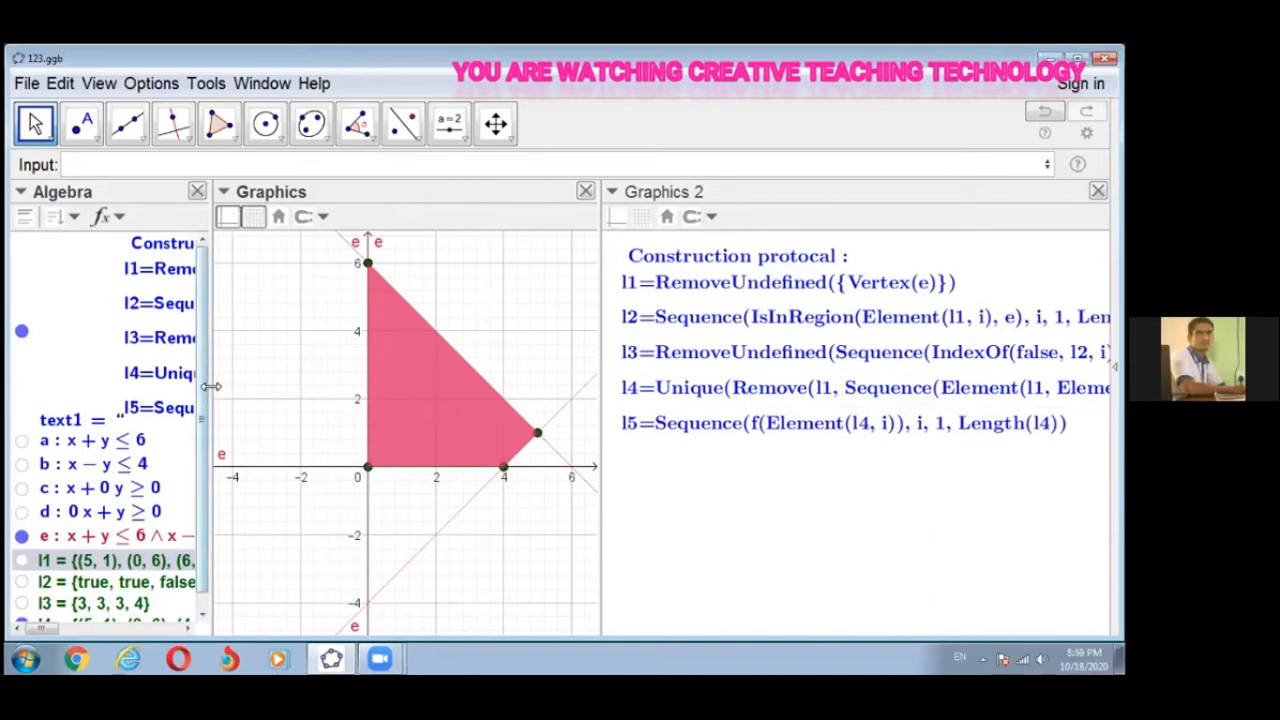
# Step: Widen the Algebra and Graphics views to read the lists, and check the l1 points against l4 by showing and hiding l1 again
pyautogui.moveTo(210, 386); pyautogui.dragTo(336, 398)
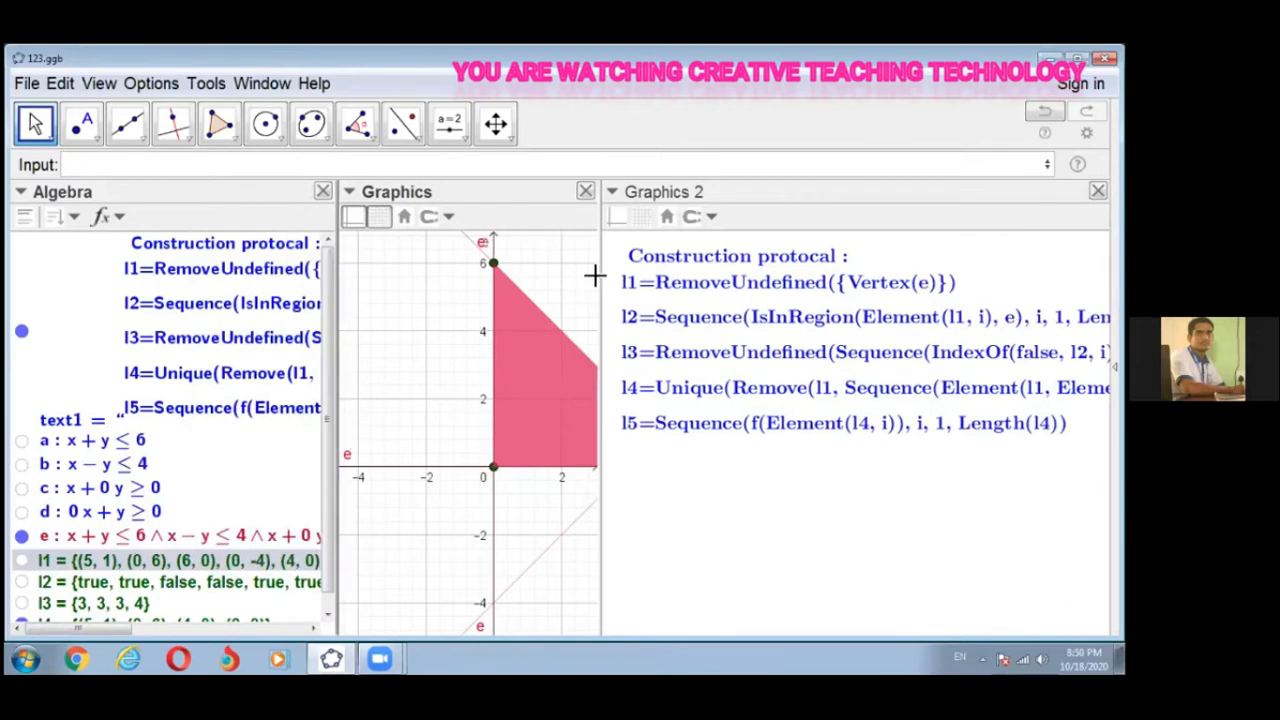
pyautogui.moveTo(600, 291); pyautogui.dragTo(761, 310)
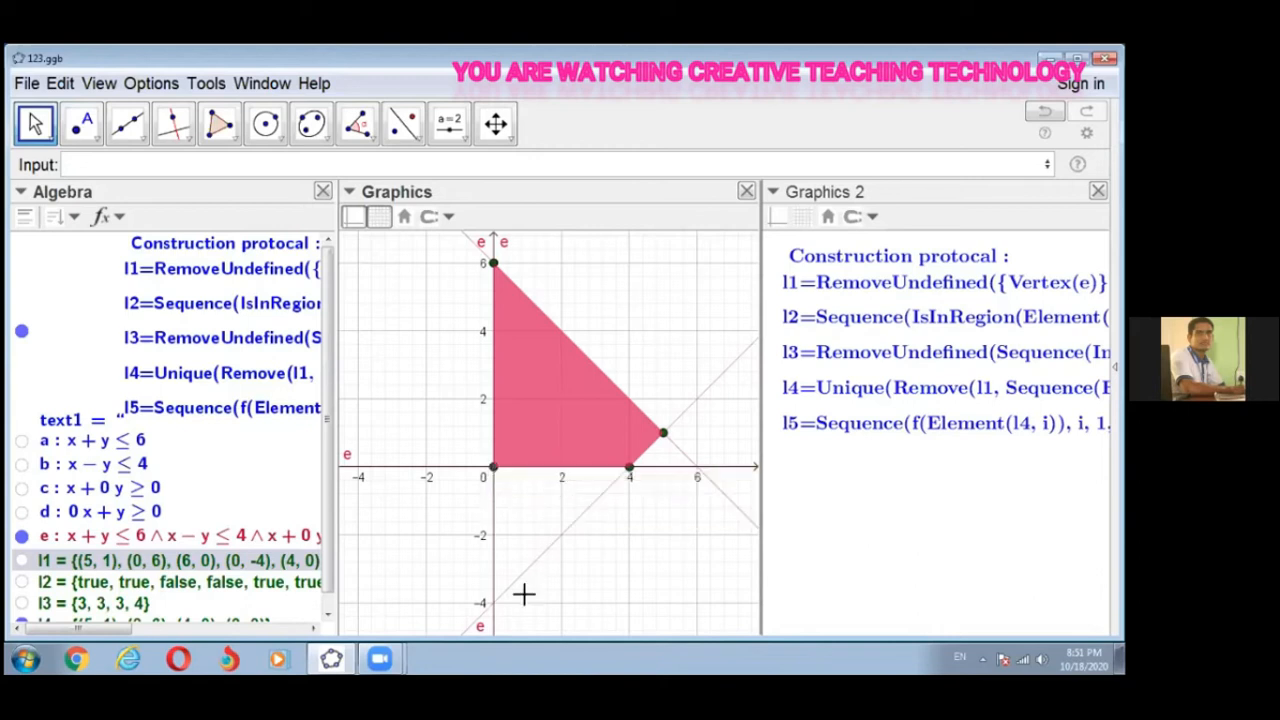
pyautogui.scroll(-1, 238, 573)
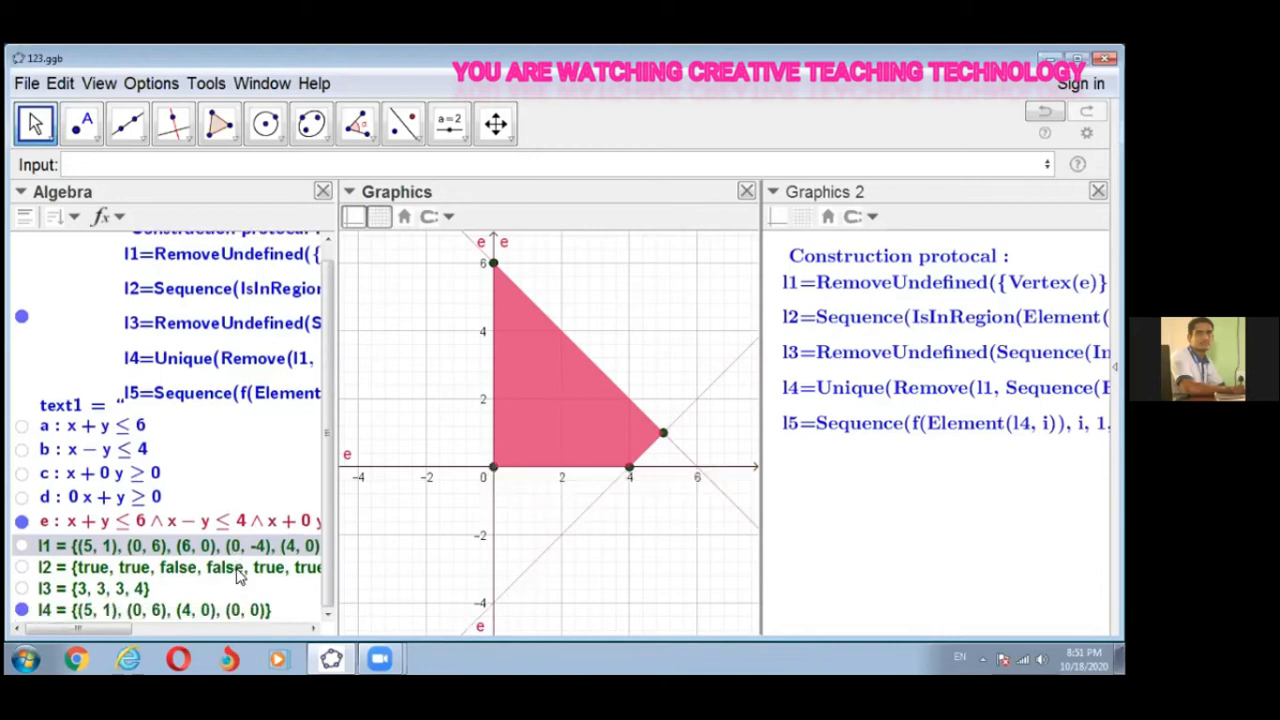
pyautogui.click(24, 567)
pyautogui.click(22, 546)
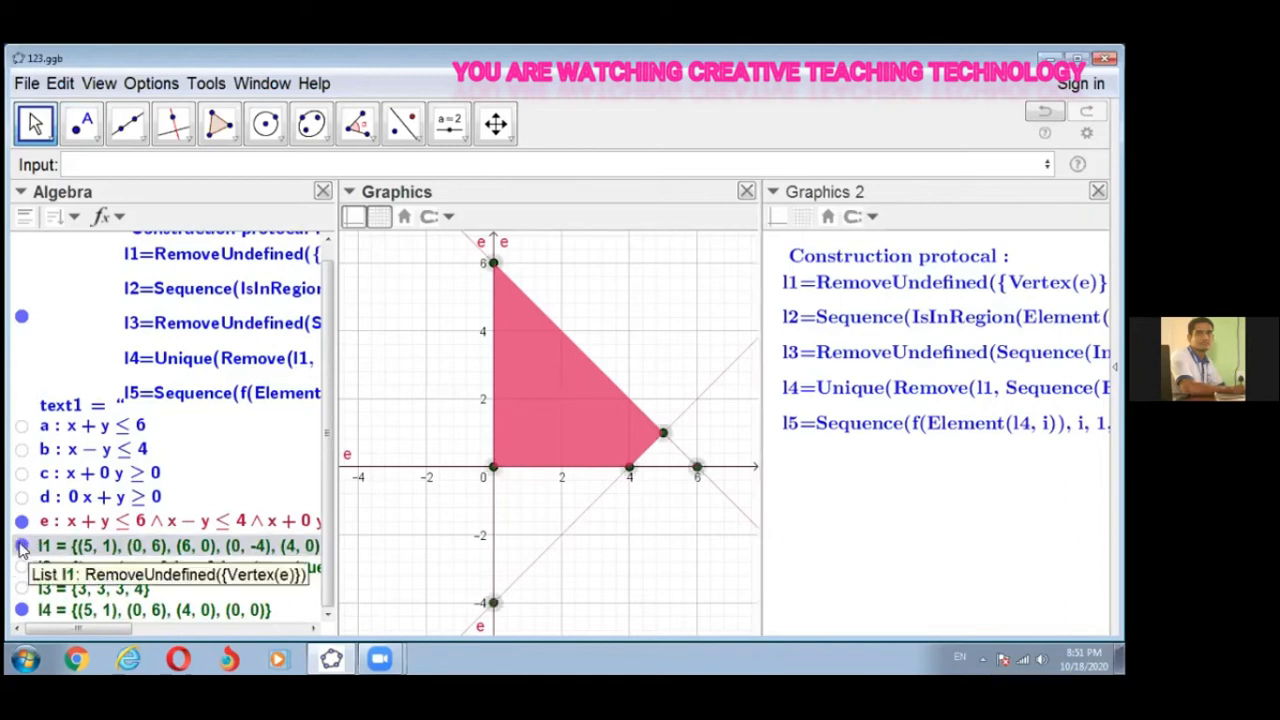
pyautogui.click(22, 546)
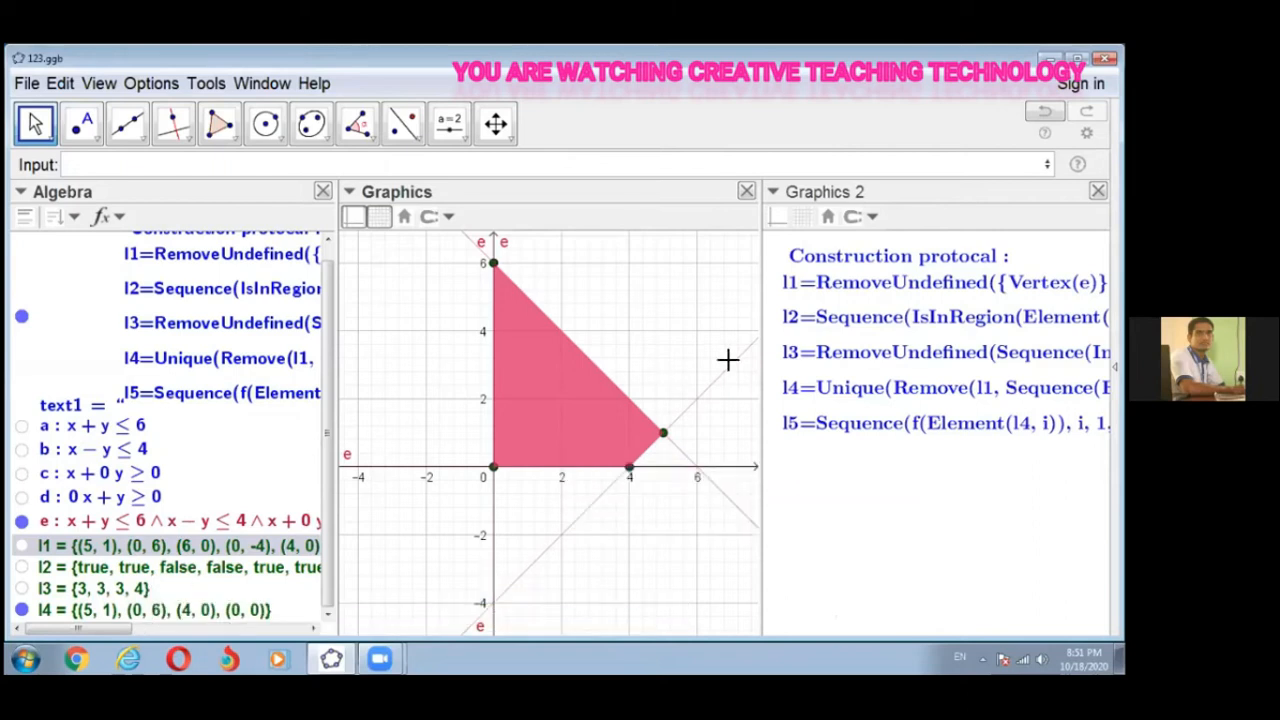
# Step: Narrow the Algebra view and adjust the division between Graphics and Graphics 2 to view the region beside the protocol text
pyautogui.moveTo(760, 320); pyautogui.dragTo(448, 330)
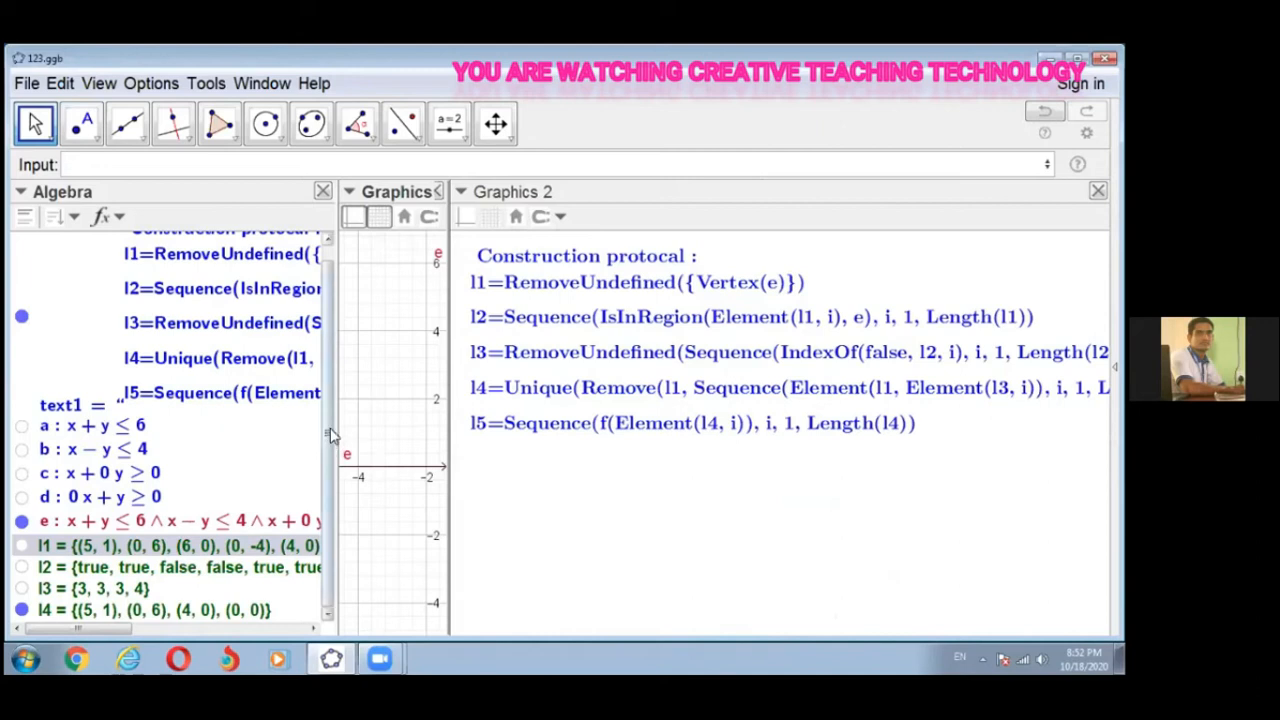
pyautogui.moveTo(335, 438); pyautogui.dragTo(258, 445)
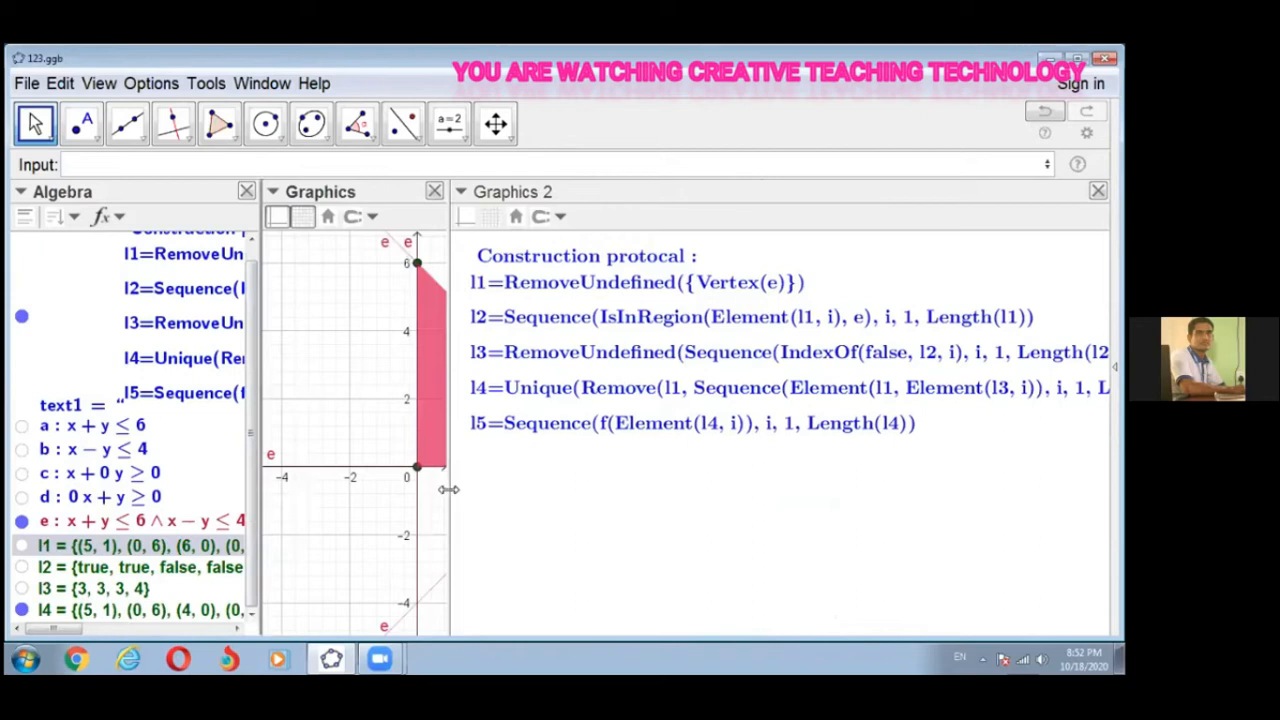
pyautogui.click(451, 489)
pyautogui.moveTo(449, 488); pyautogui.dragTo(376, 492)
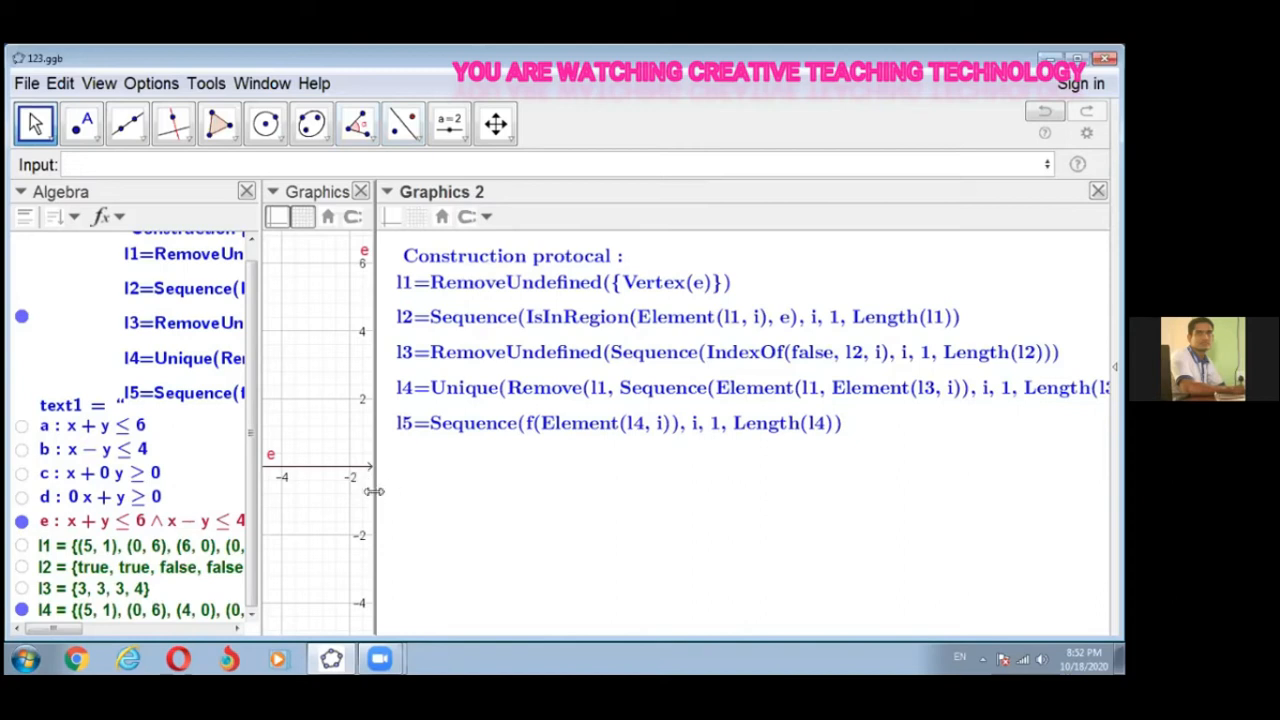
pyautogui.moveTo(371, 491); pyautogui.dragTo(570, 505)
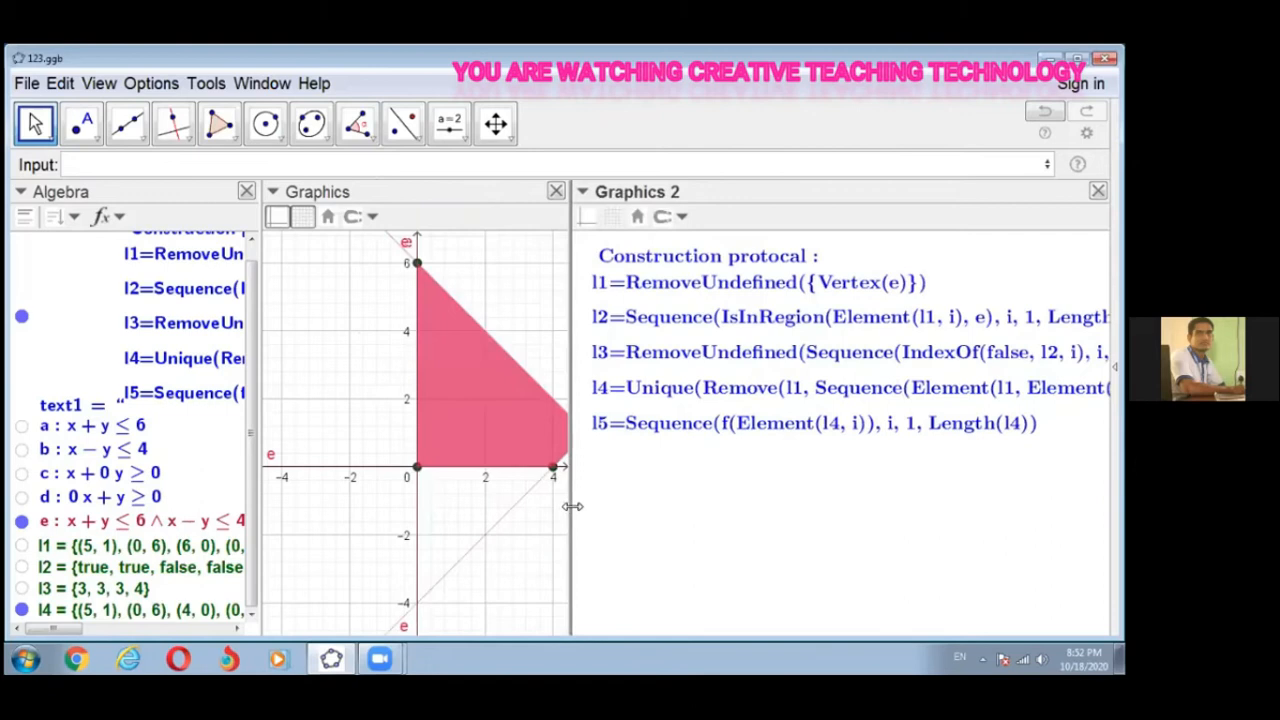
# Step: Widen Graphics to show the whole feasible region, and show then hide the l1 points to compare them with the region's corners
pyautogui.moveTo(709, 519); pyautogui.dragTo(742, 519)
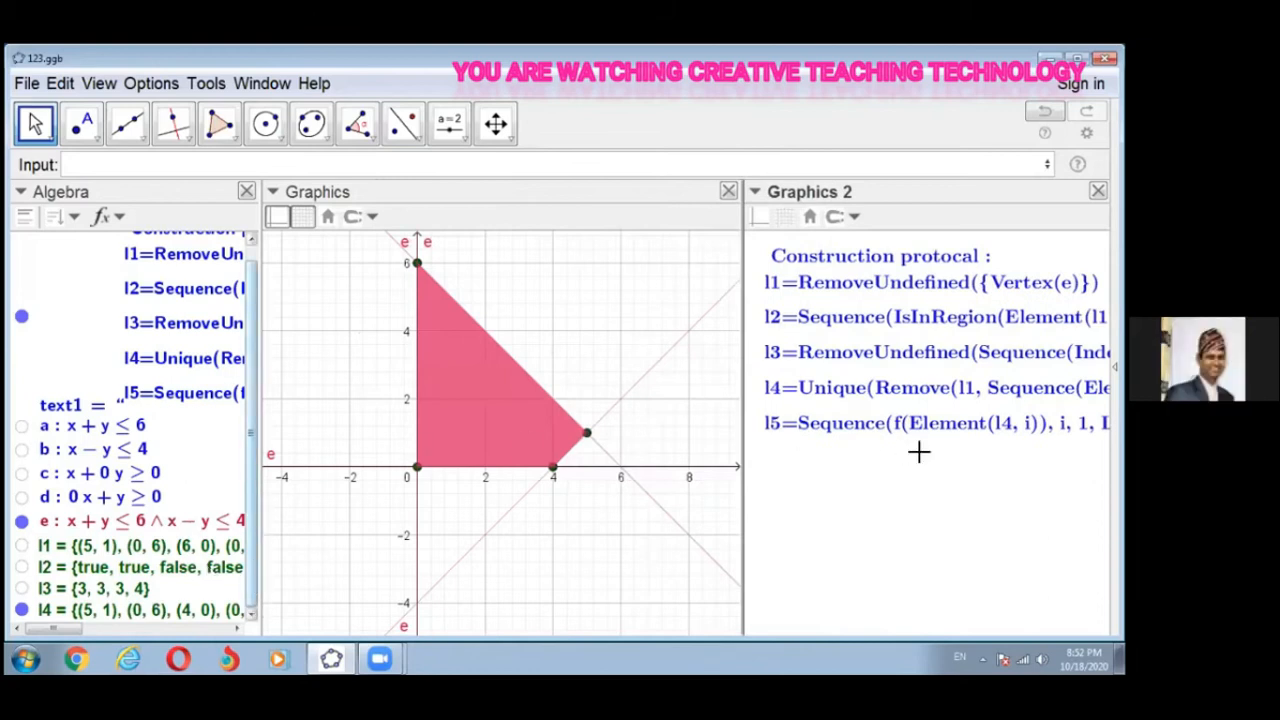
pyautogui.click(22, 547)
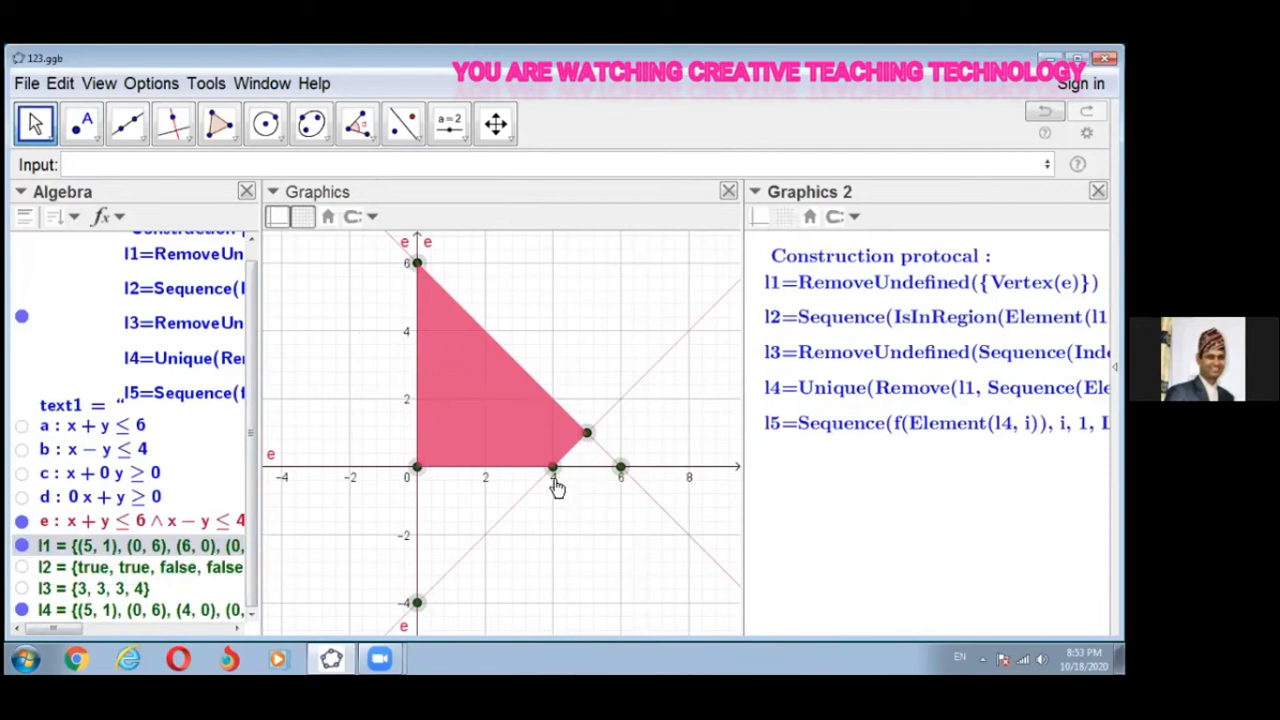
pyautogui.click(22, 546)
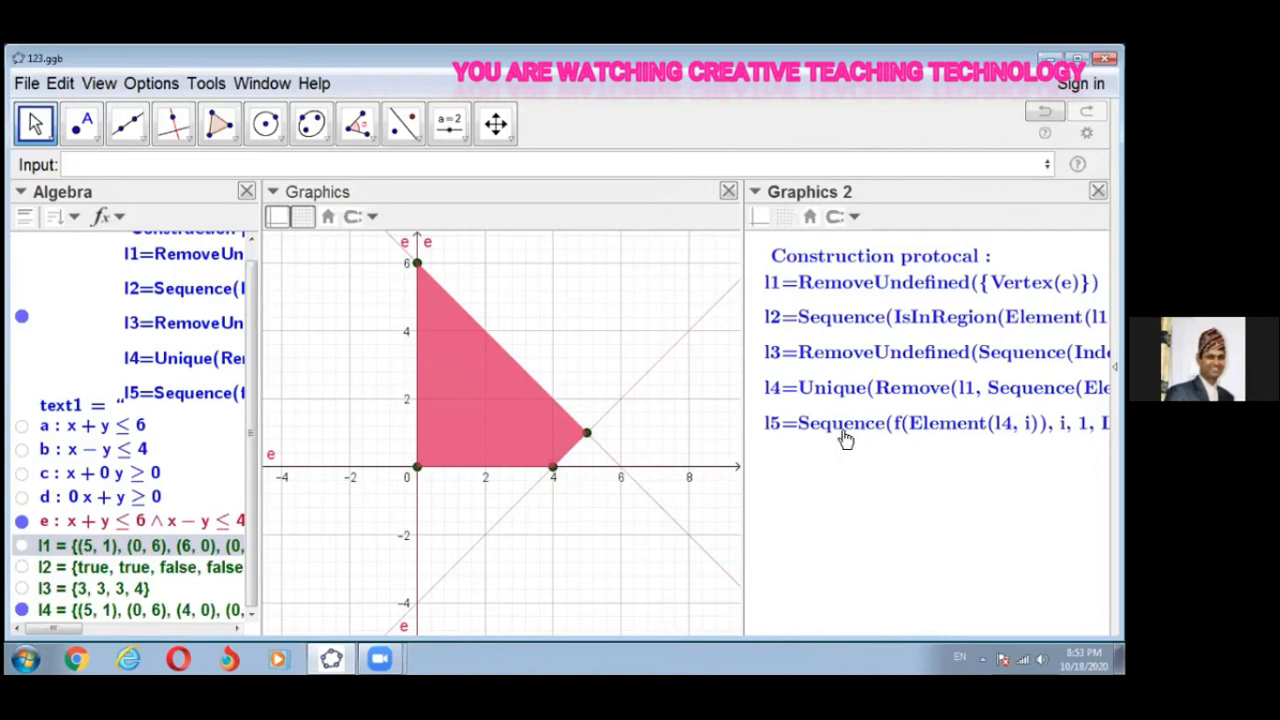
pyautogui.click(93, 167)
pyautogui.write('3x - 2y')
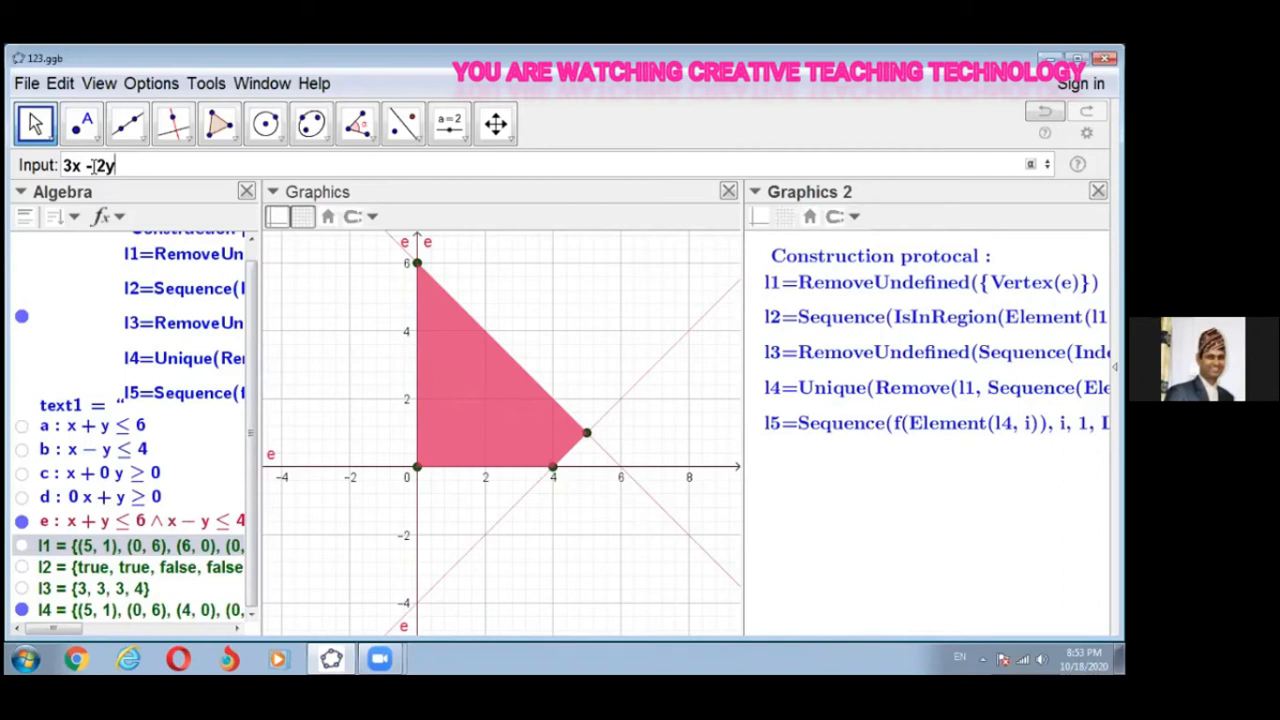
pyautogui.press('Return')
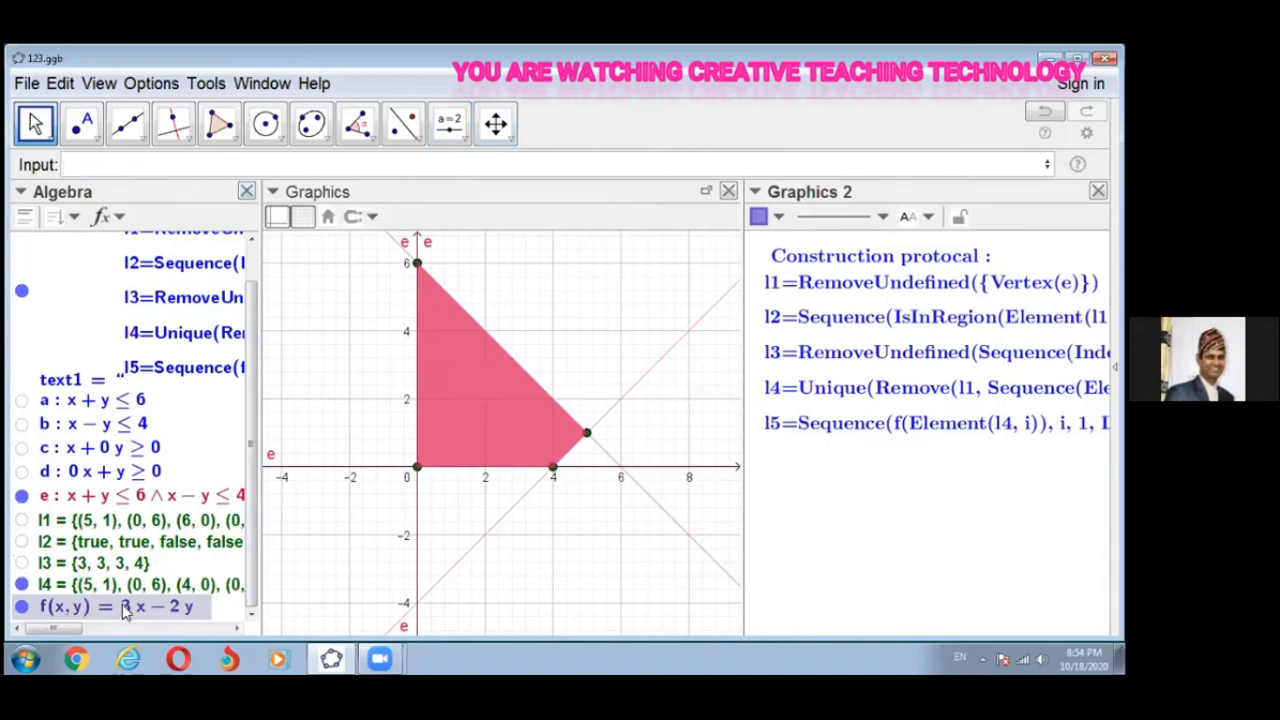
pyautogui.press('Delete')
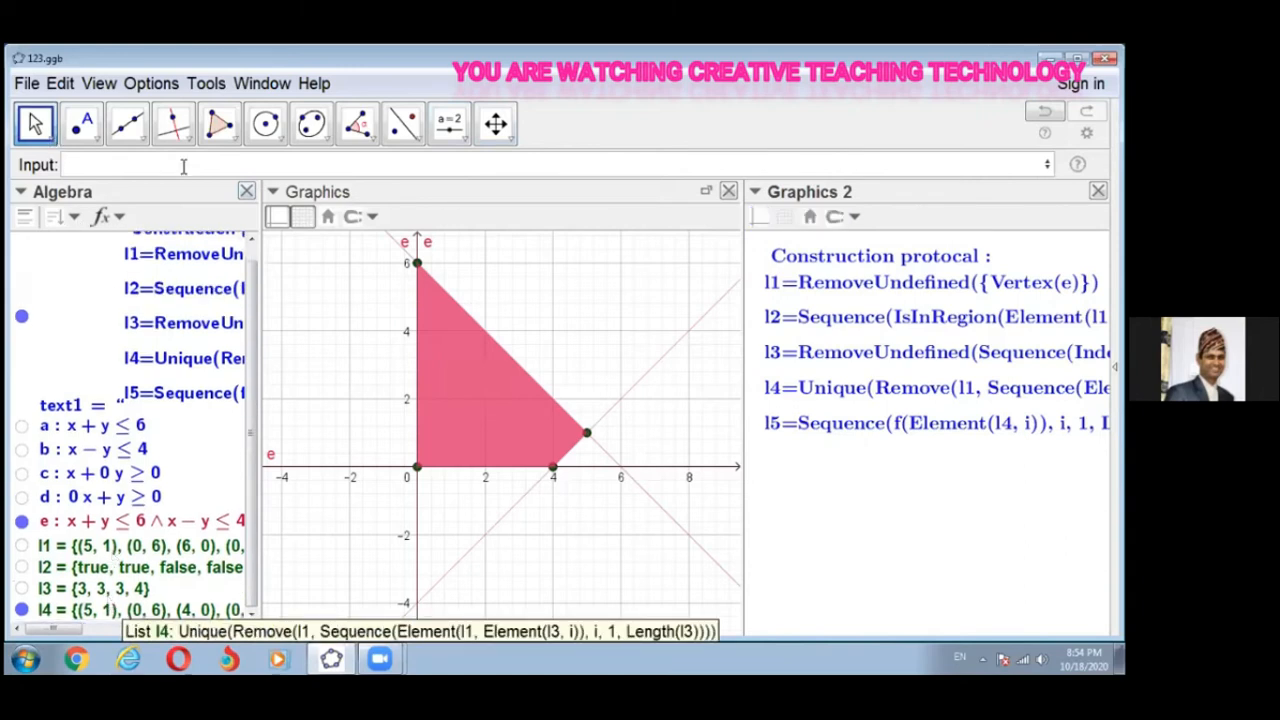
# Step: Define the objective function f(x, y) = 3x - 2y and bring it into view among the algebra objects
pyautogui.click(66, 164)
pyautogui.write('3x')
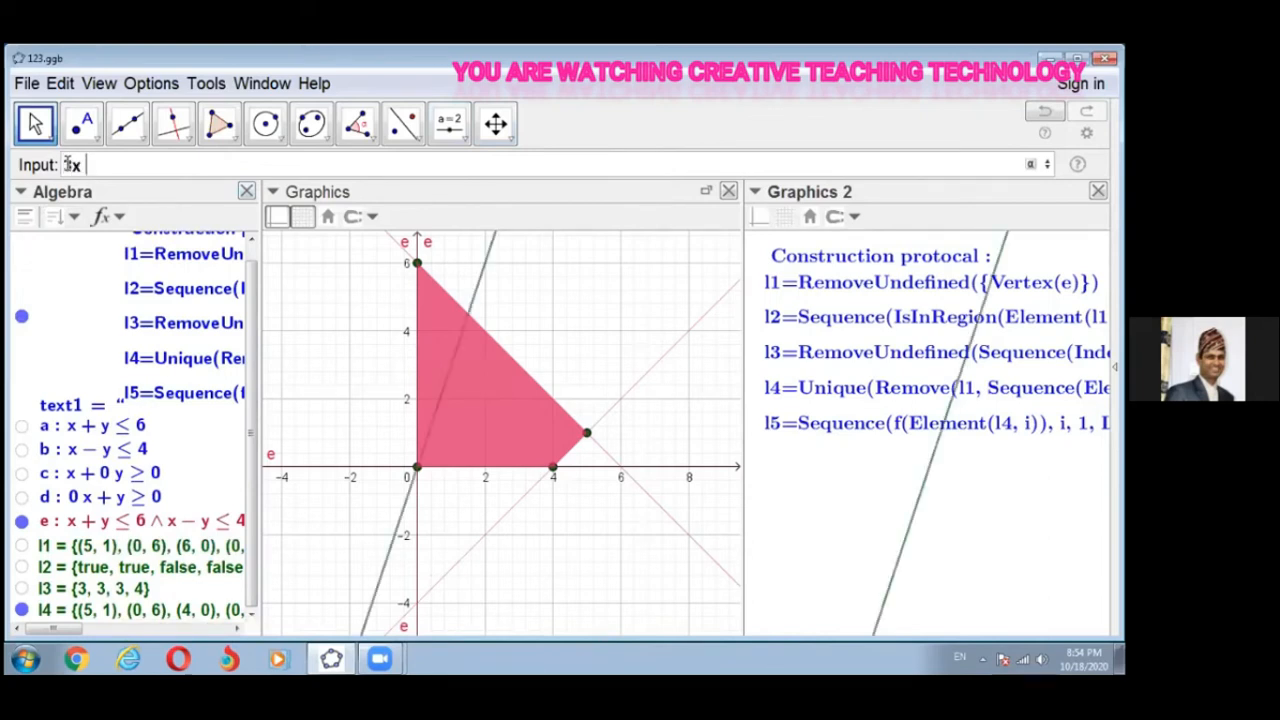
pyautogui.write(' - 2y')
pyautogui.press('Return')
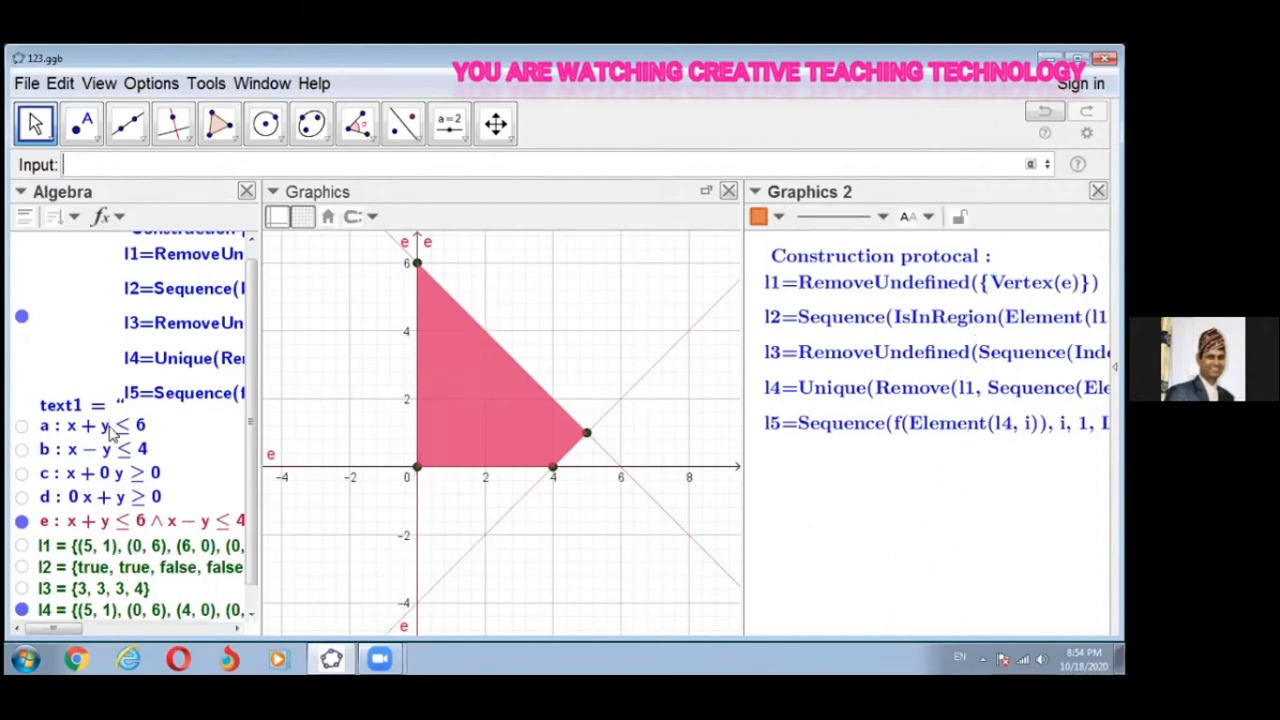
pyautogui.scroll(-1, 125, 455)
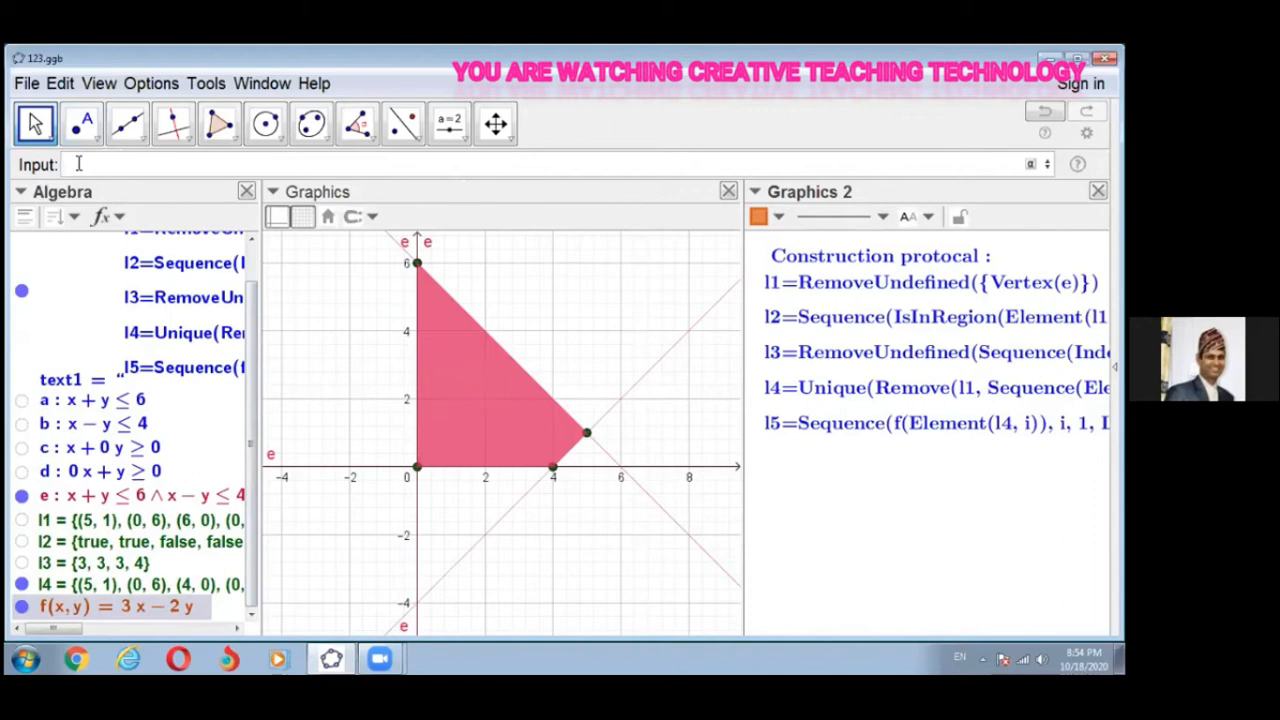
pyautogui.write('Seq')
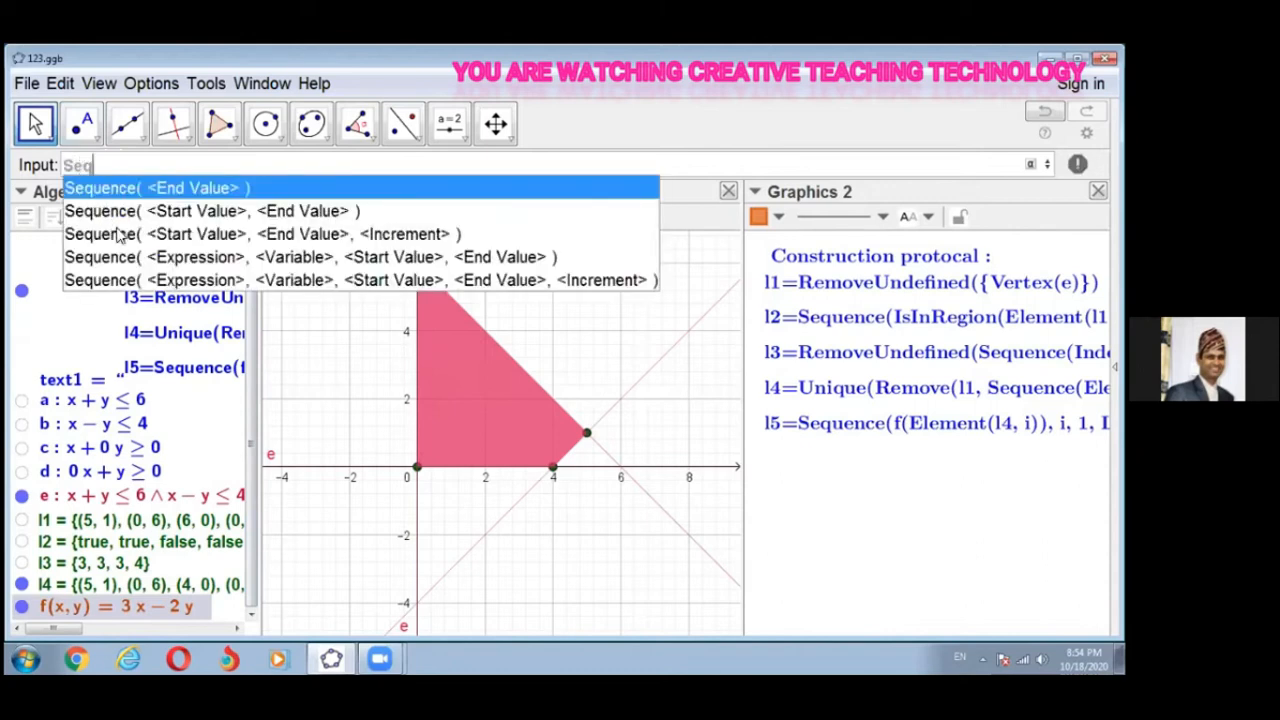
pyautogui.click(150, 261)
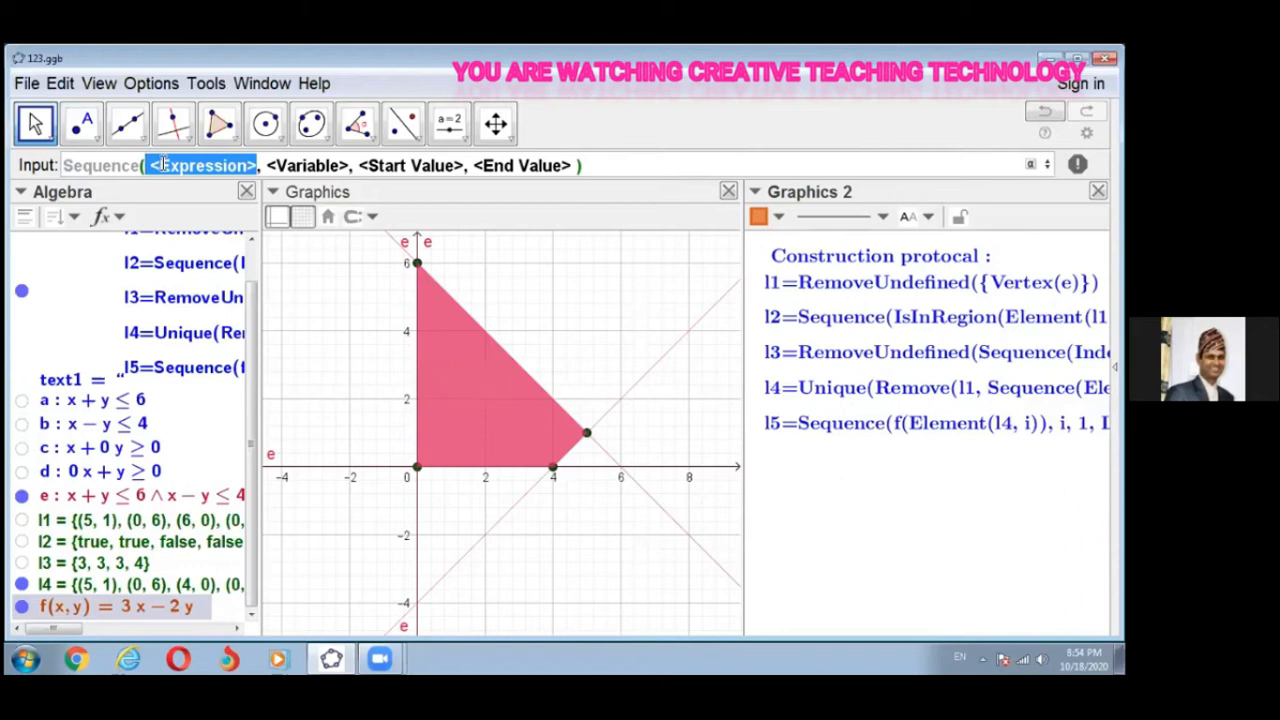
pyautogui.write('f')
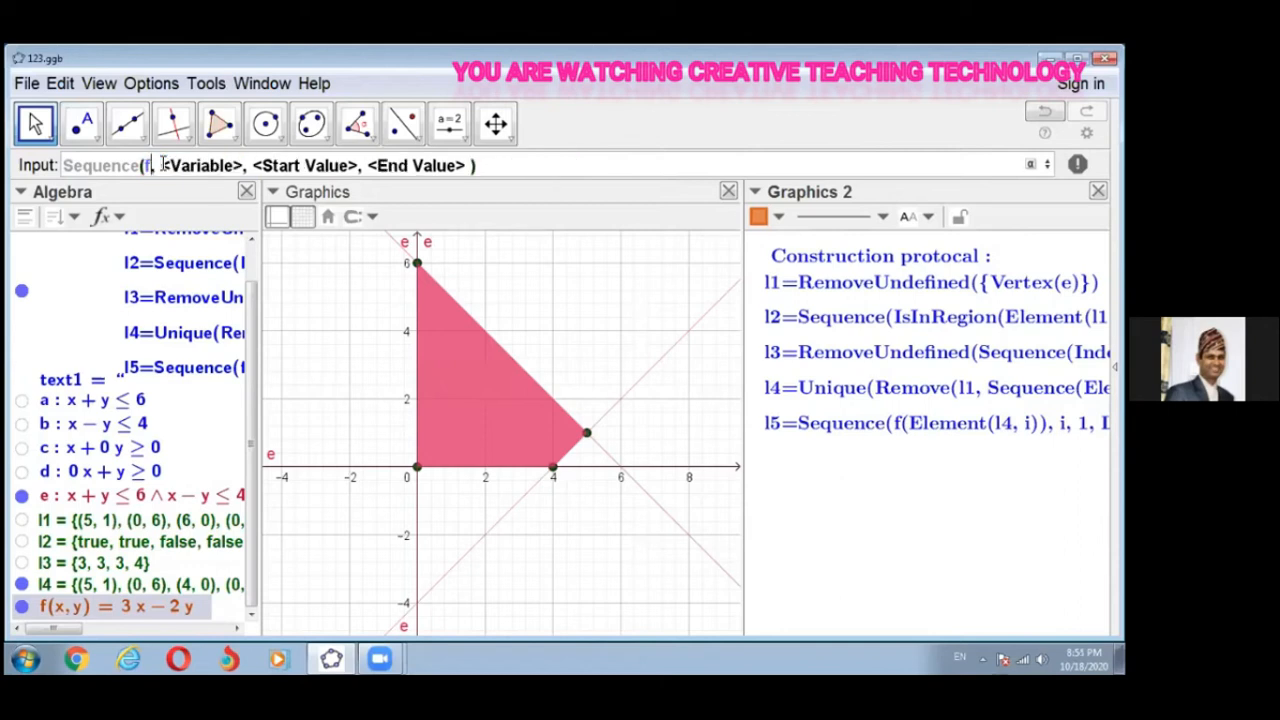
pyautogui.write('(')
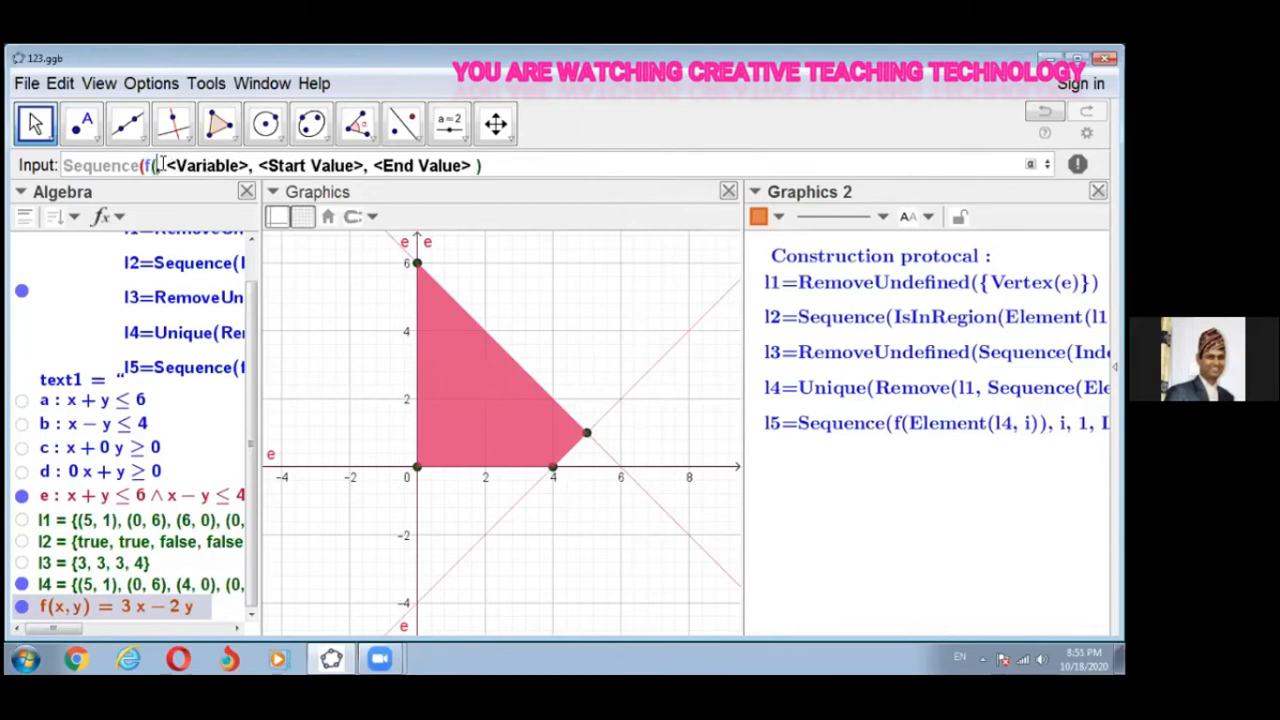
pyautogui.write('),')
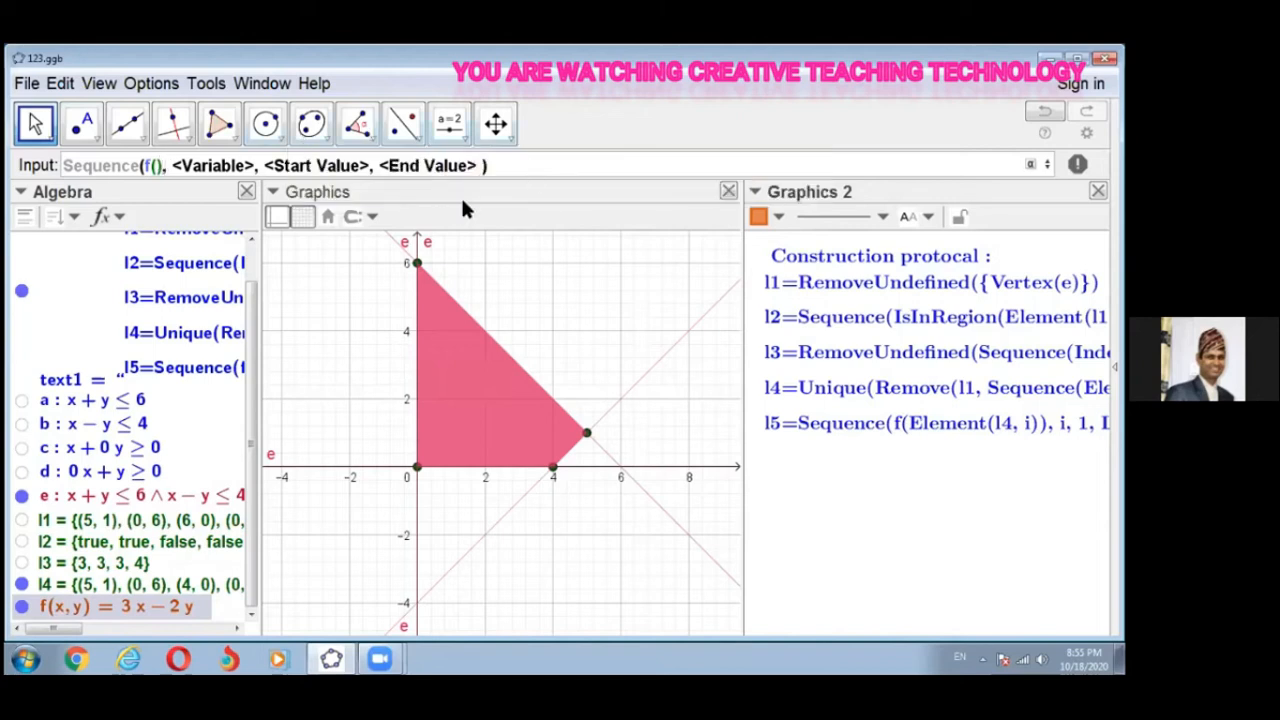
pyautogui.moveTo(478, 165); pyautogui.dragTo(62, 162)
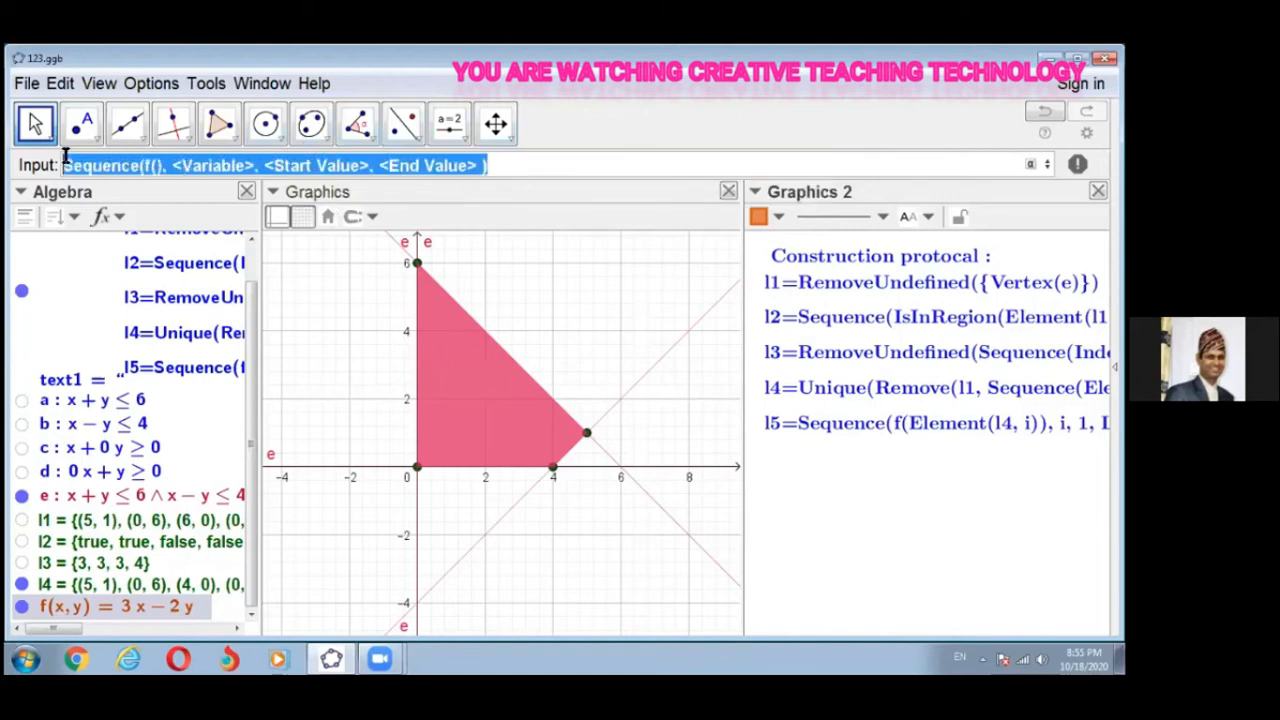
pyautogui.press('BackSpace')
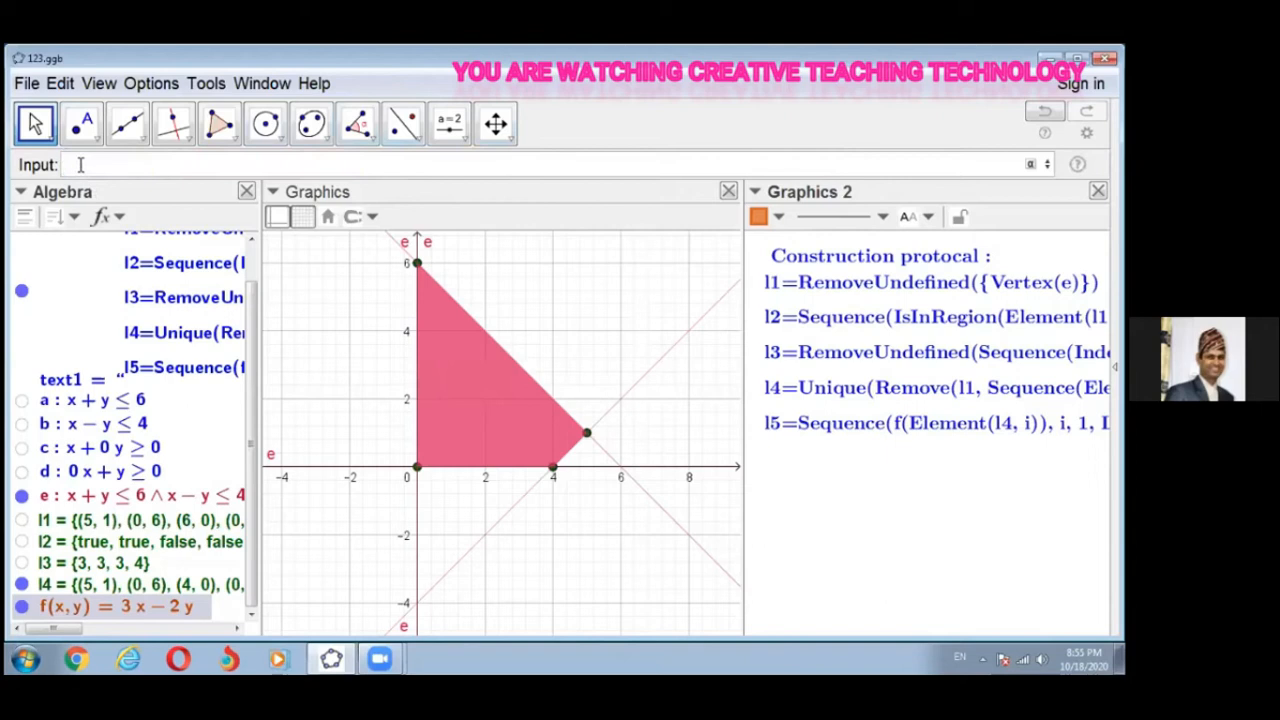
# Step: Start a Sequence command with expression, variable, start value and end value, using f() as its expression
pyautogui.write('Seq')
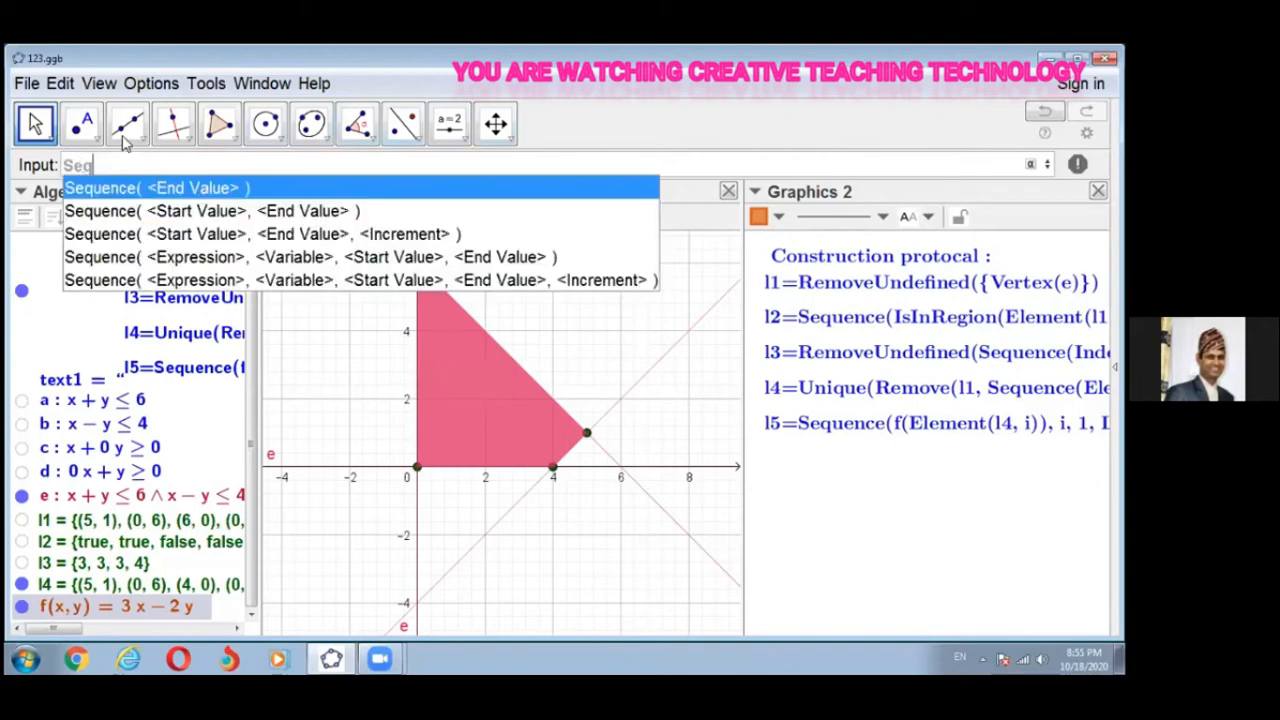
pyautogui.click(138, 262)
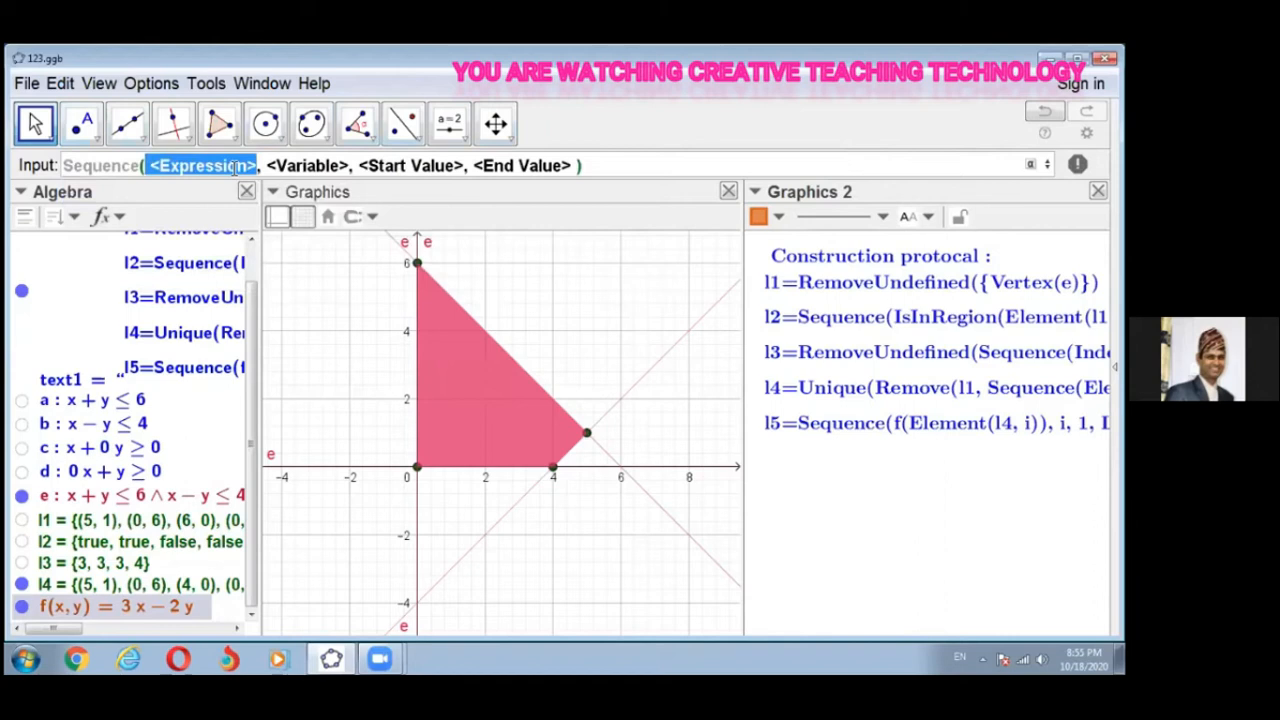
pyautogui.write('f')
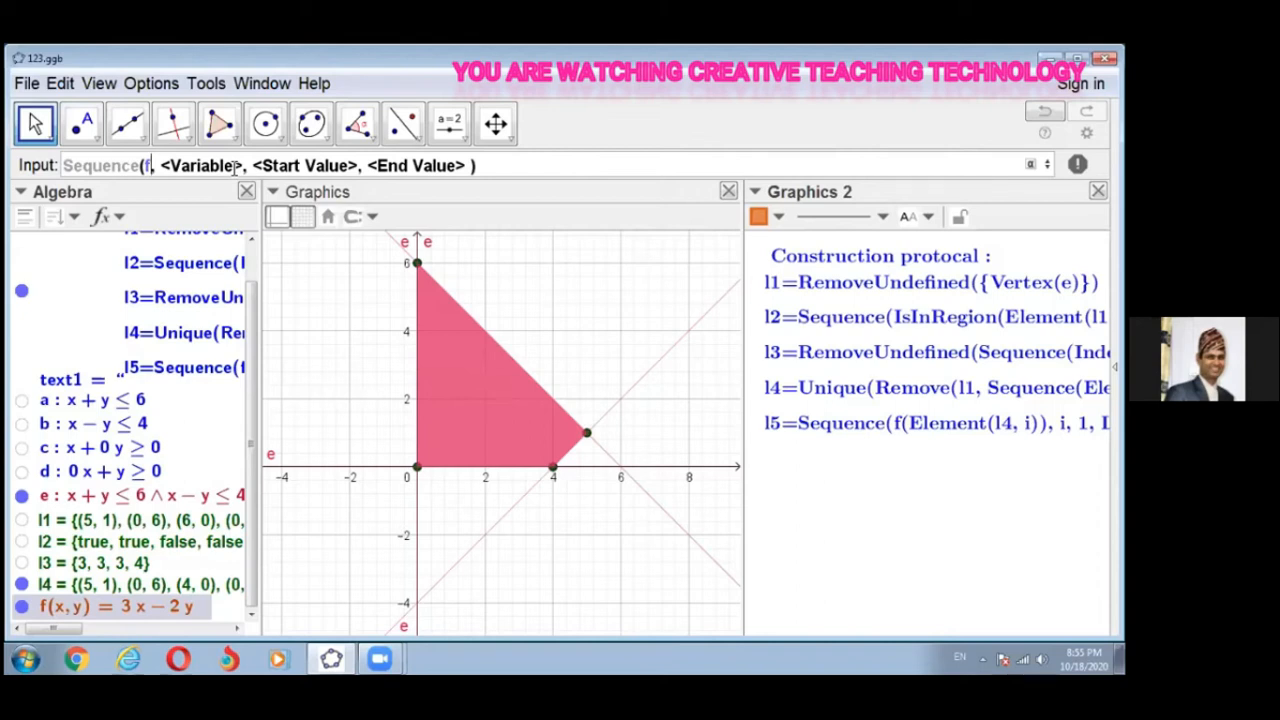
pyautogui.write('(')
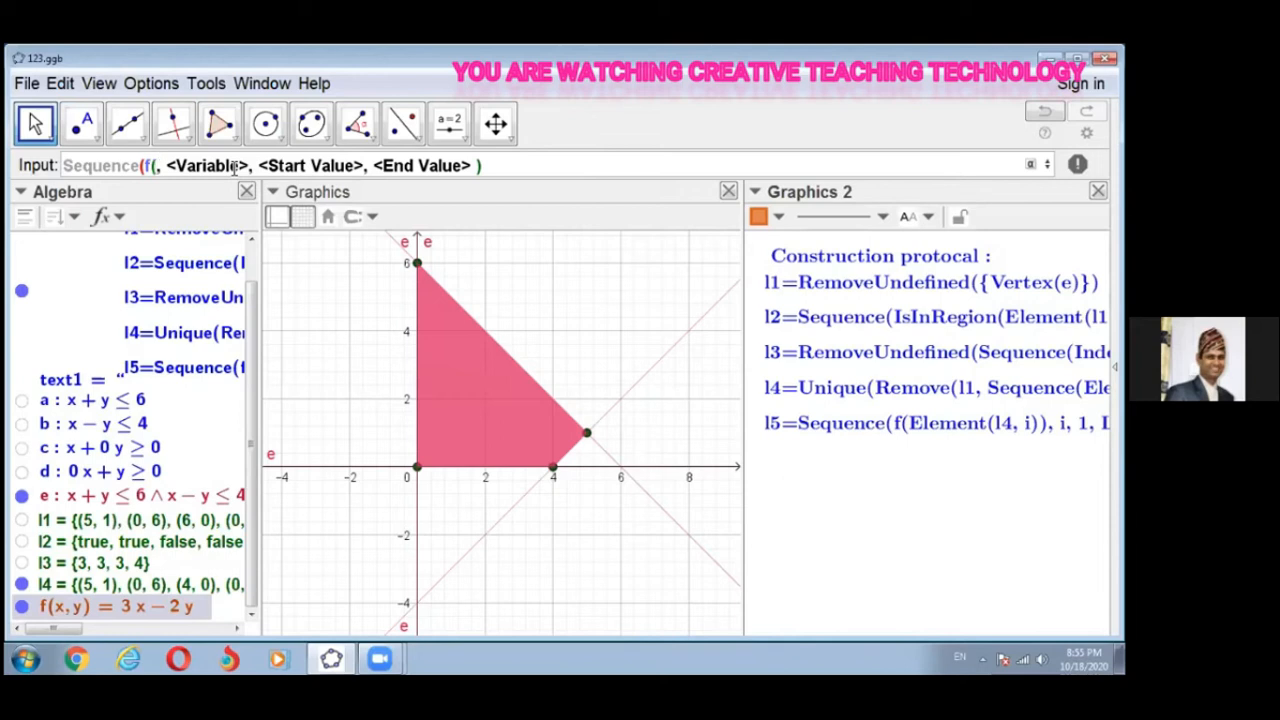
pyautogui.write(')')
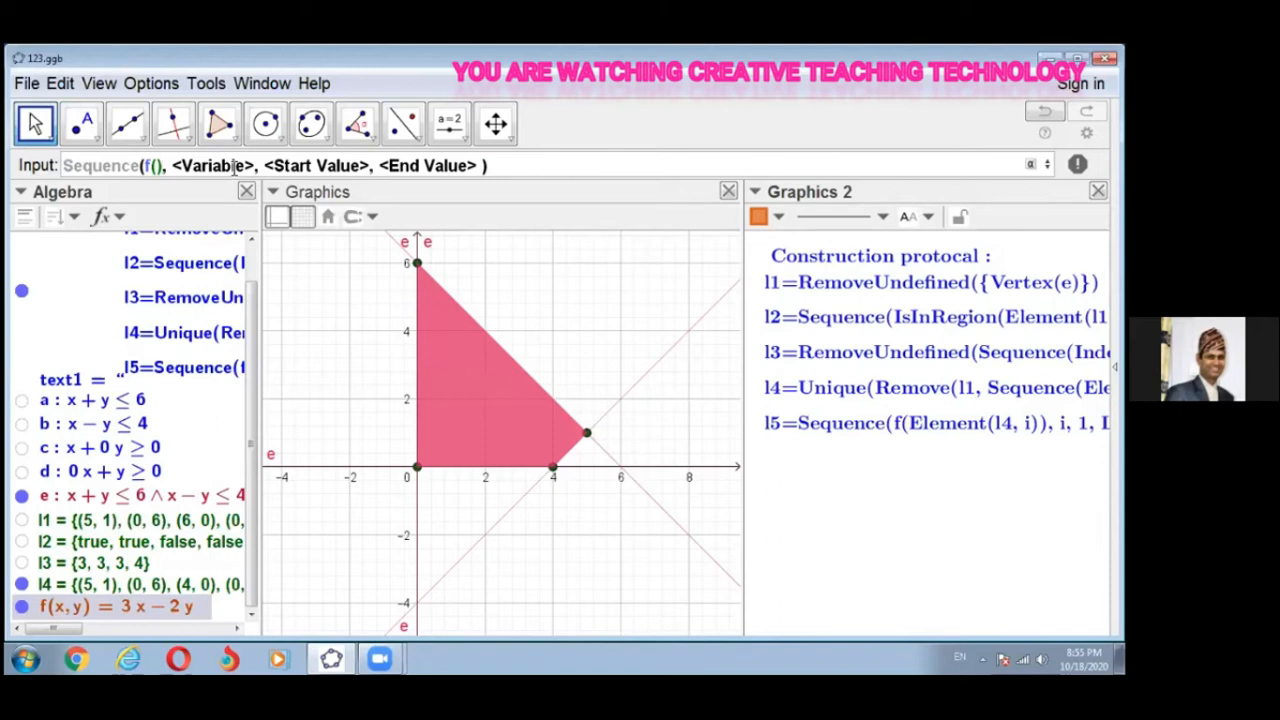
# Step: Insert Element(l4, i) as the argument of f inside the Sequence expression
pyautogui.press('Left')
pyautogui.write('El')
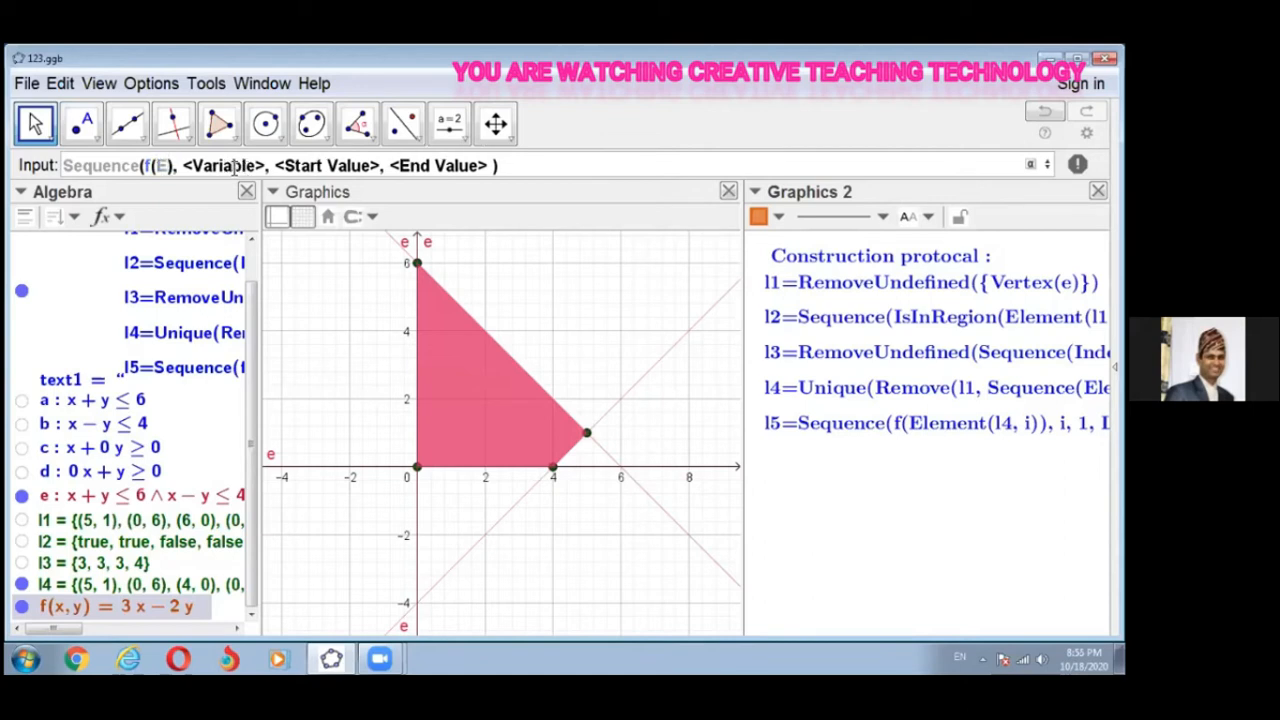
pyautogui.write('ement')
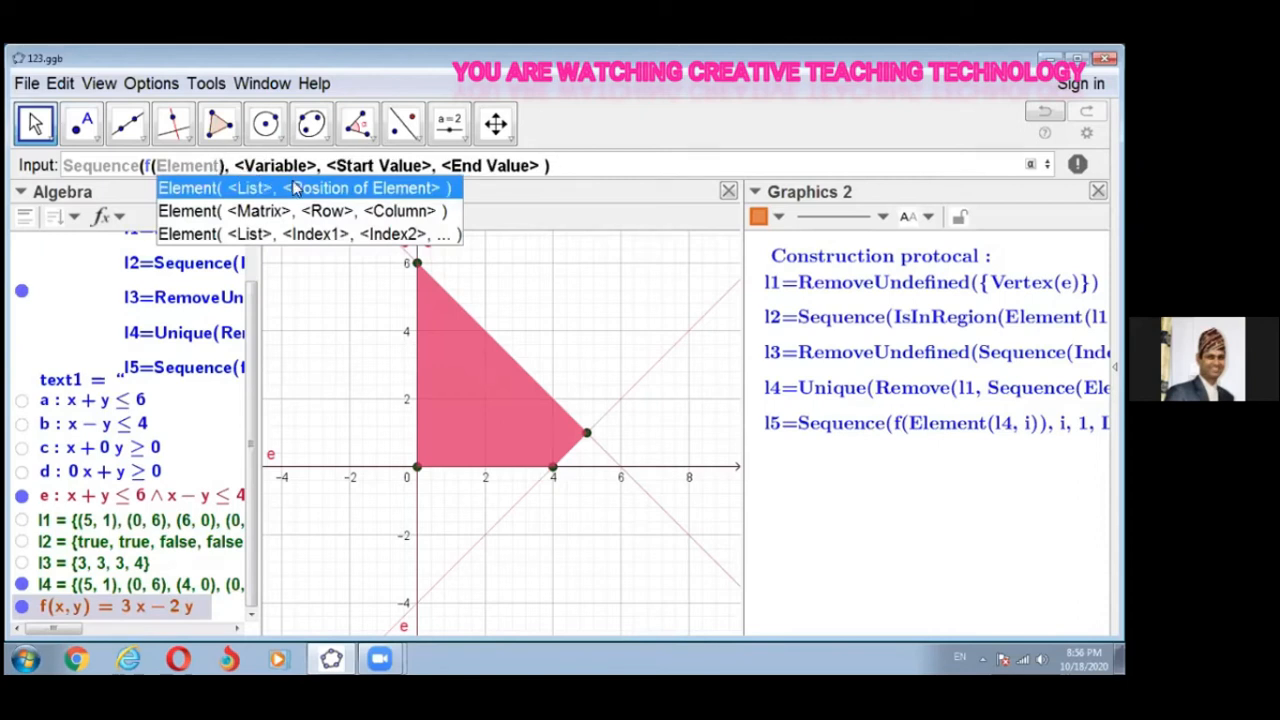
pyautogui.click(295, 193)
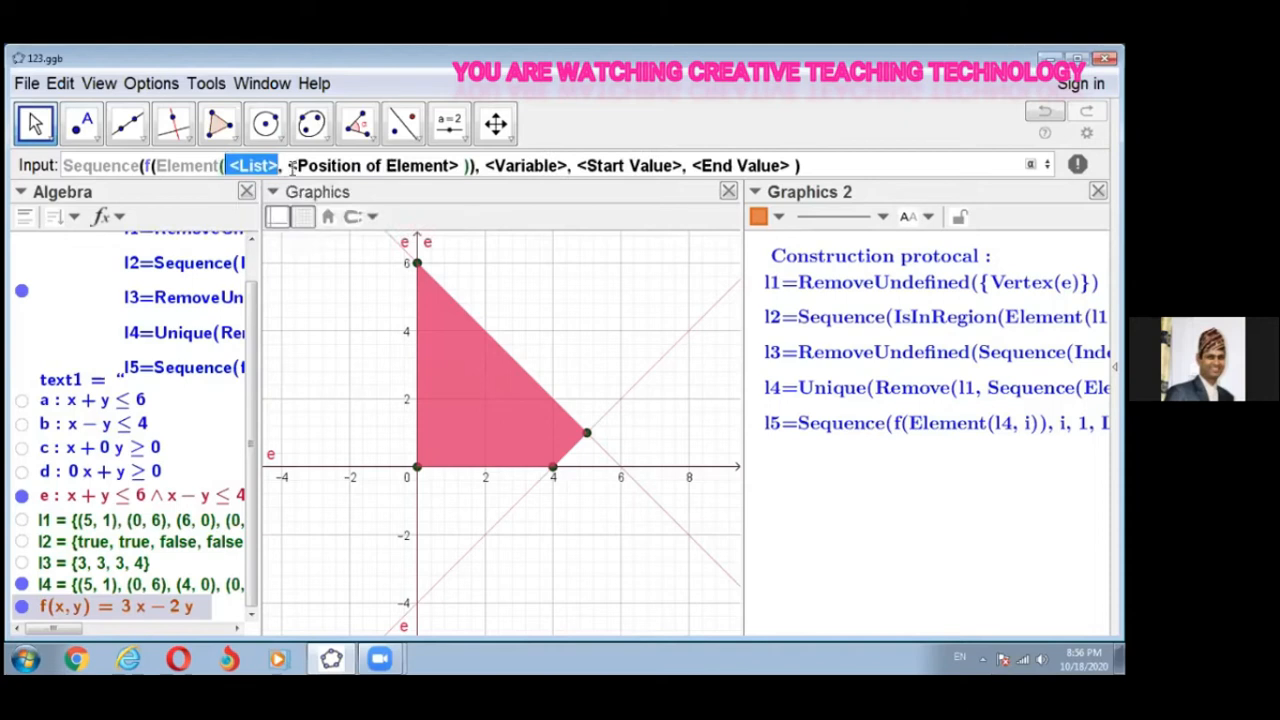
pyautogui.press('BackSpace')
pyautogui.write('l4')
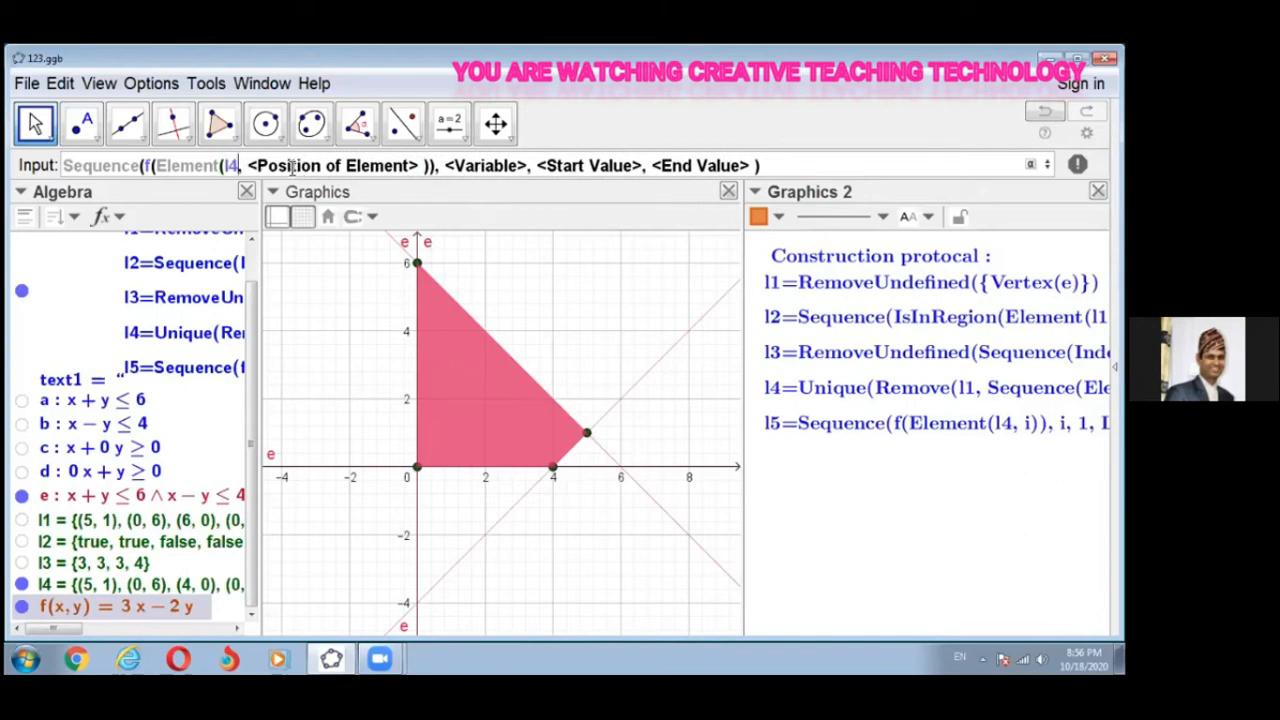
pyautogui.click(291, 167)
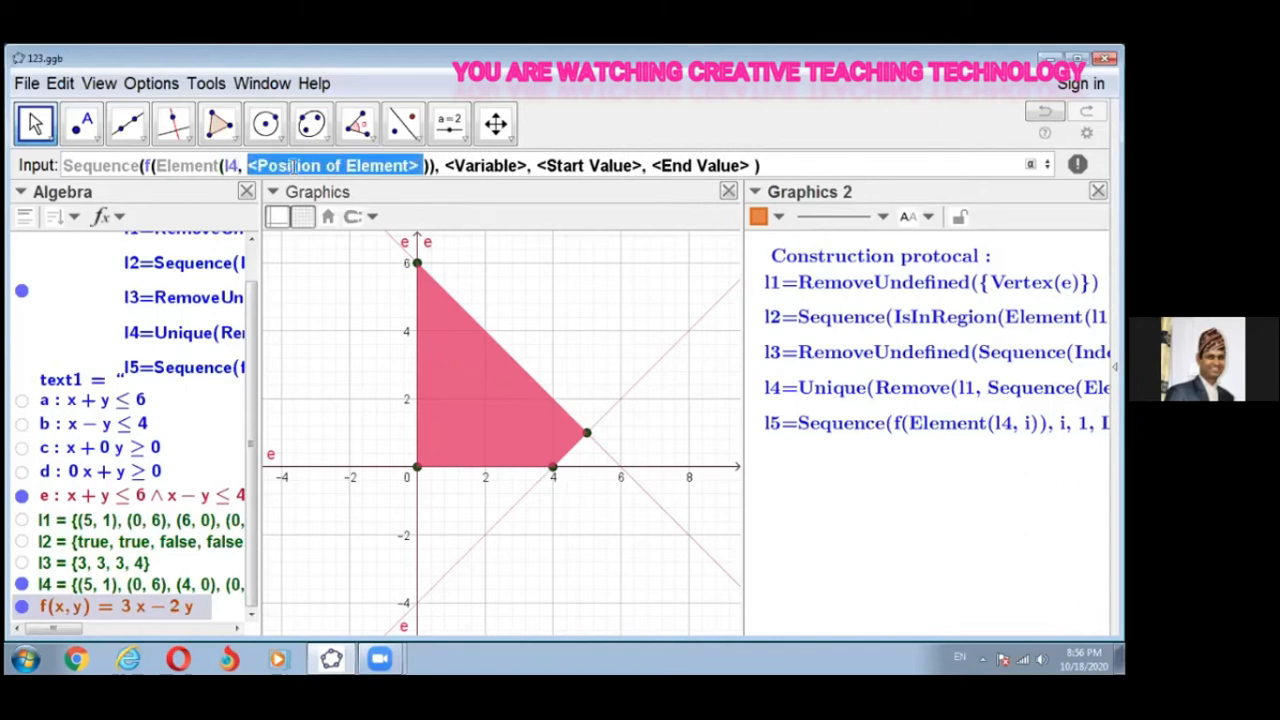
pyautogui.write('i')
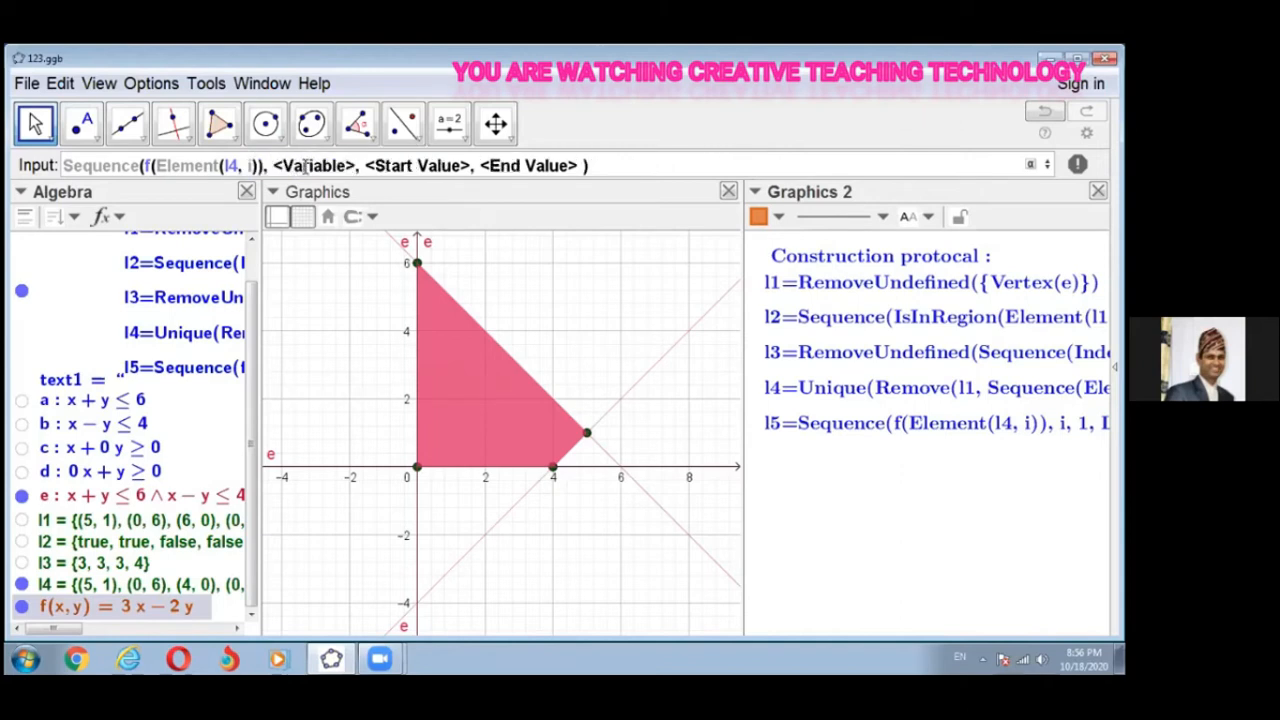
# Step: Set the Sequence's variable to i and its start value to 1
pyautogui.click(305, 167)
pyautogui.write('i')
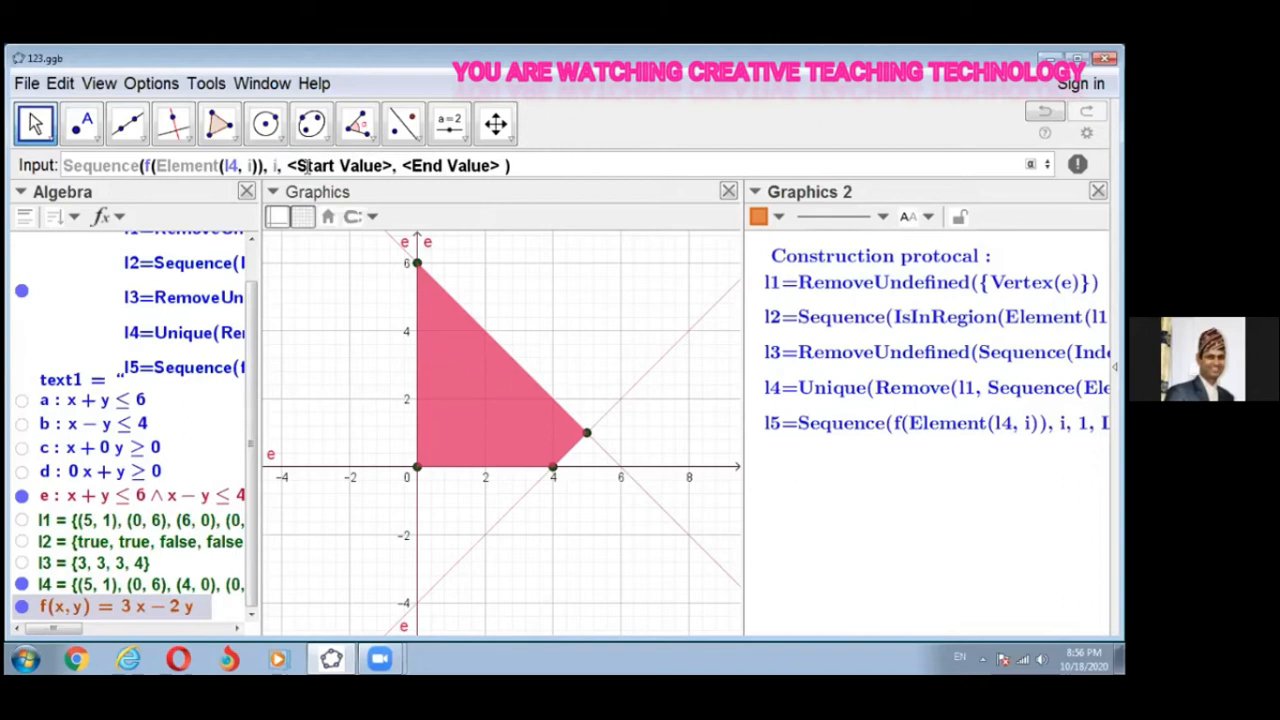
pyautogui.click(305, 166)
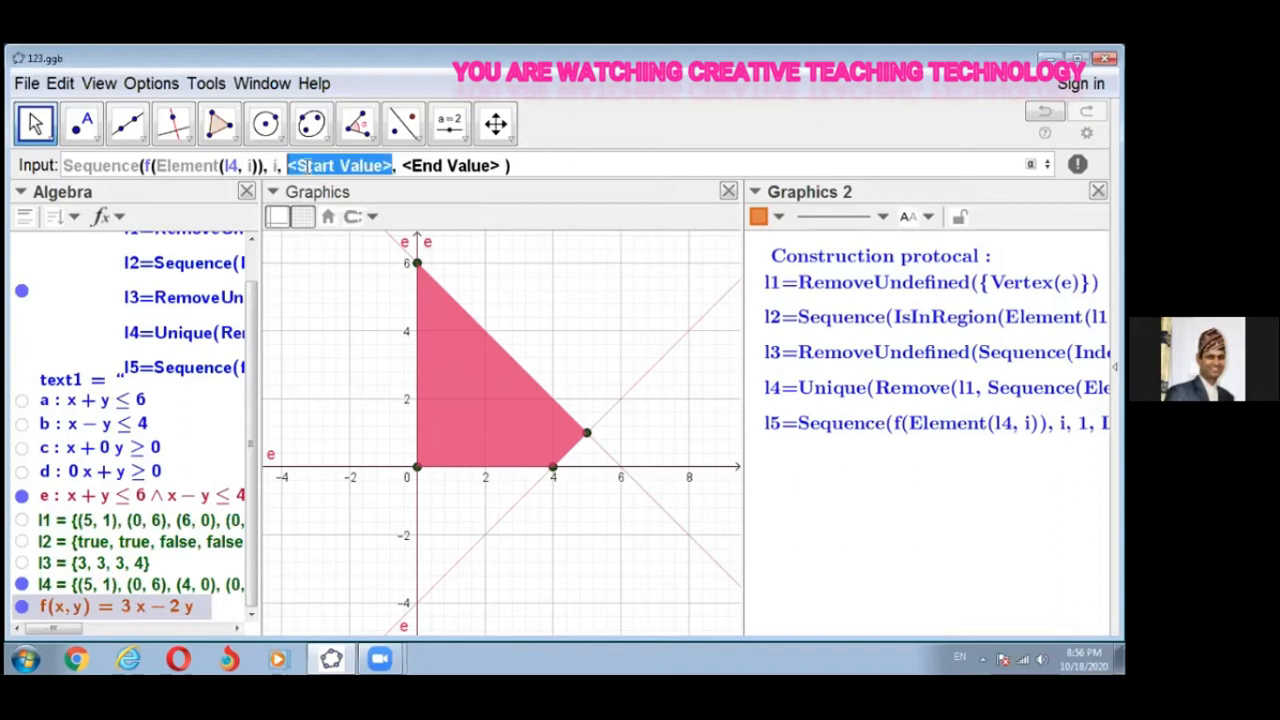
pyautogui.write('1')
# Step: Set the Sequence's end value to Length(l4) and evaluate the command to create the list of objective values
pyautogui.click(309, 166)
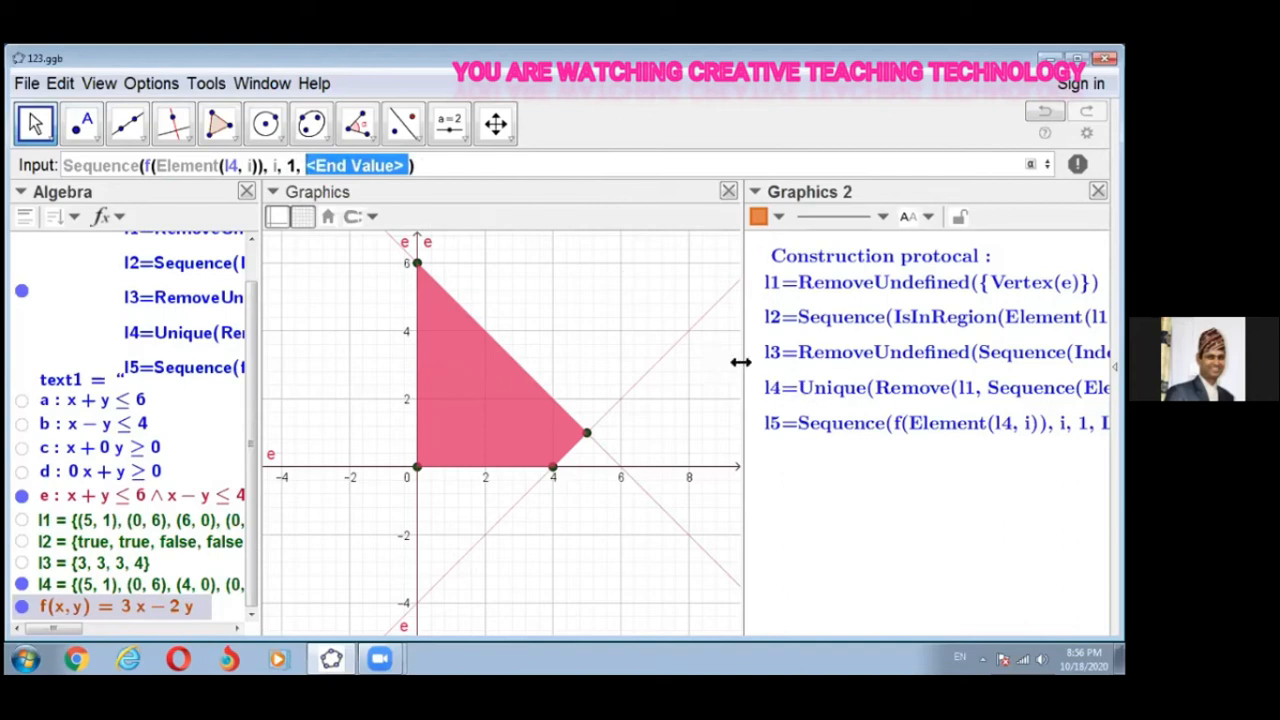
pyautogui.moveTo(740, 362); pyautogui.dragTo(580, 358)
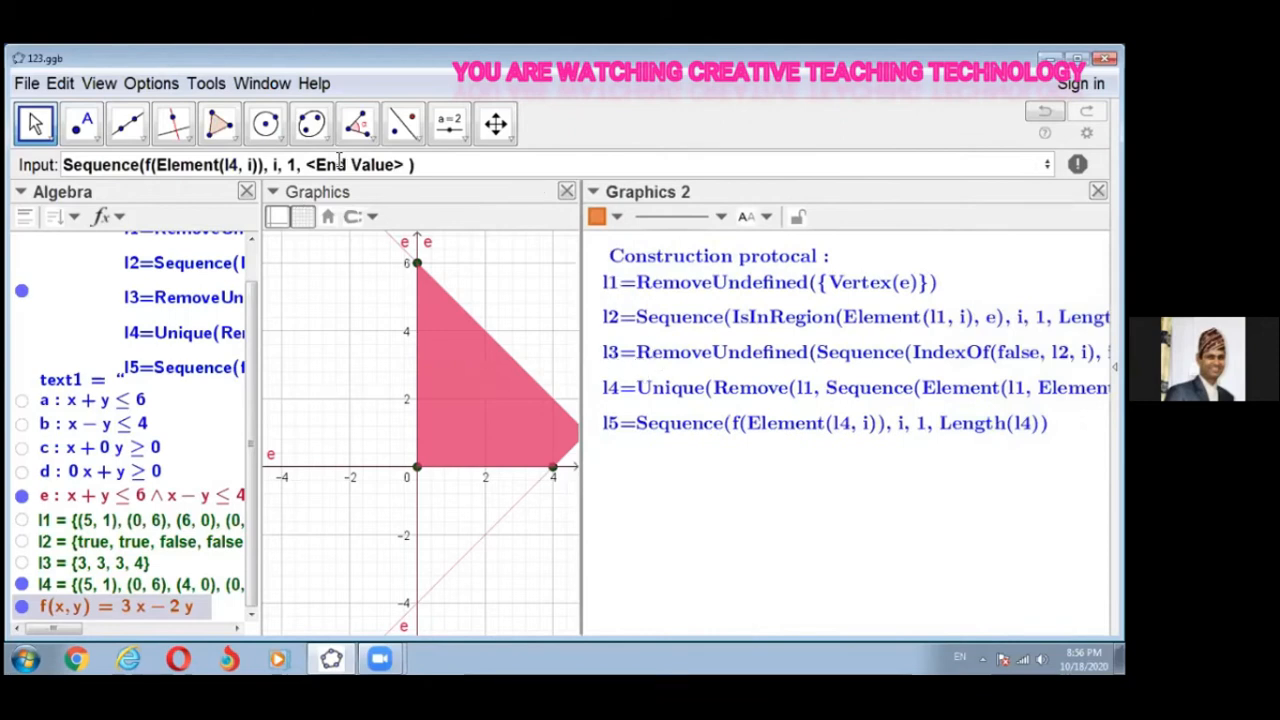
pyautogui.click(339, 162)
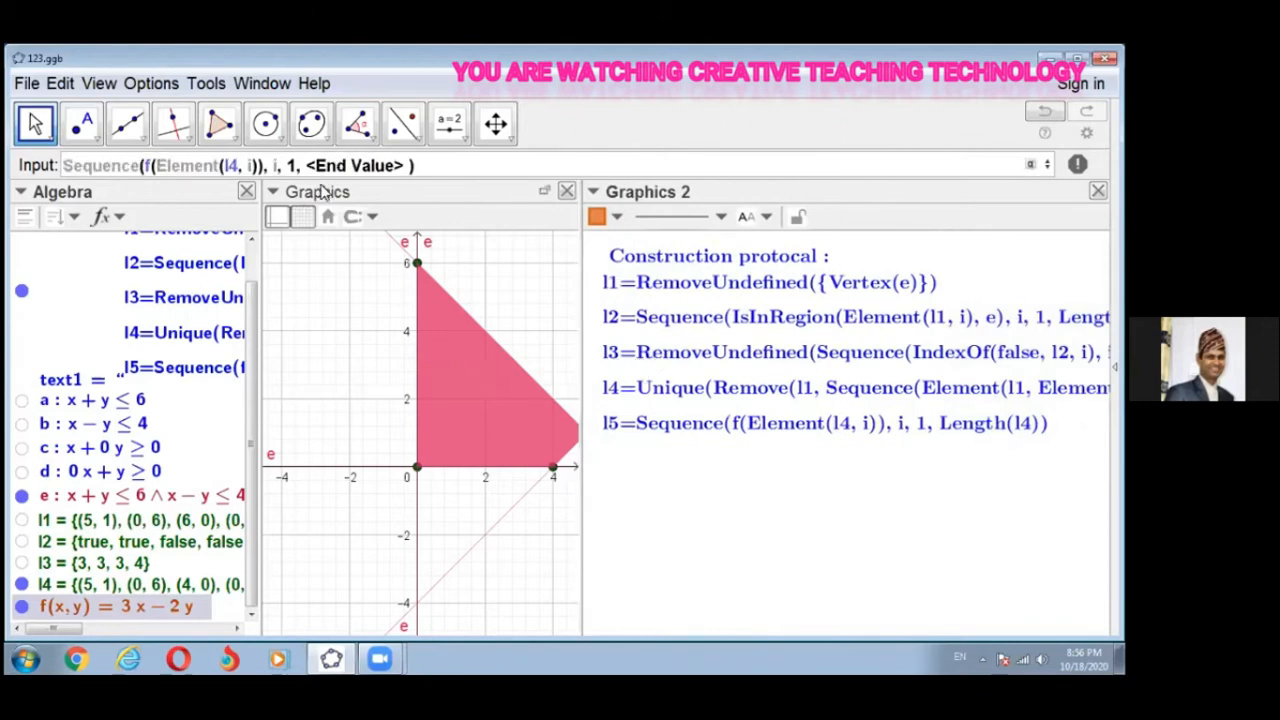
pyautogui.press('Tab')
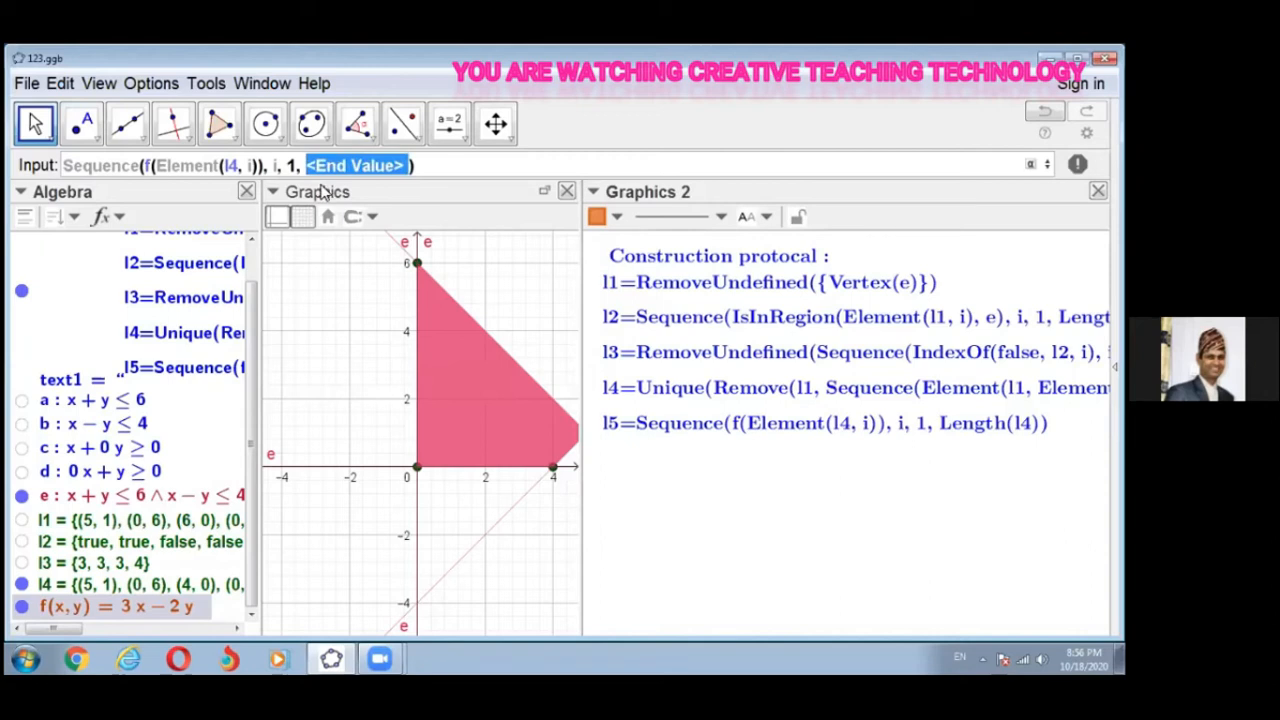
pyautogui.write('Len')
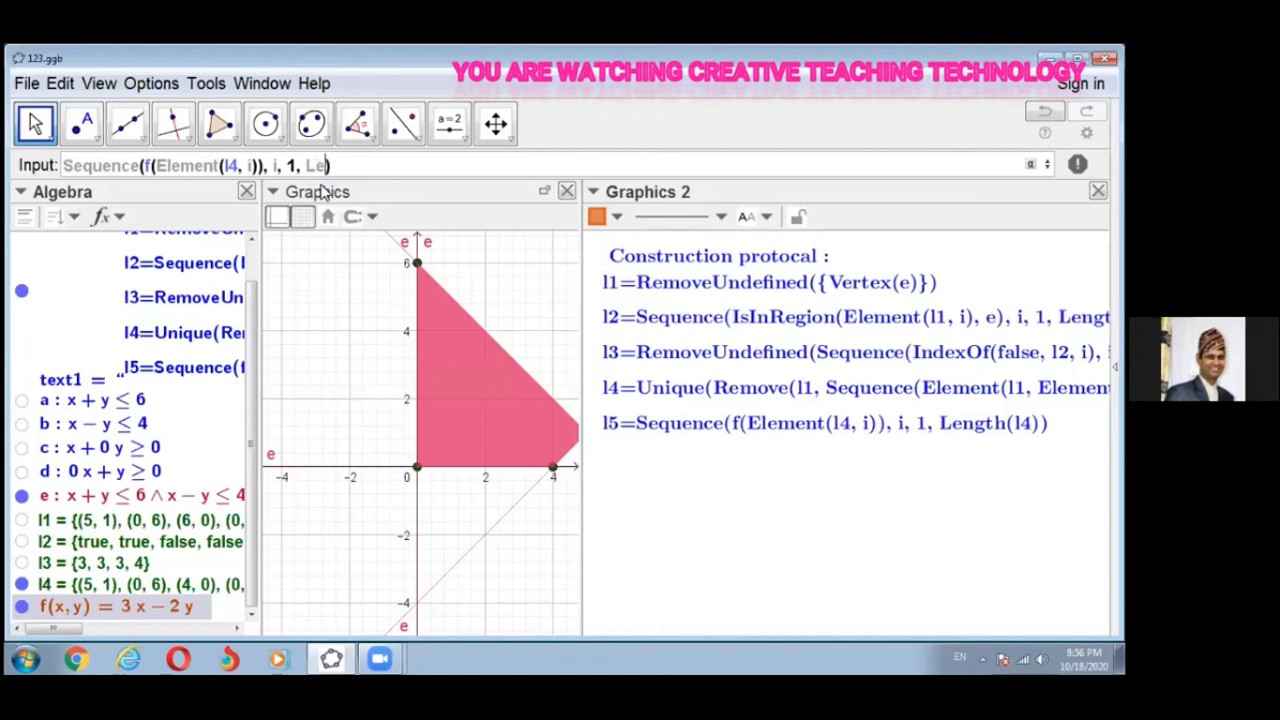
pyautogui.write('gt')
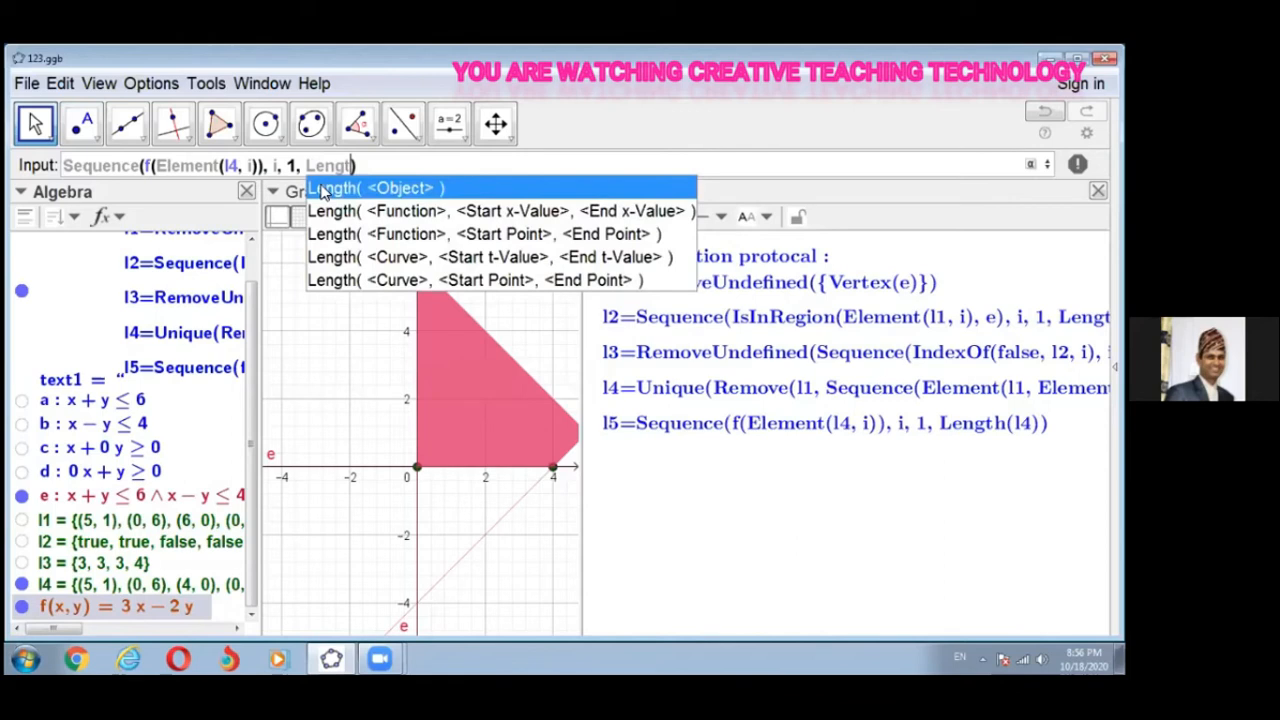
pyautogui.click(385, 190)
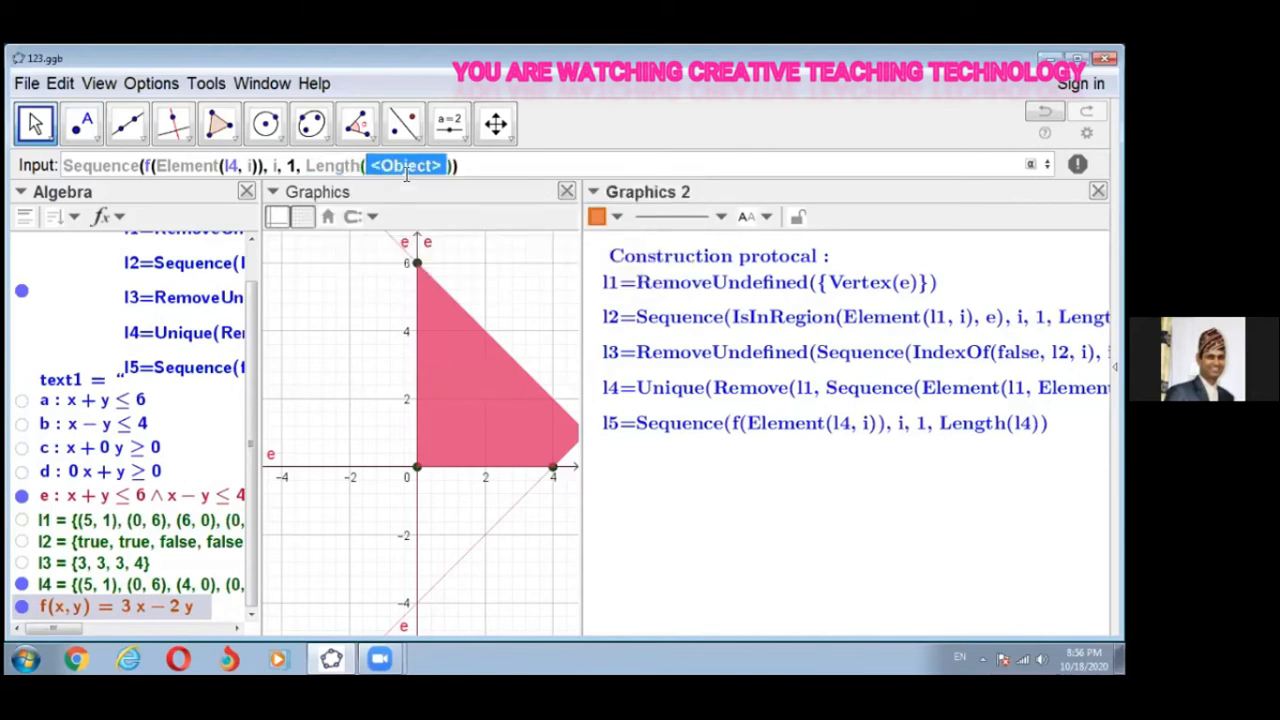
pyautogui.write('l4')
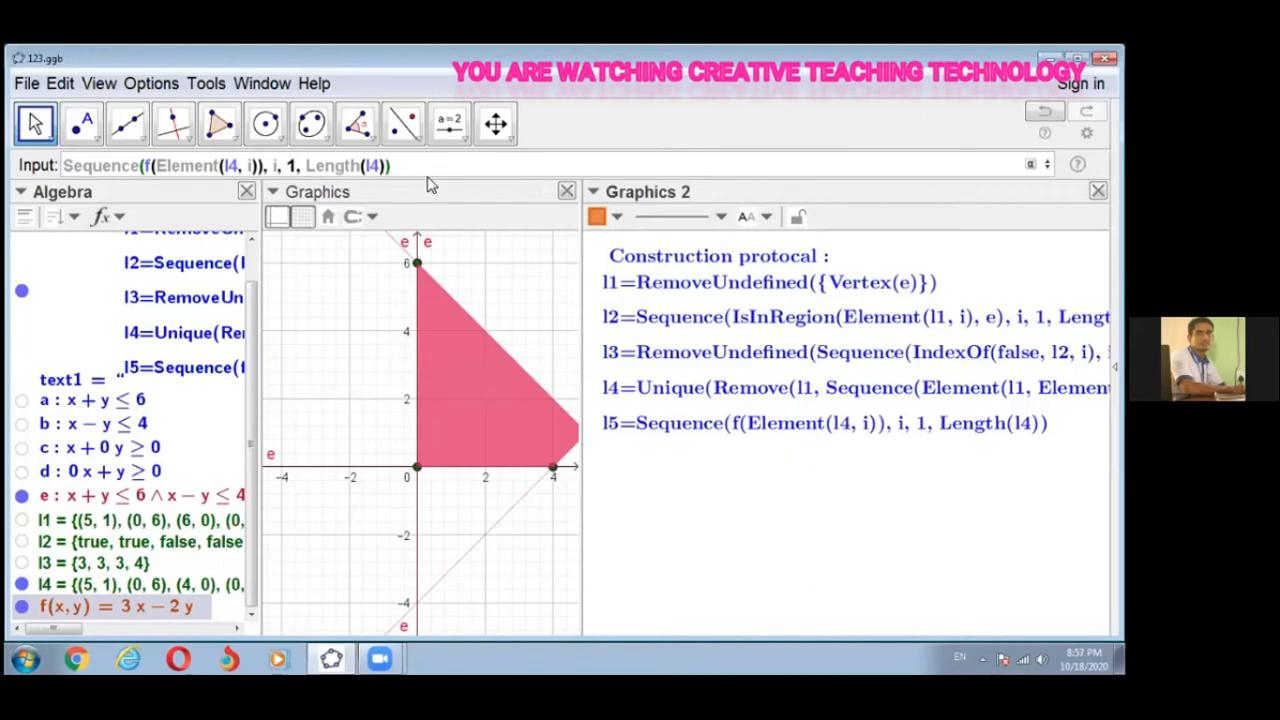
pyautogui.press('Return')
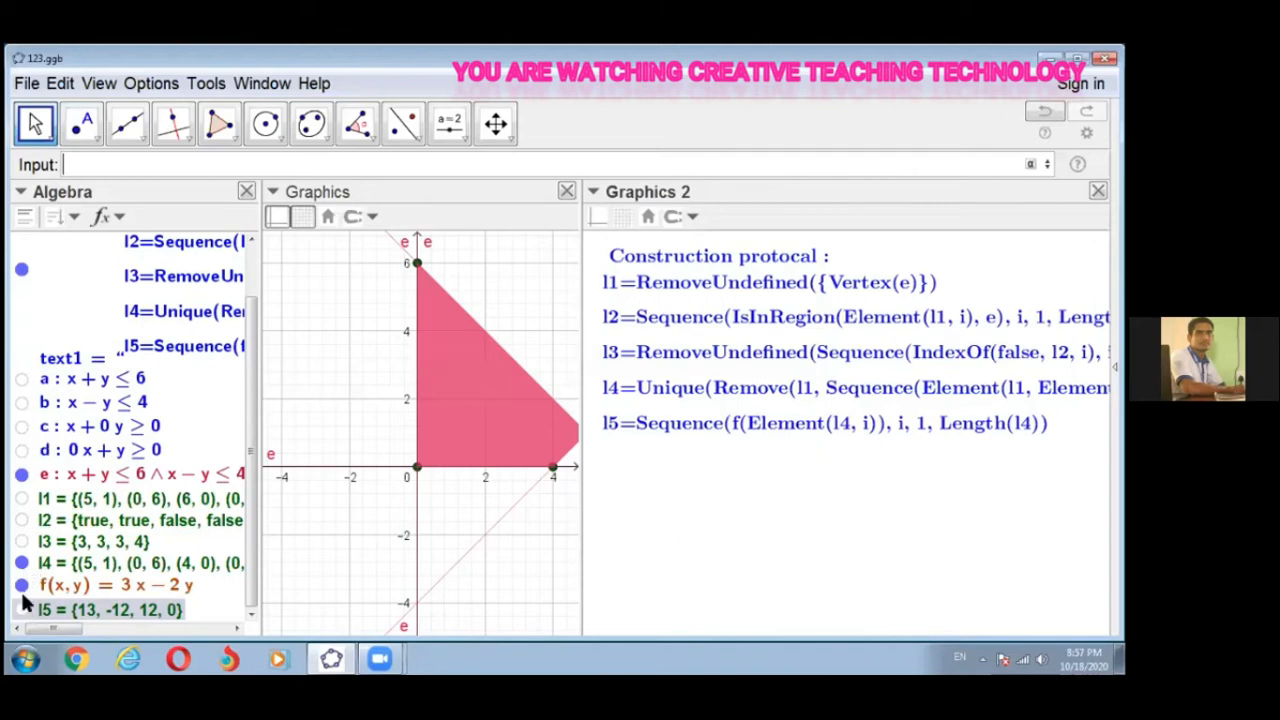
# Step: Compare the points of l1 and l4 in the graph by switching each list's visibility on and off
pyautogui.click(22, 499)
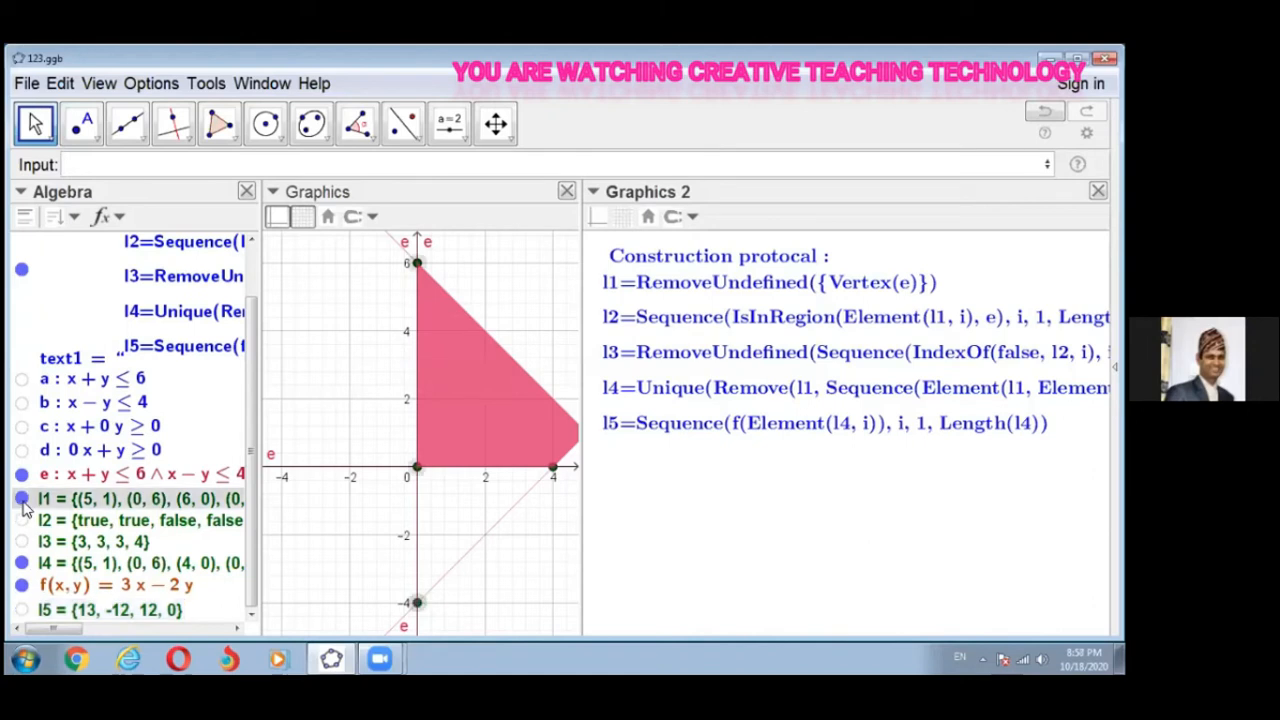
pyautogui.click(22, 499)
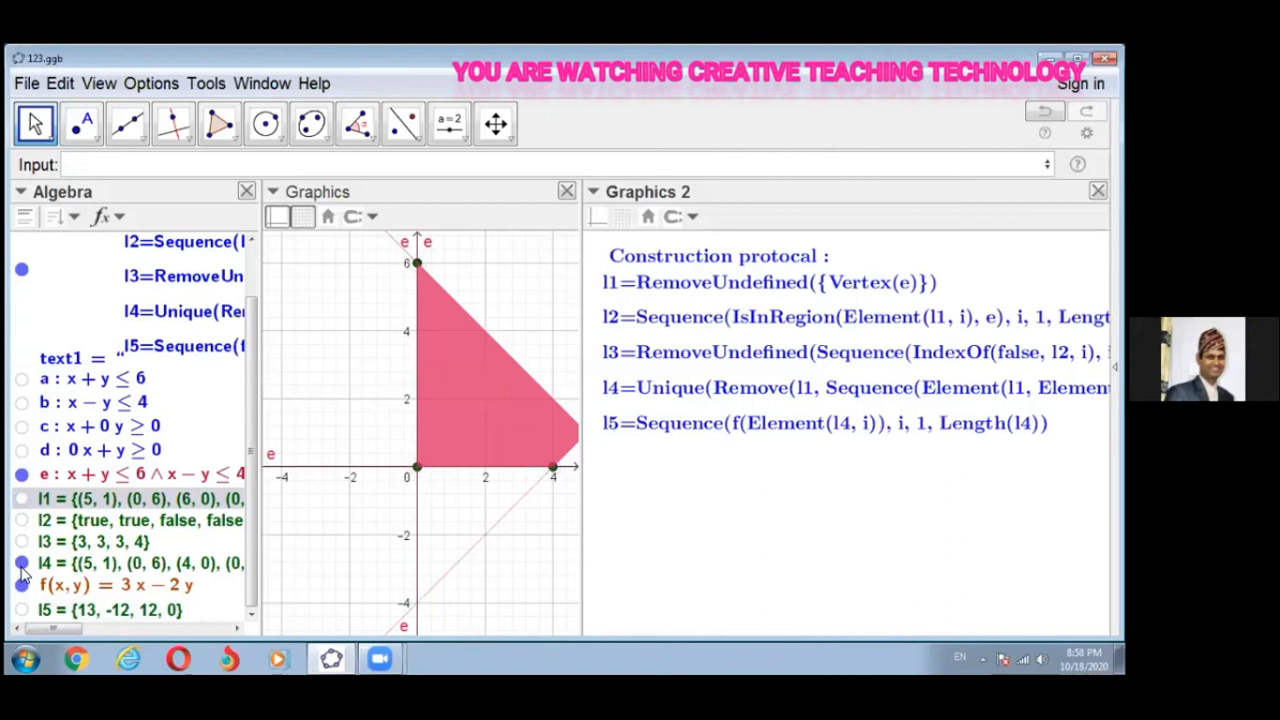
pyautogui.click(22, 564)
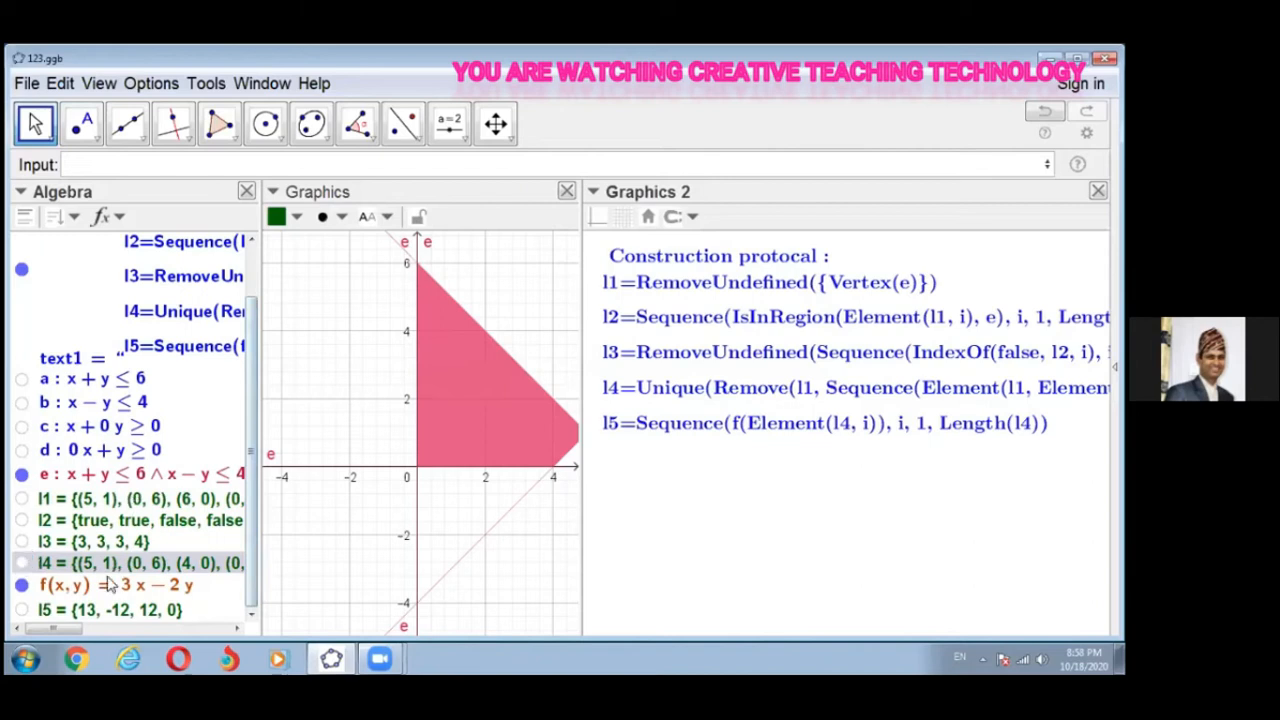
pyautogui.click(22, 563)
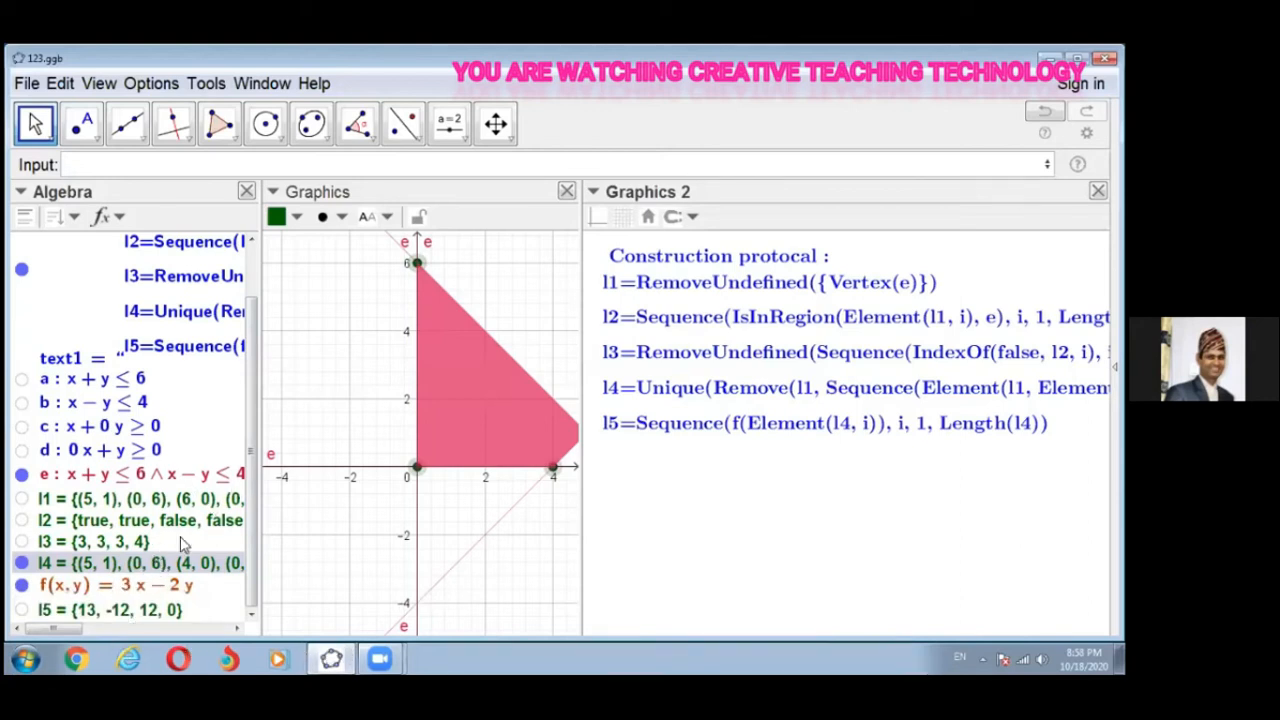
# Step: Begin a Max command in the input line
pyautogui.click(87, 166)
pyautogui.write('Ma')
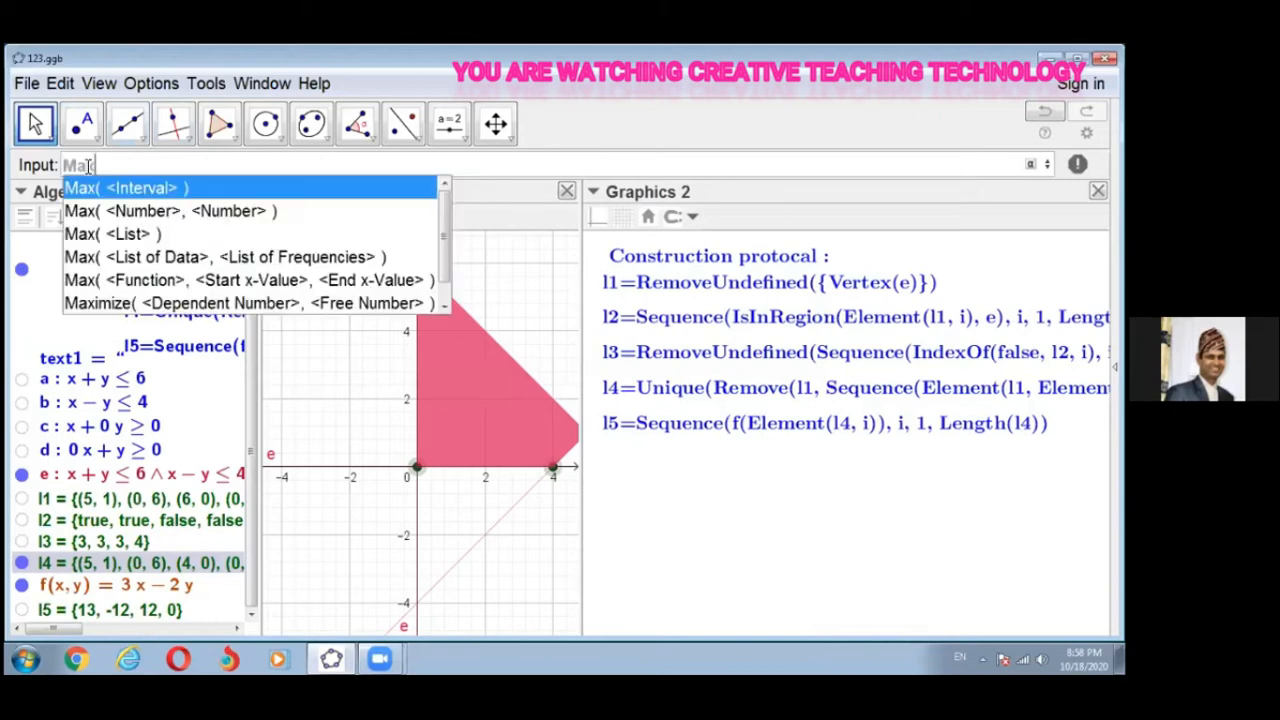
pyautogui.write('x')
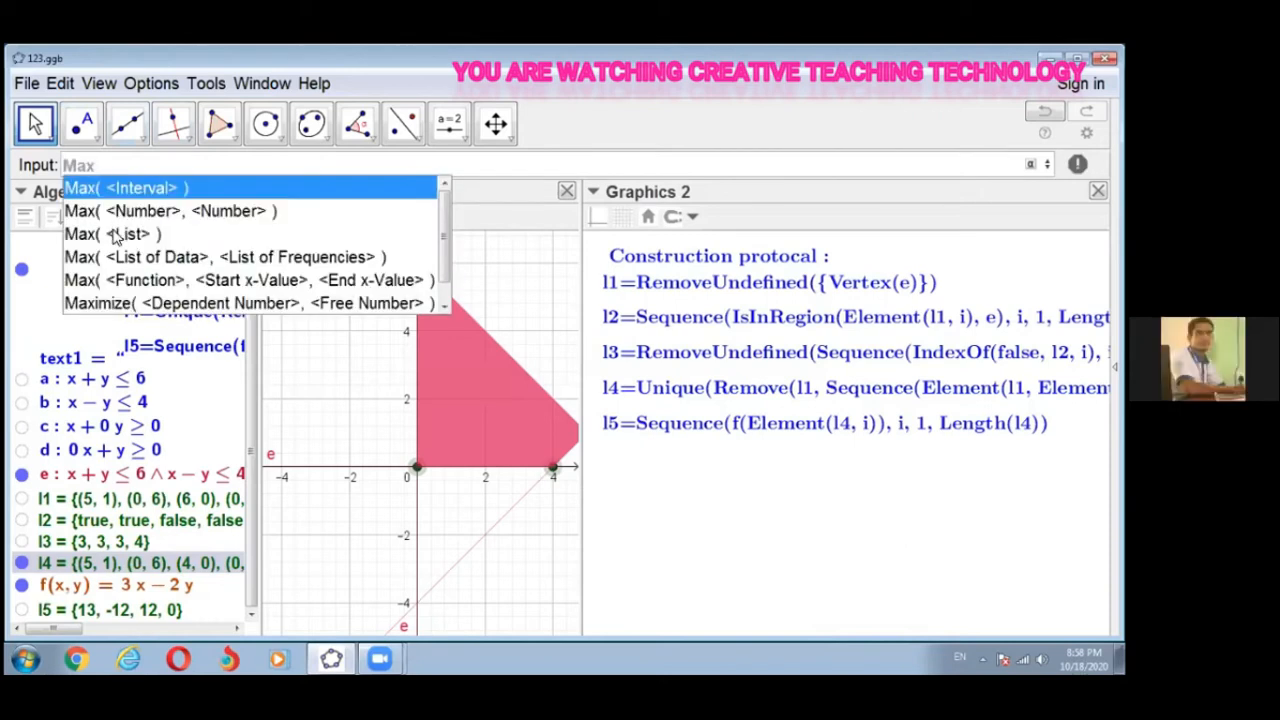
pyautogui.press('Down')
pyautogui.press('Down')
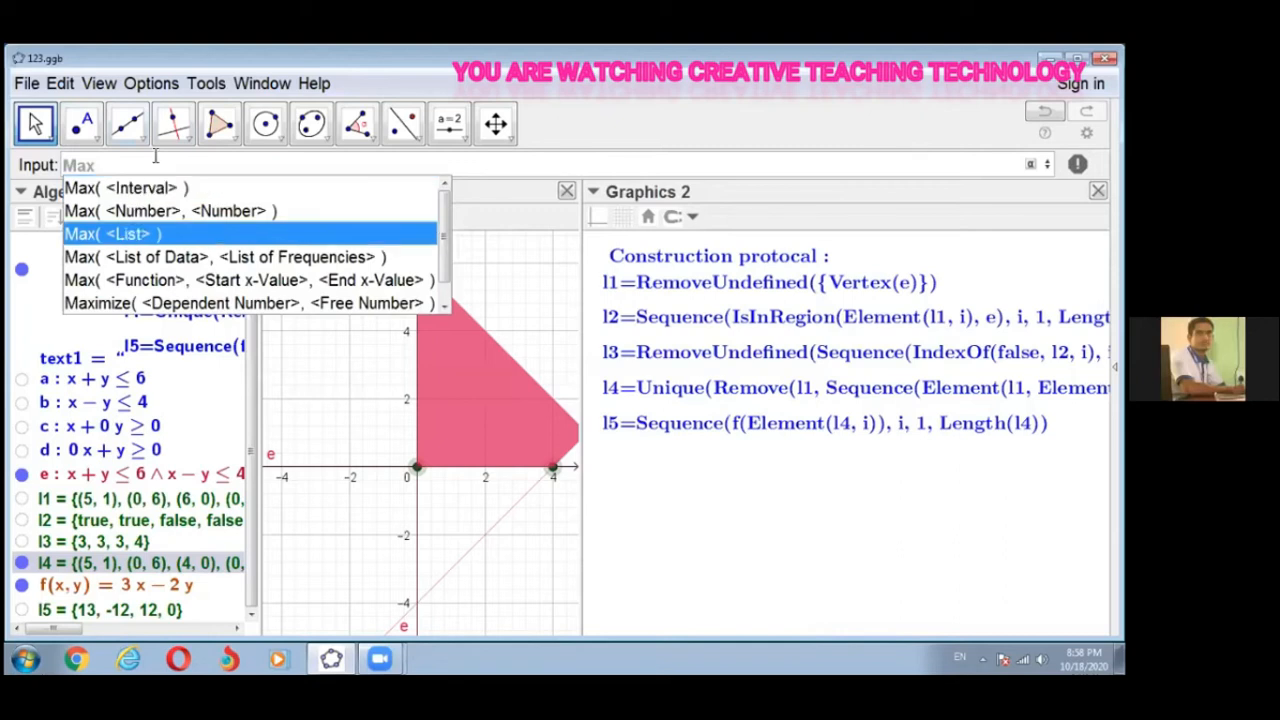
pyautogui.press('Return')
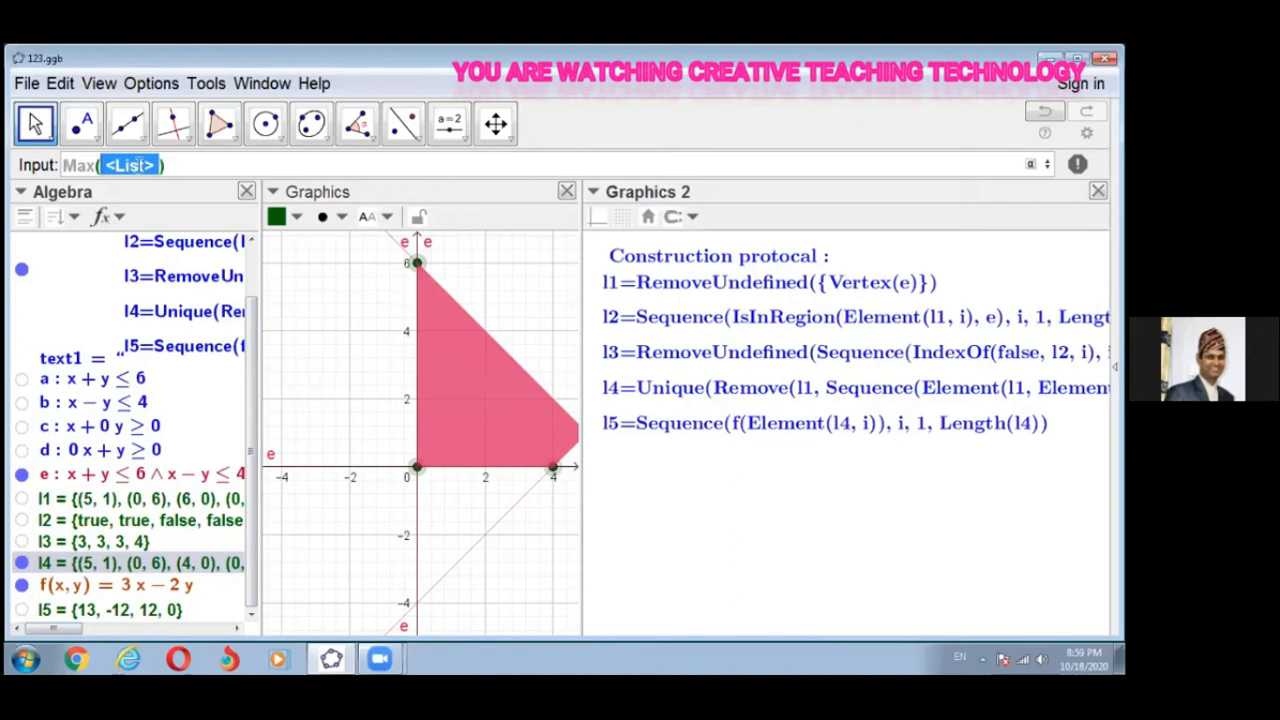
pyautogui.click(189, 166)
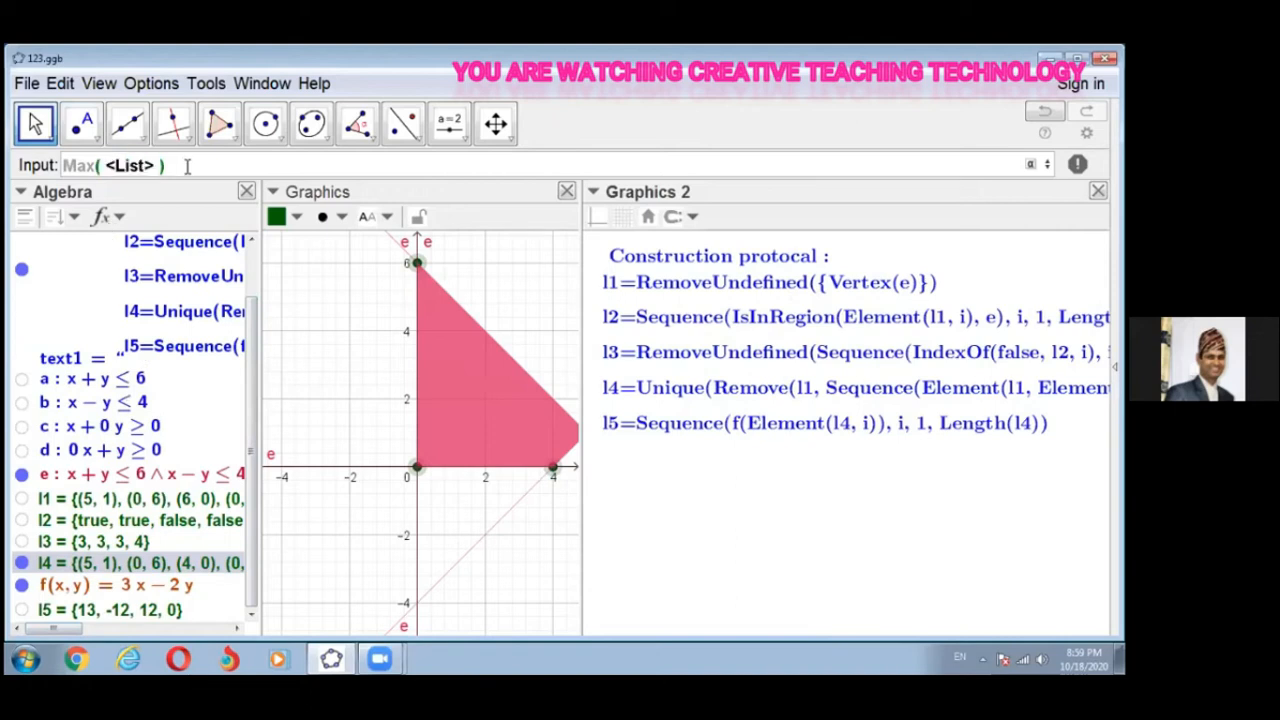
pyautogui.press('BackSpace')
pyautogui.press('BackSpace')
pyautogui.press('BackSpace')
pyautogui.press('BackSpace')
pyautogui.press('BackSpace')
pyautogui.press('BackSpace')
pyautogui.press('BackSpace')
pyautogui.press('BackSpace')
pyautogui.press('BackSpace')
pyautogui.press('BackSpace')
pyautogui.write('x')
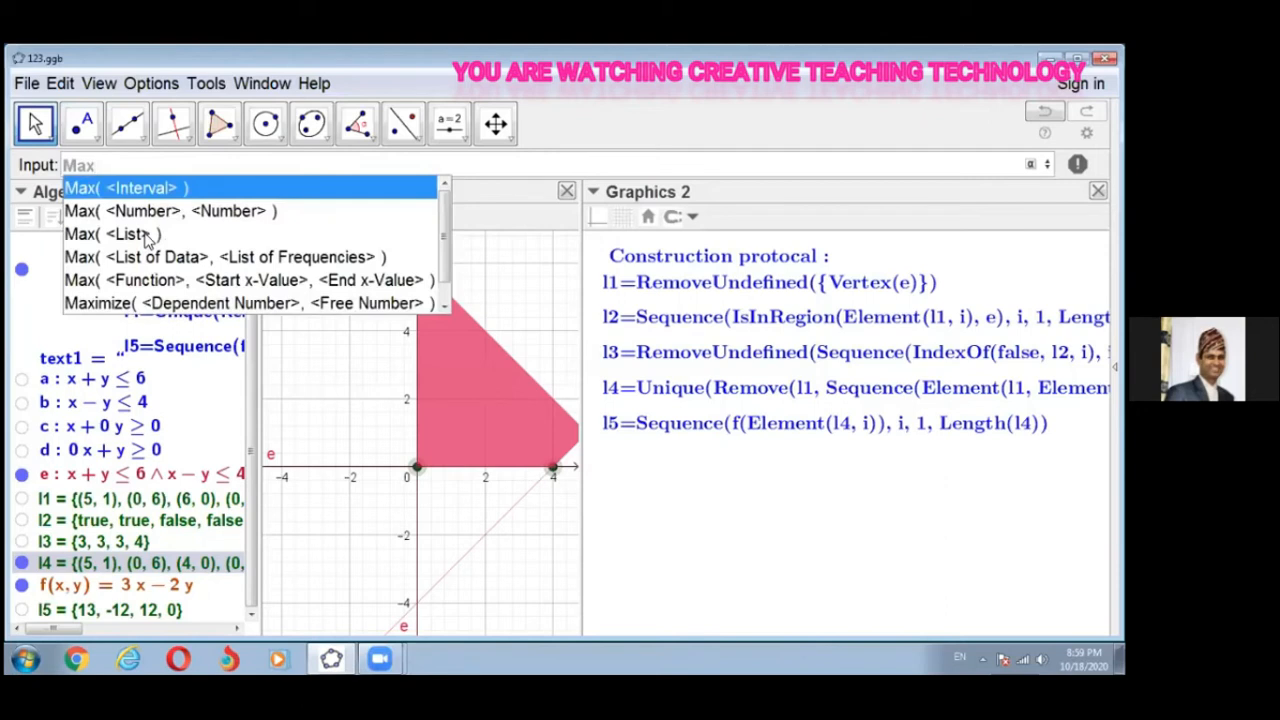
# Step: Choose the list form of Max and compute the maximum of list l5
pyautogui.click(147, 234)
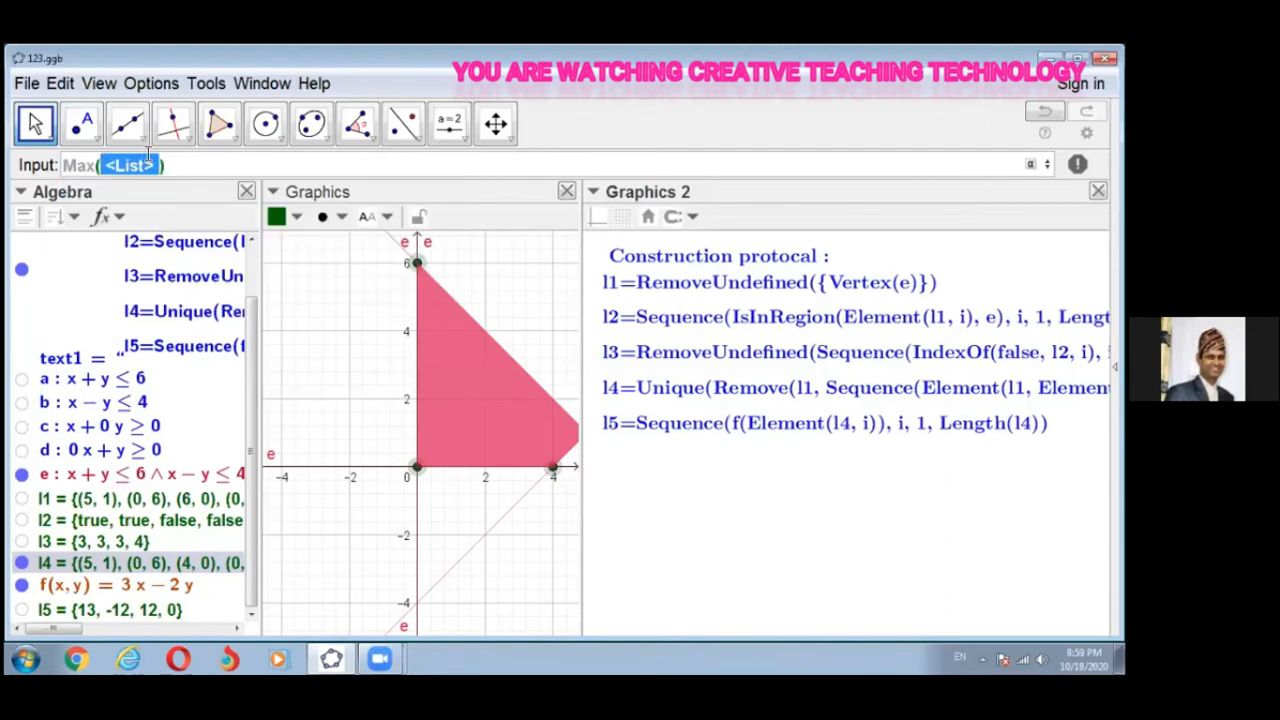
pyautogui.write('l5')
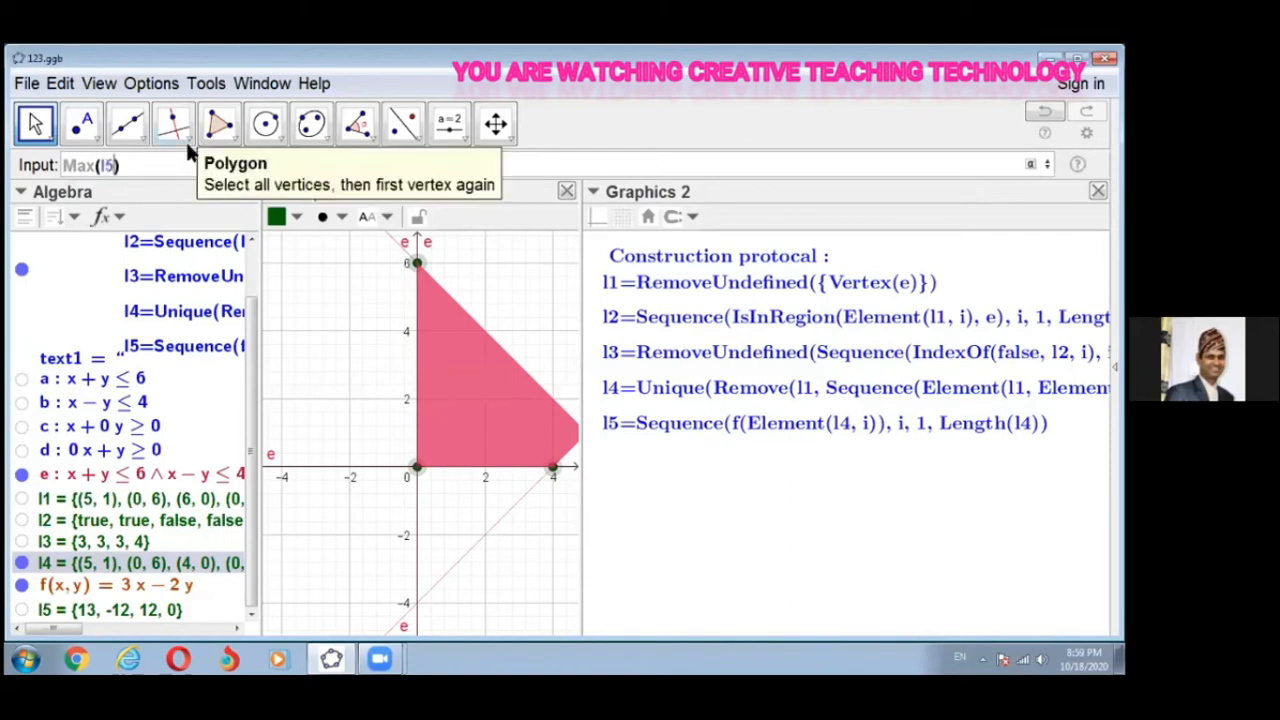
pyautogui.press('Return')
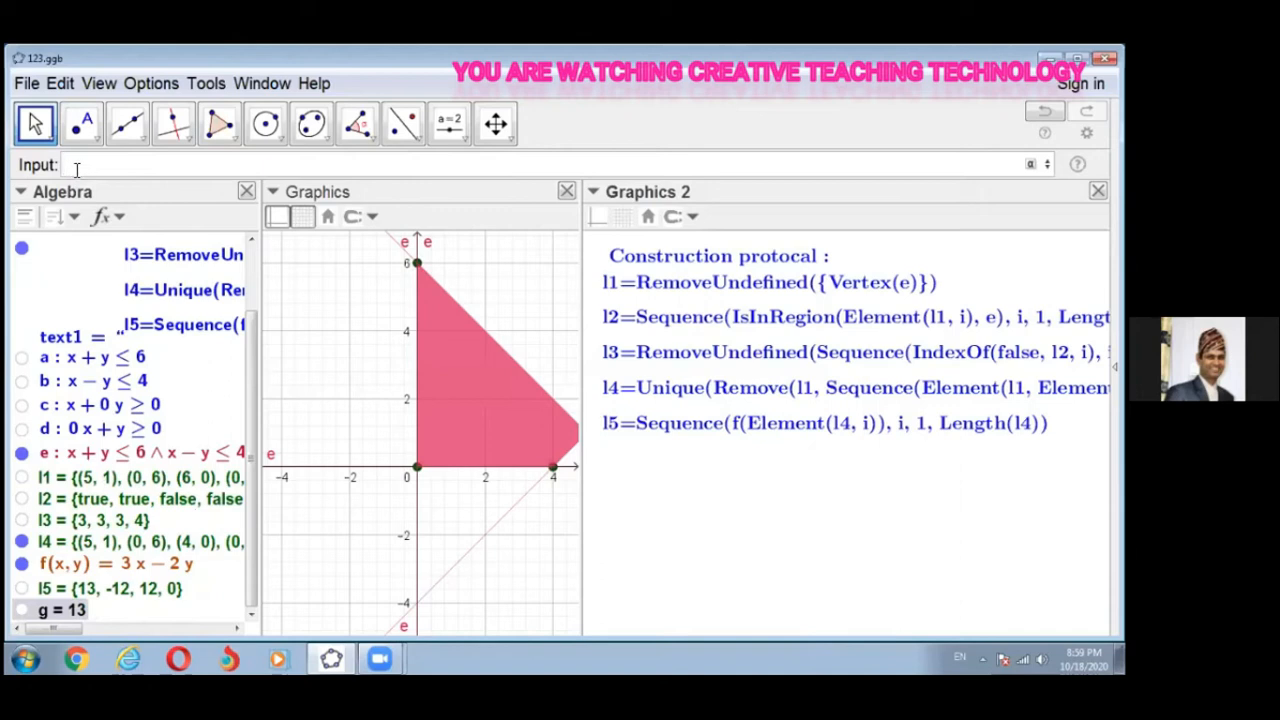
# Step: Compute the minimum of list l5 with the list form of the Min command
pyautogui.write('Min')
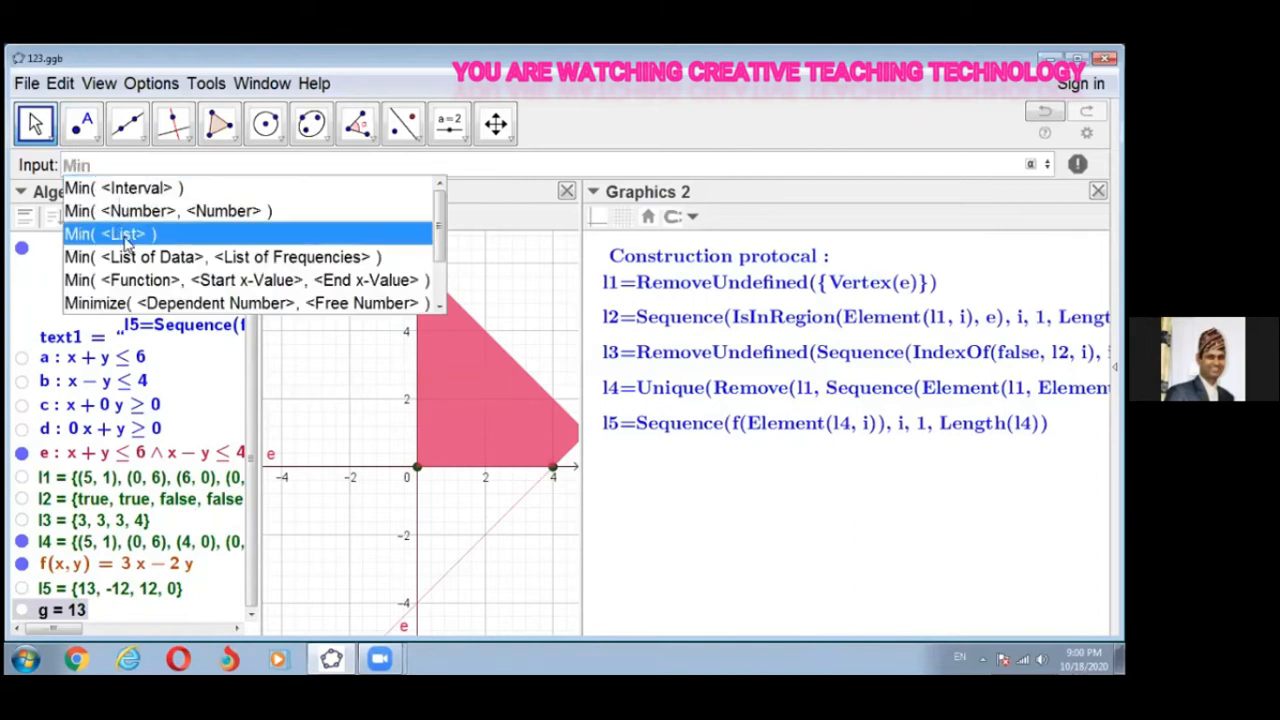
pyautogui.click(127, 240)
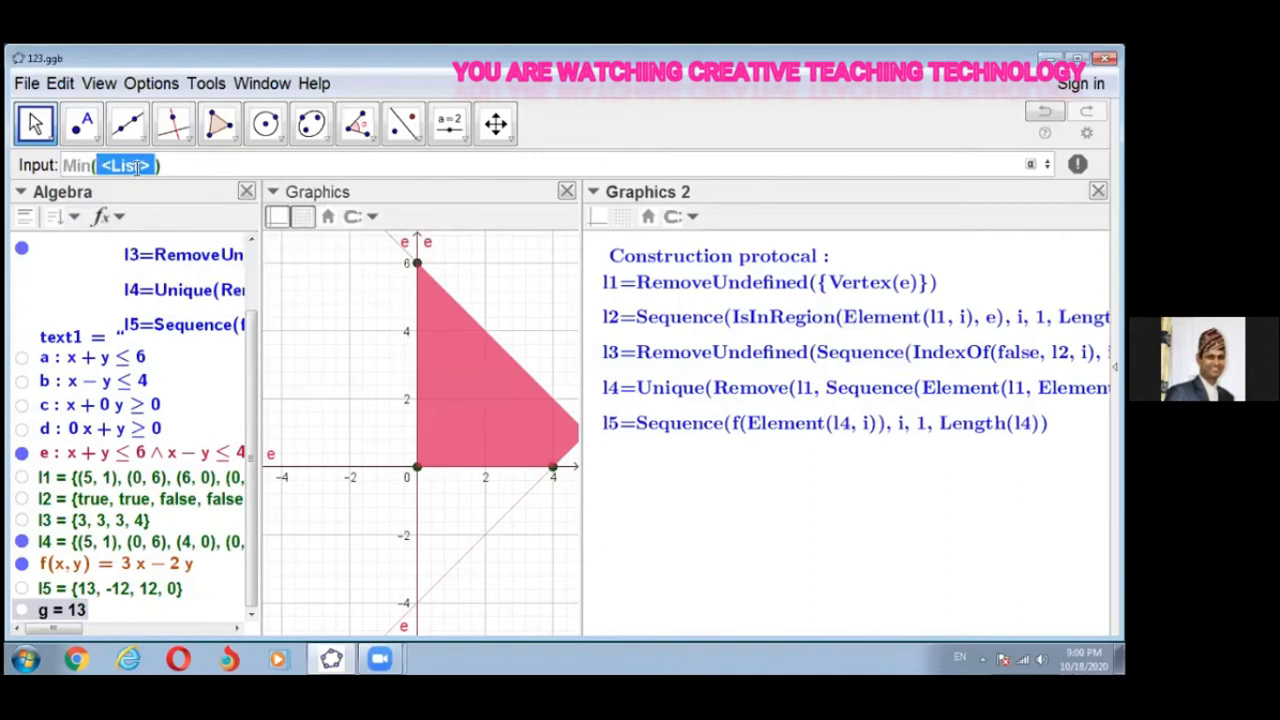
pyautogui.press('BackSpace')
pyautogui.write('l5')
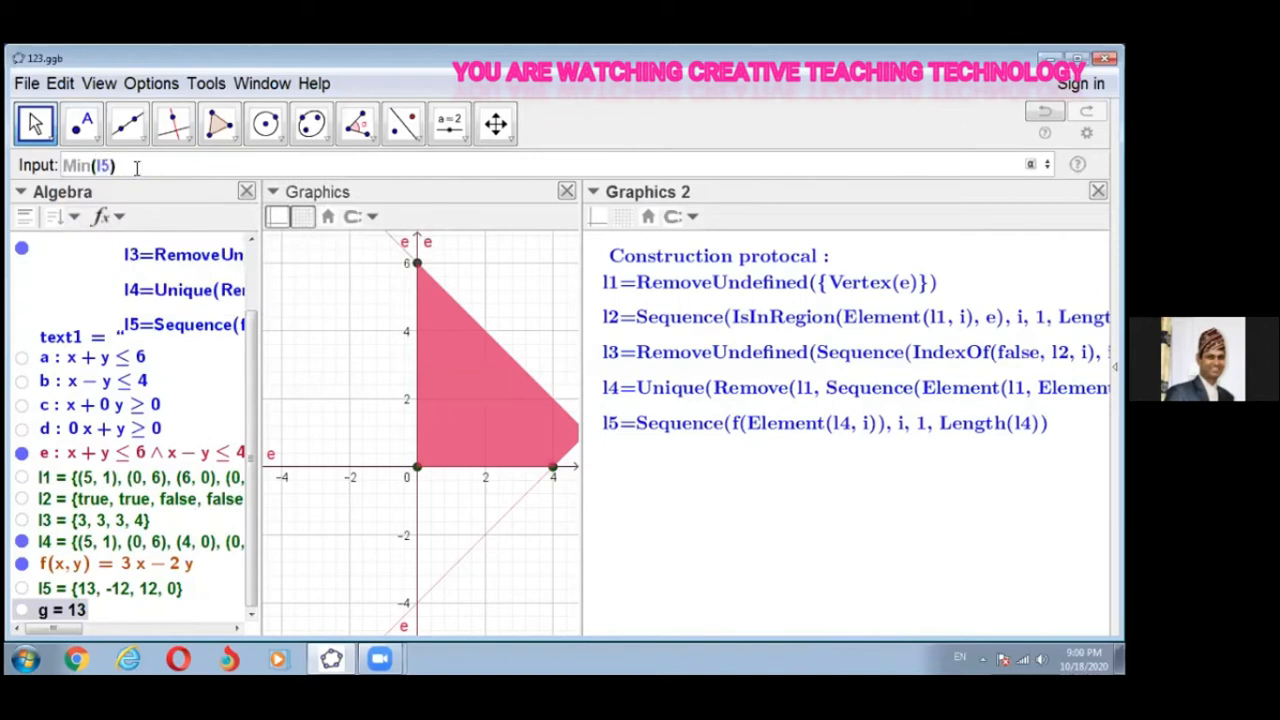
pyautogui.press('Return')
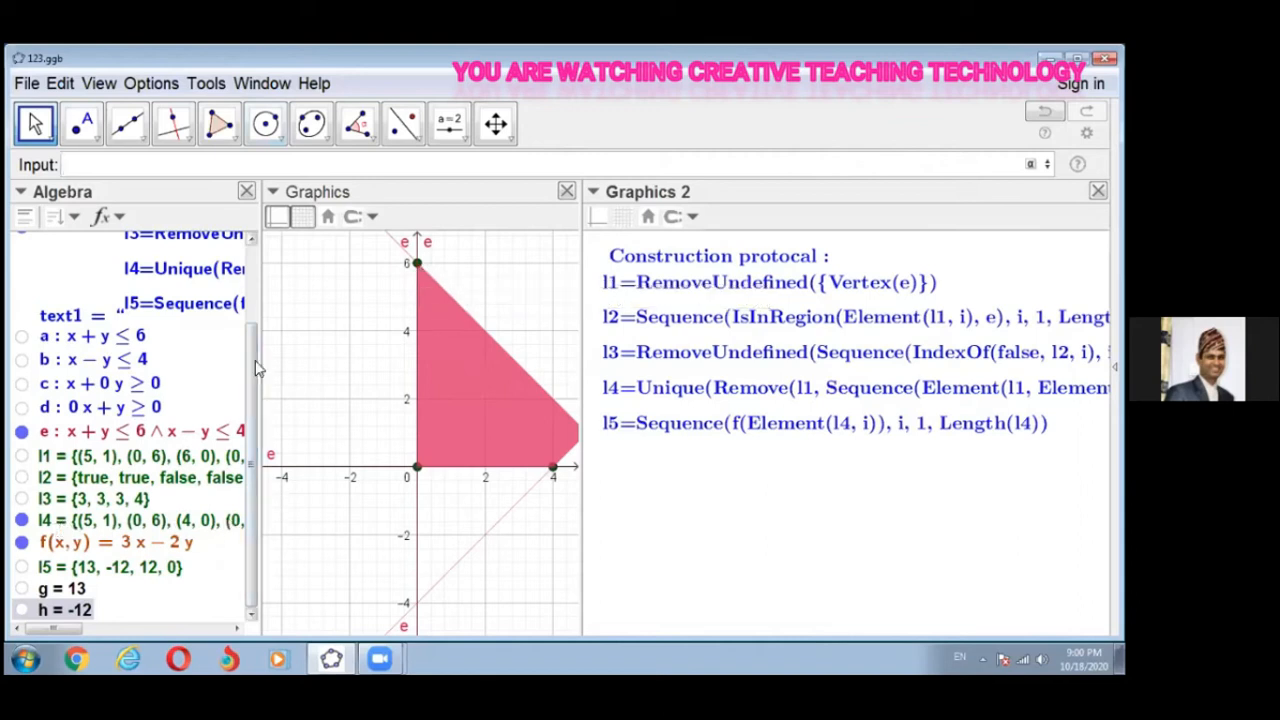
# Step: Widen the Algebra view to show the full lists and close the Graphics 2 view
pyautogui.moveTo(259, 304); pyautogui.dragTo(455, 315)
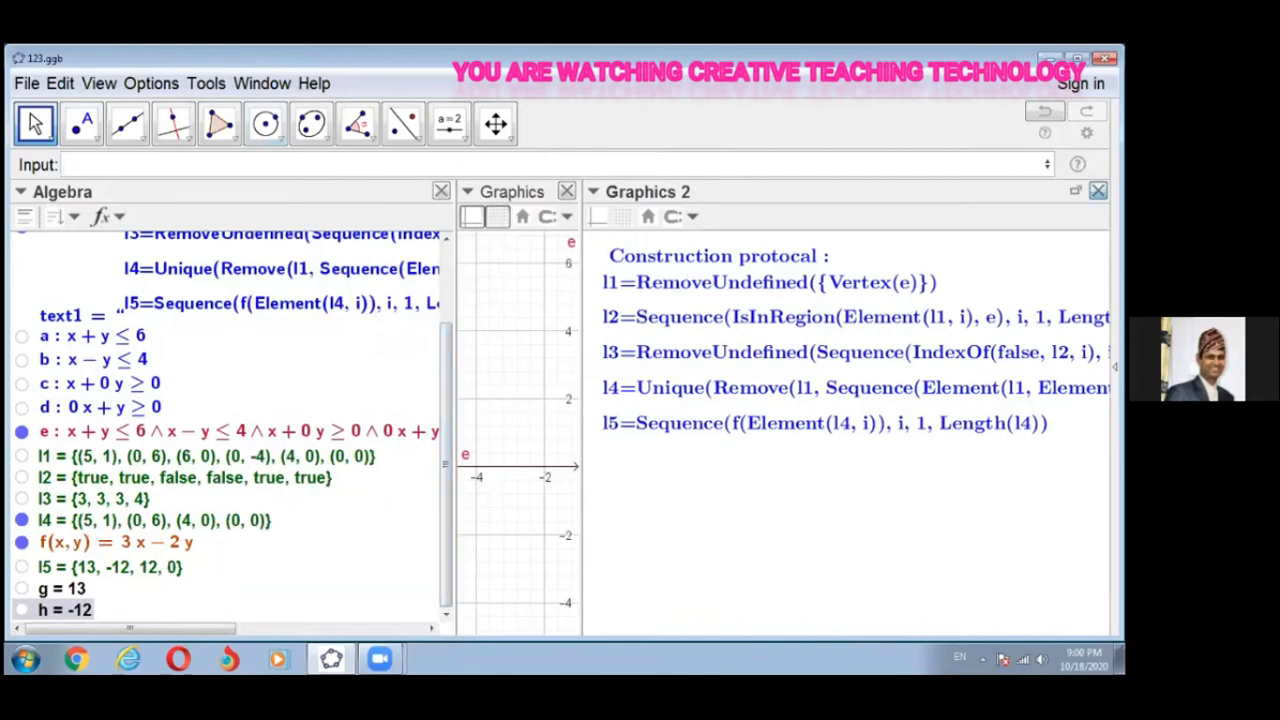
pyautogui.click(1098, 190)
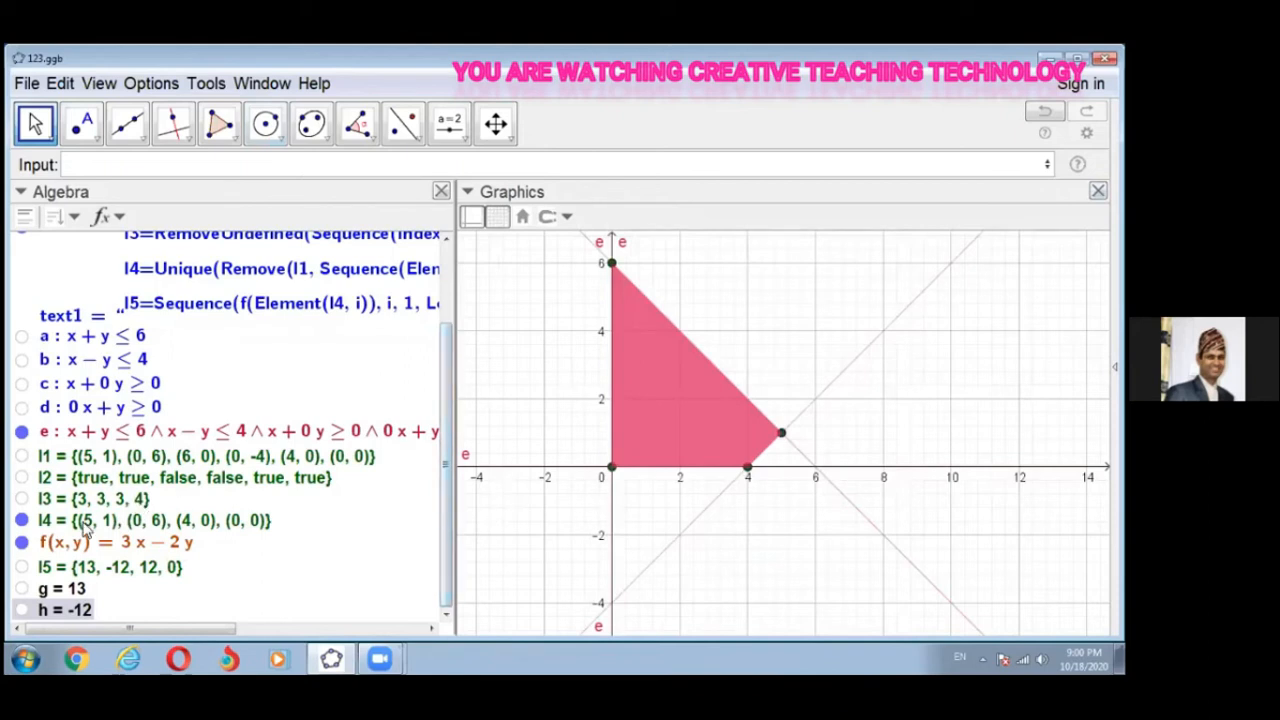
pyautogui.scroll(-1, 777, 500)
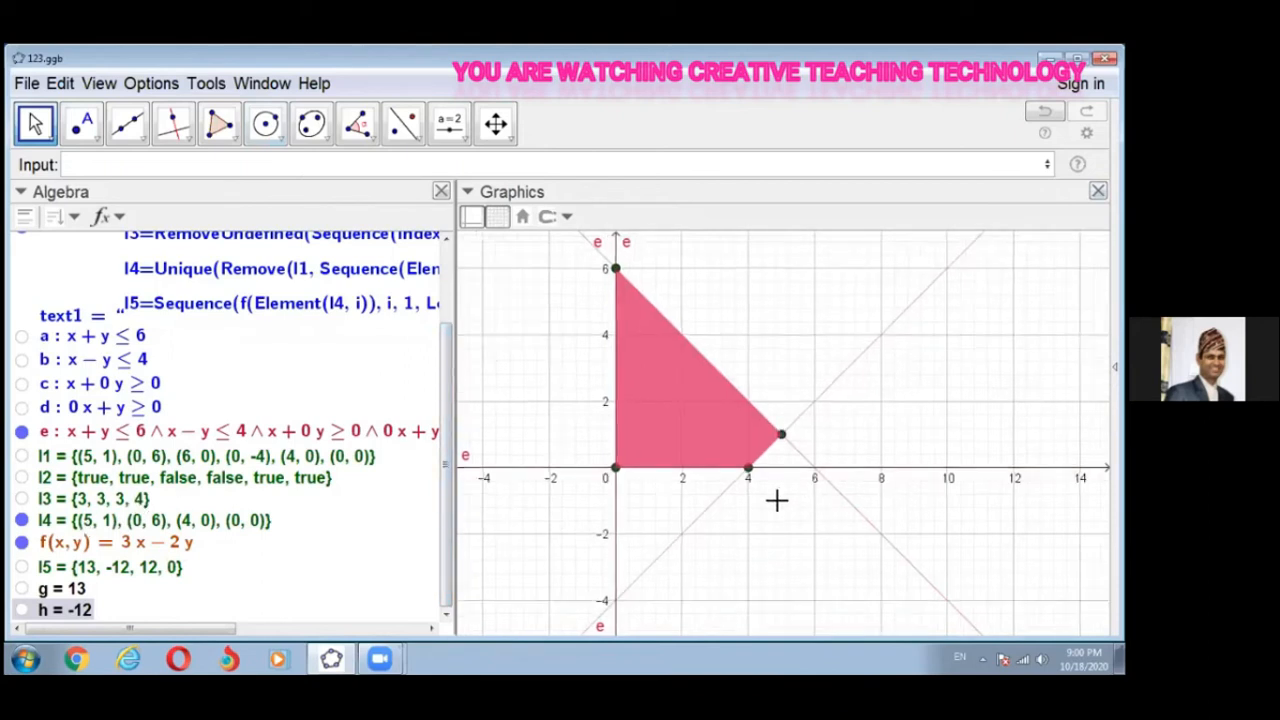
pyautogui.scroll(3, 772, 500)
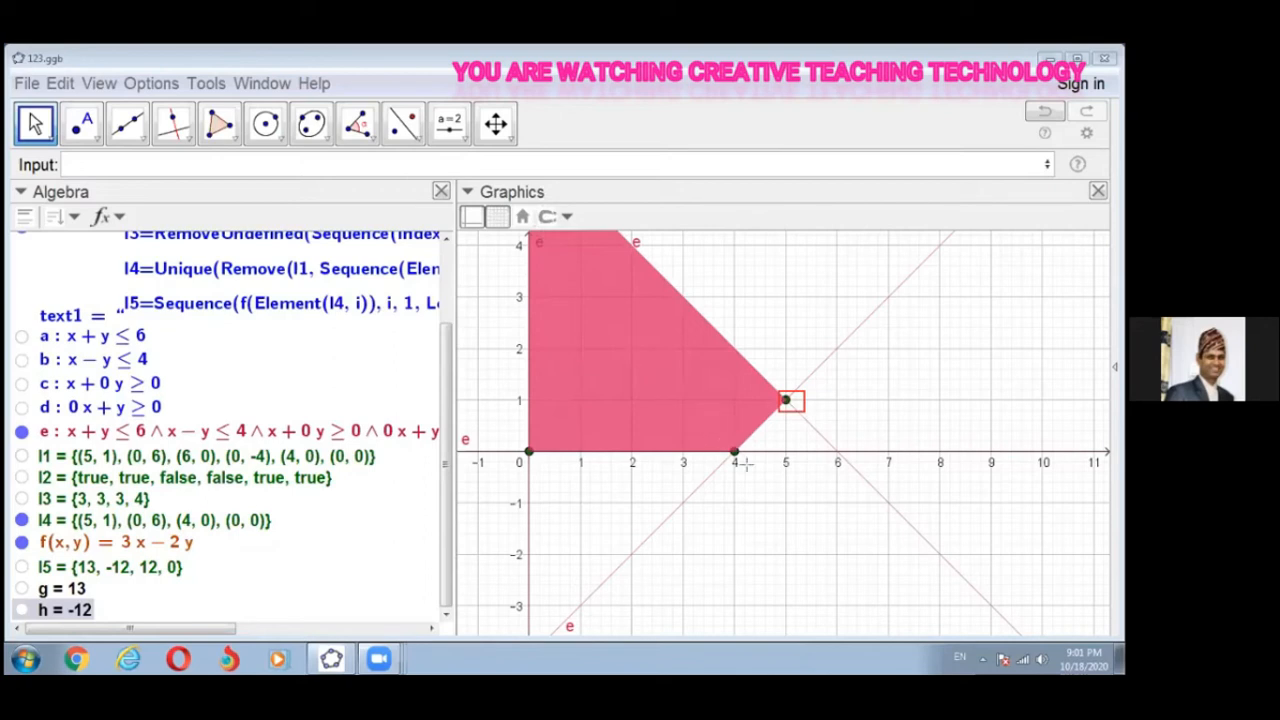
pyautogui.moveTo(725, 439); pyautogui.dragTo(748, 466)
pyautogui.moveTo(520, 440); pyautogui.dragTo(545, 466)
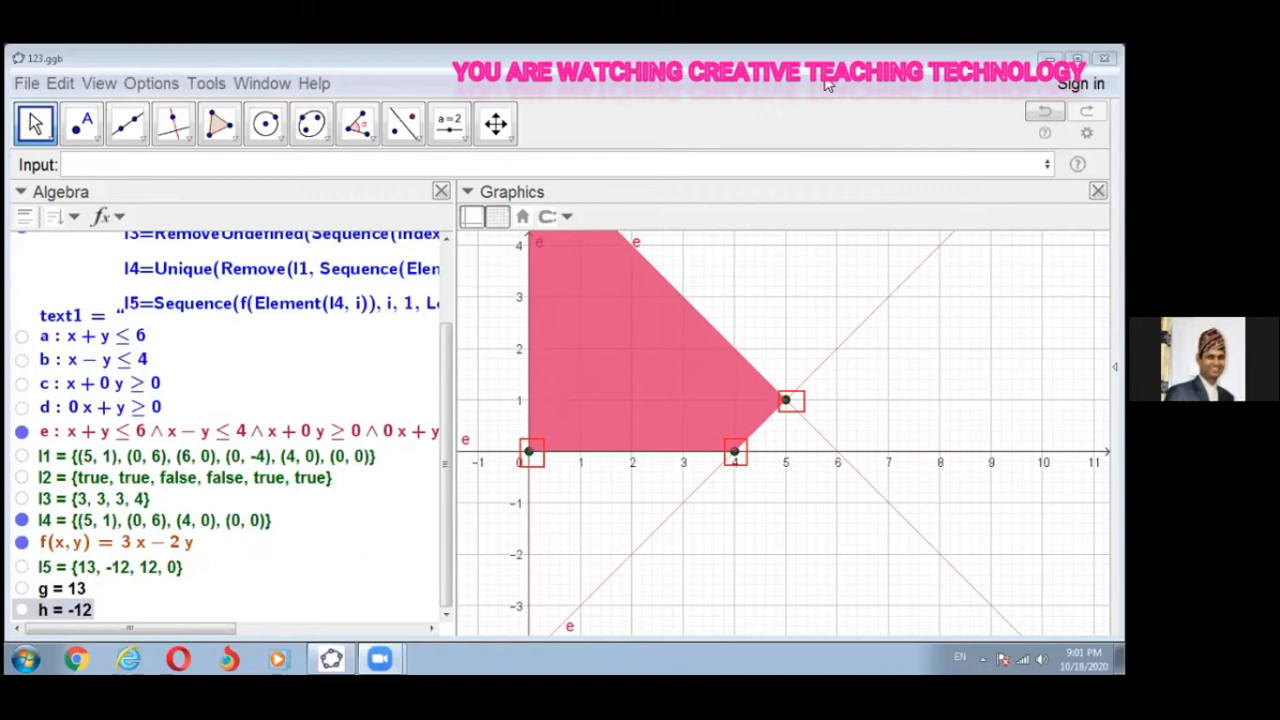
pyautogui.click(230, 445)
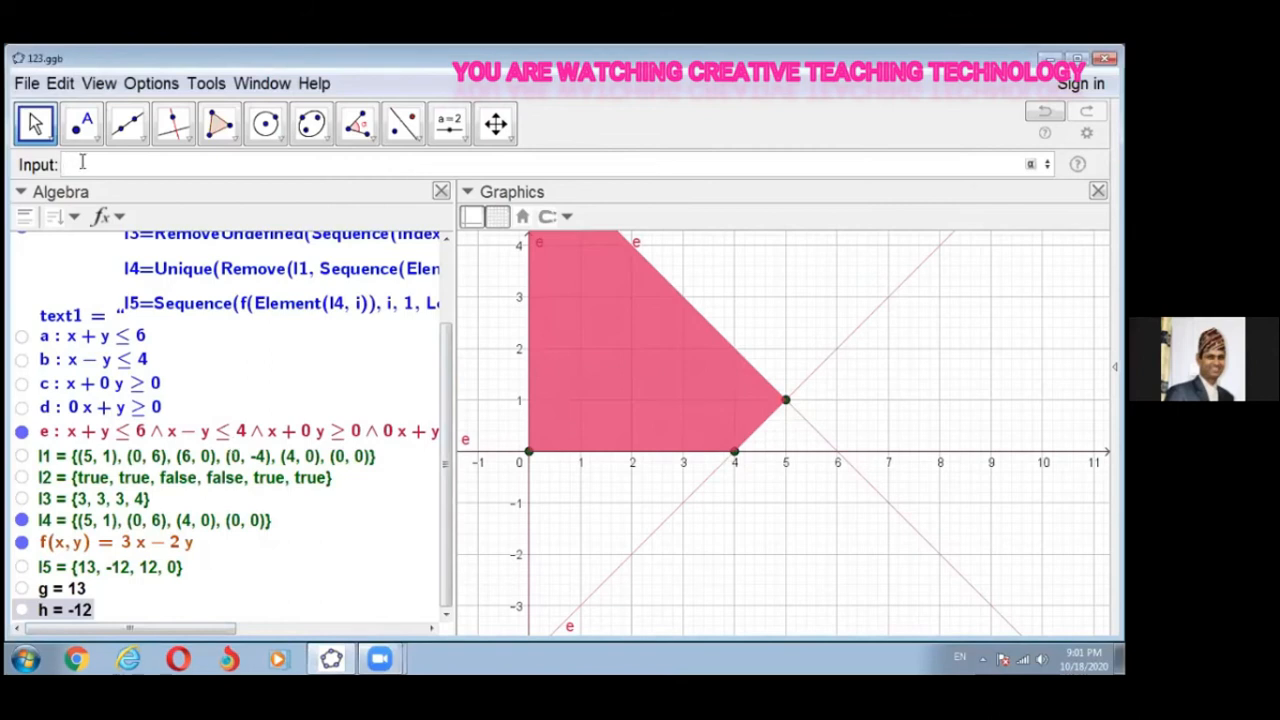
# Step: Try extracting the first vertex from list l4 with Element(l4, 1), and delete the resulting point
pyautogui.write('Eleme')
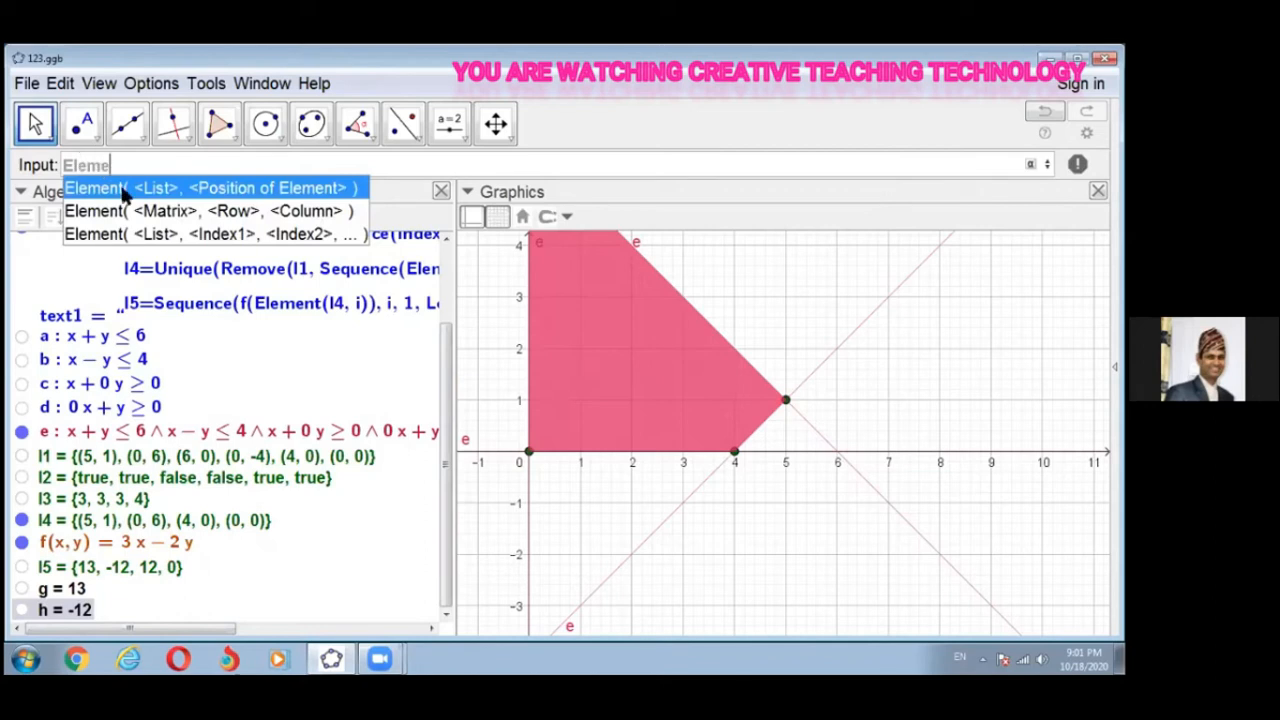
pyautogui.click(124, 190)
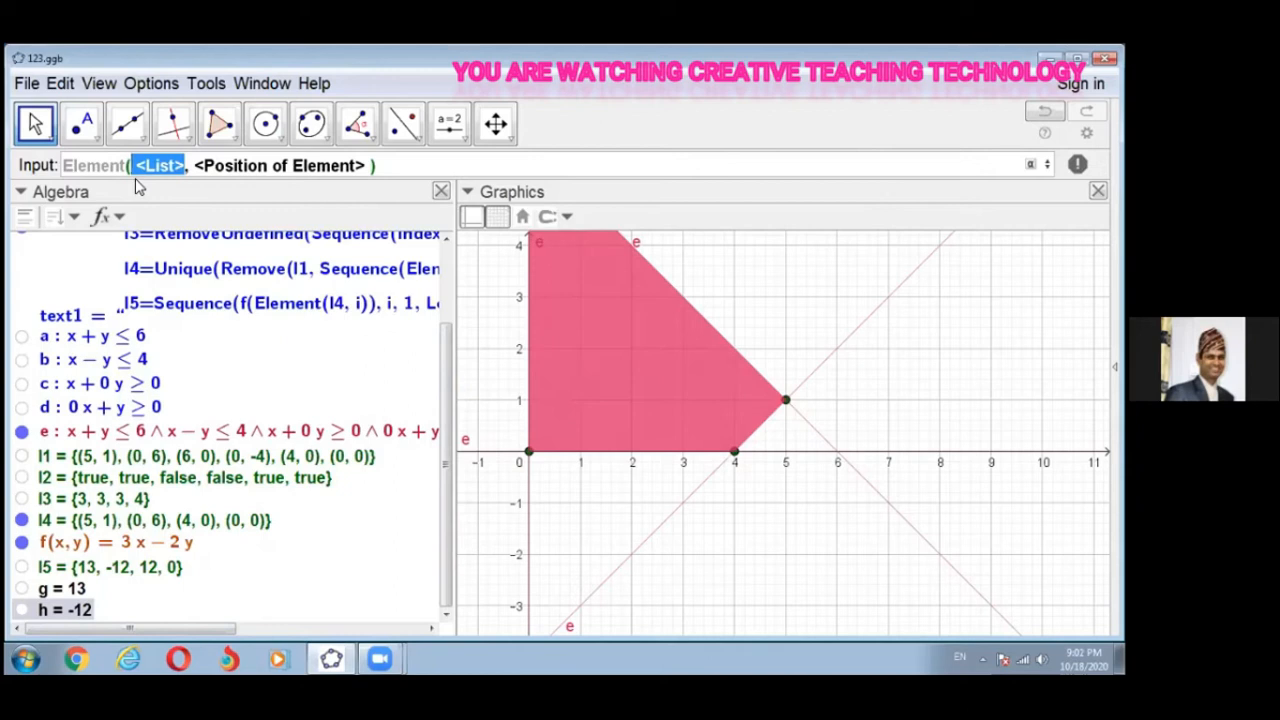
pyautogui.write('l')
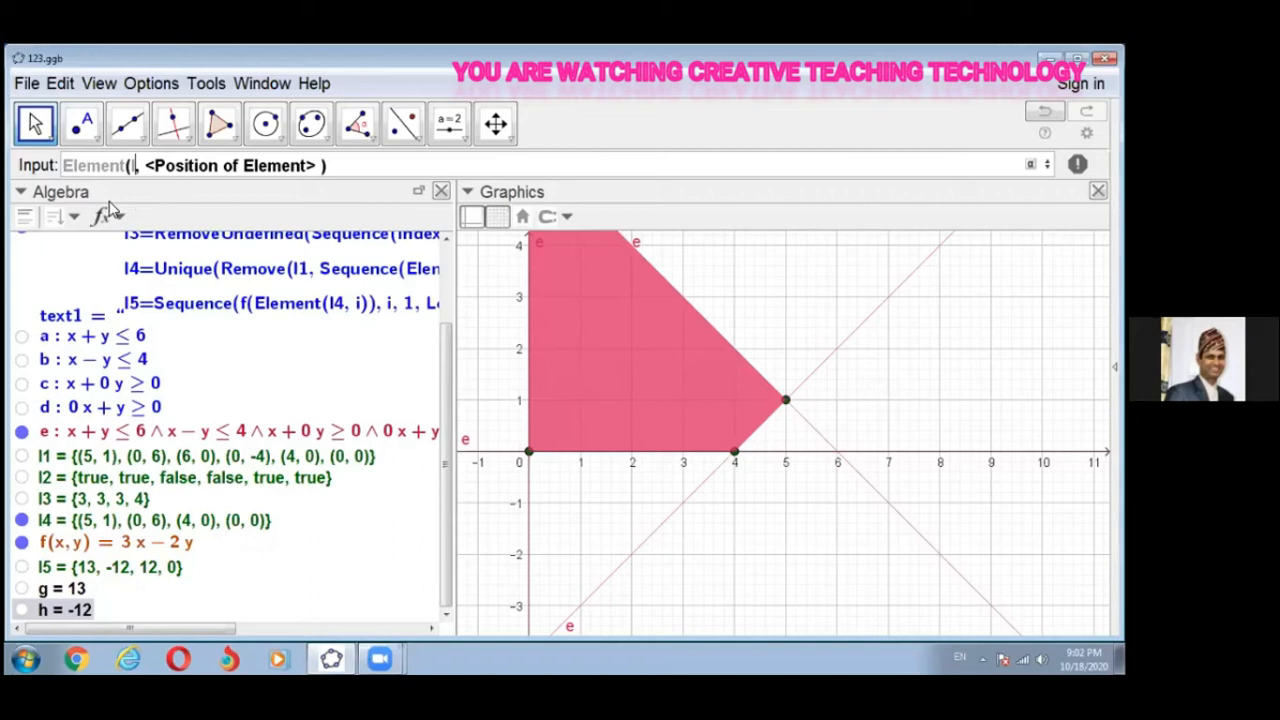
pyautogui.write('4')
pyautogui.press('Tab')
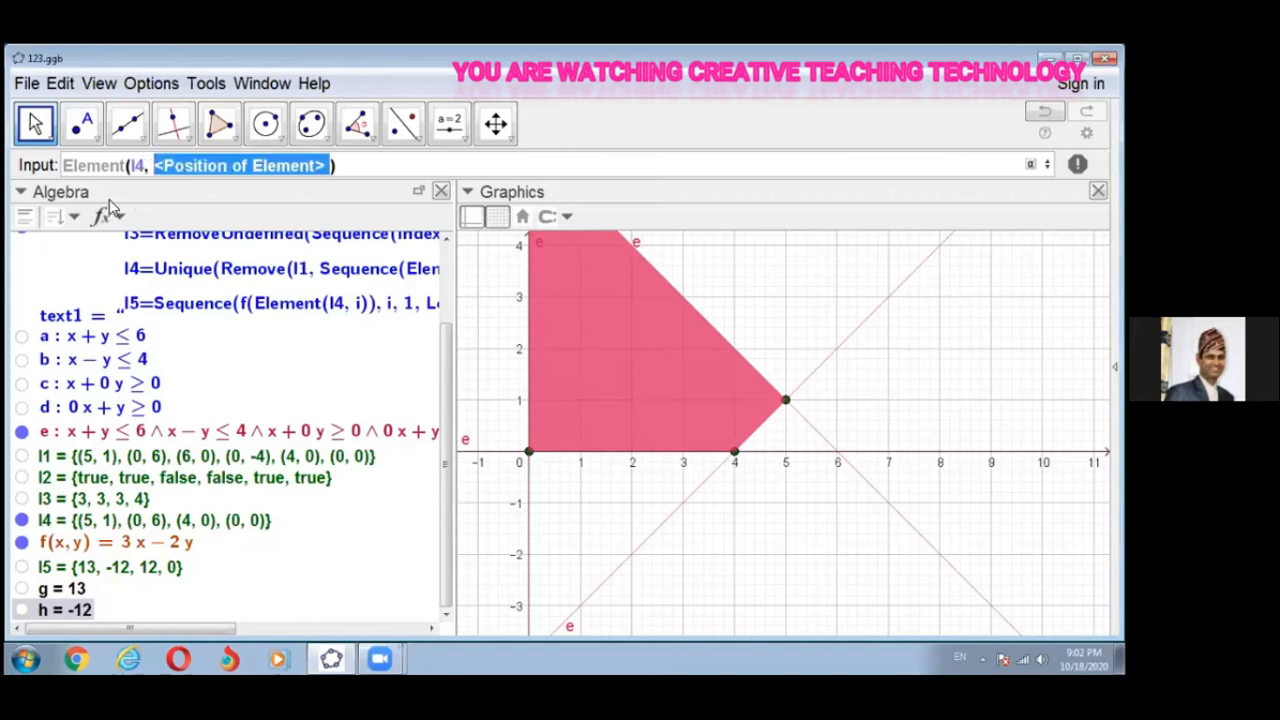
pyautogui.write('1')
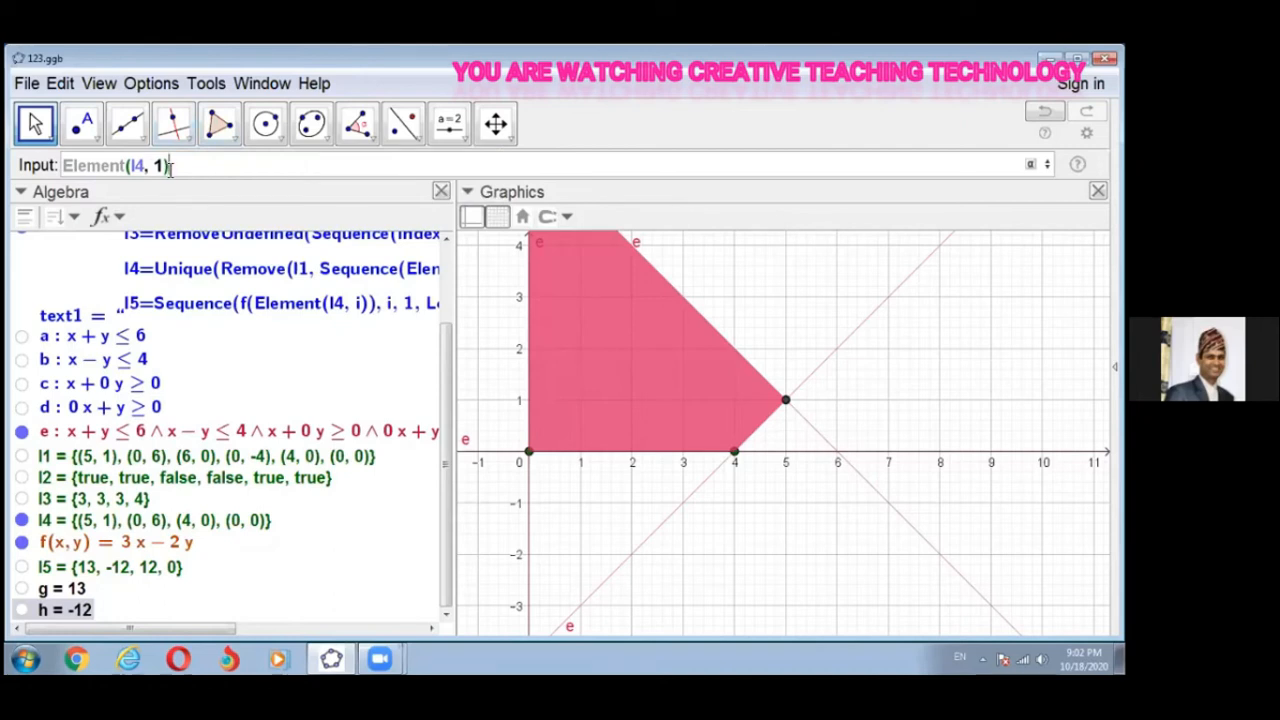
pyautogui.press('Return')
pyautogui.scroll(-1, 172, 405)
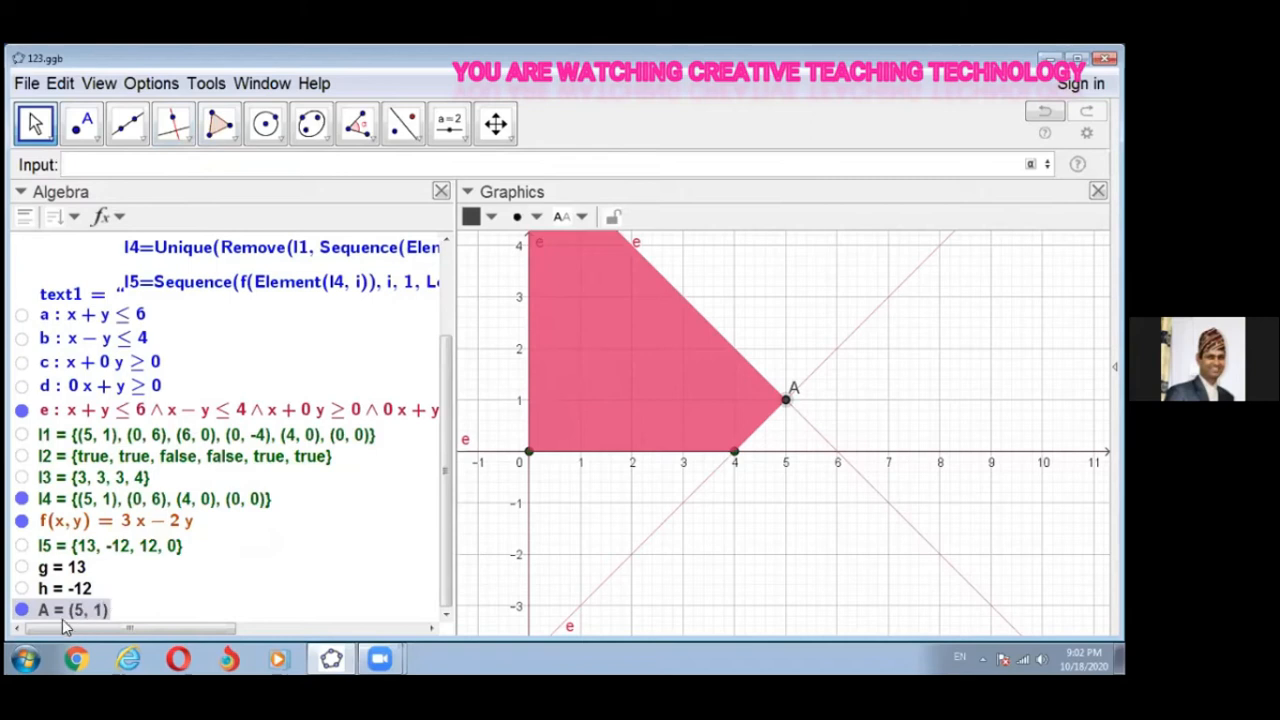
pyautogui.click(91, 608)
pyautogui.press('Delete')
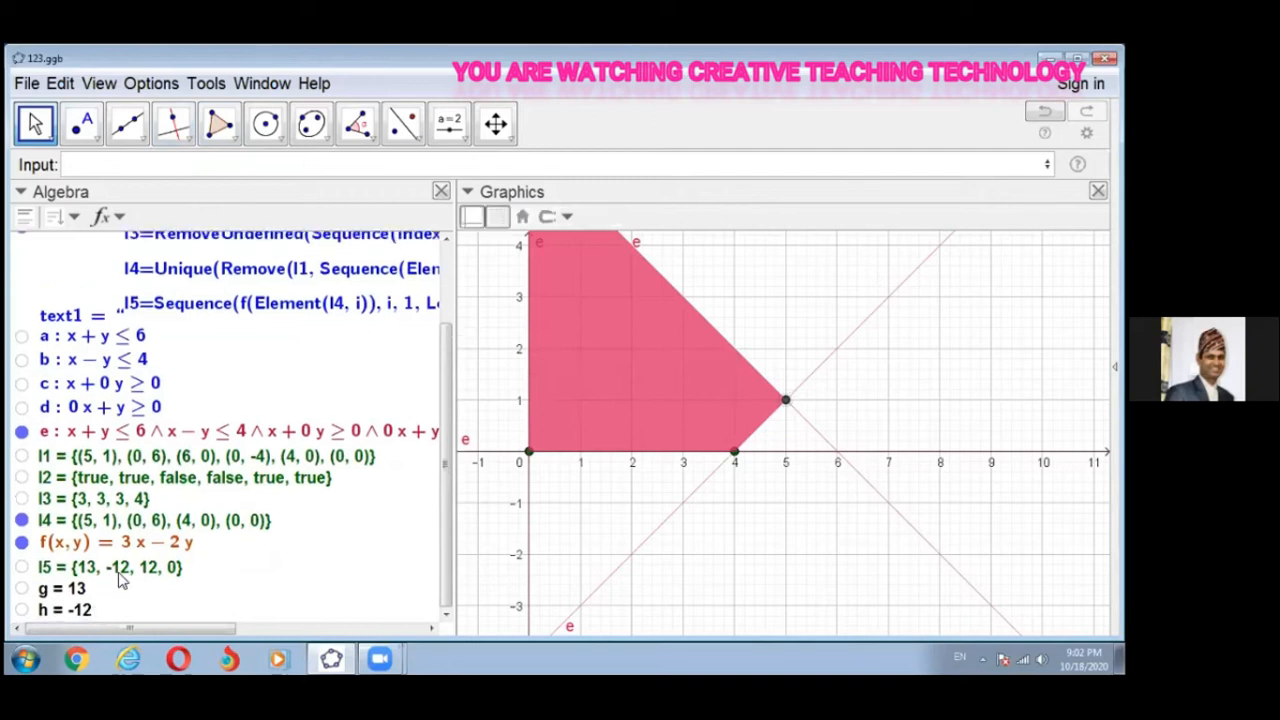
# Step: Create a point from the first element of list l4 with Element(l4, 1), copying the command text for reuse
pyautogui.click(75, 166)
pyautogui.write('Eleme')
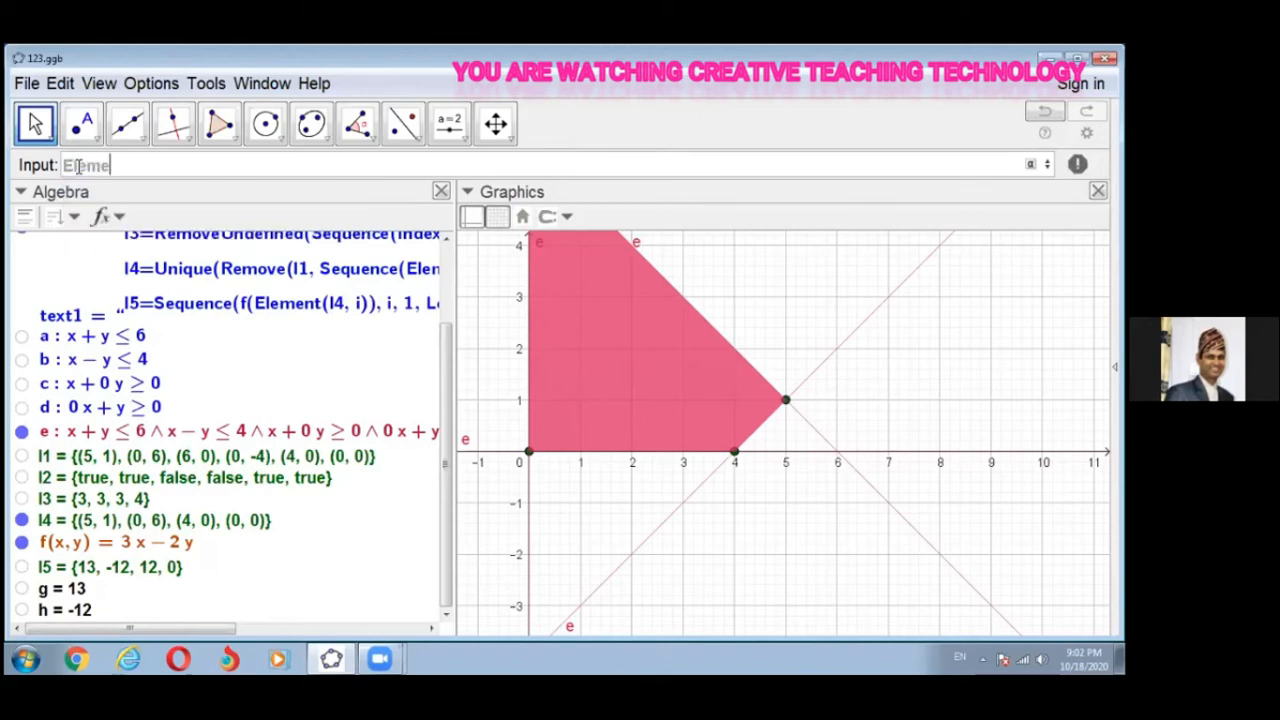
pyautogui.write('n')
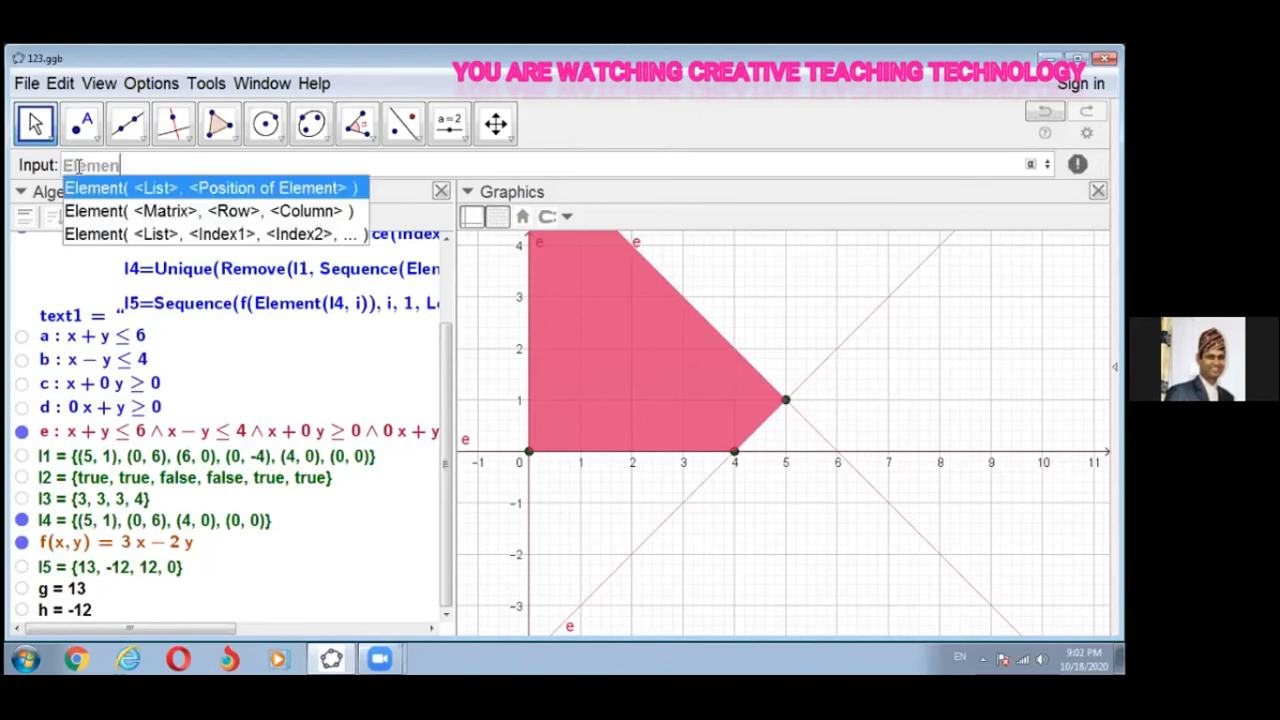
pyautogui.click(143, 189)
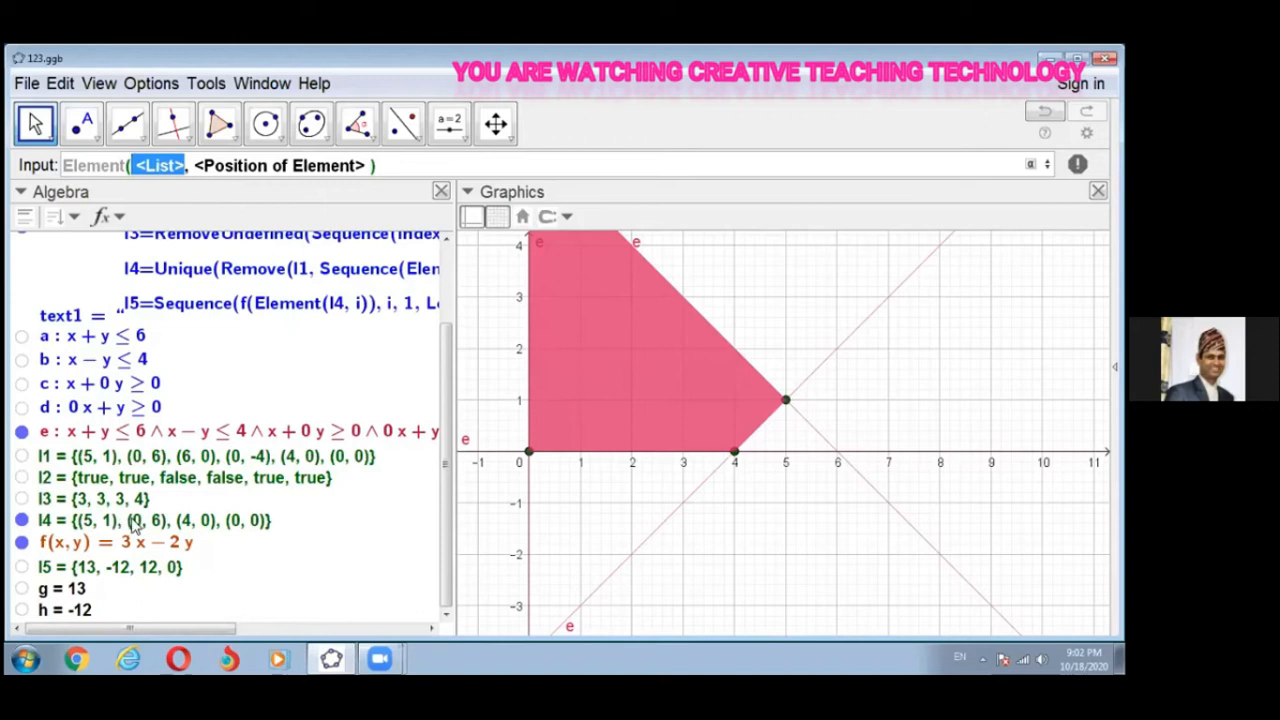
pyautogui.write('l4')
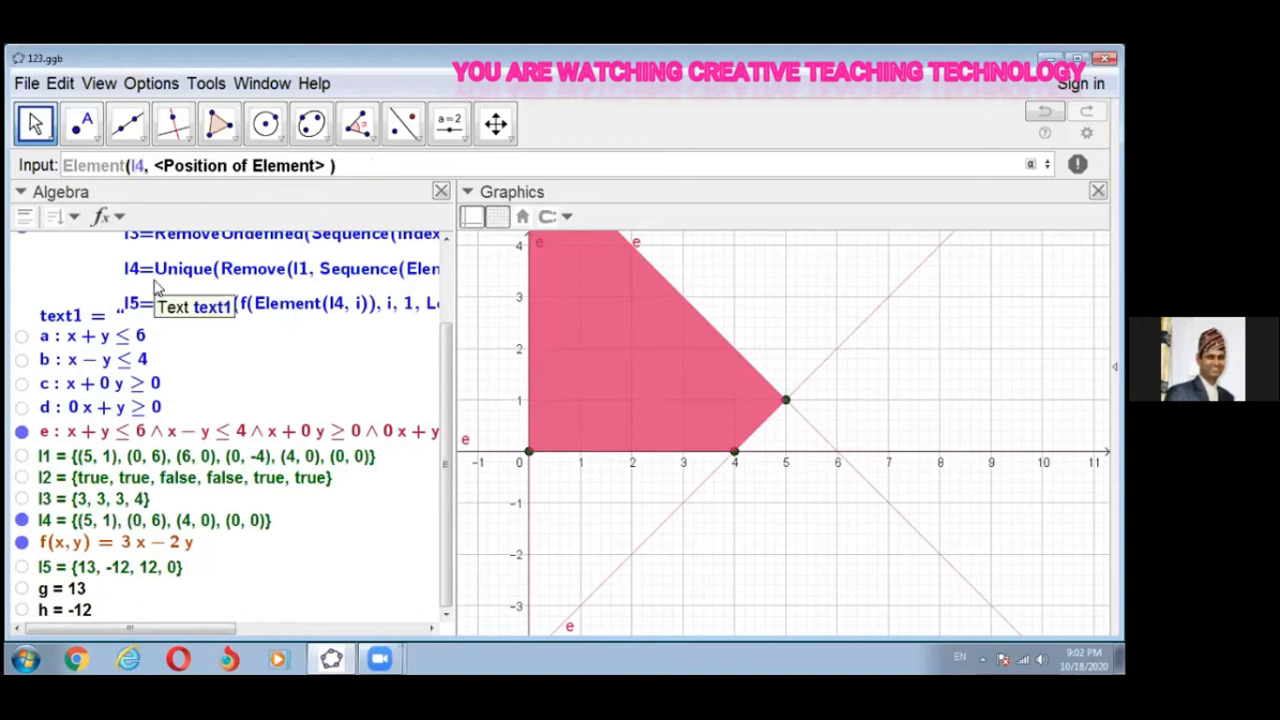
pyautogui.press('Tab')
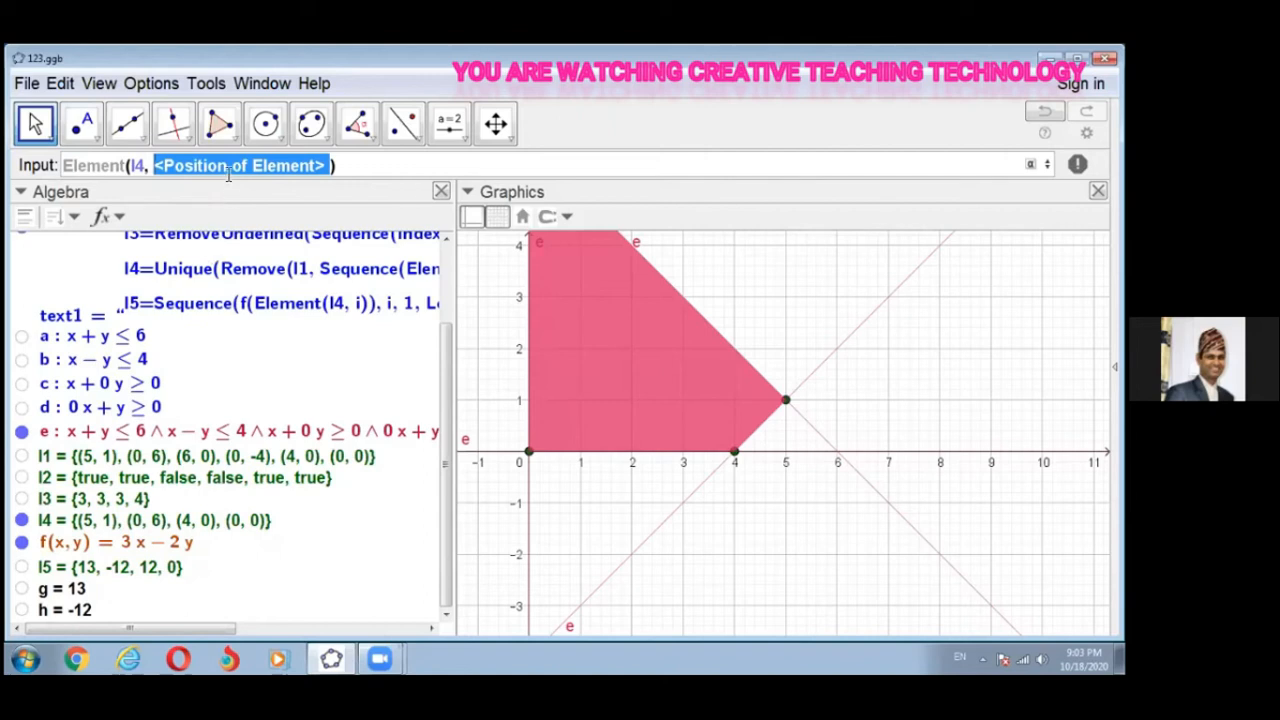
pyautogui.write('1')
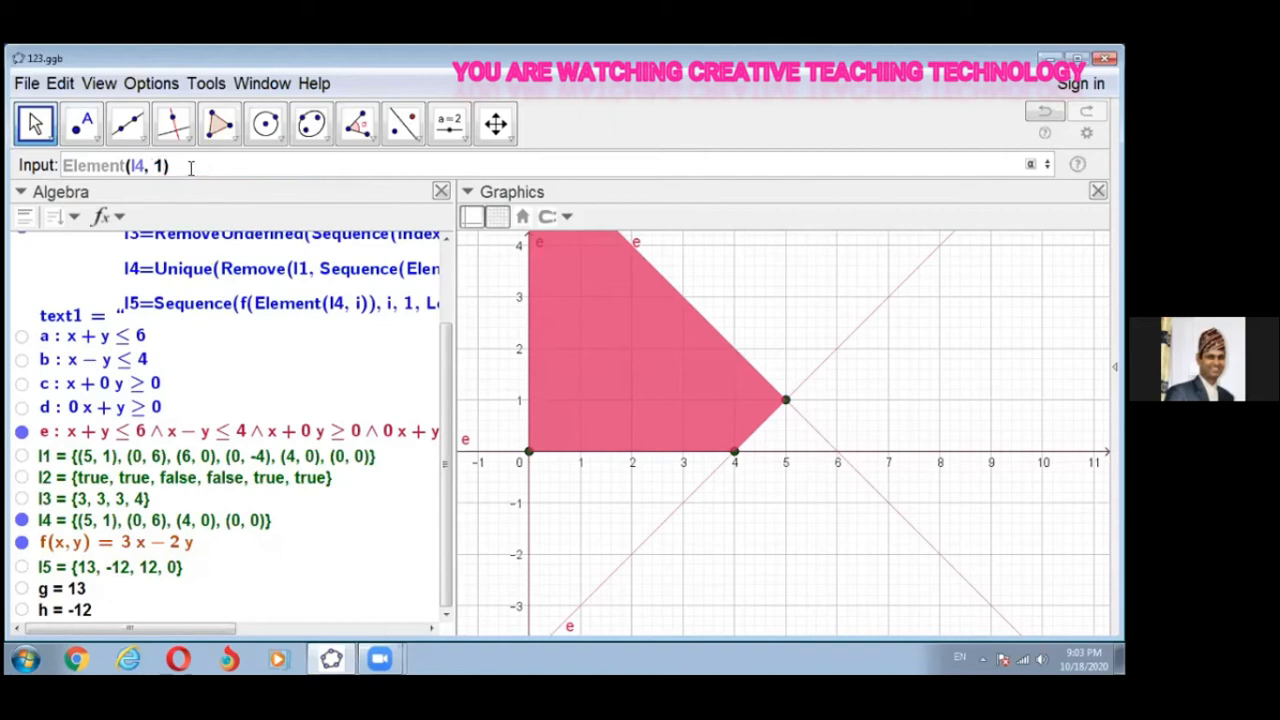
pyautogui.moveTo(169, 166); pyautogui.dragTo(58, 167)
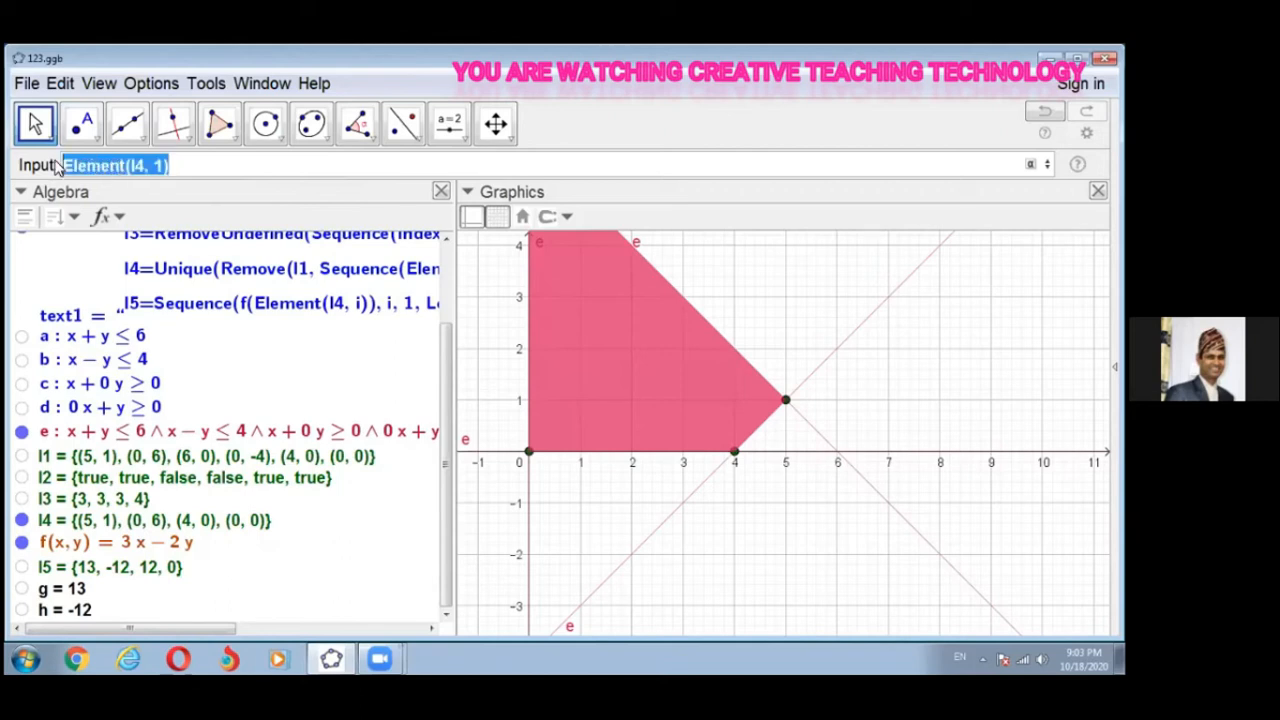
pyautogui.hotkey('ctrl', 'c')
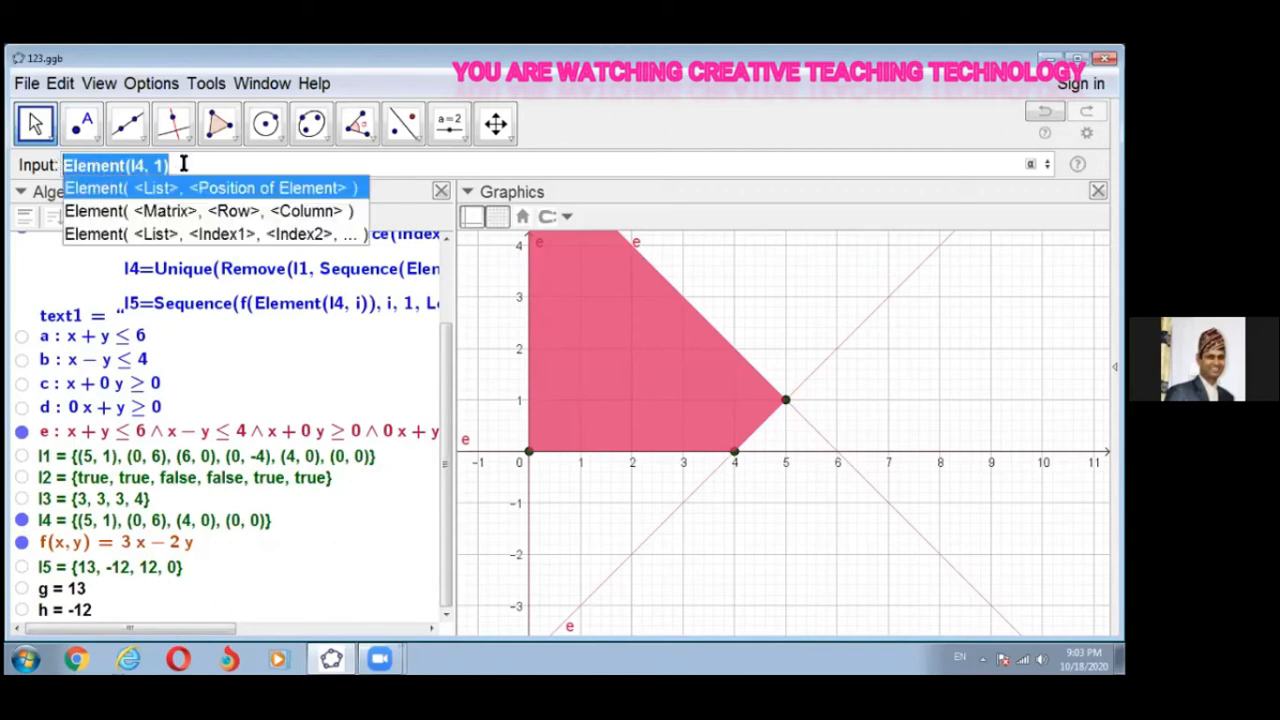
pyautogui.click(183, 165)
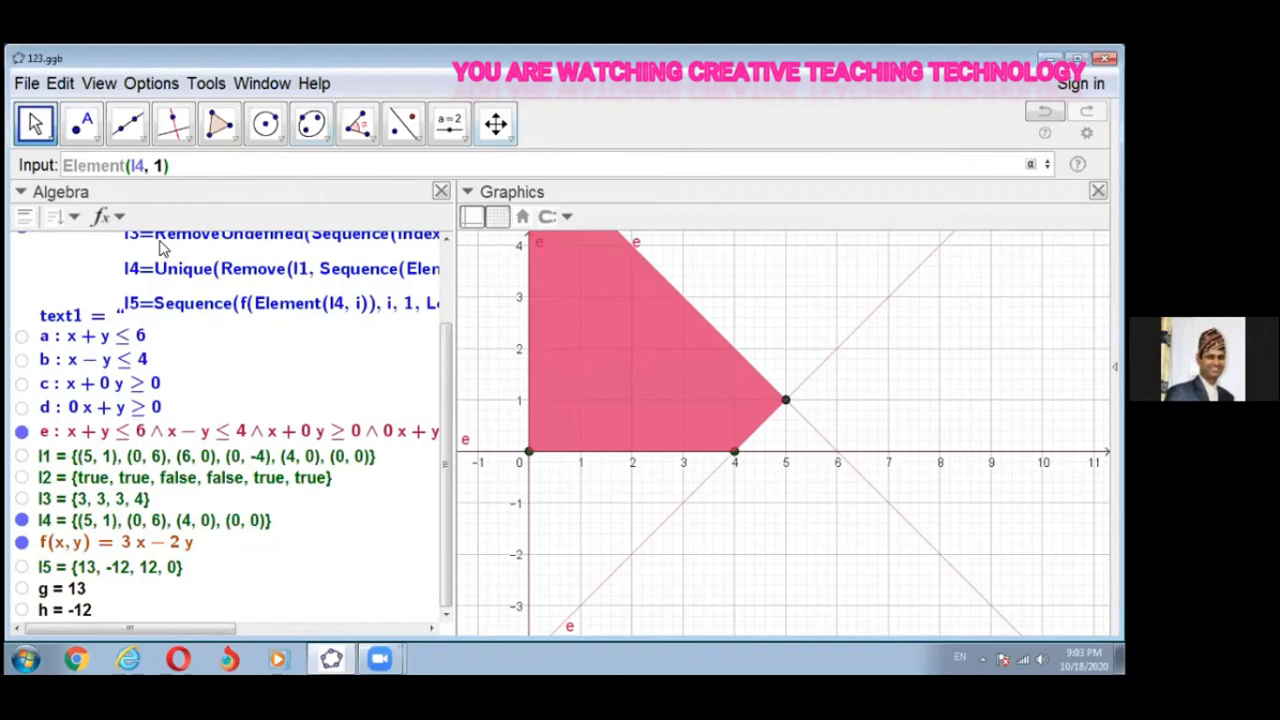
pyautogui.press('Return')
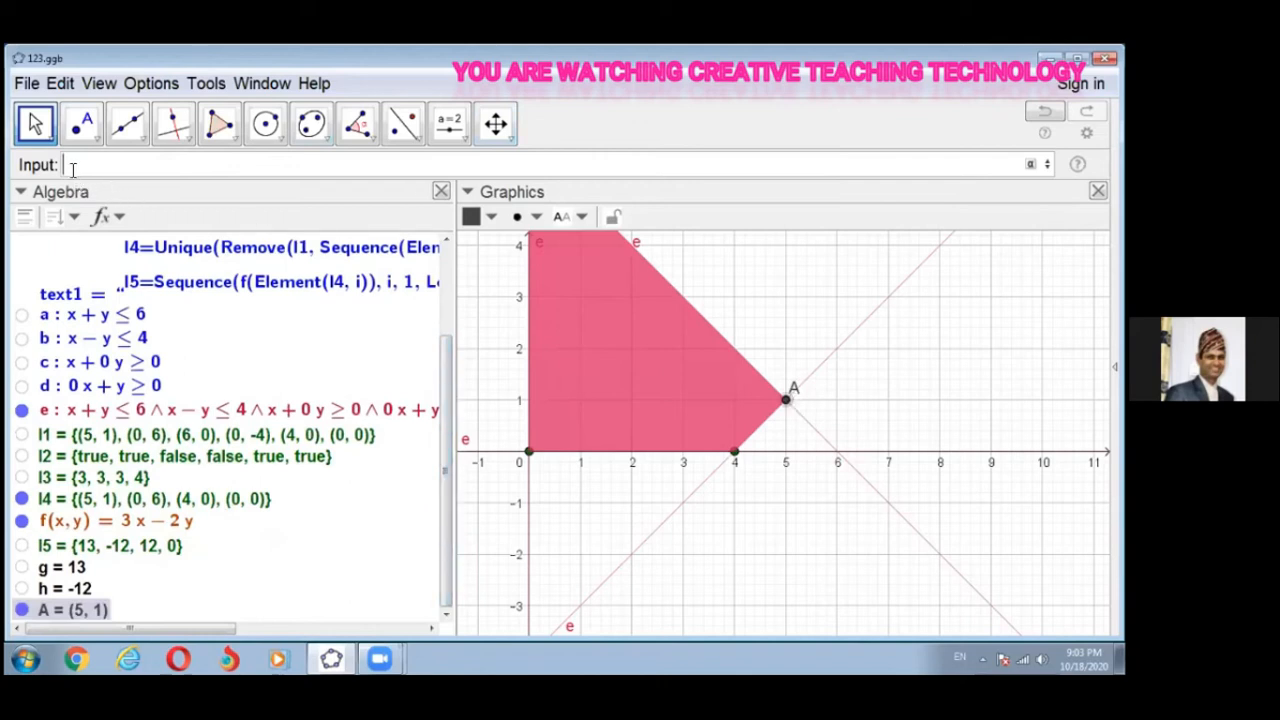
# Step: Reuse the copied command to create a point from the second element of list l4 with Element(l4, 2)
pyautogui.hotkey('ctrl', 'v')
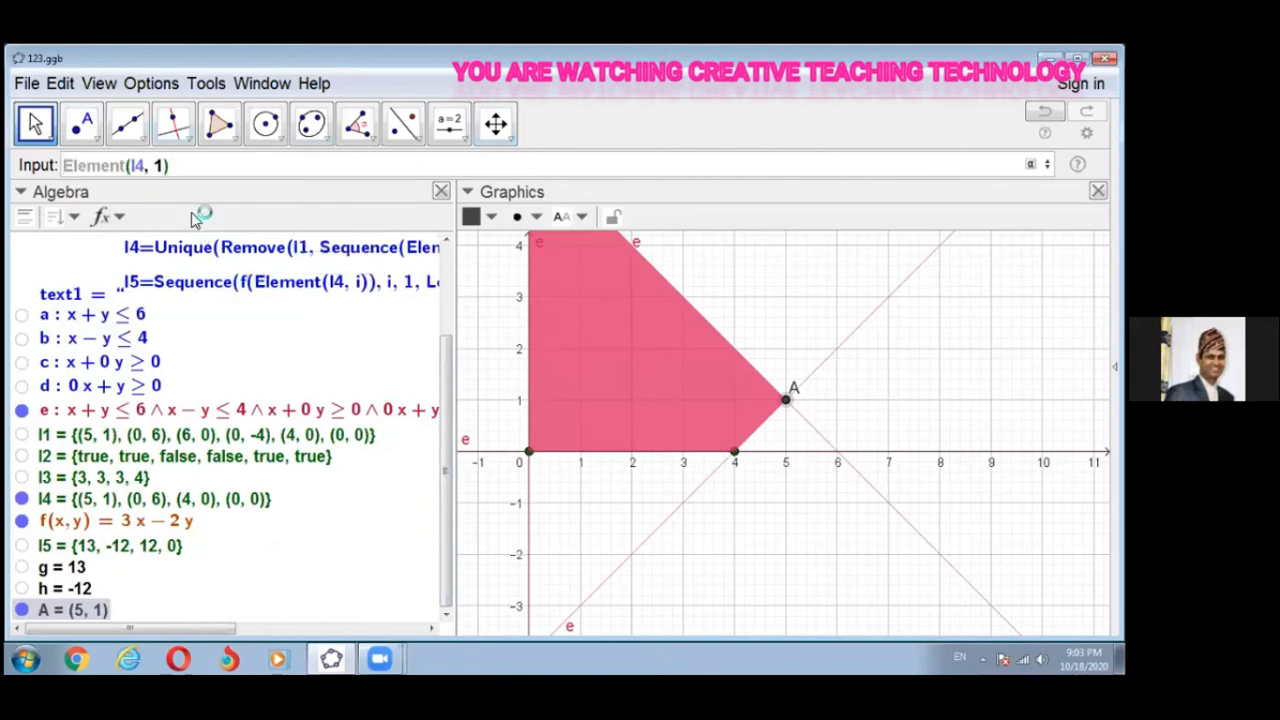
pyautogui.press('Left')
pyautogui.press('BackSpace')
pyautogui.write('2')
pyautogui.press('Return')
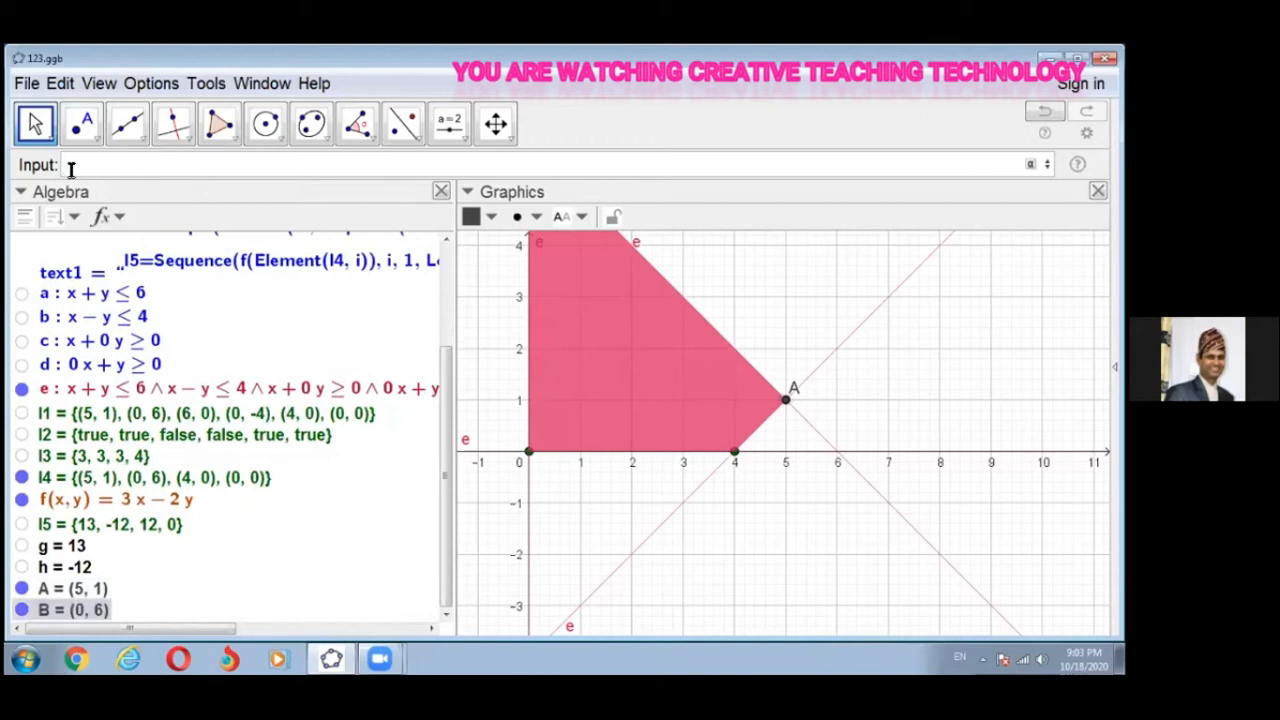
# Step: Reuse the copied command to create a point from the third element of list l4 with Element(l4, 3)
pyautogui.hotkey('ctrl', 'v')
pyautogui.press('BackSpace')
pyautogui.write('3')
pyautogui.press('Return')
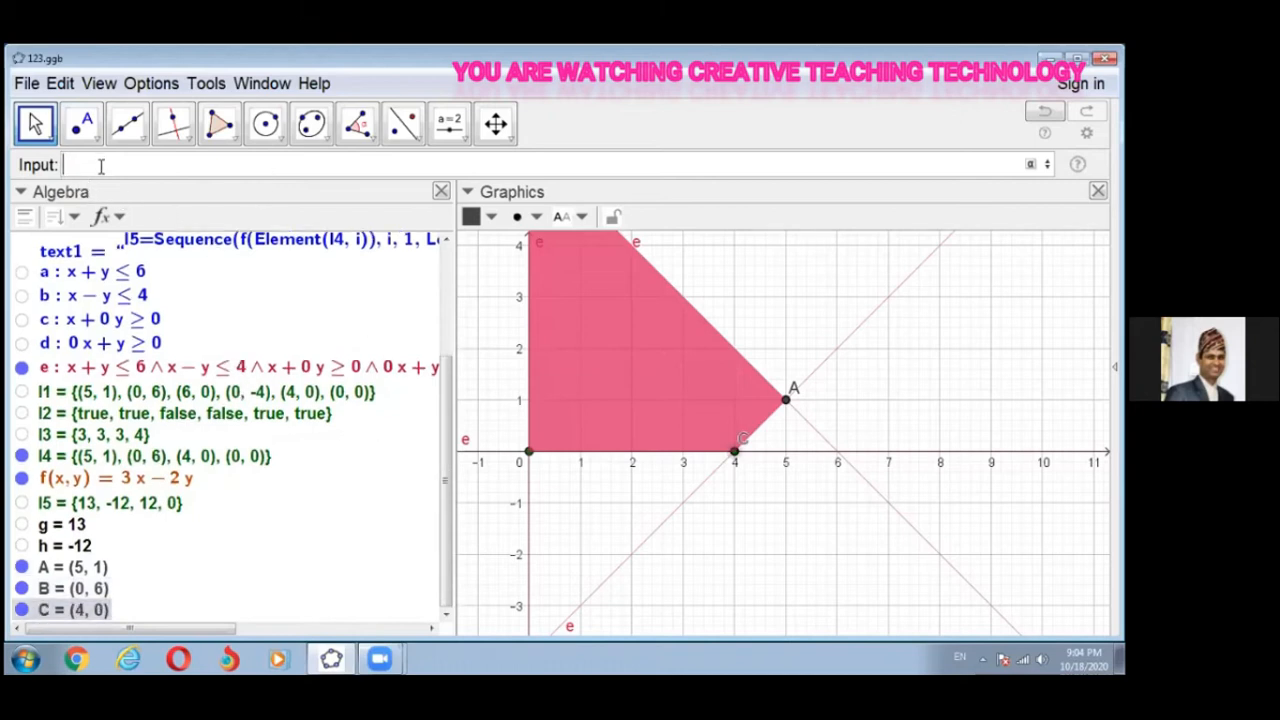
# Step: Reuse the copied command to create a point from the fourth element of list l4 with Element(l4, 4)
pyautogui.hotkey('ctrl', 'v')
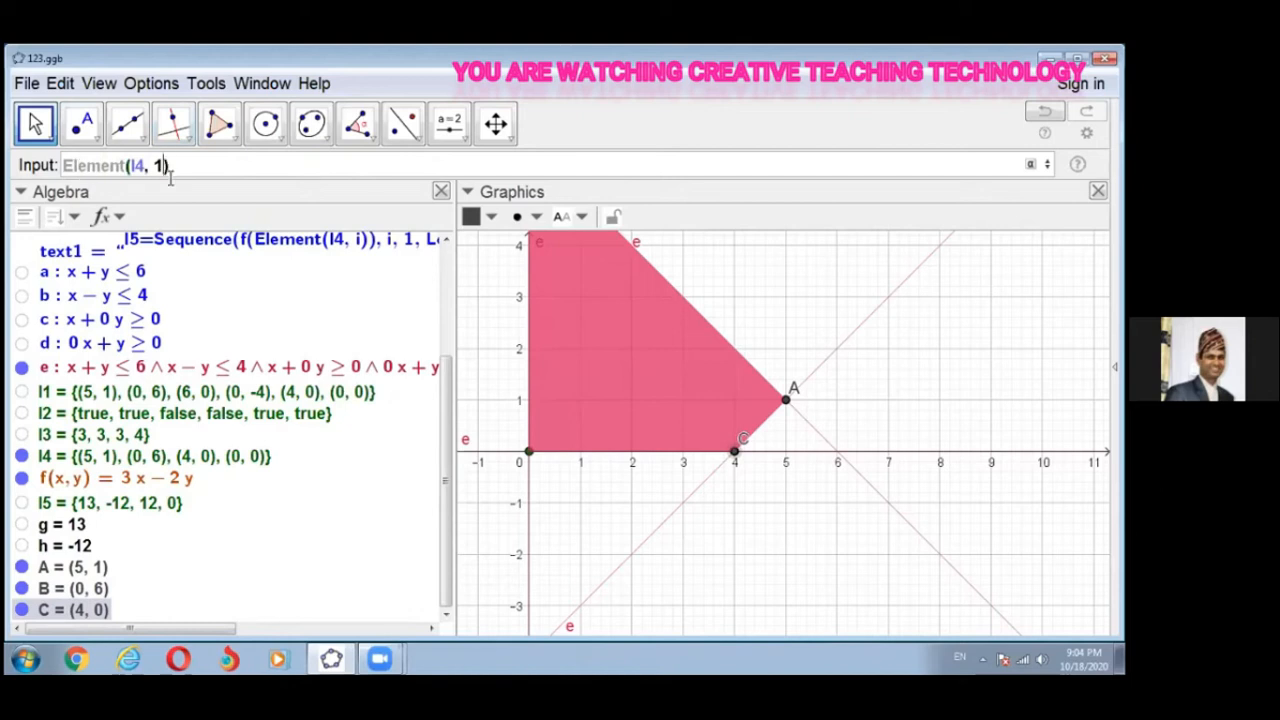
pyautogui.press('BackSpace')
pyautogui.write('4')
pyautogui.press('Return')
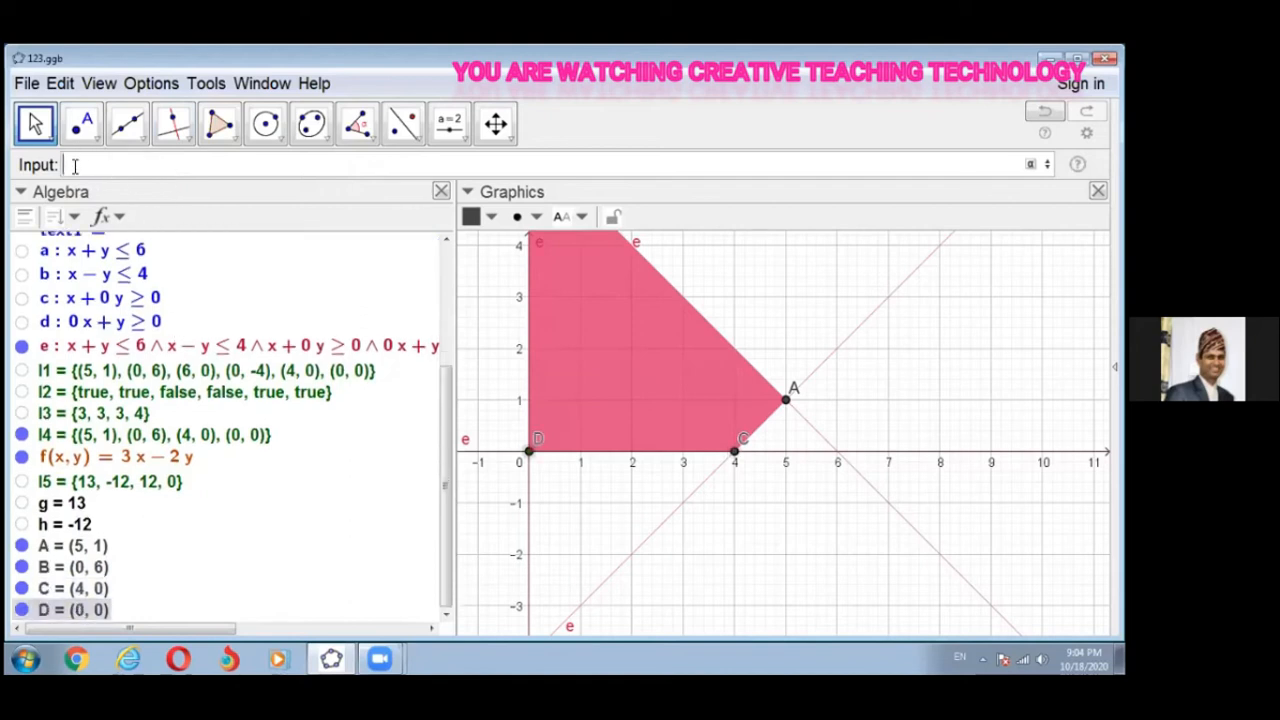
# Step: Add a spare point for a fifth vertex of list l4 with Element(l4, 5)
pyautogui.hotkey('ctrl', 'v')
pyautogui.press('Left')
pyautogui.press('BackSpace')
pyautogui.write('5')
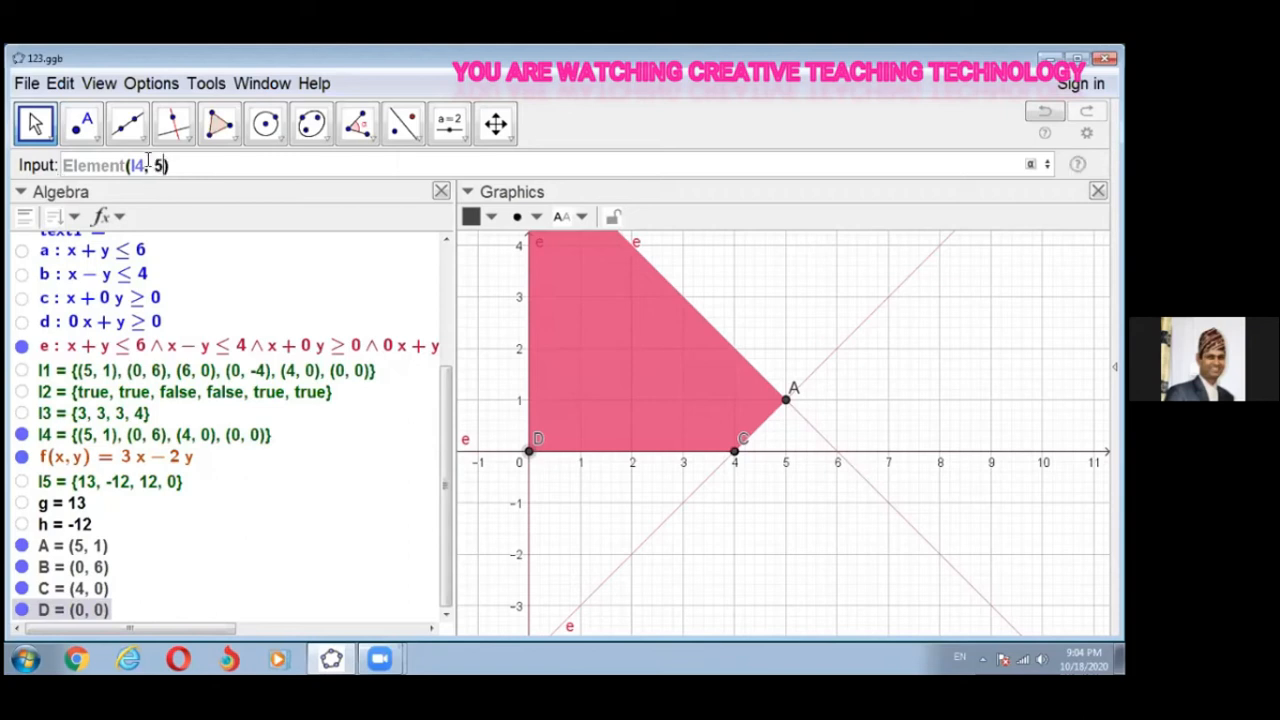
pyautogui.press('Return')
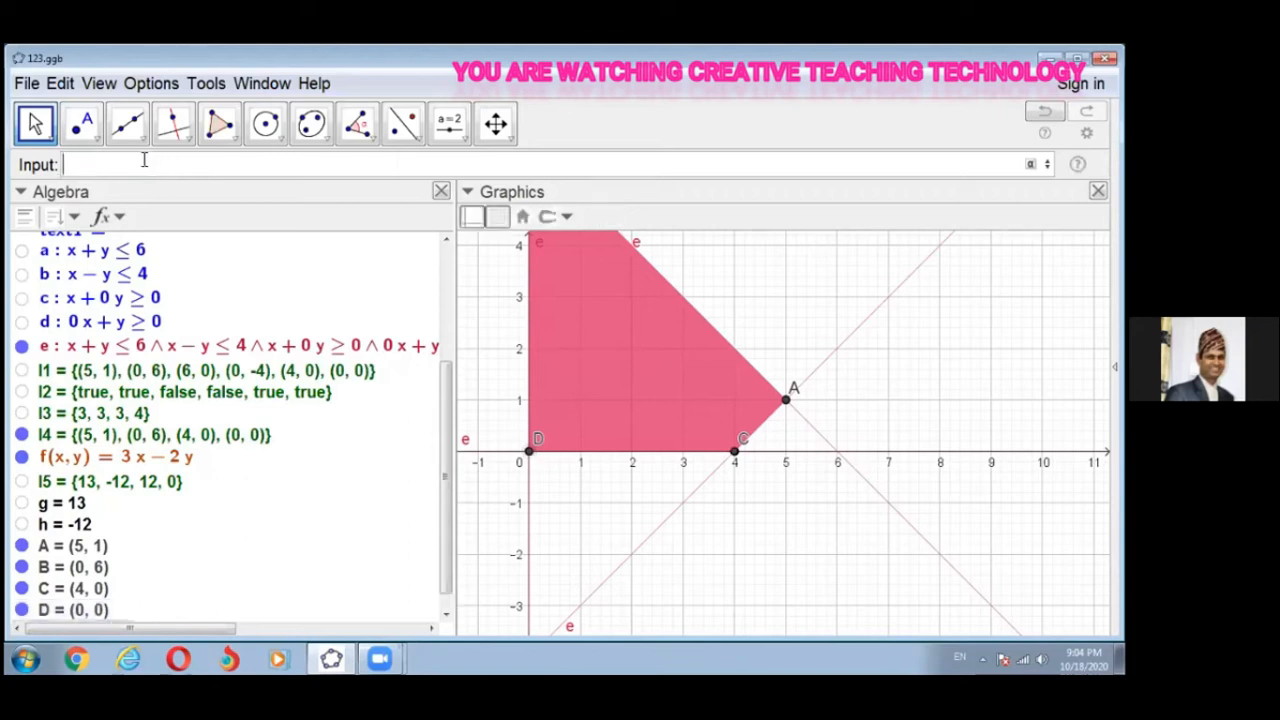
pyautogui.scroll(-1, 148, 300)
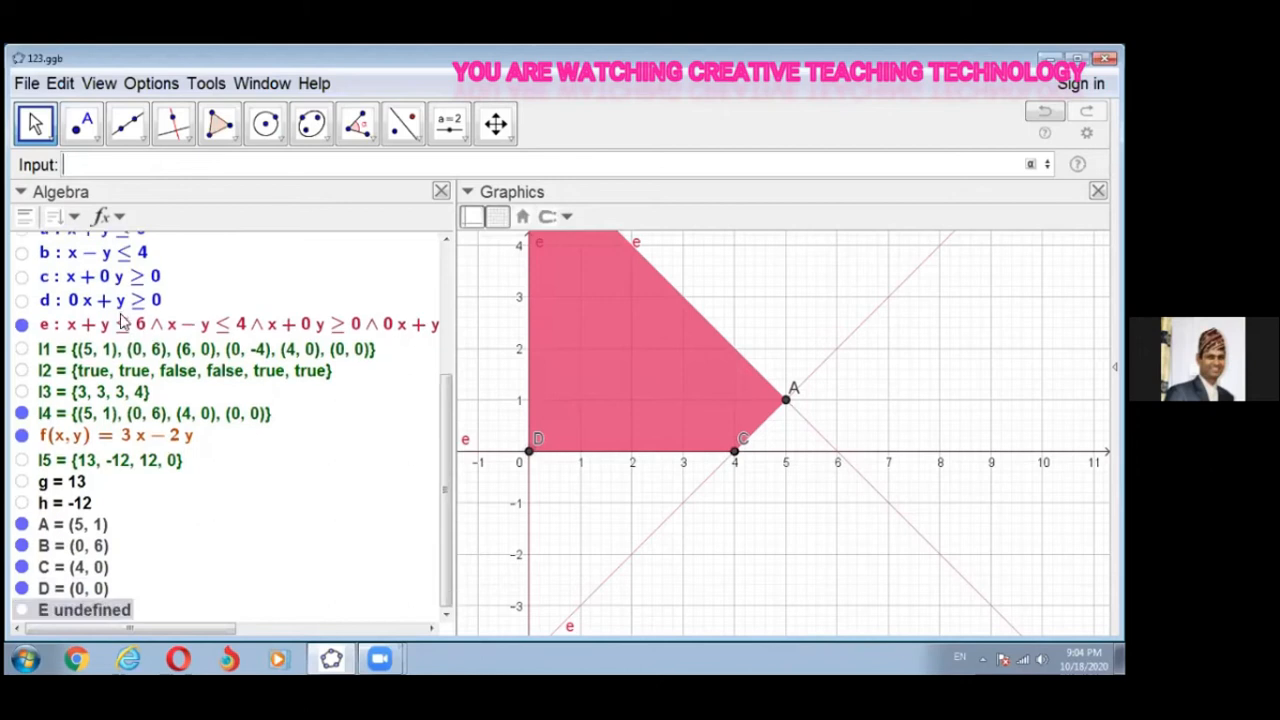
# Step: Add a spare point for a sixth vertex of list l4 with Element(l4, 6)
pyautogui.click(82, 166)
pyautogui.hotkey('ctrl', 'v')
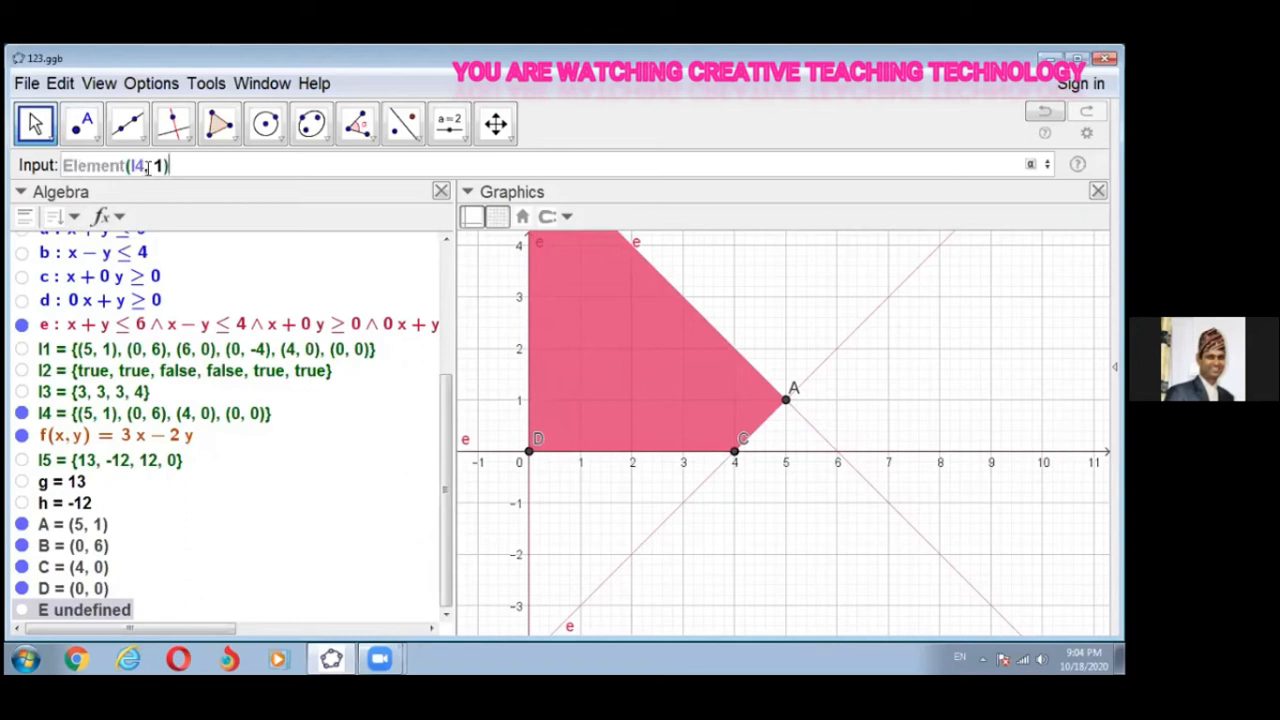
pyautogui.press('BackSpace')
pyautogui.write('2')
pyautogui.press('Return')
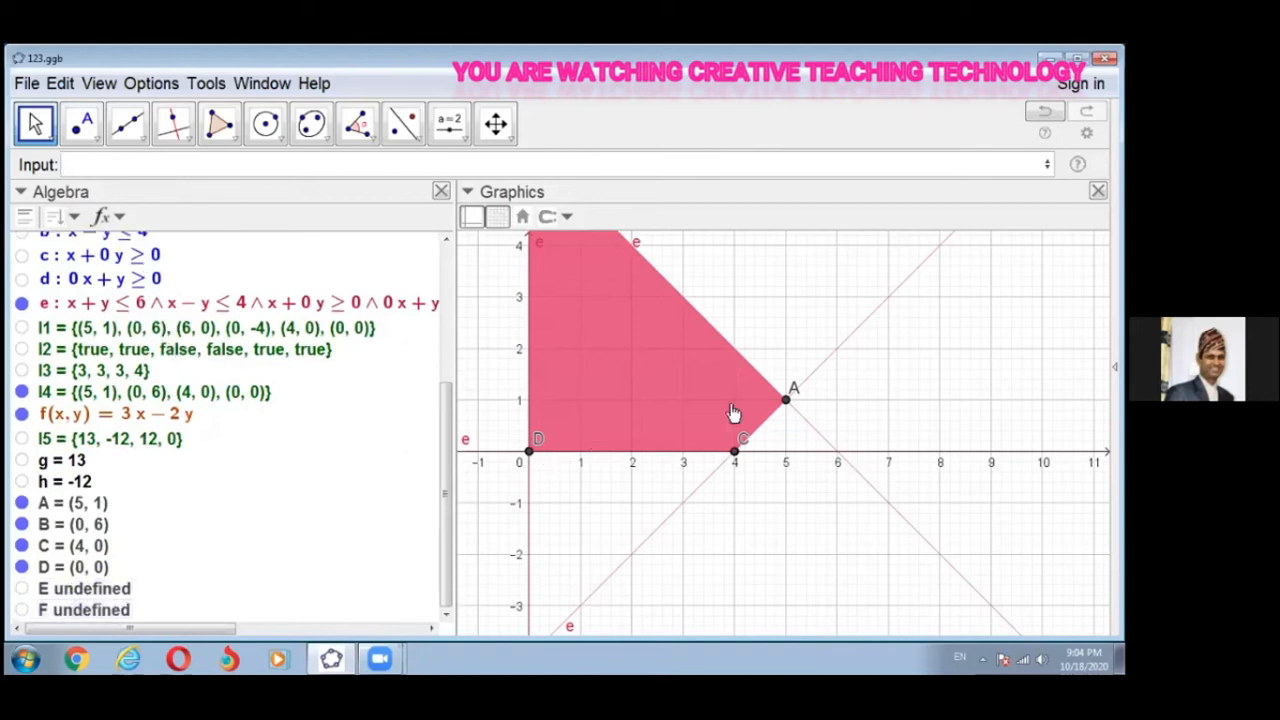
# Step: Set the label of point A in the graph to show both its name and its coordinates
pyautogui.moveTo(943, 414); pyautogui.dragTo(962, 489)
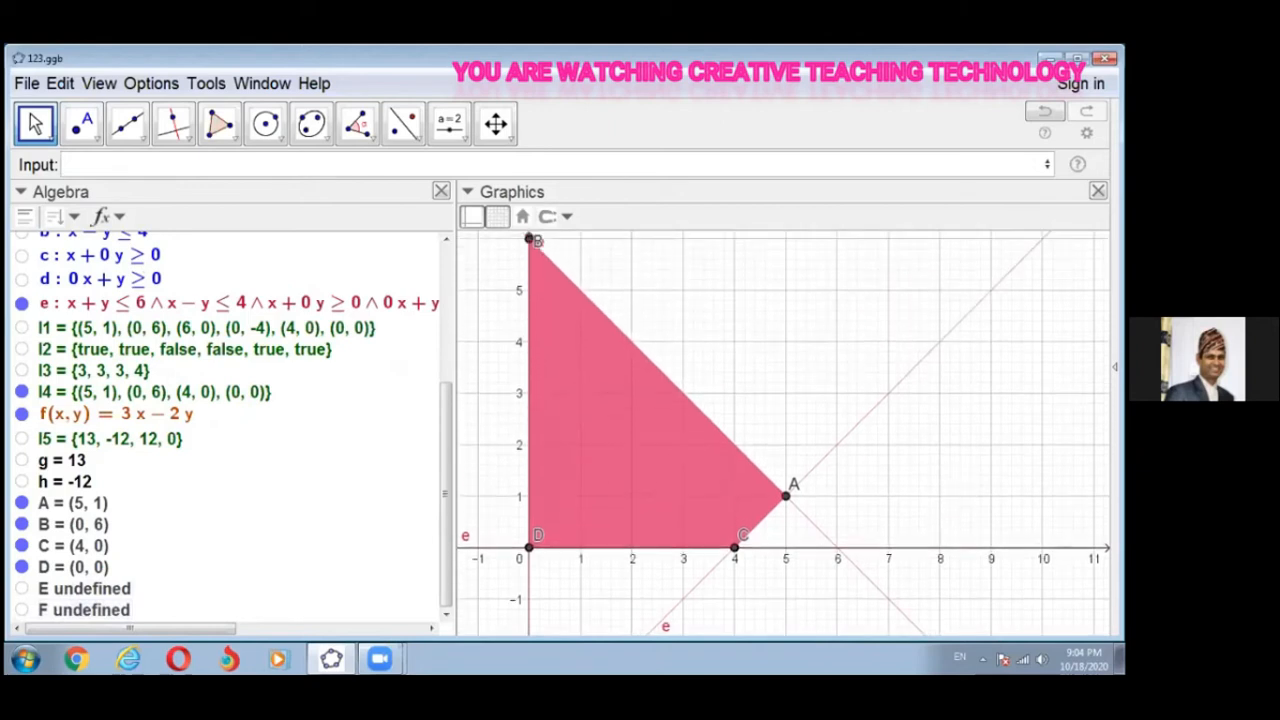
pyautogui.scroll(-2, 746, 400)
pyautogui.scroll(-2, 746, 400)
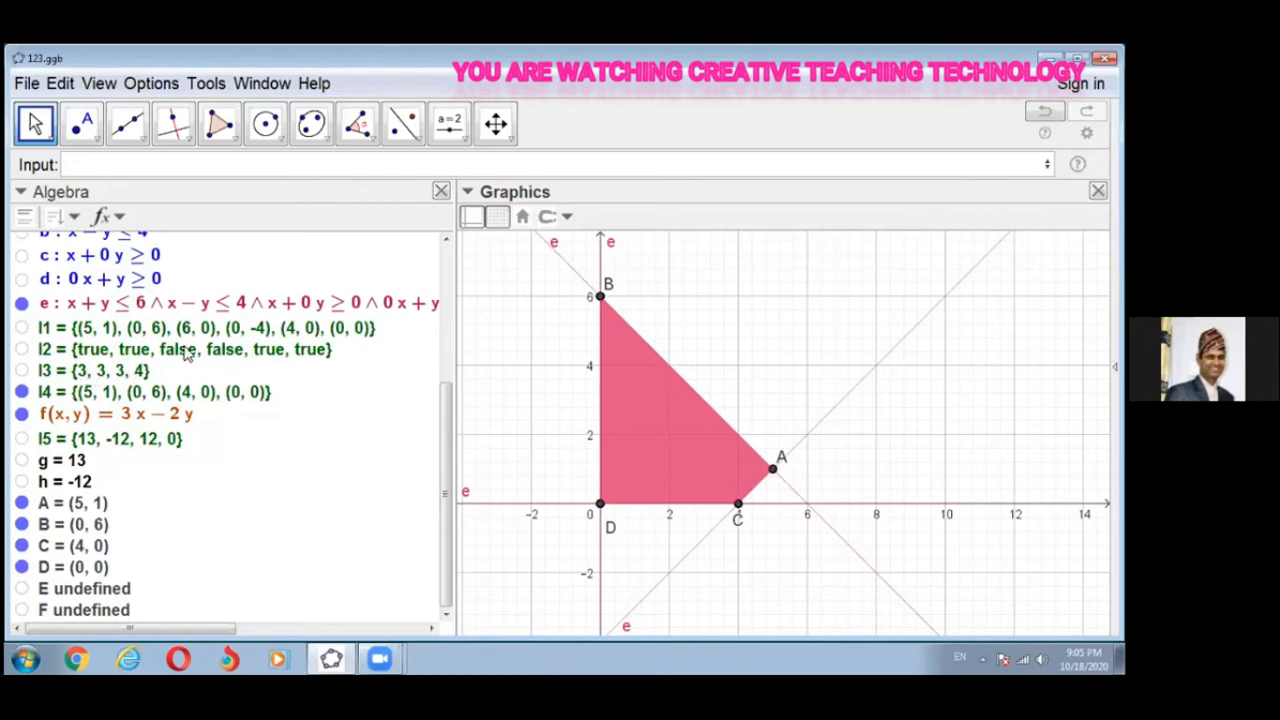
pyautogui.moveTo(185, 353)
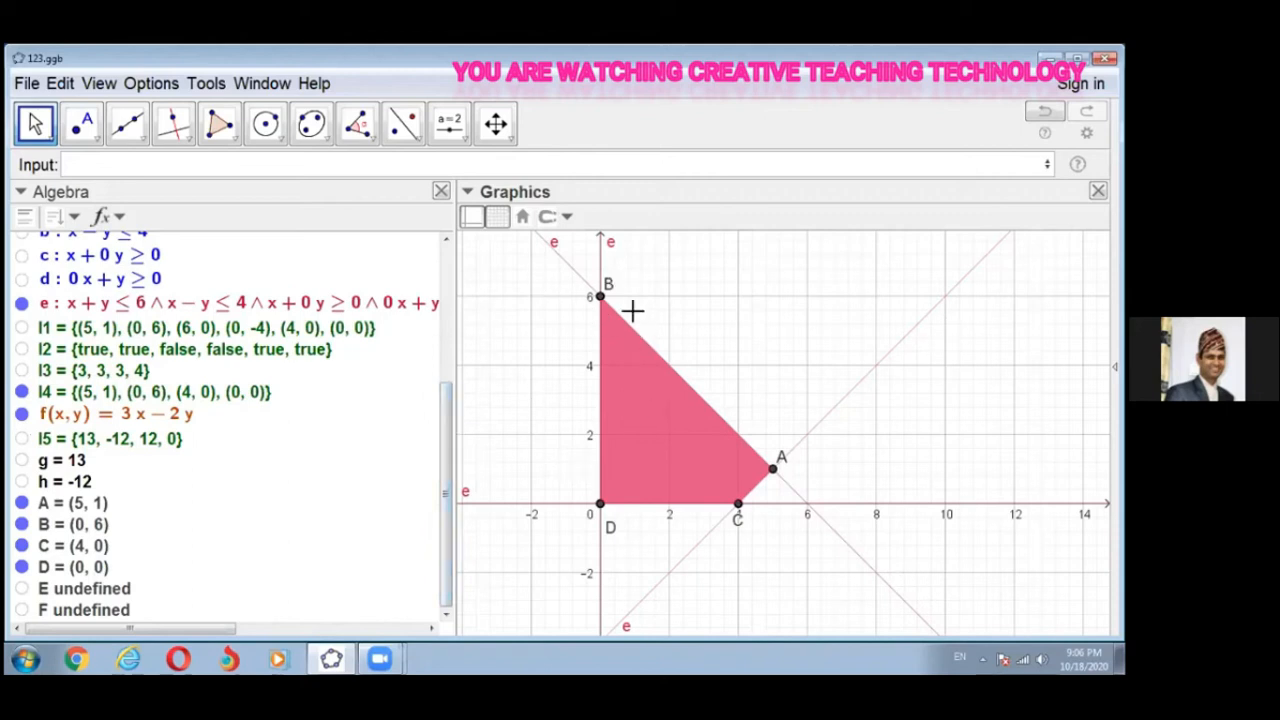
pyautogui.click(772, 470)
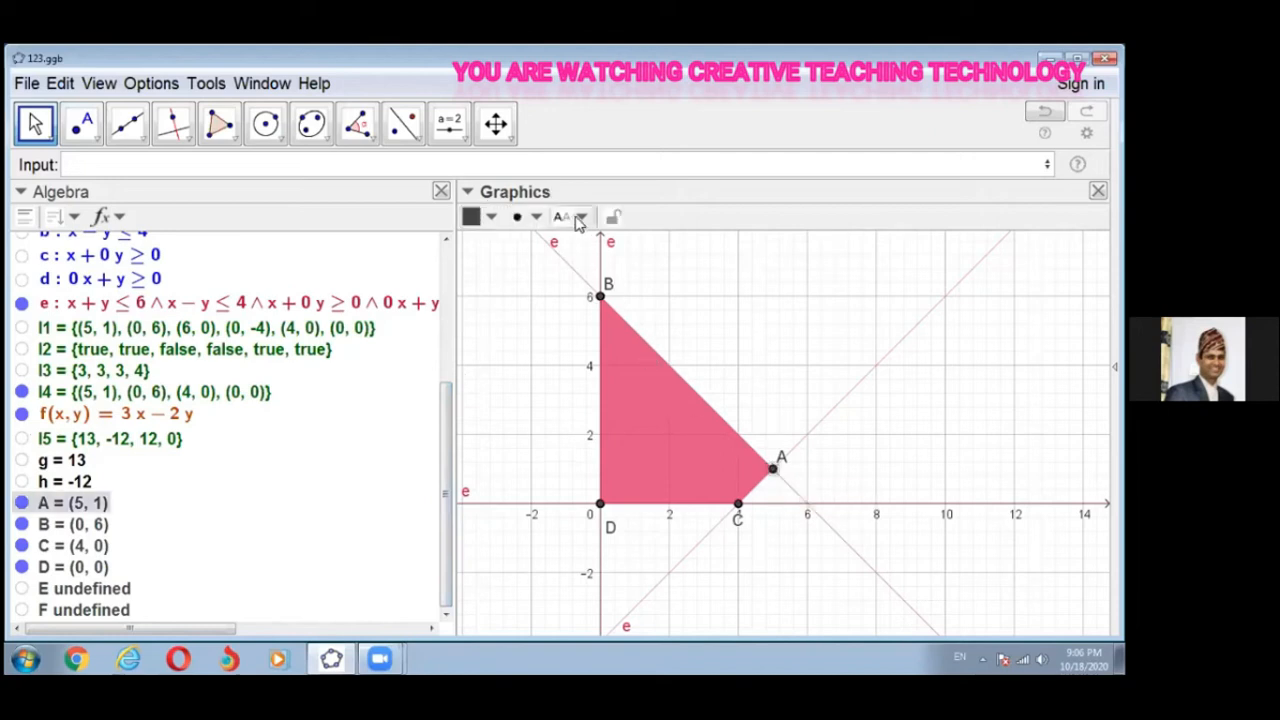
pyautogui.click(582, 218)
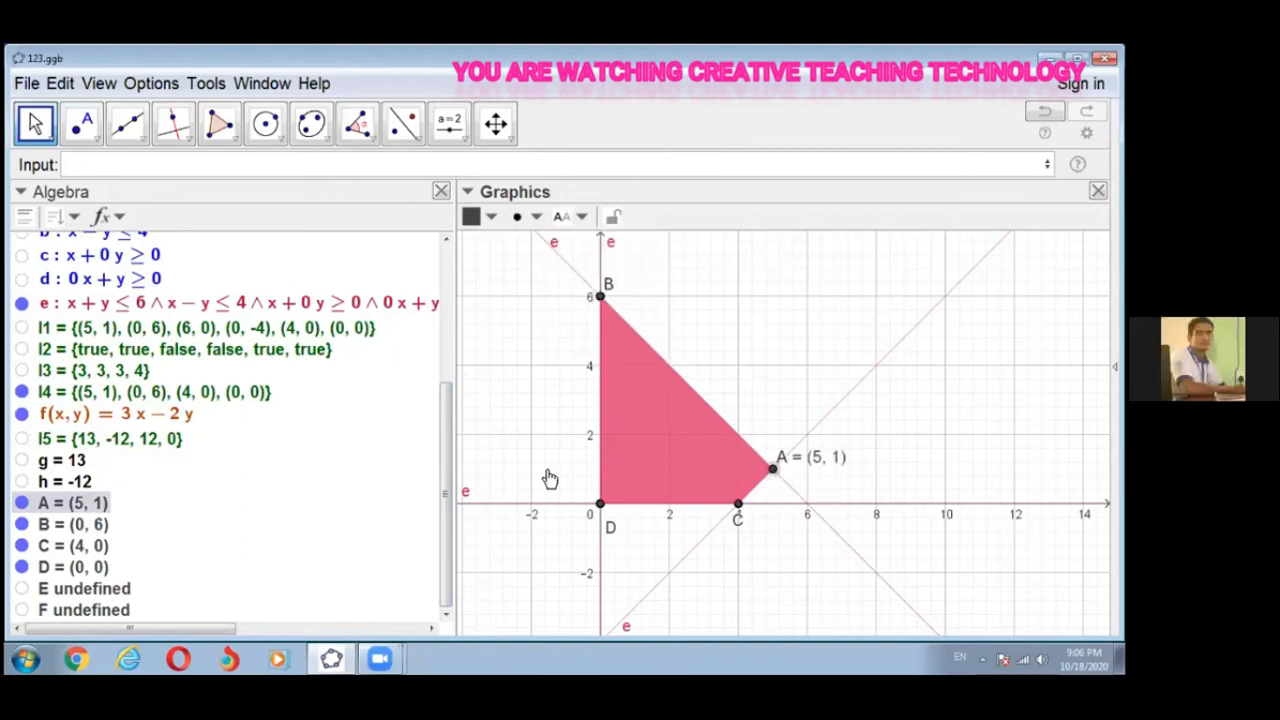
pyautogui.press('Escape')
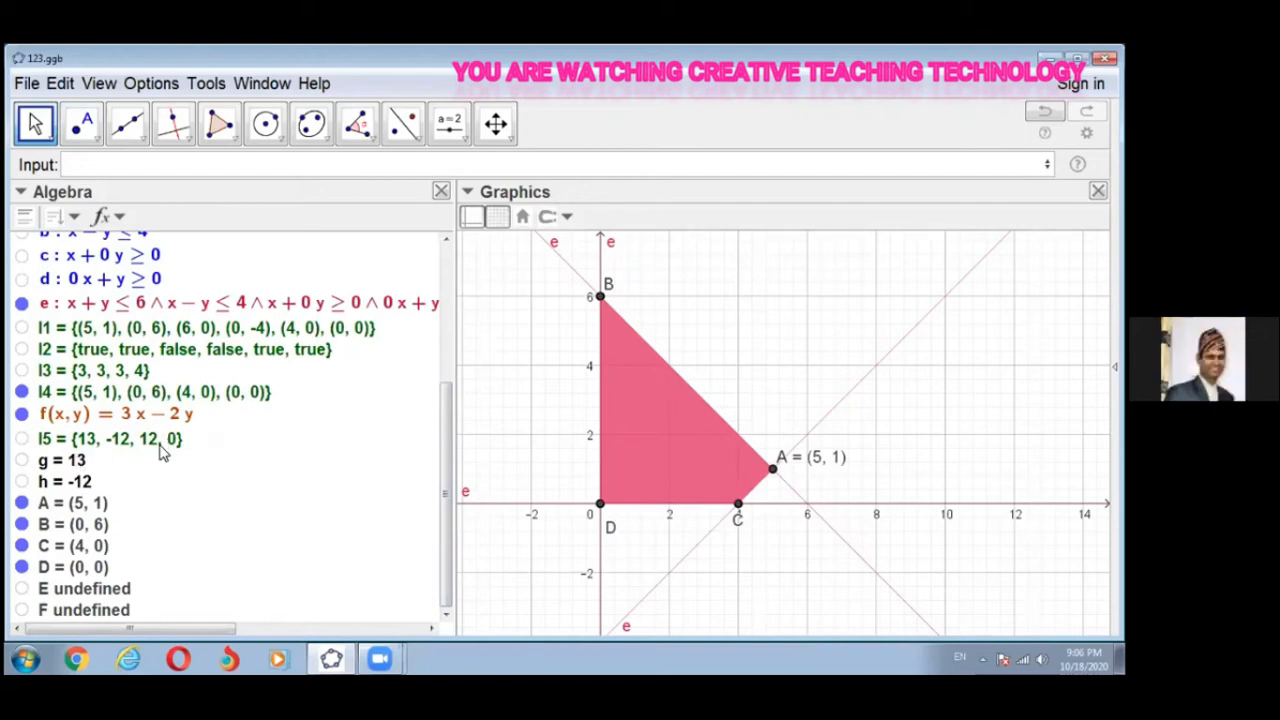
# Step: Switch the algebra descriptions to Definition so every object is listed by its defining command
pyautogui.click(120, 216)
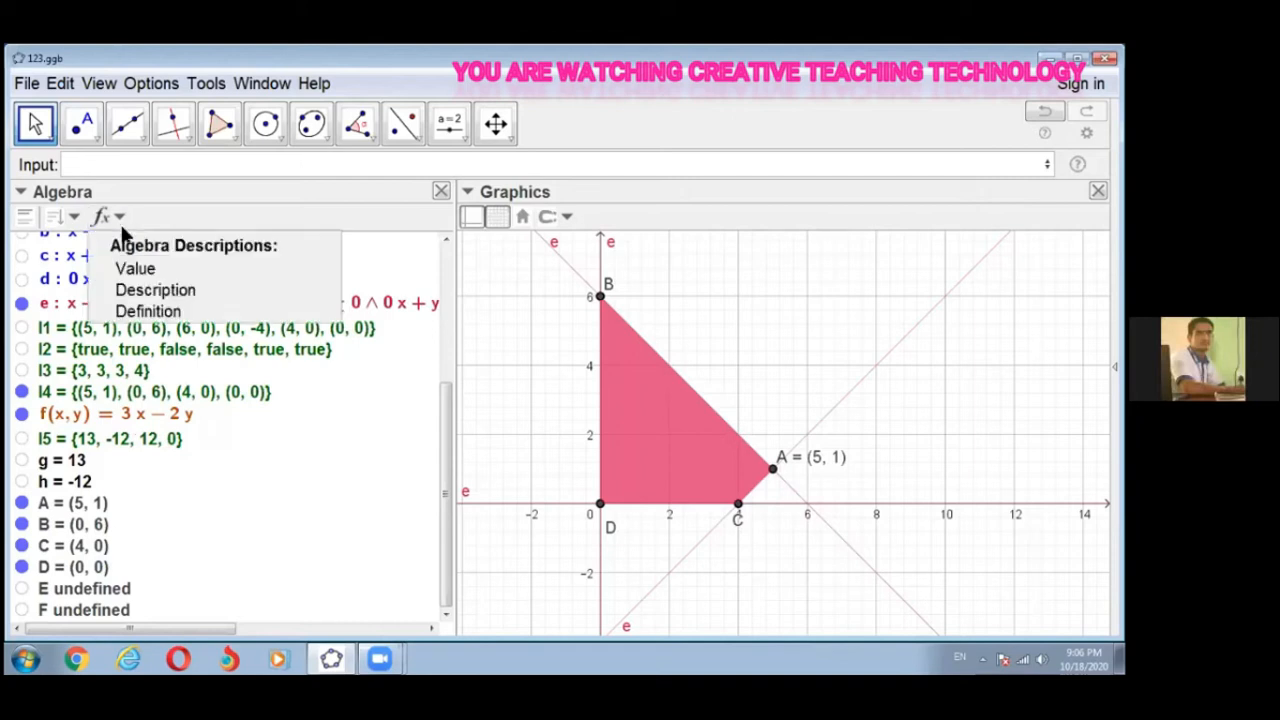
pyautogui.click(136, 309)
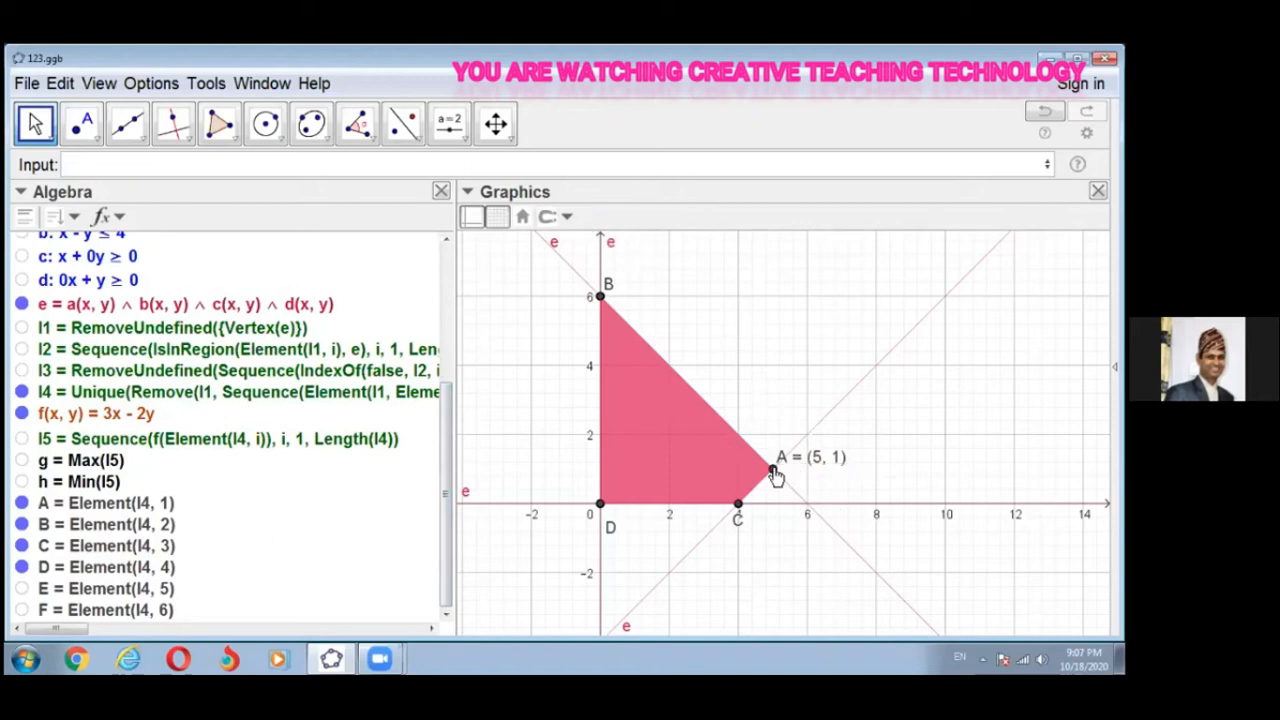
# Step: Set the graph label of point A to show only its name
pyautogui.click(567, 218)
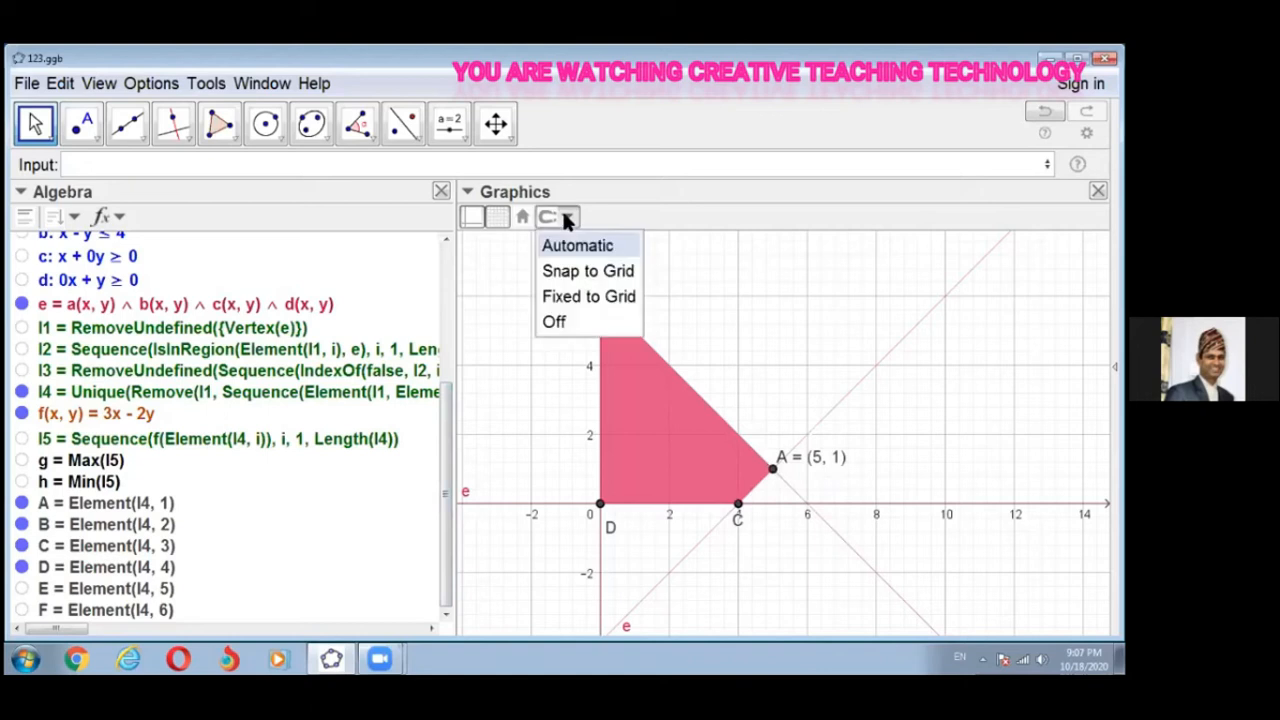
pyautogui.click(486, 261)
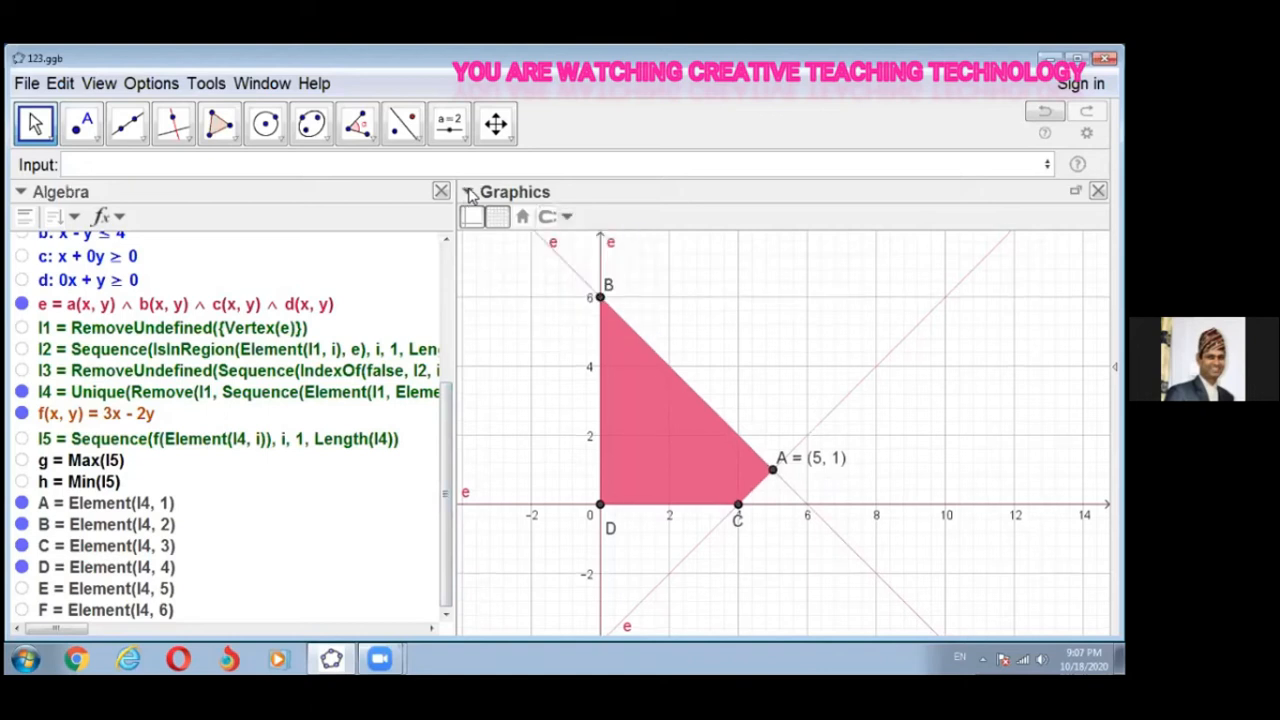
pyautogui.click(467, 191)
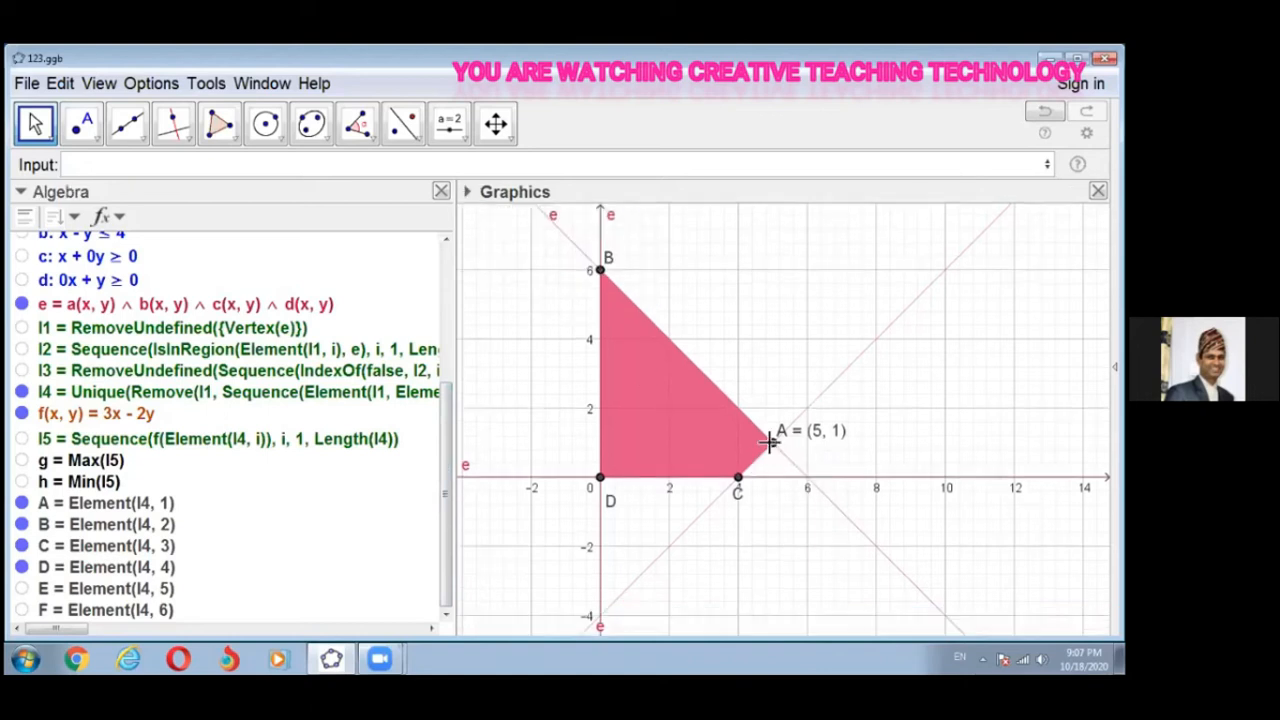
pyautogui.click(770, 446)
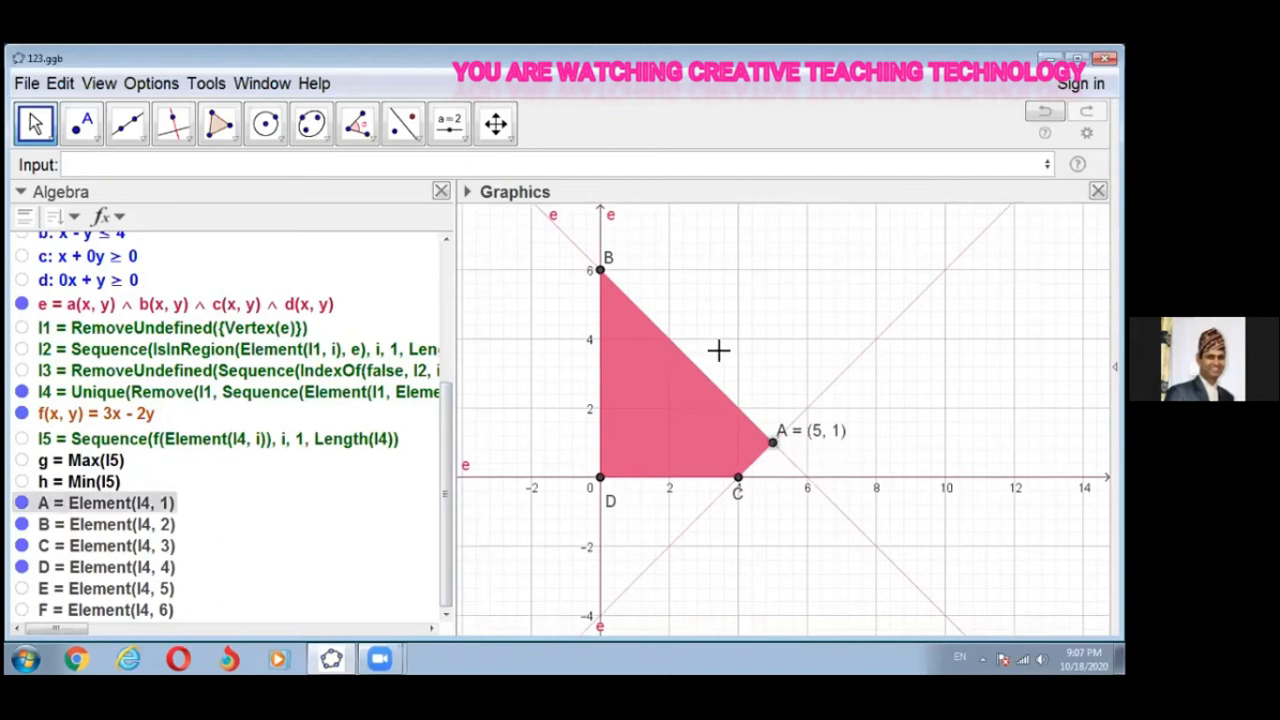
pyautogui.click(467, 191)
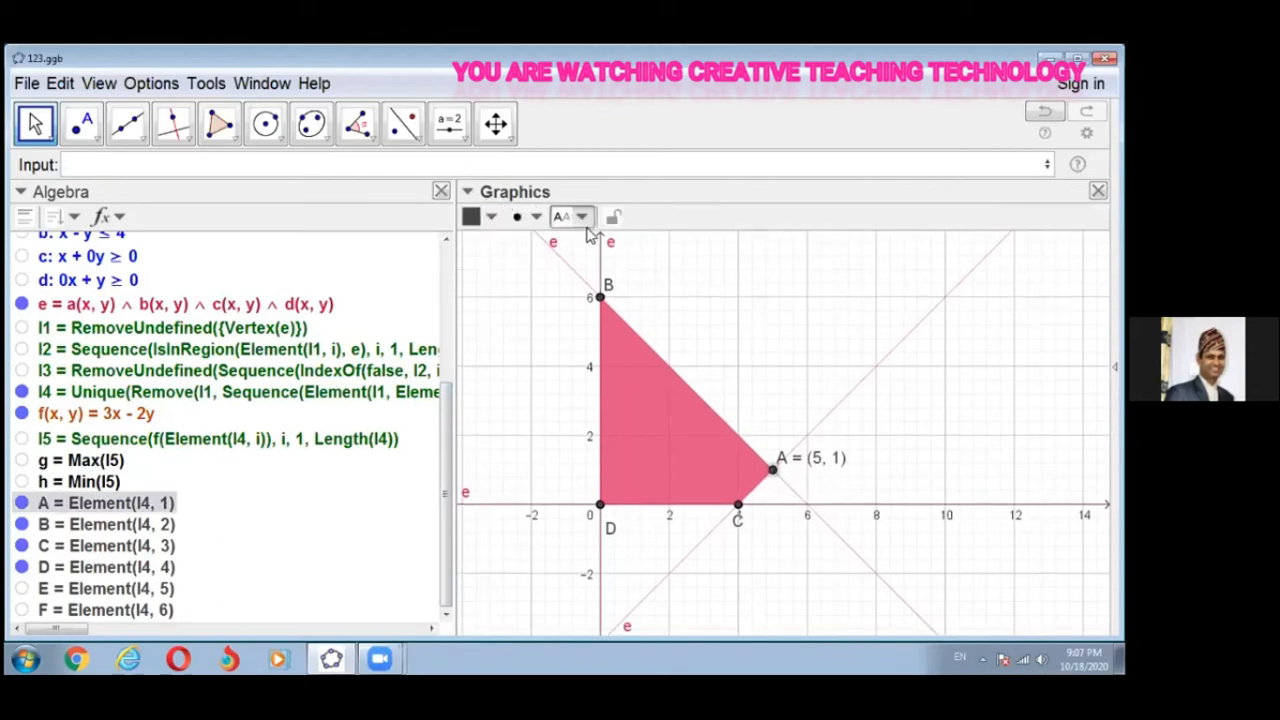
pyautogui.click(582, 218)
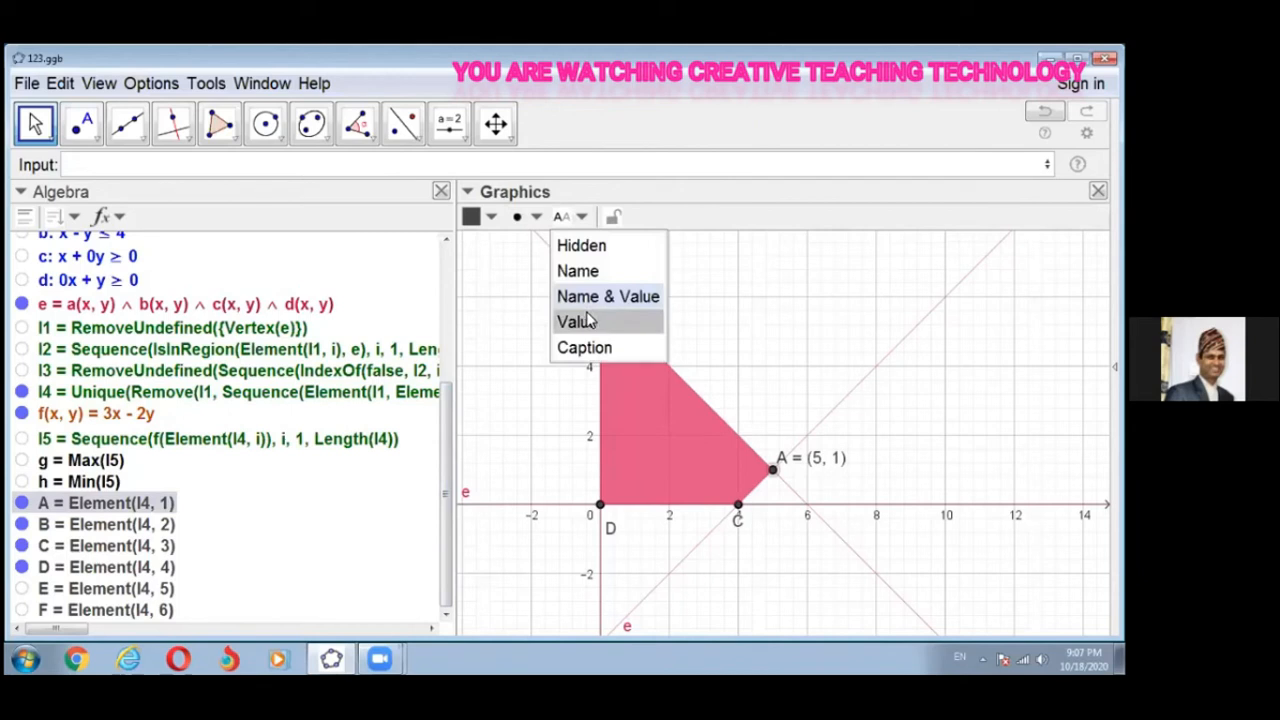
pyautogui.click(583, 270)
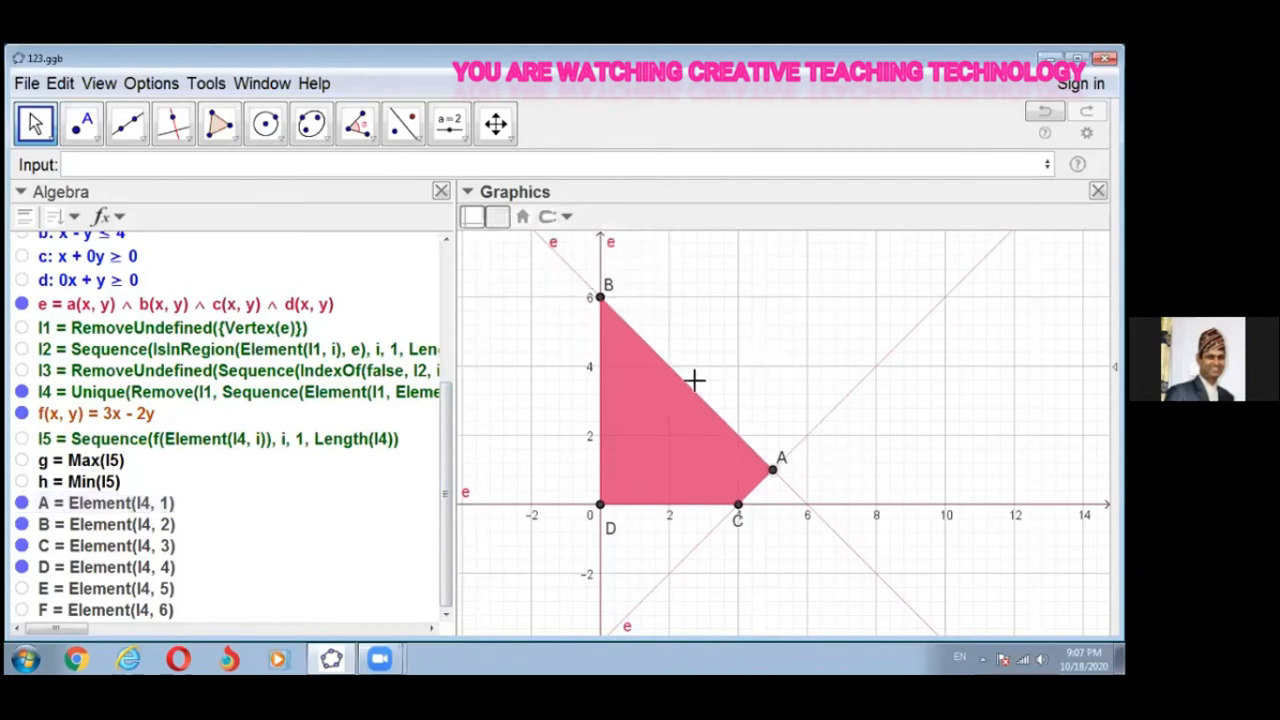
# Step: Give point A the caption %n%v in its object properties and place its label just above the point
pyautogui.click(771, 470)
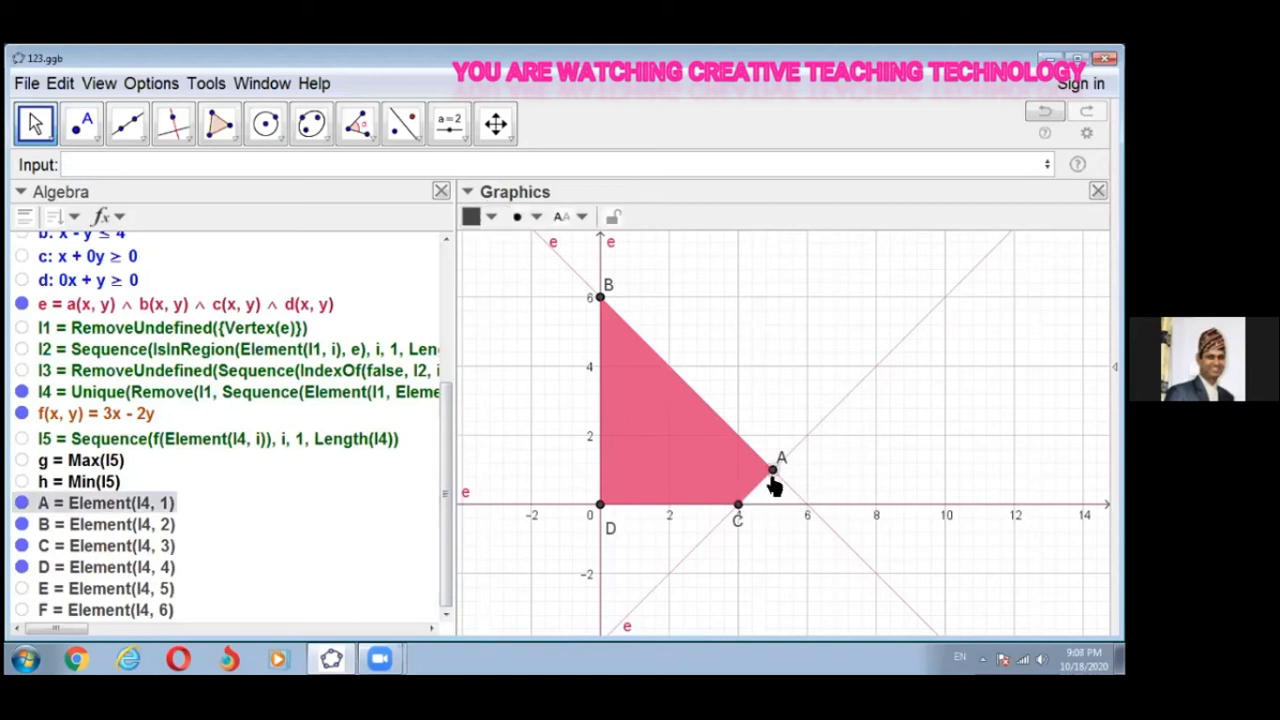
pyautogui.rightClick(773, 478)
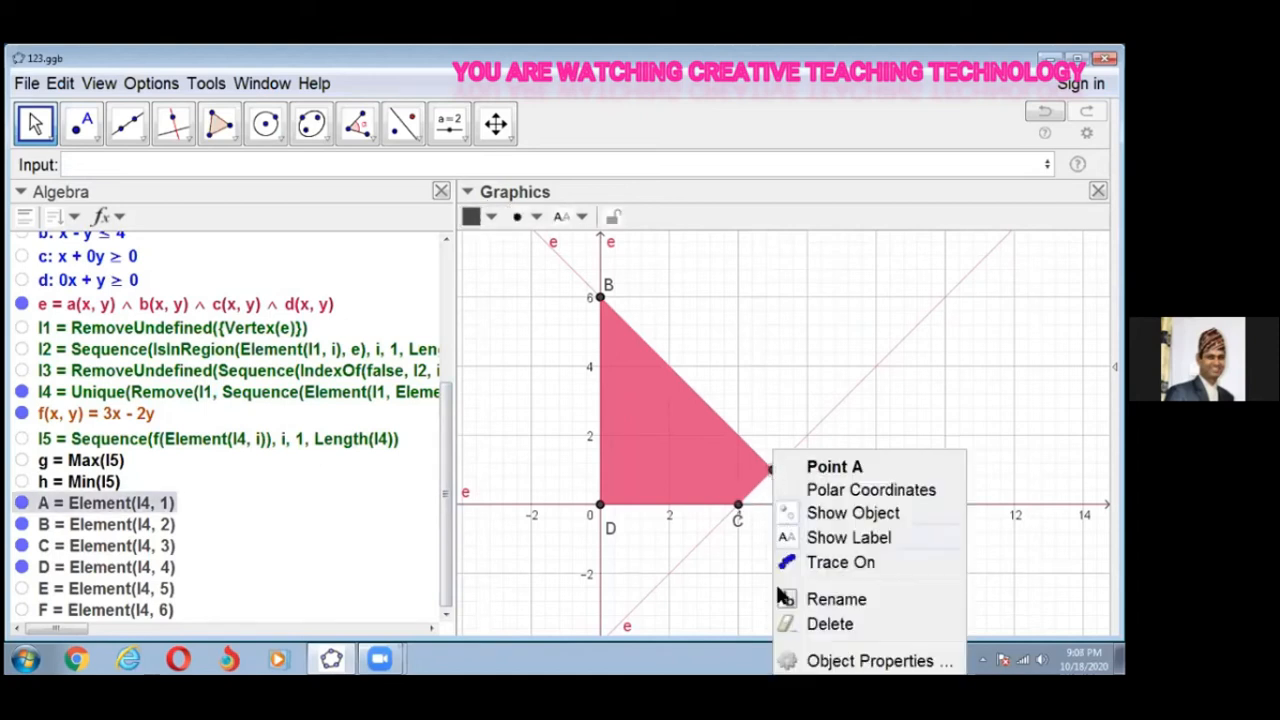
pyautogui.click(810, 652)
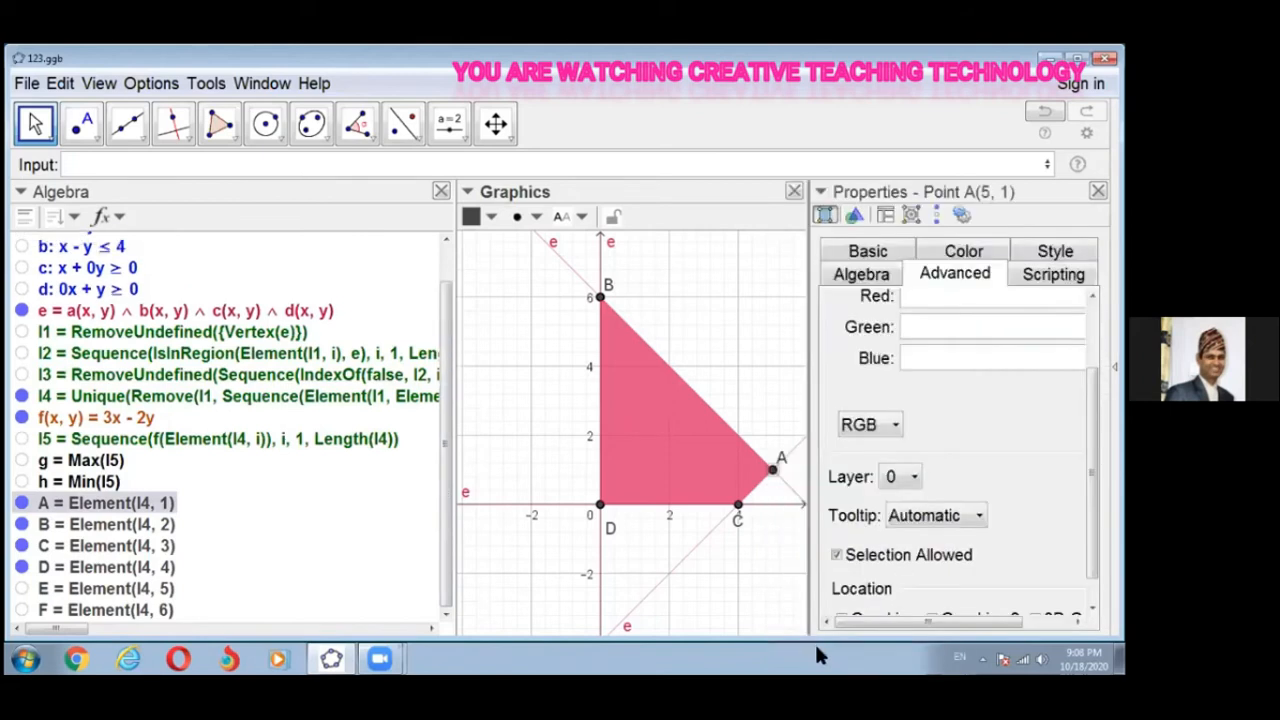
pyautogui.click(863, 251)
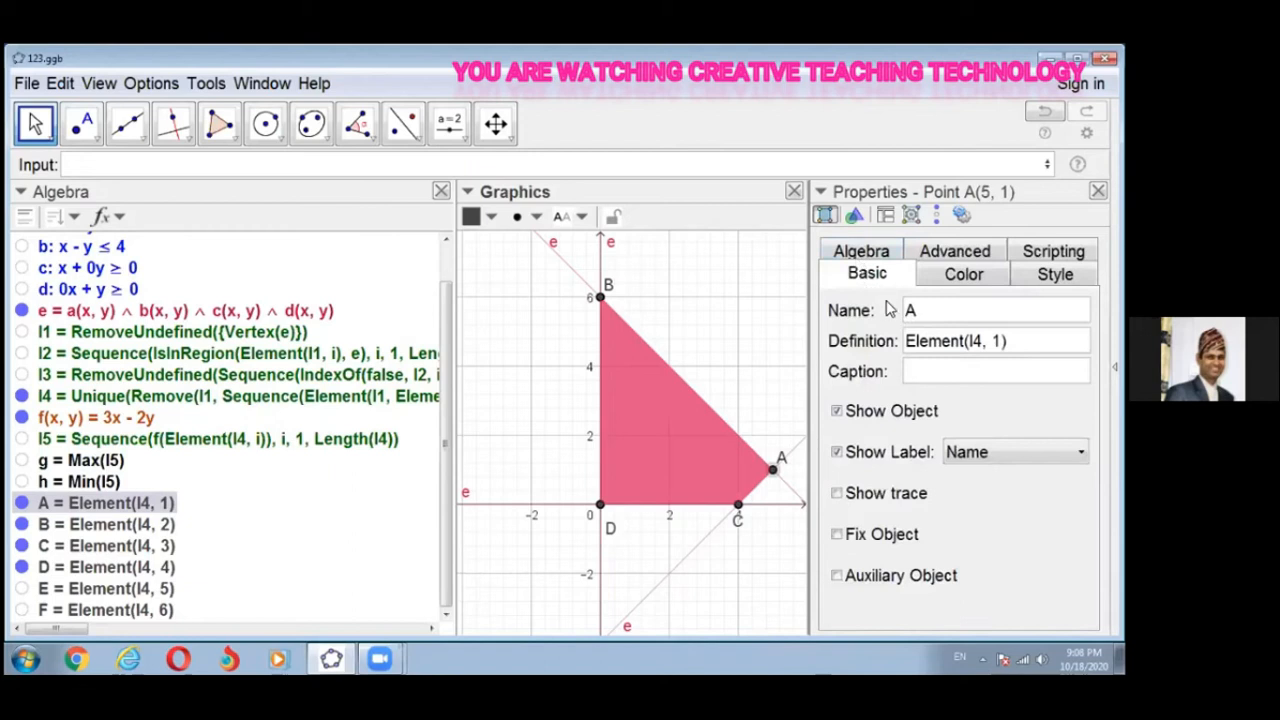
pyautogui.click(917, 369)
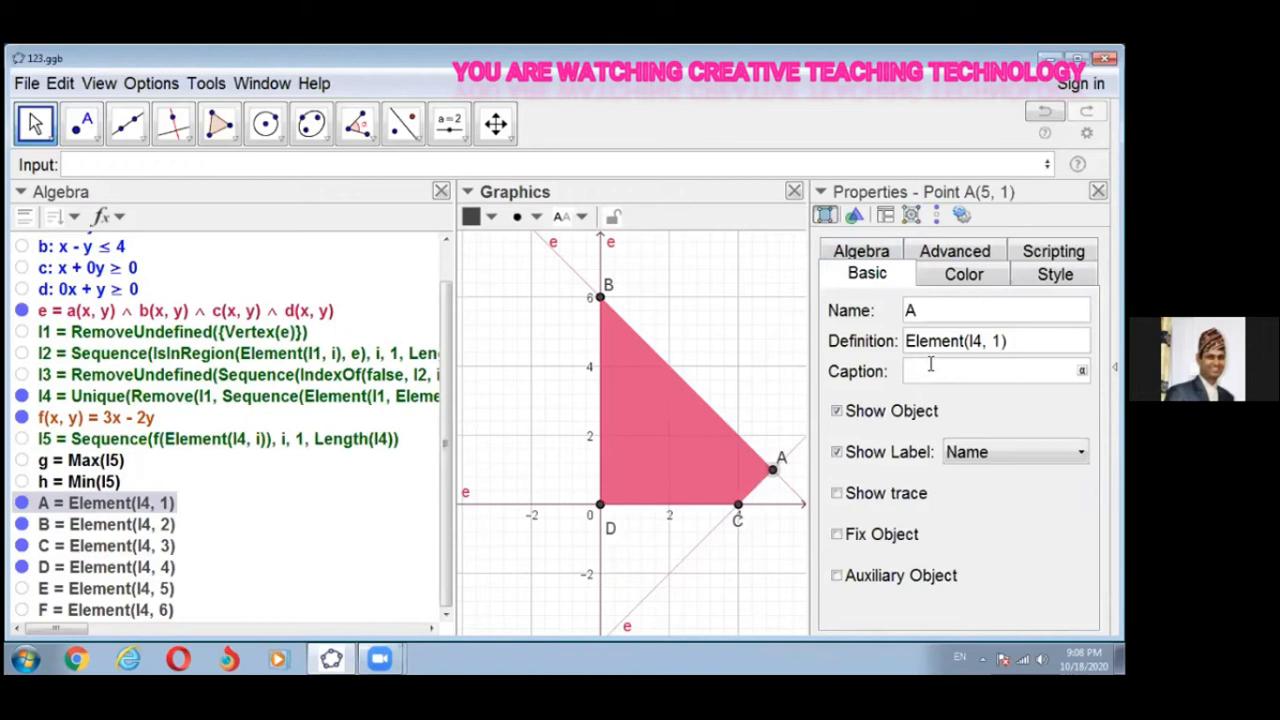
pyautogui.write('%n')
pyautogui.press('Return')
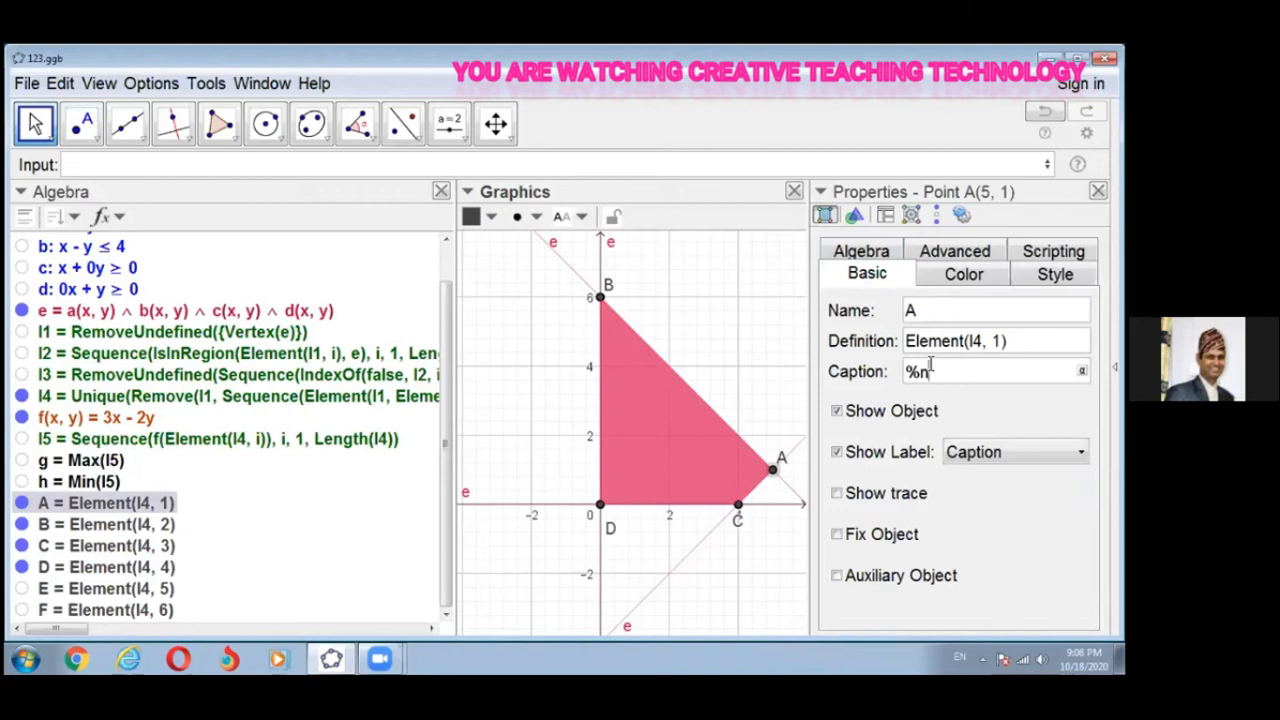
pyautogui.write('%v')
pyautogui.press('Return')
pyautogui.moveTo(787, 447)
pyautogui.mouseDown()
pyautogui.moveTo(800, 428)
pyautogui.moveTo(797, 438)
pyautogui.mouseUp()
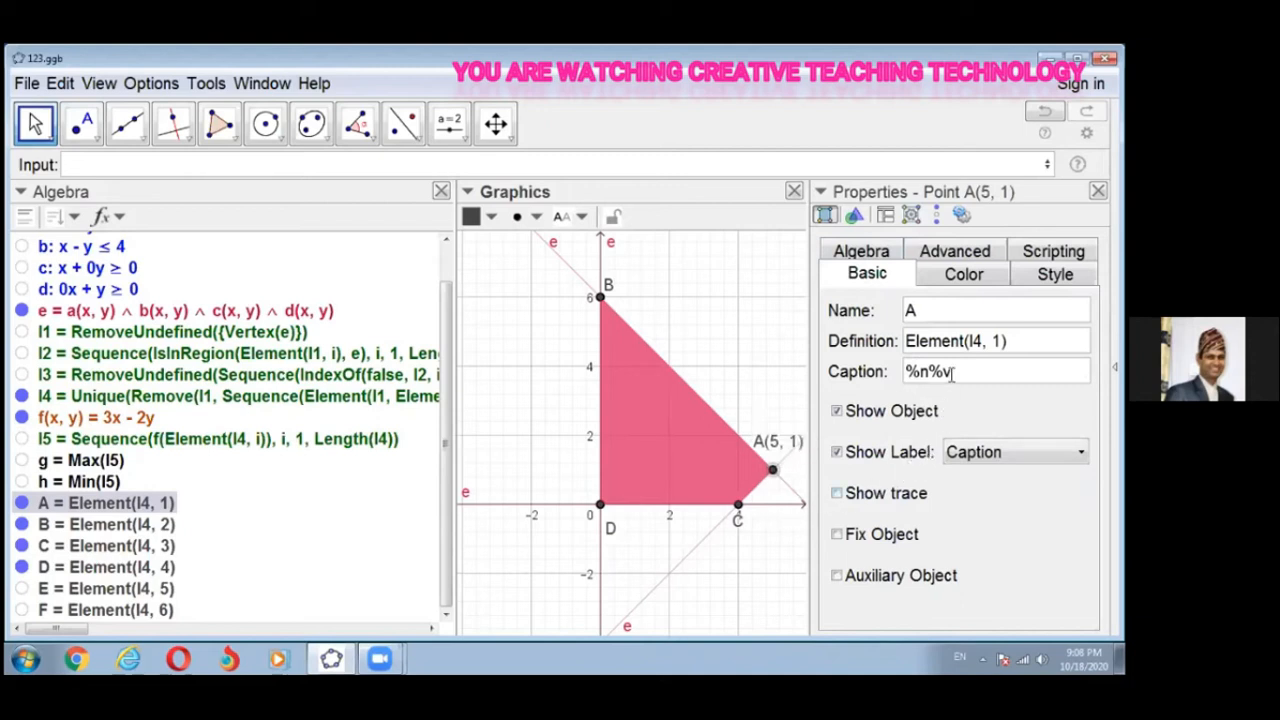
# Step: Enclose point A's caption in braces and dollar signs so it reads ${%n%v}$
pyautogui.click(952, 372)
pyautogui.write('}')
pyautogui.press('Left')
pyautogui.press('Left')
pyautogui.press('Left')
pyautogui.press('Left')
pyautogui.write('{')
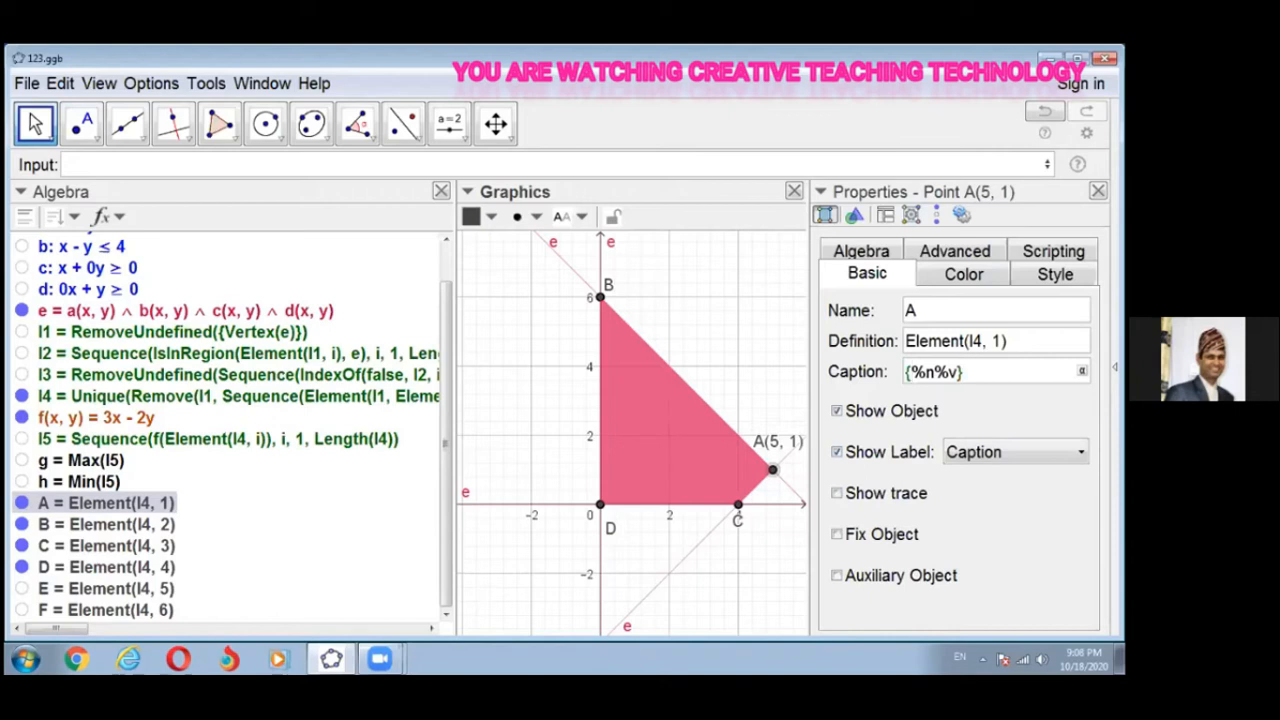
pyautogui.write('$')
pyautogui.click(914, 375)
pyautogui.write('$')
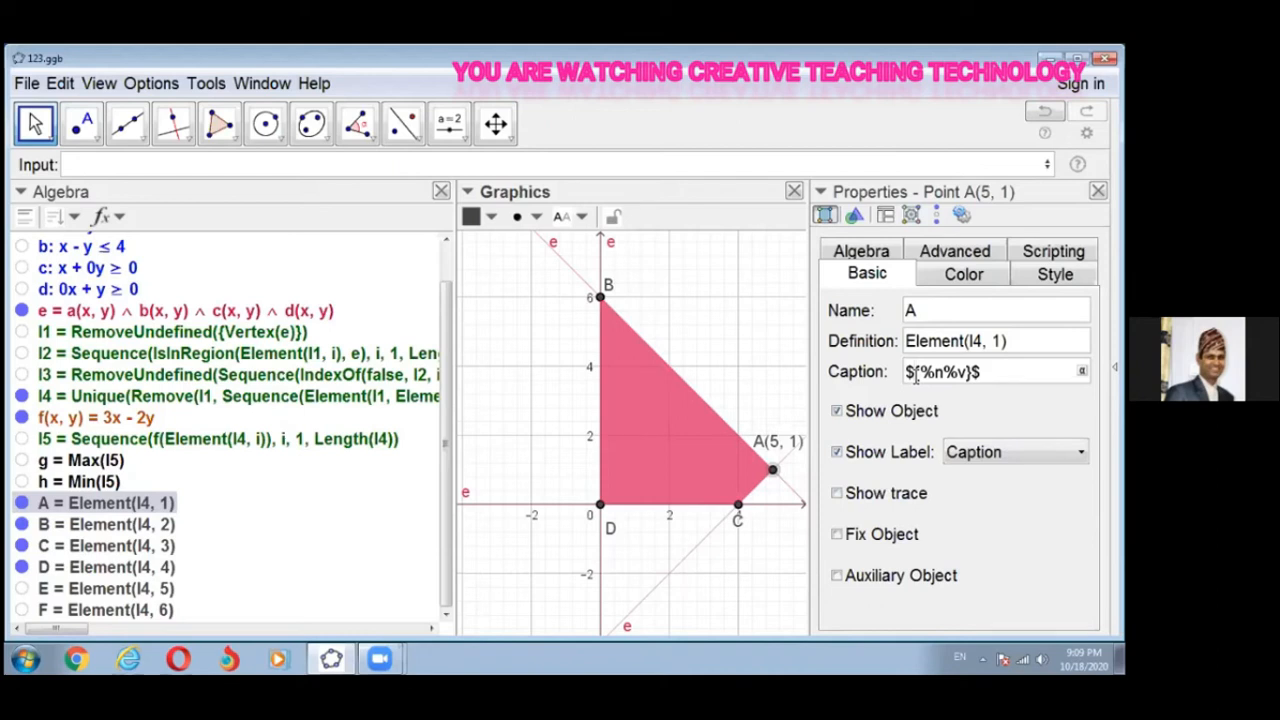
# Step: Enlarge point A's label by making the caption $\Large{%n%v}$ and move the label slightly higher above the point
pyautogui.write('\\')
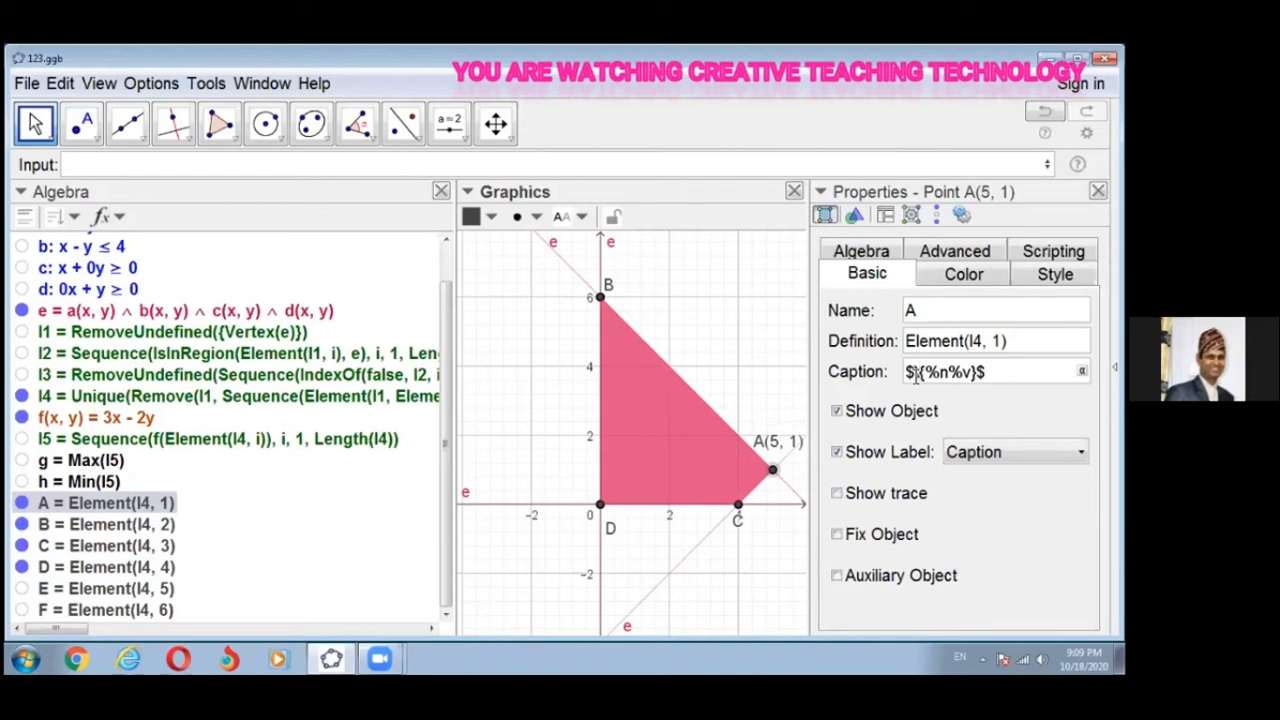
pyautogui.write('L')
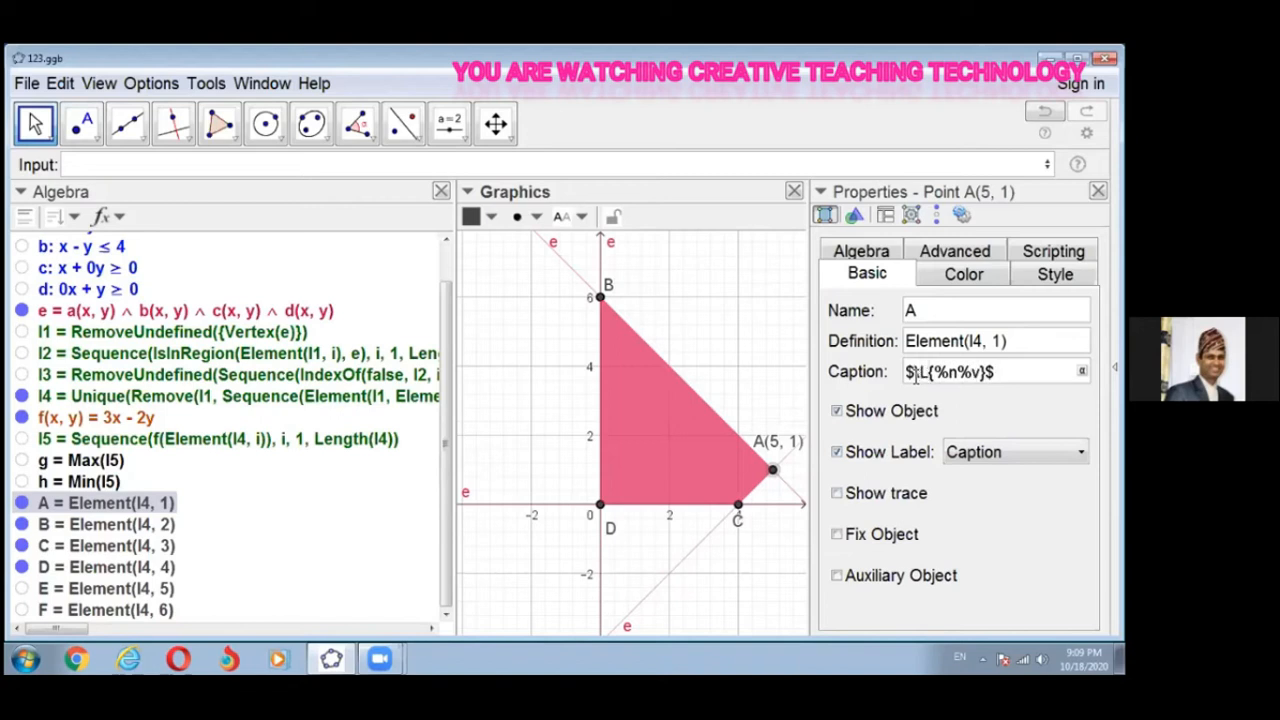
pyautogui.write('ar')
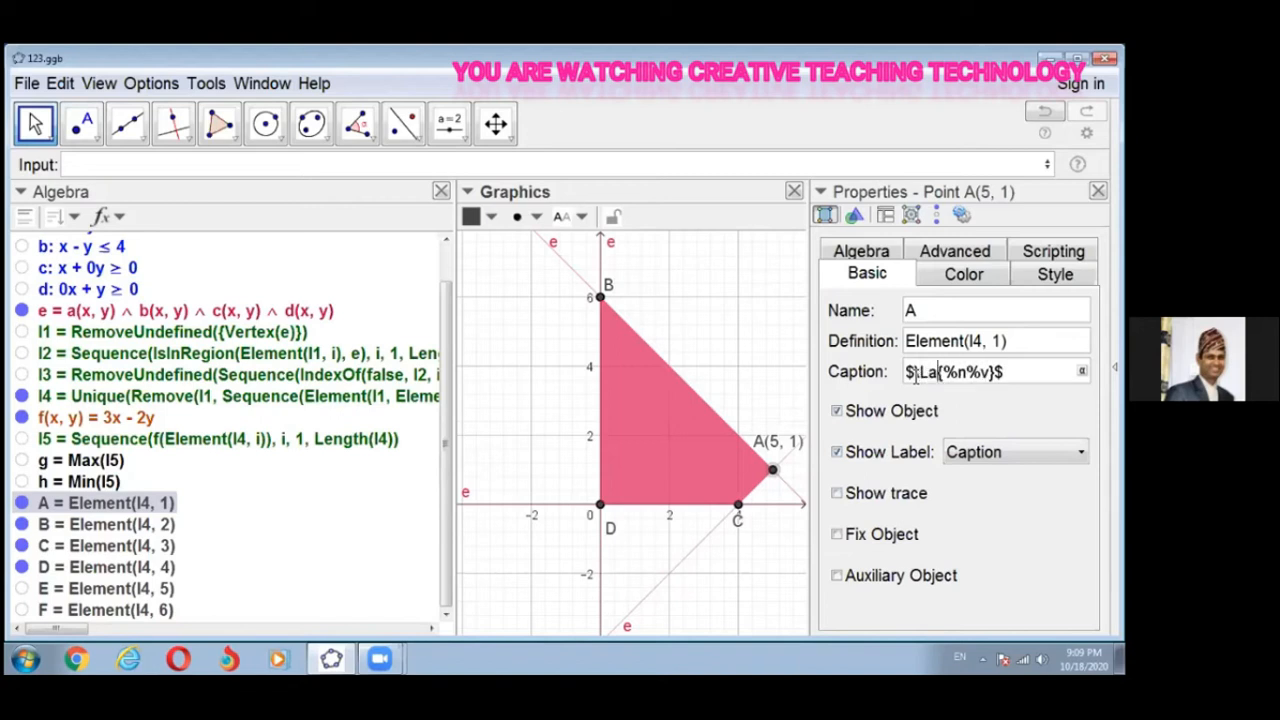
pyautogui.write('ge')
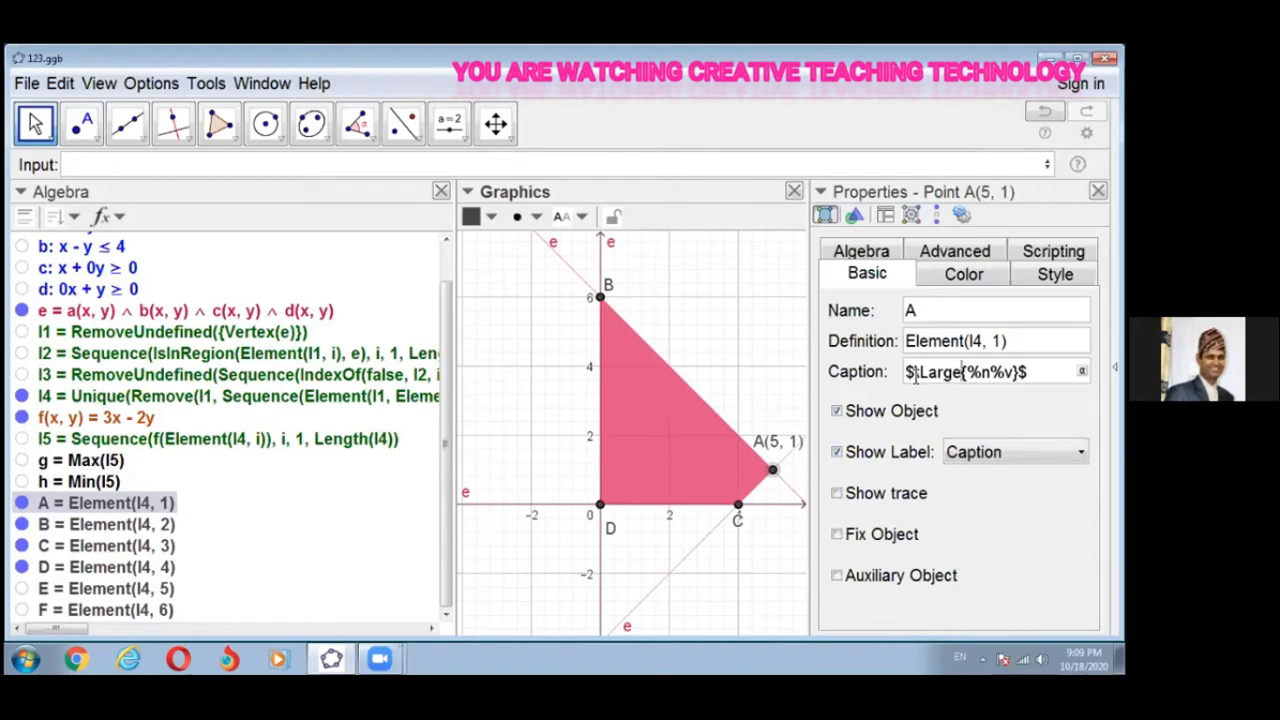
pyautogui.press('Return')
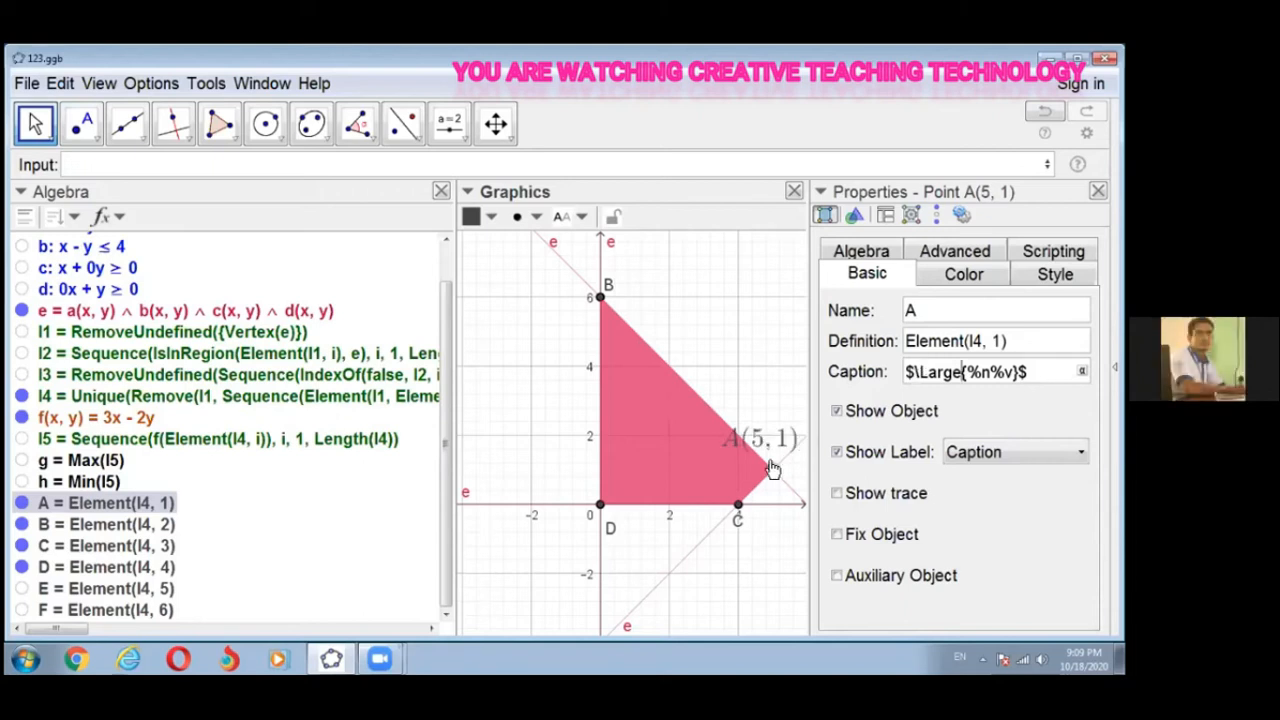
pyautogui.moveTo(776, 440); pyautogui.dragTo(782, 420)
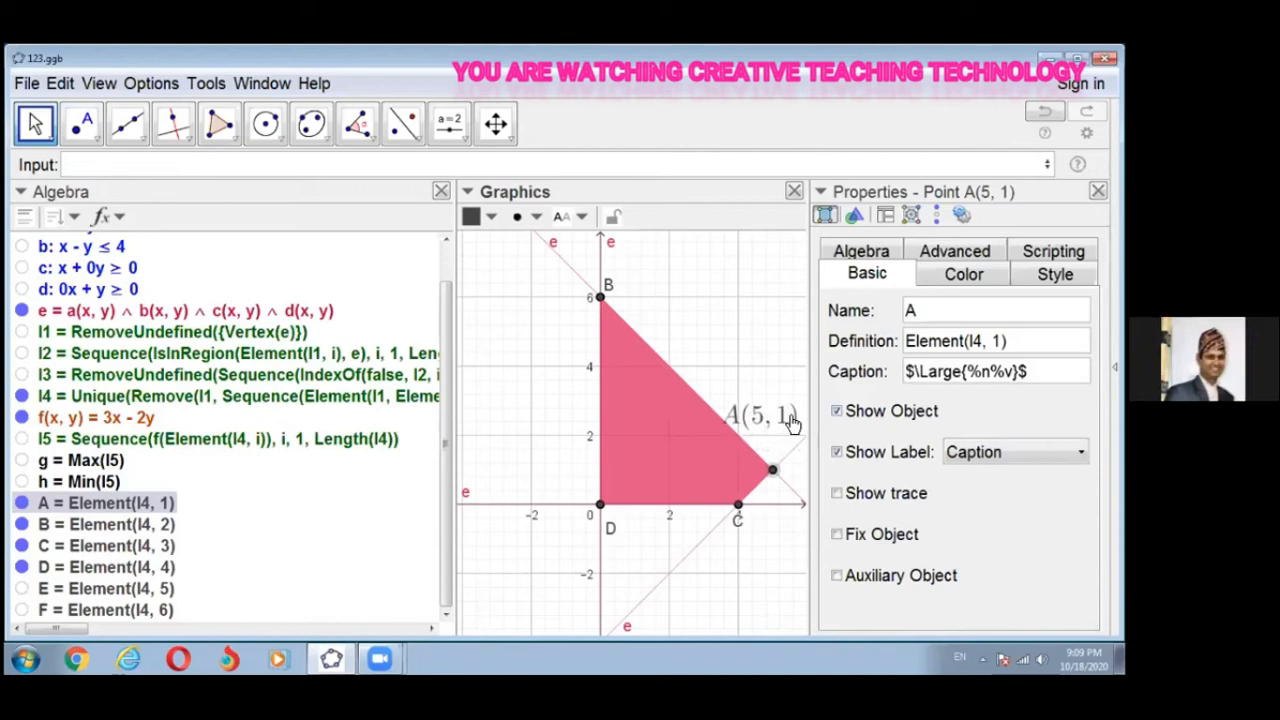
# Step: Color point A's label red by extending the caption to $\red{\Large{%n%v}}$, then adjust the label's position slightly
pyautogui.click(912, 372)
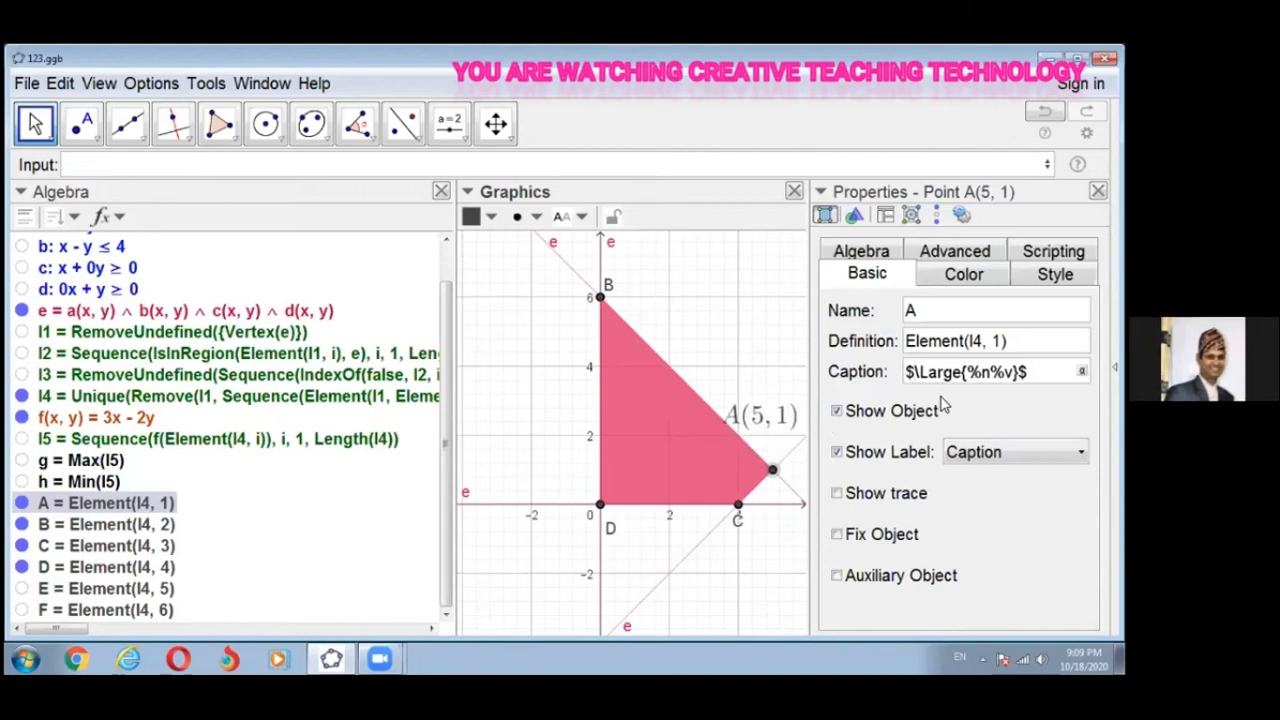
pyautogui.write('{')
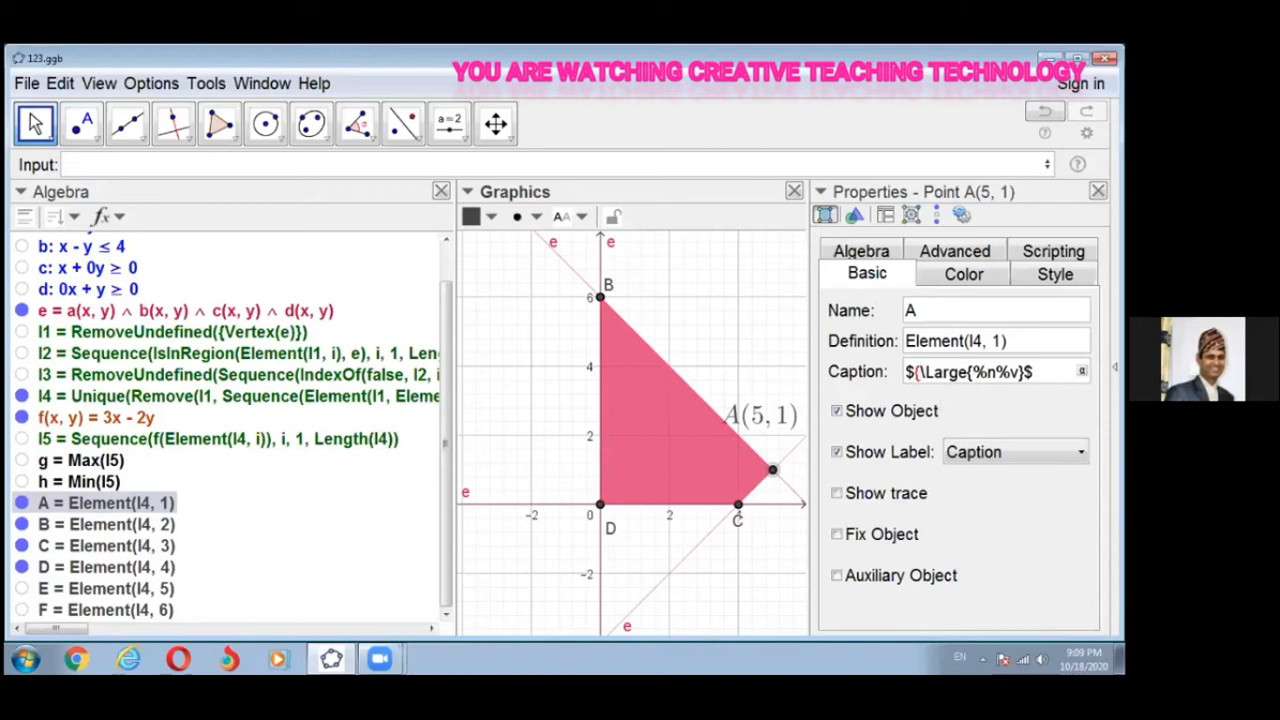
pyautogui.click(1024, 372)
pyautogui.write('}')
pyautogui.click(915, 372)
pyautogui.write('\\')
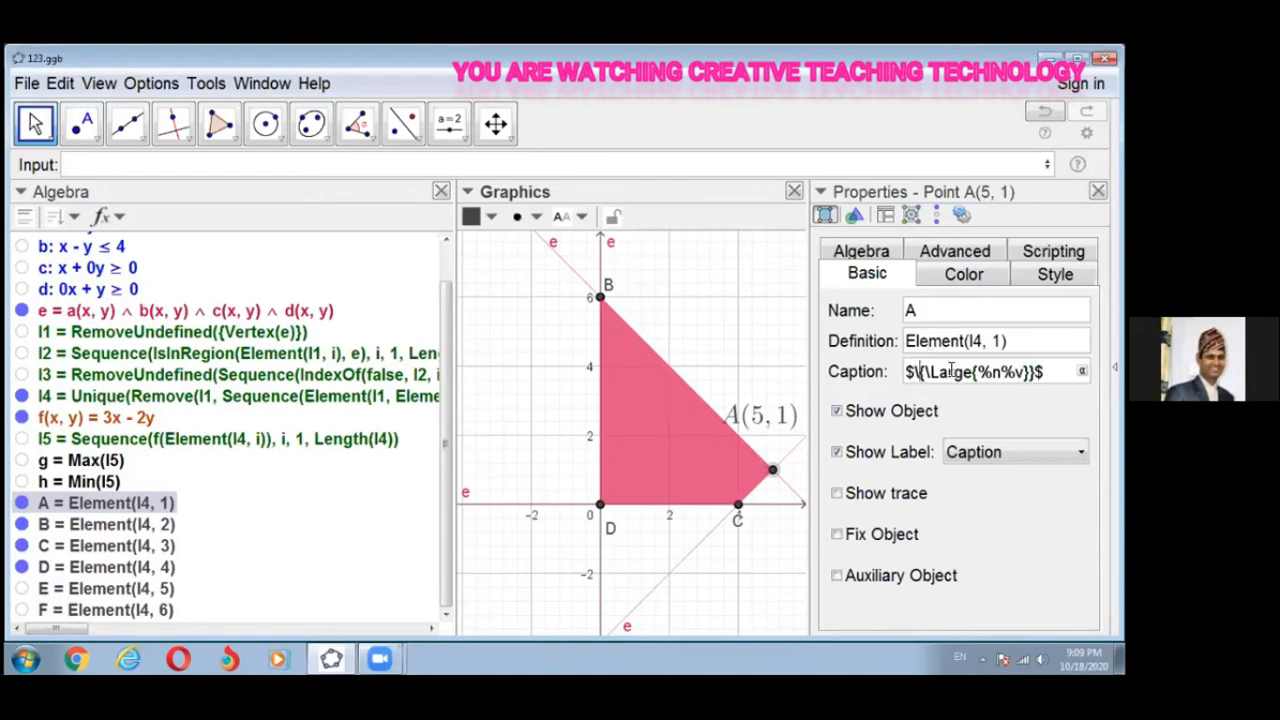
pyautogui.write('re')
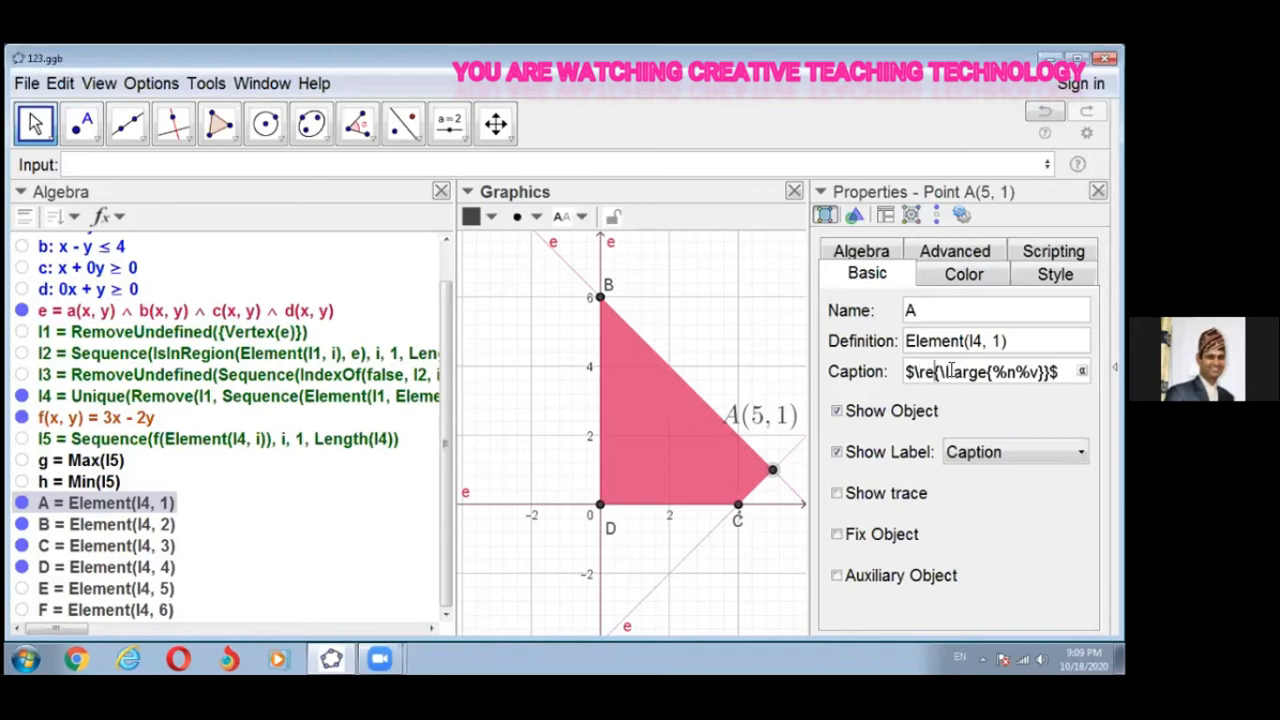
pyautogui.write('d')
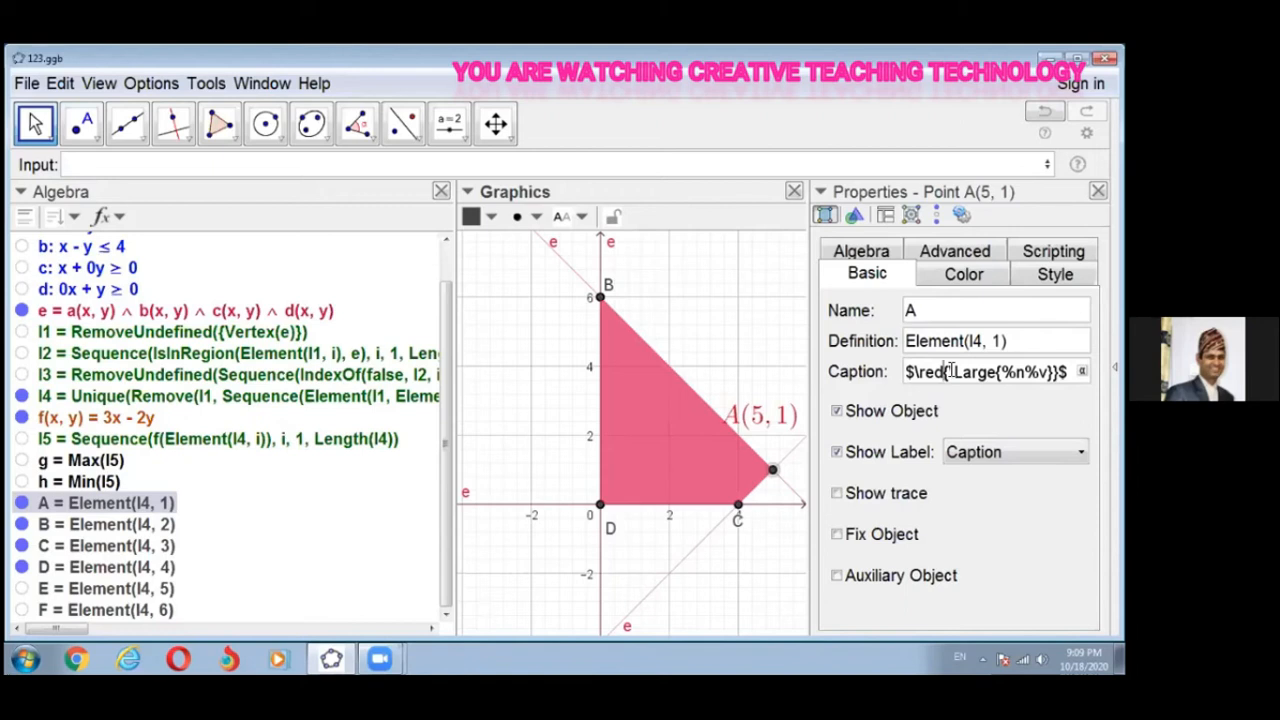
pyautogui.click(755, 422)
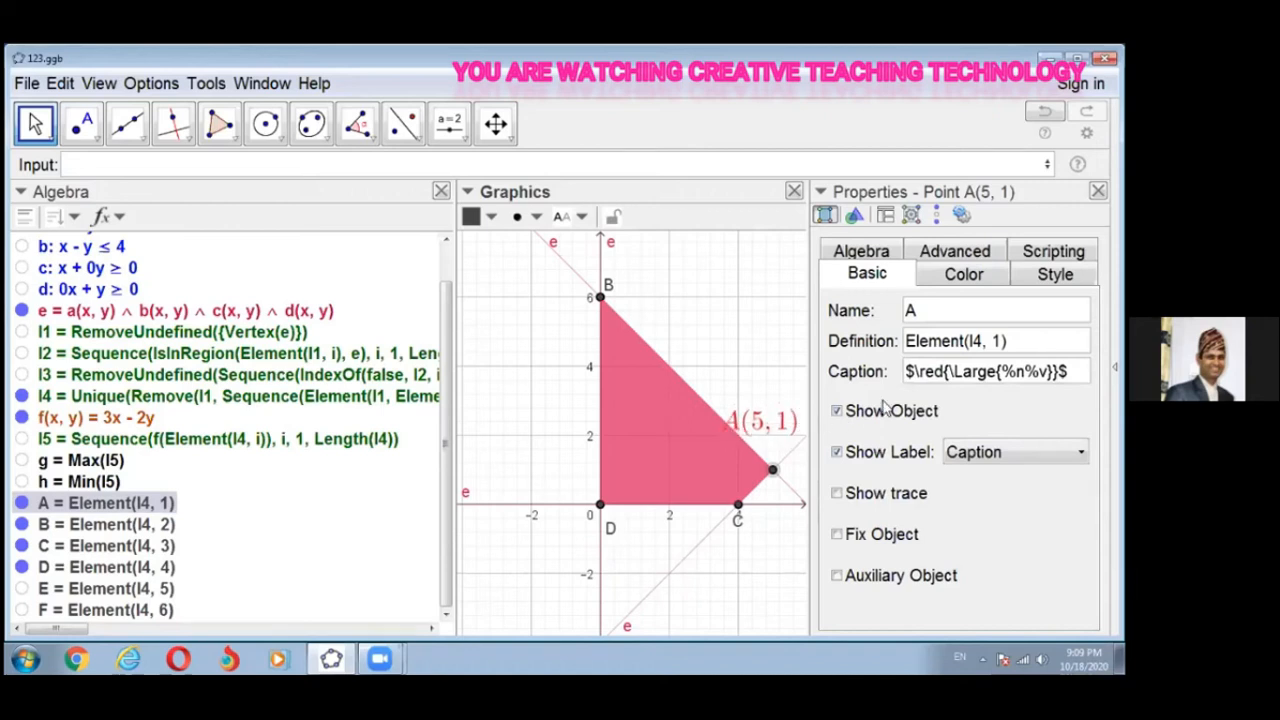
# Step: Increase point A's label size by changing the caption to $\red{\LARGE{%n%v}}$ and nudge the label above the point
pyautogui.click(995, 372)
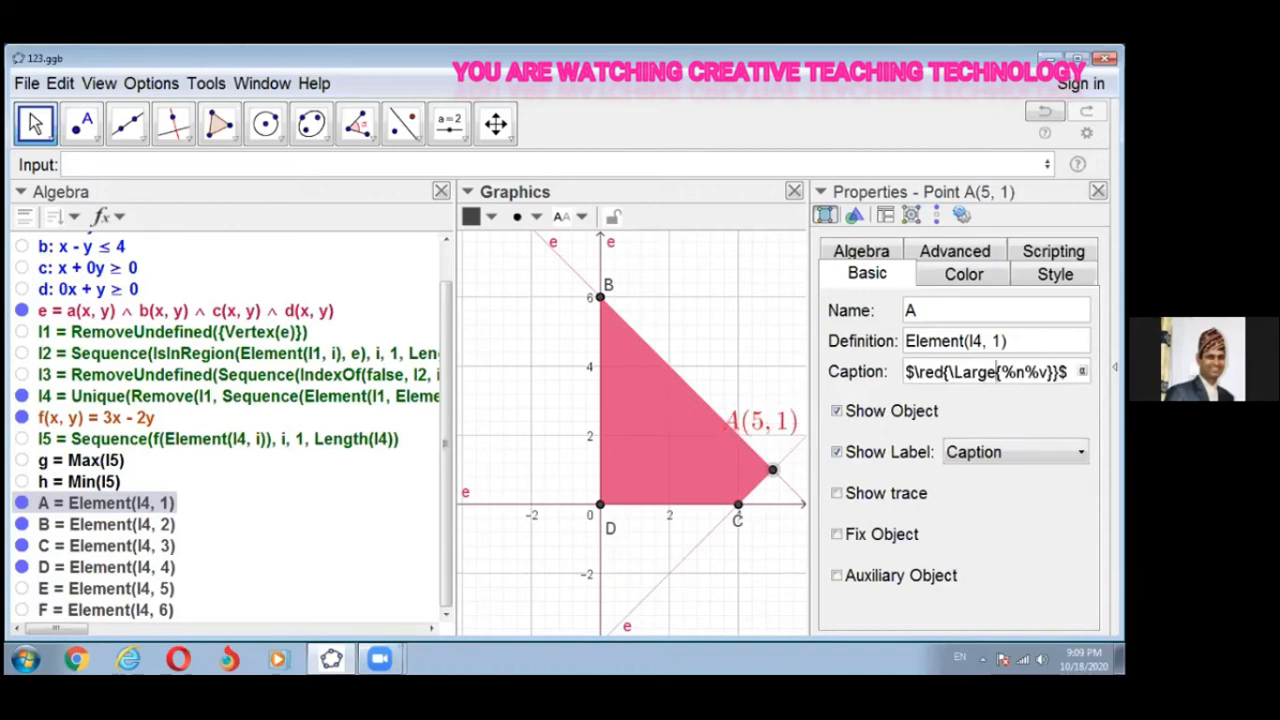
pyautogui.press('BackSpace')
pyautogui.press('BackSpace')
pyautogui.press('BackSpace')
pyautogui.press('BackSpace')
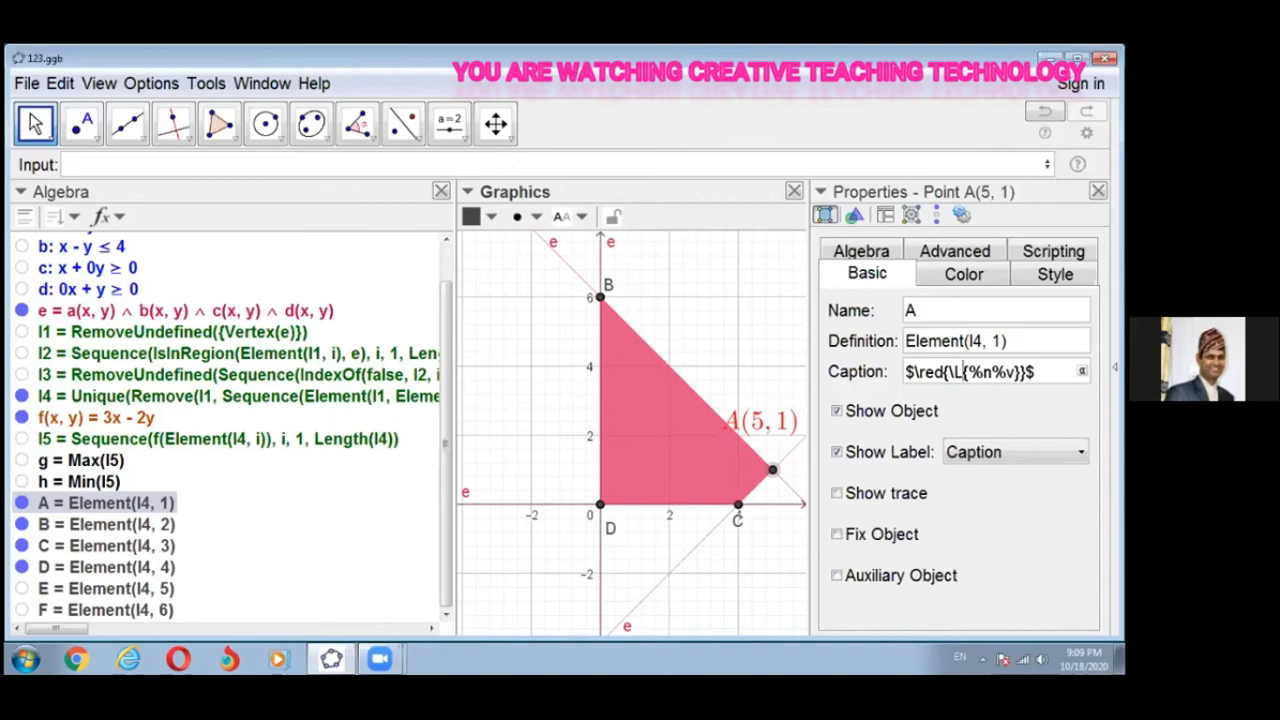
pyautogui.write('AR')
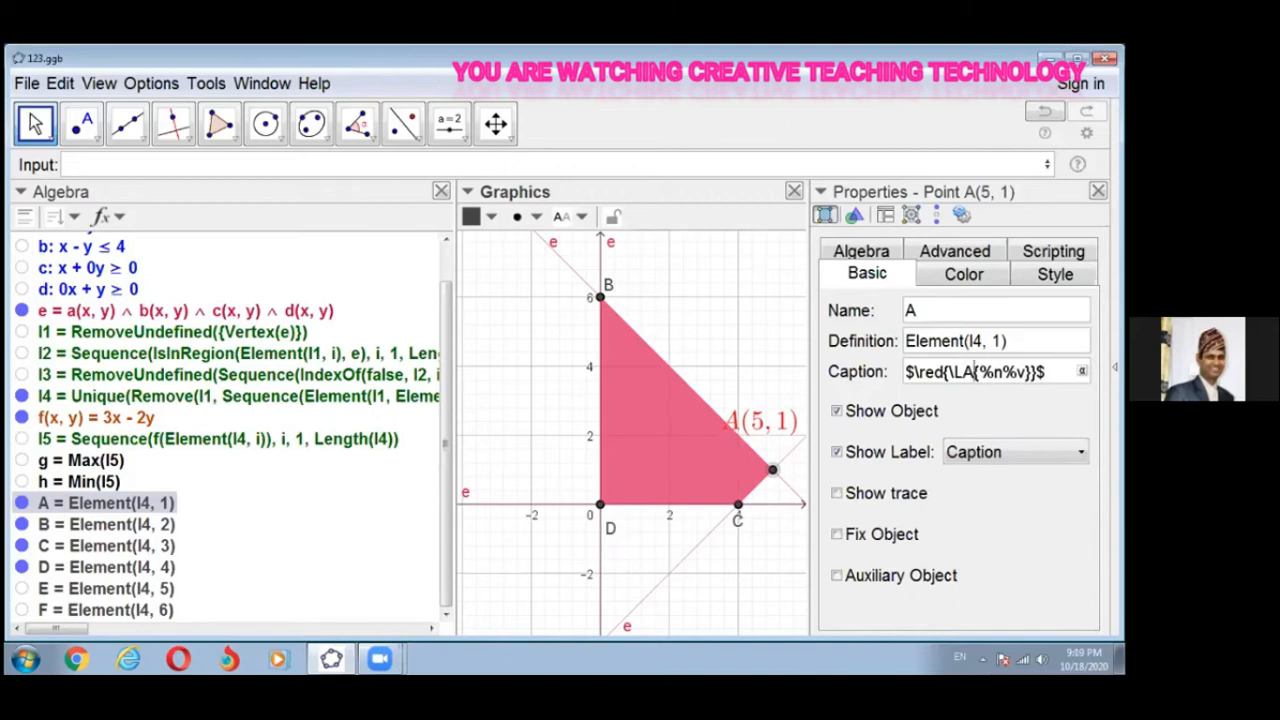
pyautogui.write('GE')
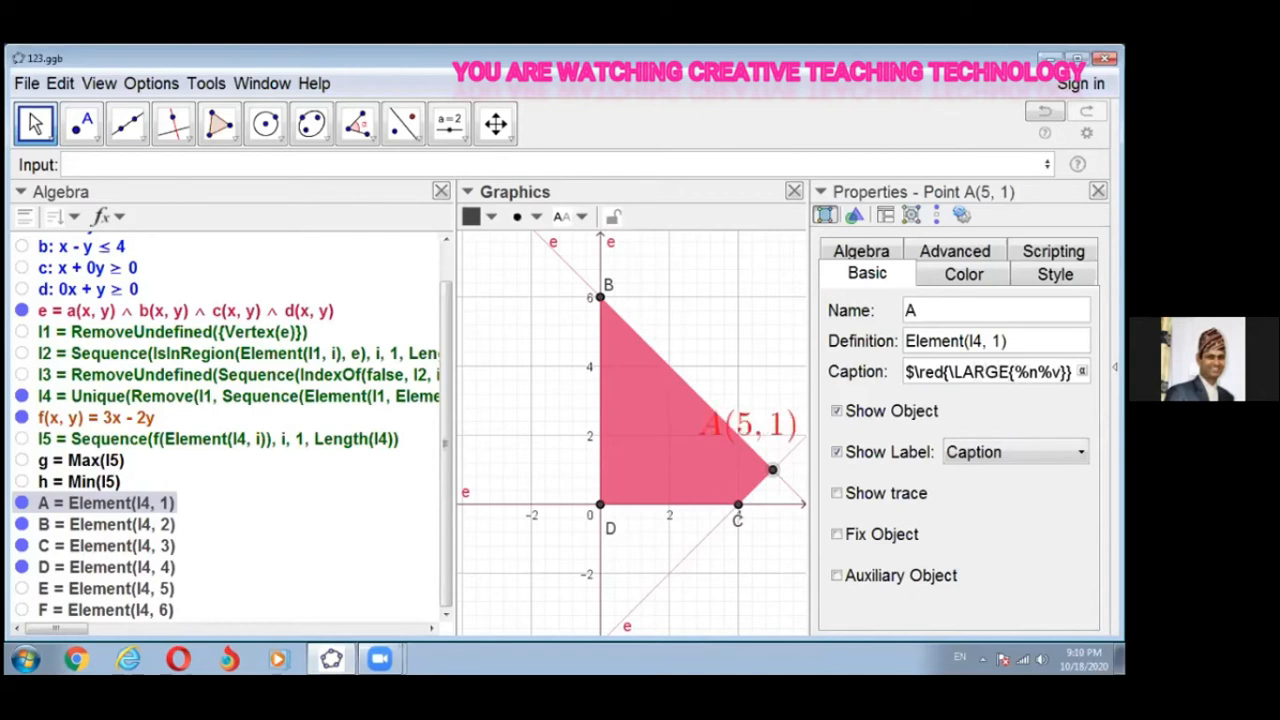
pyautogui.moveTo(783, 420)
pyautogui.mouseDown()
pyautogui.moveTo(790, 545)
pyautogui.moveTo(790, 425)
pyautogui.moveTo(766, 422)
pyautogui.mouseUp()
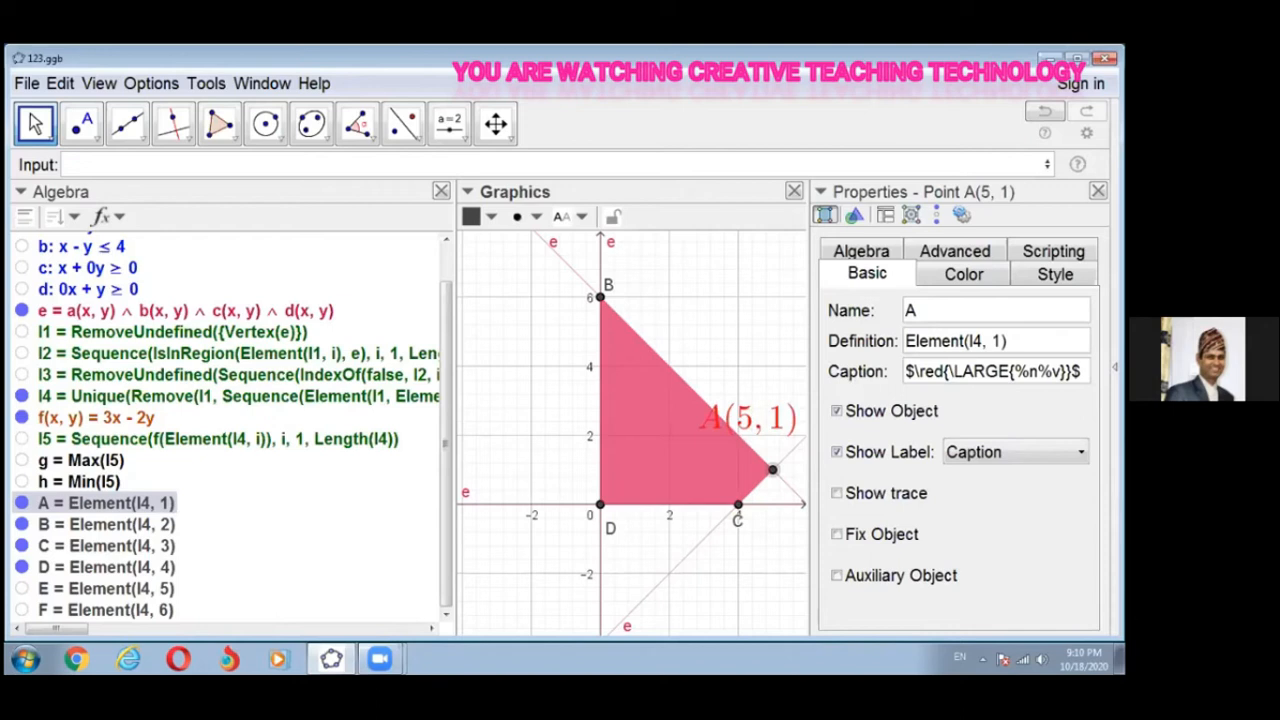
# Step: Widen the properties view of point A so its complete caption code fits
pyautogui.click(1083, 371)
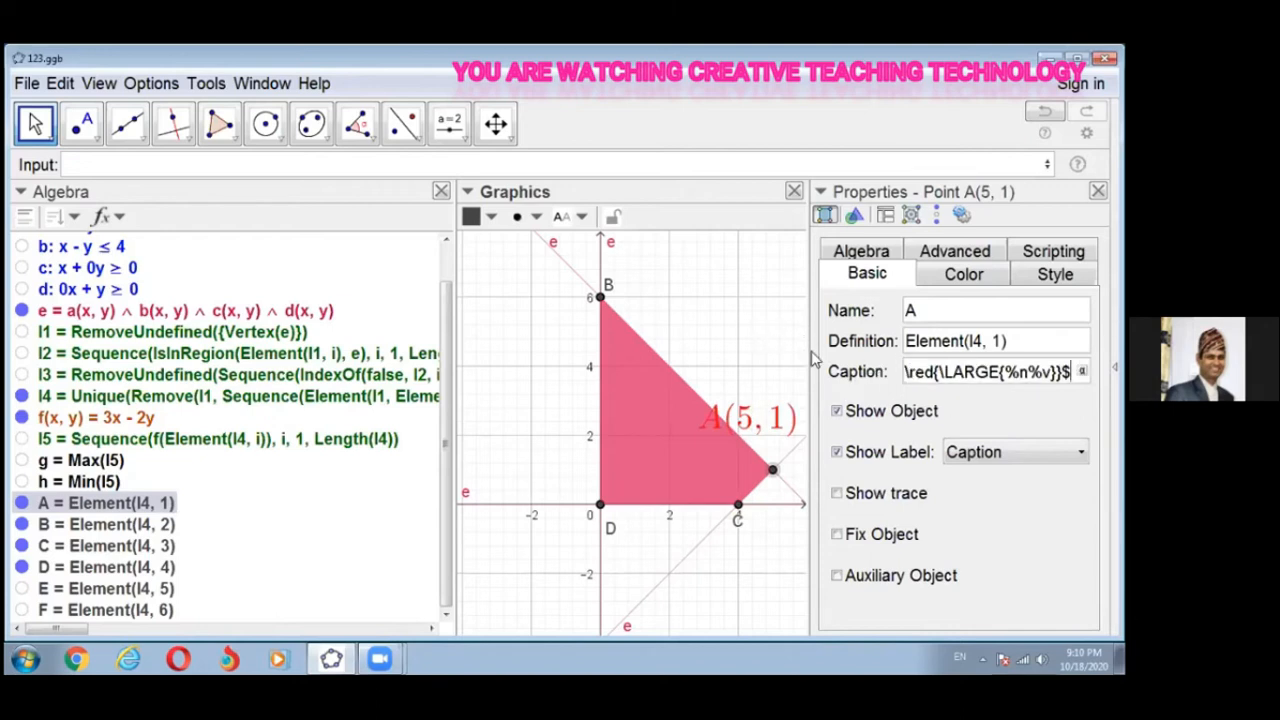
pyautogui.moveTo(808, 351); pyautogui.dragTo(748, 348)
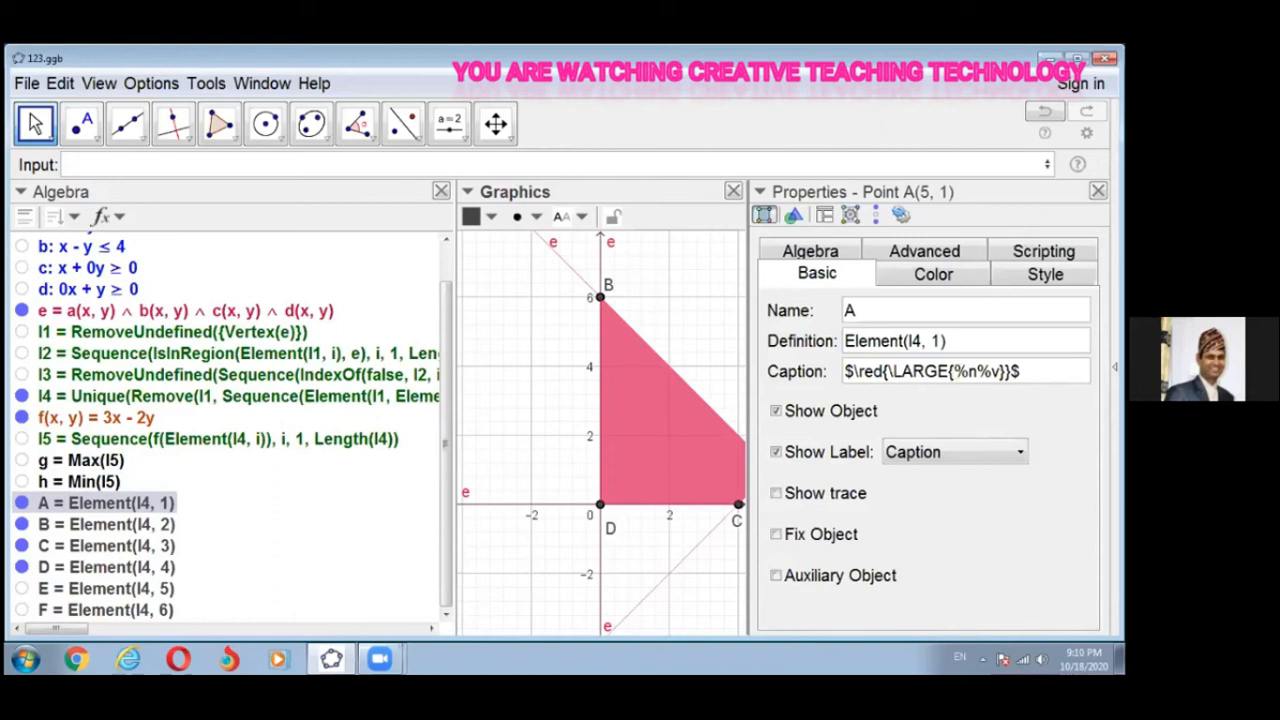
# Step: Copy point A's complete caption code and give point B the same caption, $\red{\LARGE{%n%v}}$
pyautogui.click(887, 372)
pyautogui.click(1022, 372)
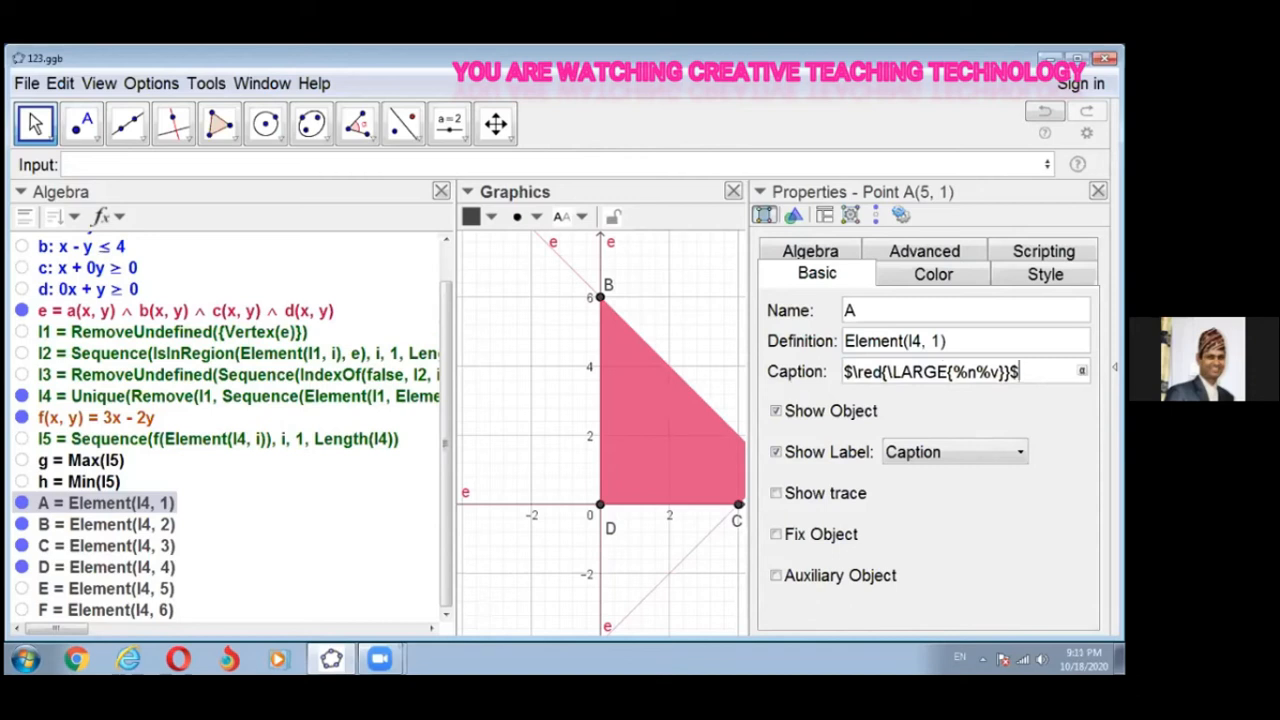
pyautogui.moveTo(1020, 372); pyautogui.dragTo(841, 382)
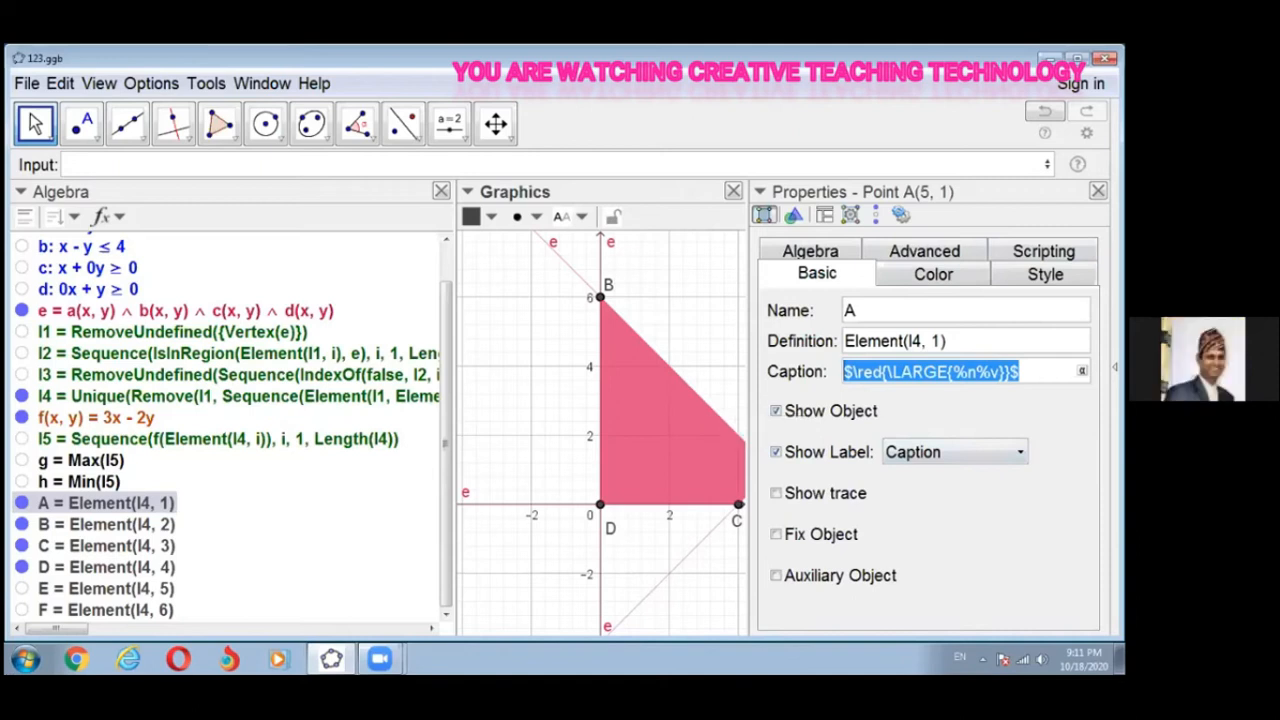
pyautogui.click(1018, 372)
pyautogui.moveTo(1018, 372); pyautogui.dragTo(796, 378)
pyautogui.hotkey('ctrl', 'c')
pyautogui.click(600, 300)
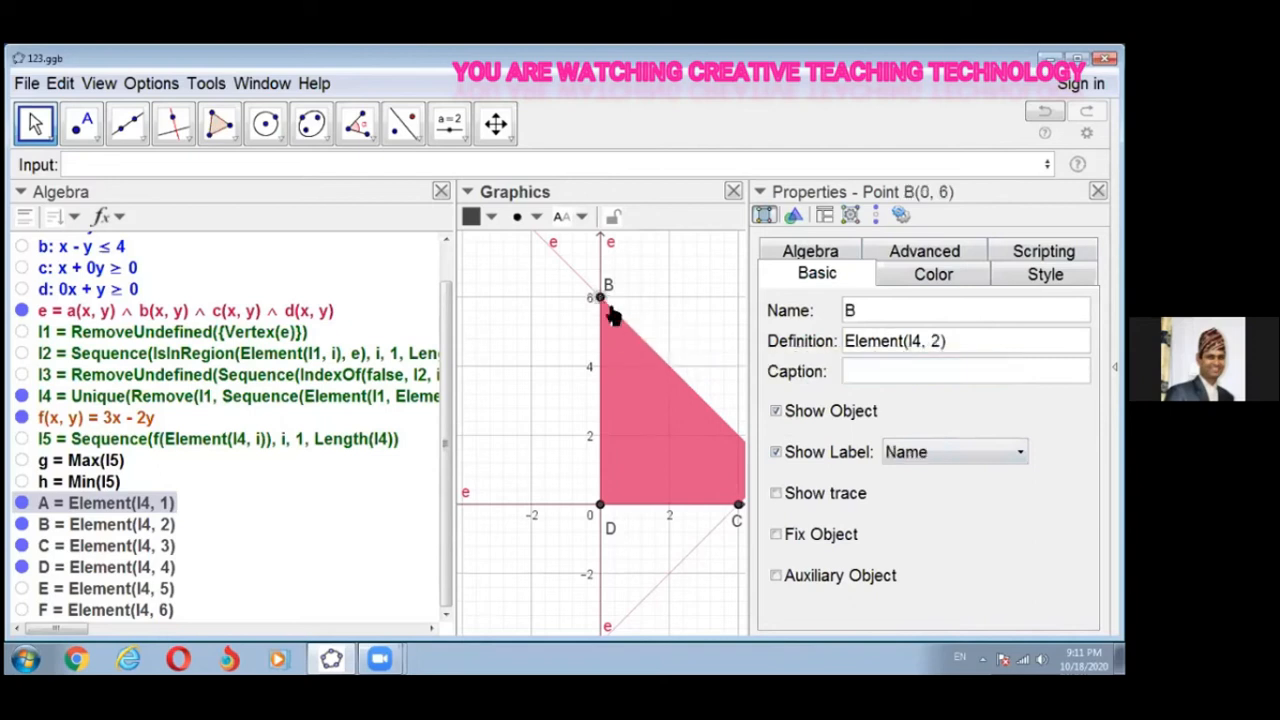
pyautogui.click(856, 370)
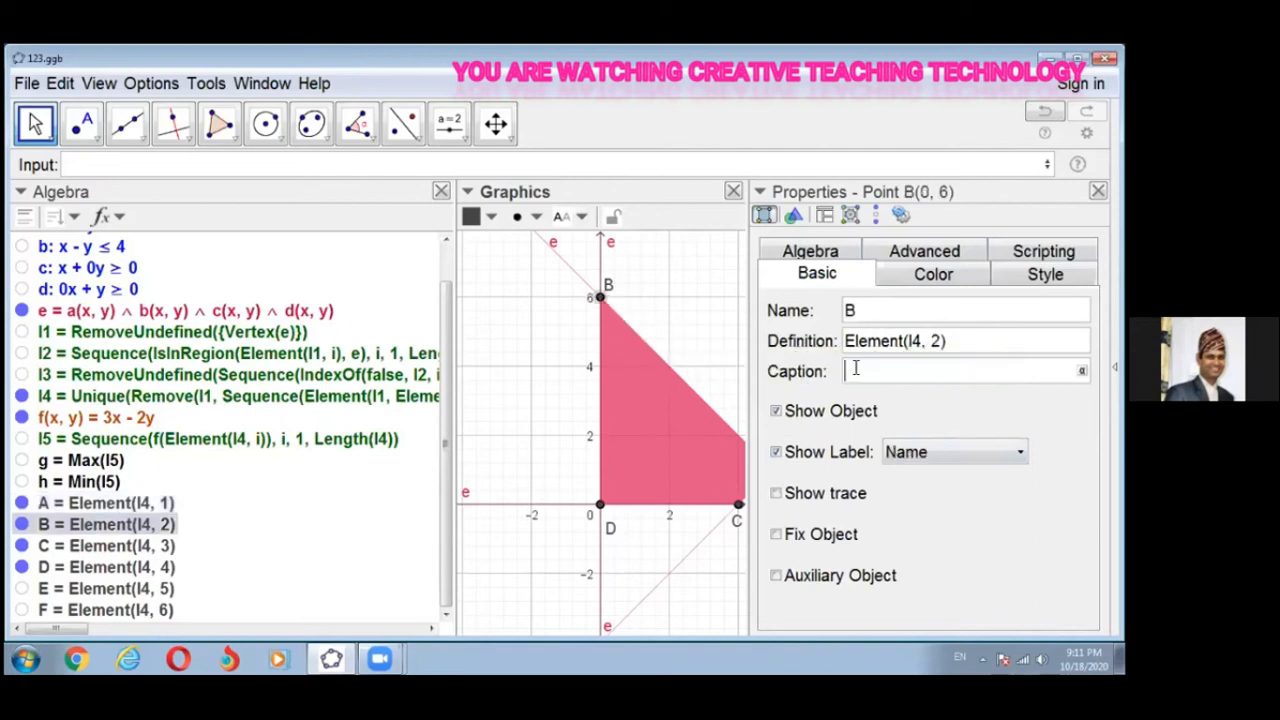
pyautogui.hotkey('ctrl', 'v')
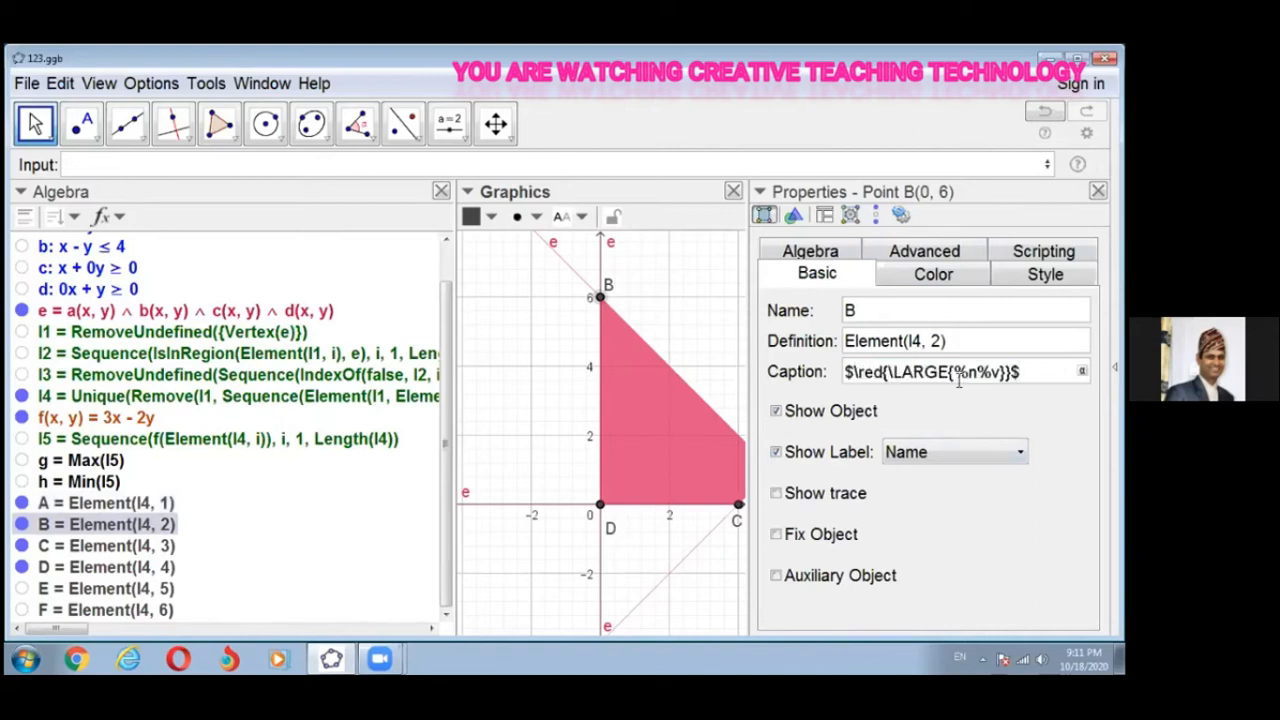
pyautogui.press('Return')
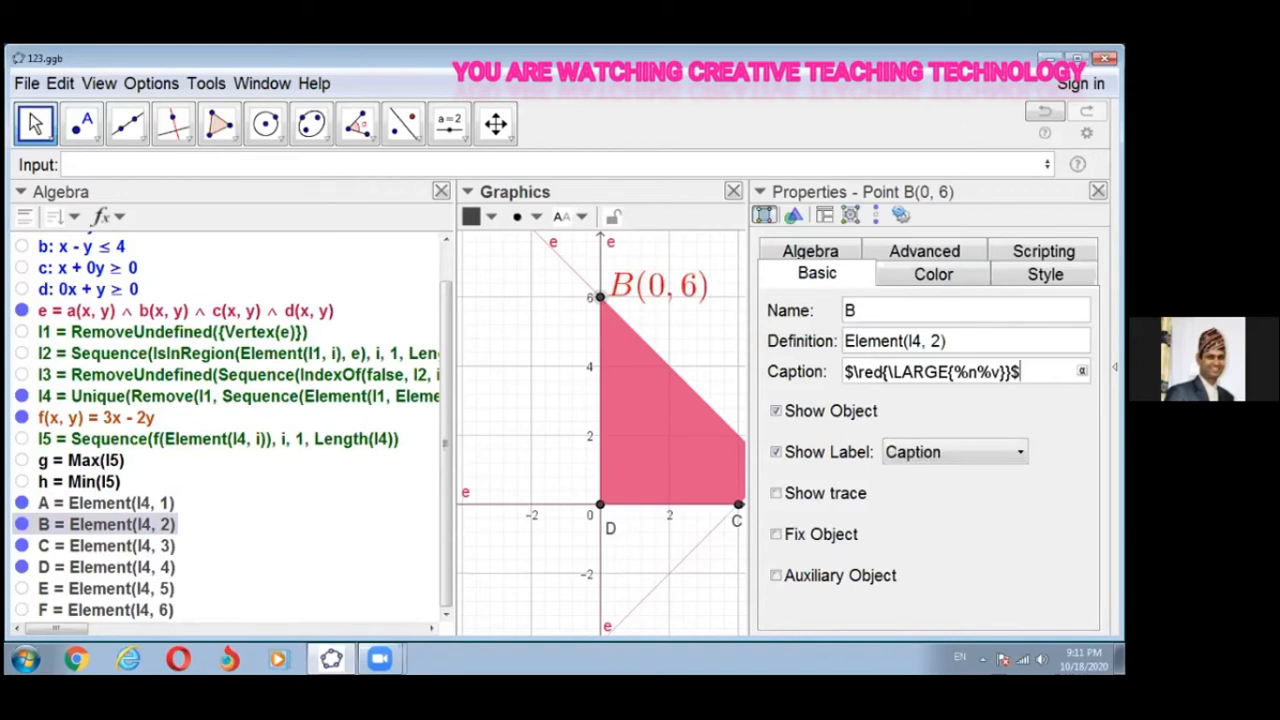
# Step: Give point C the copied caption $\red{\LARGE{%n%v}}$ so its label shows the name and coordinates in large red text
pyautogui.click(738, 507)
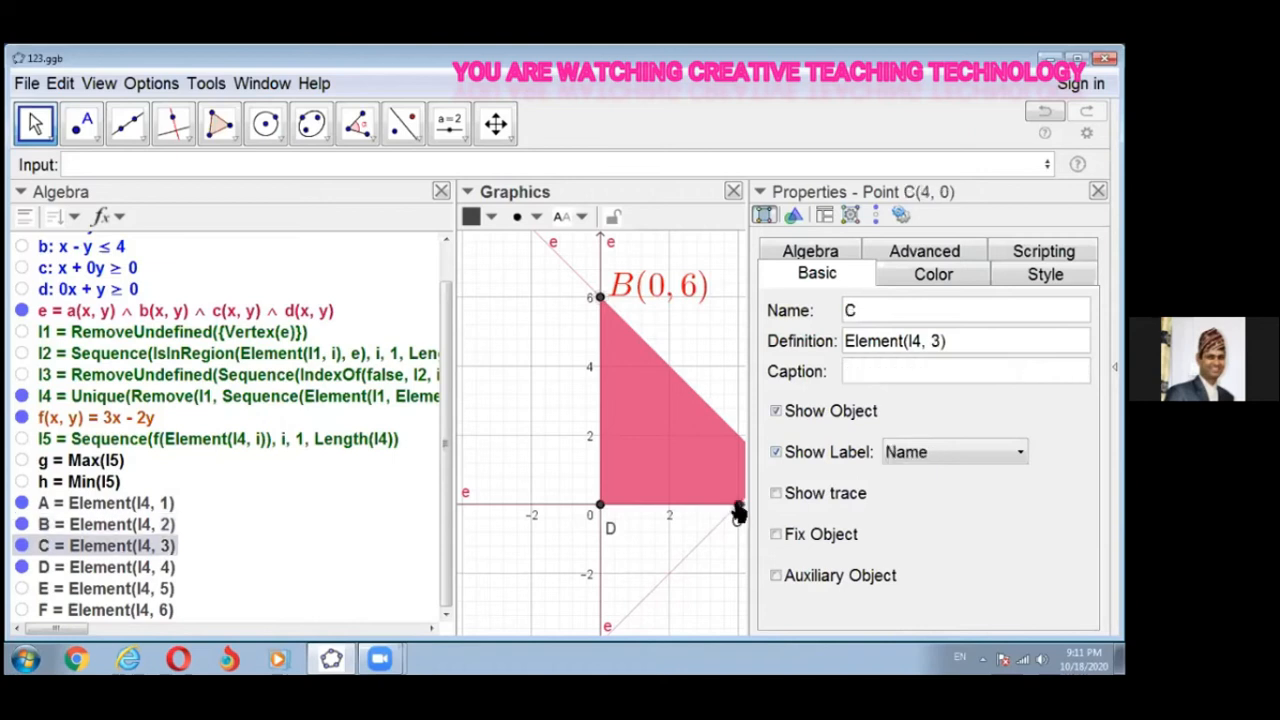
pyautogui.click(849, 372)
pyautogui.hotkey('ctrl', 'v')
pyautogui.press('Return')
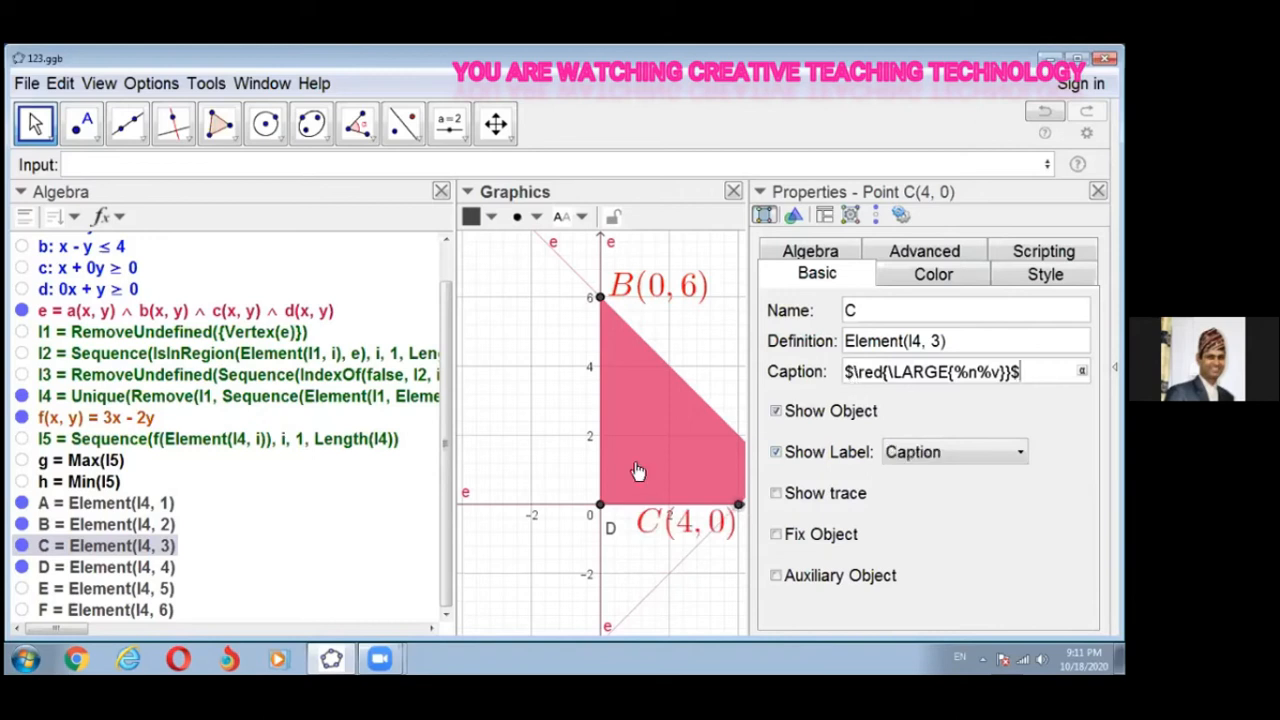
# Step: Apply the copied caption $\red{\LARGE{%n%v}}$ to point D at the origin and close the properties view
pyautogui.click(601, 507)
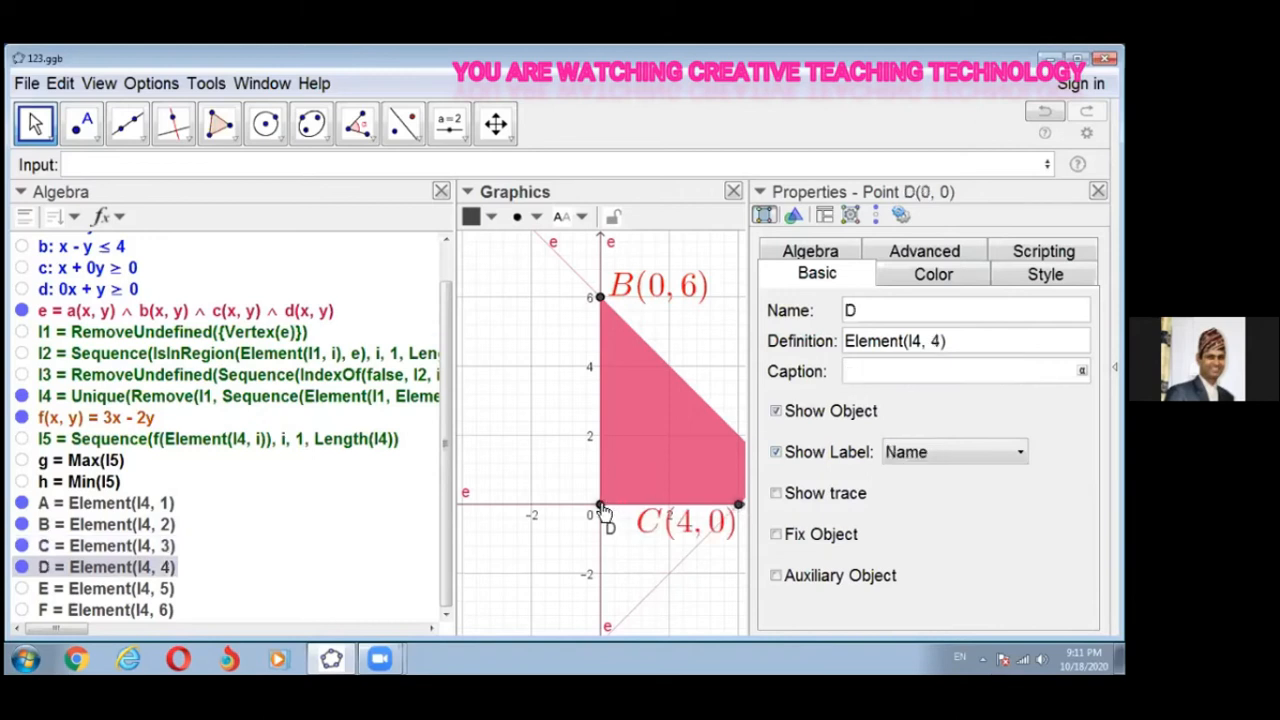
pyautogui.click(849, 371)
pyautogui.hotkey('ctrl', 'v')
pyautogui.press('Return')
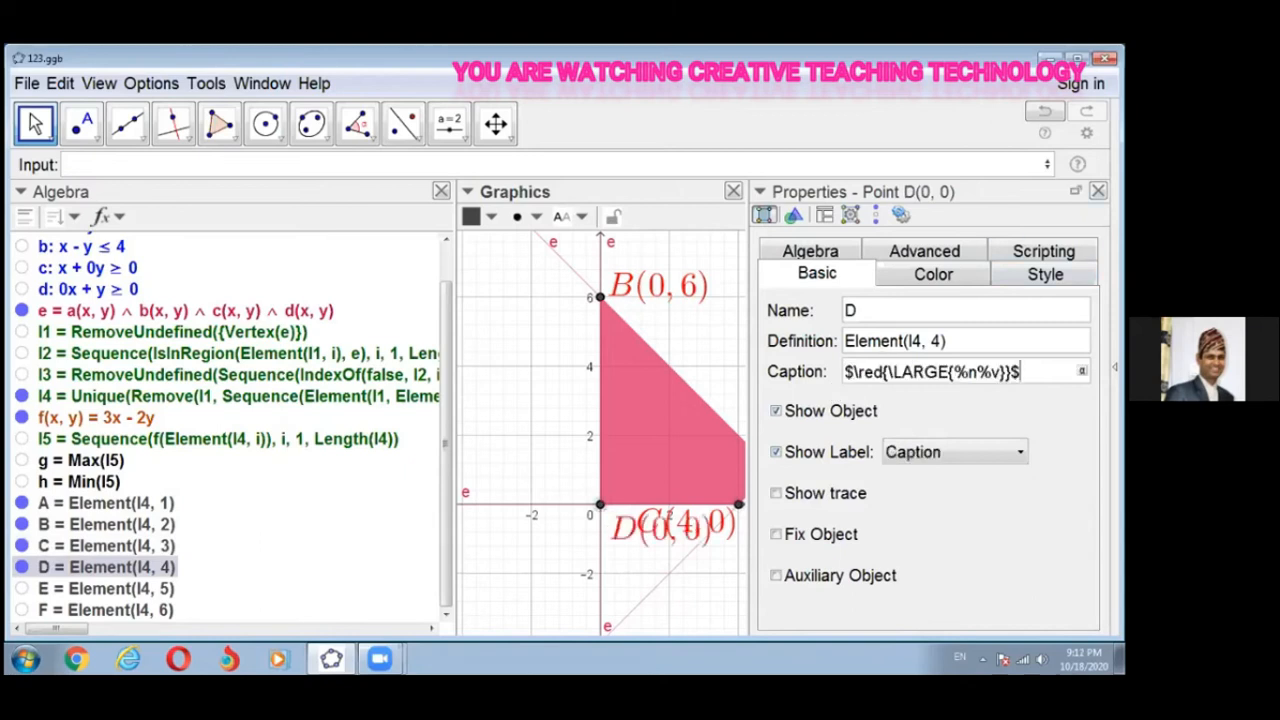
pyautogui.click(1098, 190)
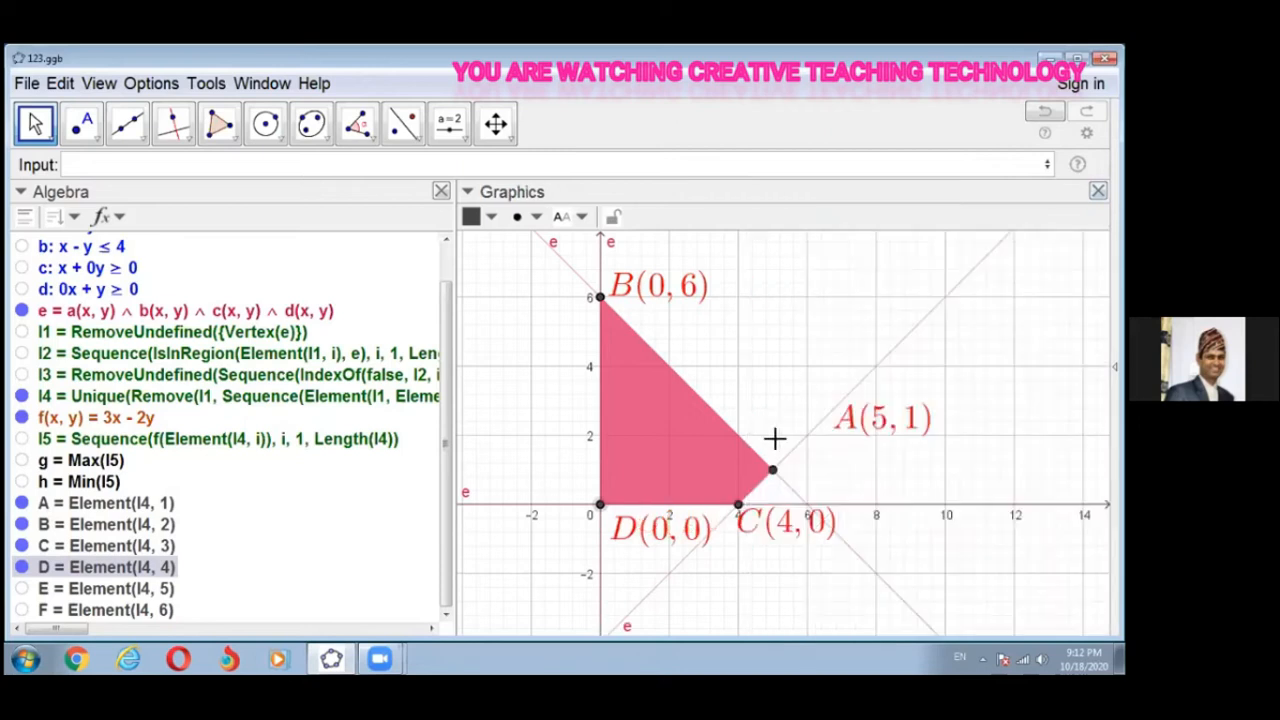
# Step: Reposition the vertex labels, centring D's label beneath the origin and bringing A's label close above its point, then deselect everything
pyautogui.moveTo(665, 528); pyautogui.dragTo(607, 521)
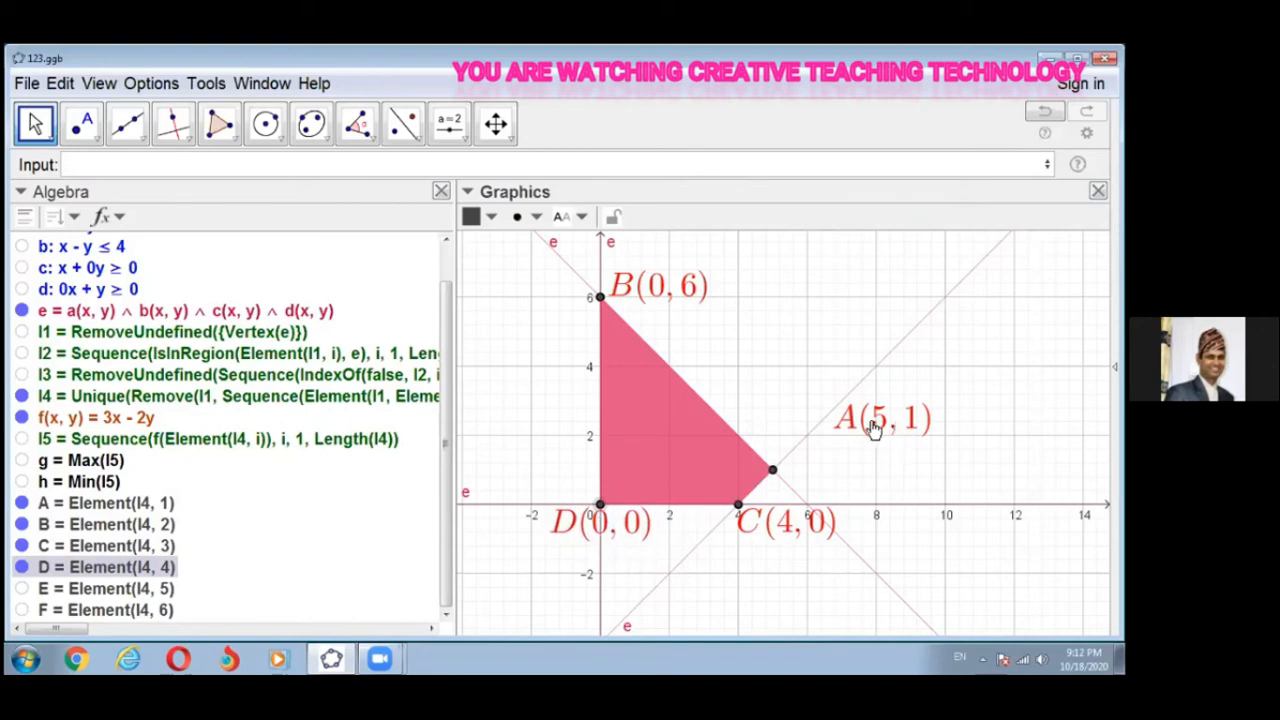
pyautogui.moveTo(873, 428); pyautogui.dragTo(823, 442)
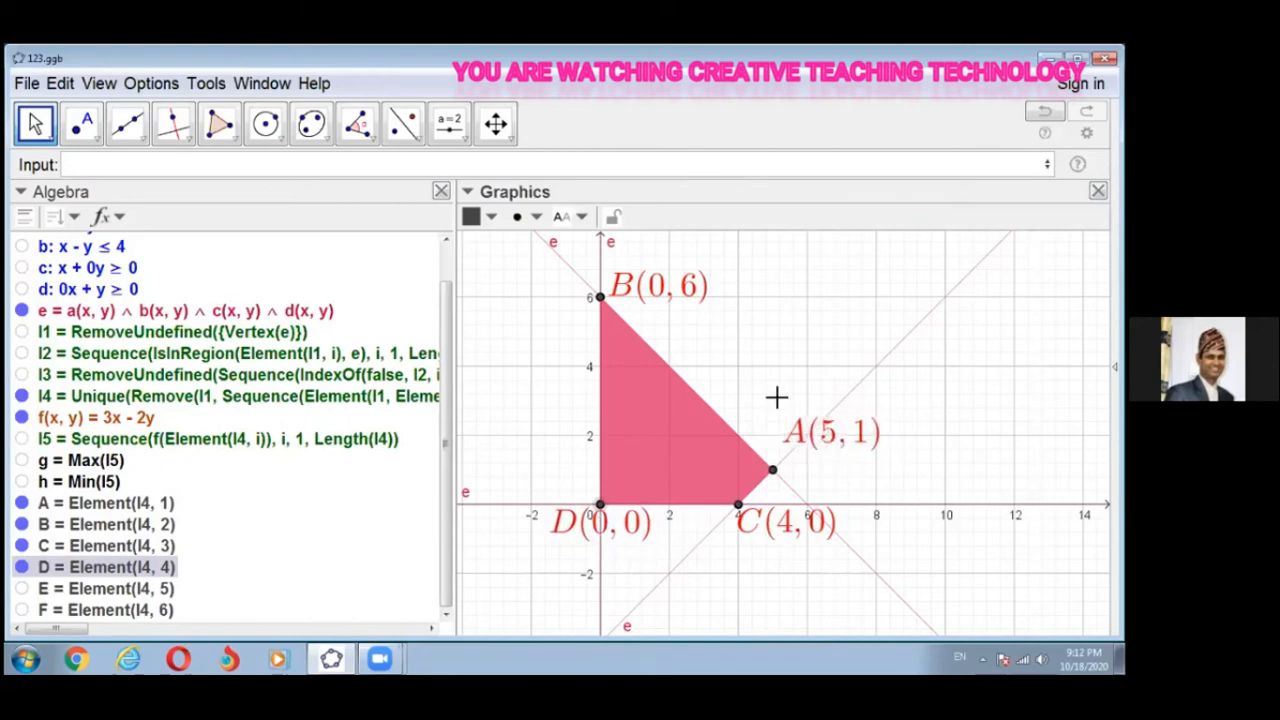
pyautogui.moveTo(826, 448); pyautogui.dragTo(818, 467)
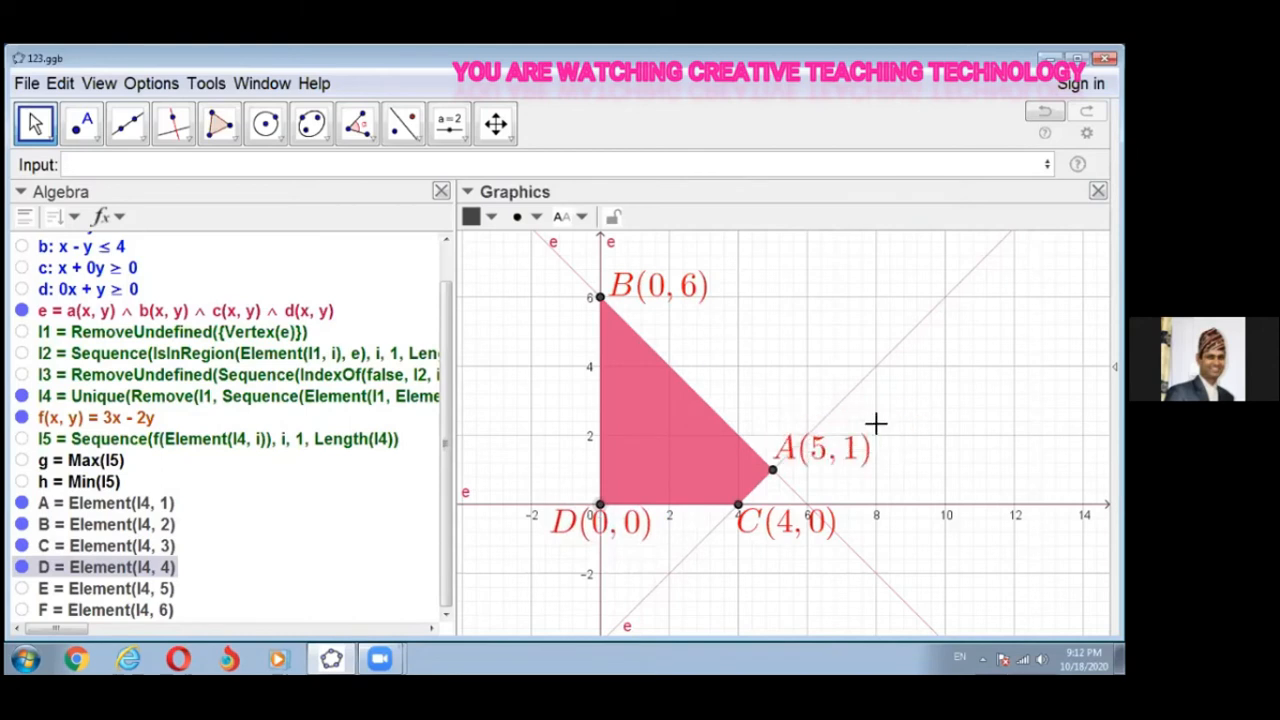
pyautogui.click(805, 322)
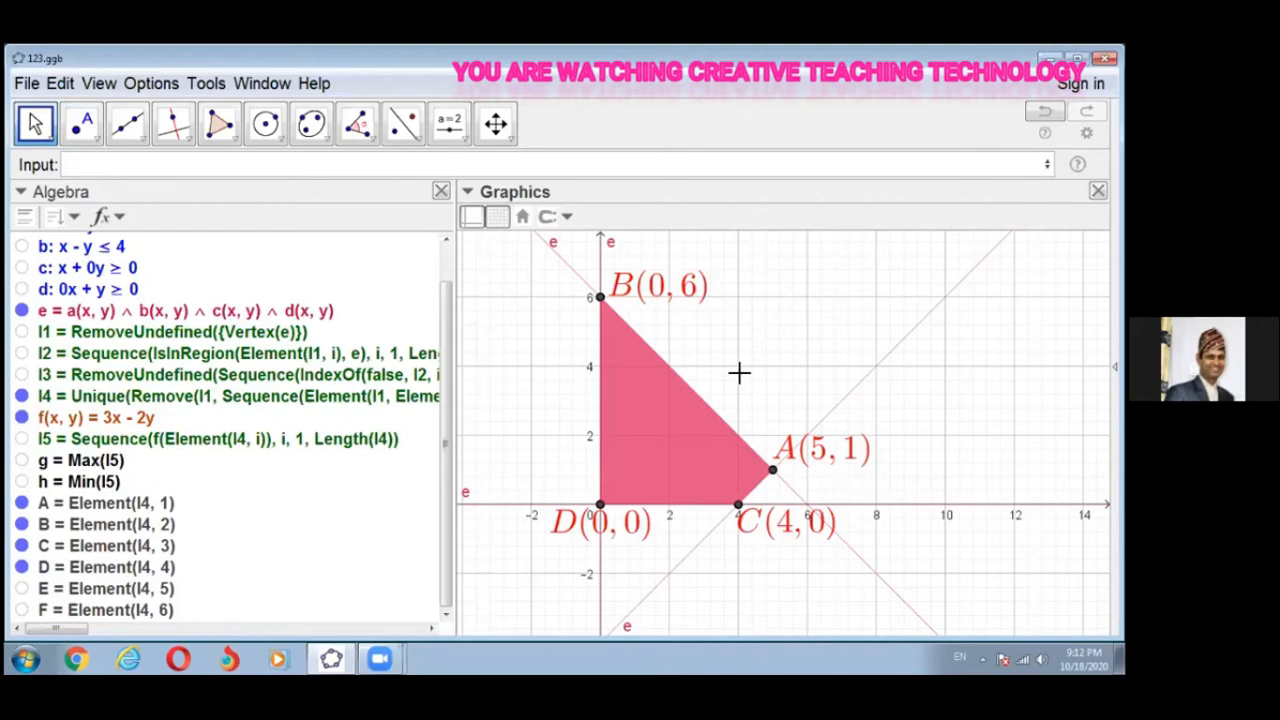
# Step: Try to create a point on the feasible region e with the command Point(e)
pyautogui.click(73, 165)
pyautogui.write('poi')
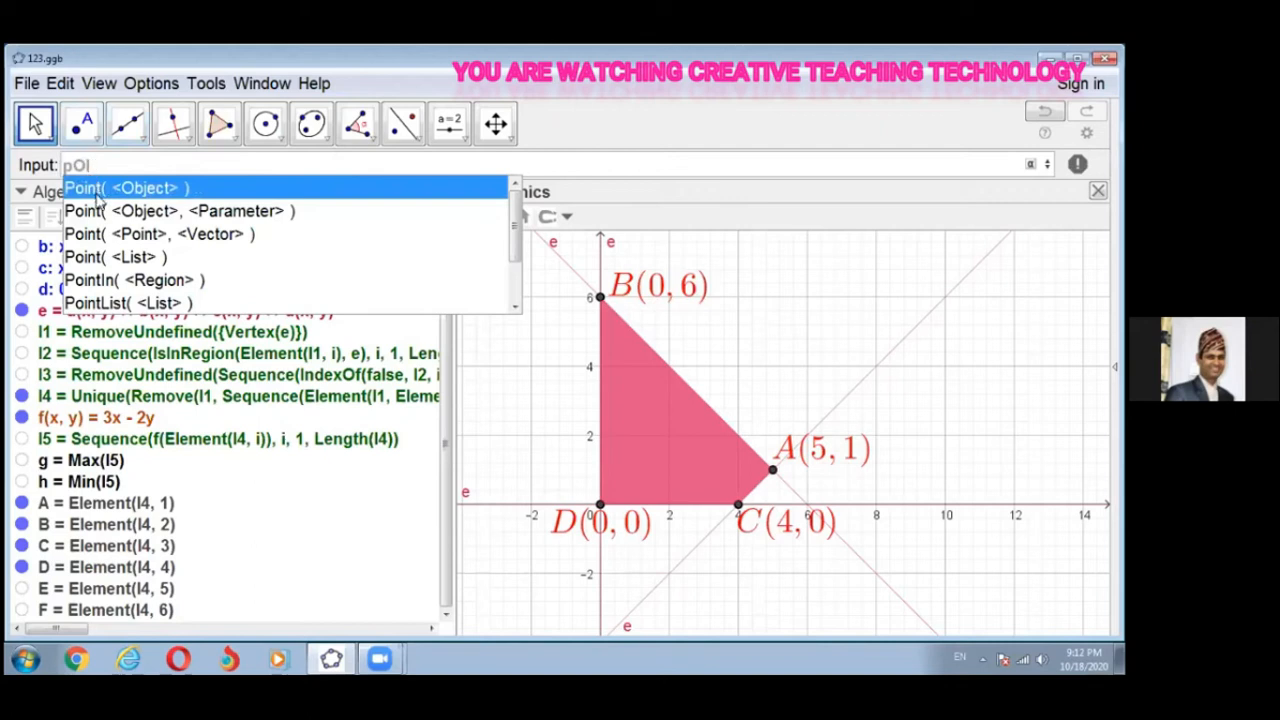
pyautogui.click(96, 196)
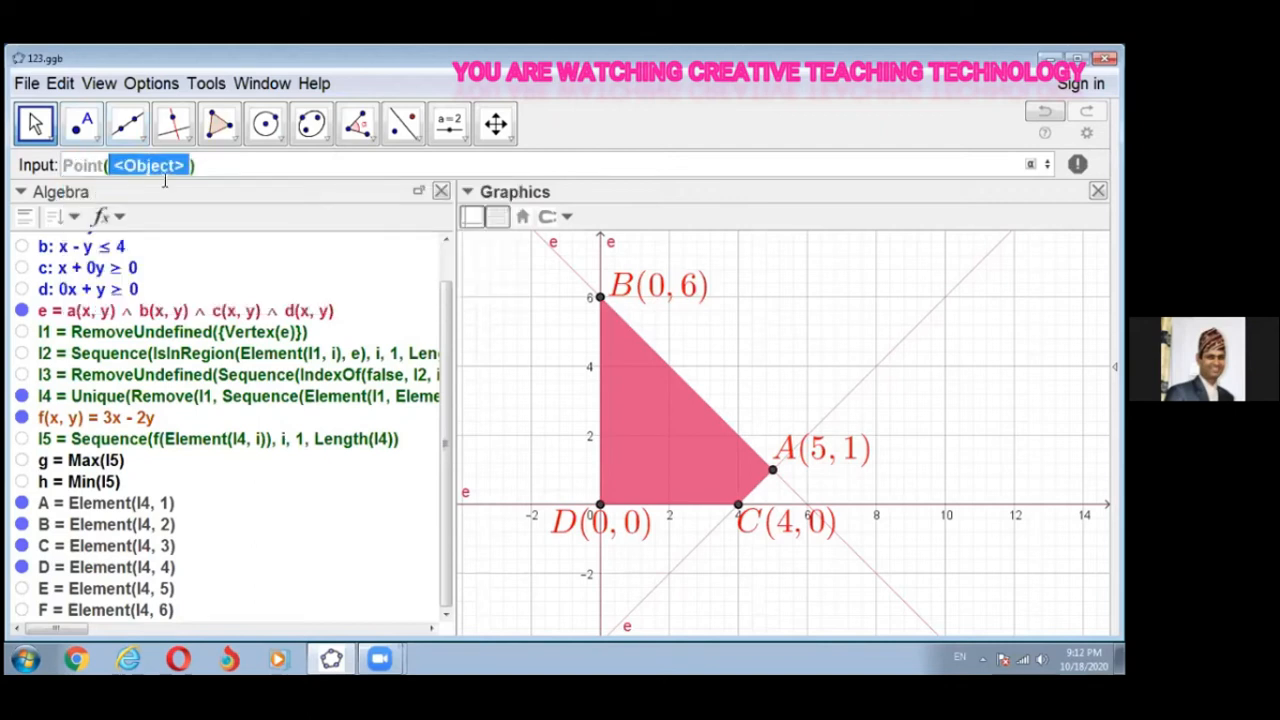
pyautogui.write('E')
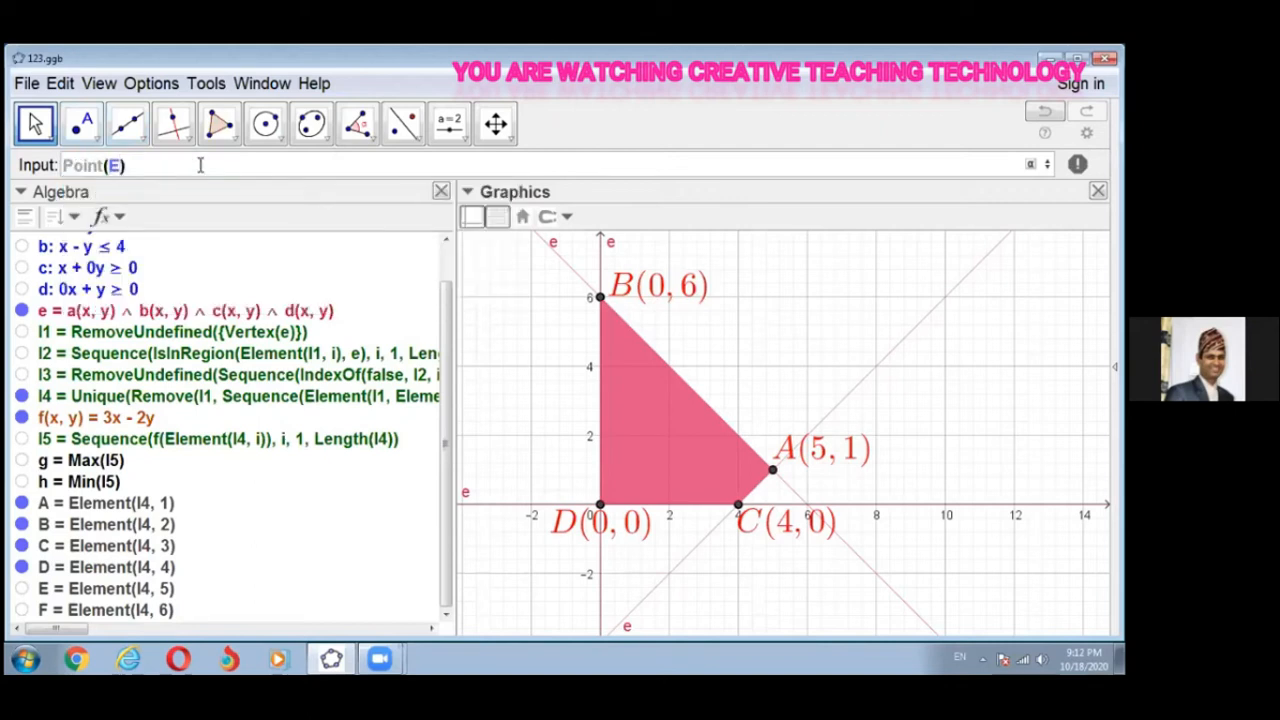
pyautogui.press('BackSpace')
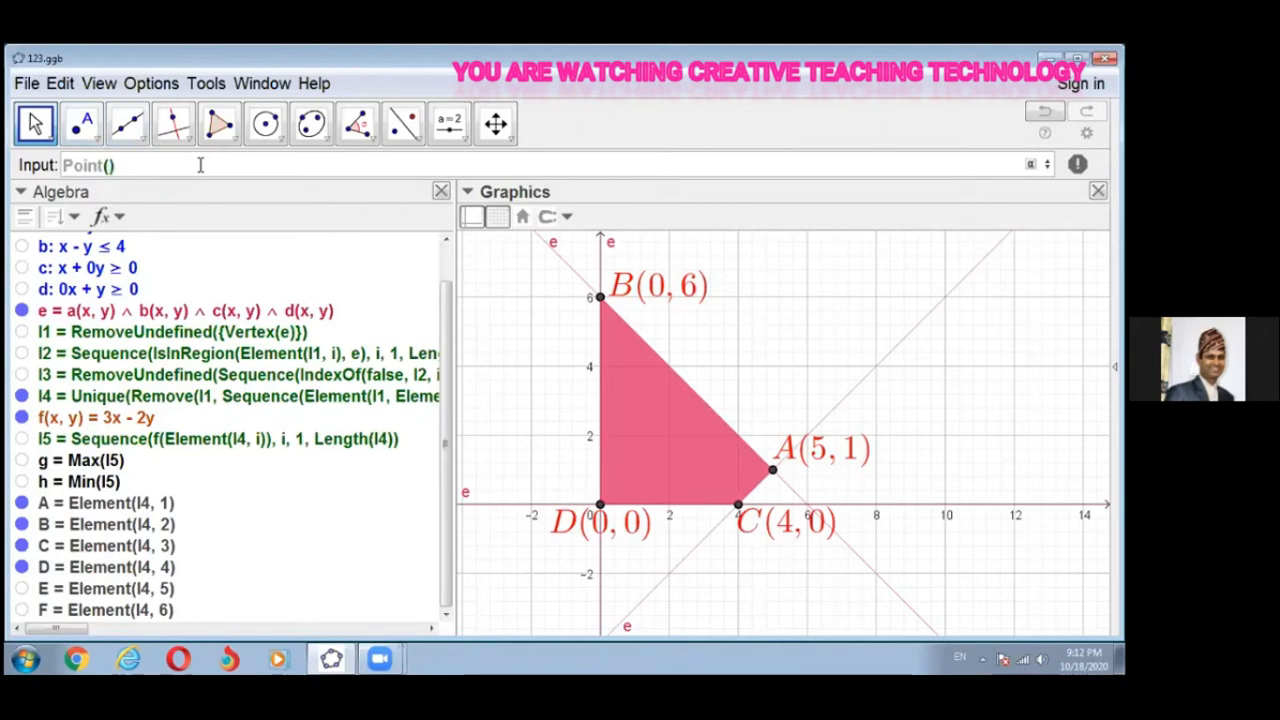
pyautogui.write('e')
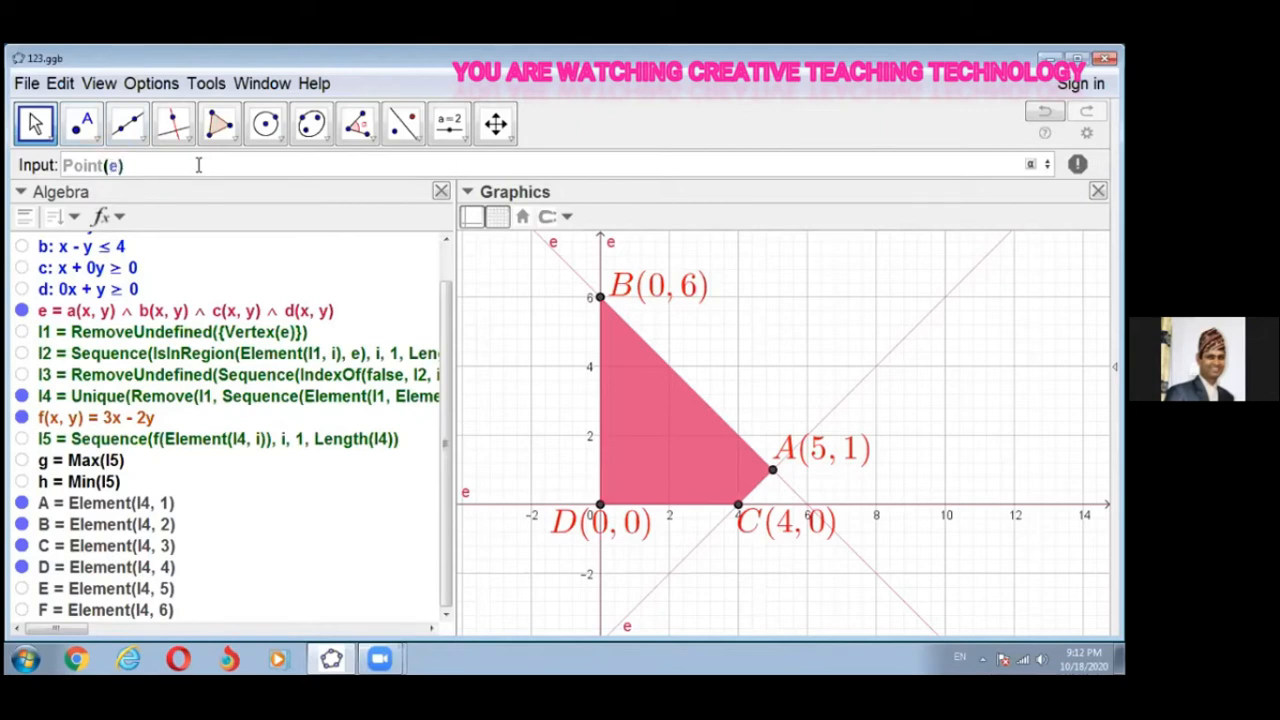
pyautogui.press('Return')
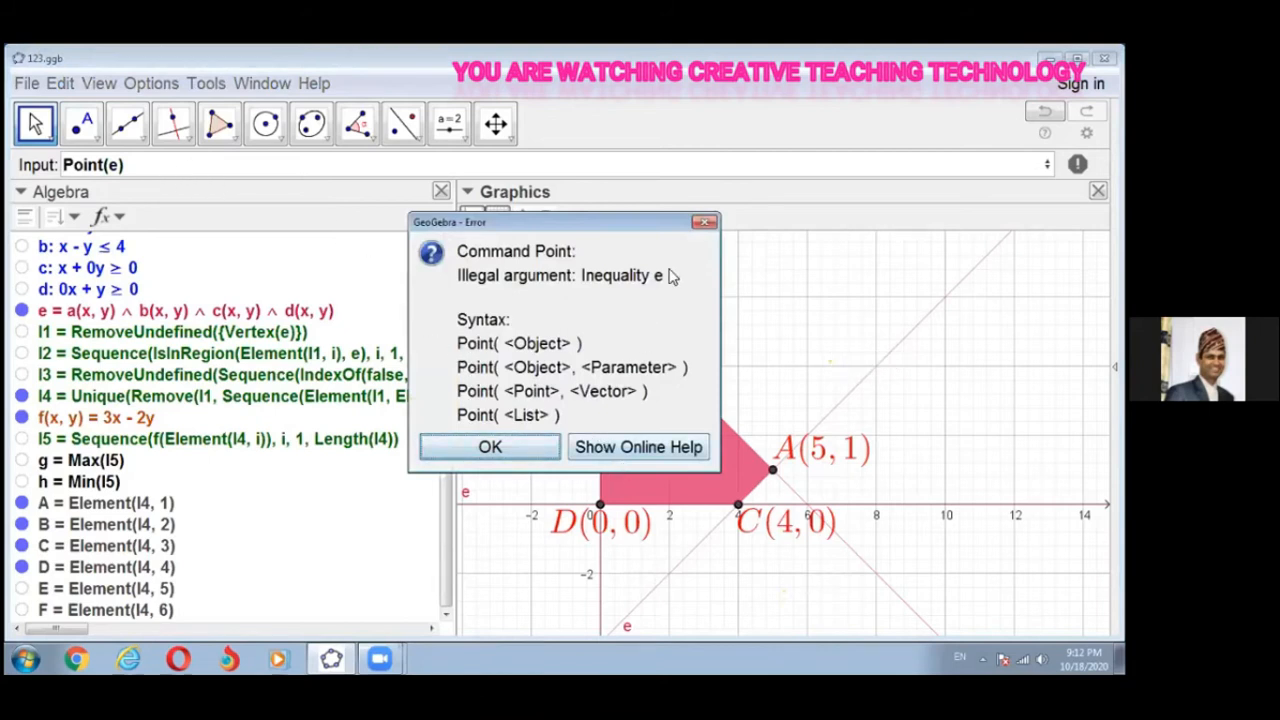
pyautogui.click(704, 221)
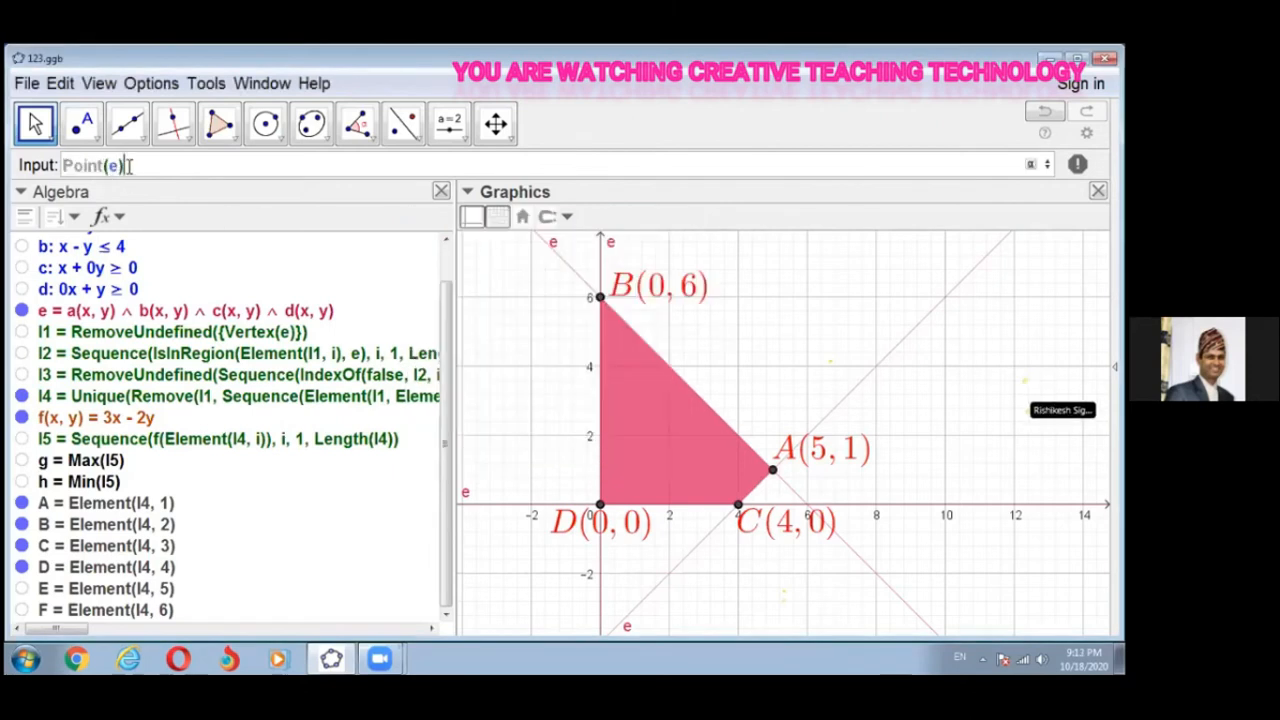
# Step: Create a movable point confined to the feasible region with the command PointIn(e)
pyautogui.press('BackSpace')
pyautogui.press('BackSpace')
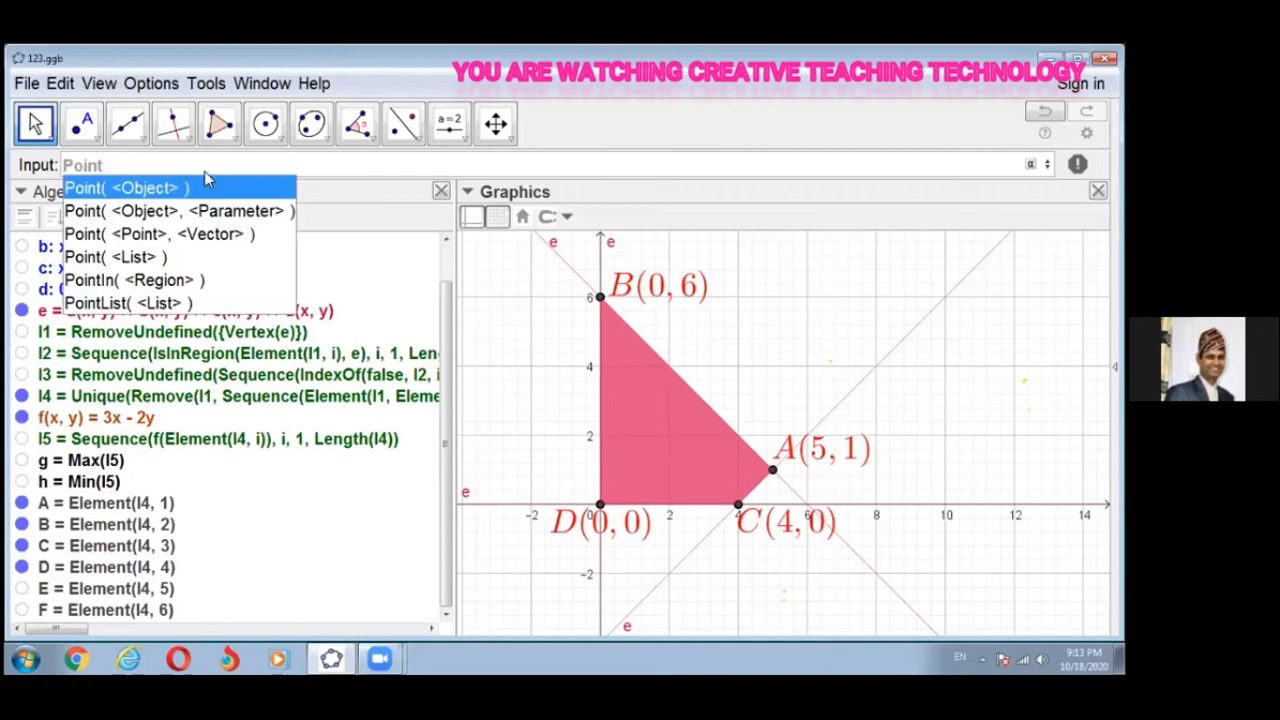
pyautogui.click(108, 282)
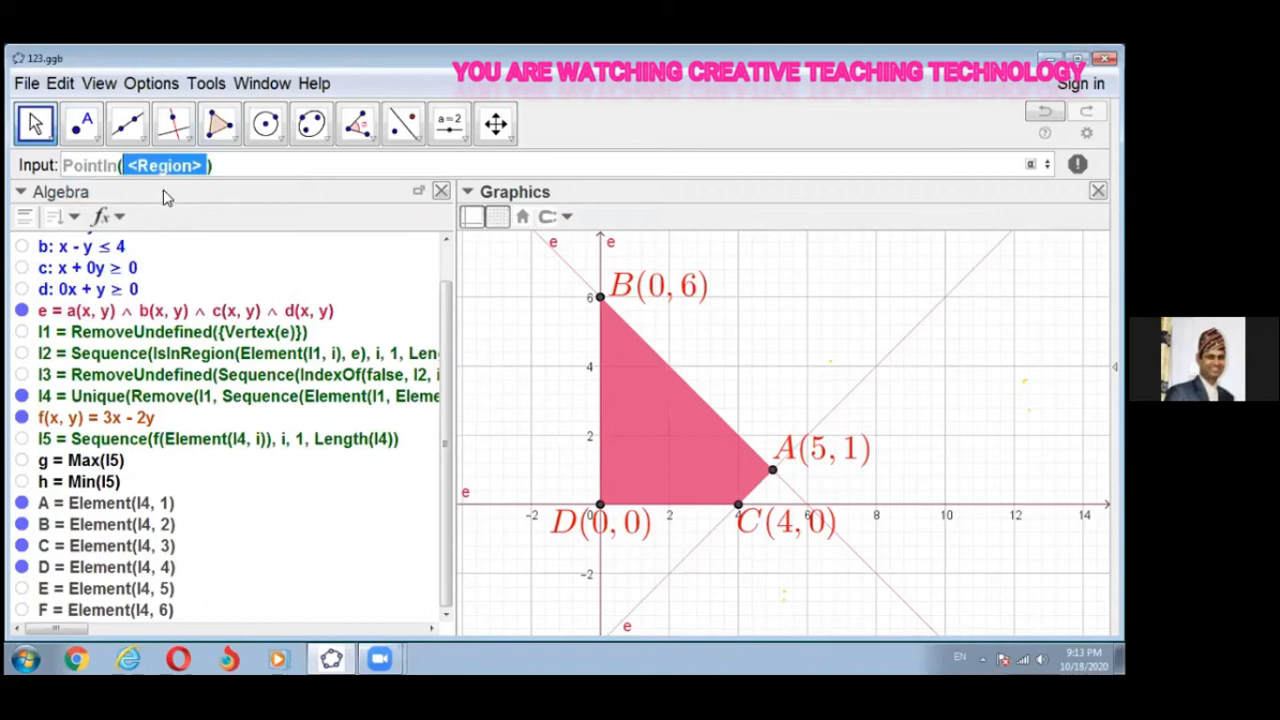
pyautogui.write('e')
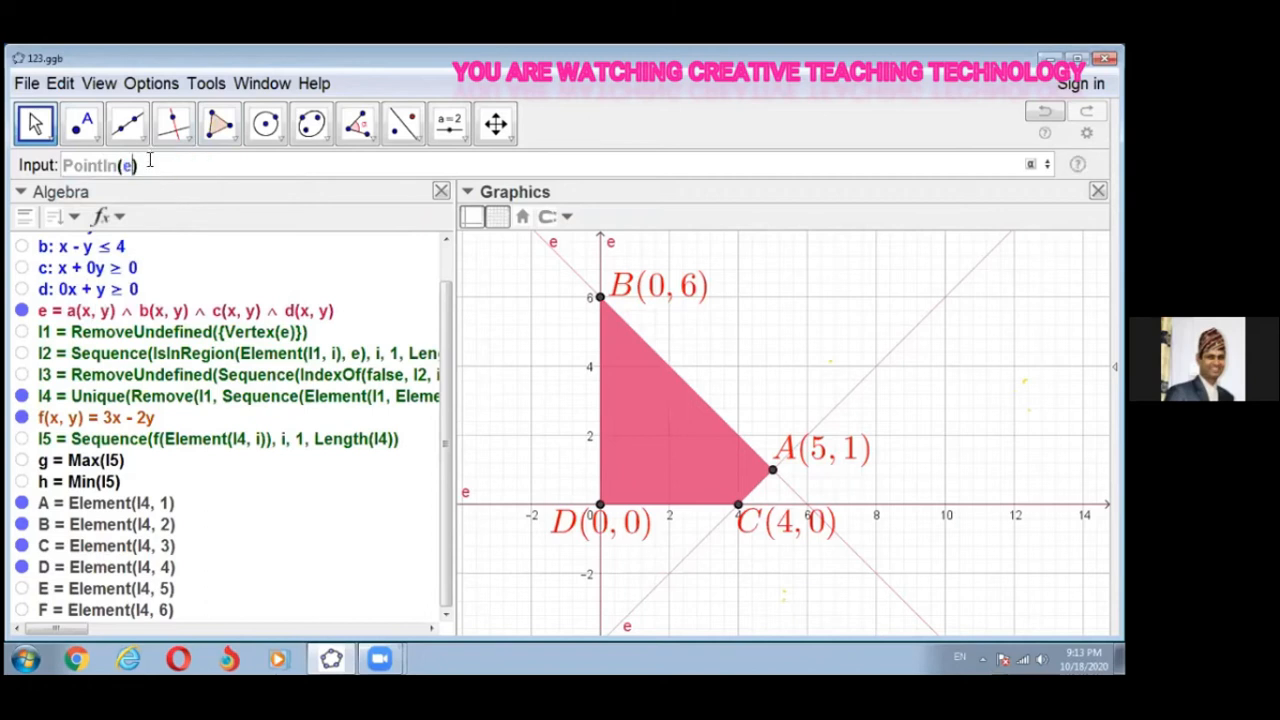
pyautogui.press('Return')
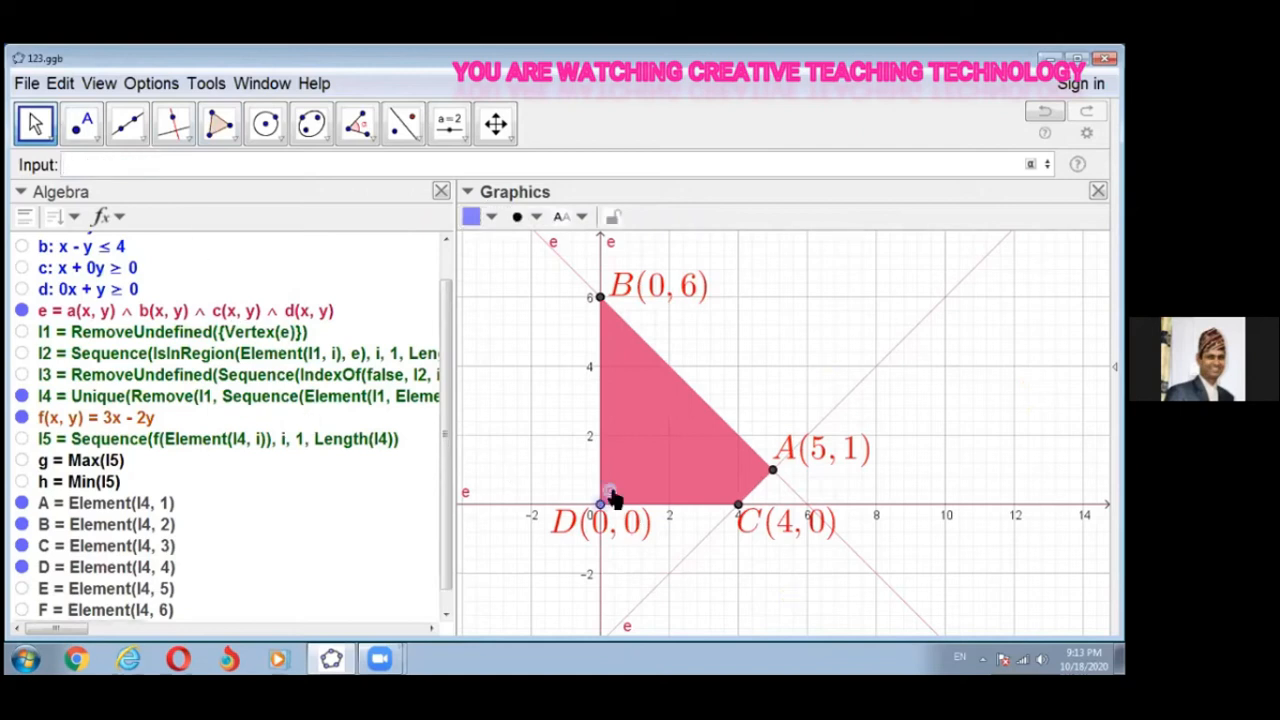
# Step: Move the new point around the feasible region and along its edges, leaving it inside at about (1.5, 3)
pyautogui.moveTo(602, 507); pyautogui.dragTo(668, 433)
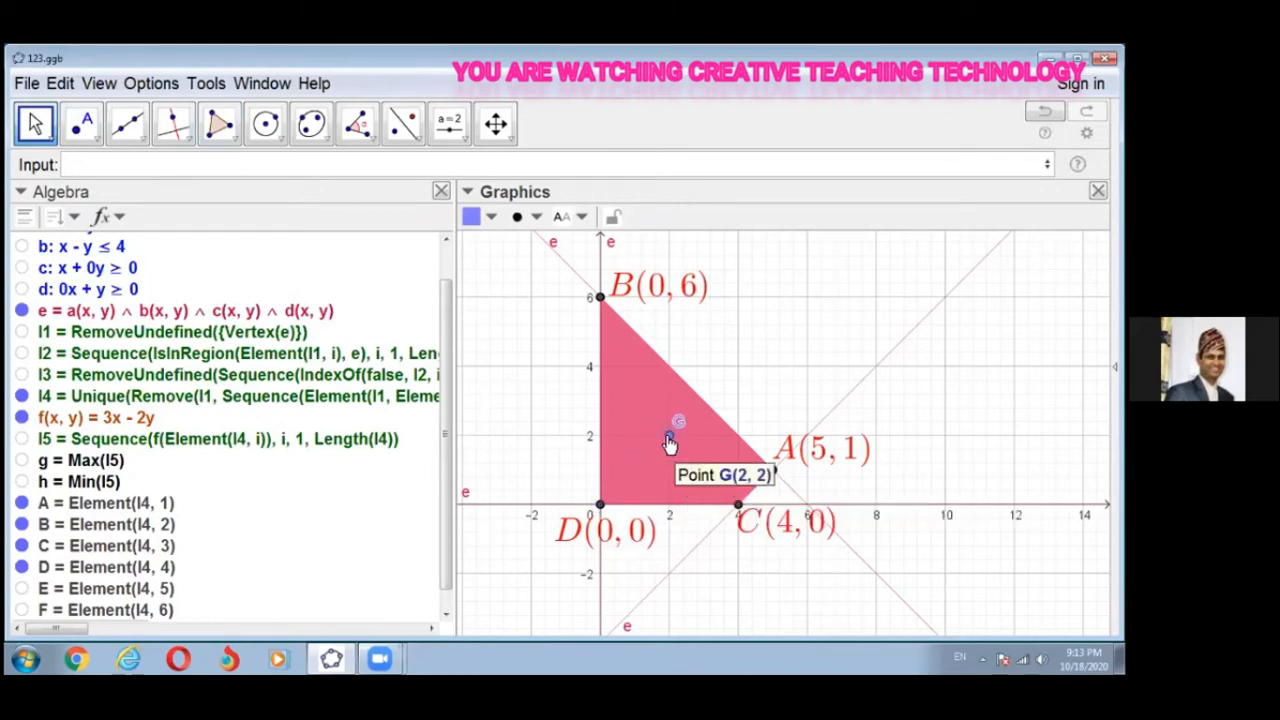
pyautogui.moveTo(771, 475); pyautogui.dragTo(597, 490)
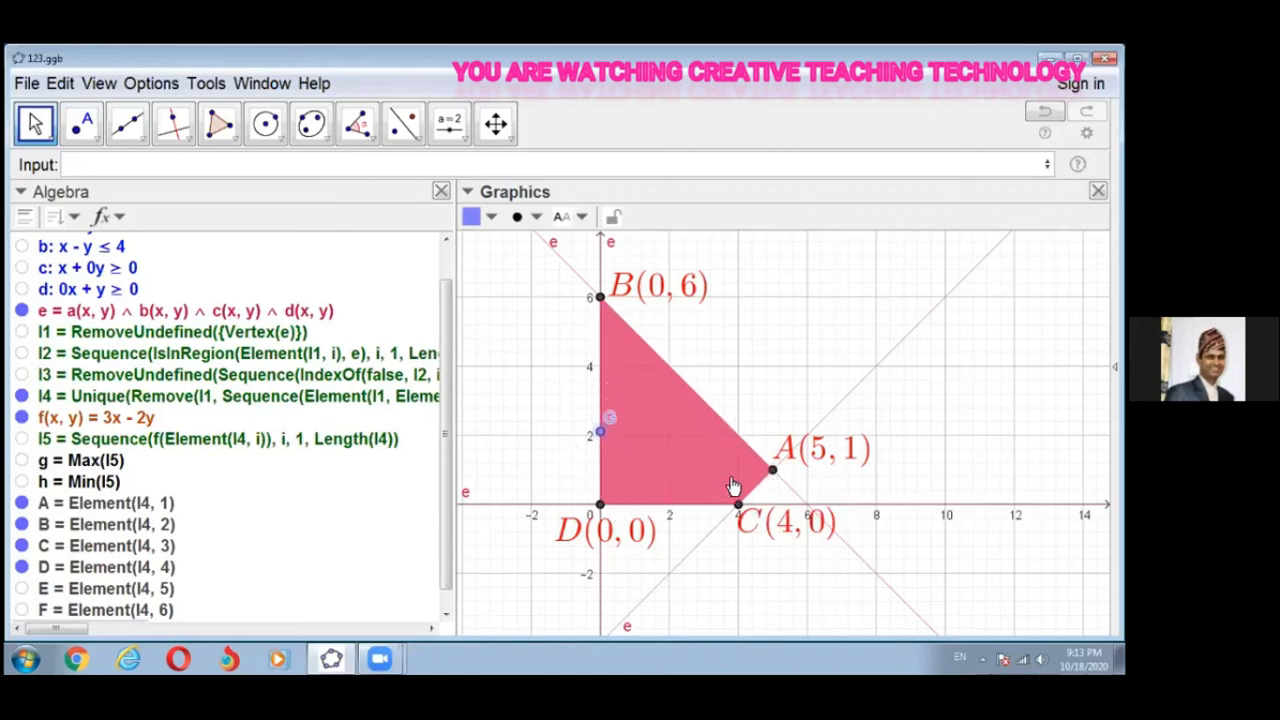
pyautogui.moveTo(771, 477); pyautogui.dragTo(660, 342)
pyautogui.moveTo(688, 438); pyautogui.dragTo(652, 399)
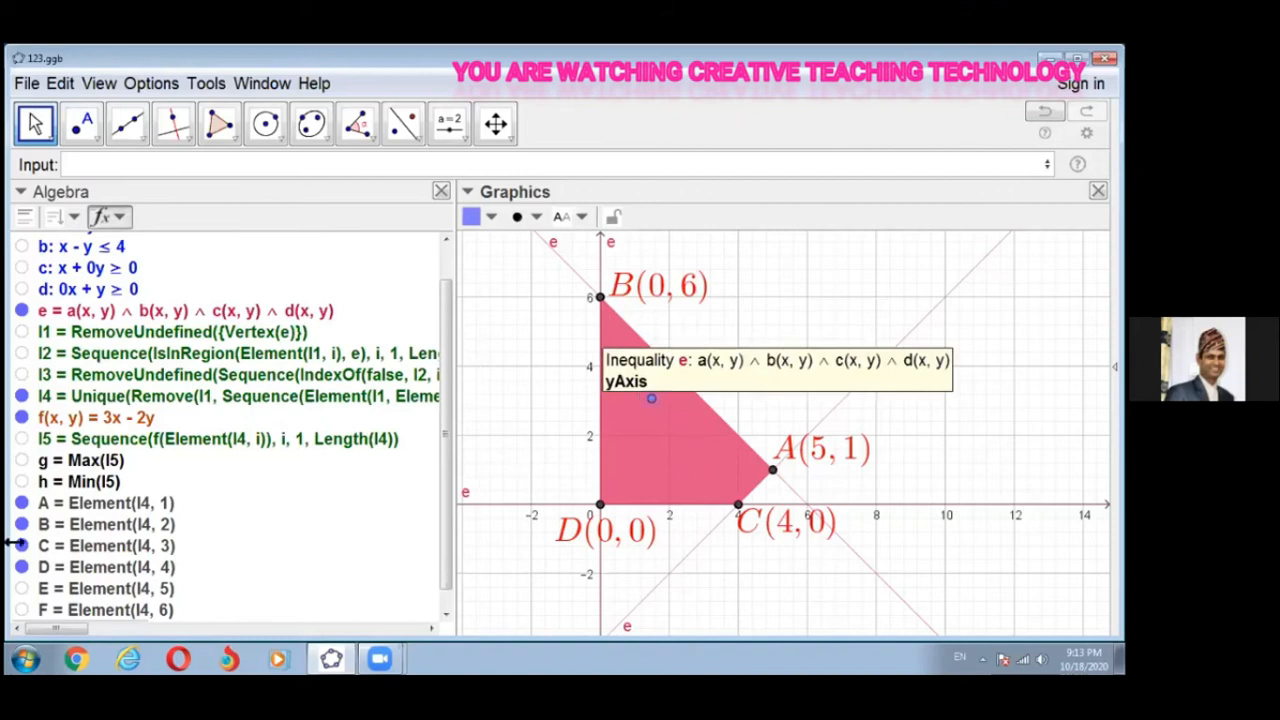
# Step: Style point G as an enlarged hollow blue circle and move it around inside the shaded region
pyautogui.scroll(-1, 230, 577)
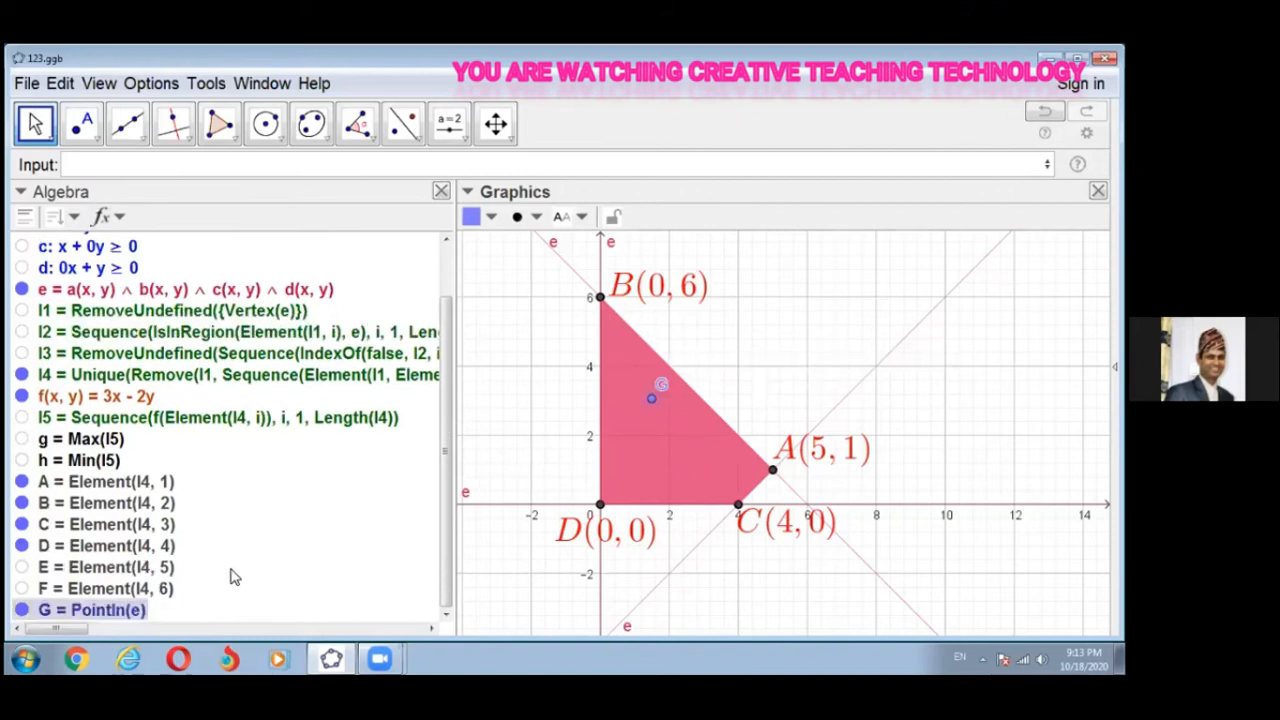
pyautogui.click(536, 218)
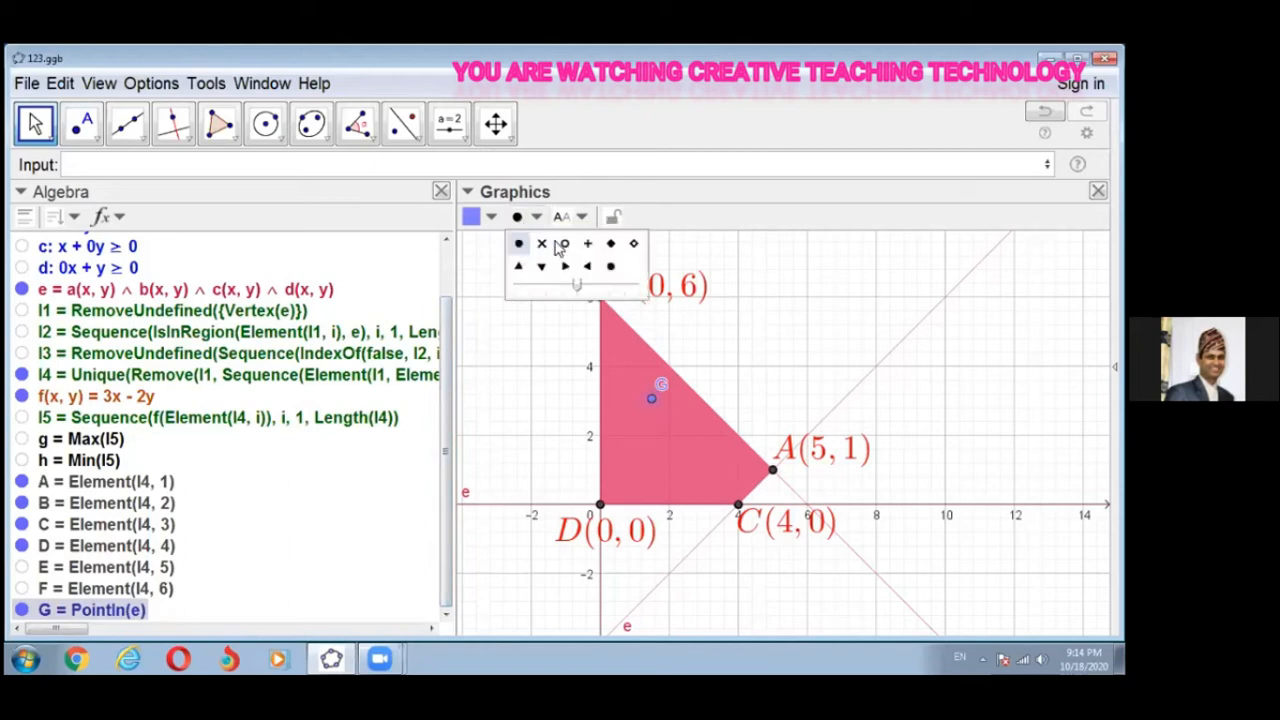
pyautogui.click(565, 245)
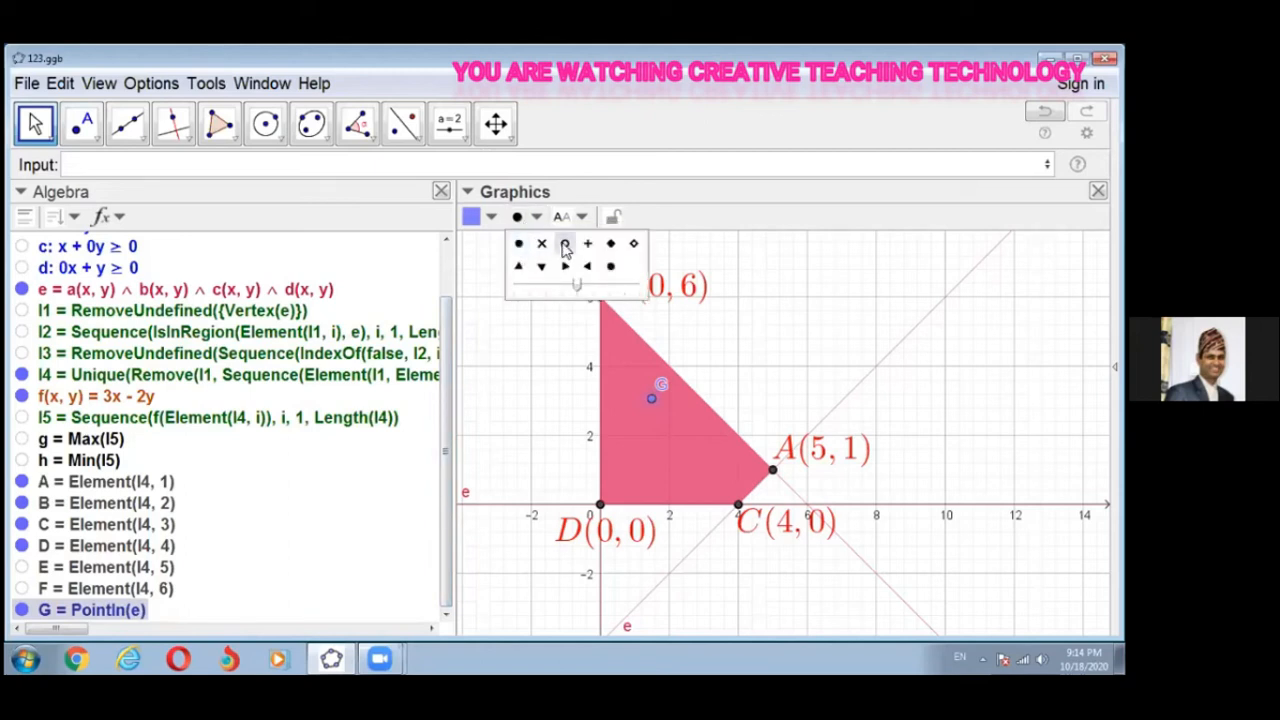
pyautogui.click(627, 289)
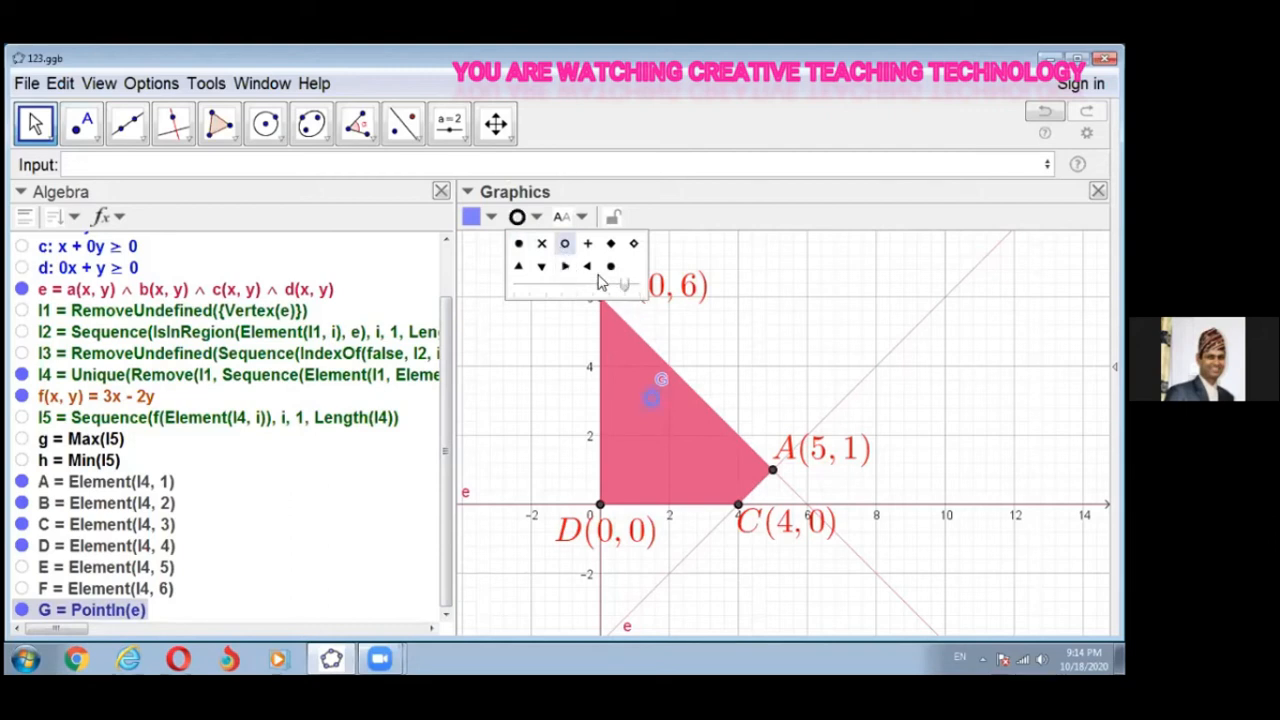
pyautogui.click(472, 217)
pyautogui.click(472, 242)
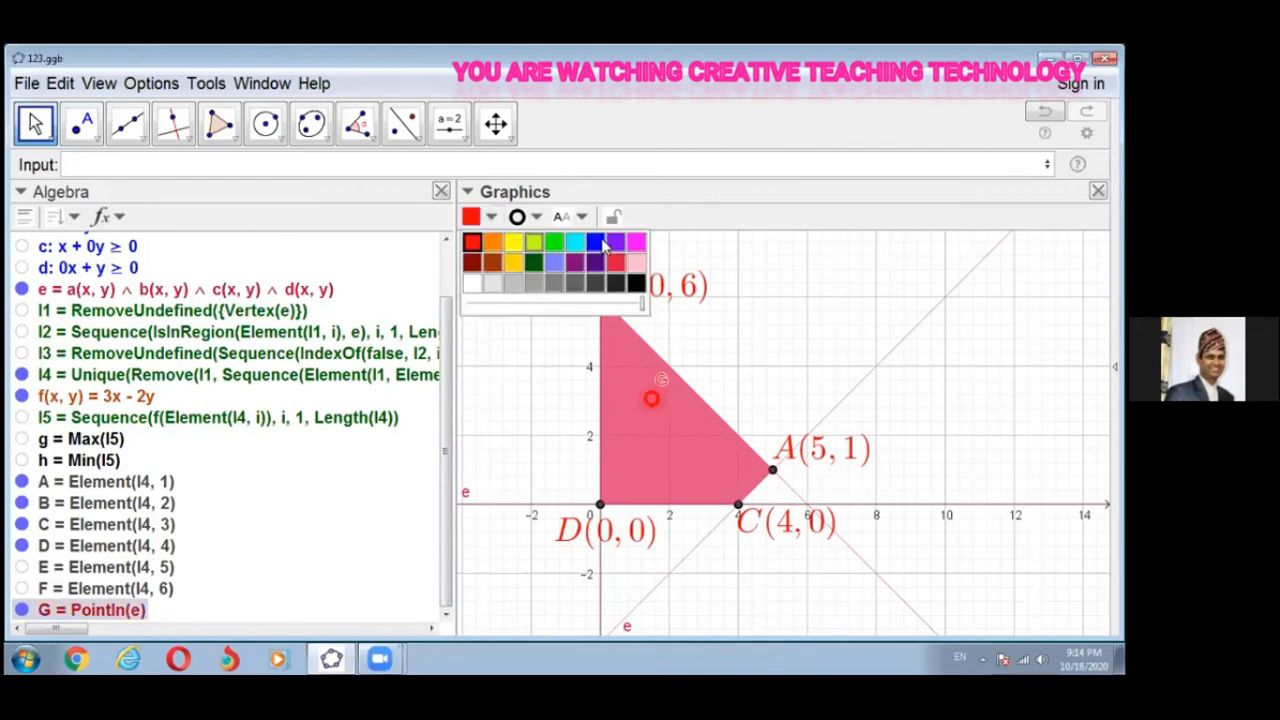
pyautogui.click(597, 243)
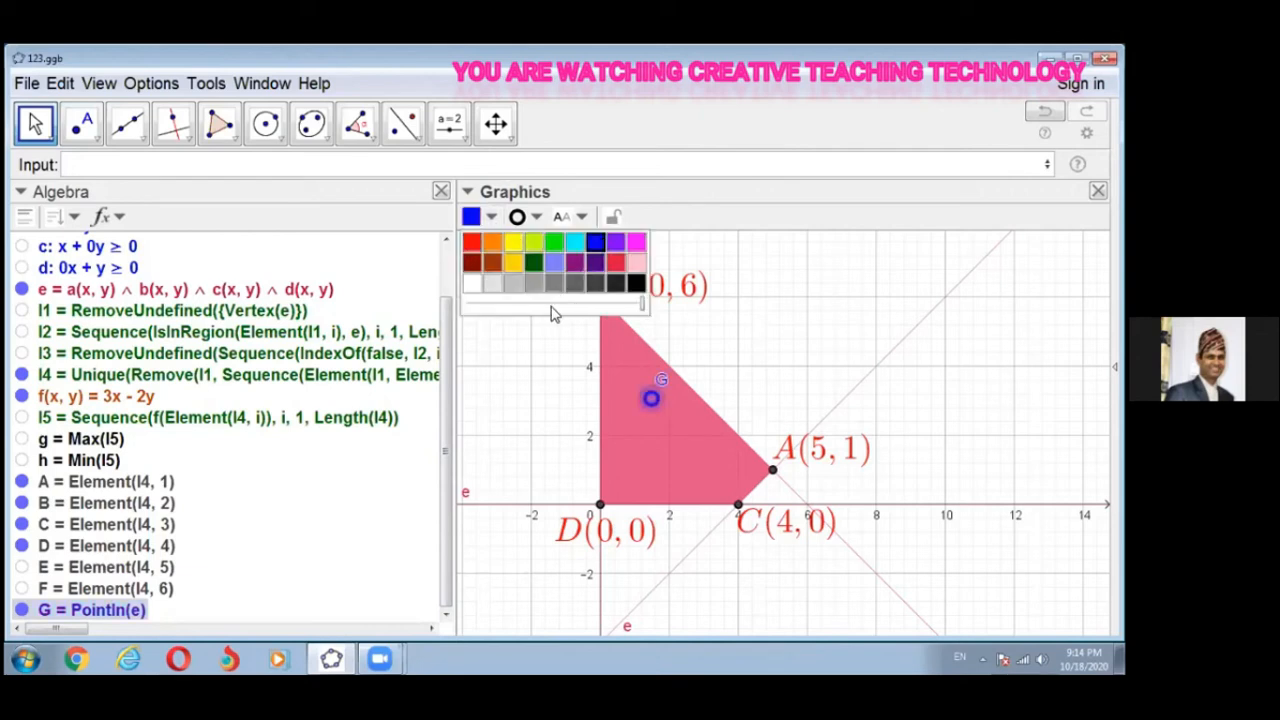
pyautogui.click(622, 397)
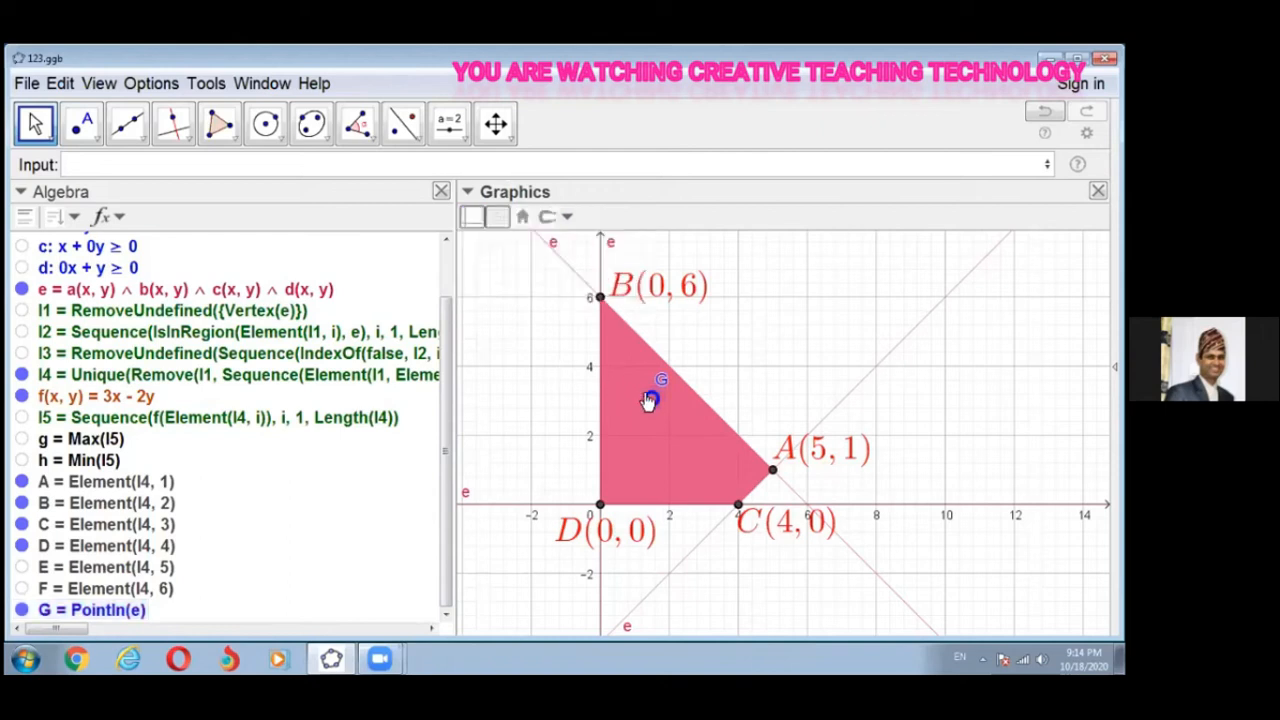
pyautogui.moveTo(651, 398); pyautogui.dragTo(752, 523)
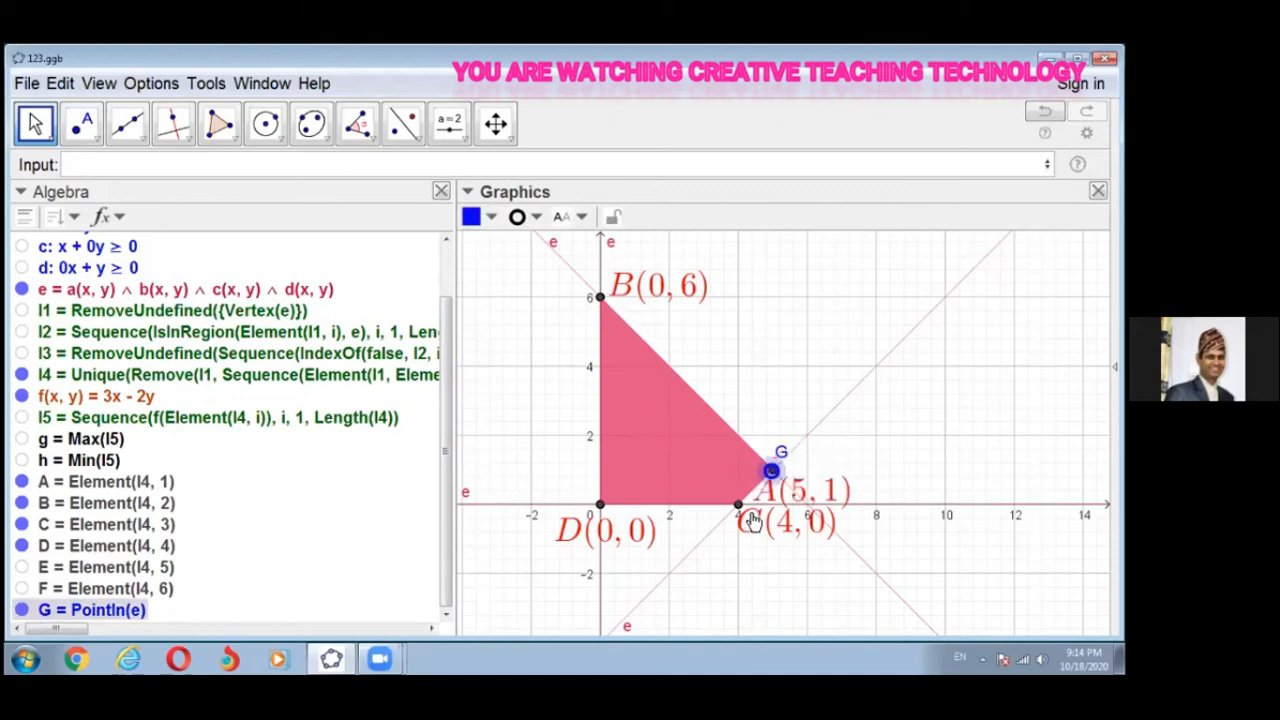
pyautogui.moveTo(772, 478); pyautogui.dragTo(600, 360)
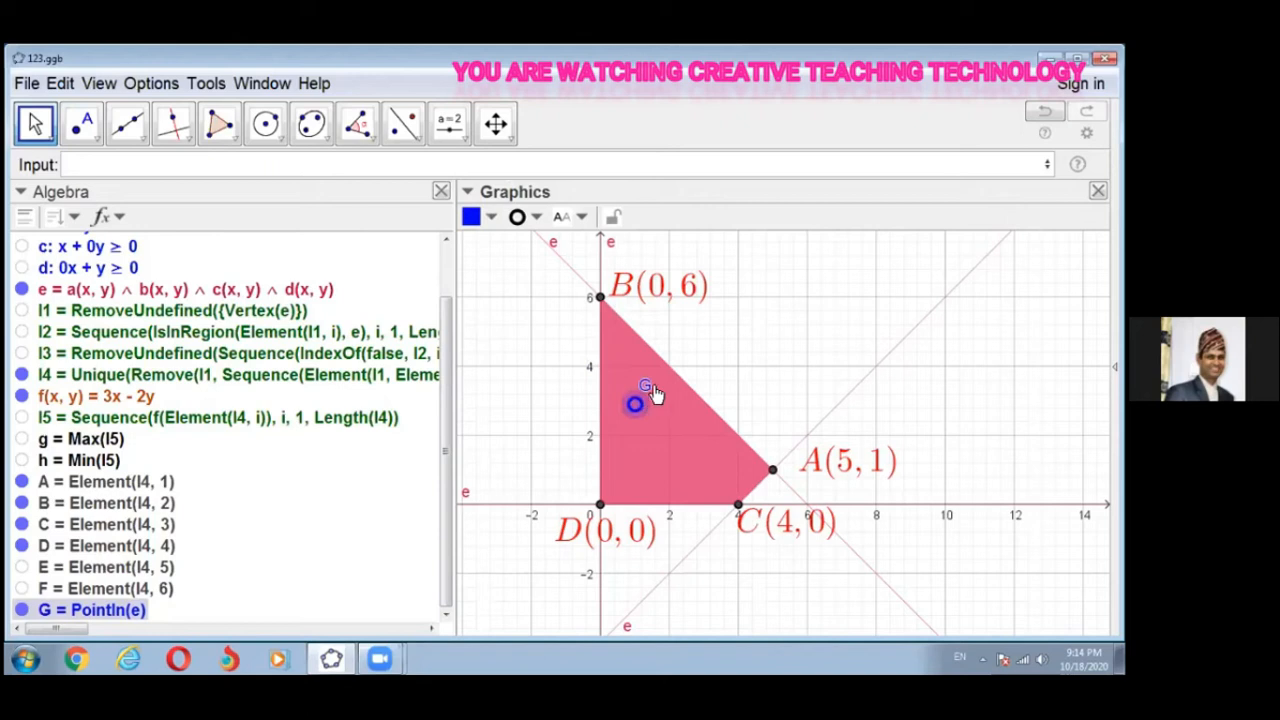
# Step: Define the objective function's value at point G as f(G) and move G to about (2.5, 1) in the region
pyautogui.click(78, 166)
pyautogui.write('f')
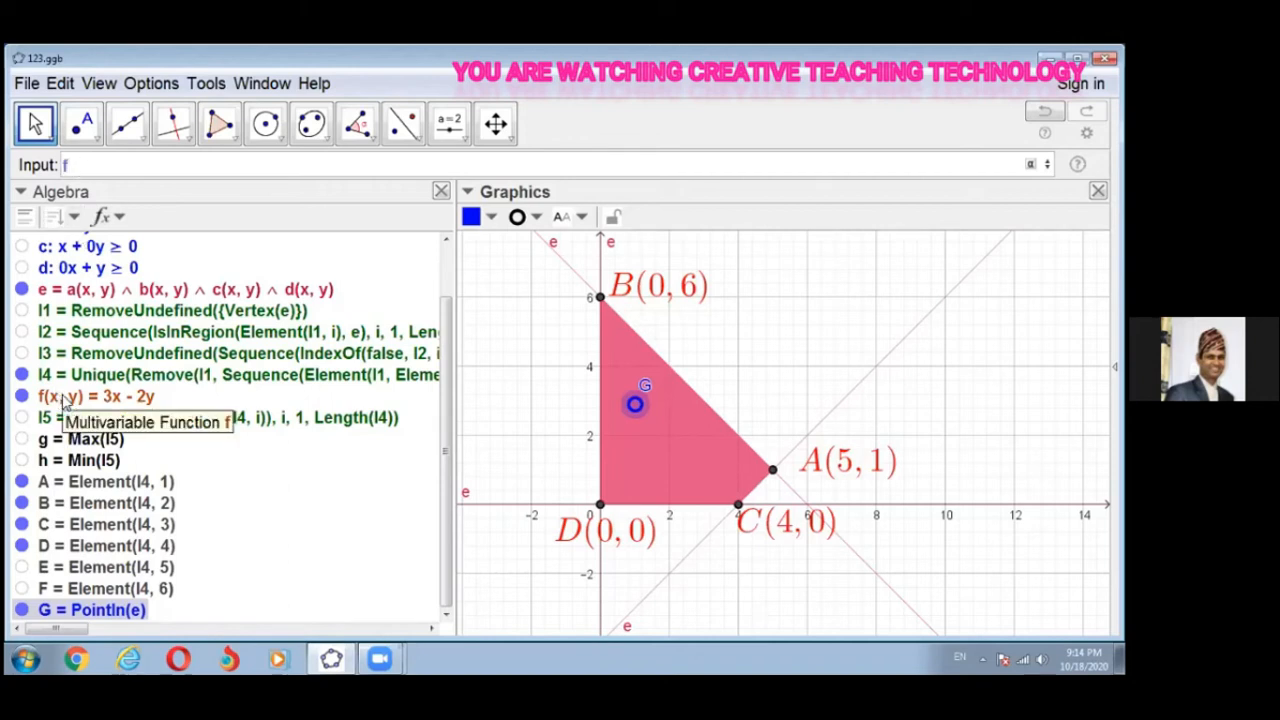
pyautogui.write('(G')
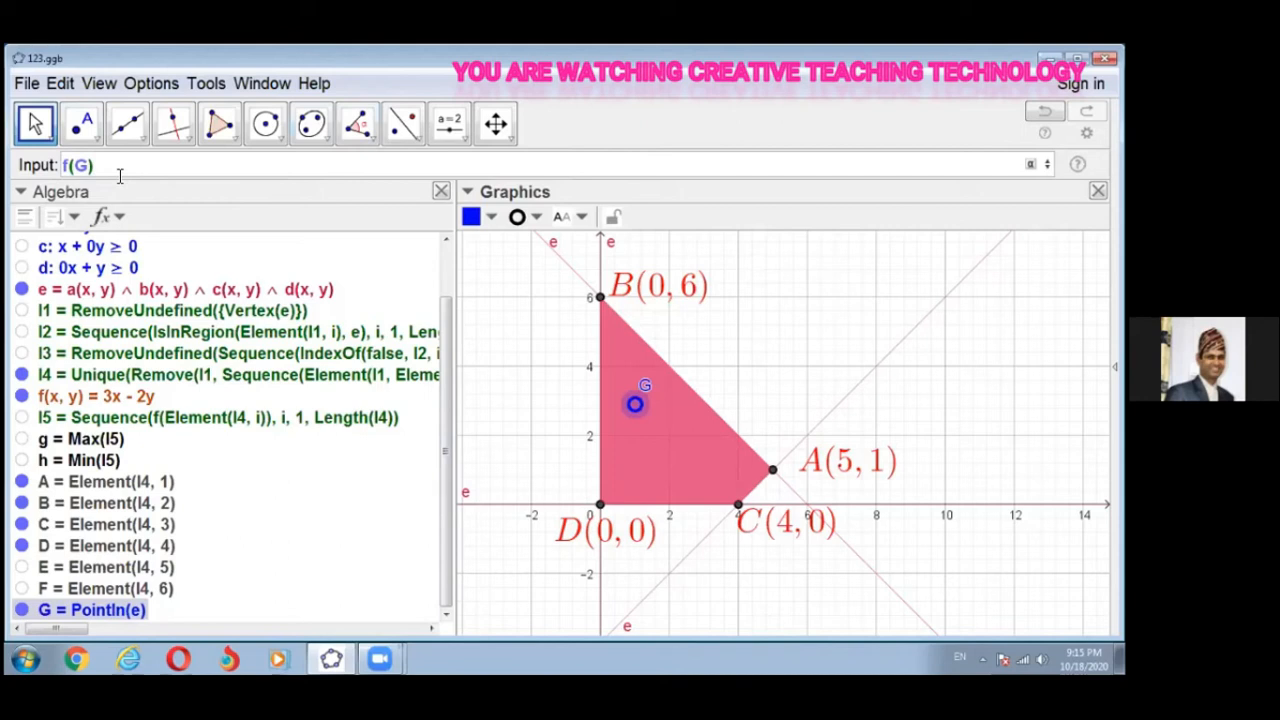
pyautogui.press('Return')
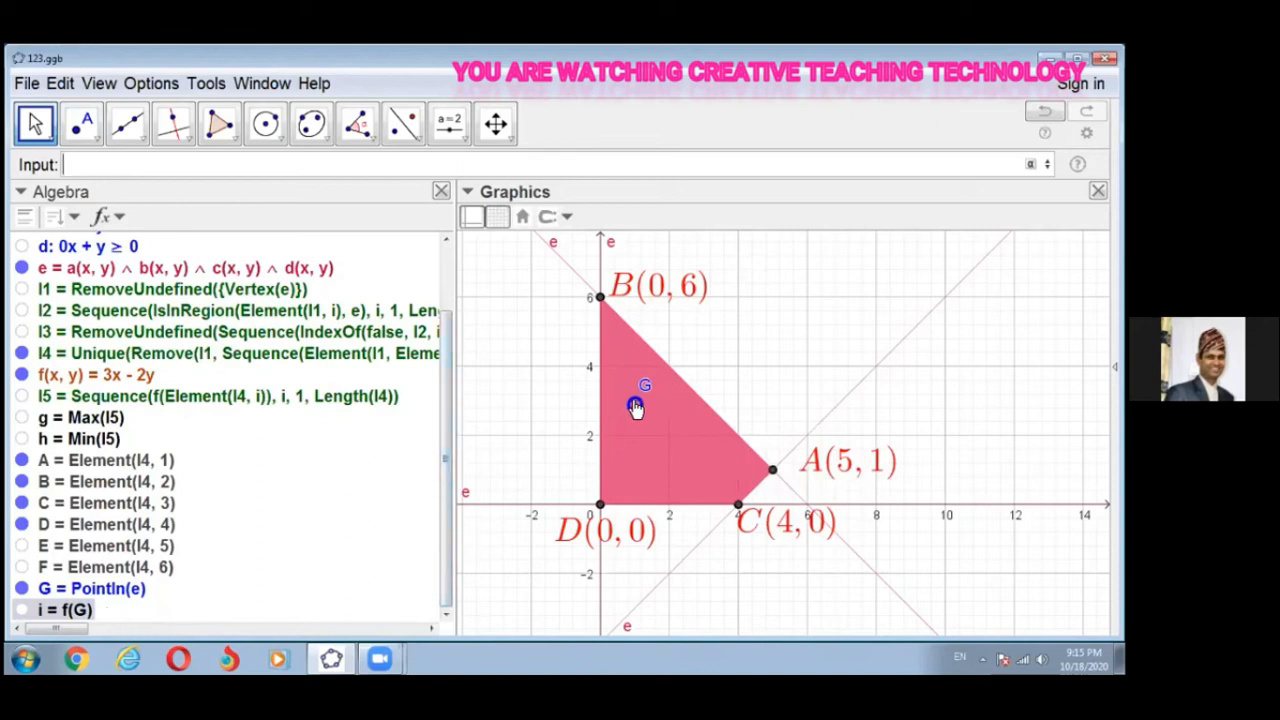
pyautogui.moveTo(636, 406); pyautogui.dragTo(668, 472)
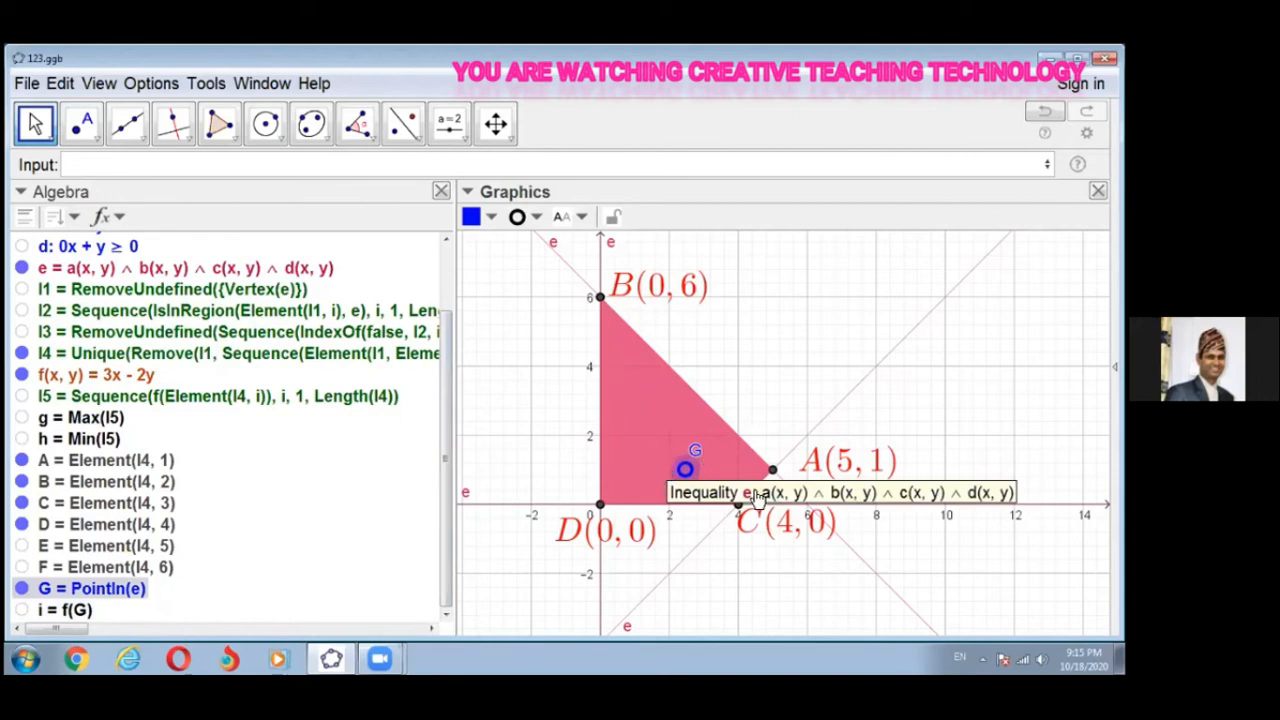
# Step: Create the objective line through point G with the equation 3(x - x(G)) - 2(y - y(G)) = 0
pyautogui.click(78, 167)
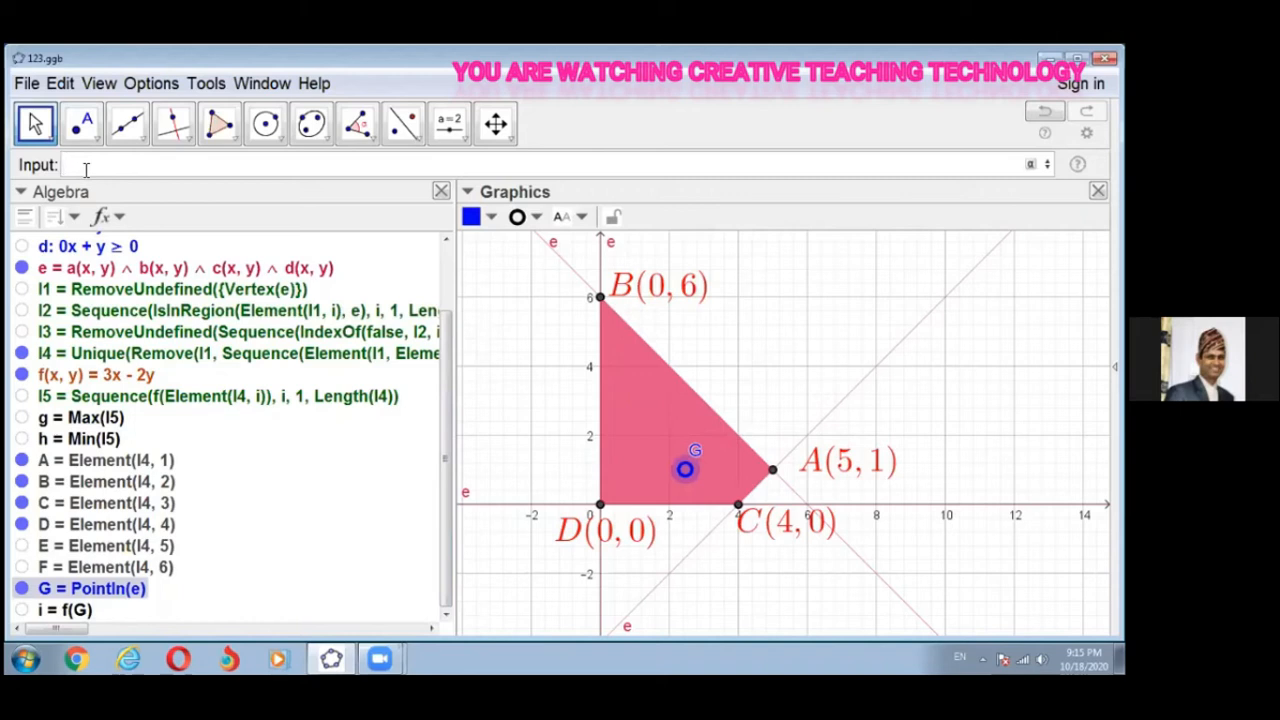
pyautogui.write('3(x -')
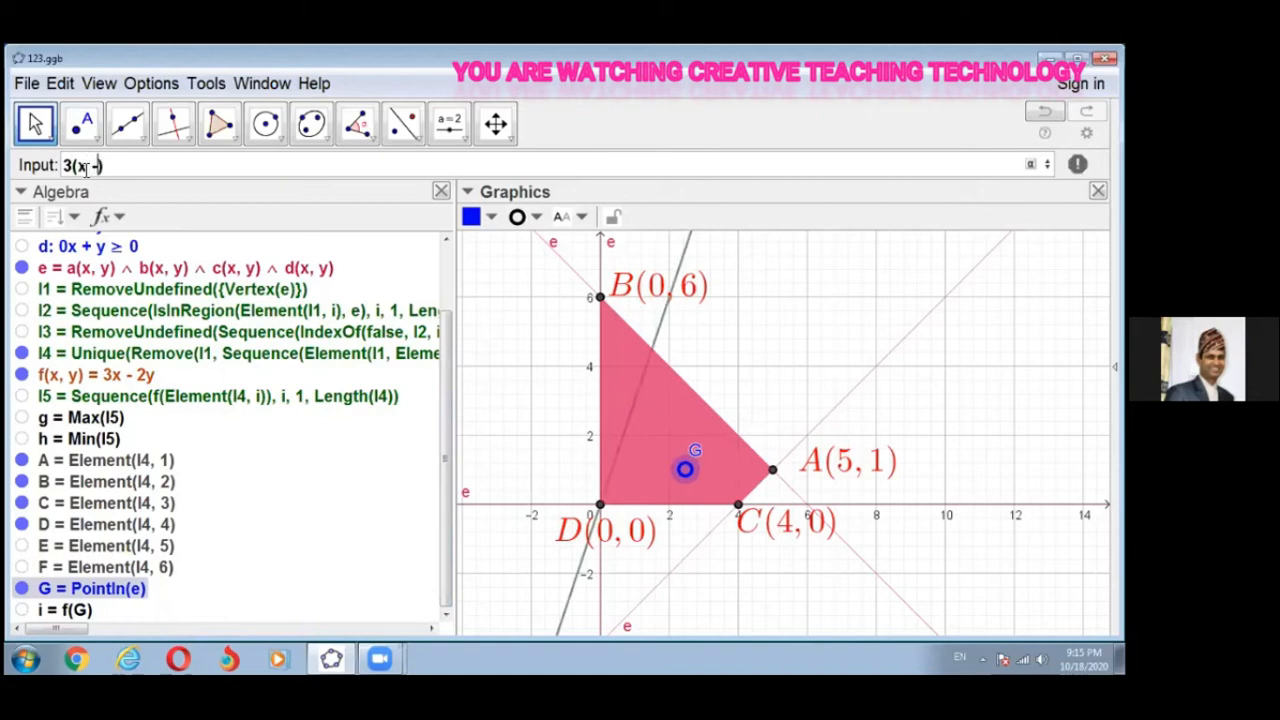
pyautogui.write(' x(')
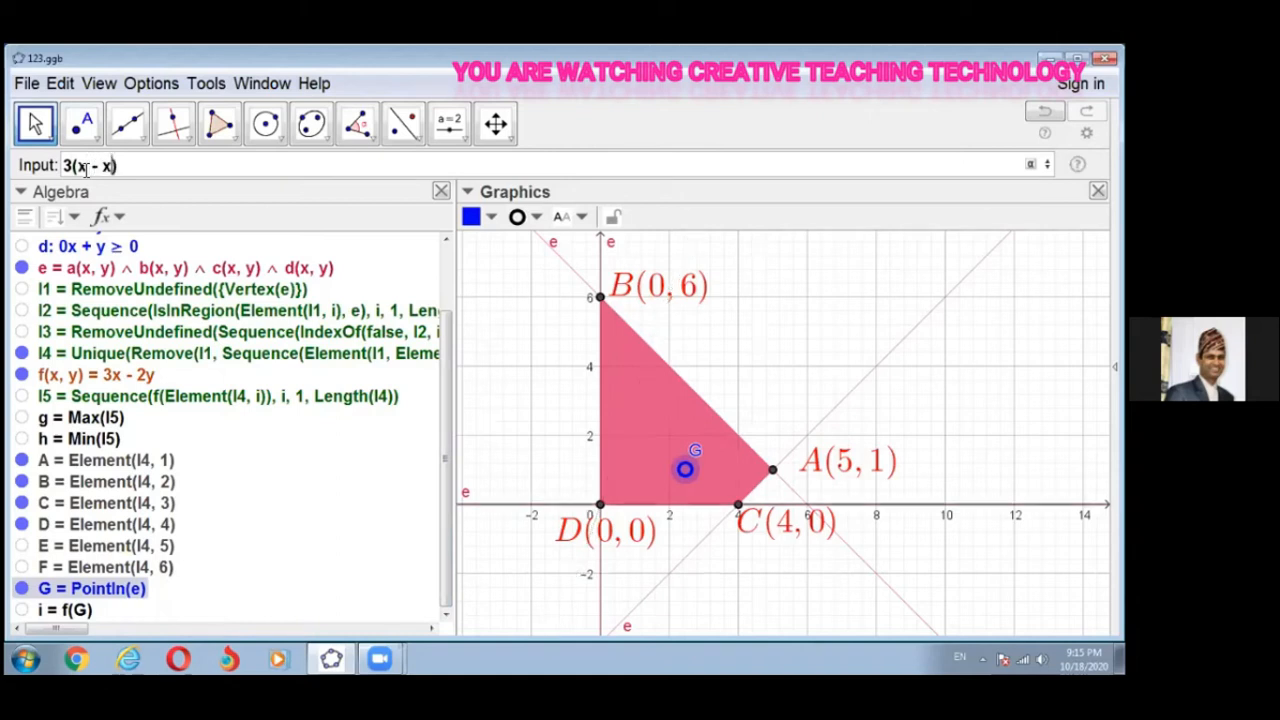
pyautogui.write('G')
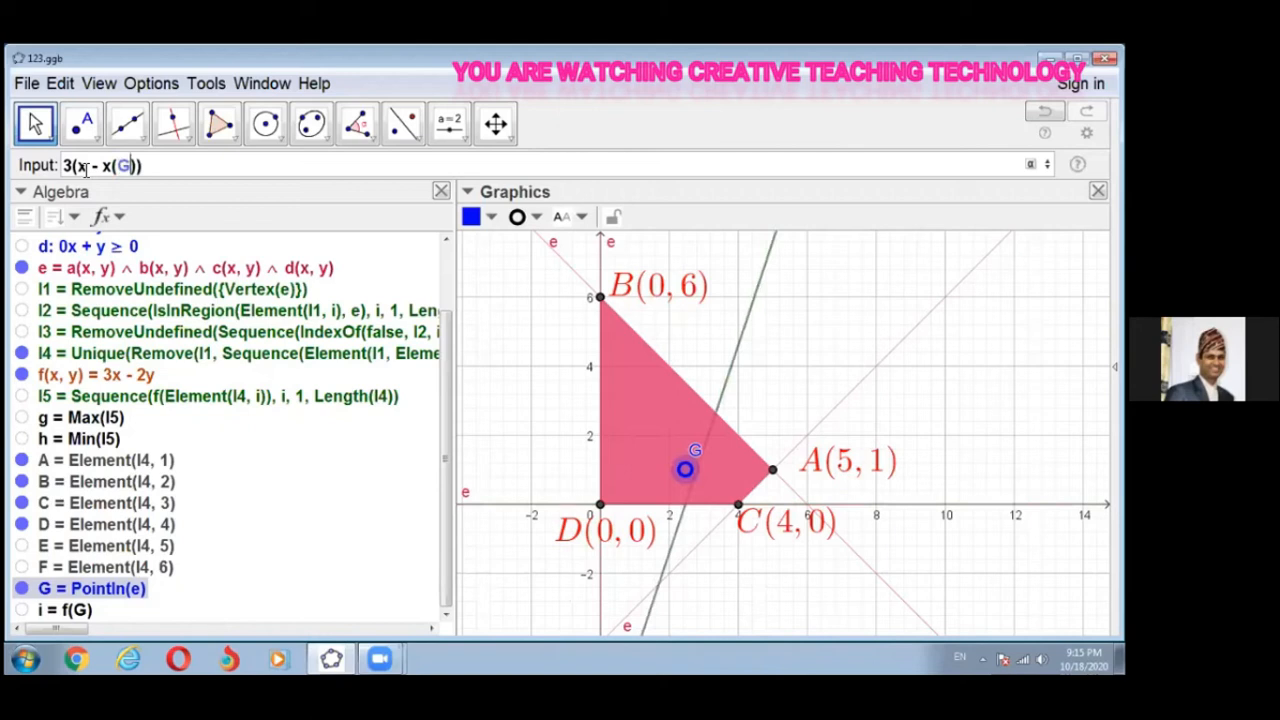
pyautogui.press('Right')
pyautogui.press('Right')
pyautogui.click(168, 167)
pyautogui.write('- 2')
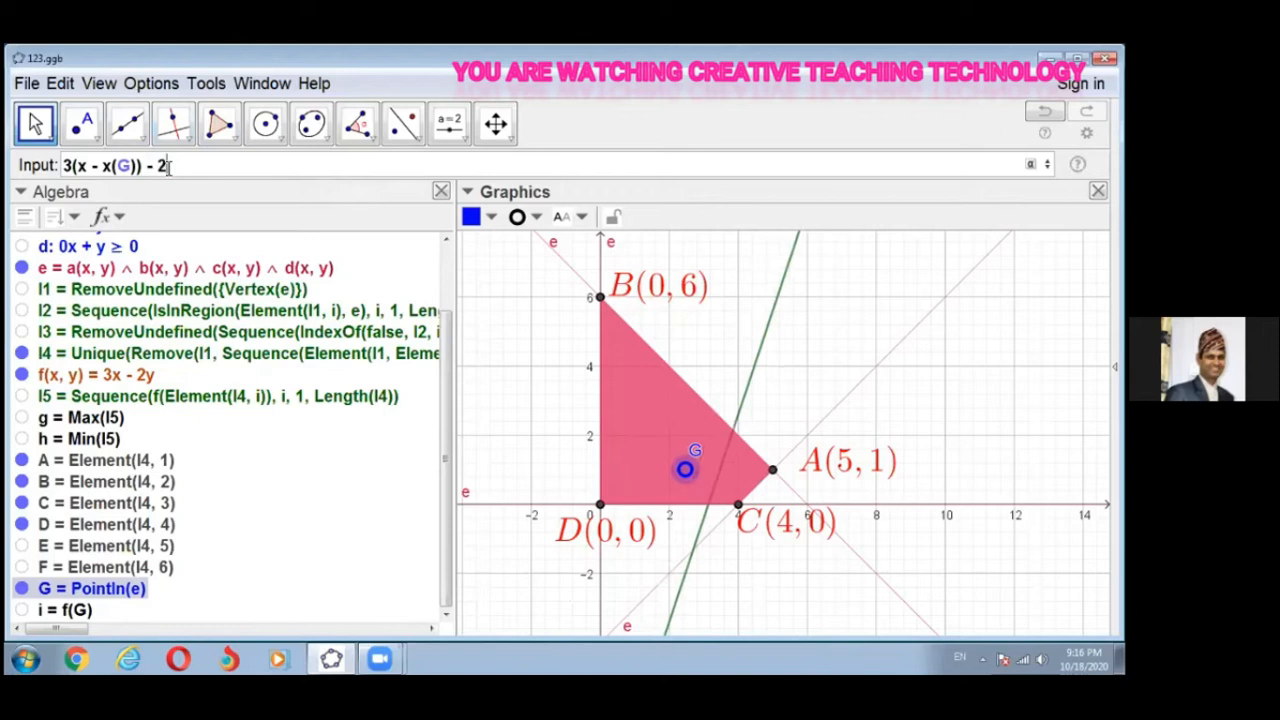
pyautogui.write('(y - ')
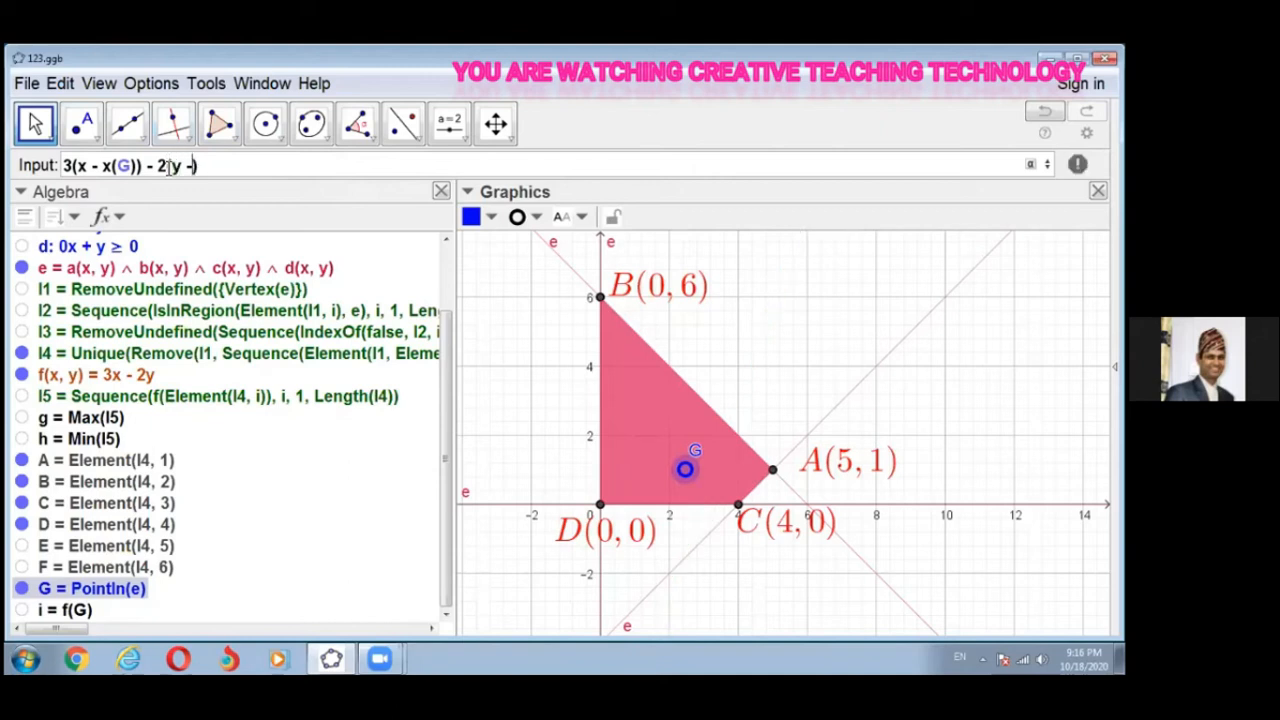
pyautogui.write('y(G))')
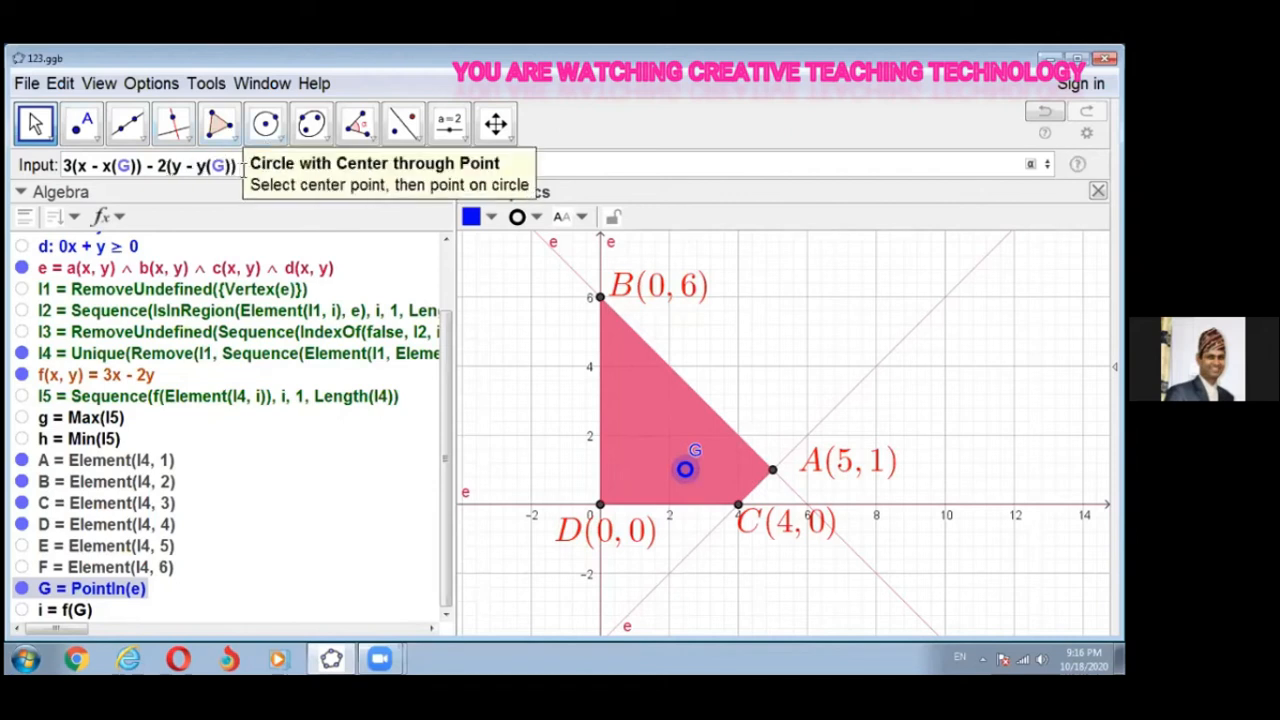
pyautogui.write('=')
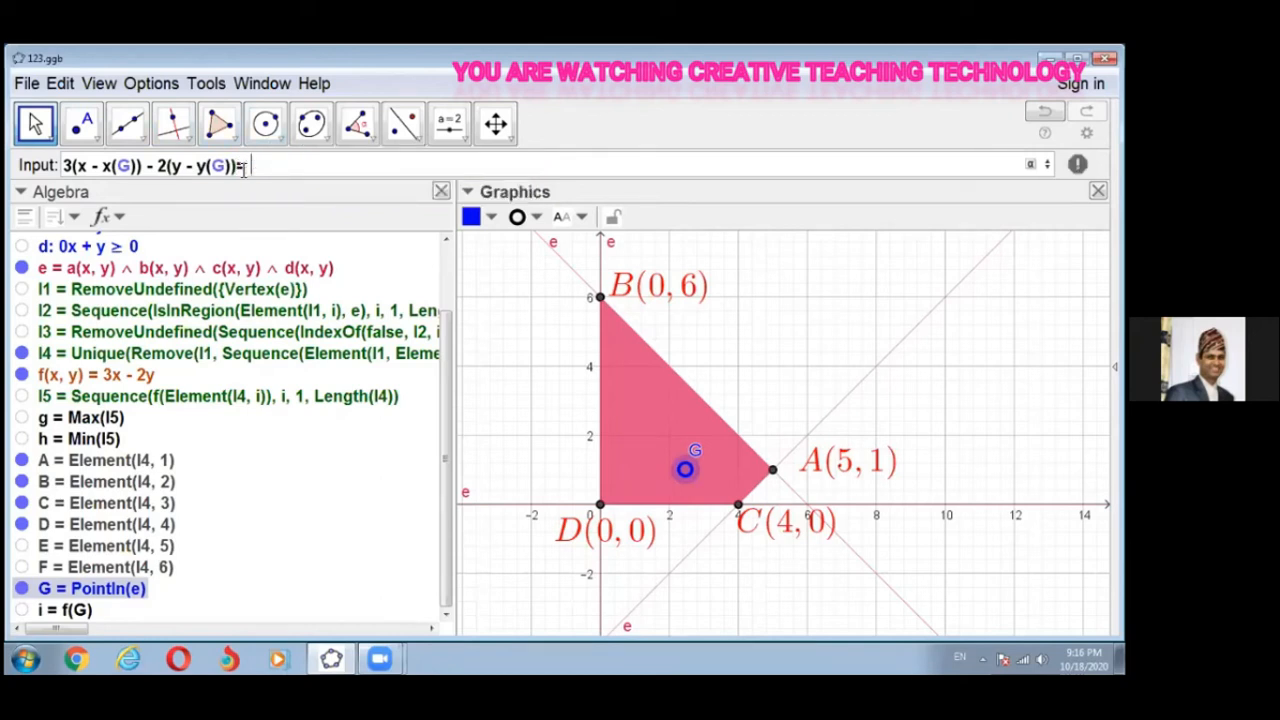
pyautogui.write('0')
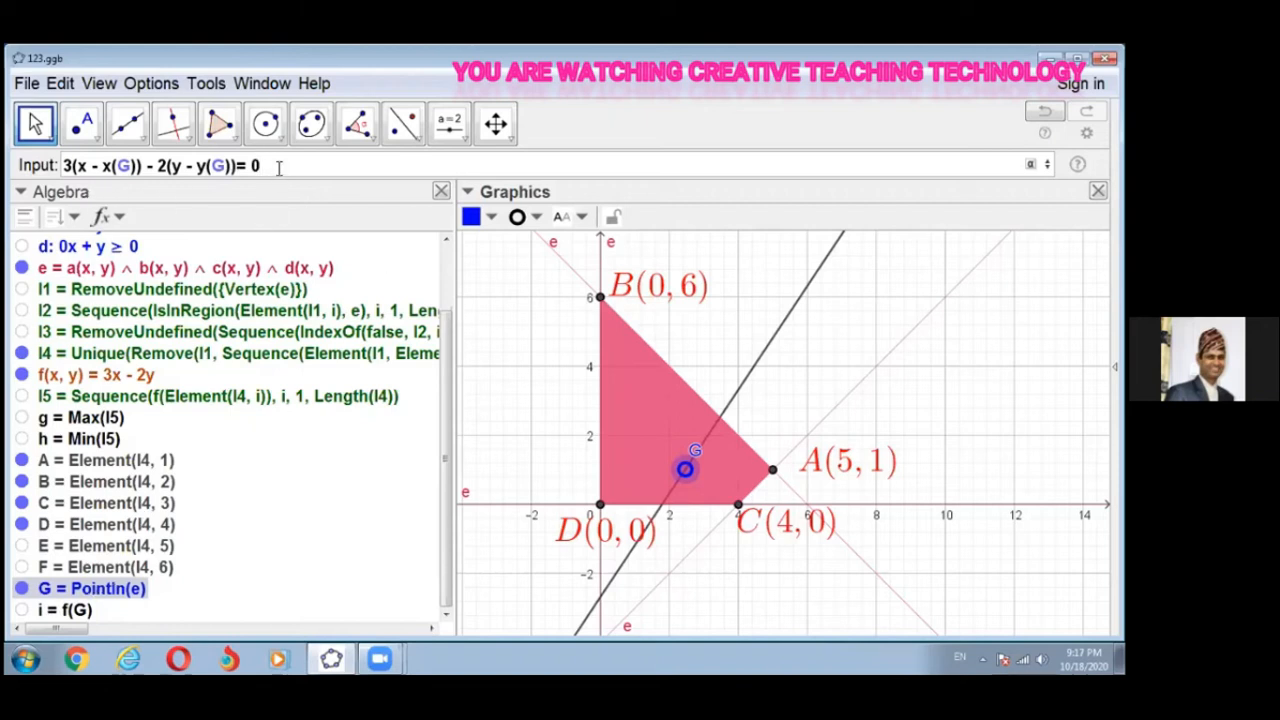
pyautogui.press('Return')
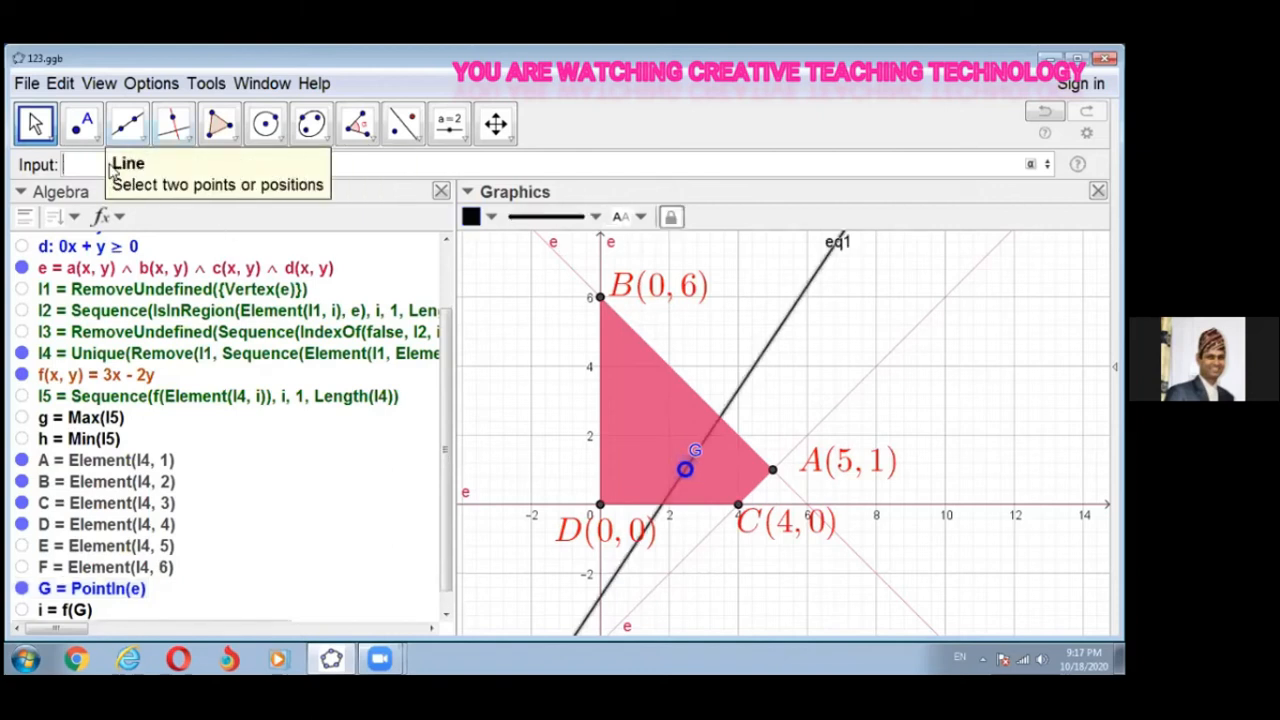
# Step: Move point G, together with its objective line, onto the edge between A and B at about (3.86, 2.14)
pyautogui.click(336, 540)
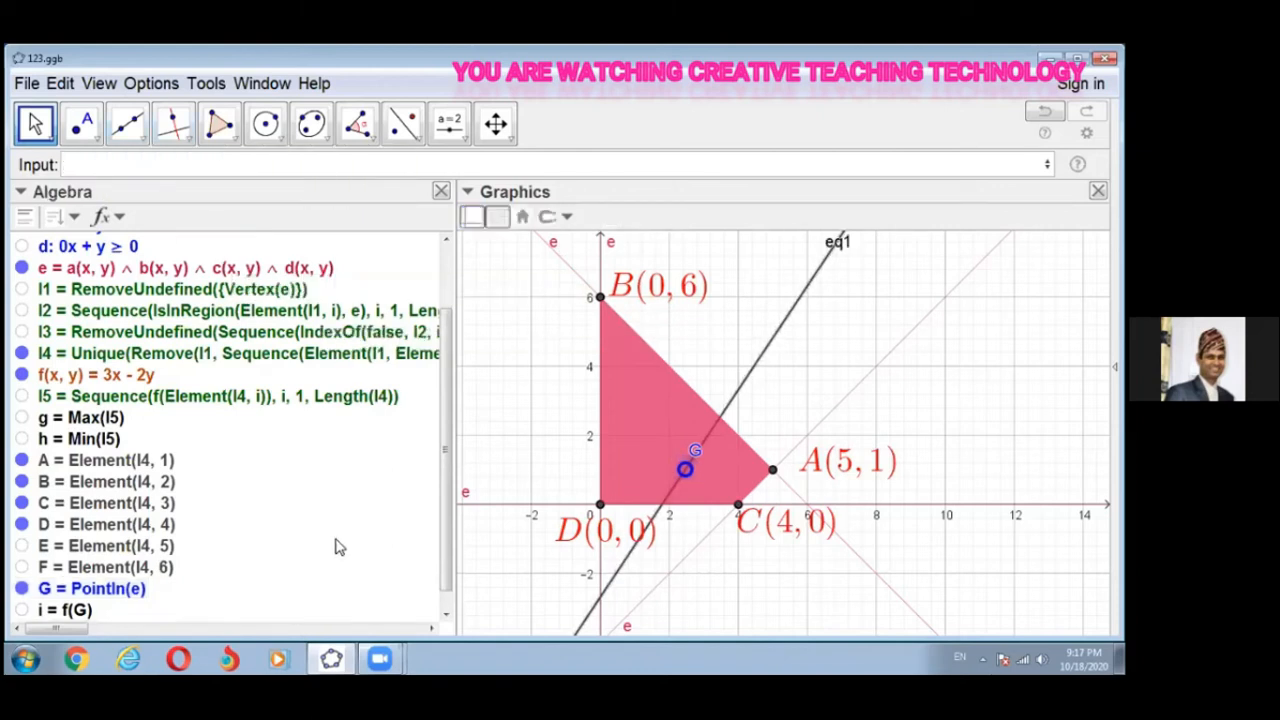
pyautogui.scroll(-1, 346, 517)
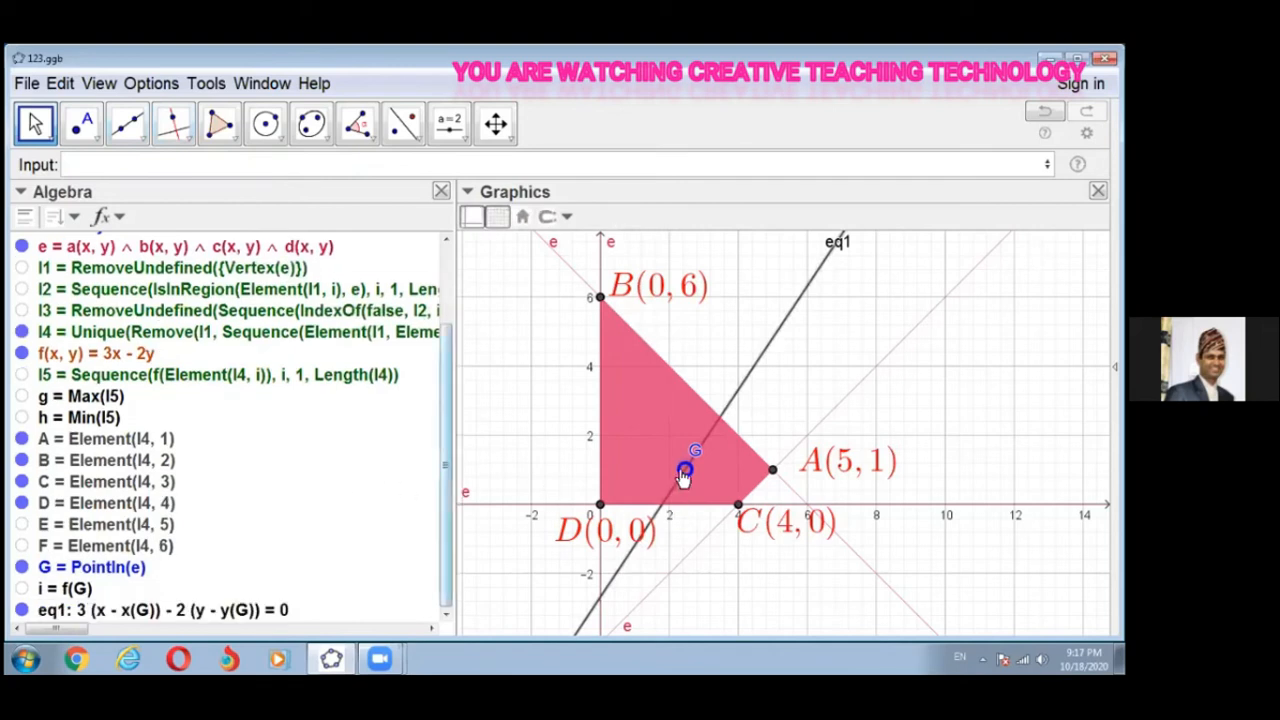
pyautogui.moveTo(640, 457); pyautogui.dragTo(663, 434)
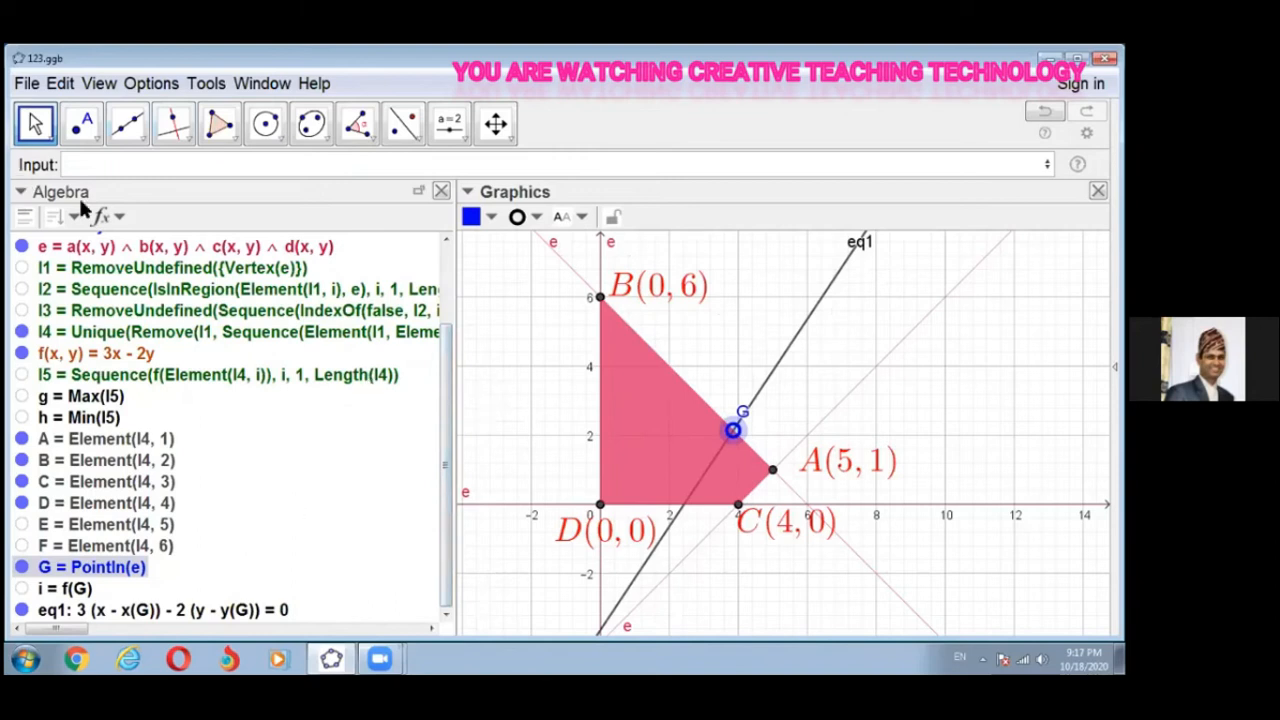
# Step: Switch the algebra descriptions to Value and deselect point G
pyautogui.click(121, 222)
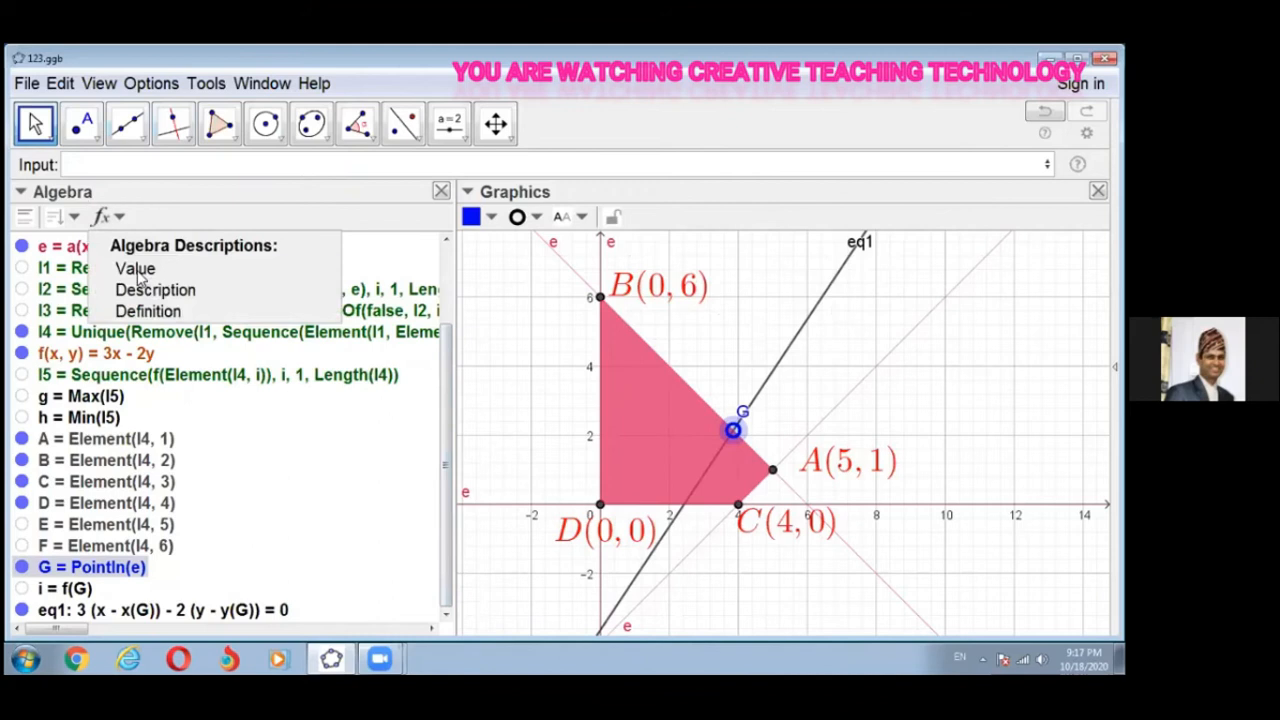
pyautogui.click(139, 268)
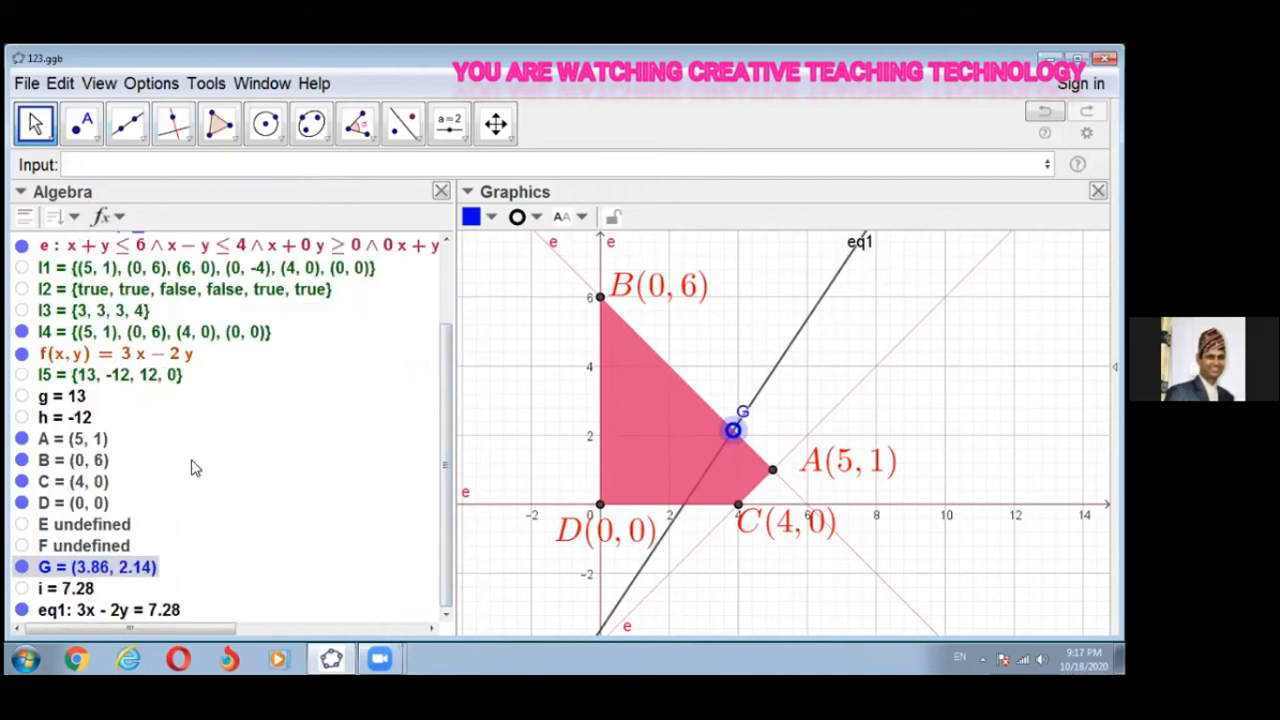
pyautogui.click(838, 334)
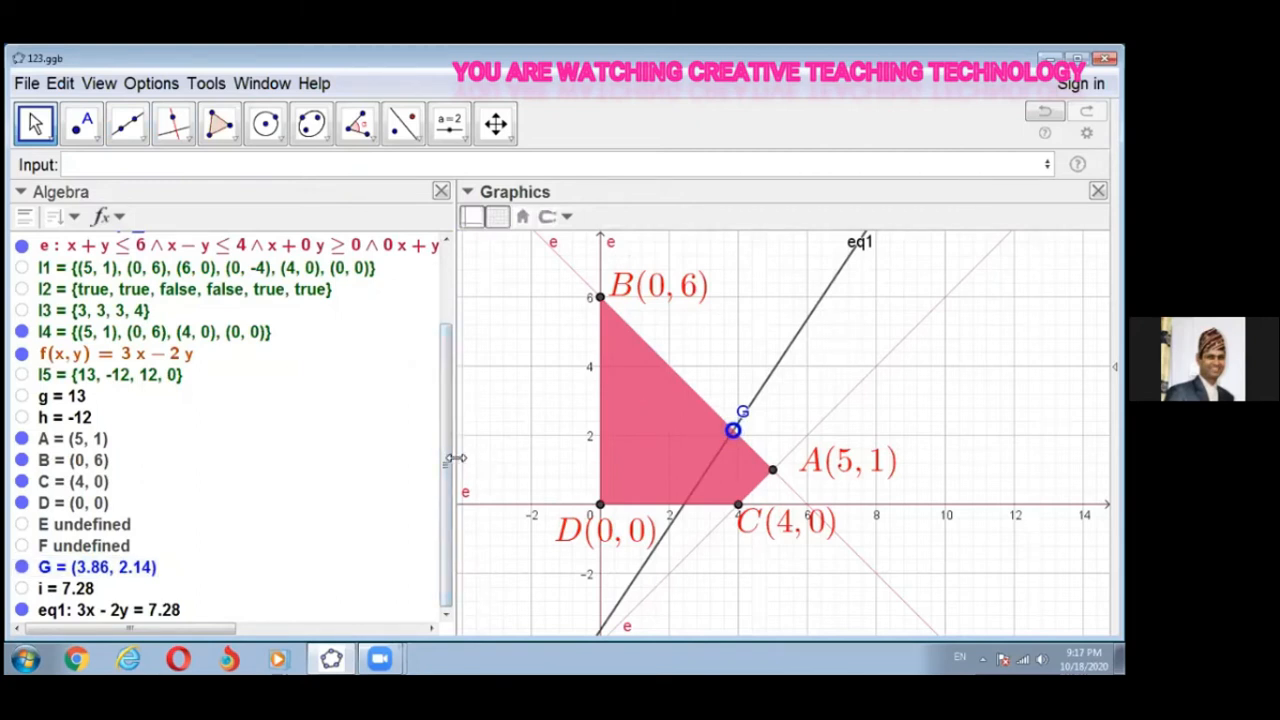
# Step: Start a LaTeX text beside the feasible region with the line "Maximum value :" followed by the linked value g
pyautogui.click(465, 136)
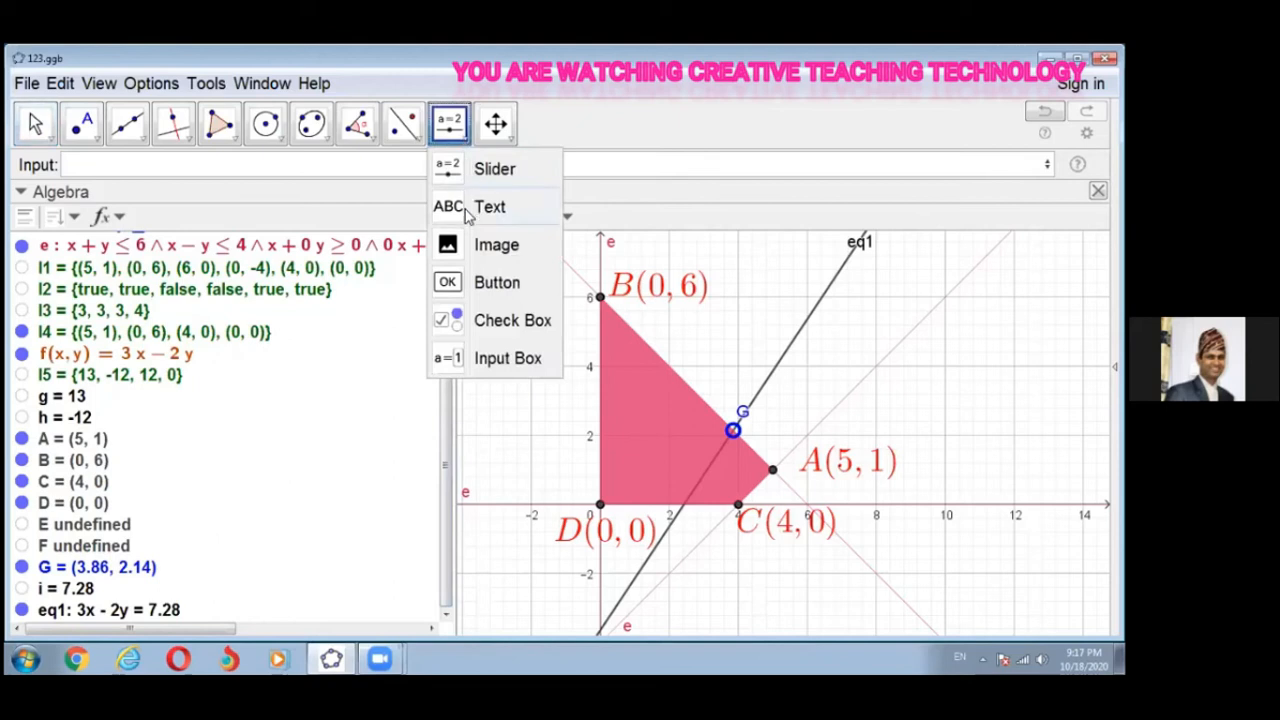
pyautogui.click(489, 207)
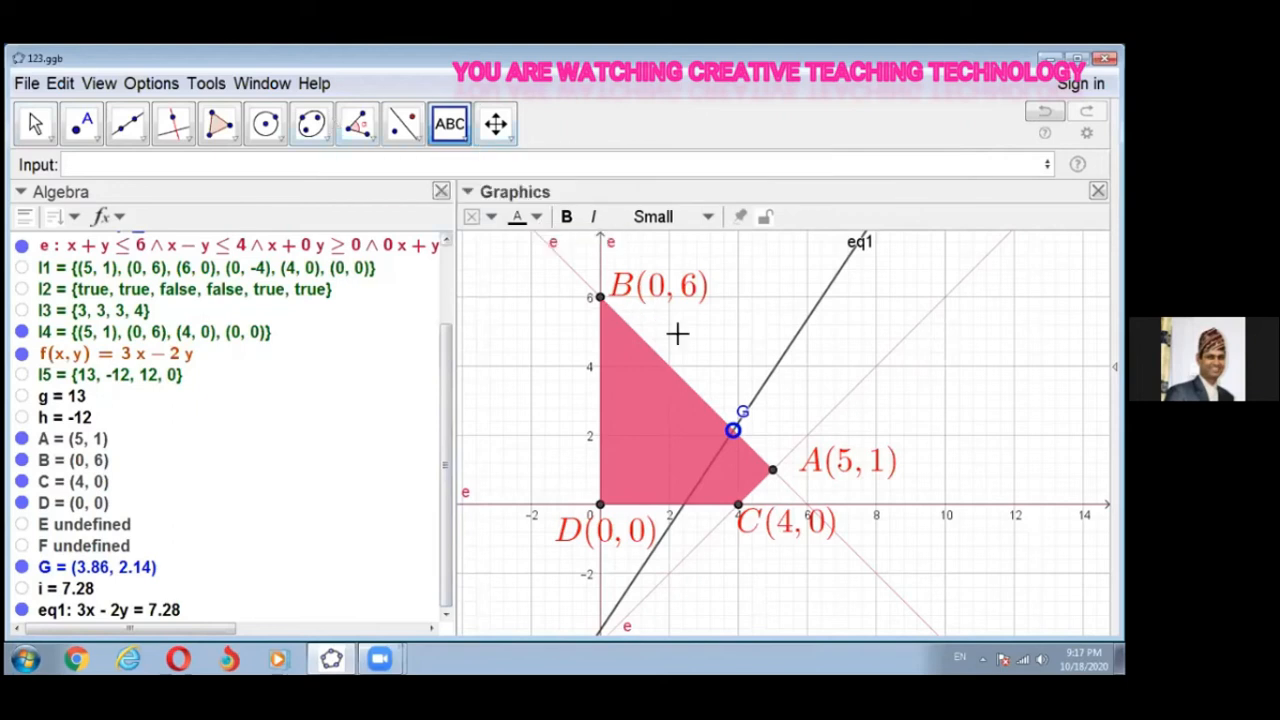
pyautogui.click(913, 357)
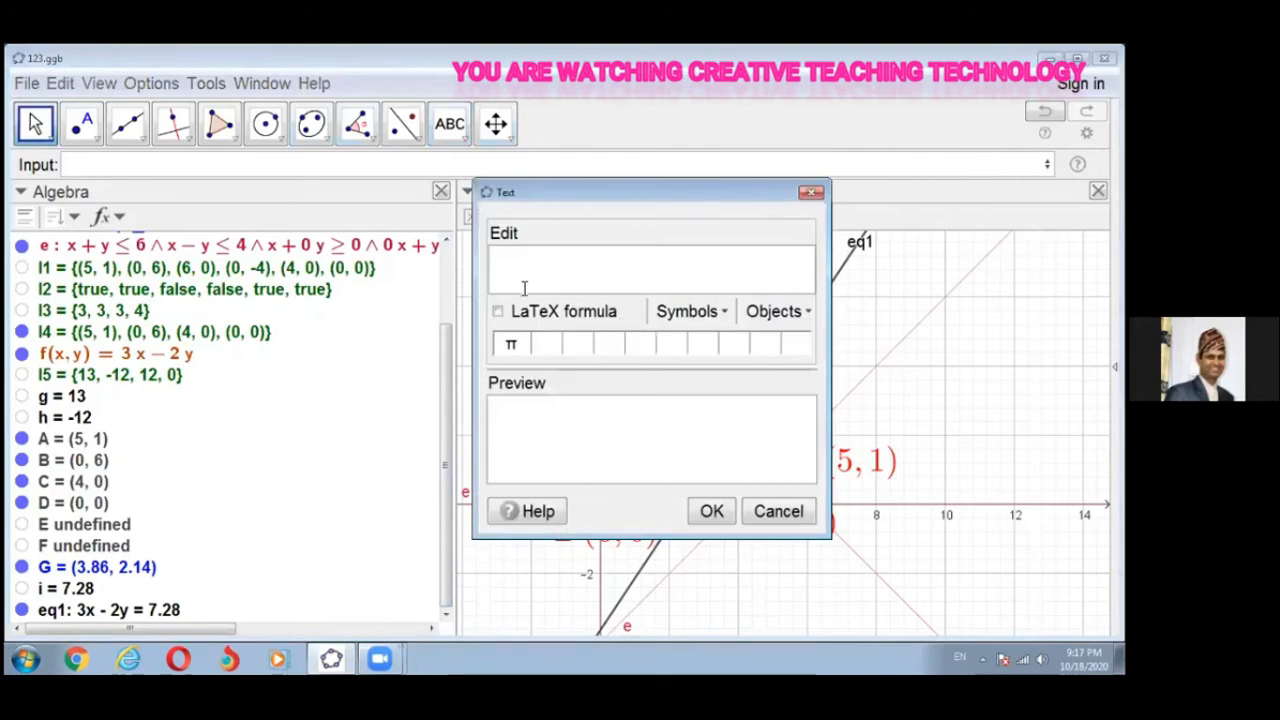
pyautogui.write('\\text{Max')
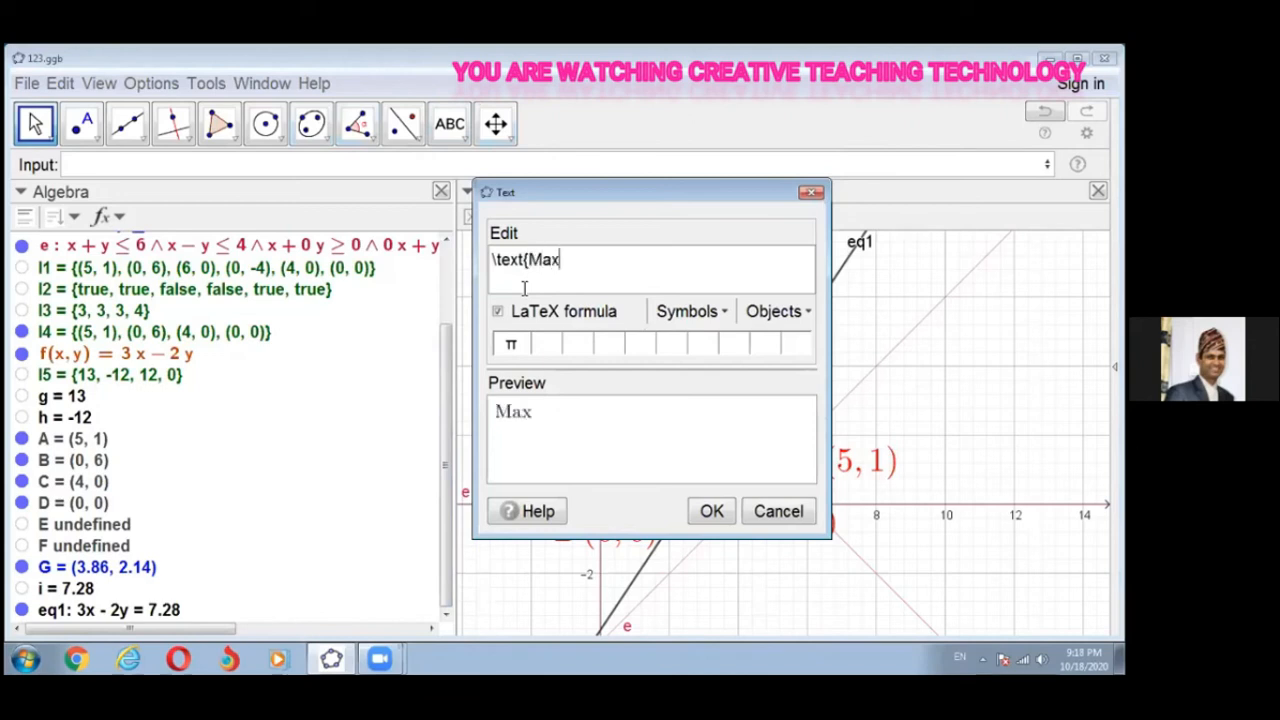
pyautogui.write('imum ')
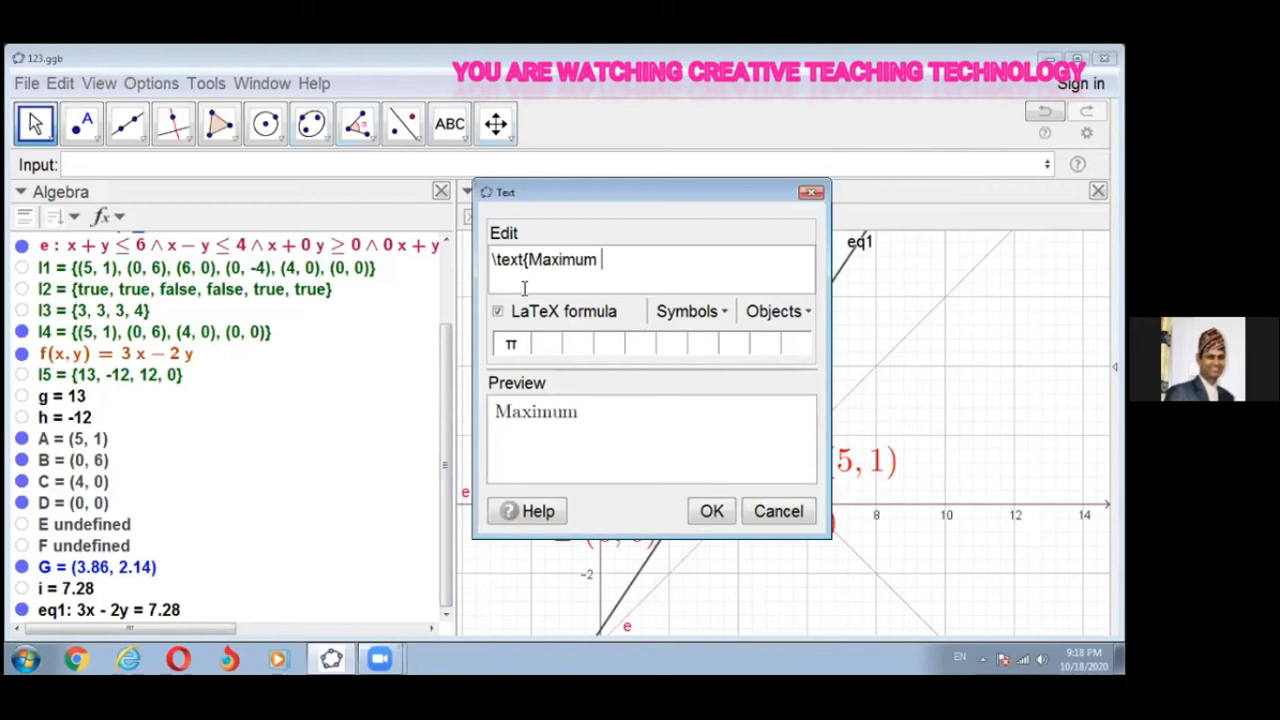
pyautogui.write('value :')
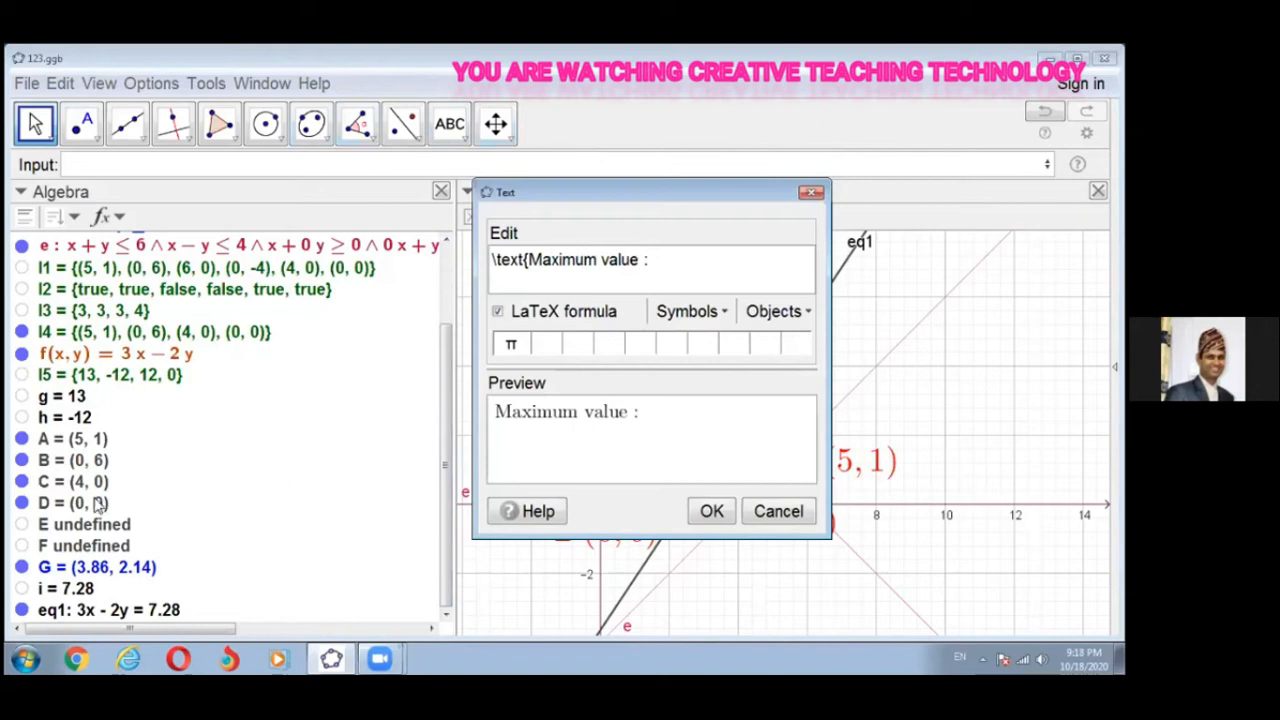
pyautogui.click(78, 398)
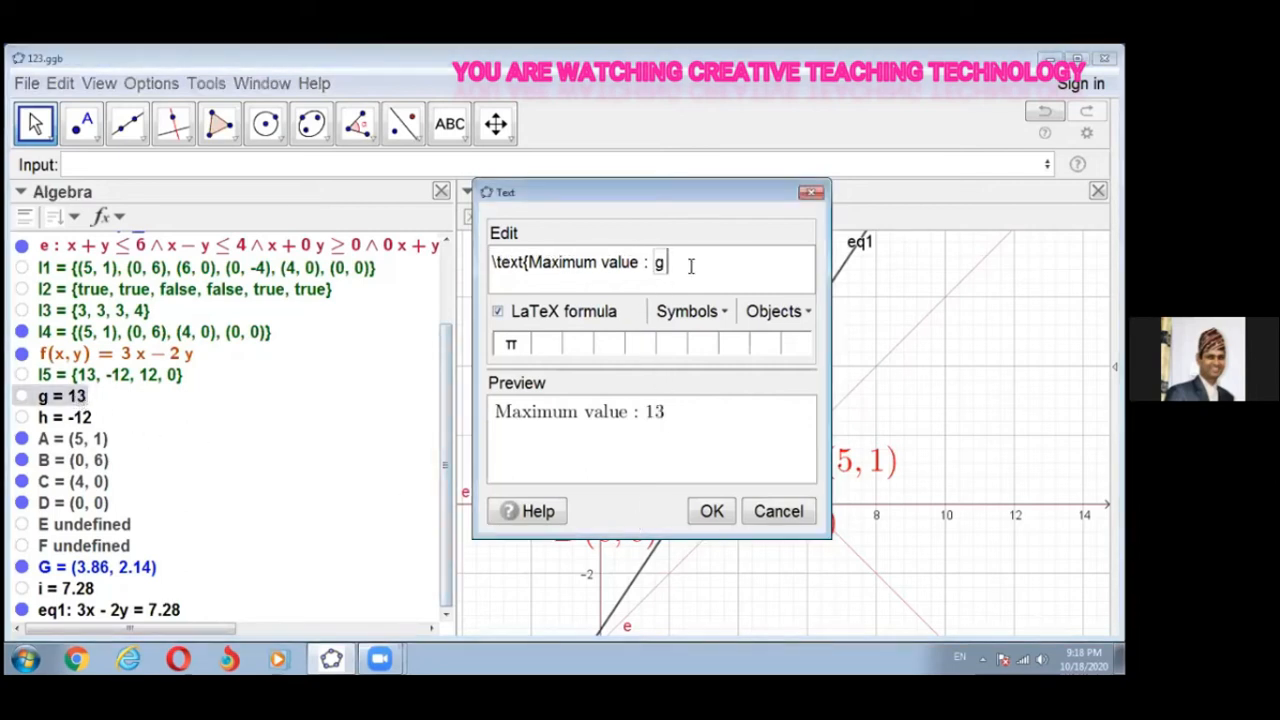
# Step: Add a second line to the text reading "Minimum value :" followed by the linked value h
pyautogui.write('\\\\')
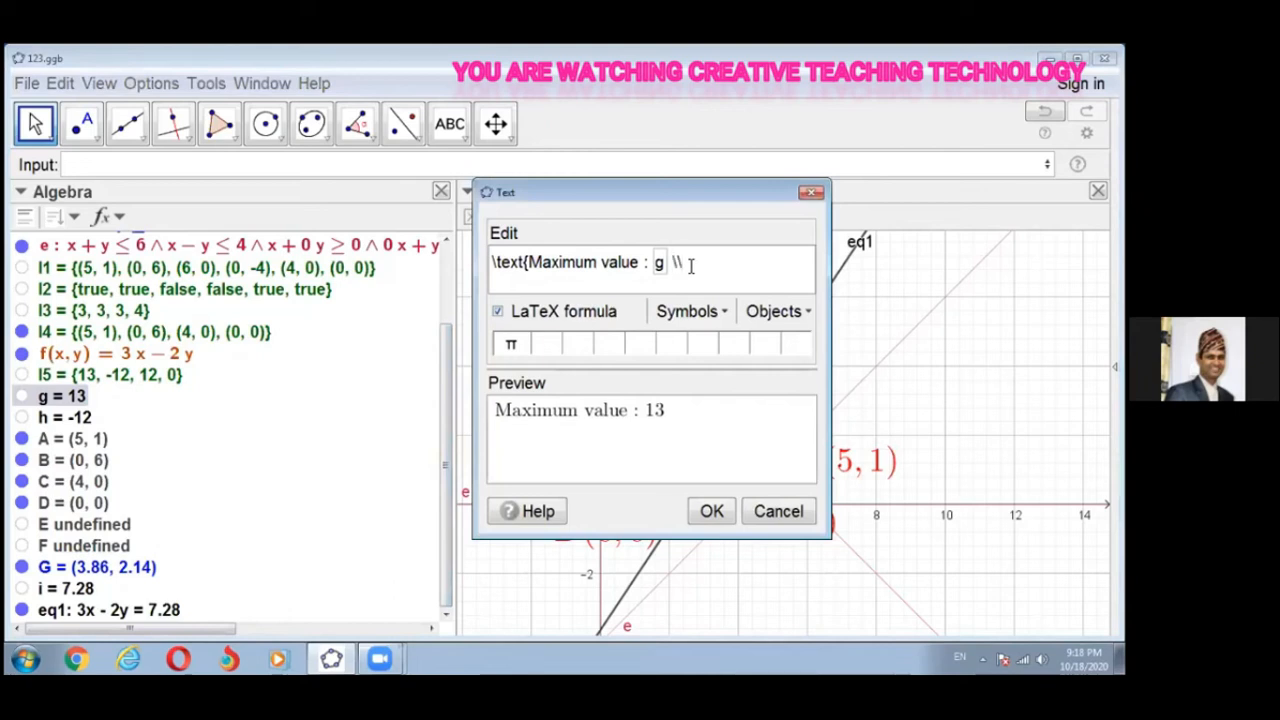
pyautogui.press('Return')
pyautogui.write('M')
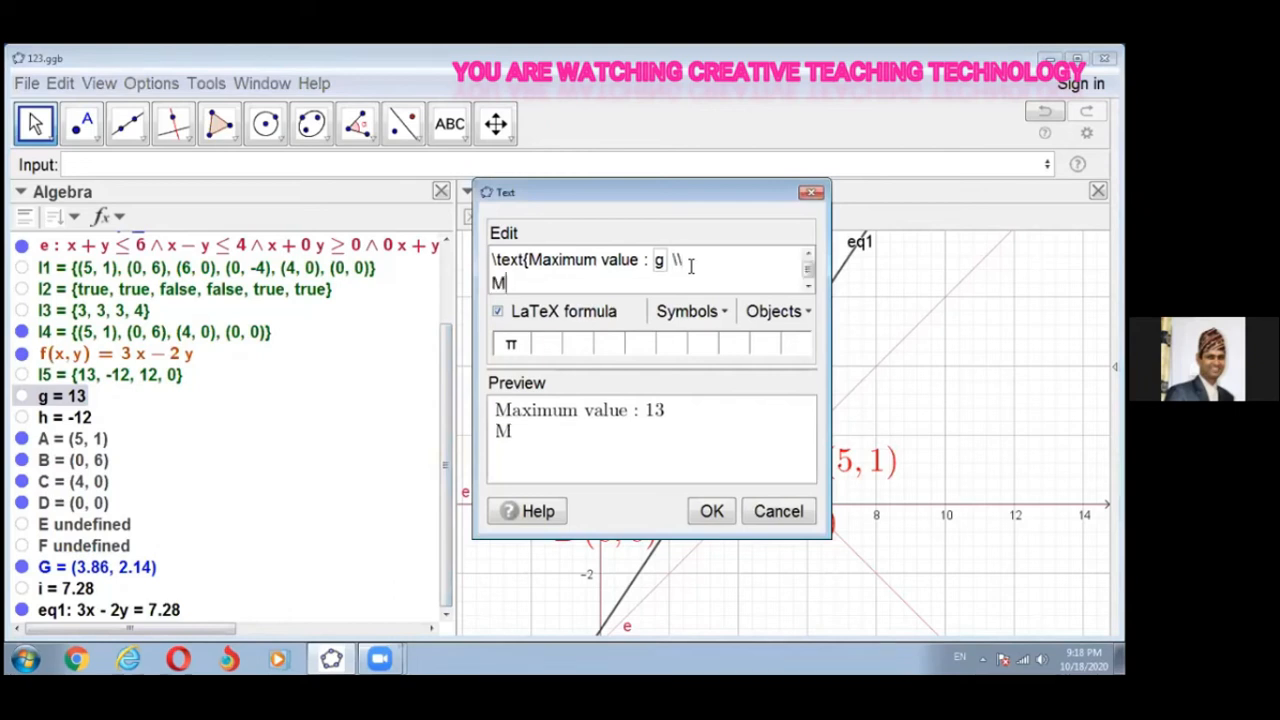
pyautogui.write('inimum ')
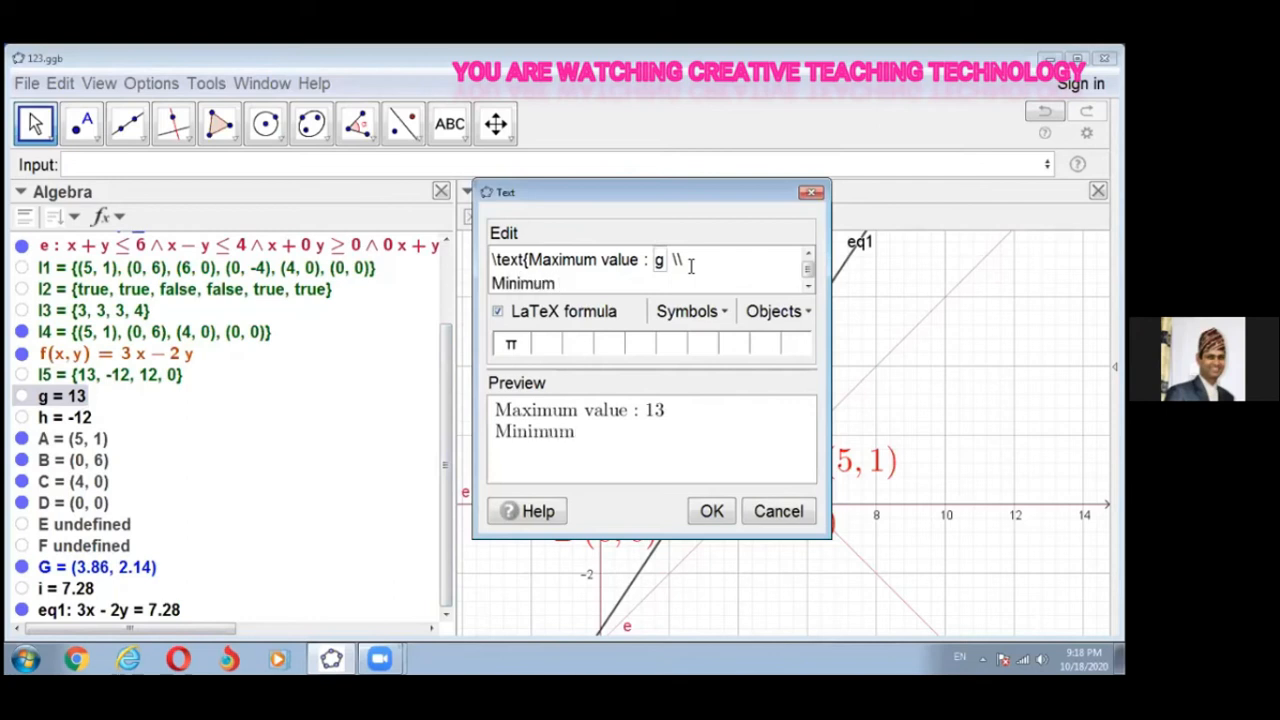
pyautogui.write('value :')
pyautogui.click(72, 418)
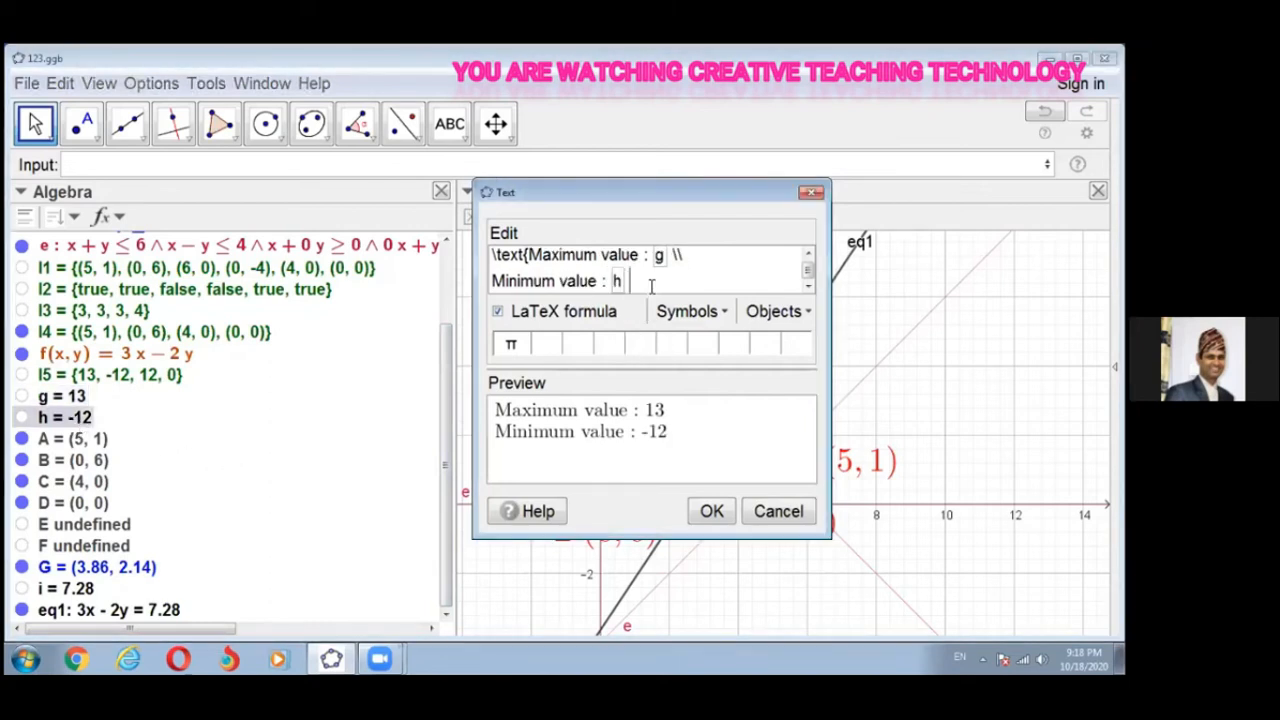
# Step: Insert a first line reading "Functional value :" with the linked value i above the maximum value line
pyautogui.click(535, 258)
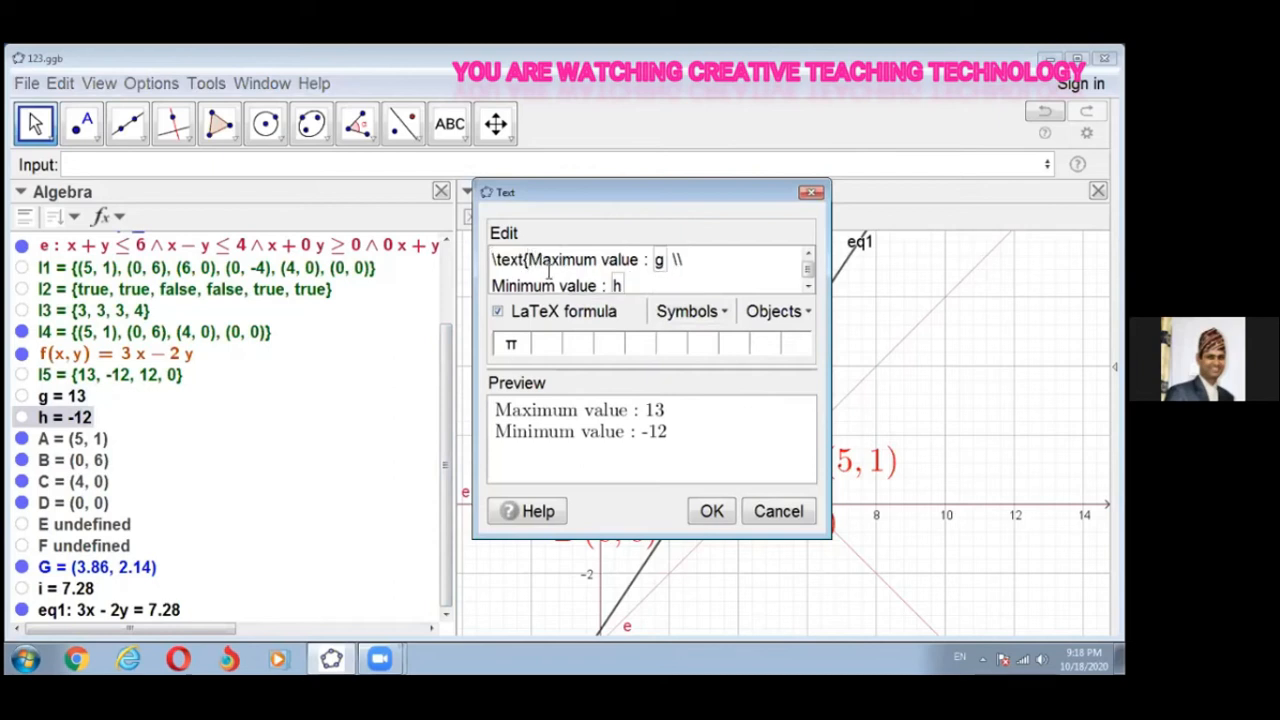
pyautogui.write('F')
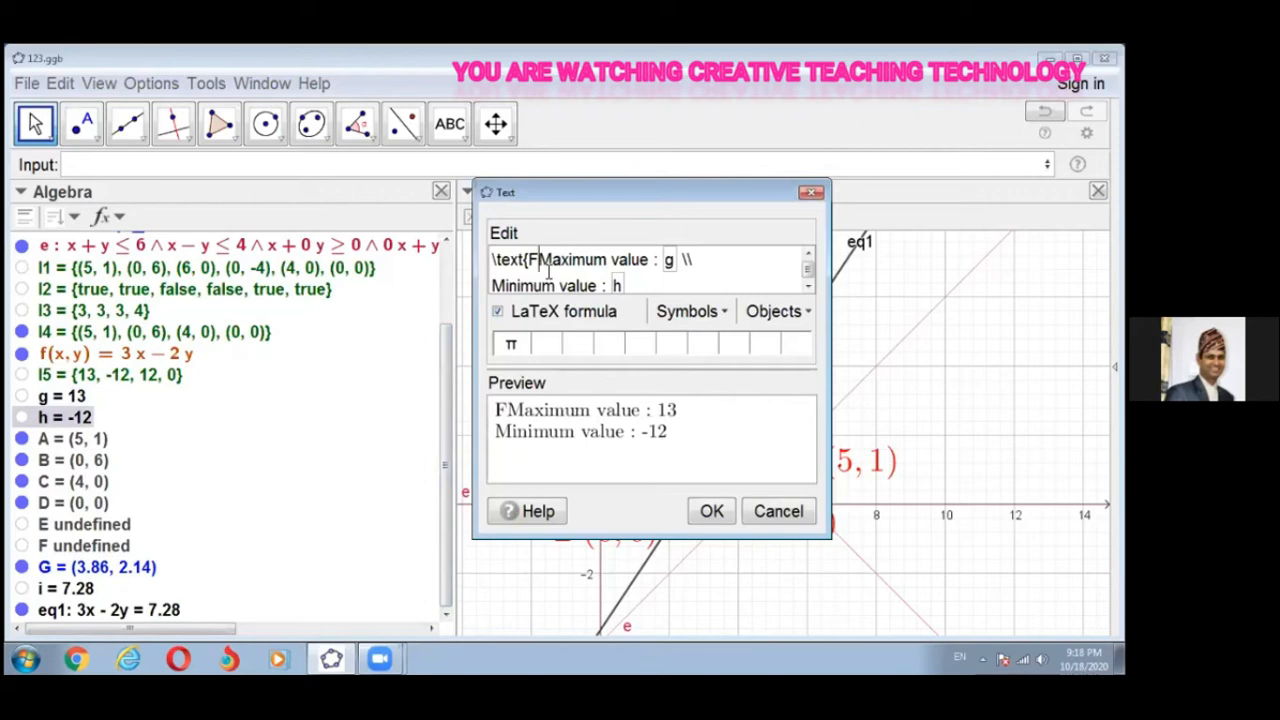
pyautogui.write('u')
pyautogui.write('nctio')
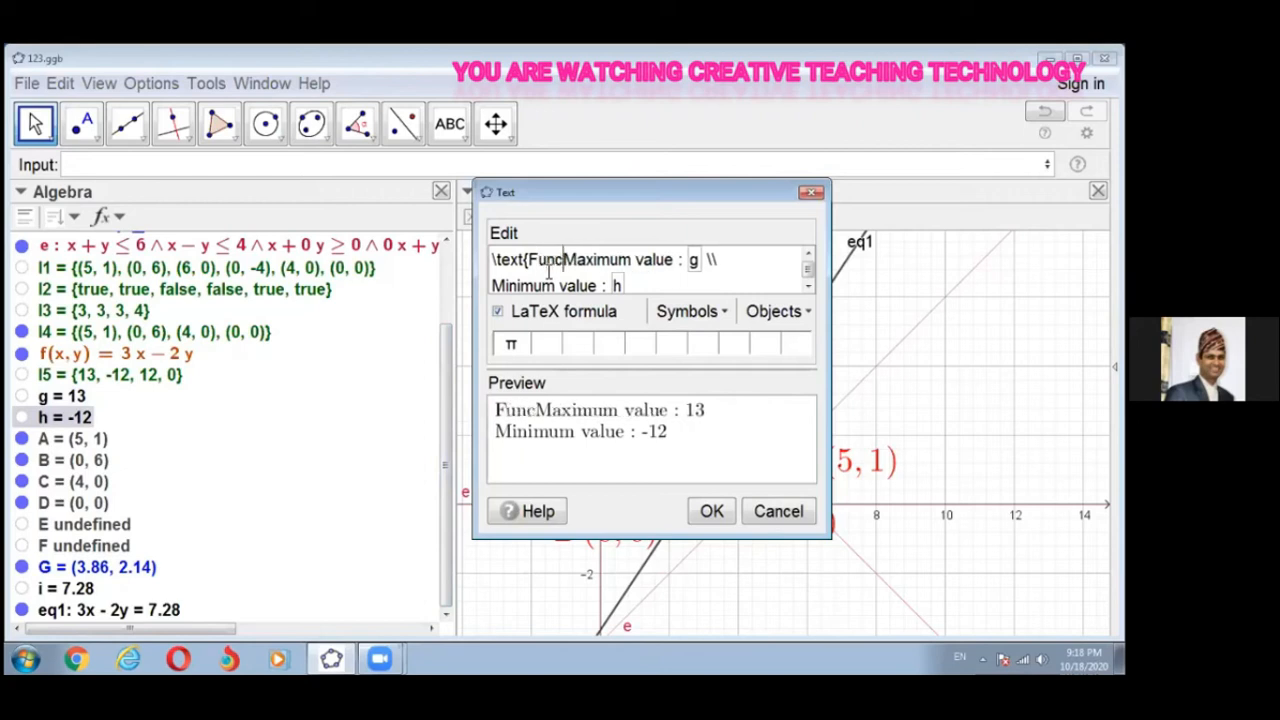
pyautogui.write('nal value')
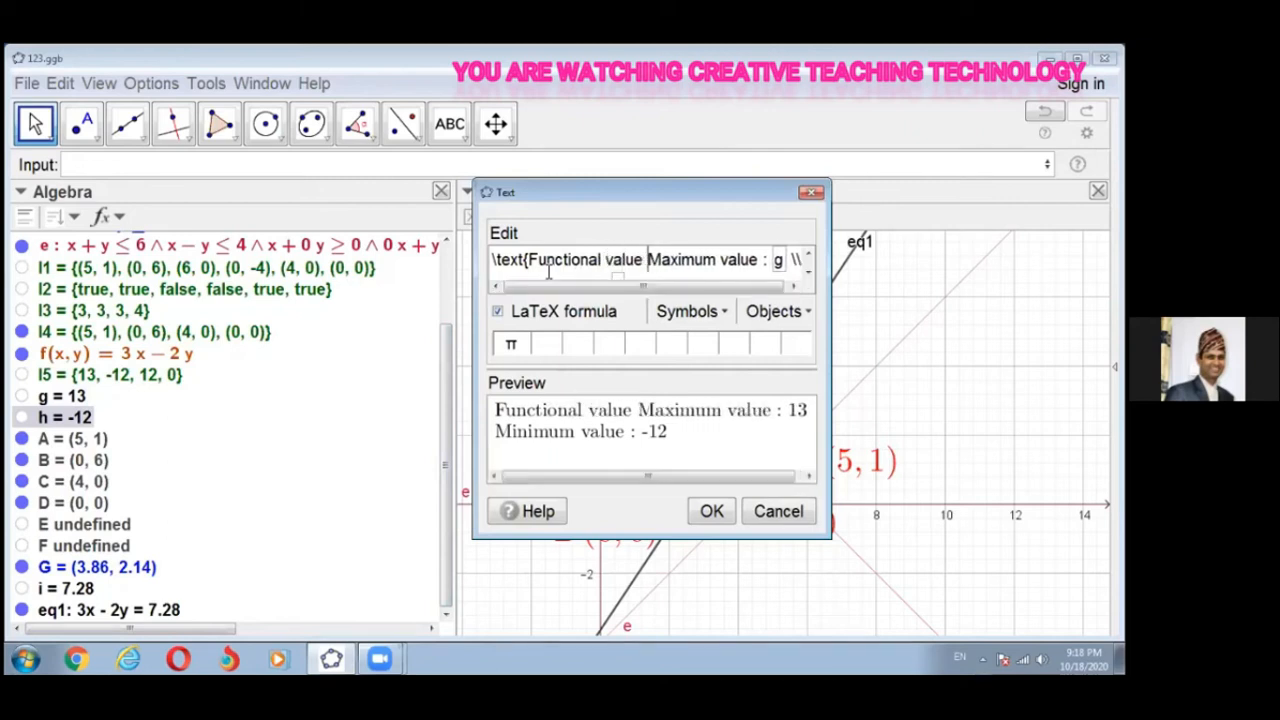
pyautogui.write(' :')
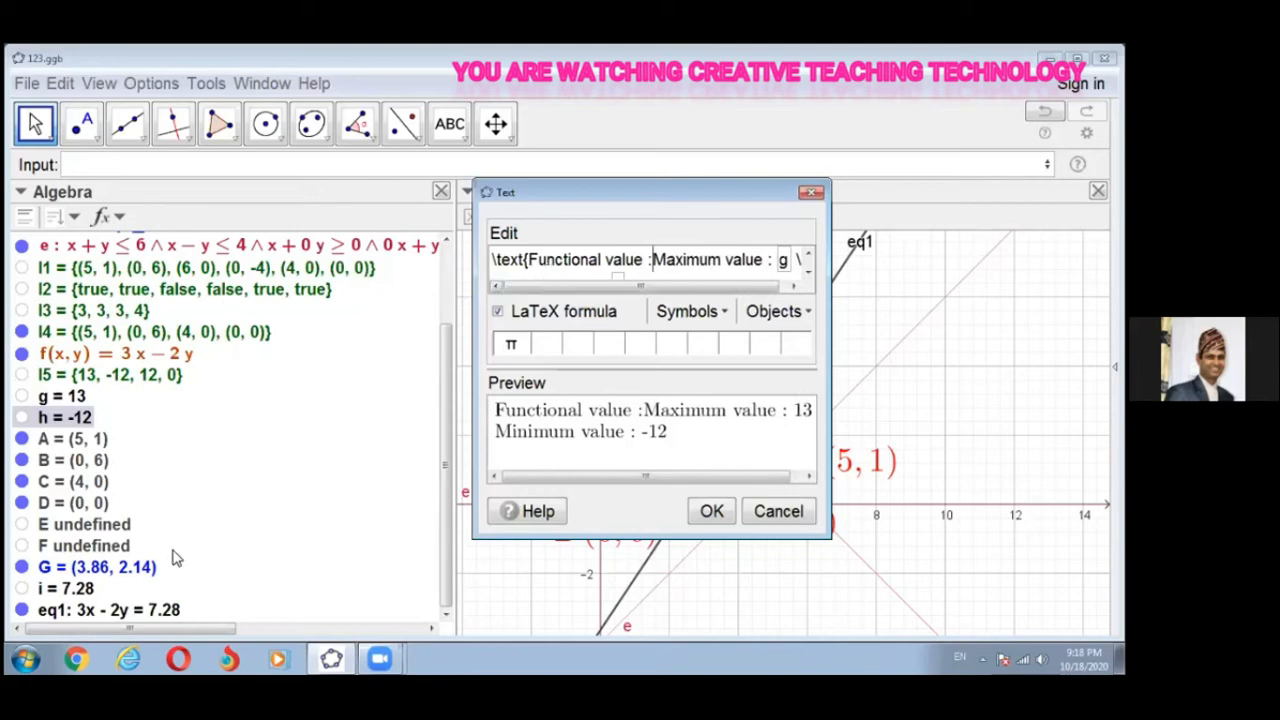
pyautogui.click(82, 594)
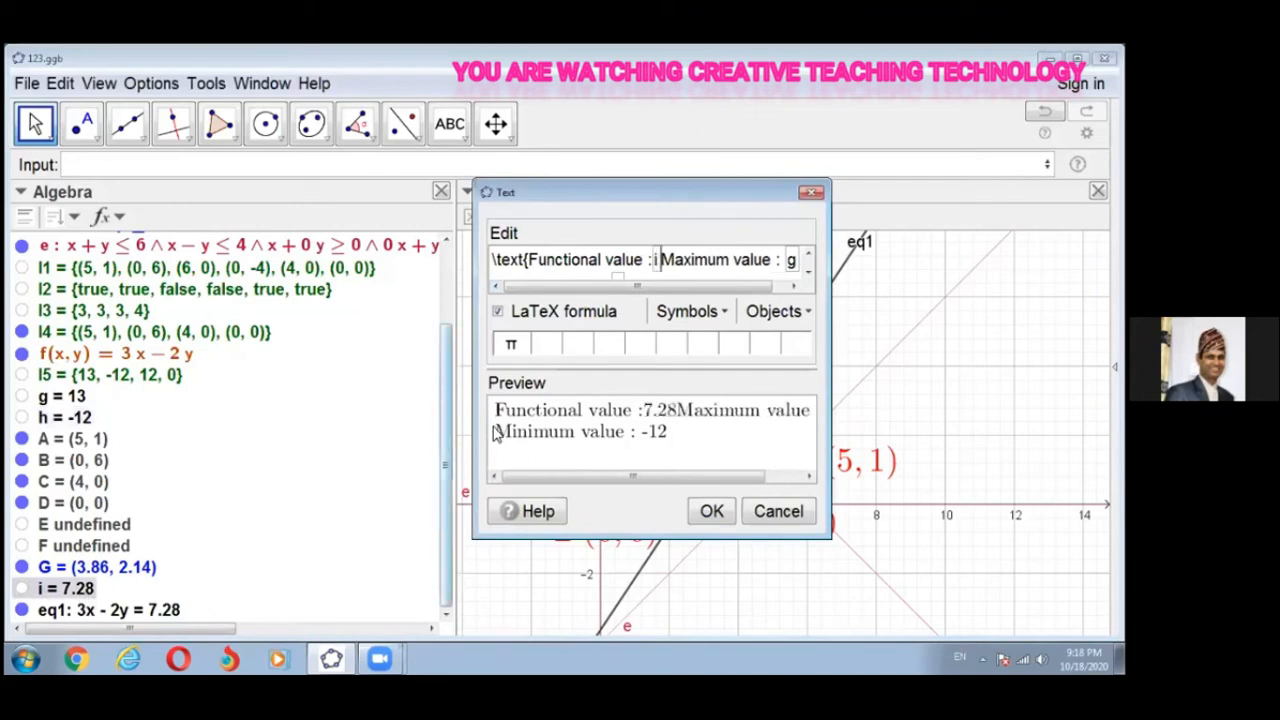
pyautogui.write('\\\\')
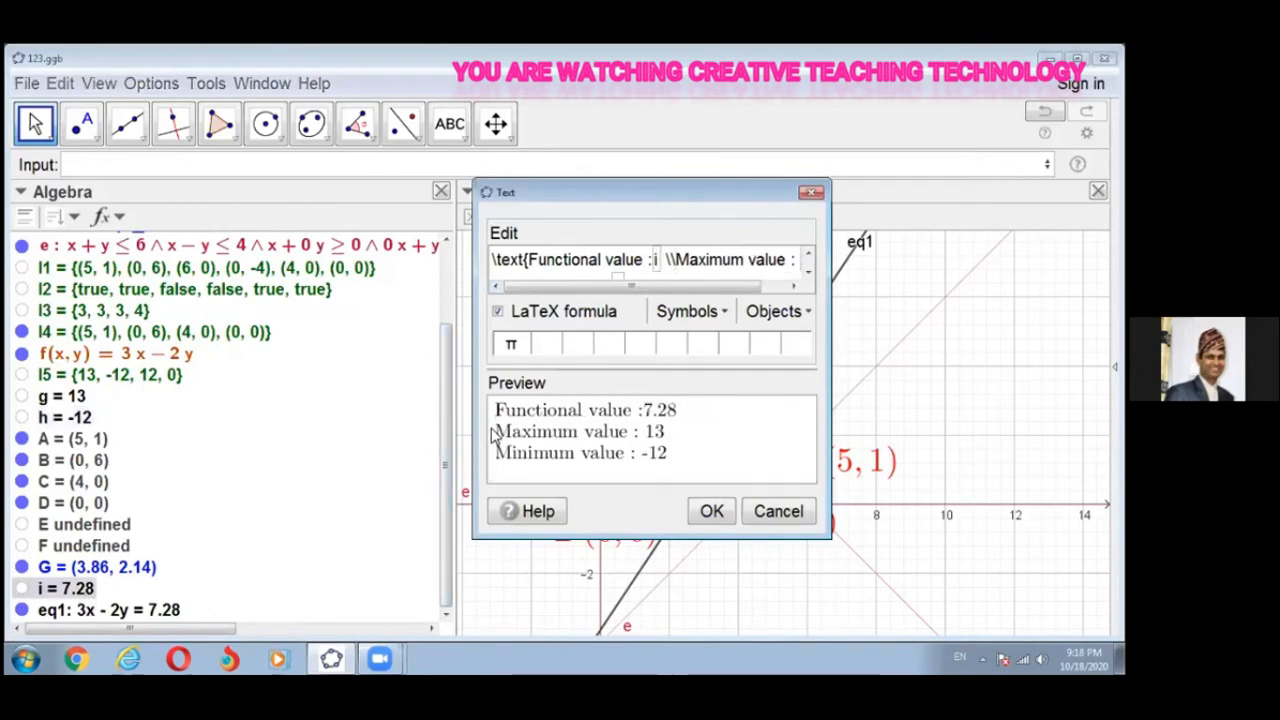
pyautogui.press('Return')
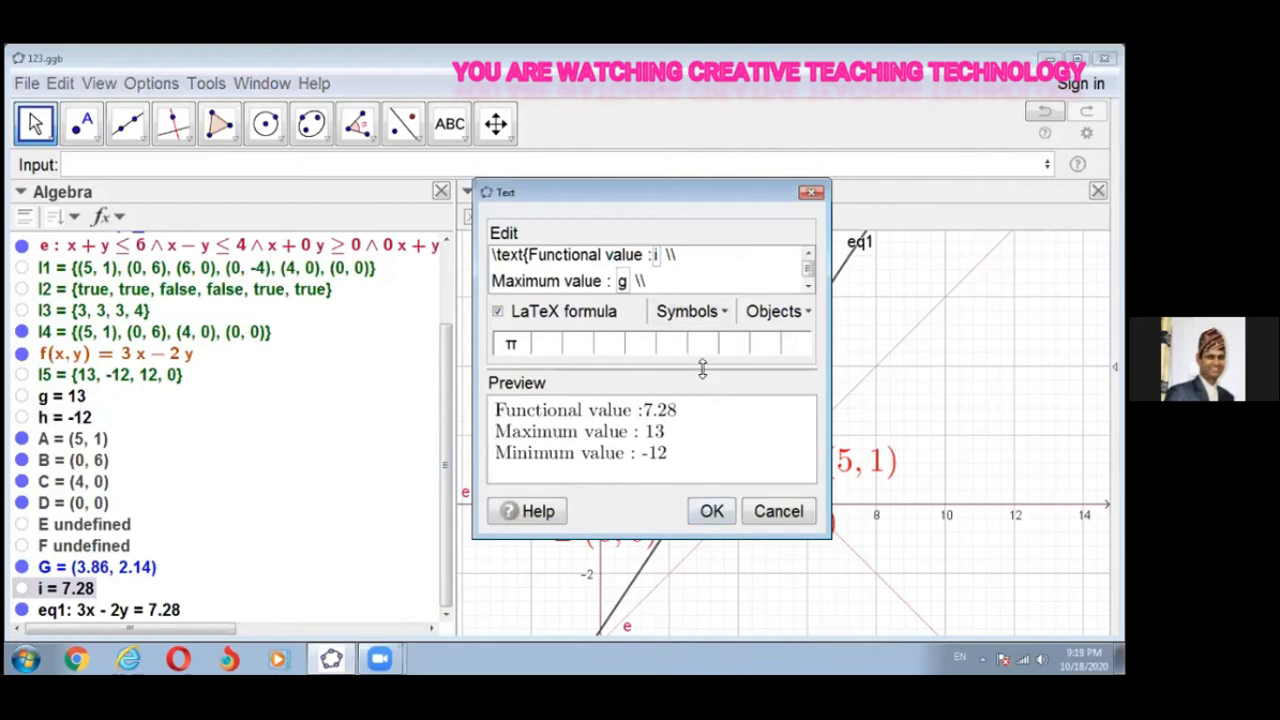
# Step: Wrap the three text lines in the LaTeX \blue{ } command and create the text
pyautogui.scroll(-1, 671, 276)
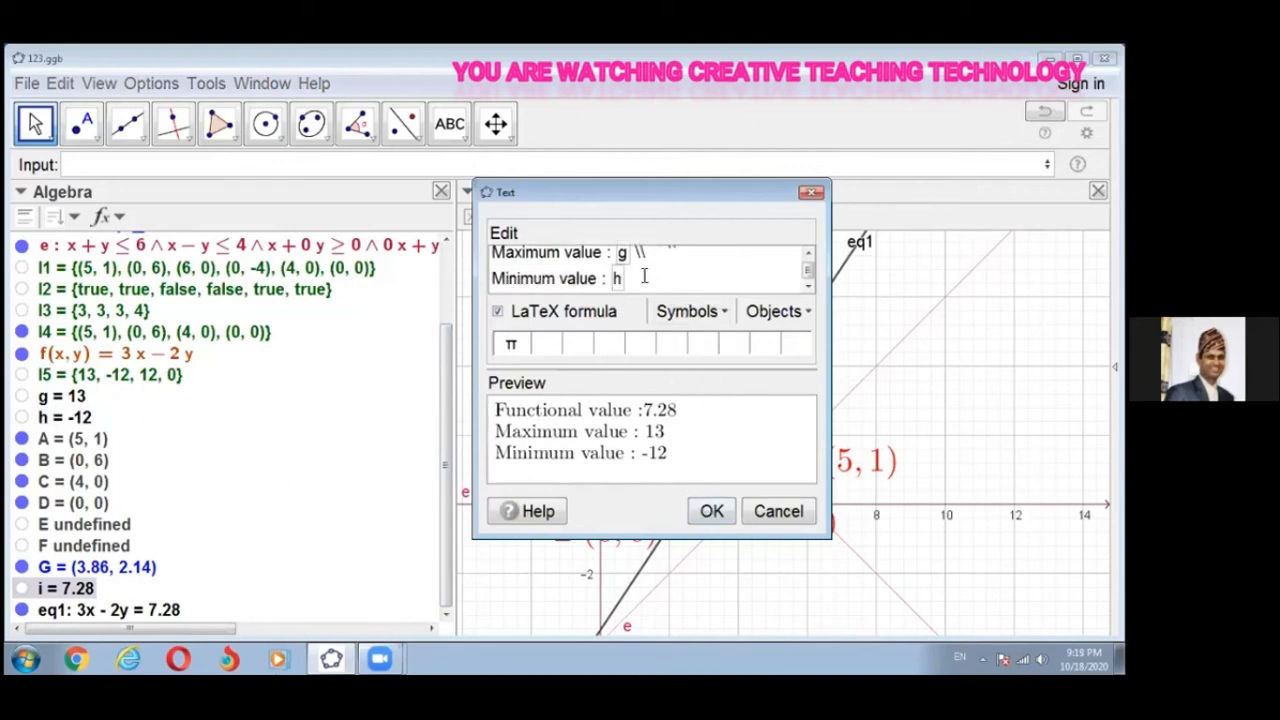
pyautogui.write('}')
pyautogui.scroll(1, 637, 276)
pyautogui.click(528, 262)
pyautogui.write('\\text{\\Functional value : i \\\\')
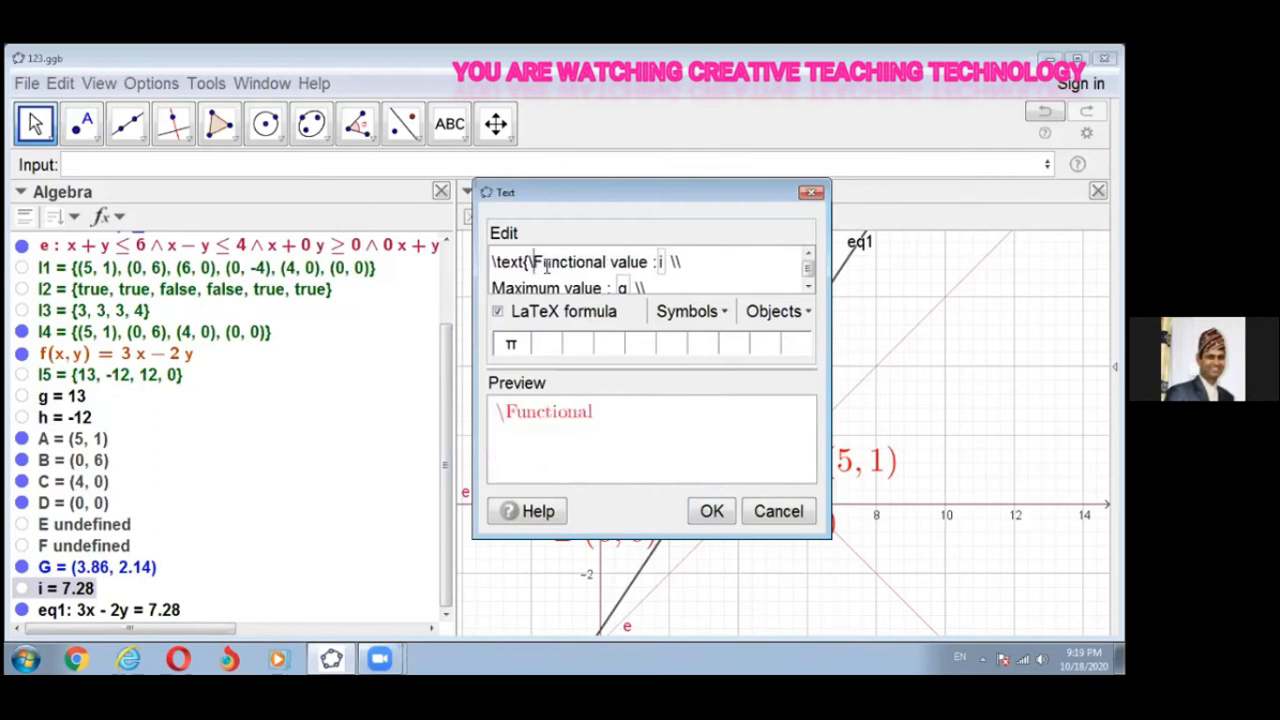
pyautogui.write('blue')
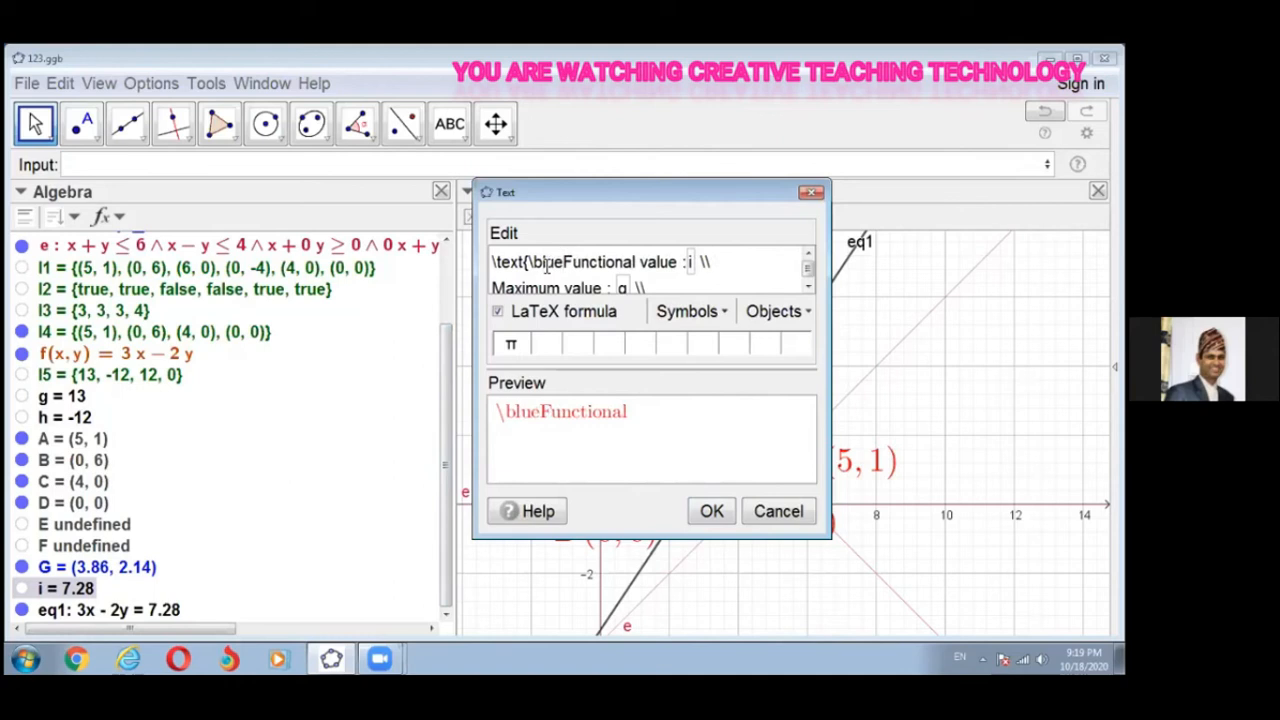
pyautogui.write('{')
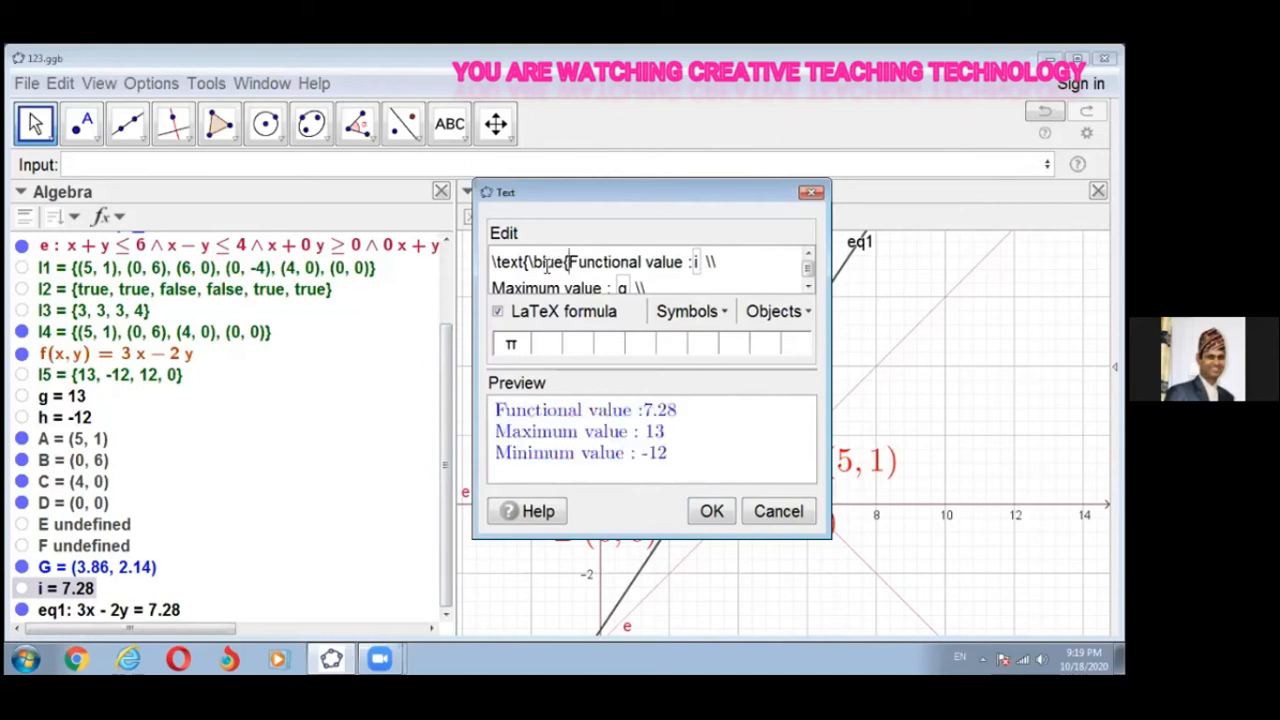
pyautogui.scroll(-1, 645, 273)
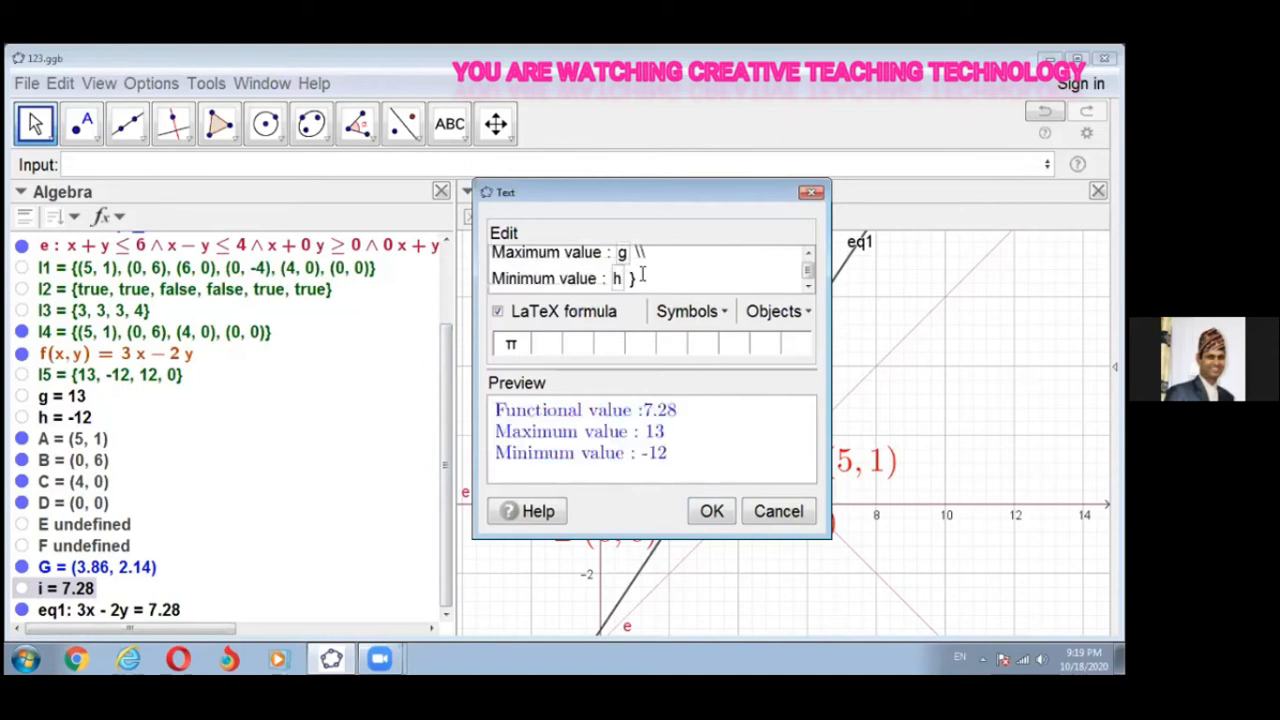
pyautogui.click(711, 512)
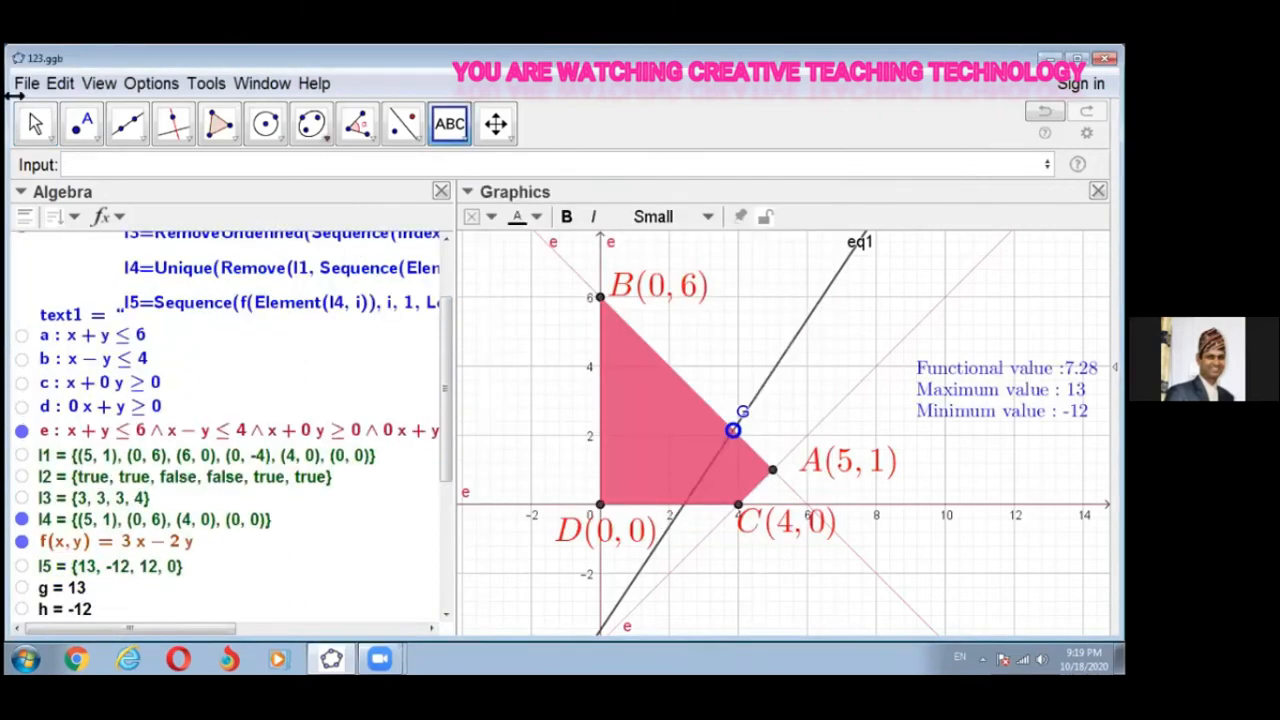
# Step: Pin the values text to the screen, make it bold and place it above the A(5, 1) label
pyautogui.click(50, 139)
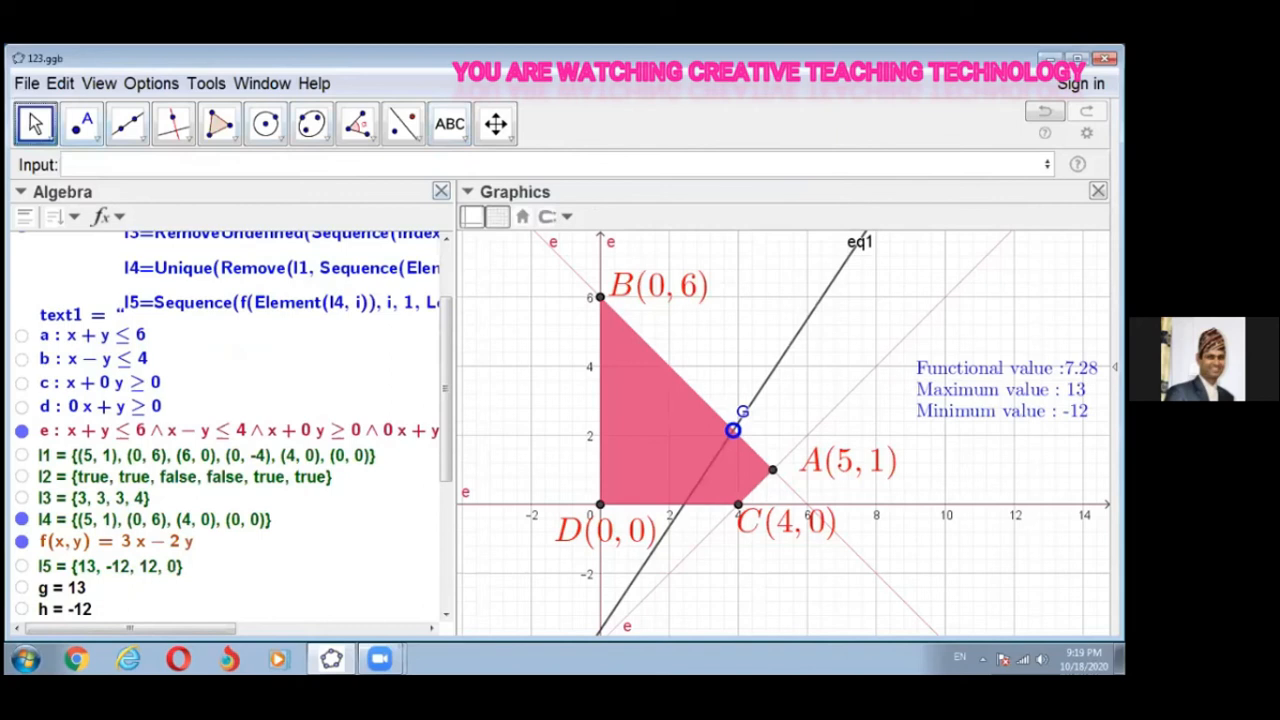
pyautogui.moveTo(1005, 401); pyautogui.dragTo(902, 354)
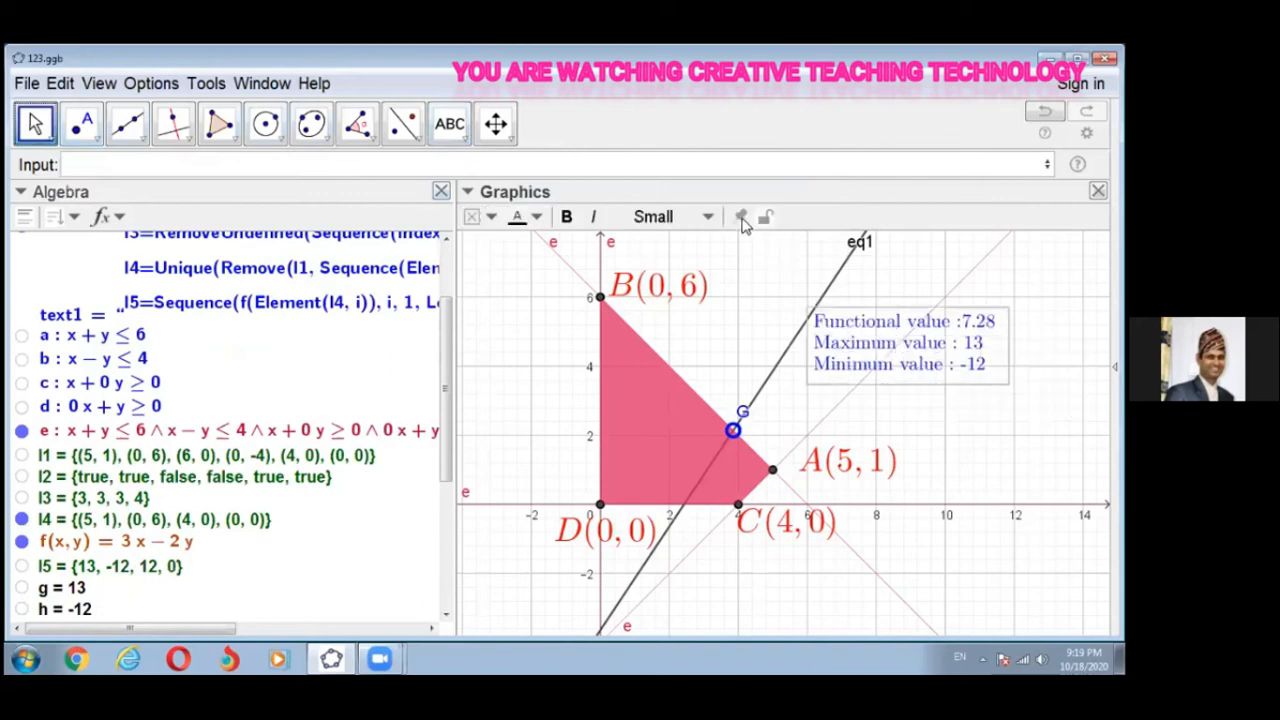
pyautogui.click(741, 218)
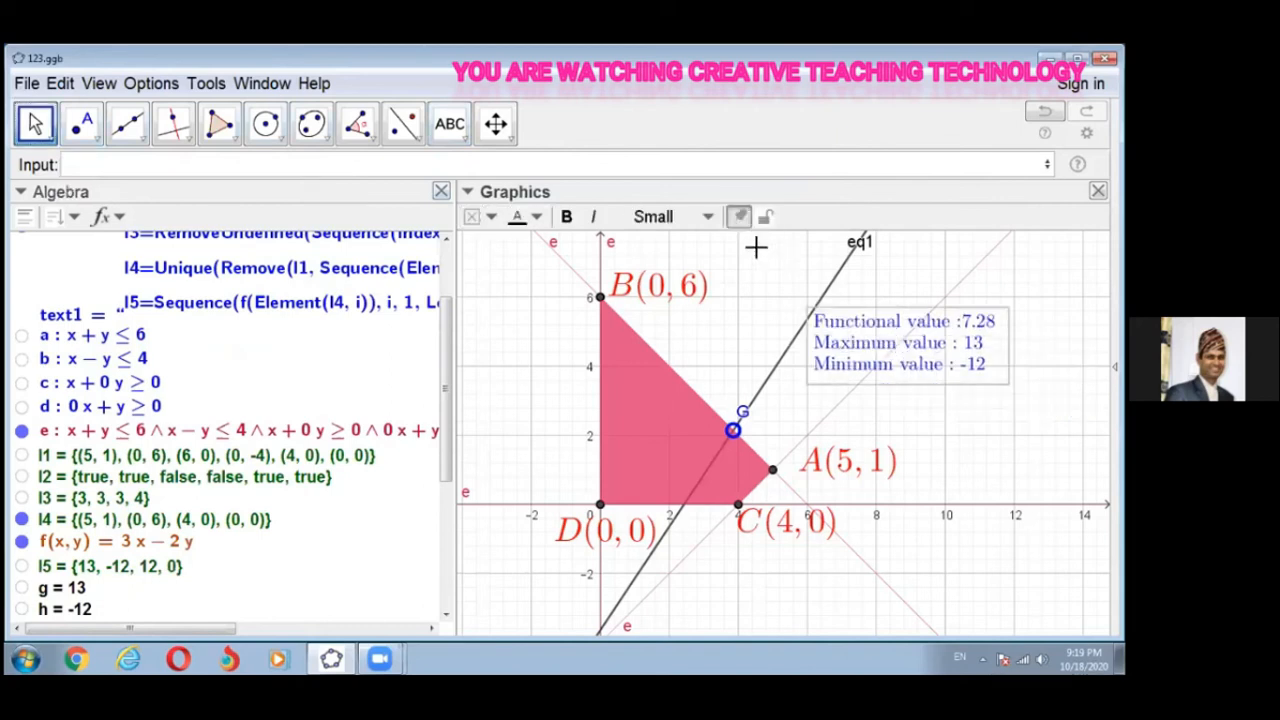
pyautogui.click(566, 218)
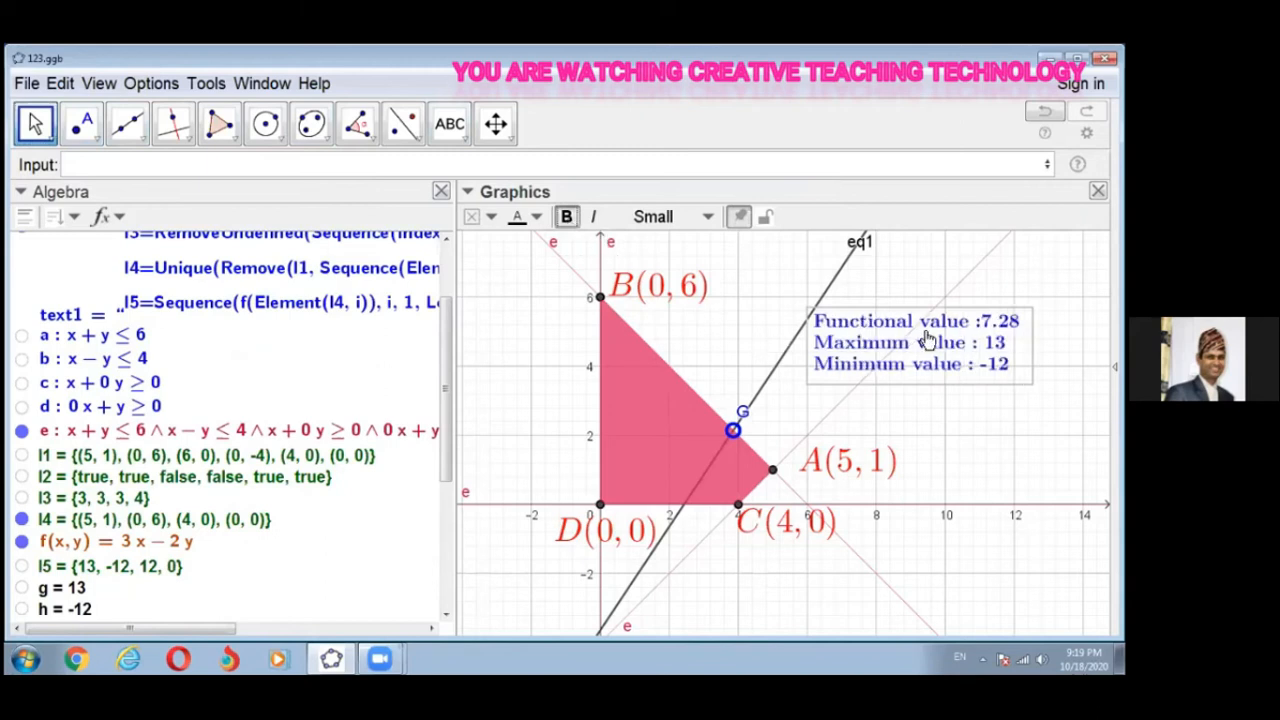
pyautogui.moveTo(924, 366); pyautogui.dragTo(914, 400)
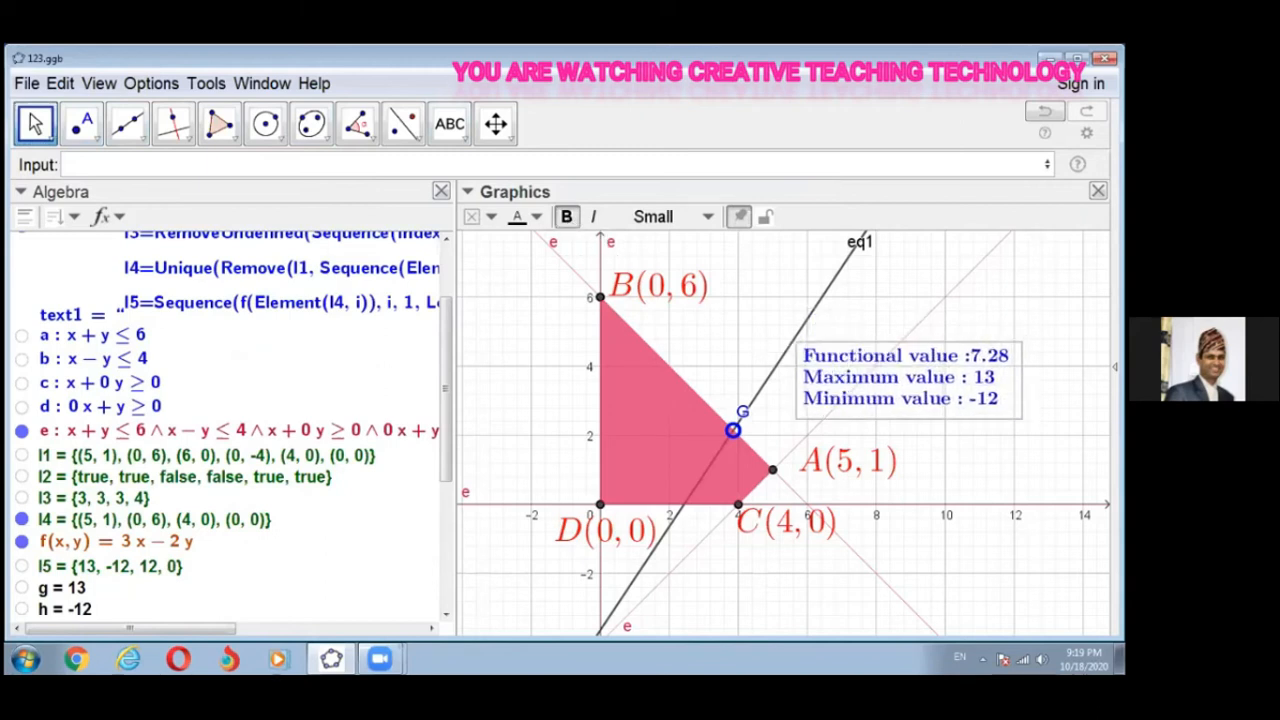
# Step: Move point G, together with its objective line, close to the edge between B and D at about (0.2, 3)
pyautogui.click(900, 530)
pyautogui.moveTo(730, 440); pyautogui.dragTo(732, 466)
pyautogui.moveTo(748, 512); pyautogui.dragTo(615, 470)
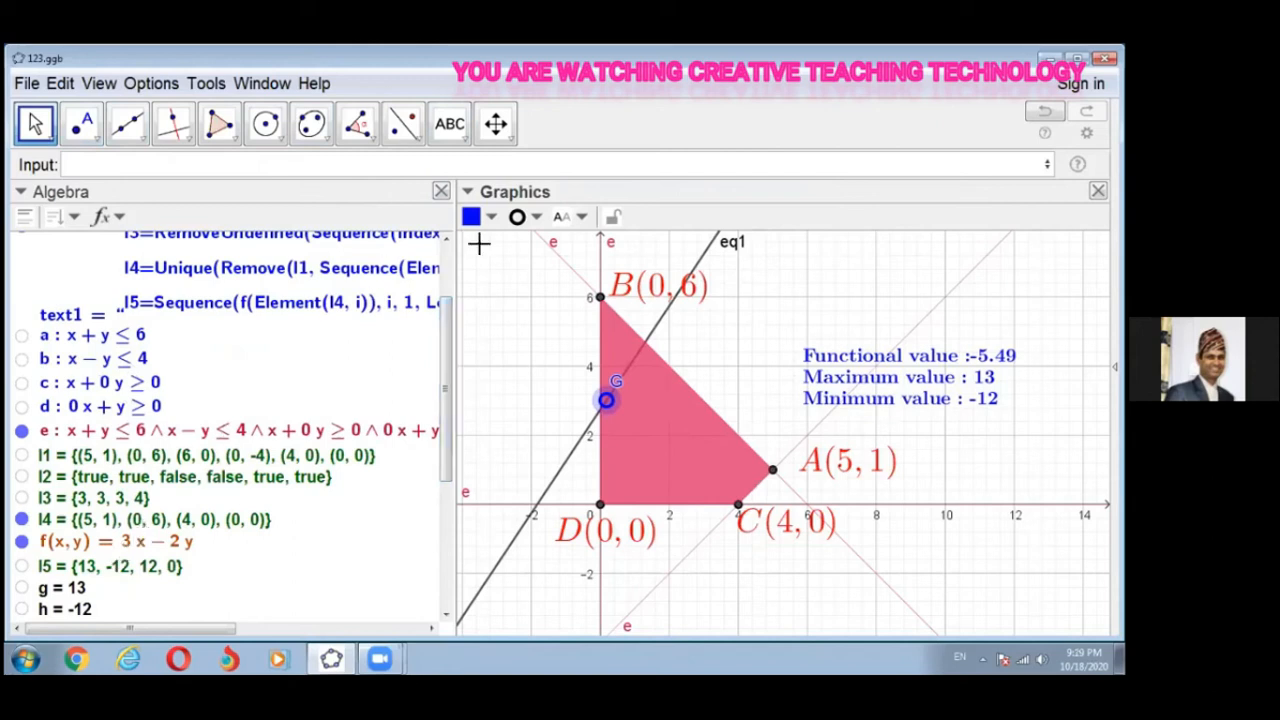
# Step: Widen the graphics area and insert an input box captioned "1st inequ :" linked to inequality a, above the values text
pyautogui.moveTo(456, 264); pyautogui.dragTo(201, 269)
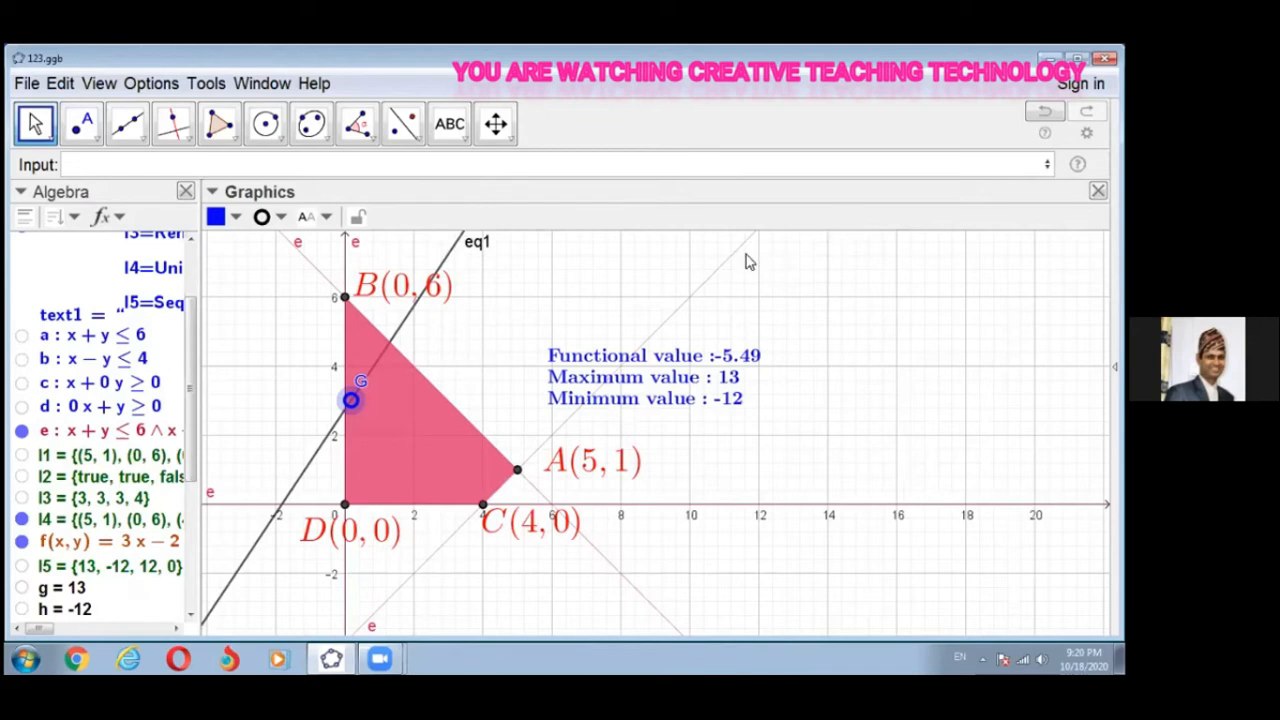
pyautogui.click(461, 137)
pyautogui.click(506, 358)
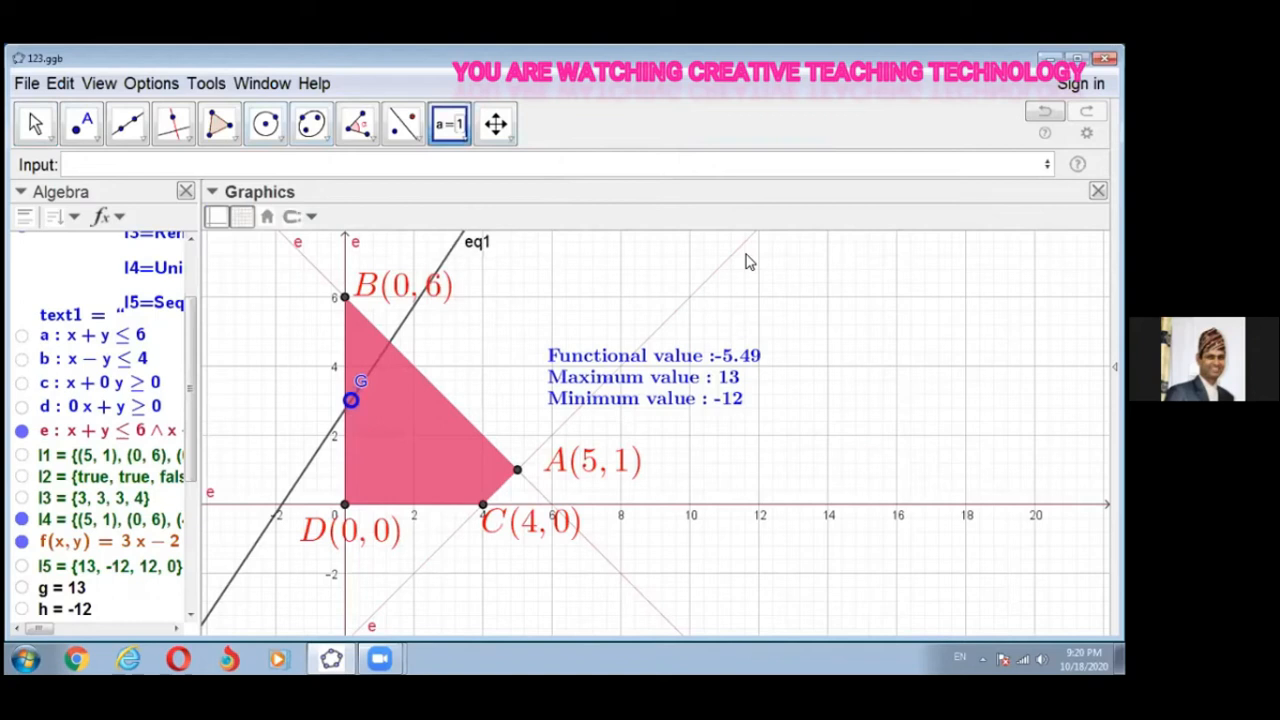
pyautogui.click(745, 262)
pyautogui.write('1st')
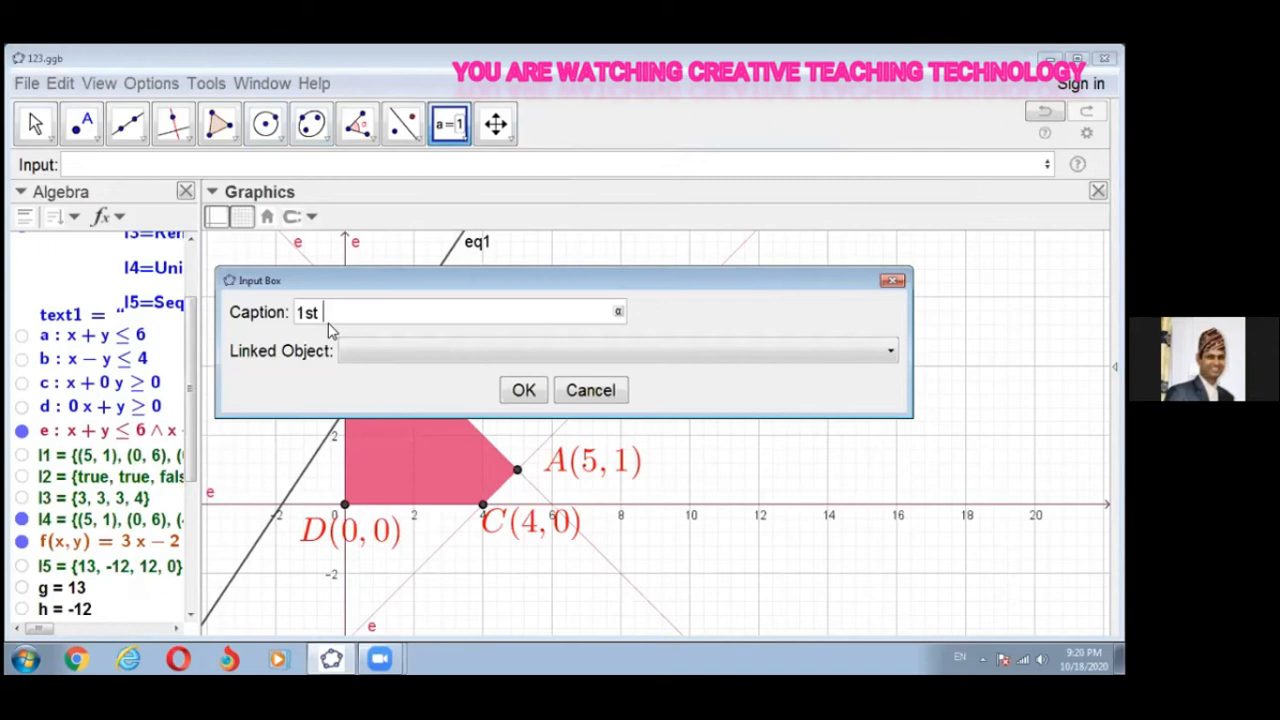
pyautogui.write(' ineu')
pyautogui.press('BackSpace')
pyautogui.write('qu :')
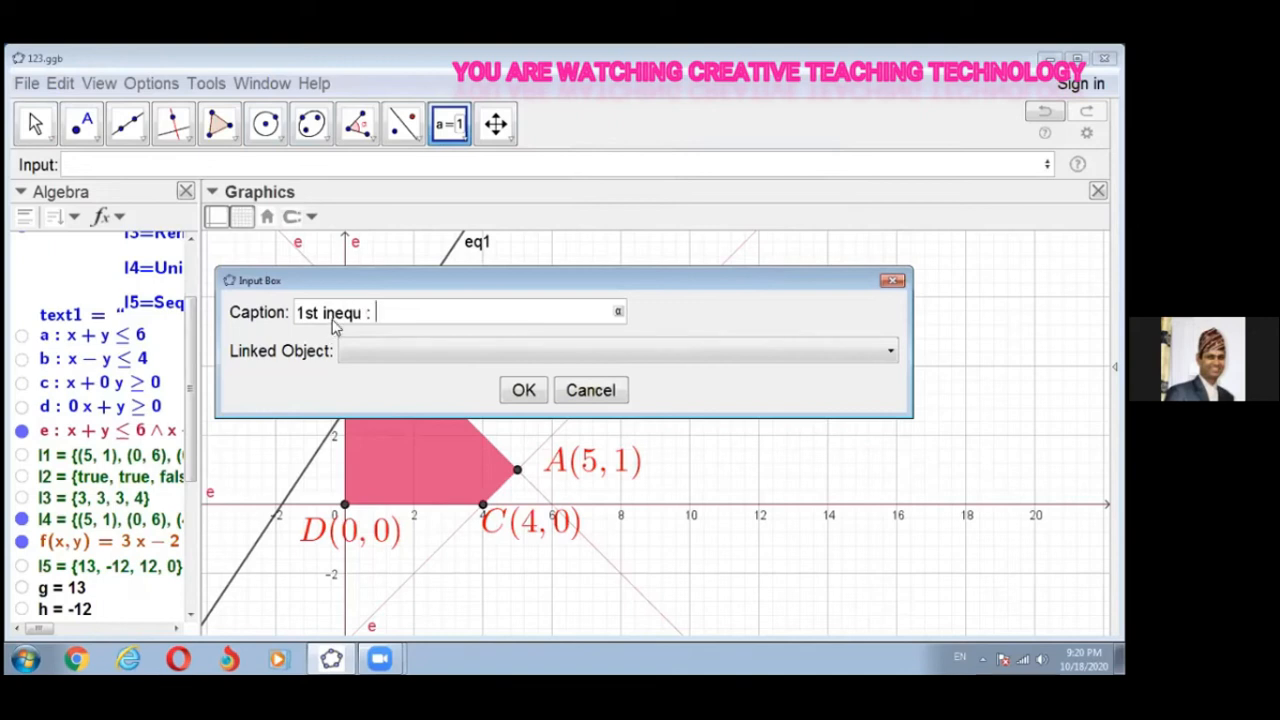
pyautogui.click(867, 355)
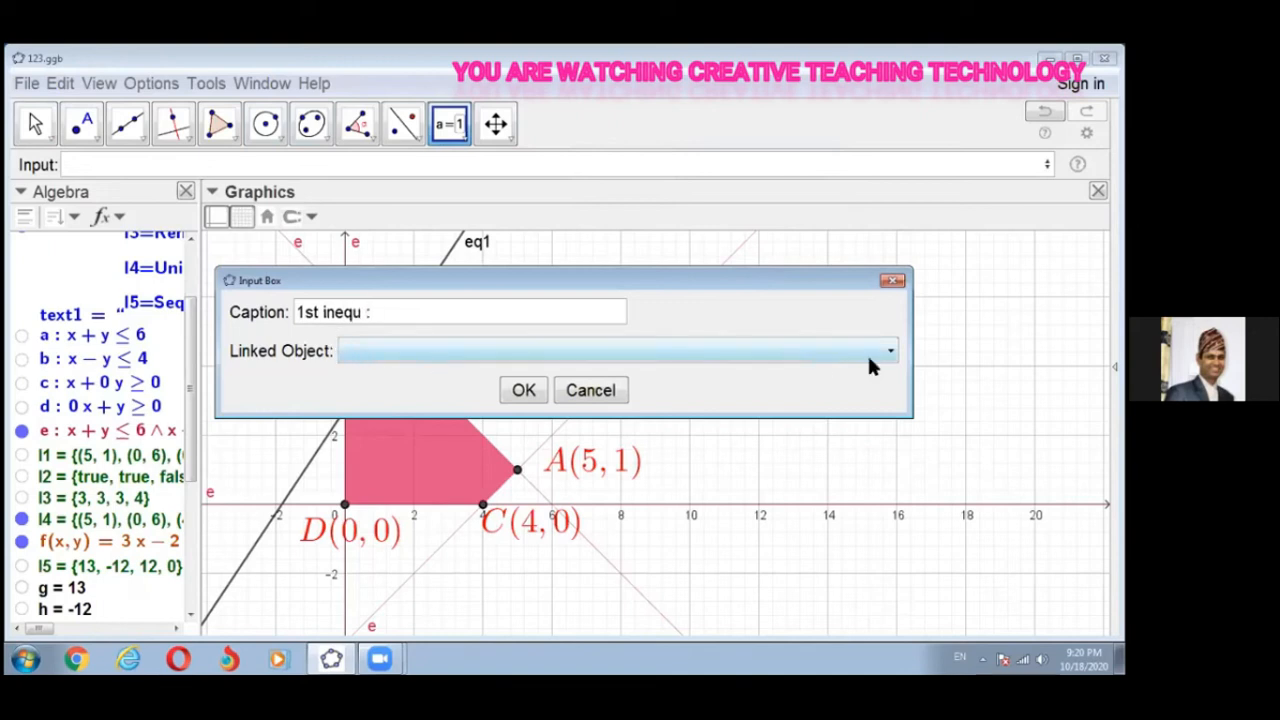
pyautogui.click(890, 355)
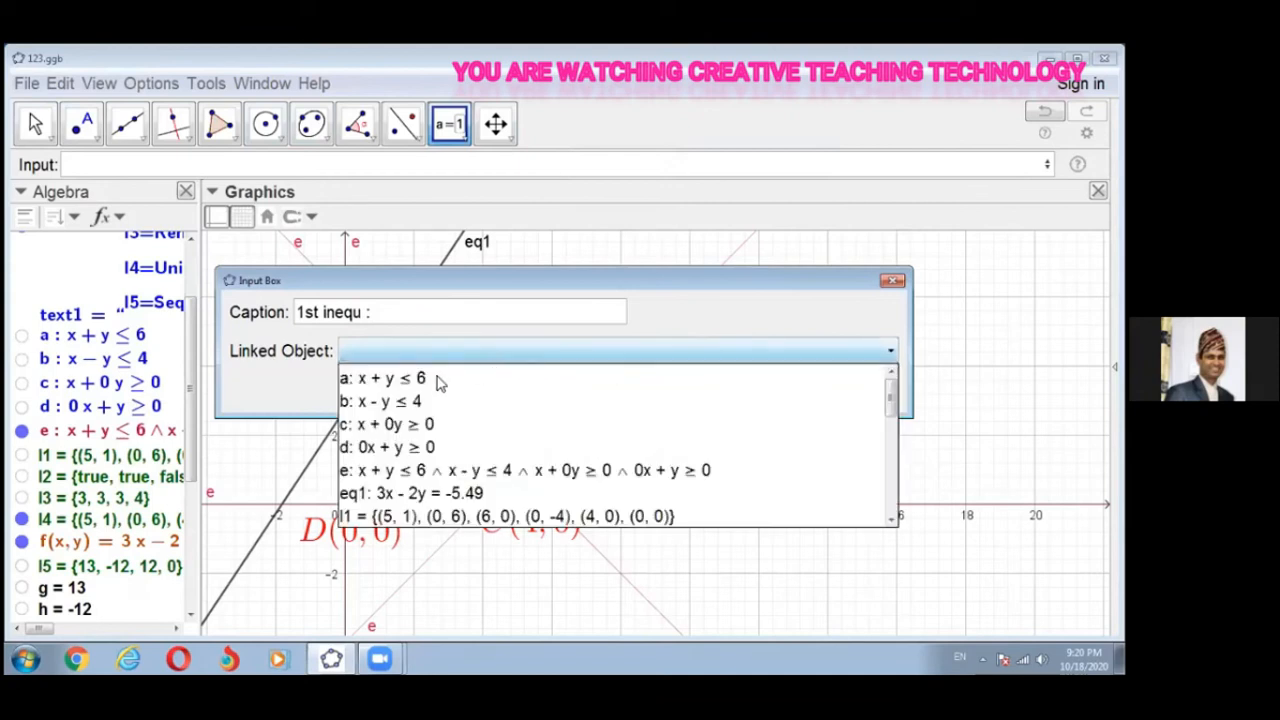
pyautogui.click(527, 389)
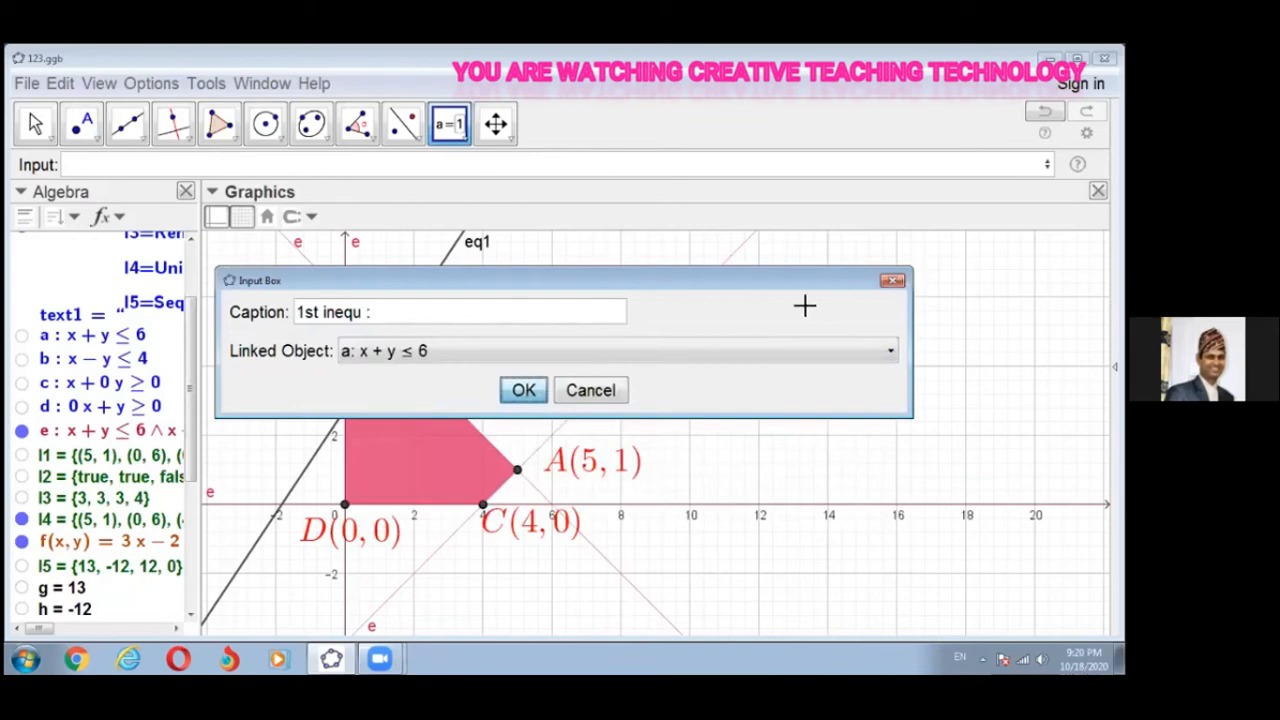
pyautogui.press('Return')
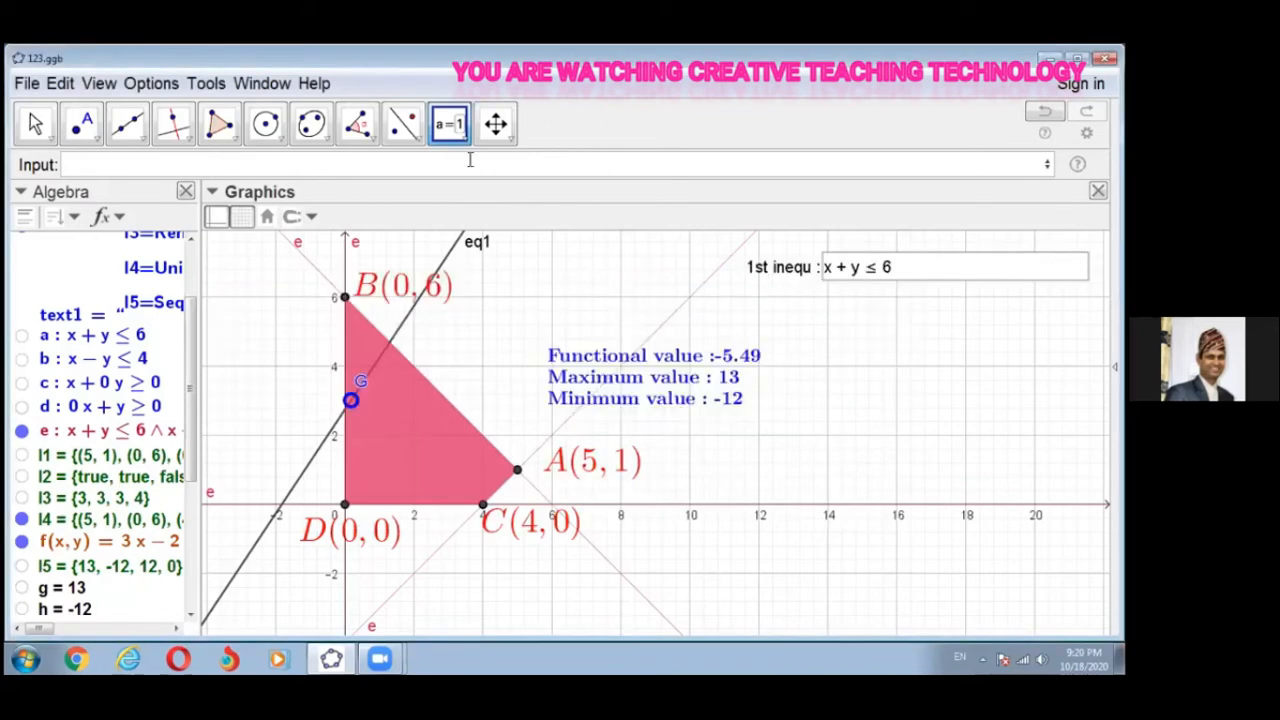
# Step: Insert an input box captioned "2nd Inequ :" linked to inequality b, x - y ≤ 4, below the first box
pyautogui.click(755, 320)
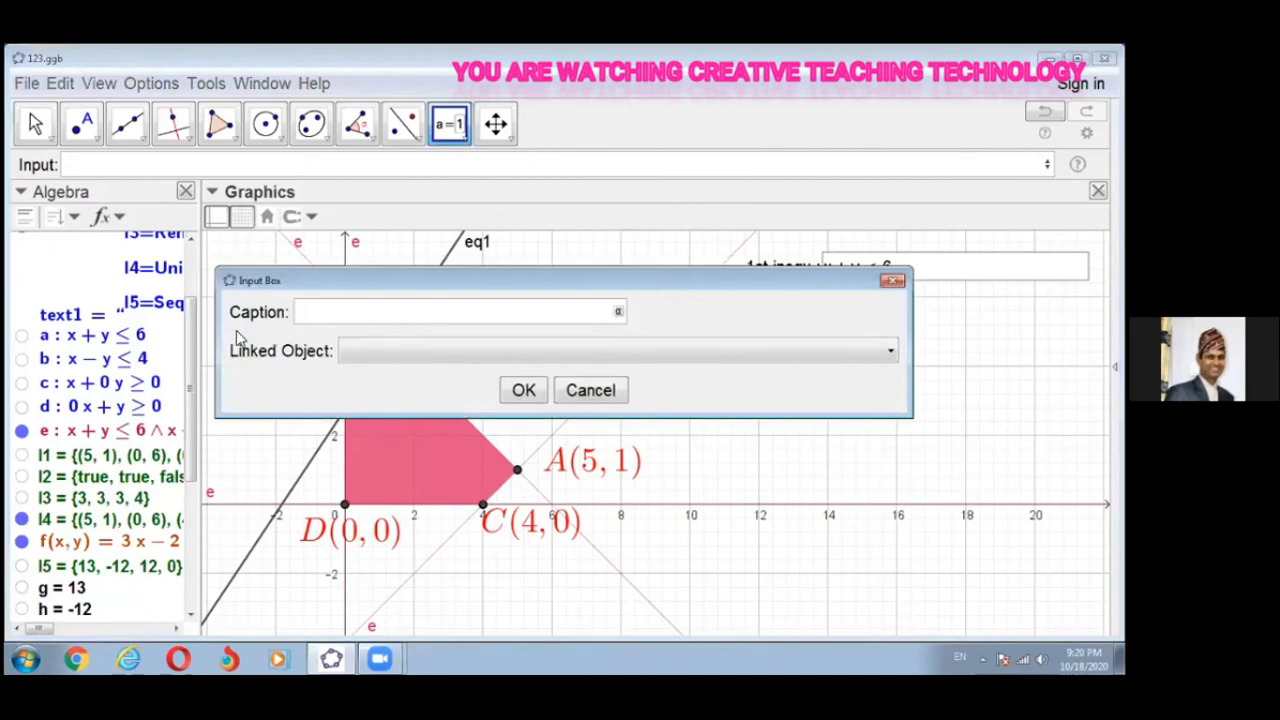
pyautogui.write('2nd Inequ :')
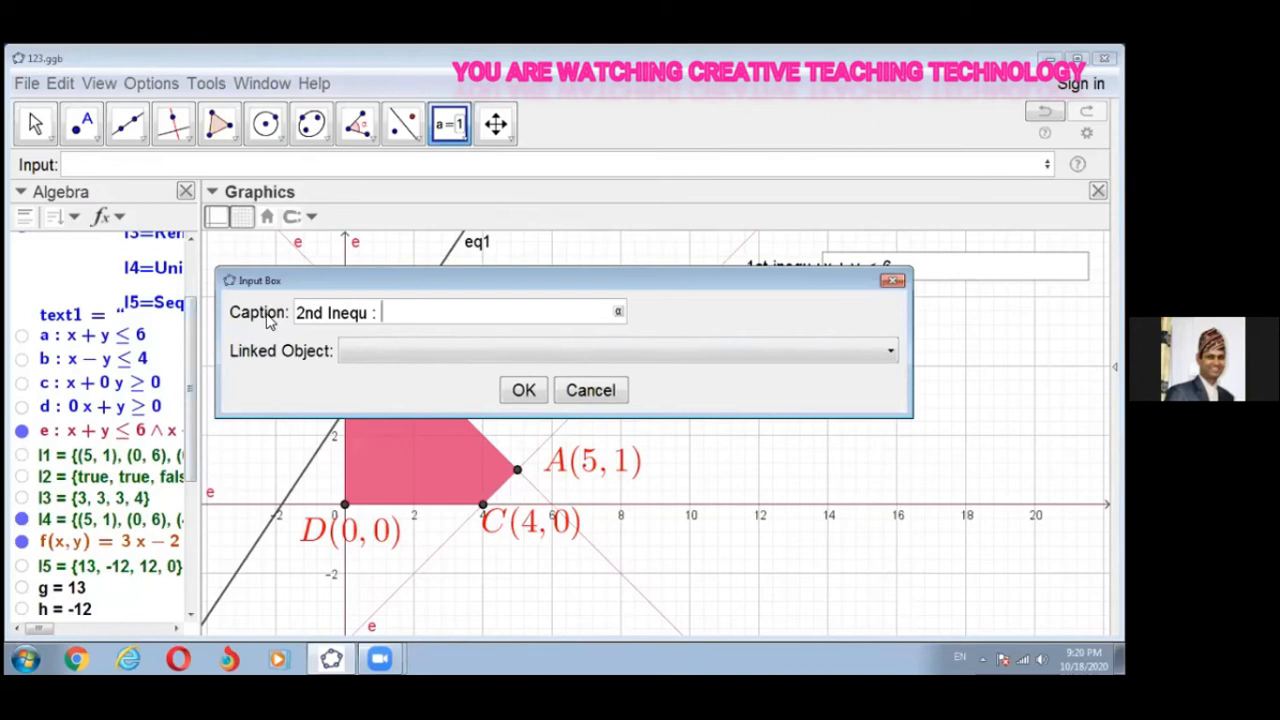
pyautogui.click(891, 353)
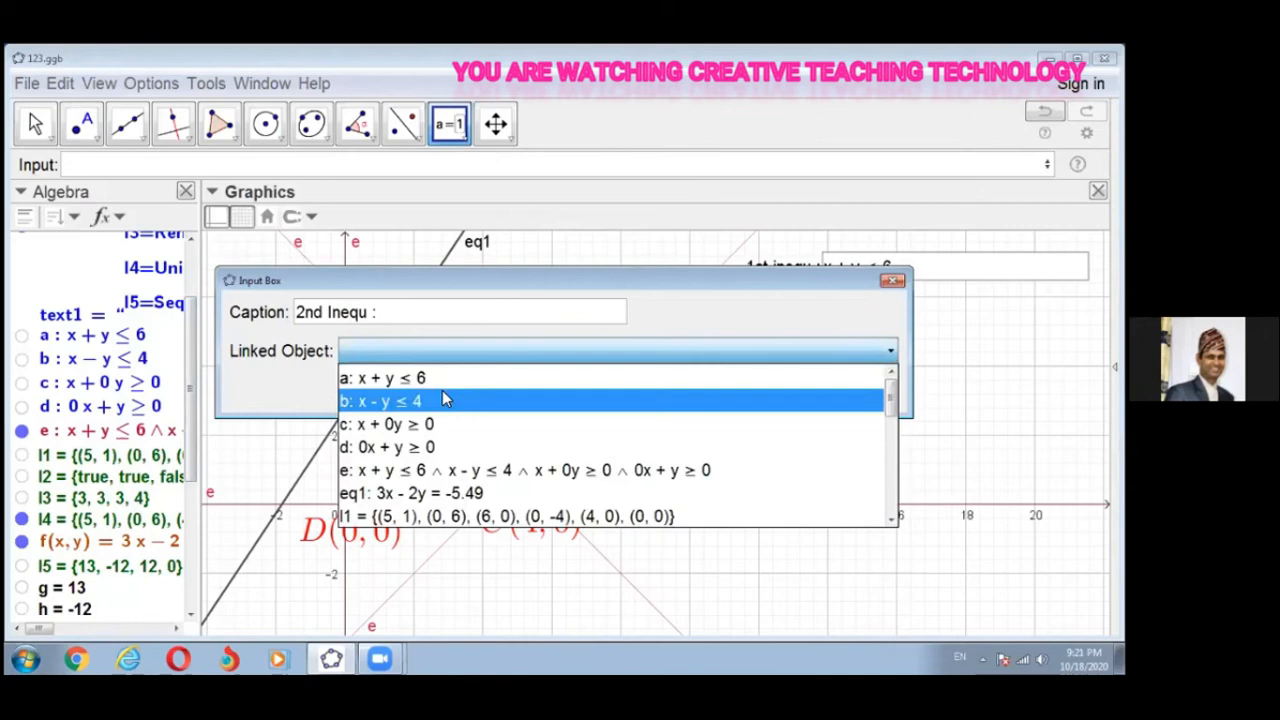
pyautogui.click(511, 397)
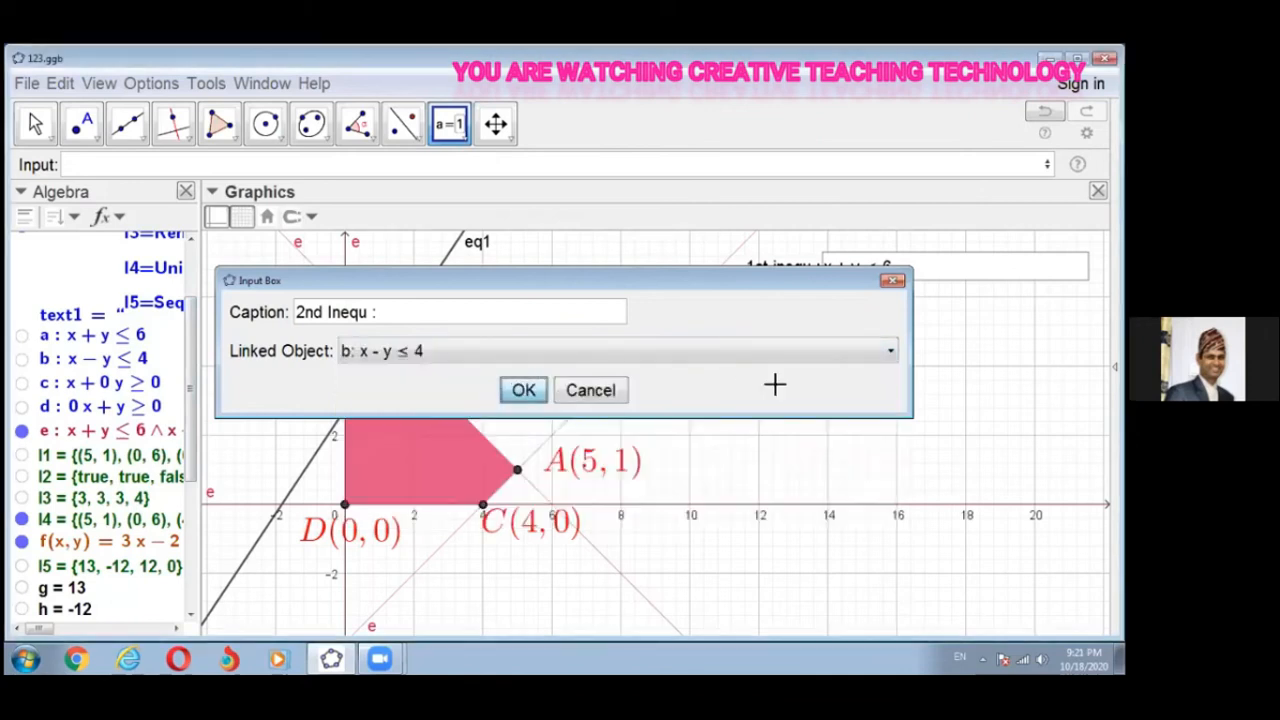
pyautogui.press('Return')
# Step: Insert an input box captioned "3rd Inequ :" linked to inequality c, x + 0y ≥ 0, below the second box
pyautogui.click(790, 374)
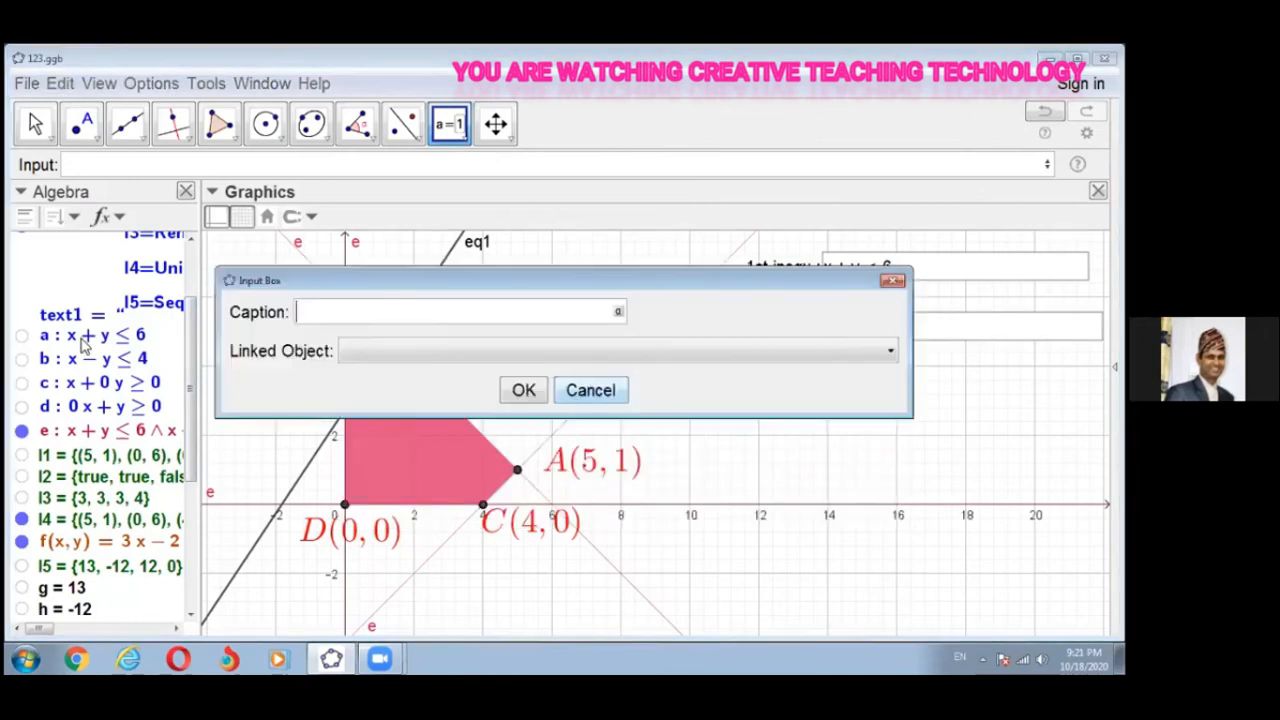
pyautogui.write('3rd Inequ')
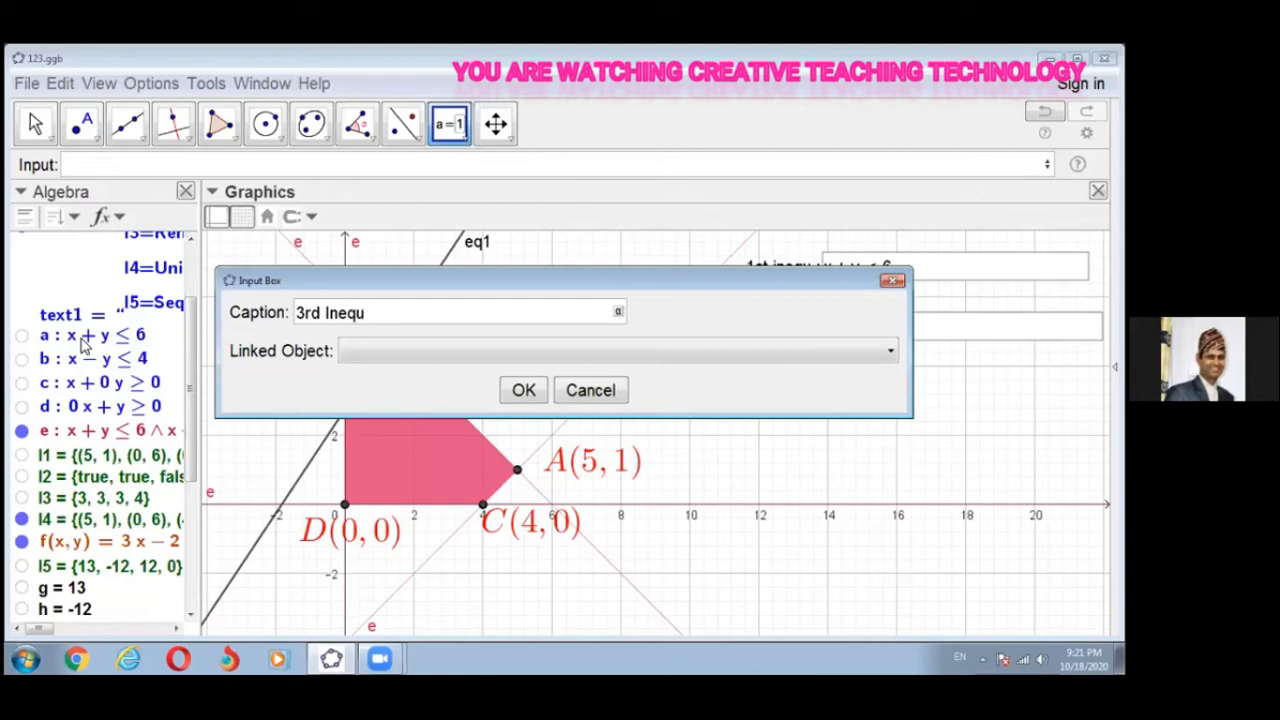
pyautogui.write(':')
pyautogui.click(890, 354)
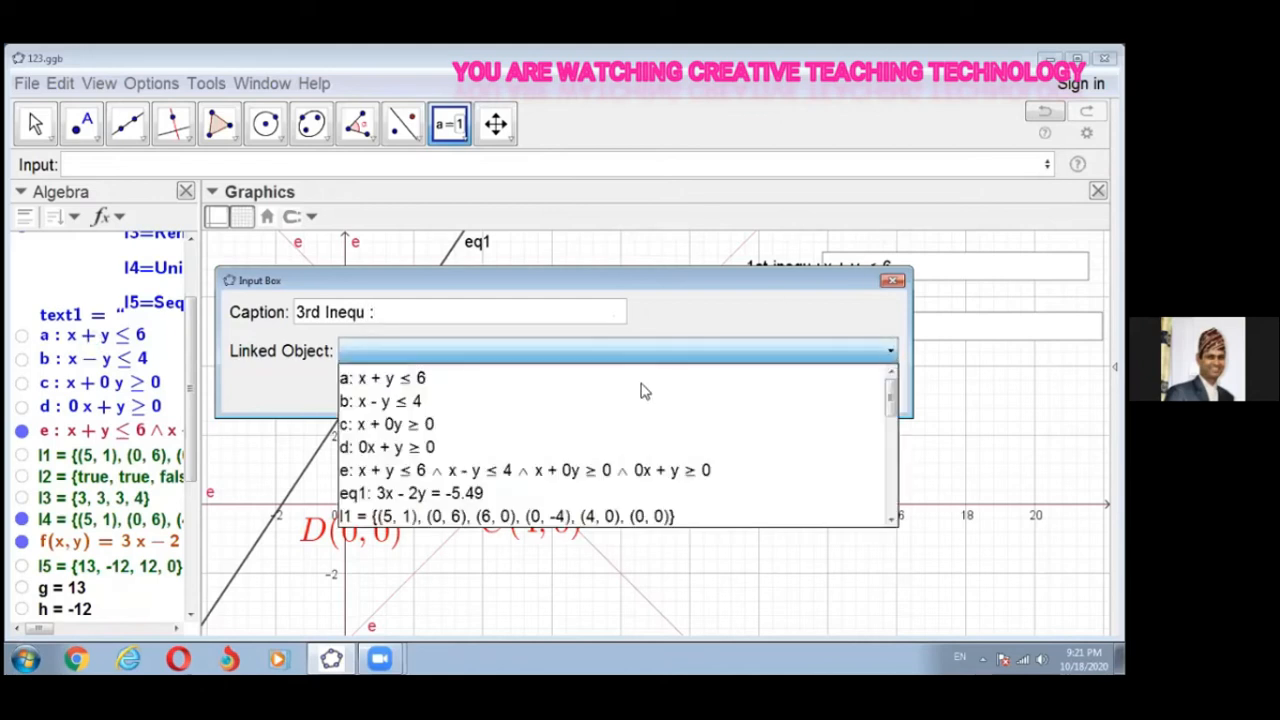
pyautogui.click(383, 425)
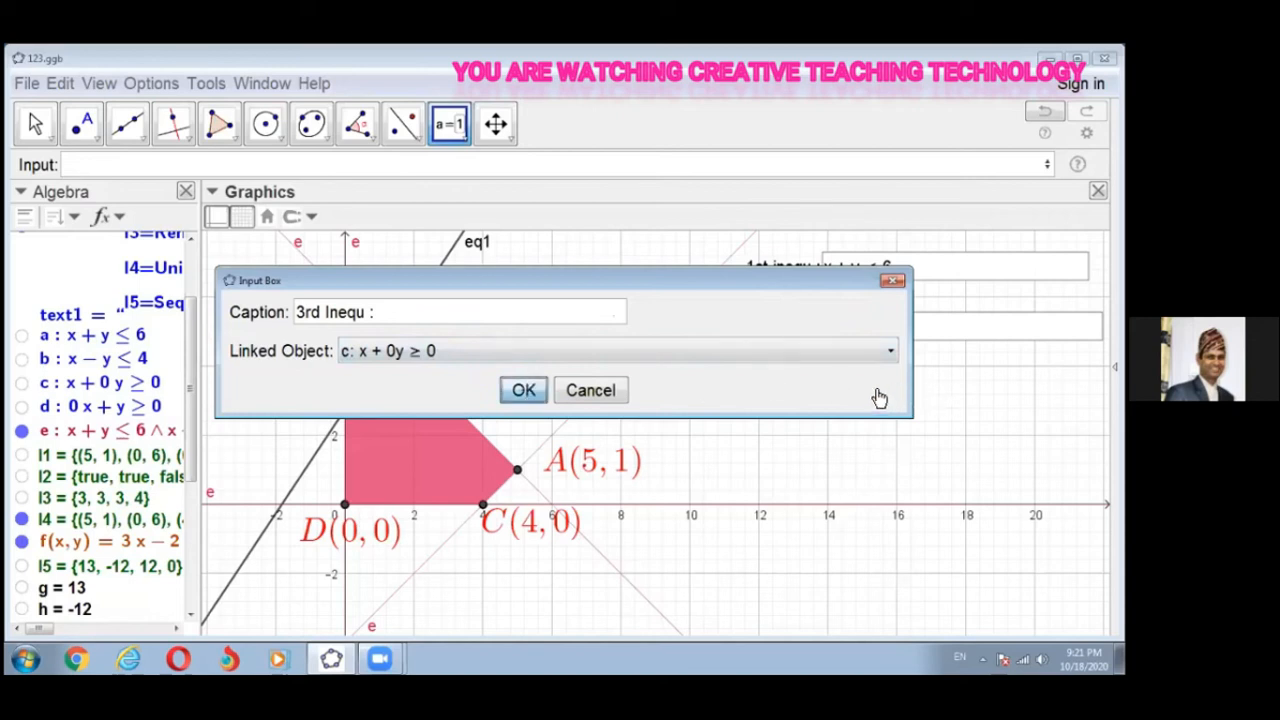
pyautogui.press('Return')
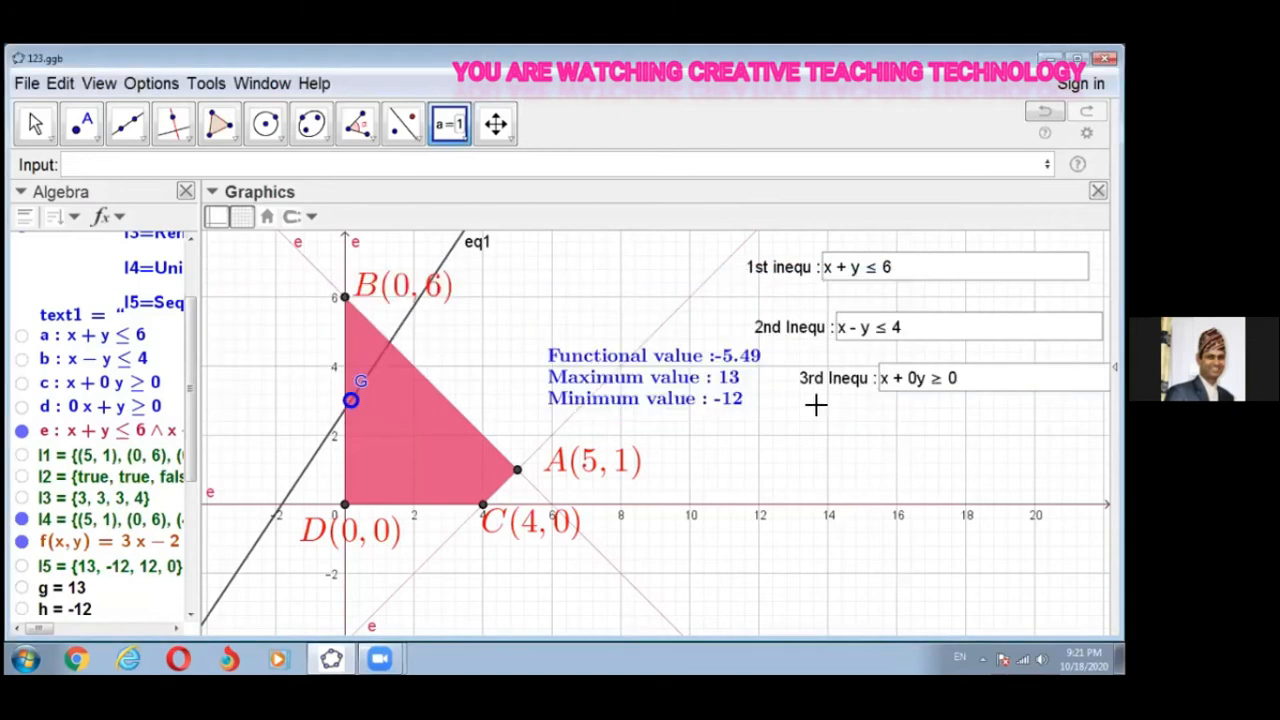
# Step: Insert an input box captioned "4th Inequ:" linked to inequality d, 0x + y ≥ 0, below the third box
pyautogui.click(688, 392)
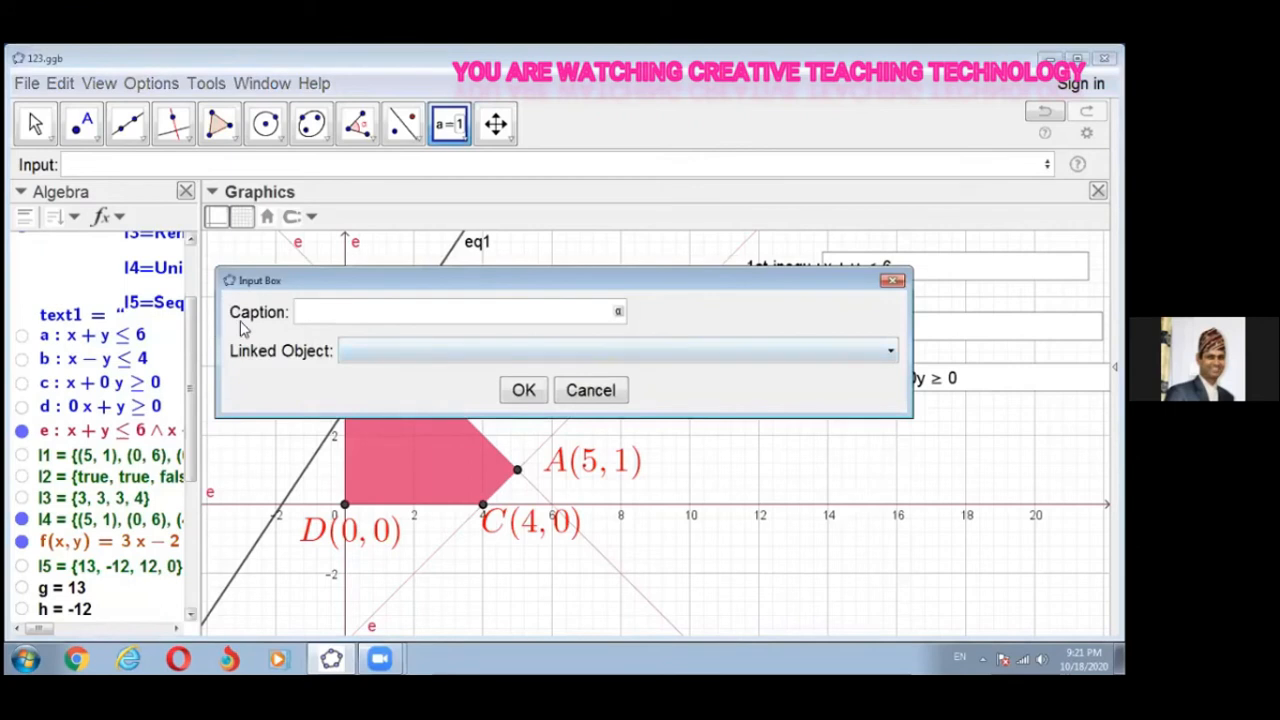
pyautogui.write('4th')
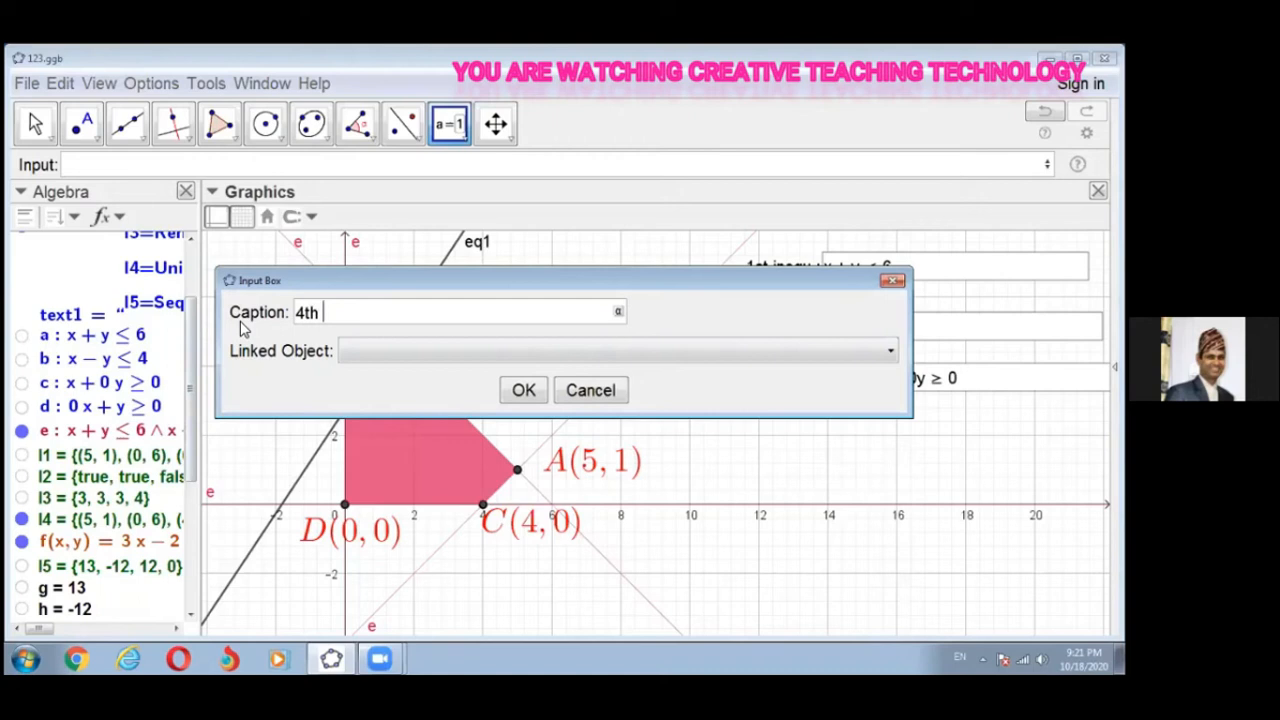
pyautogui.write(' Inequ:')
pyautogui.click(890, 351)
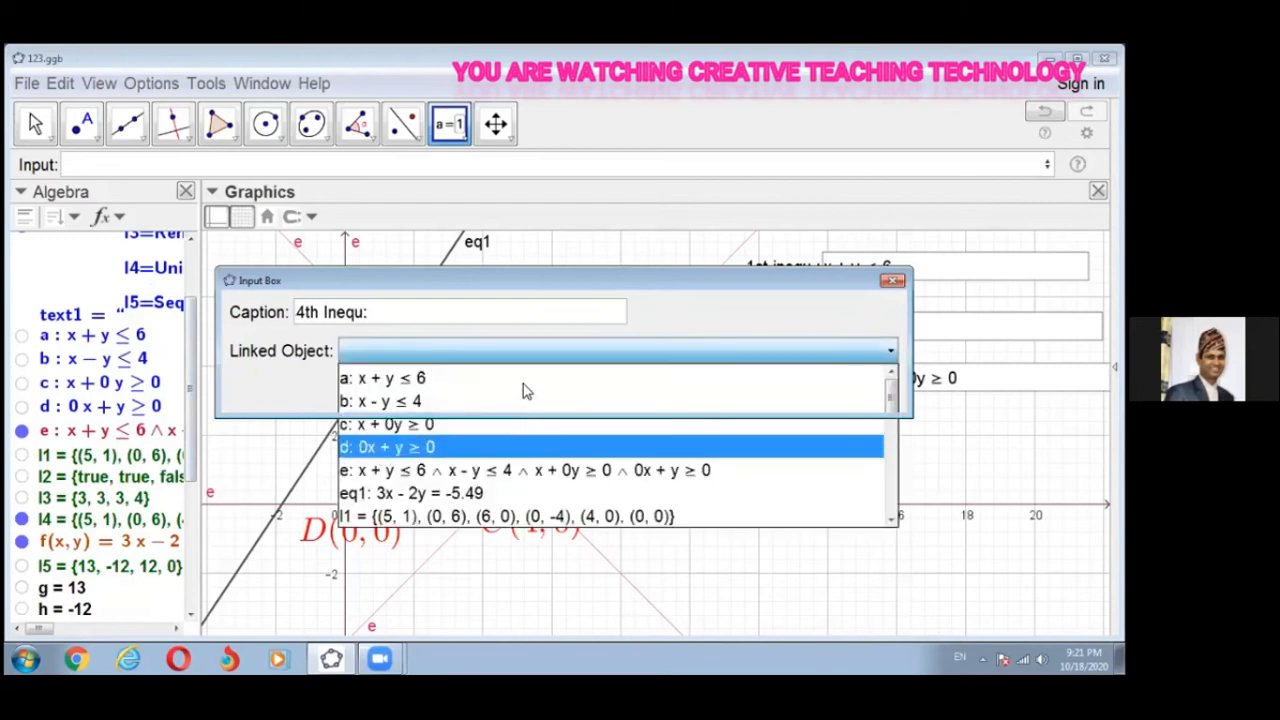
pyautogui.click(480, 447)
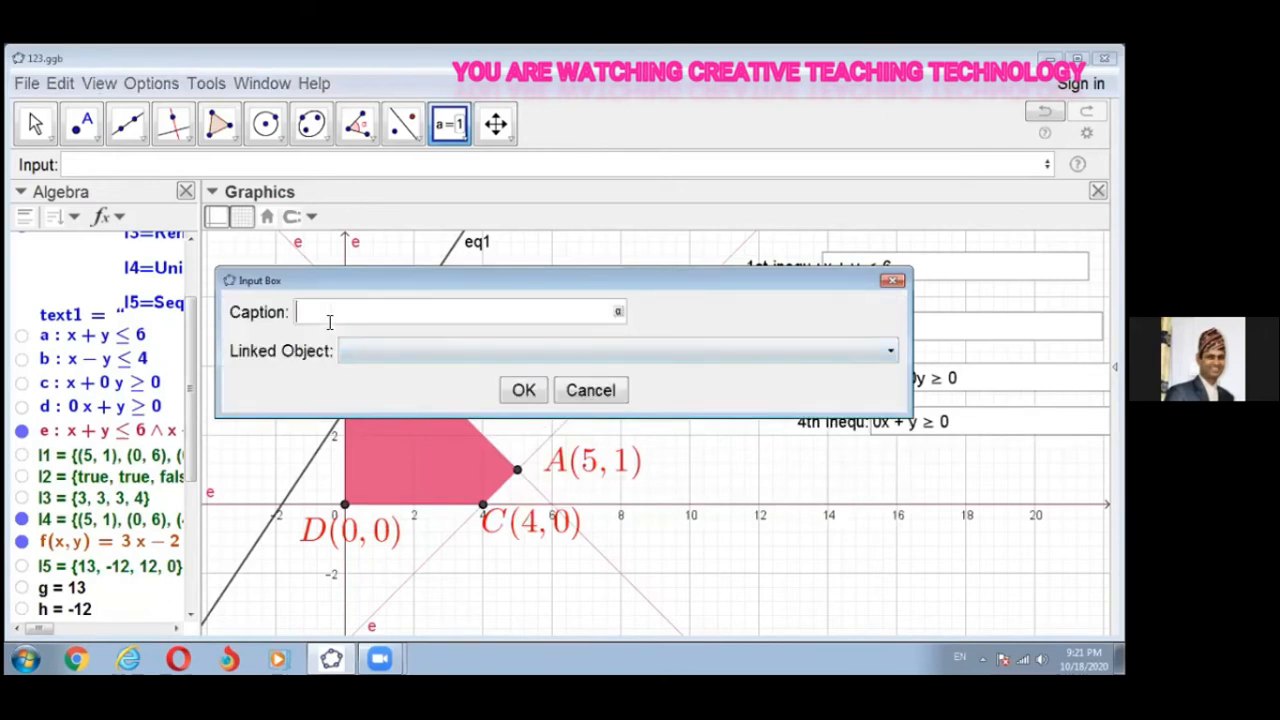
# Step: Insert an input box captioned "Objective Function :" linked to f(x, y) = 3x - 2y below the four inequality boxes
pyautogui.write('Objective Function')
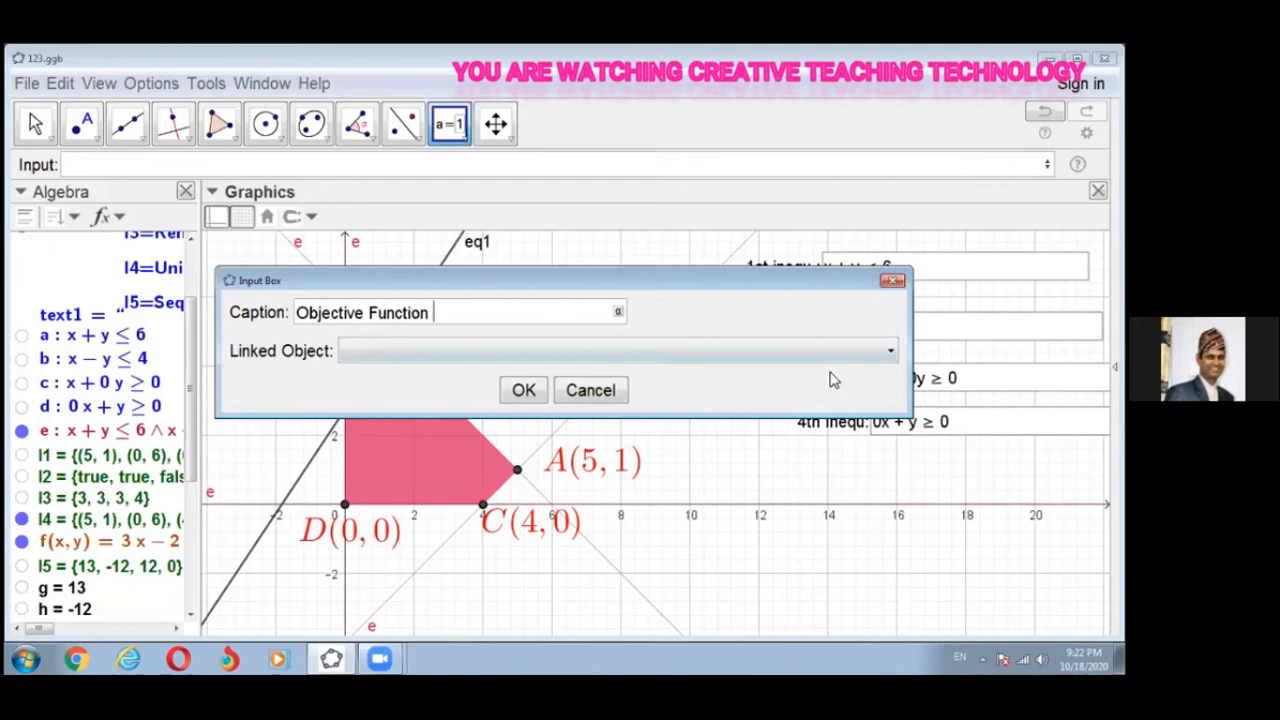
pyautogui.click(889, 355)
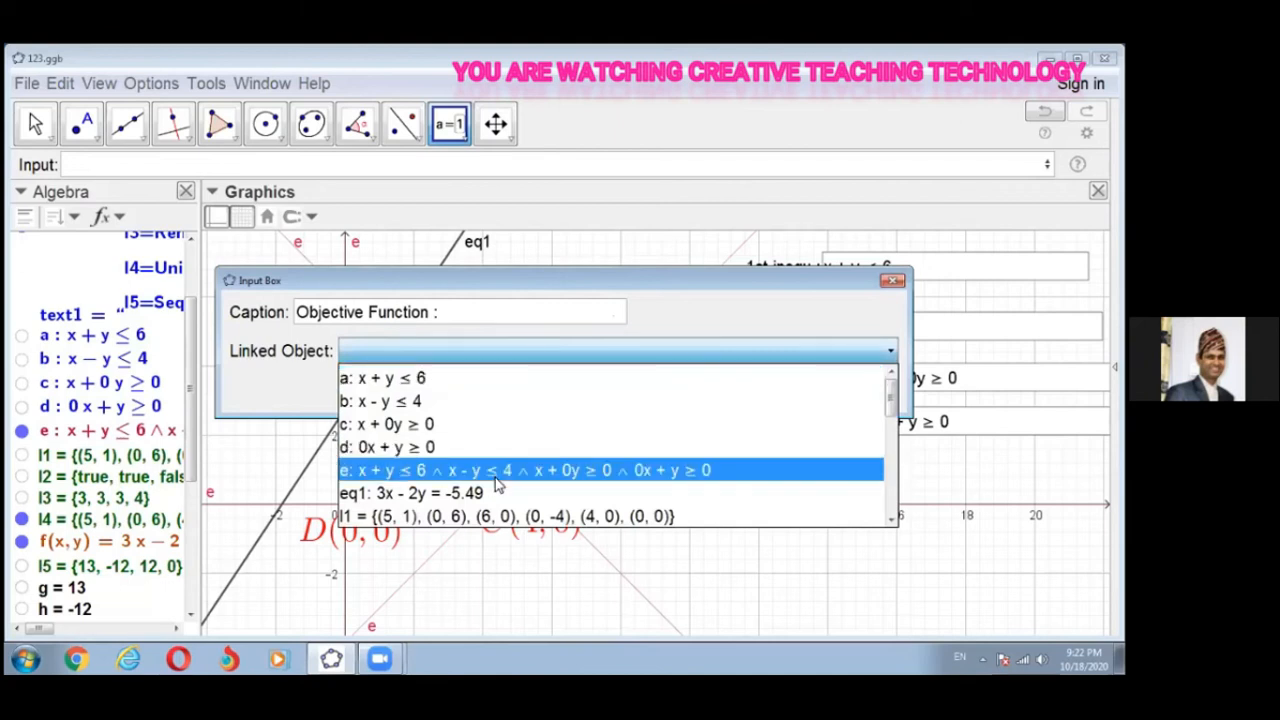
pyautogui.click(381, 360)
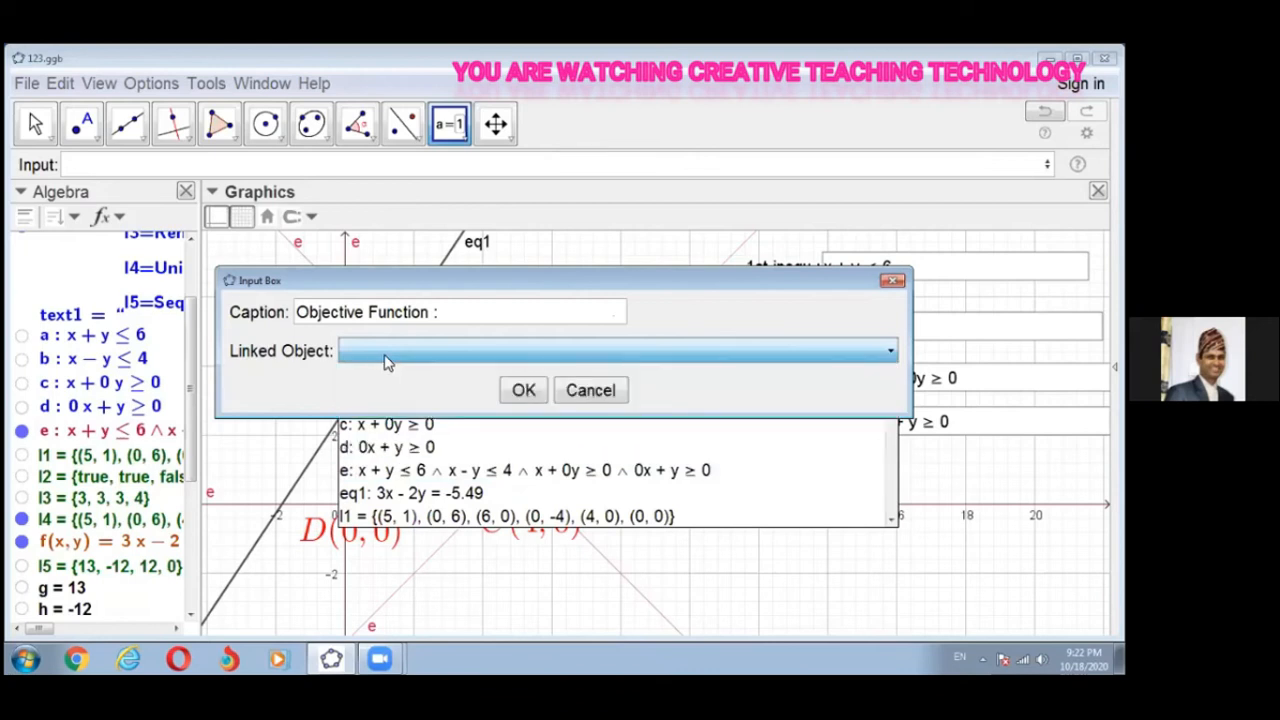
pyautogui.click(387, 362)
pyautogui.press('f')
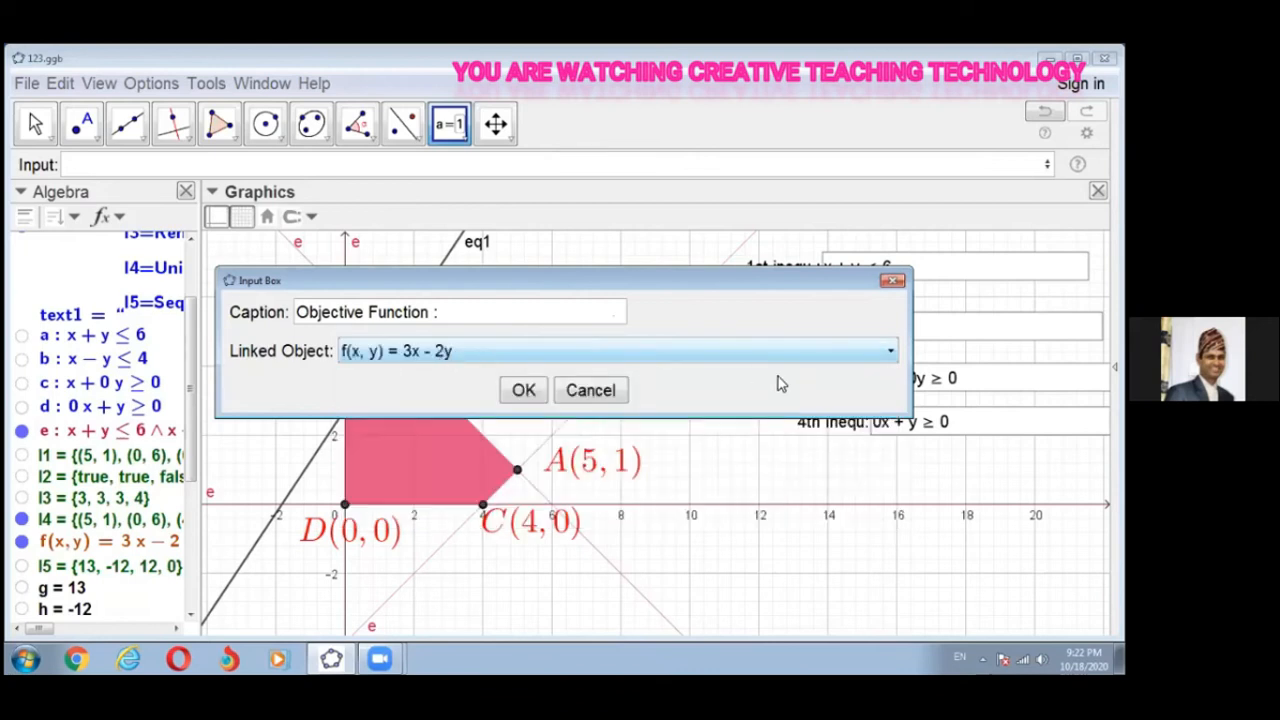
pyautogui.click(528, 395)
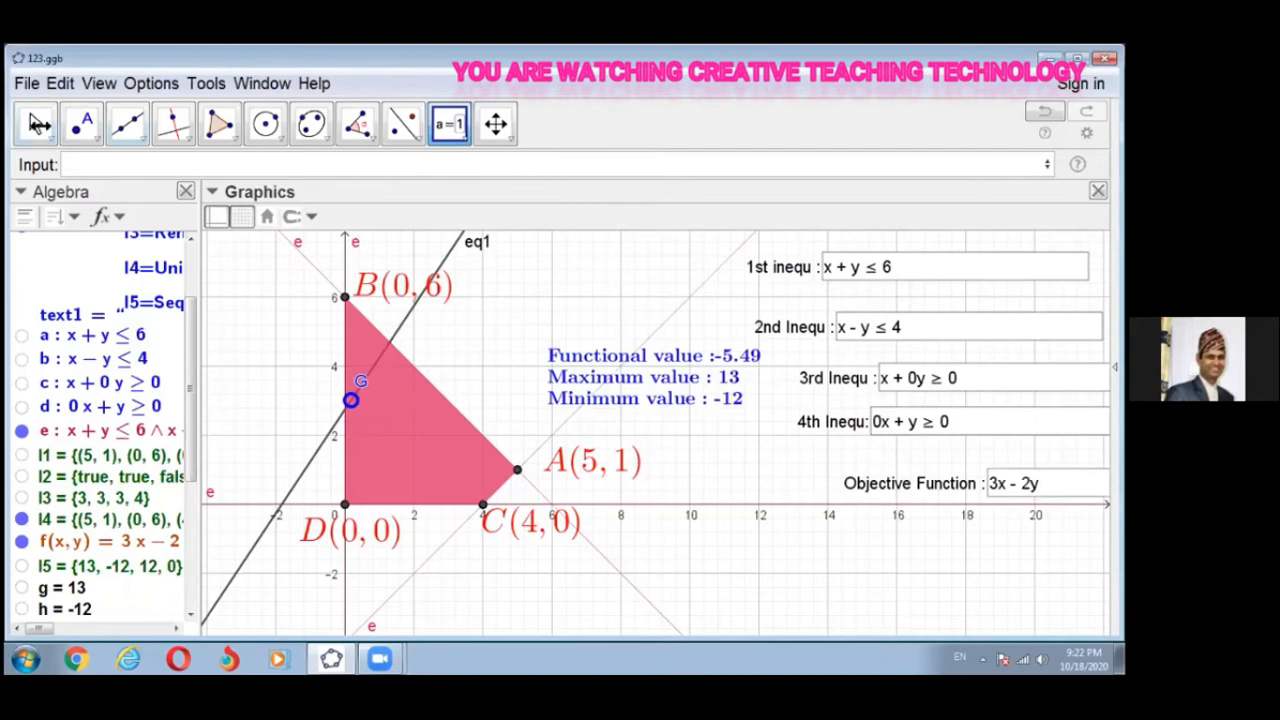
pyautogui.press('Escape')
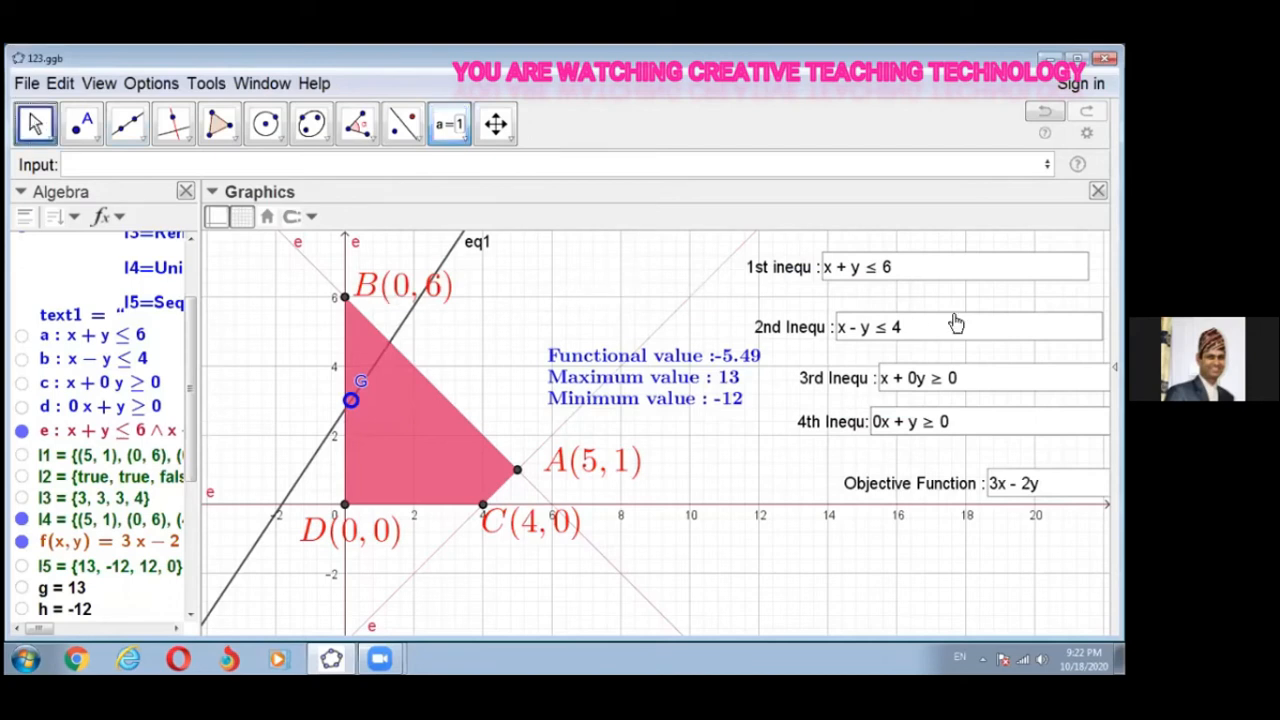
# Step: Change the first inequality to x + y ≤ 5 through its input box
pyautogui.click(902, 266)
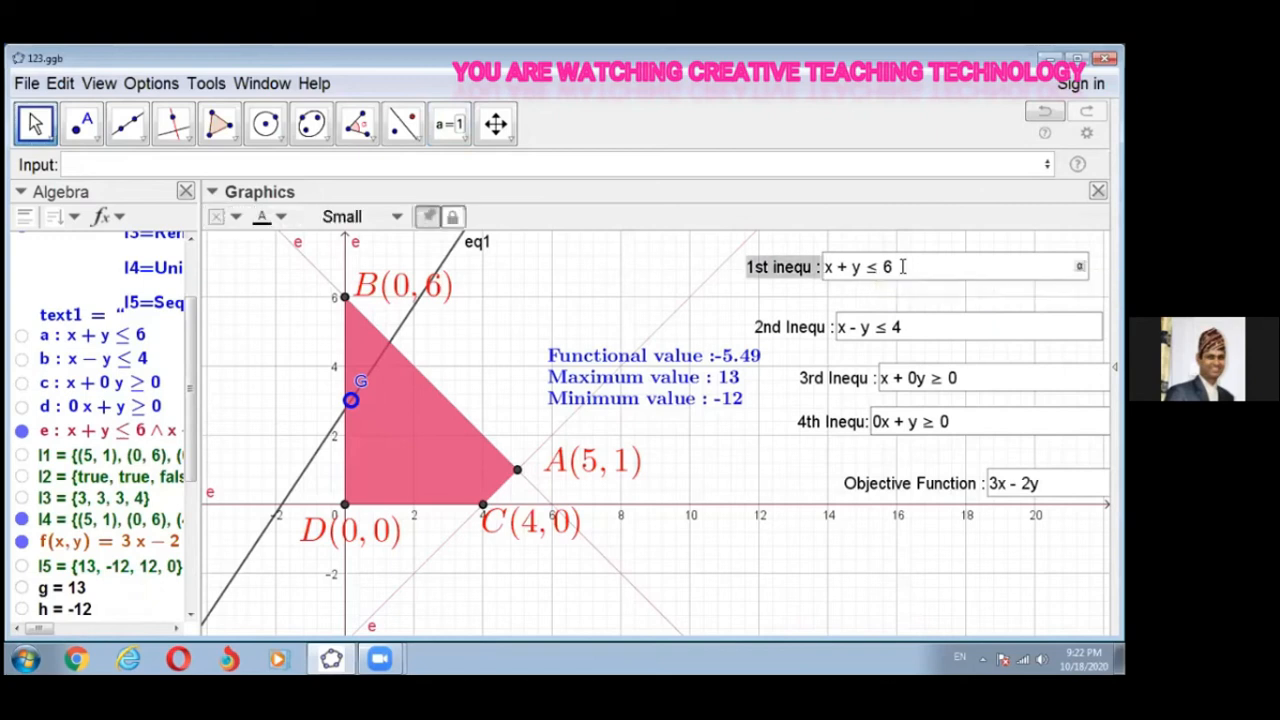
pyautogui.press('BackSpace')
pyautogui.write('5')
pyautogui.press('Return')
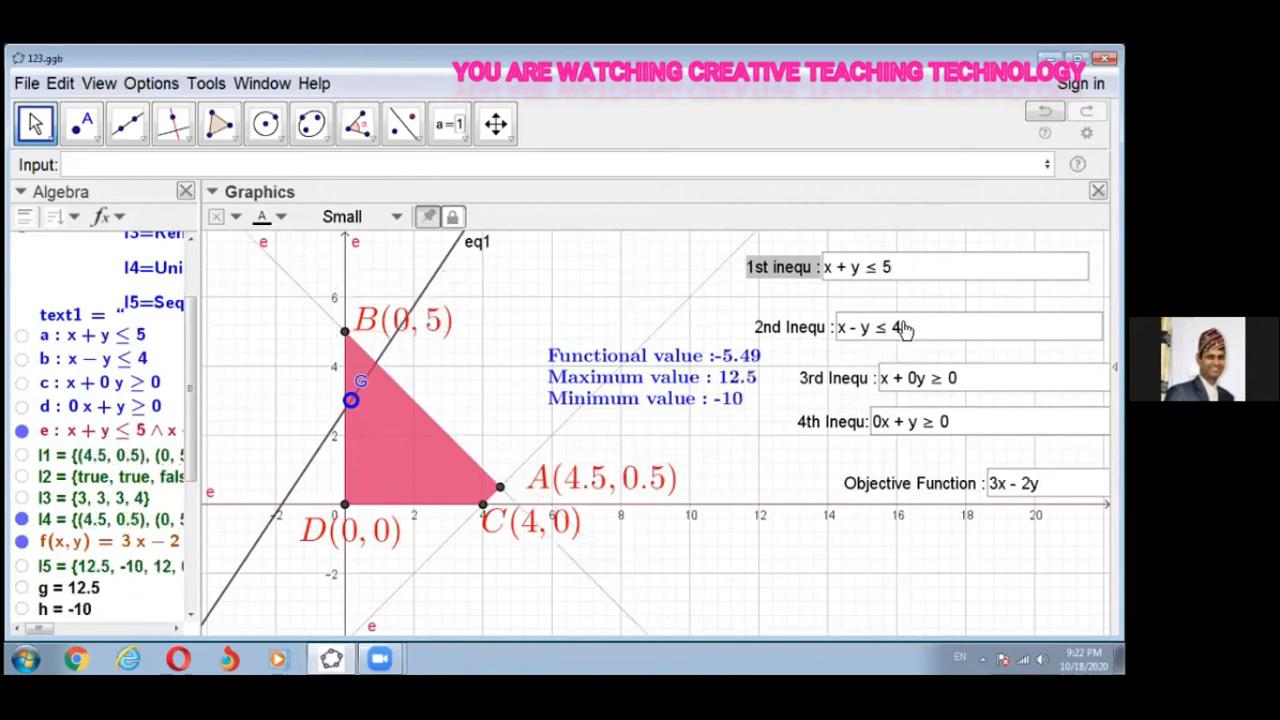
# Step: Change the second inequality to x - y ≥ 4 through its input box
pyautogui.click(904, 327)
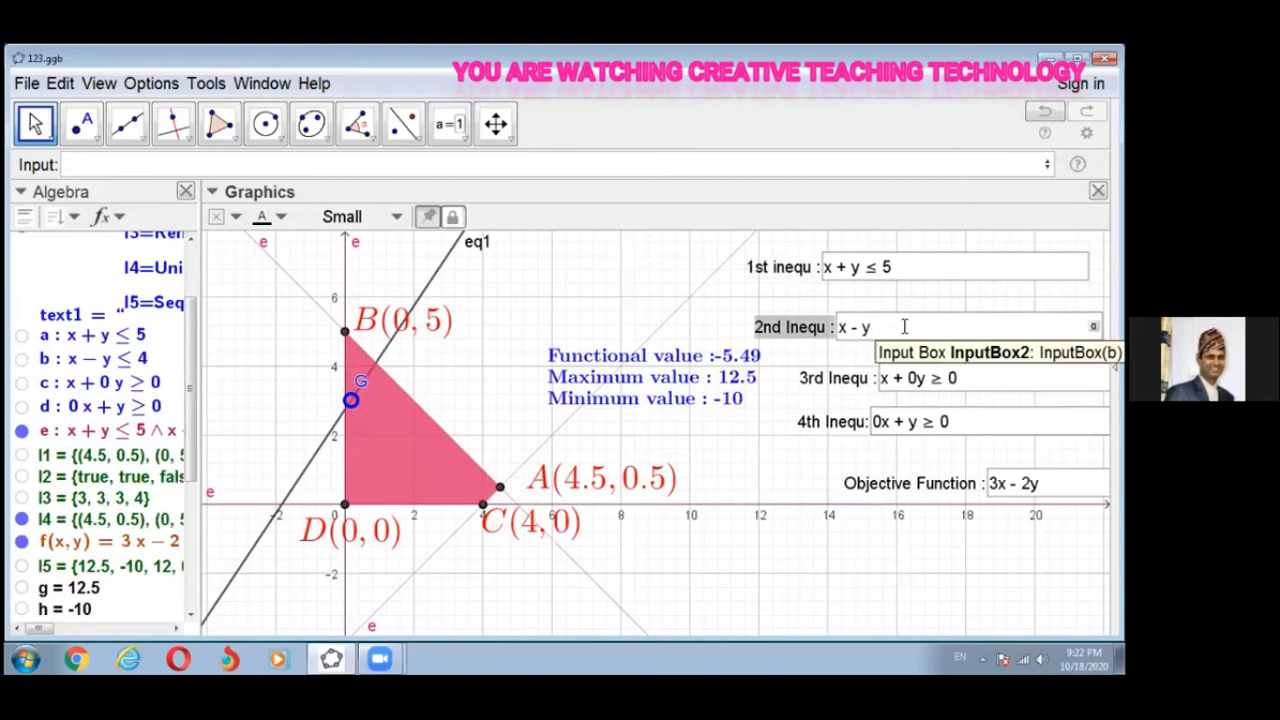
pyautogui.write('≥')
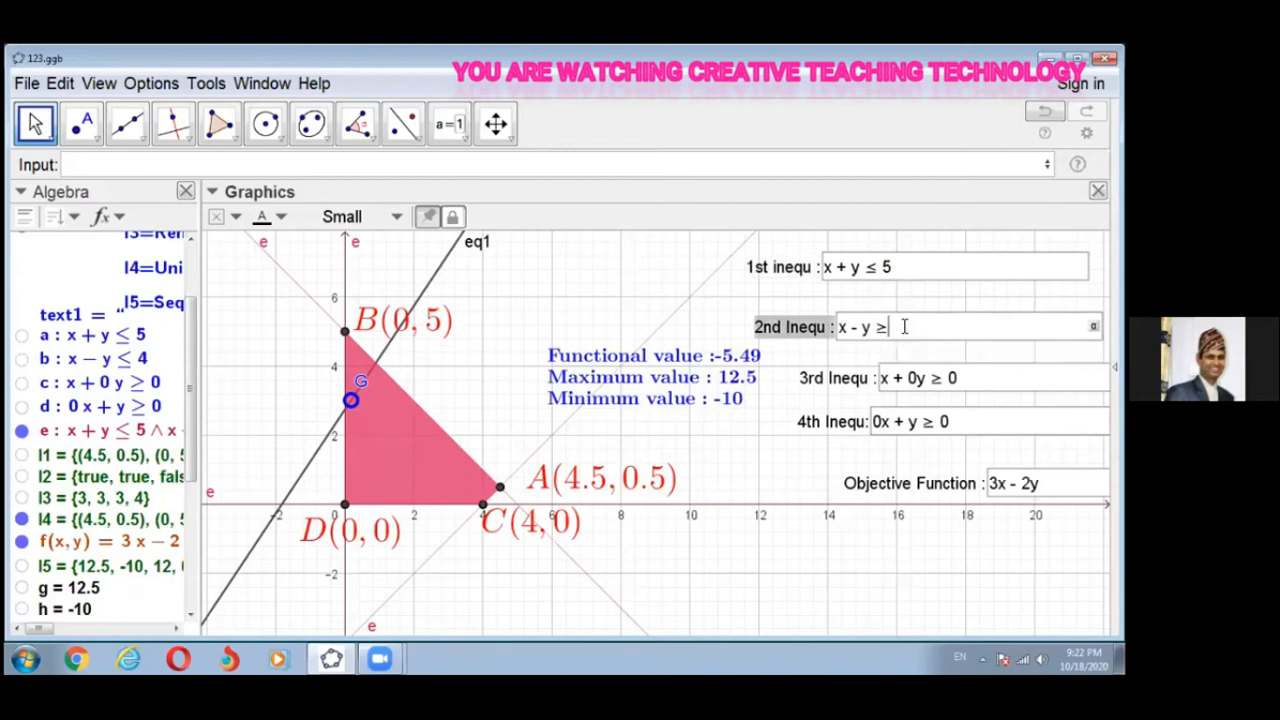
pyautogui.write('4')
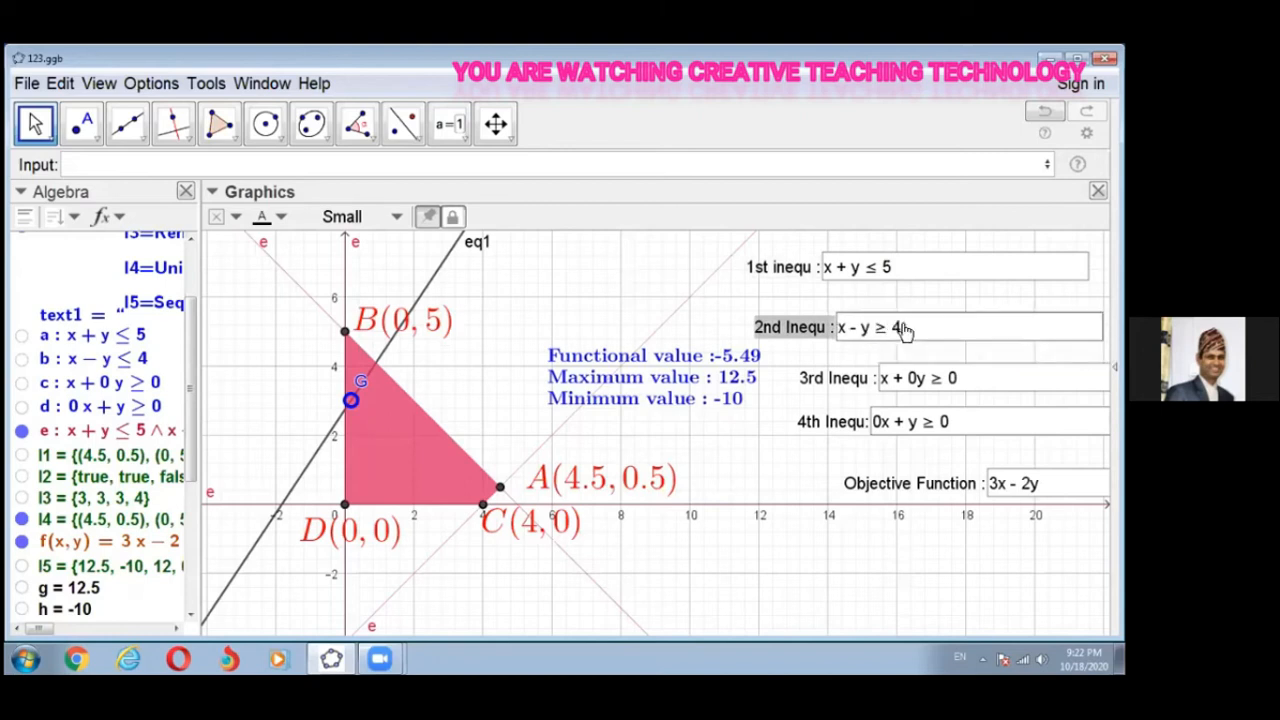
pyautogui.press('Return')
# Step: Set the second inequality to x - y ≤ 6 in its input box and go on to the third inequality's box
pyautogui.click(889, 327)
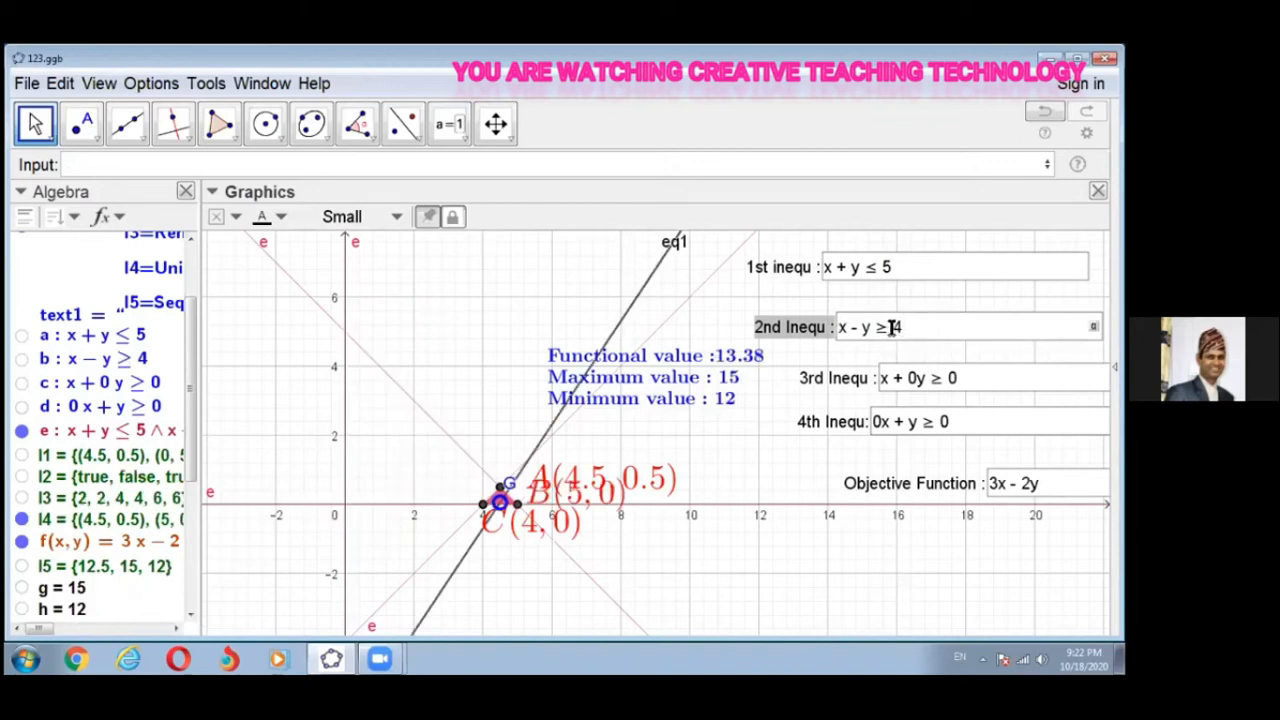
pyautogui.click(889, 327)
pyautogui.press('BackSpace')
pyautogui.write('<=')
pyautogui.press('Delete')
pyautogui.write('6')
pyautogui.press('Return')
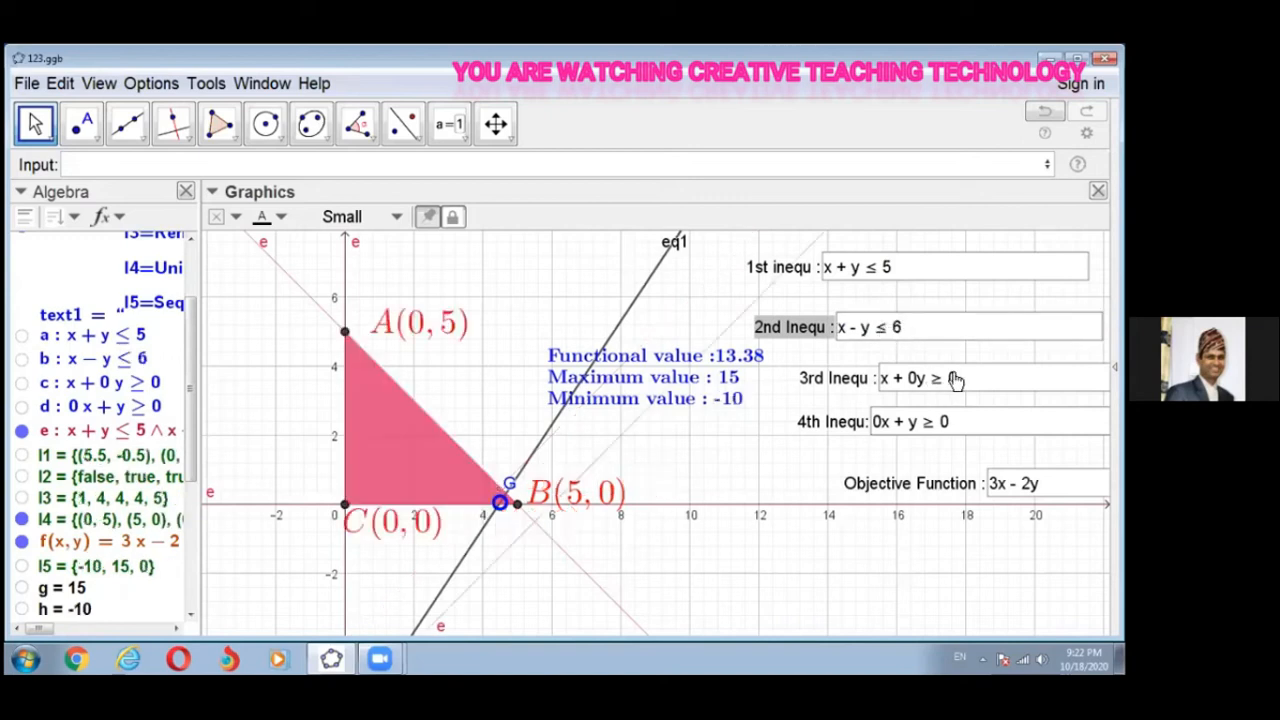
pyautogui.press('Tab')
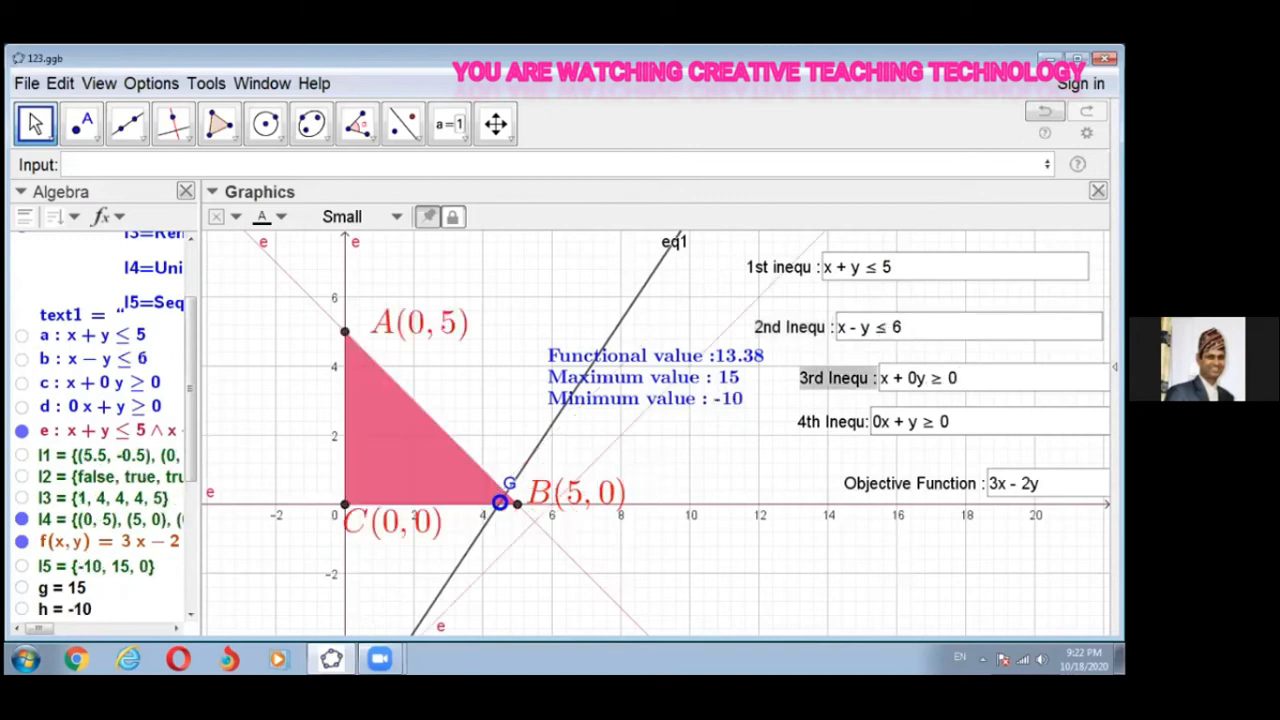
# Step: Set the third inequality to x + 0y ≥ 1 and the fourth to 0x + y ≥ 2 through their input boxes
pyautogui.press('BackSpace')
pyautogui.write('1')
pyautogui.press('Return')
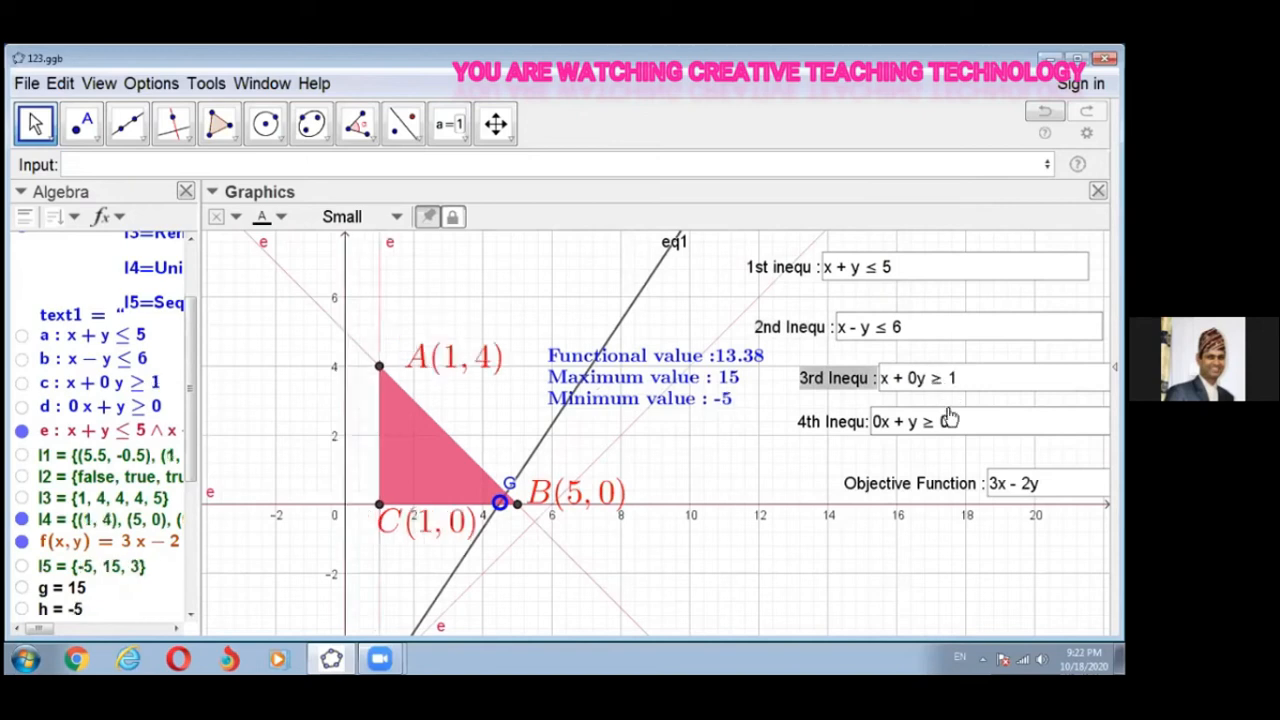
pyautogui.click(955, 421)
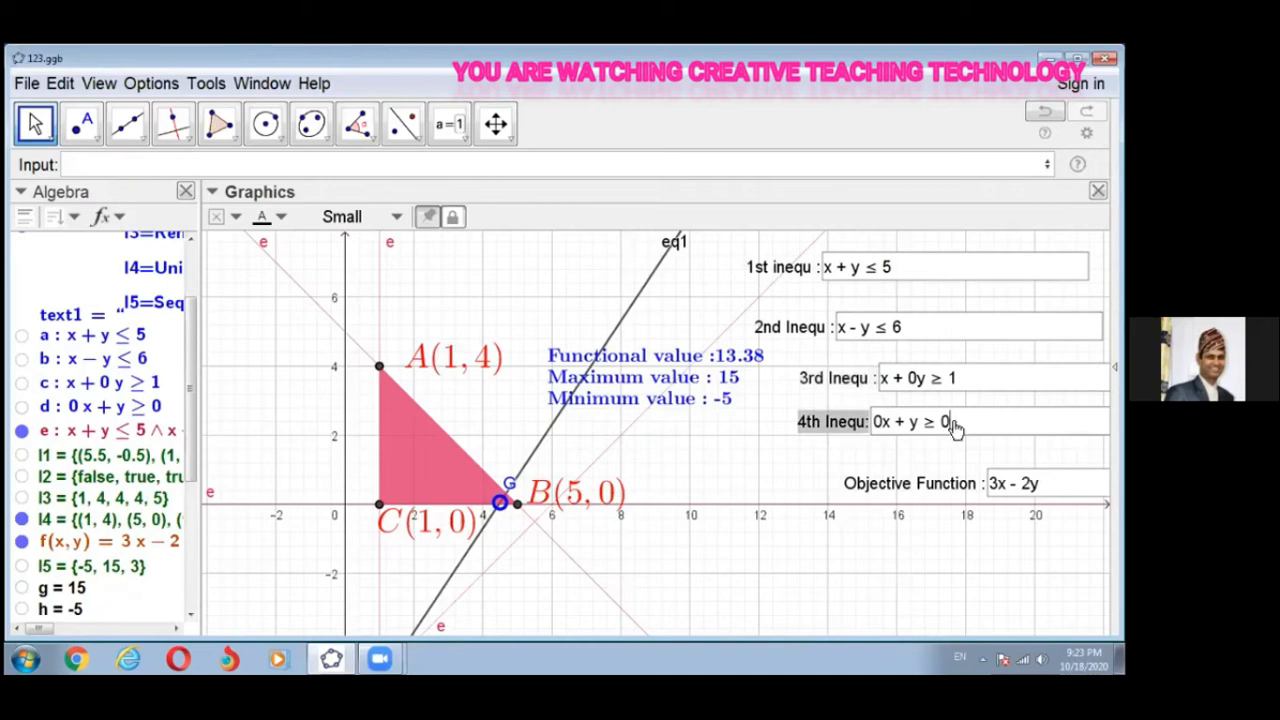
pyautogui.press('BackSpace')
pyautogui.write('2')
pyautogui.press('Return')
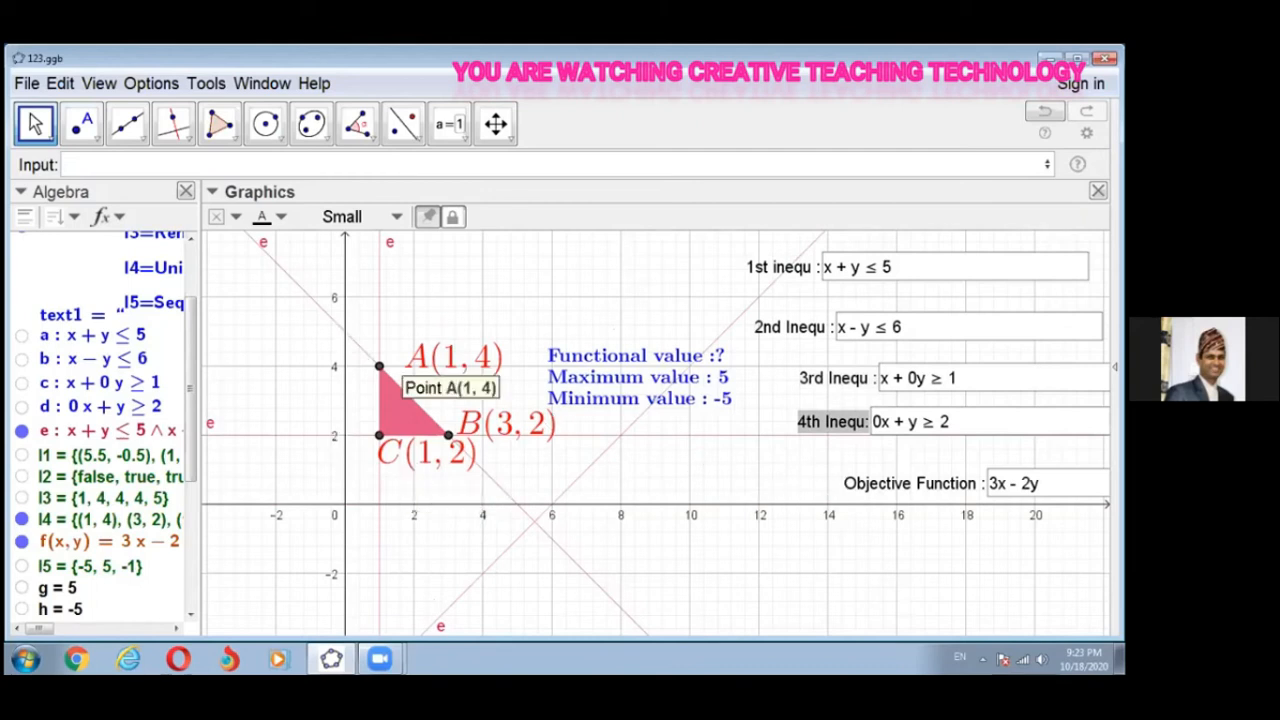
# Step: Change the objective function to 3x + 2y through its input box
pyautogui.click(1041, 484)
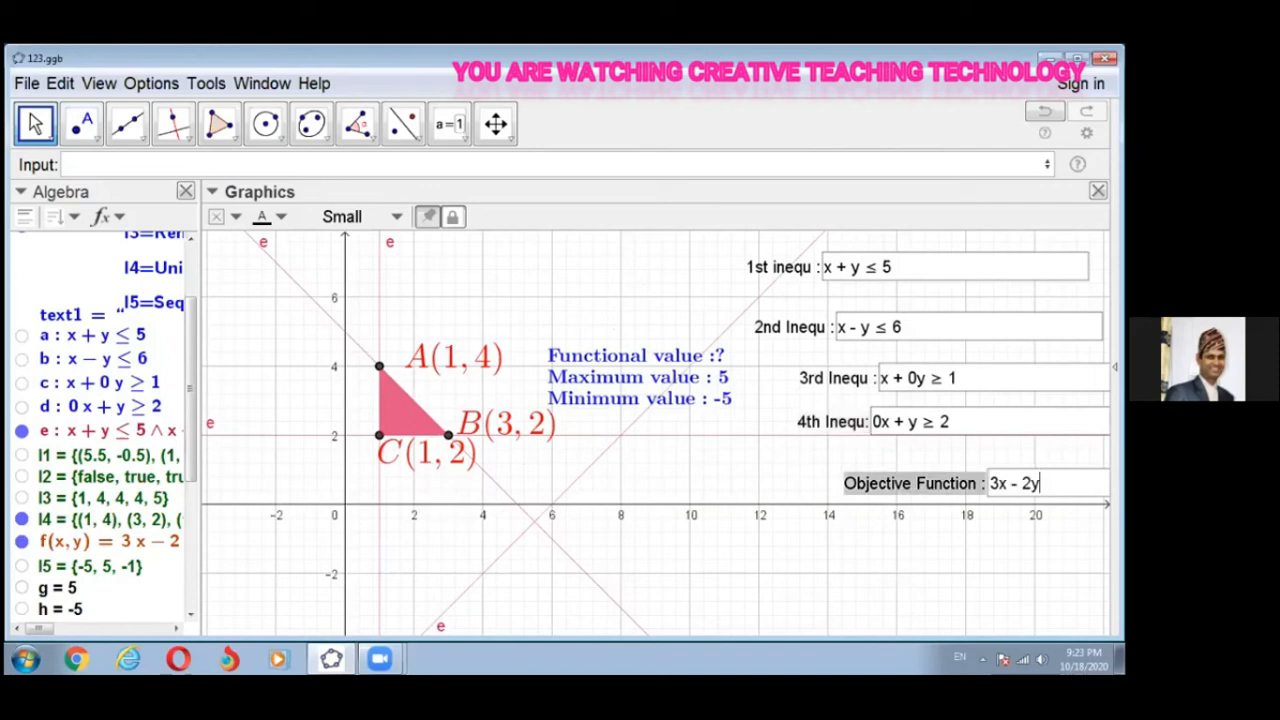
pyautogui.press('BackSpace')
pyautogui.press('BackSpace')
pyautogui.press('BackSpace')
pyautogui.press('BackSpace')
pyautogui.press('BackSpace')
pyautogui.write('+ 2y')
pyautogui.press('Return')
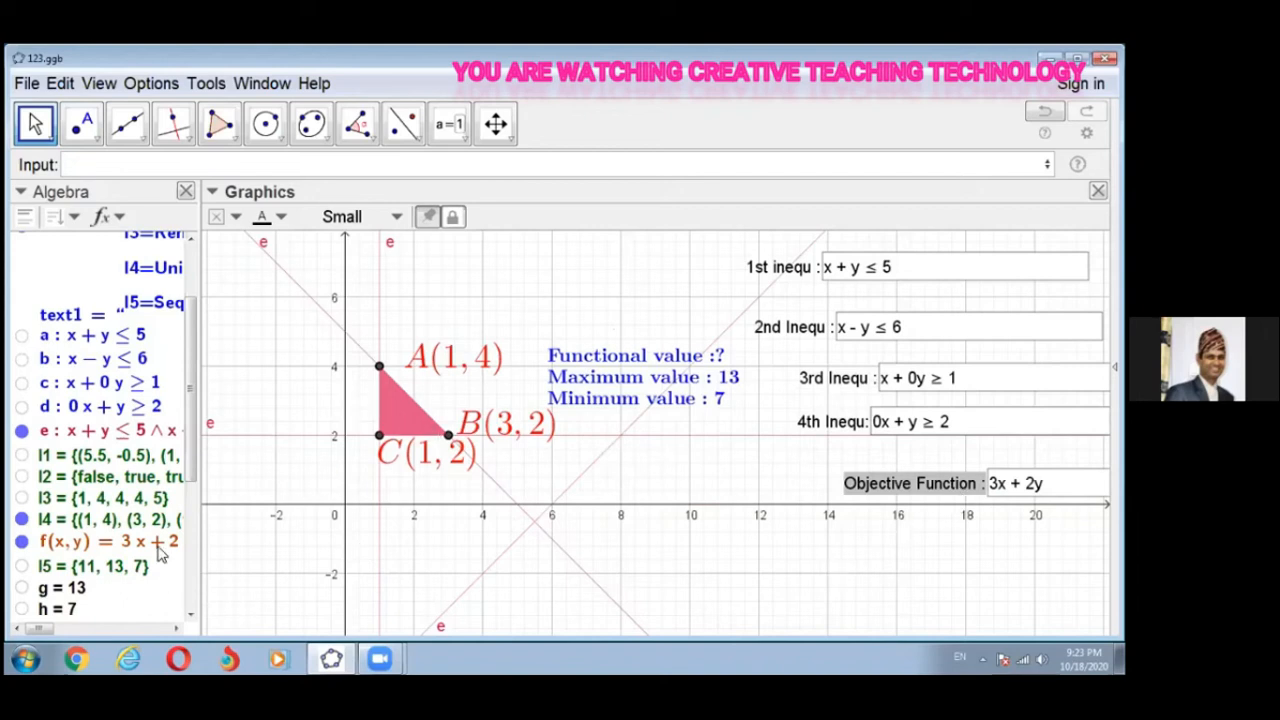
# Step: Set the second inequality to x - y ≤ 4 through its input box
pyautogui.scroll(-4, 157, 555)
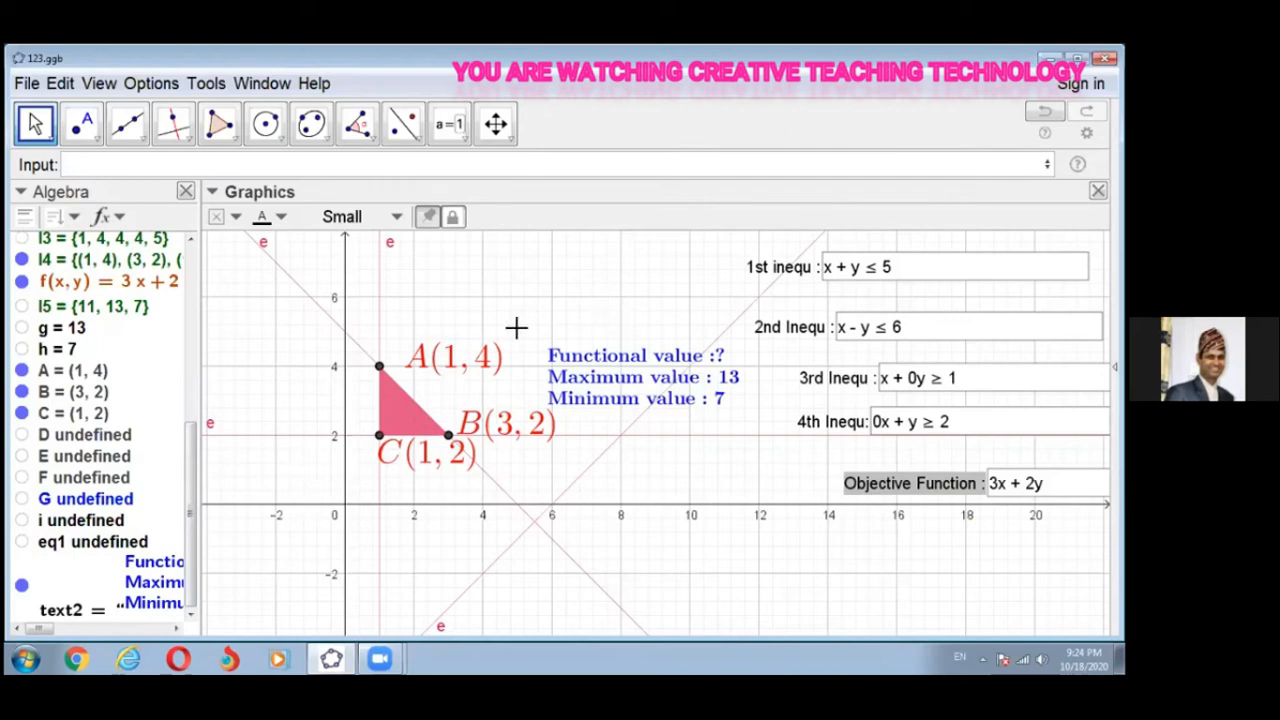
pyautogui.click(912, 327)
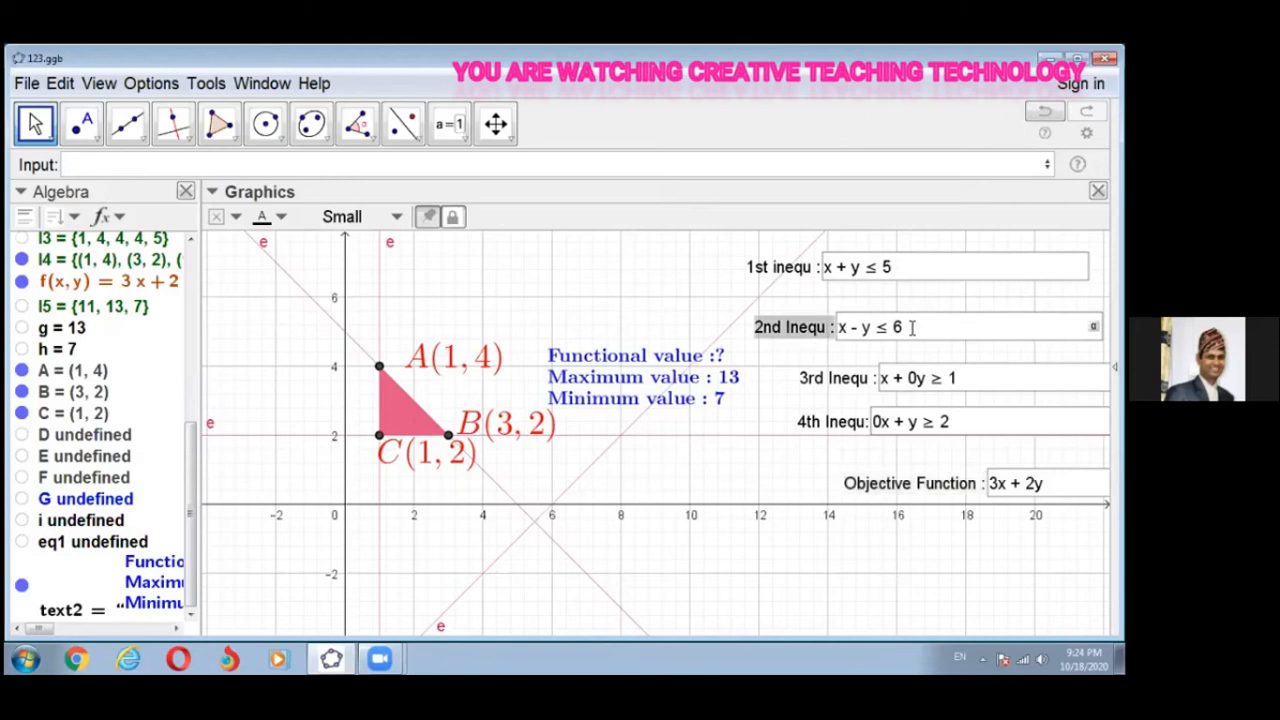
pyautogui.press('BackSpace')
pyautogui.write('4')
# Step: Change the sign in the objective function's input box so that it reads 3x - 2y
pyautogui.click(1046, 484)
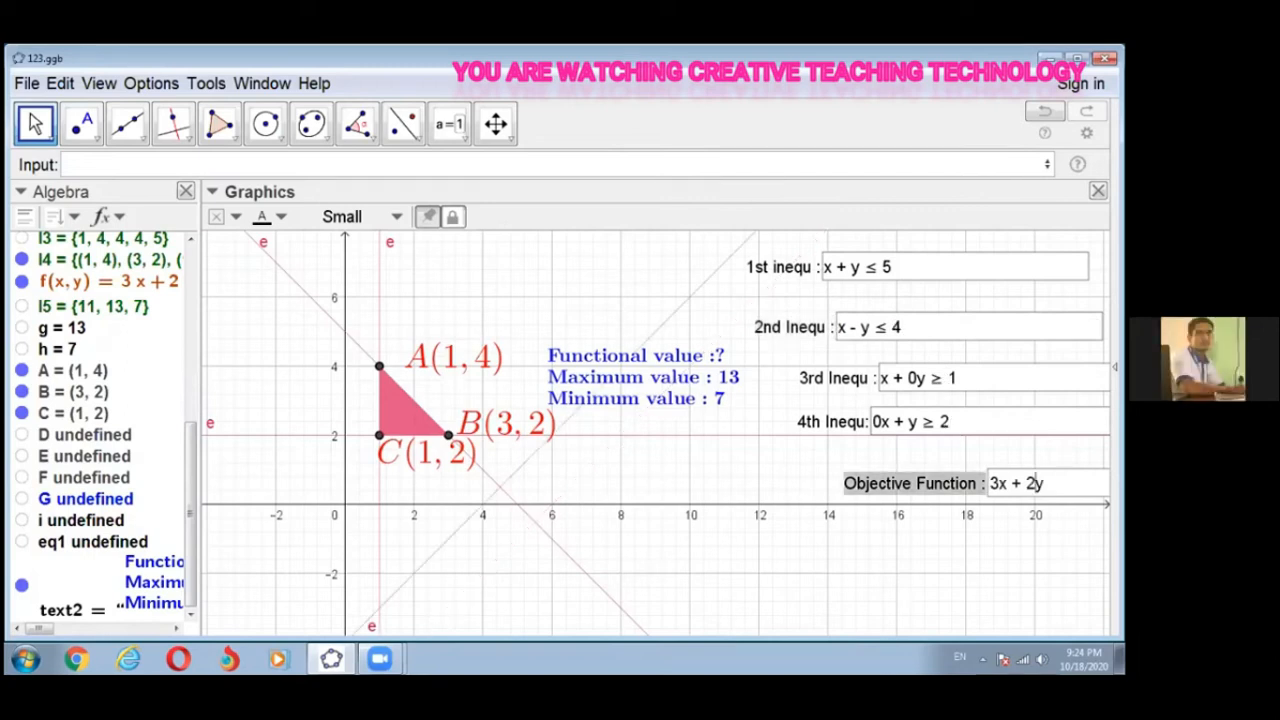
pyautogui.press('Left')
pyautogui.press('Left')
pyautogui.press('BackSpace')
pyautogui.write('-')
pyautogui.press('Return')
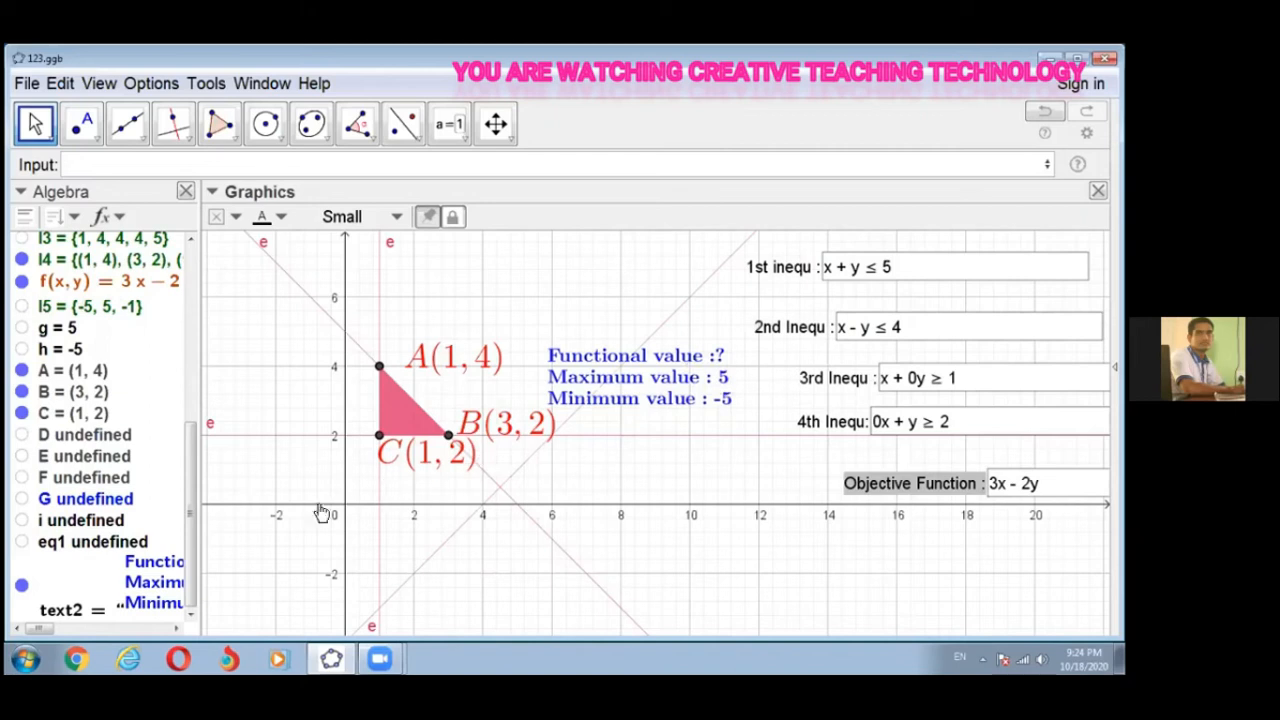
pyautogui.scroll(-1, 323, 514)
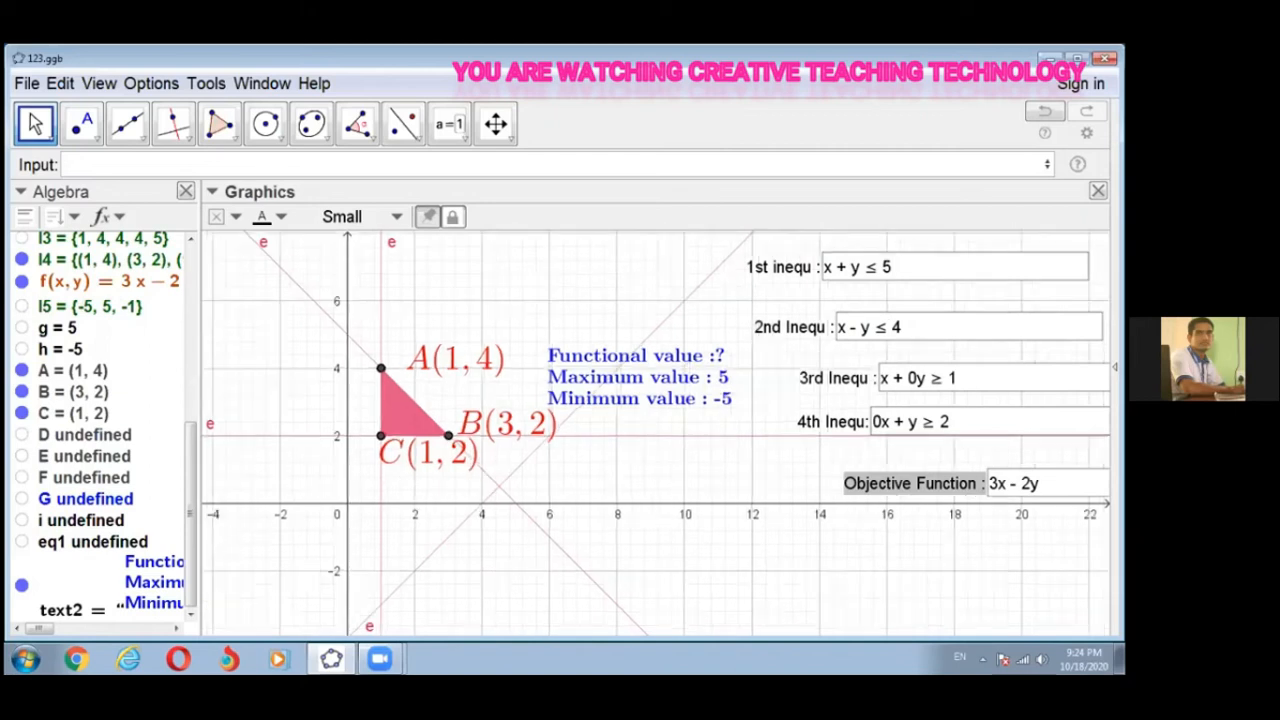
pyautogui.scroll(-2, 318, 506)
pyautogui.scroll(2, 428, 488)
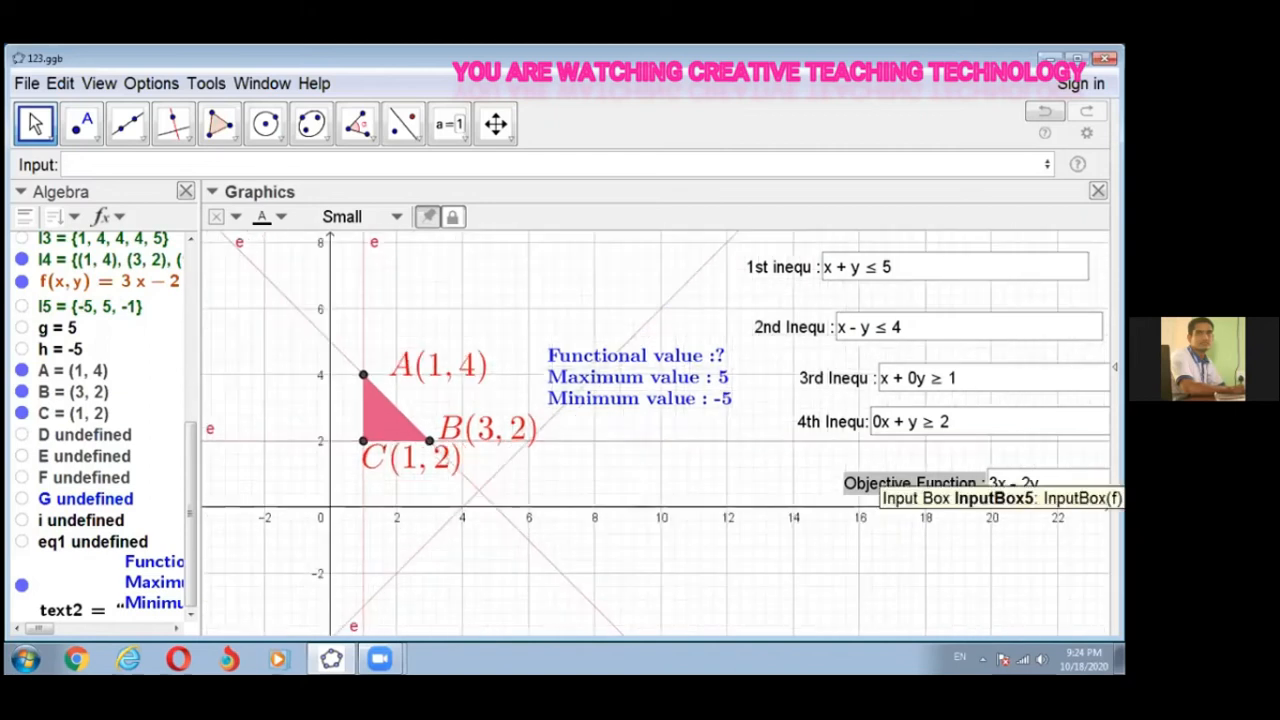
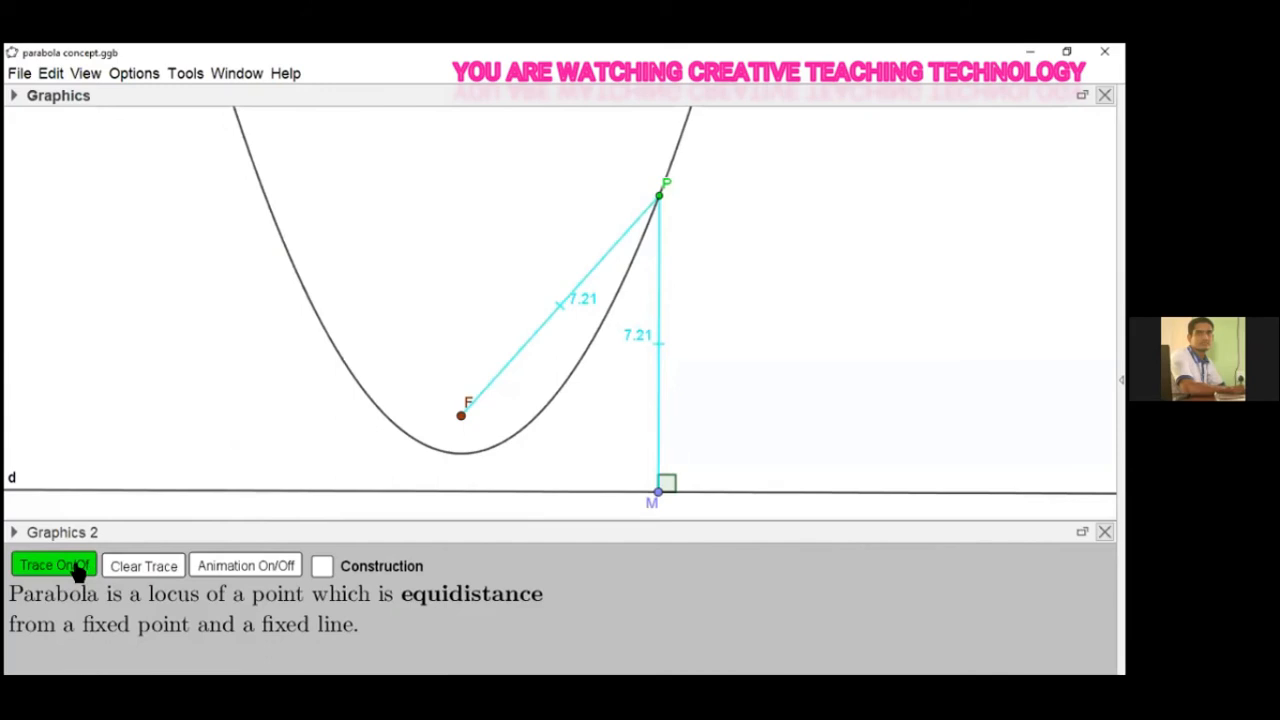
# Step: Animate point P along the parabola with its trace on, and clear the trace after stopping the animation
pyautogui.click(78, 568)
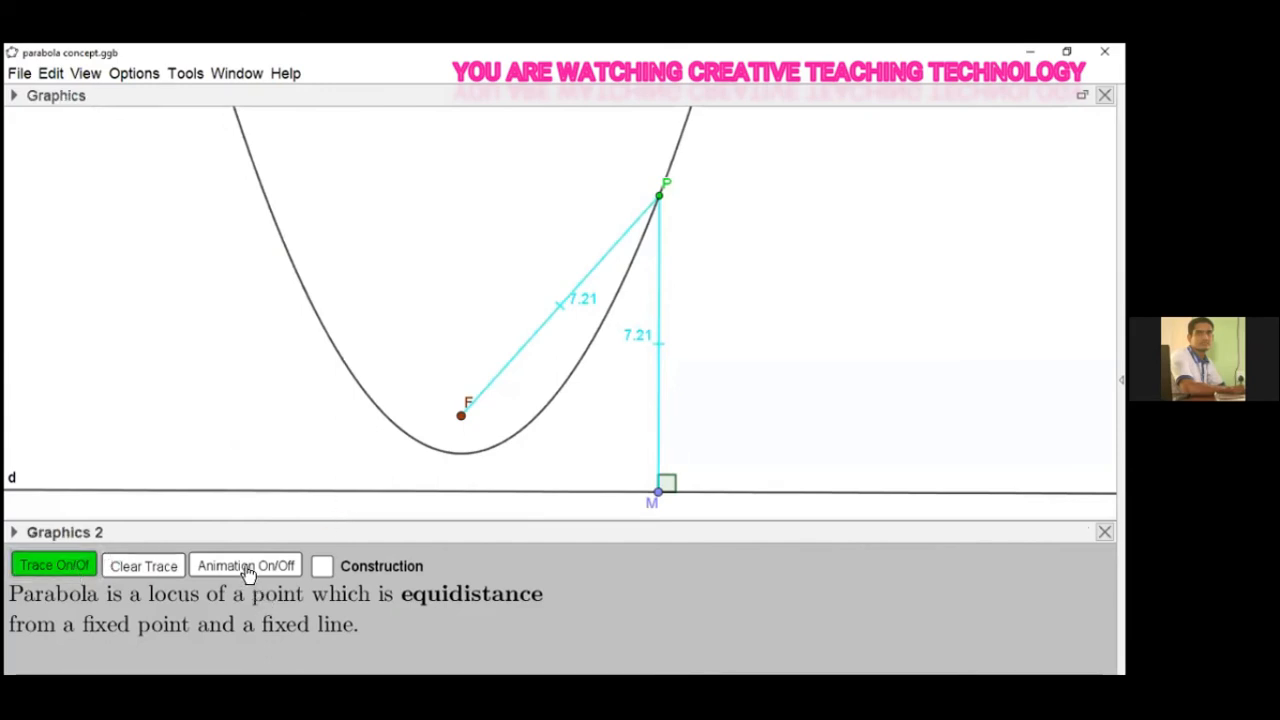
pyautogui.click(248, 572)
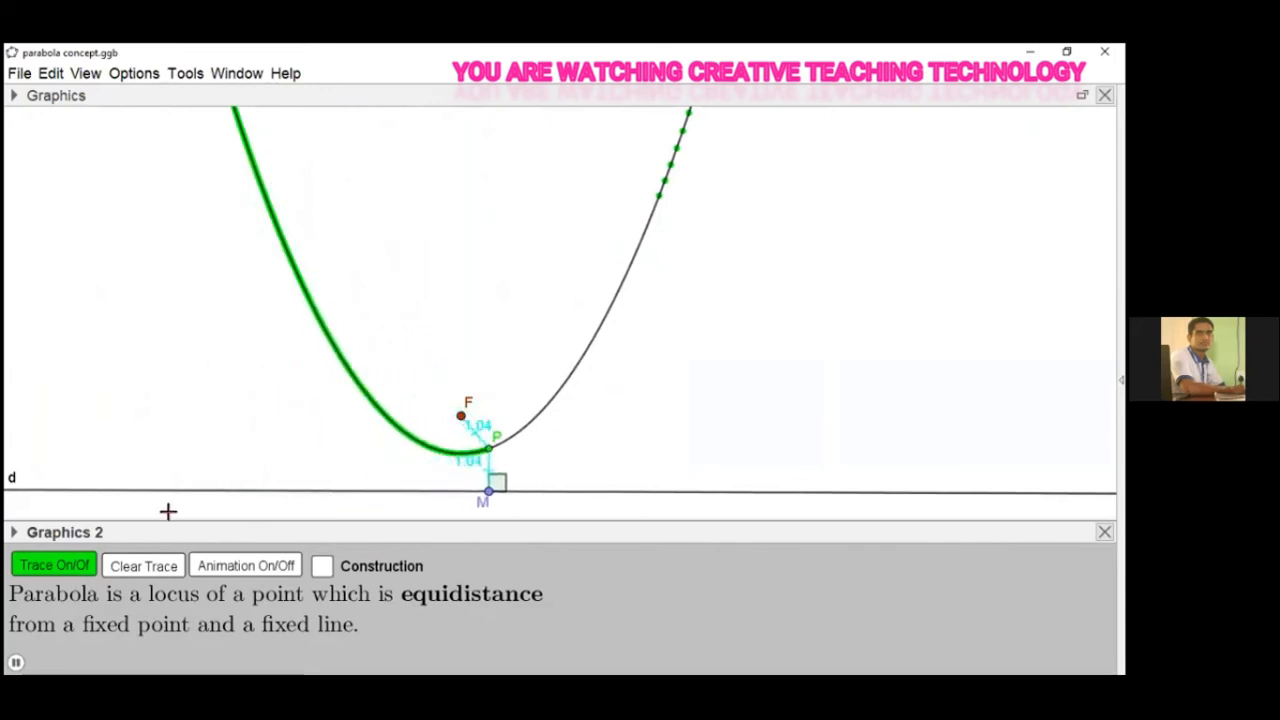
pyautogui.click(254, 568)
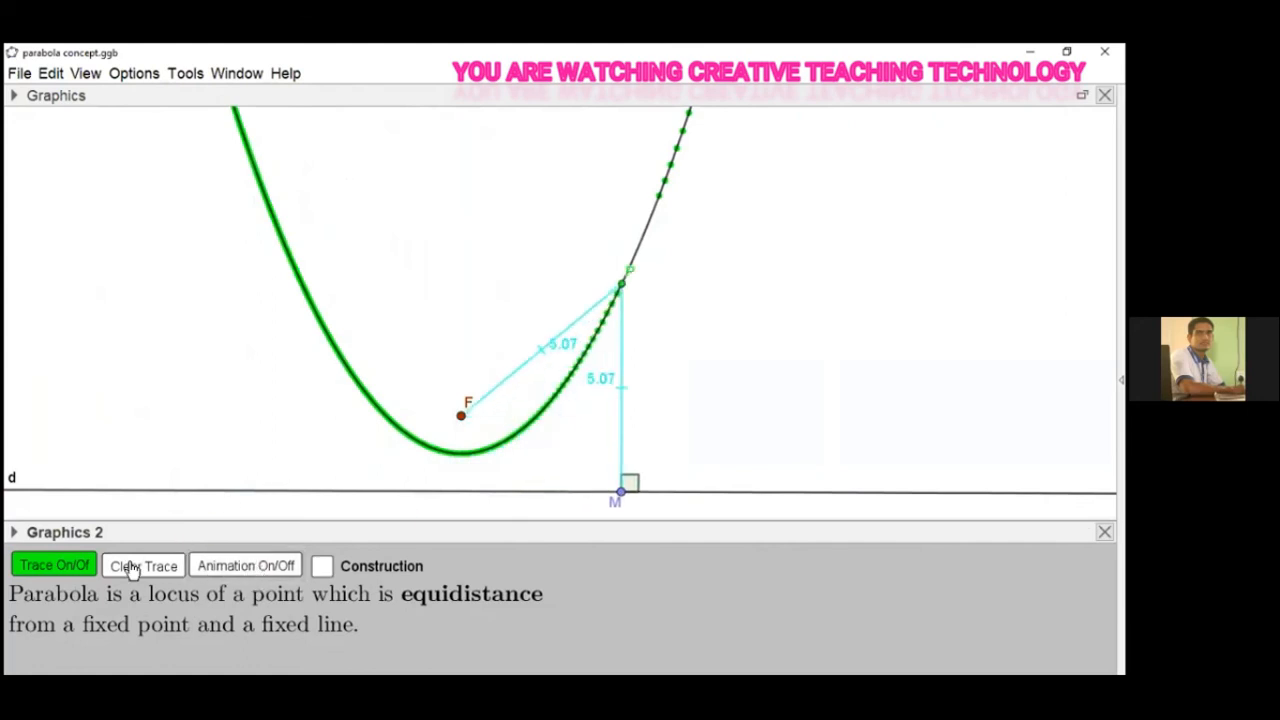
pyautogui.click(147, 566)
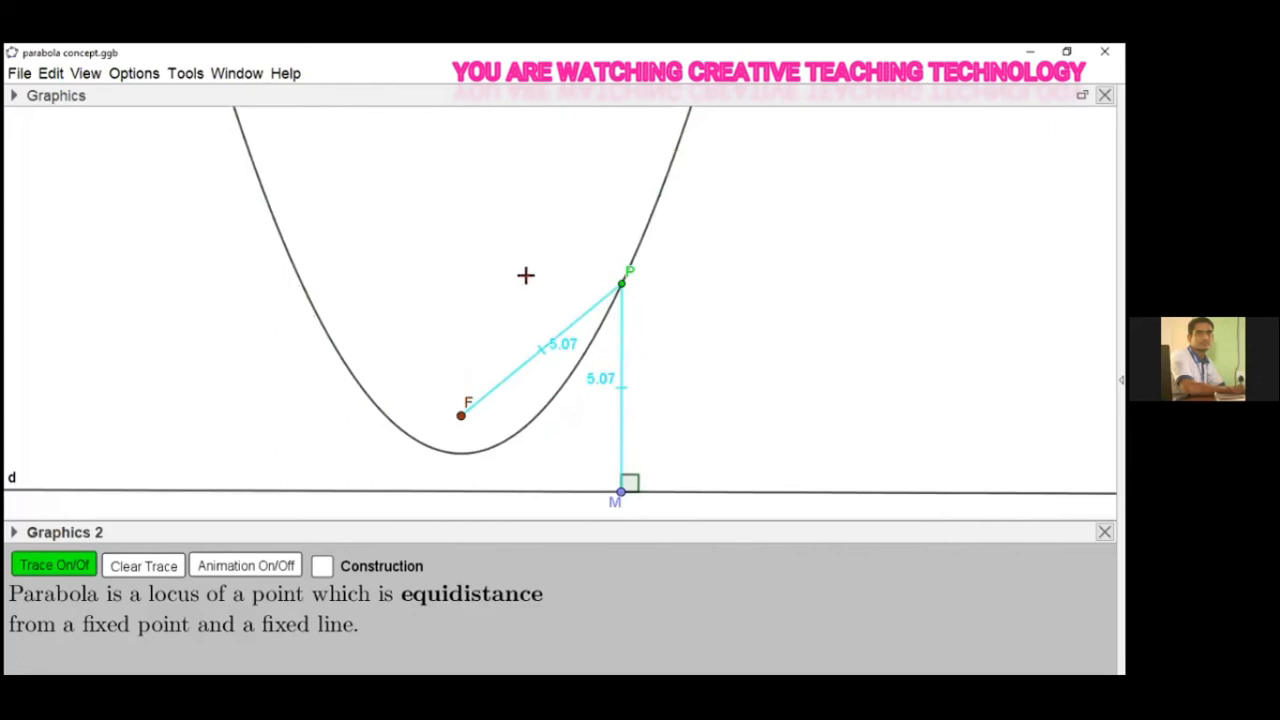
# Step: Switch to the empty GeoGebra Classic 5 window and clear the leftover xAxis: y = 0 text from its input line
pyautogui.hotkey('alt', 'Tab')
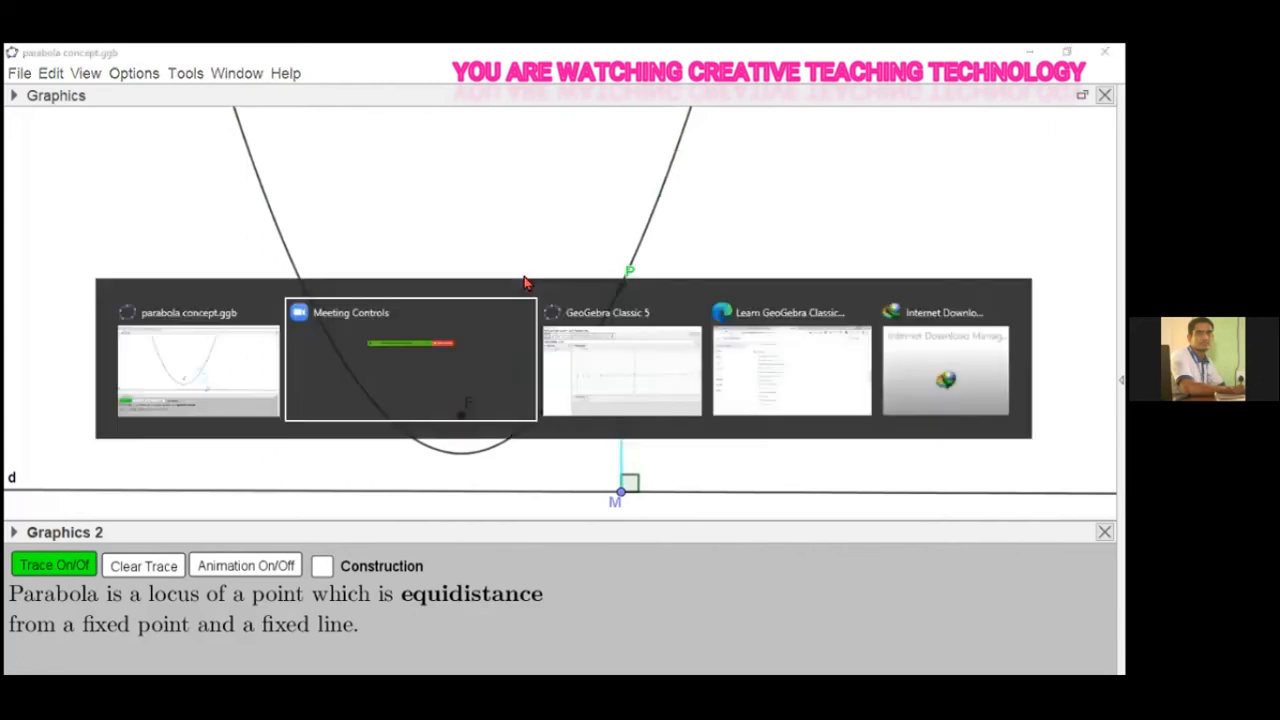
pyautogui.press('Tab')
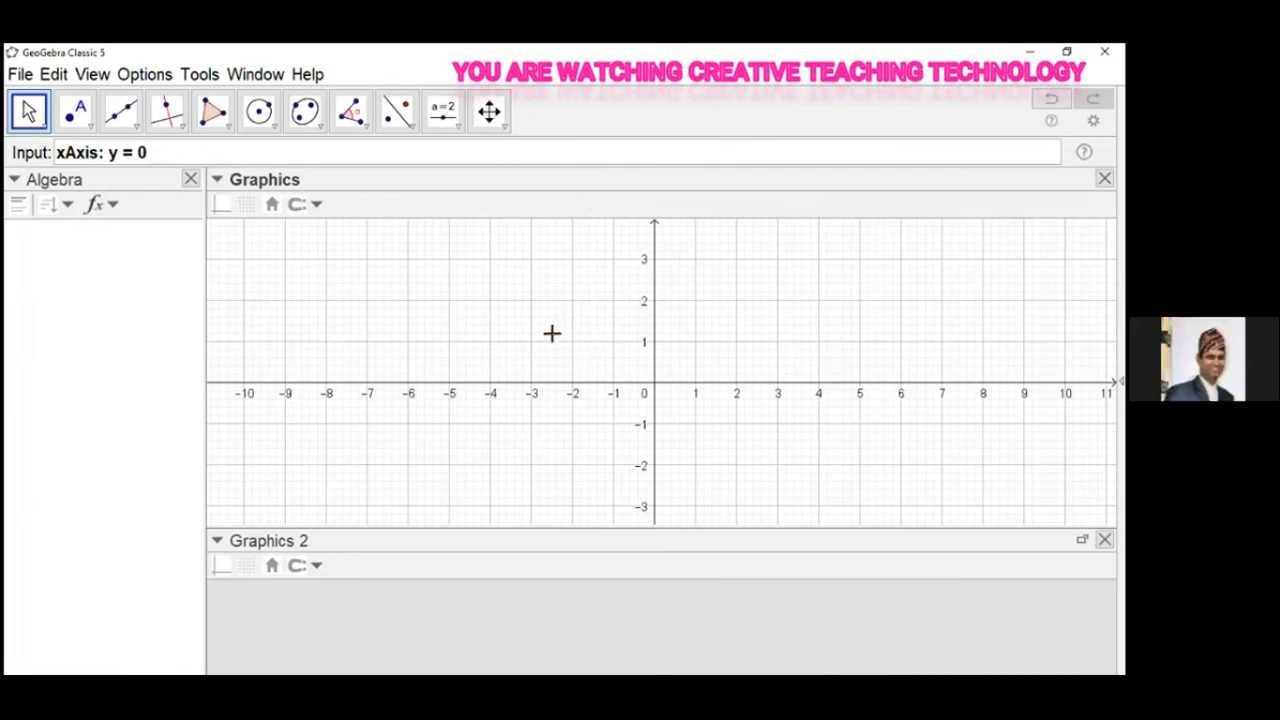
pyautogui.click(205, 160)
pyautogui.press('BackSpace')
pyautogui.press('BackSpace')
pyautogui.press('BackSpace')
pyautogui.press('BackSpace')
pyautogui.press('BackSpace')
pyautogui.press('BackSpace')
pyautogui.press('BackSpace')
pyautogui.press('BackSpace')
pyautogui.press('BackSpace')
pyautogui.press('BackSpace')
pyautogui.press('BackSpace')
pyautogui.press('BackSpace')
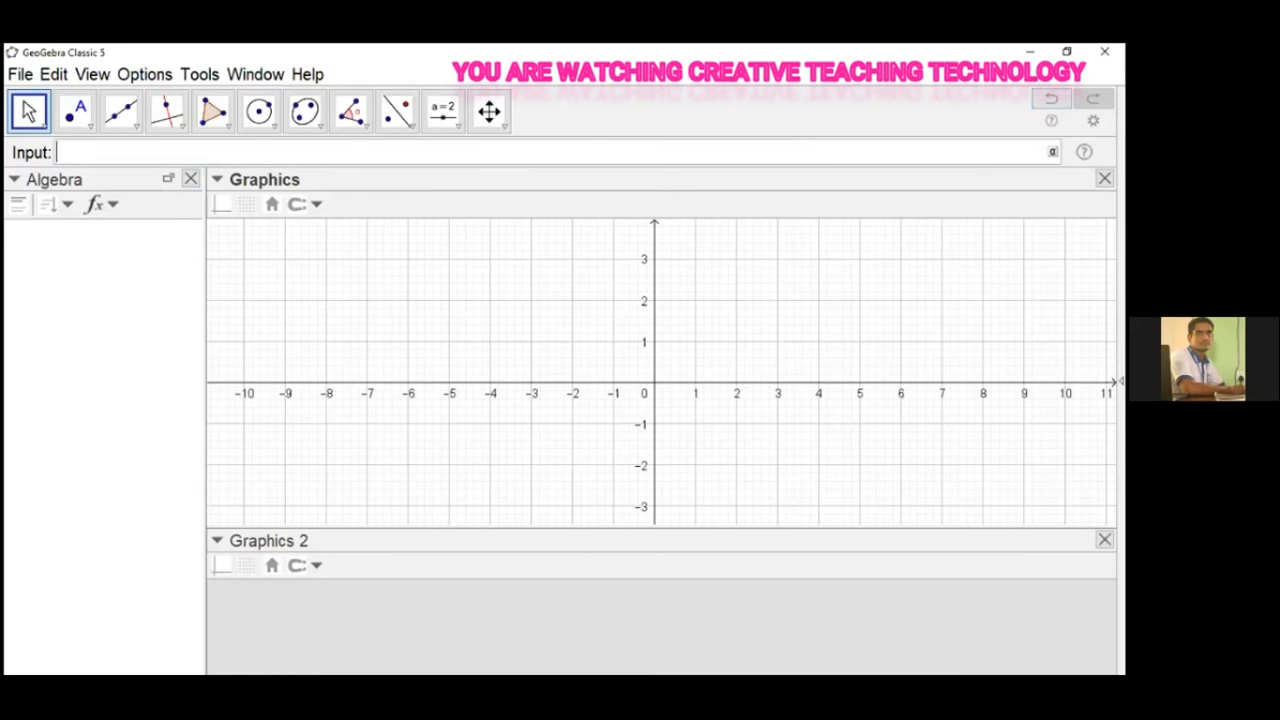
# Step: Look up the syntax of the IsInRegion and If commands among the Logic commands in the input help
pyautogui.click(1084, 152)
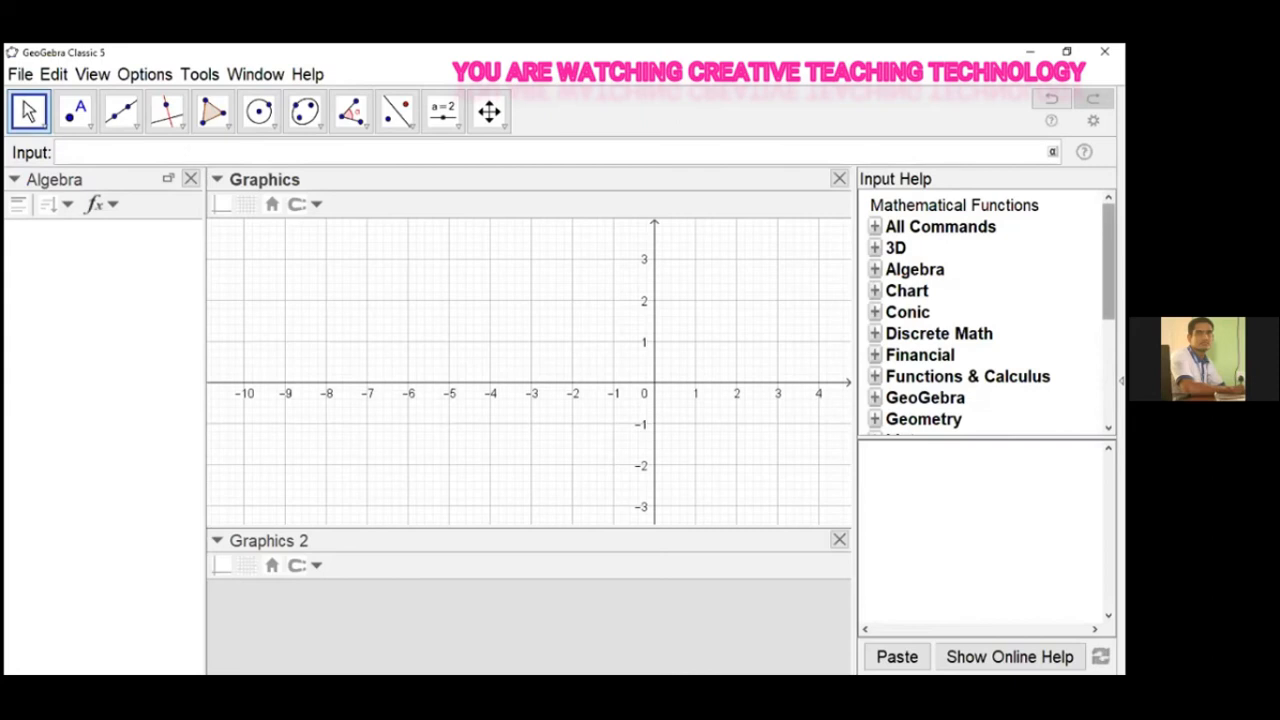
pyautogui.moveTo(1108, 262); pyautogui.dragTo(1108, 321)
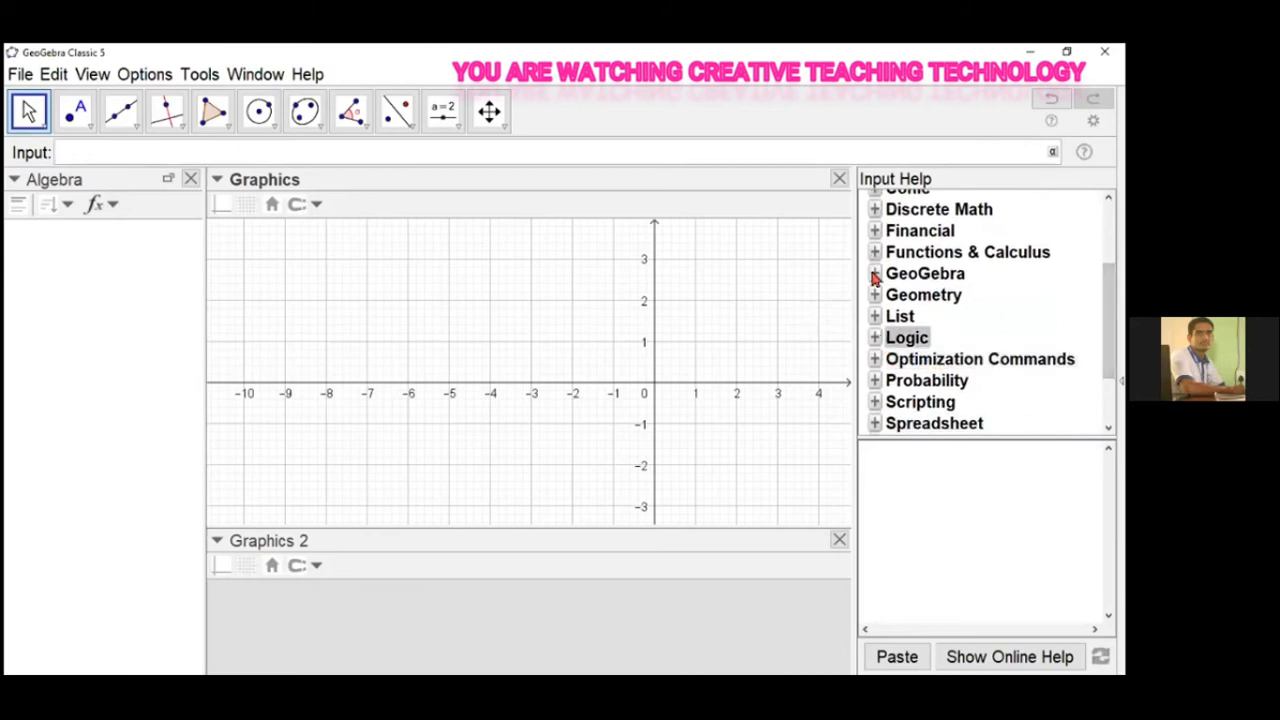
pyautogui.click(876, 342)
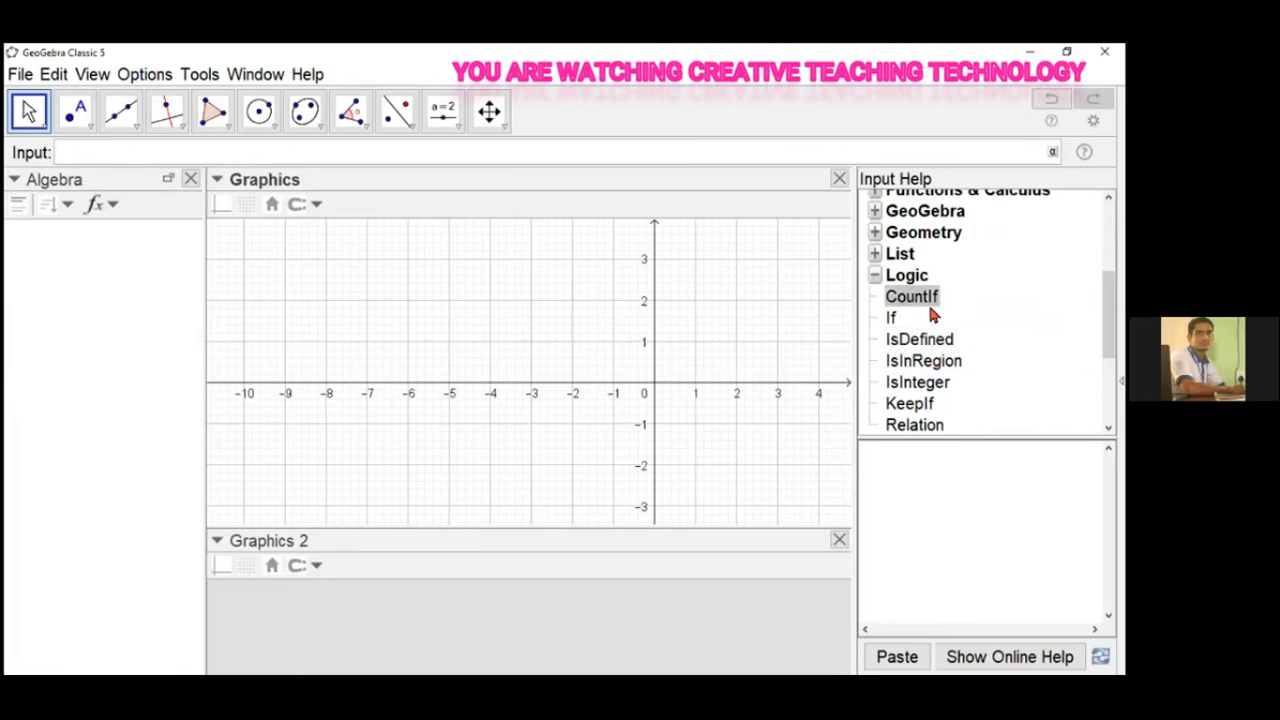
pyautogui.click(935, 369)
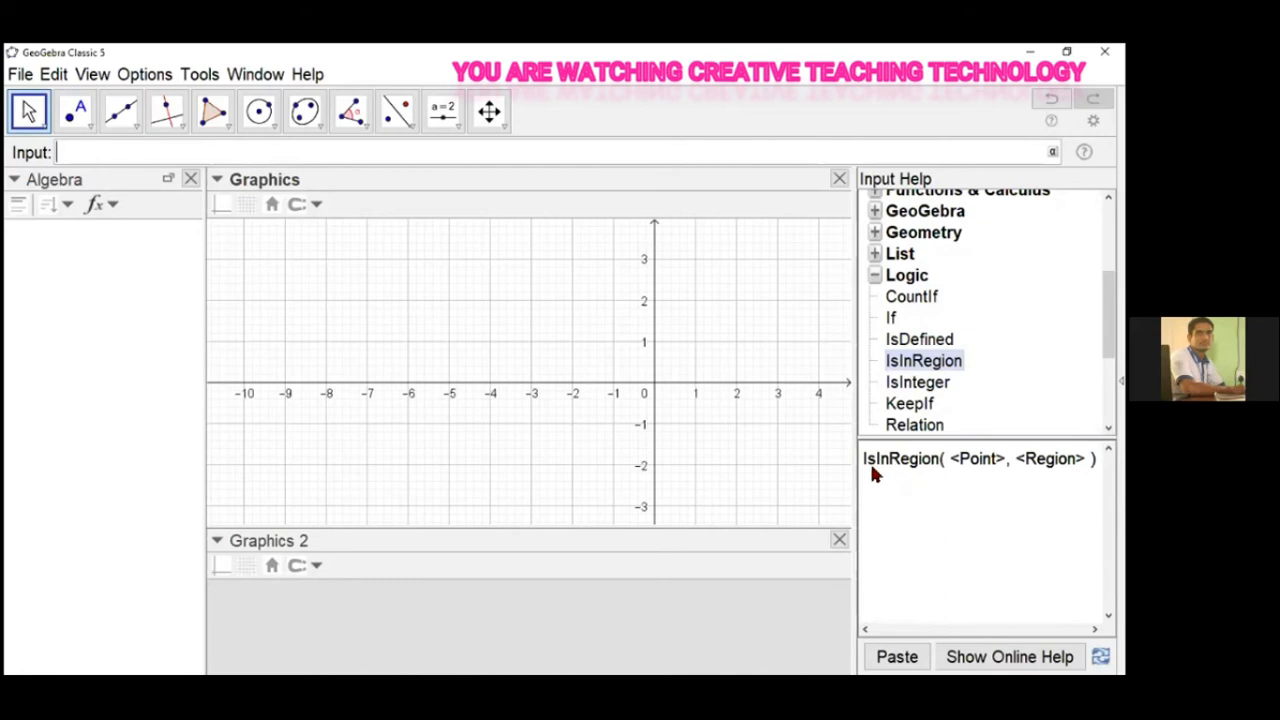
pyautogui.click(892, 318)
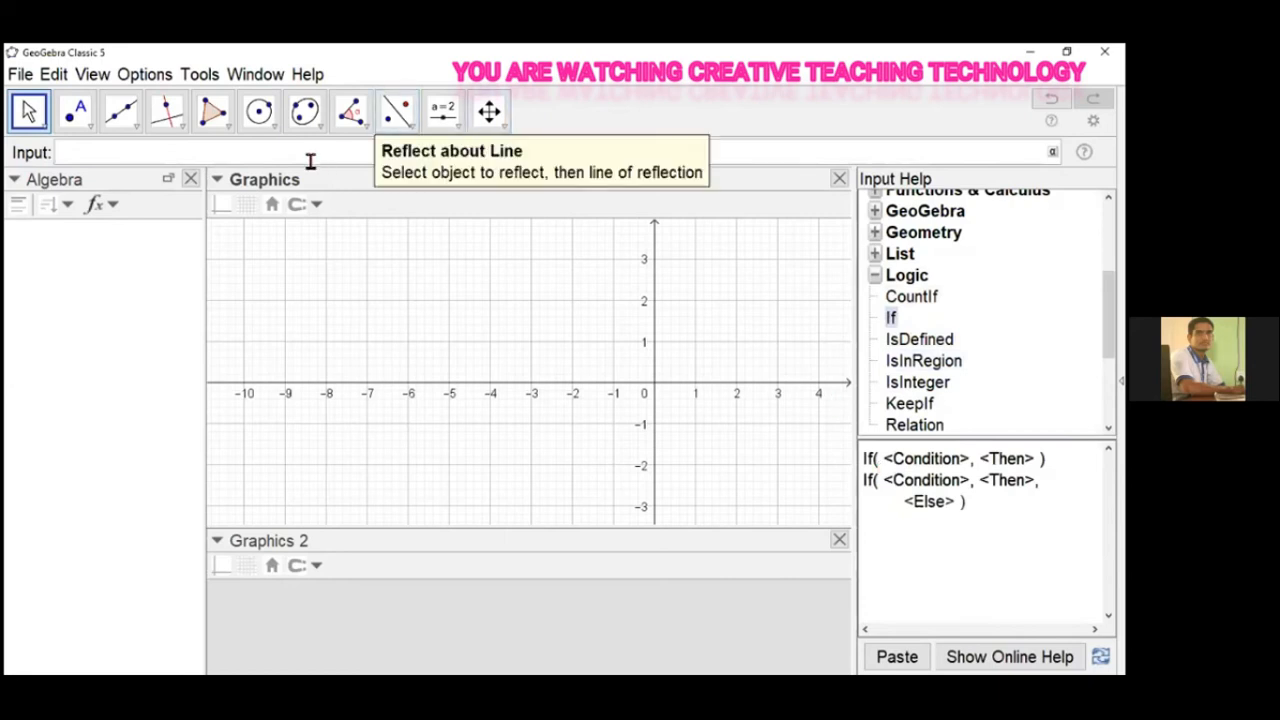
# Step: Read the syntax and examples in the online manual for the If command, and return to GeoGebra Classic 5 after closing the page
pyautogui.moveTo(1108, 315); pyautogui.dragTo(1108, 367)
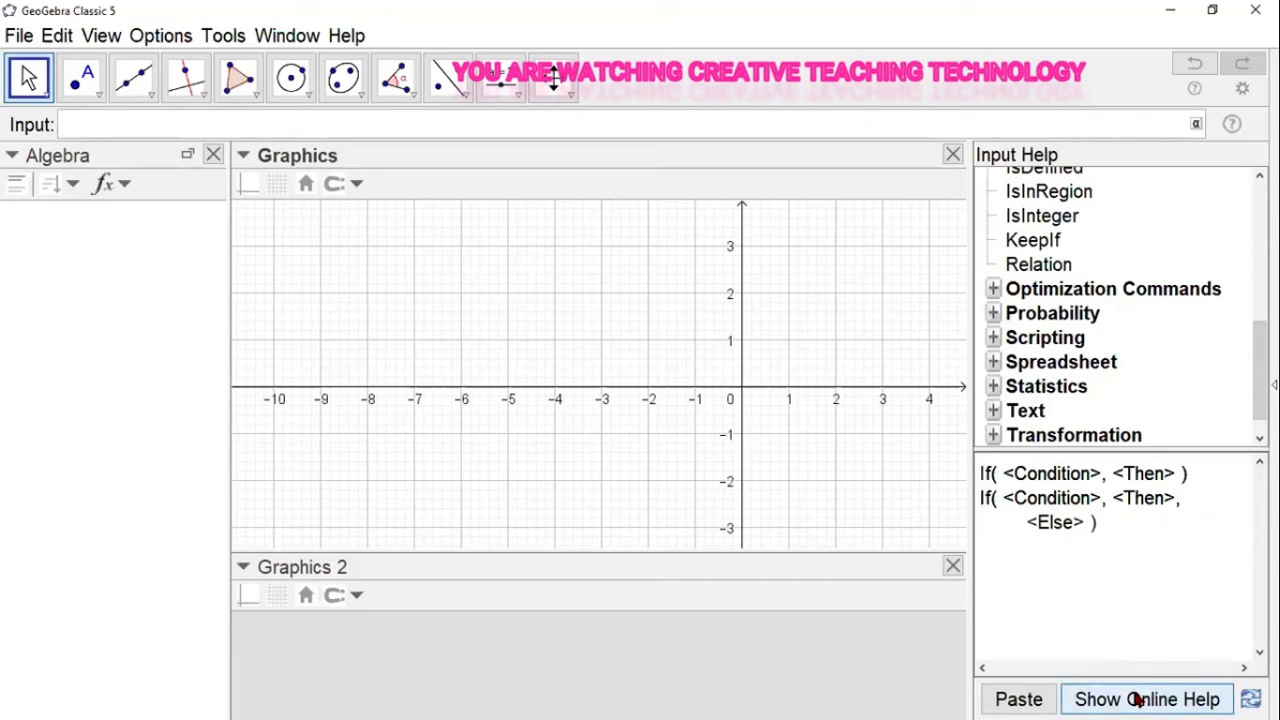
pyautogui.click(1138, 700)
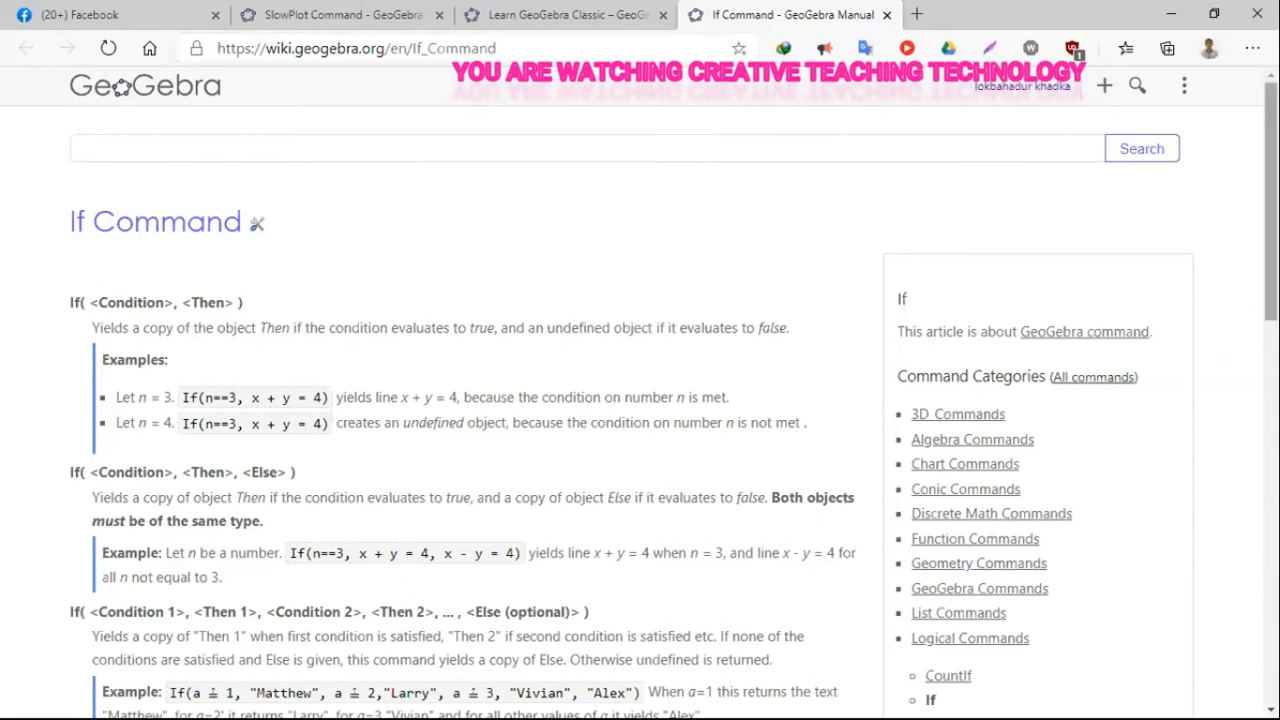
pyautogui.scroll(-1, 200, 322)
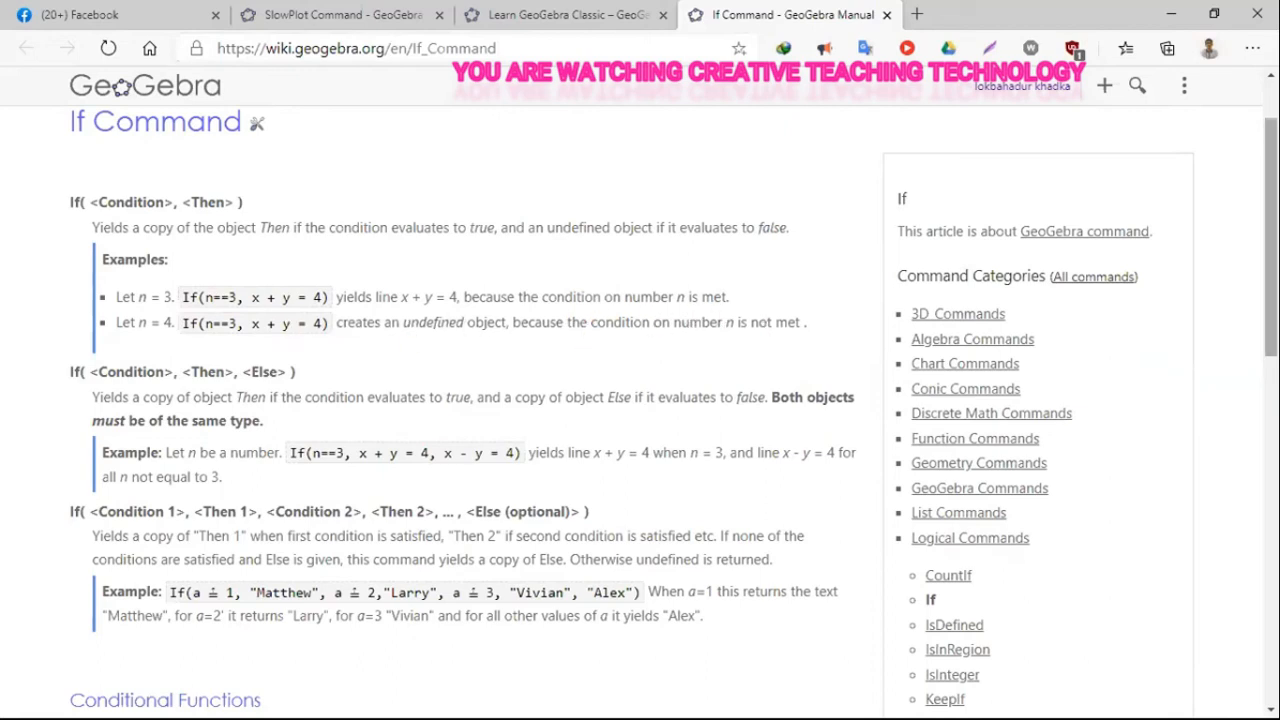
pyautogui.moveTo(1271, 237); pyautogui.dragTo(1115, 309)
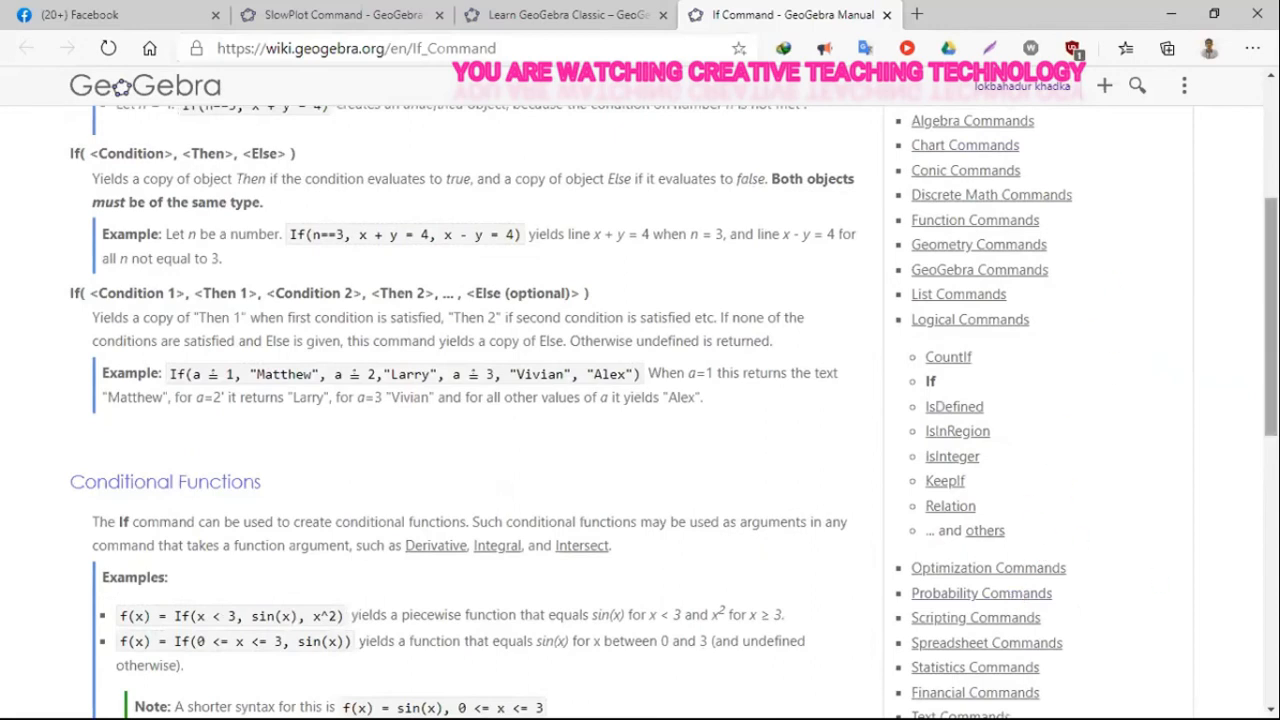
pyautogui.moveTo(1271, 309); pyautogui.dragTo(1271, 454)
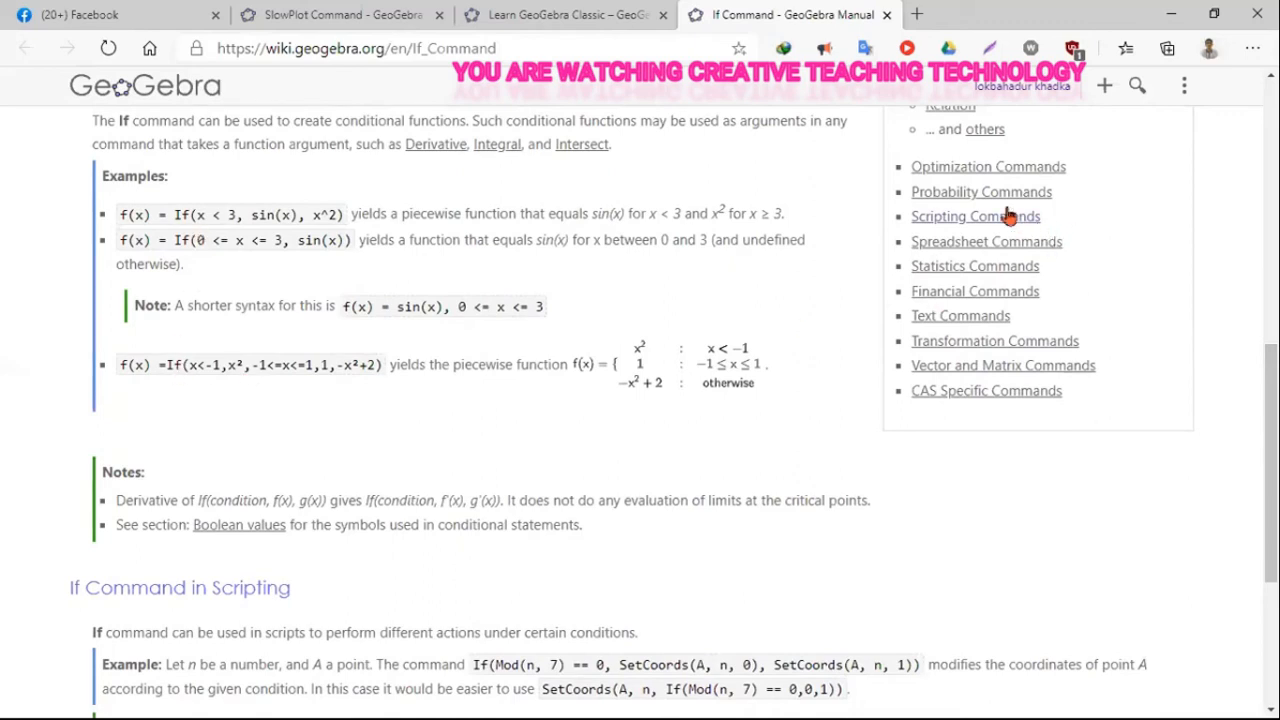
pyautogui.hotkey('ctrl', 'w')
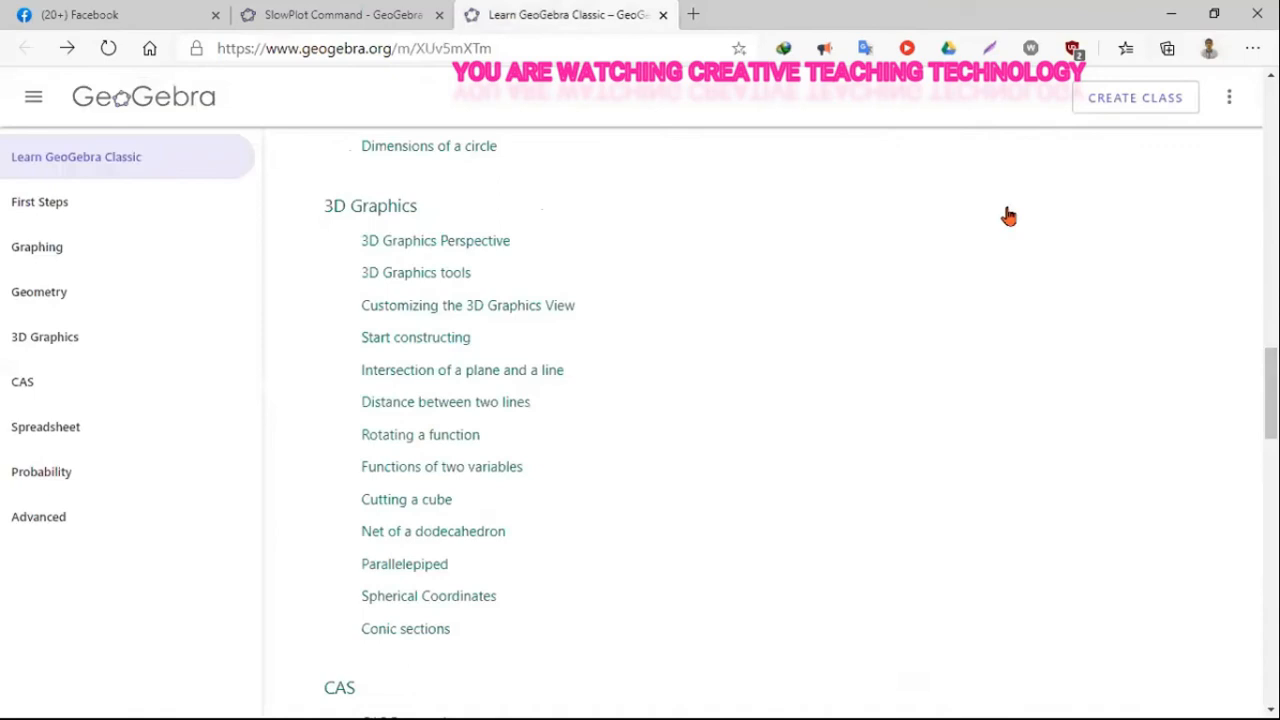
pyautogui.click(1171, 14)
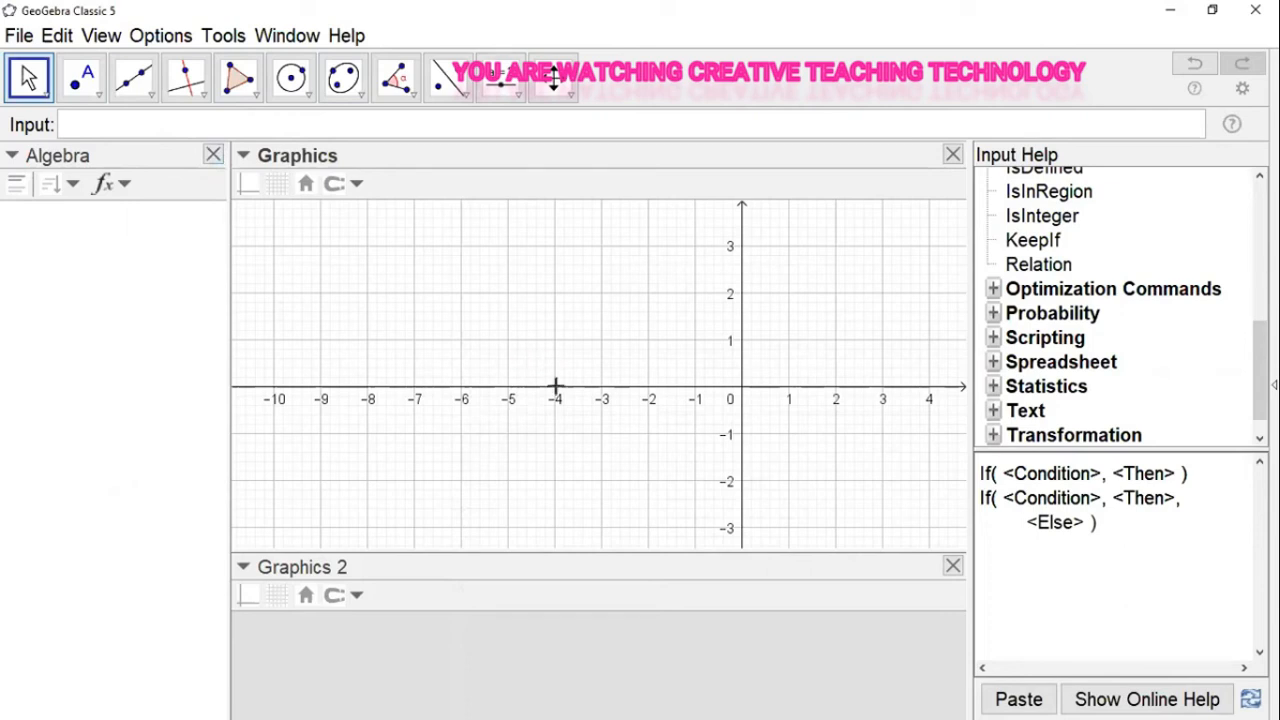
# Step: Review the Logic commands in the input help list and hide the help
pyautogui.scroll(10, 1259, 370)
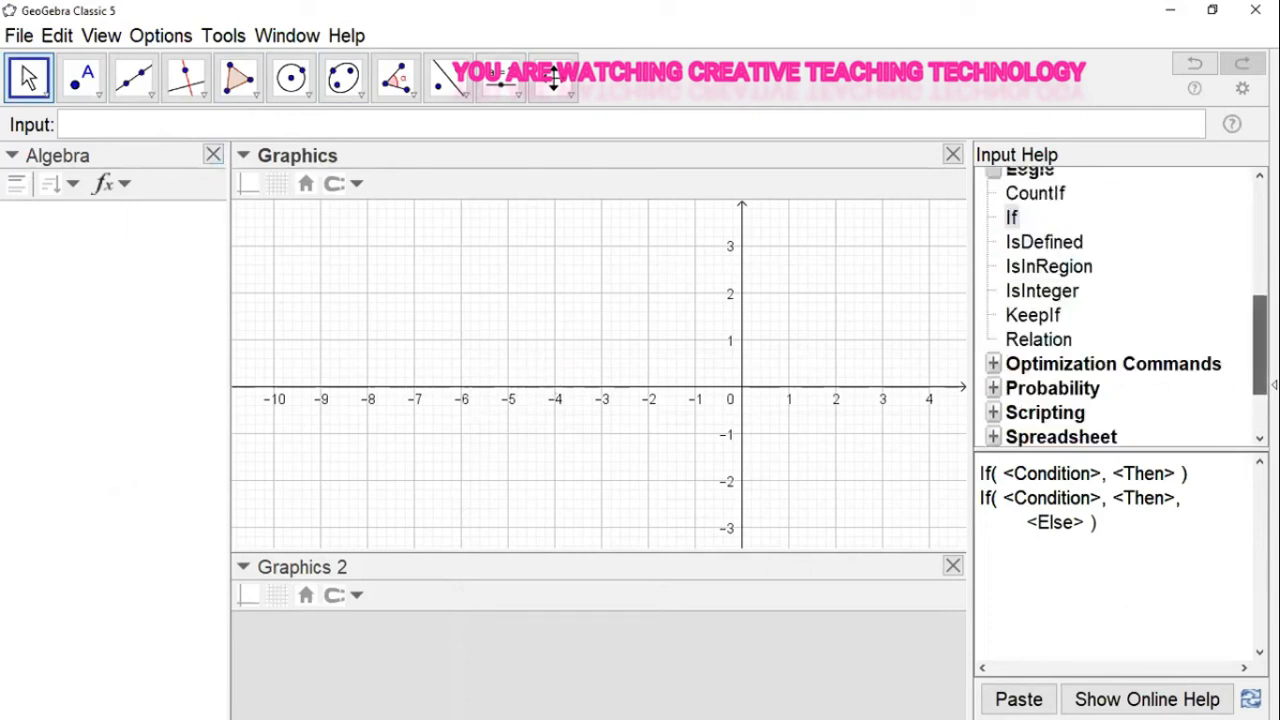
pyautogui.scroll(-8, 1050, 200)
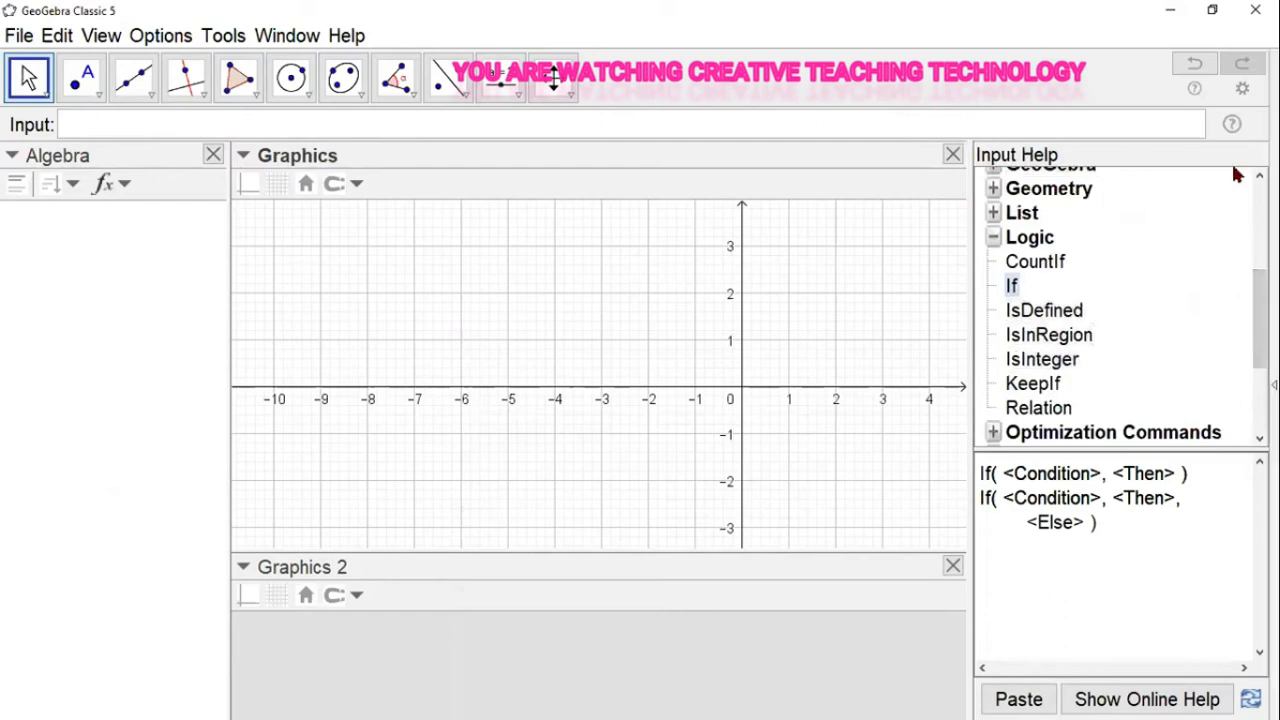
pyautogui.click(1232, 127)
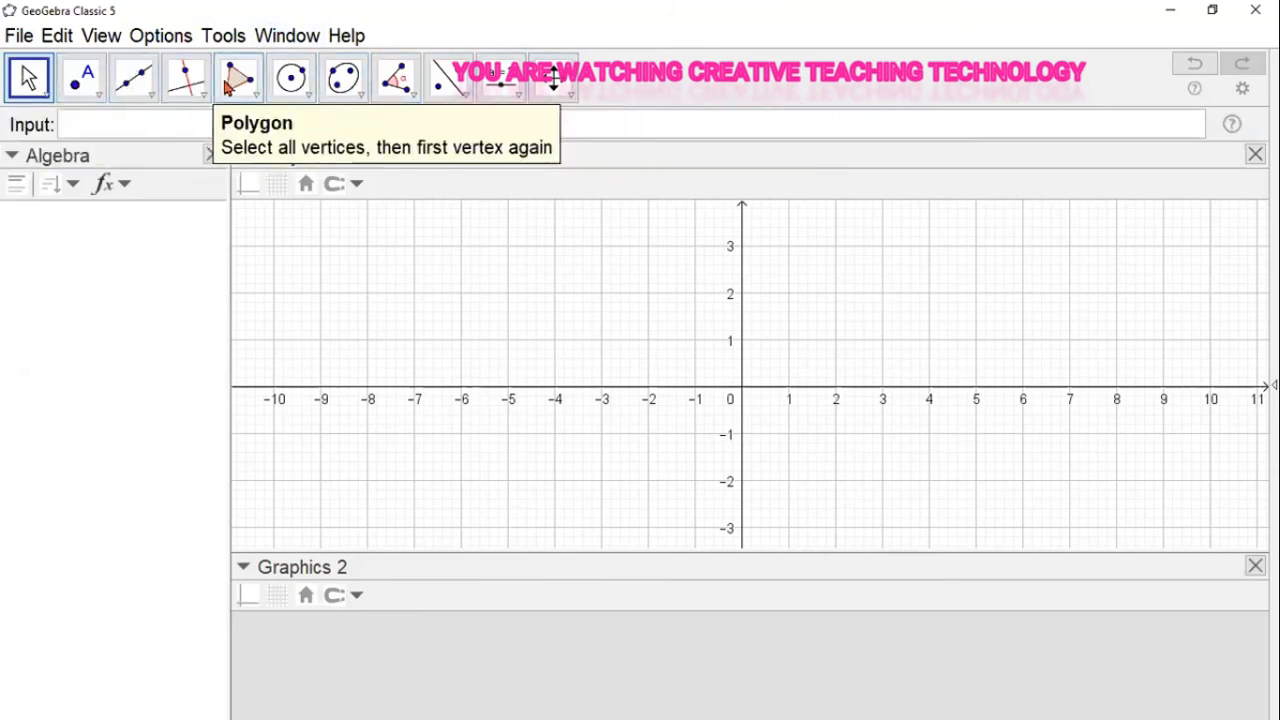
# Step: Start a polygon with its first vertex at (-3, 2), then cancel it and return to the Move tool
pyautogui.click(237, 82)
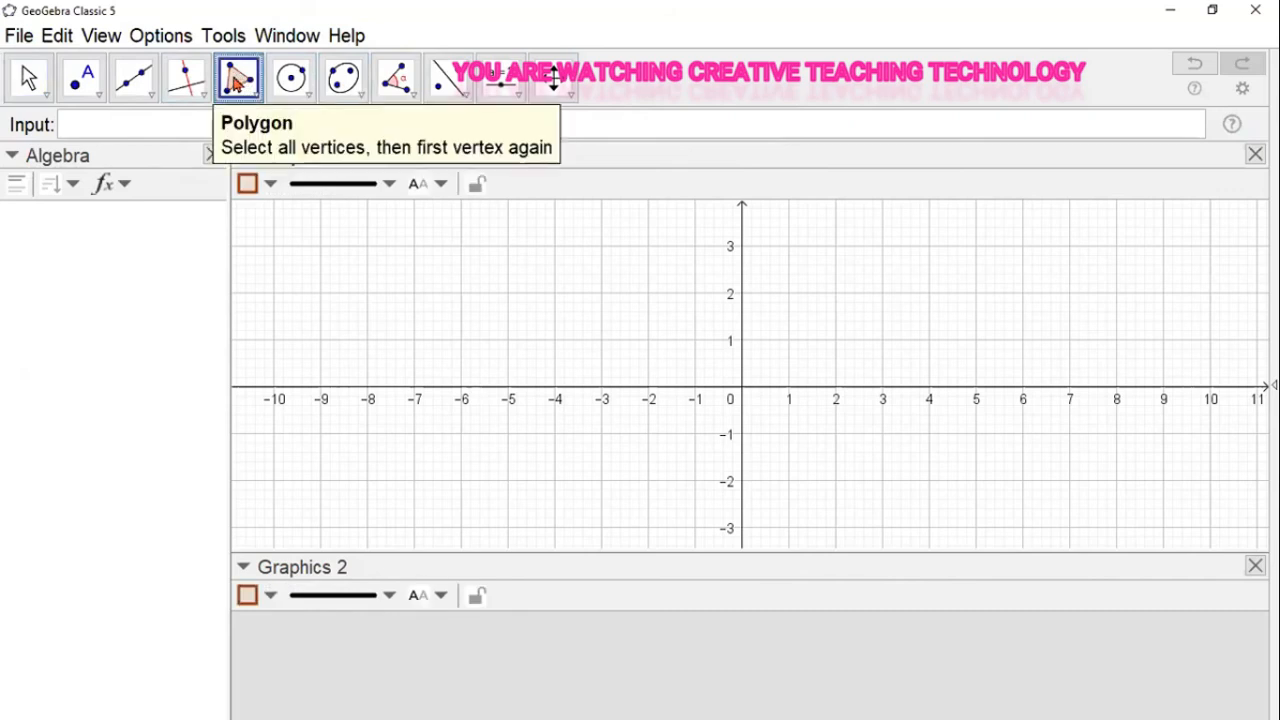
pyautogui.click(237, 82)
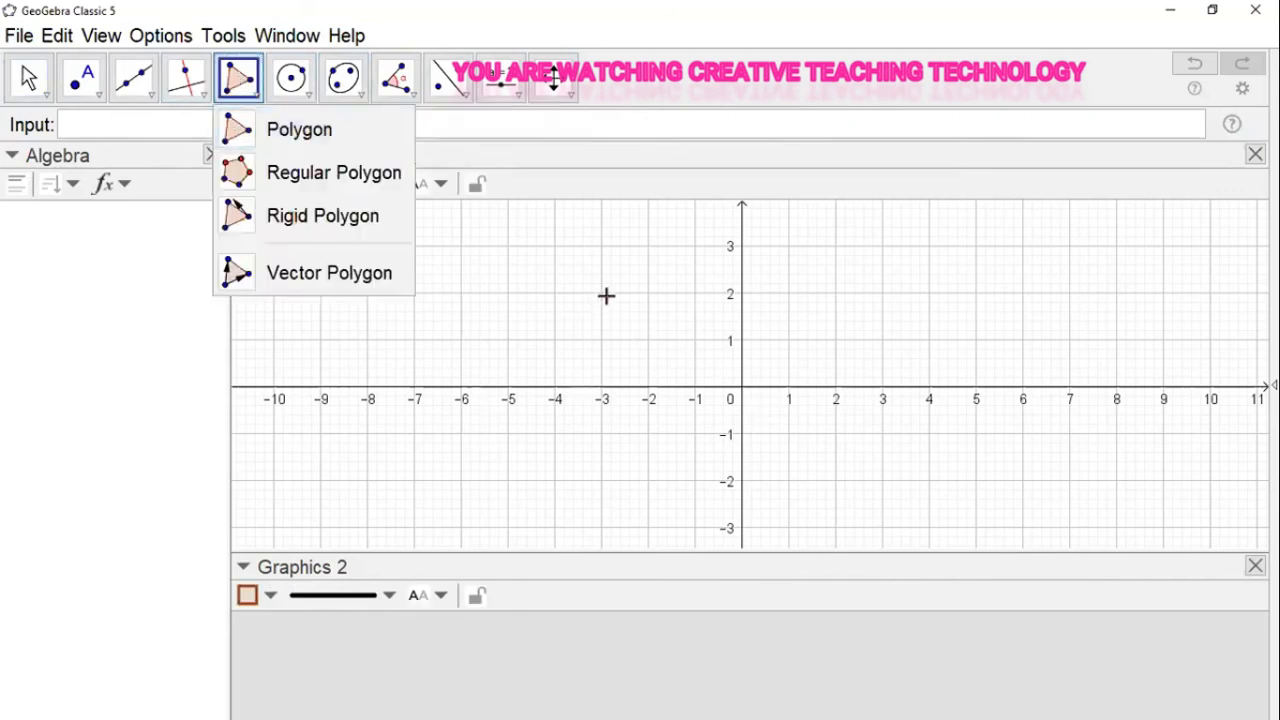
pyautogui.click(603, 293)
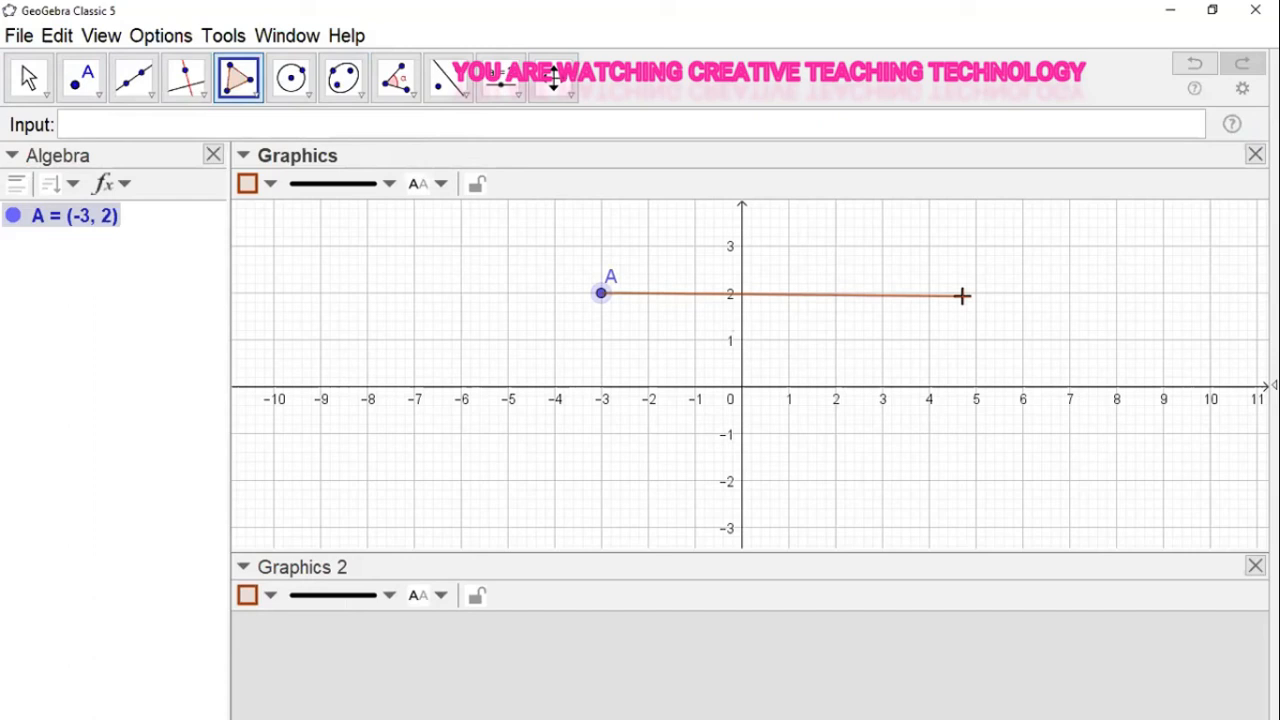
pyautogui.press('Escape')
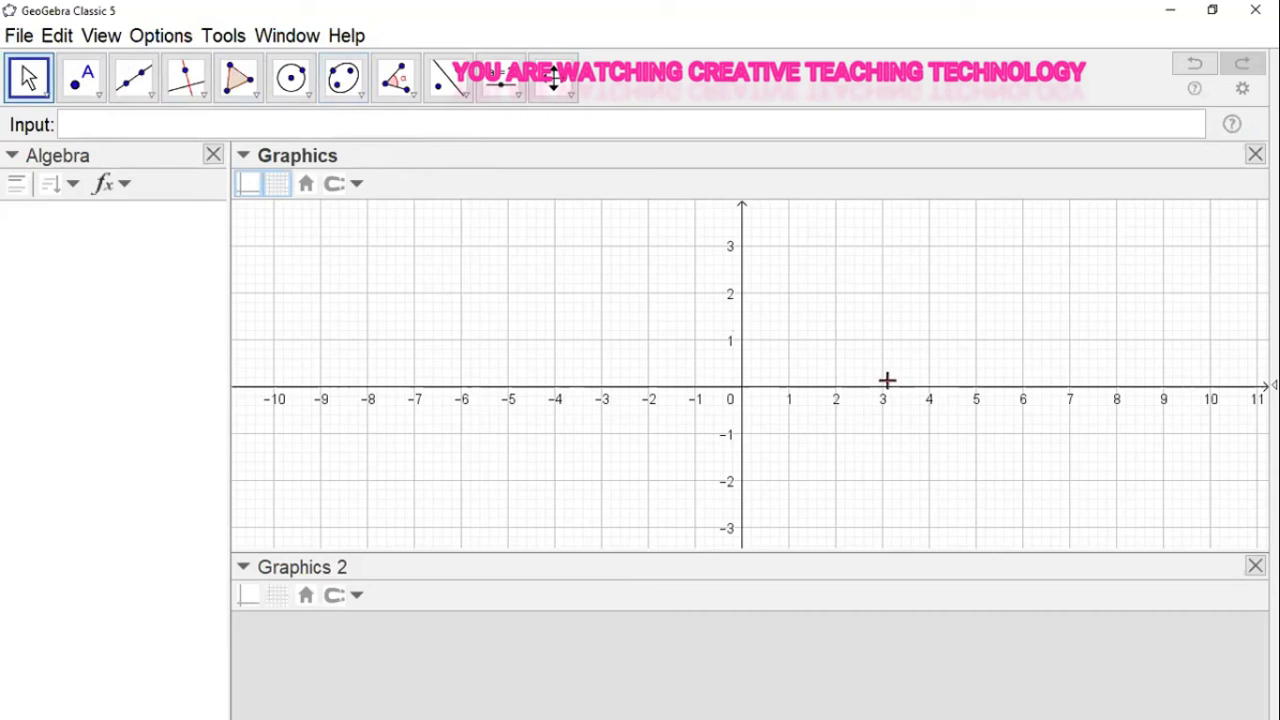
# Step: Start another polygon with its first vertex at about (-6.78, 2.07), and cancel it to reactivate the Move tool
pyautogui.click(238, 80)
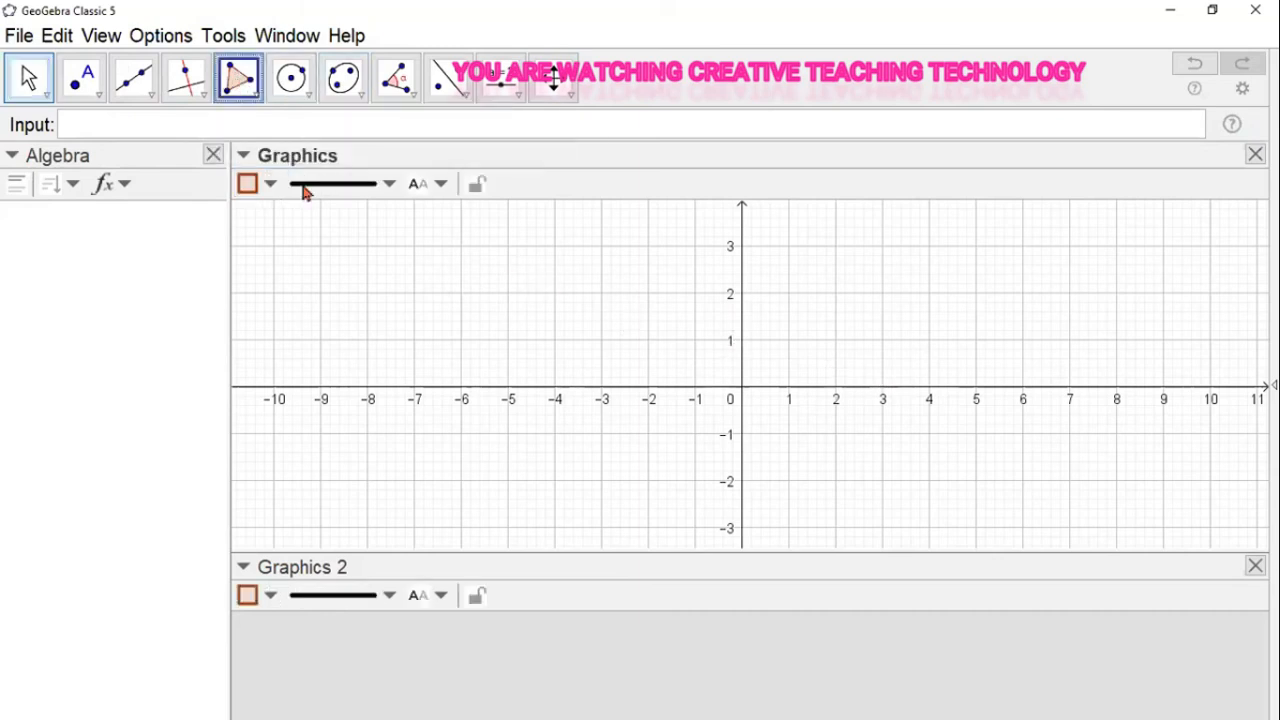
pyautogui.click(424, 290)
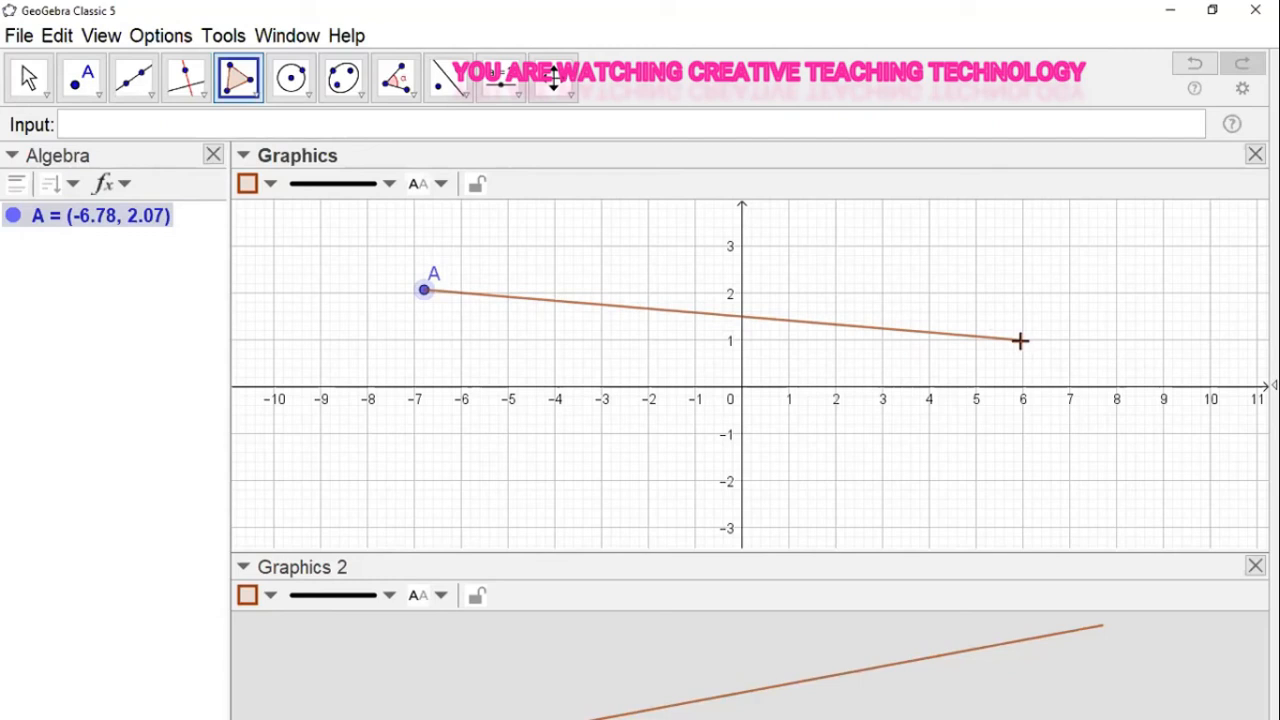
pyautogui.press('Escape')
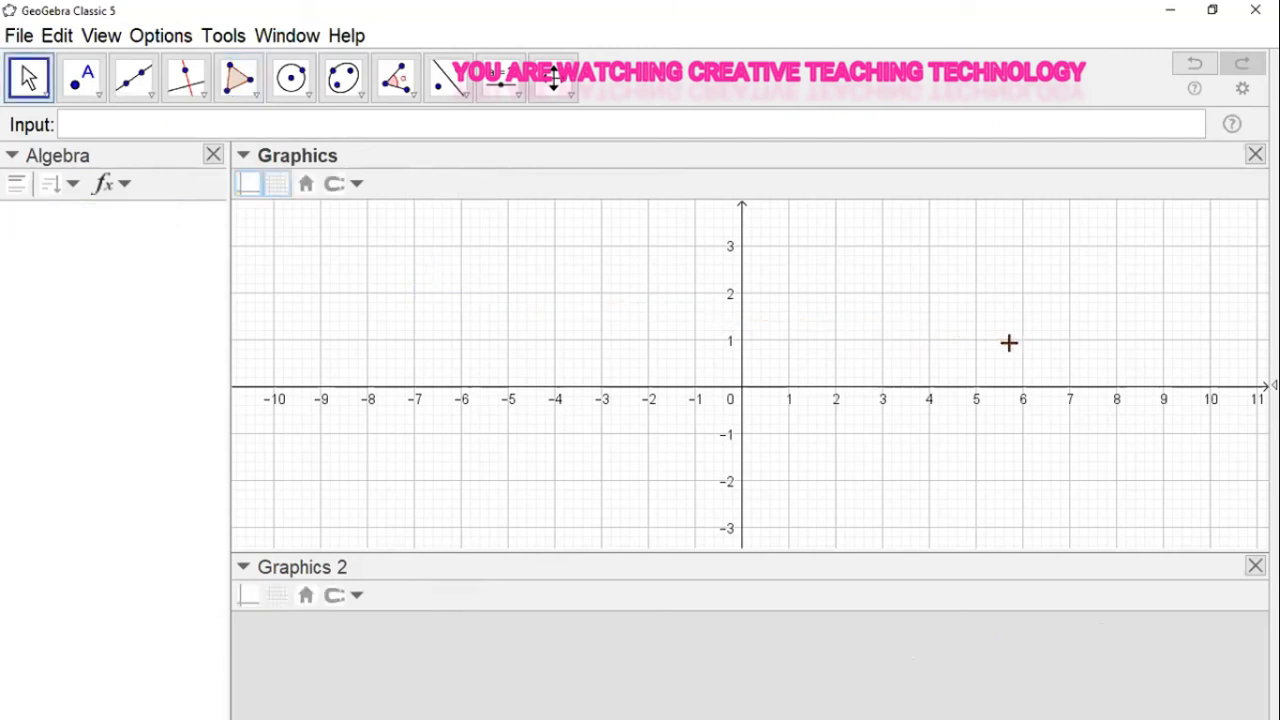
# Step: Review the tools grouped with Slider and with Move, and return to the Move tool
pyautogui.click(466, 106)
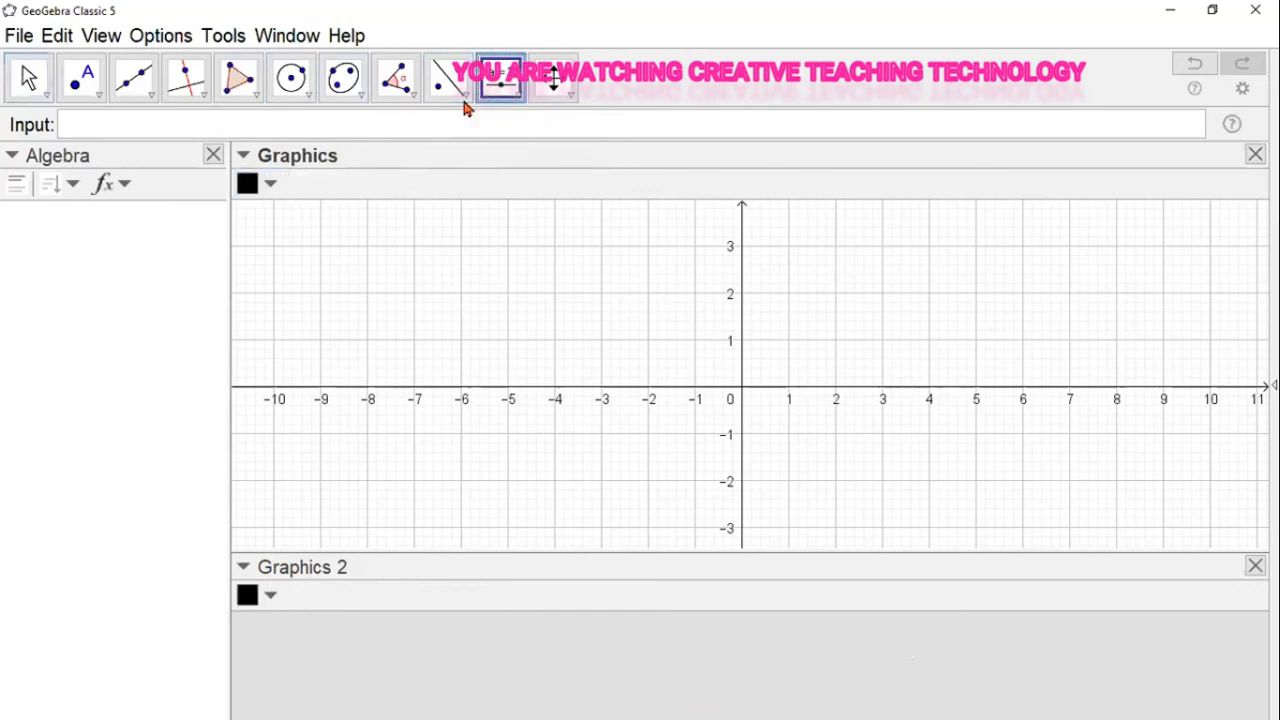
pyautogui.click(466, 107)
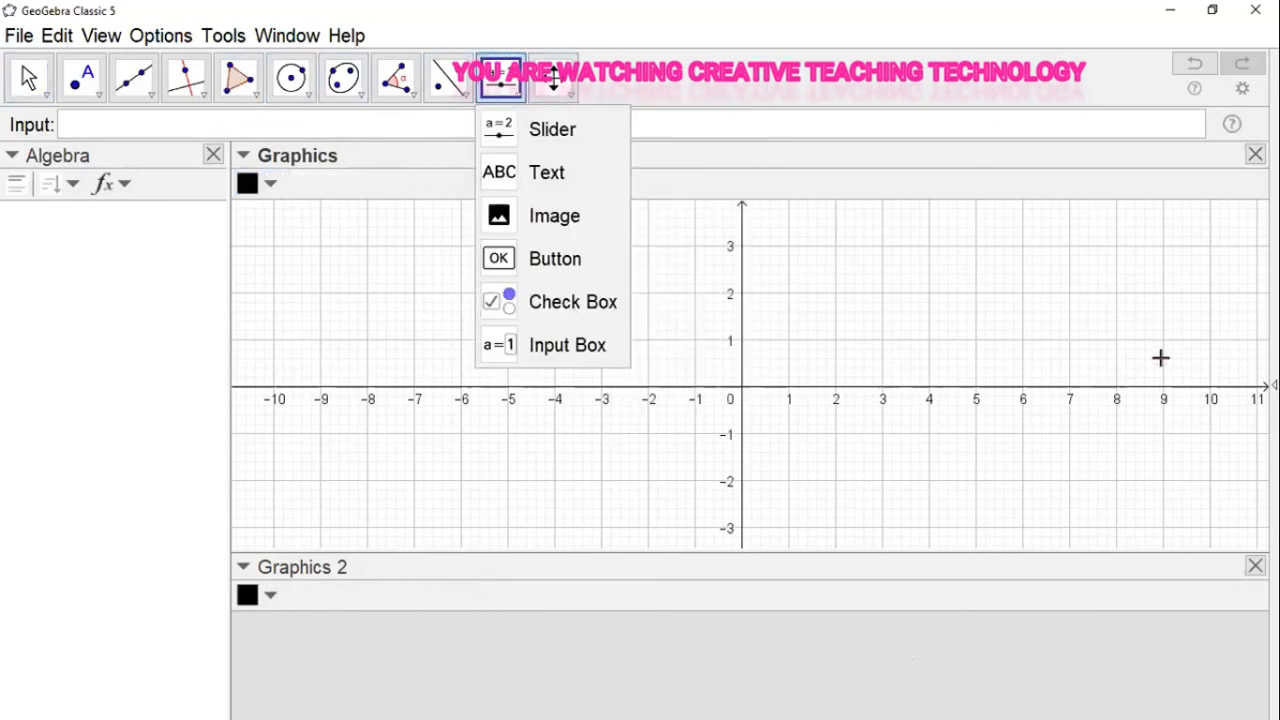
pyautogui.moveTo(24, 86)
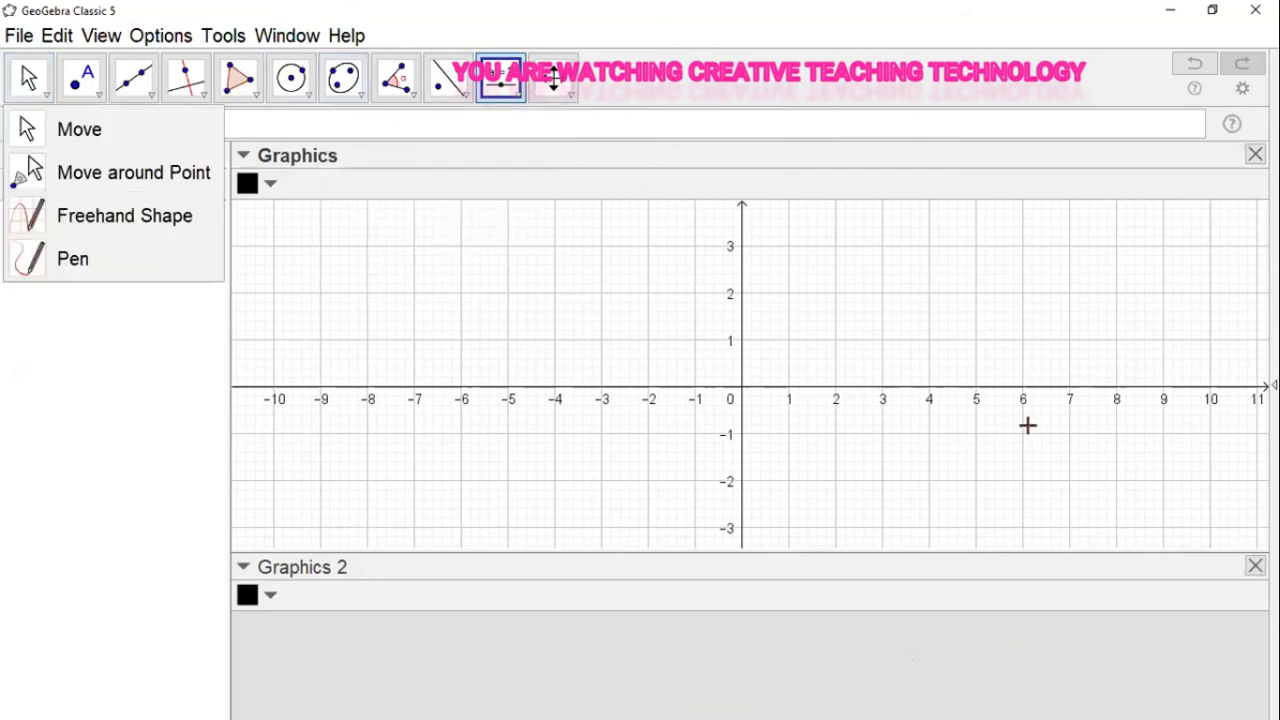
pyautogui.press('Escape')
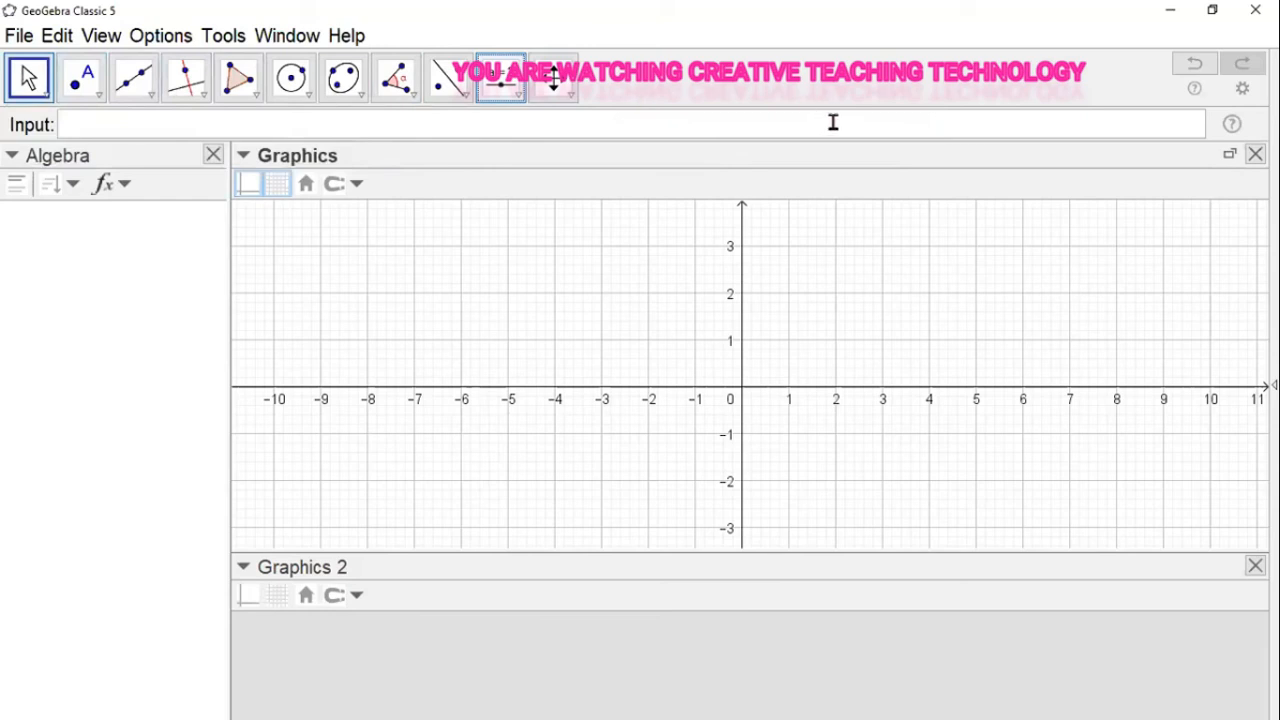
# Step: Read the online help for the Move tool, highlight its note on quick activation in the desktop version, and close the page
pyautogui.click(1197, 98)
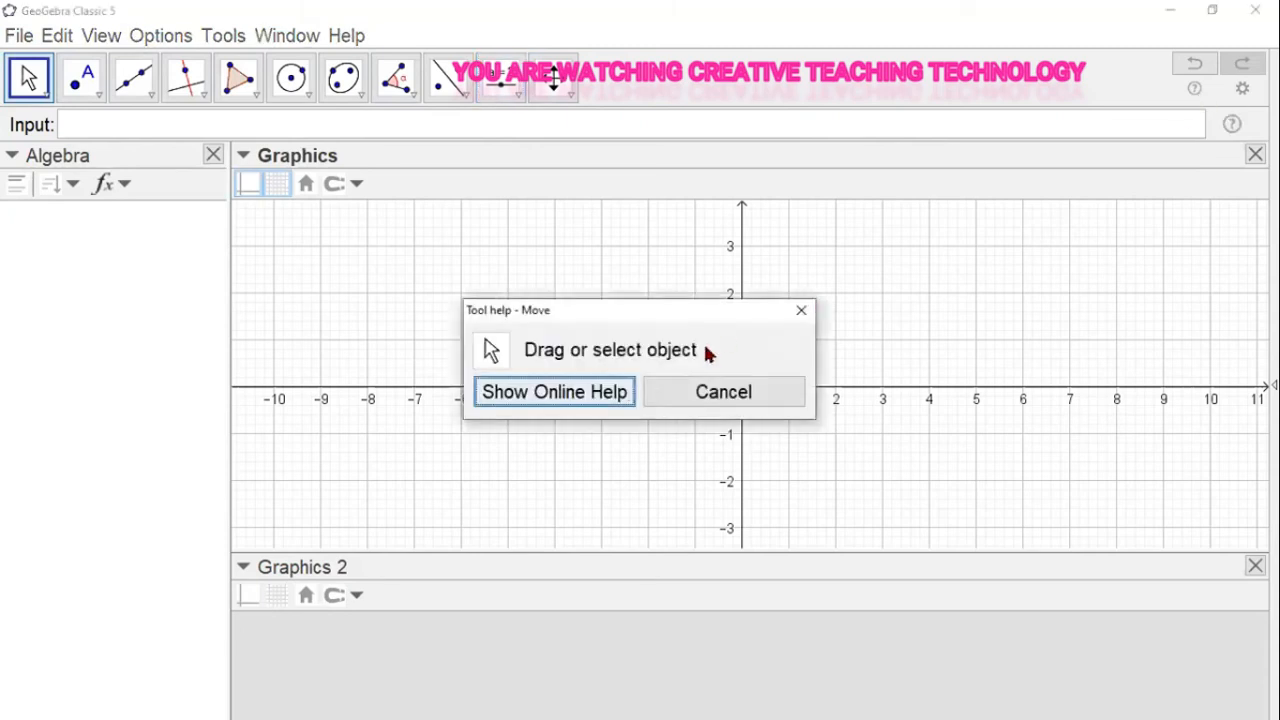
pyautogui.click(593, 391)
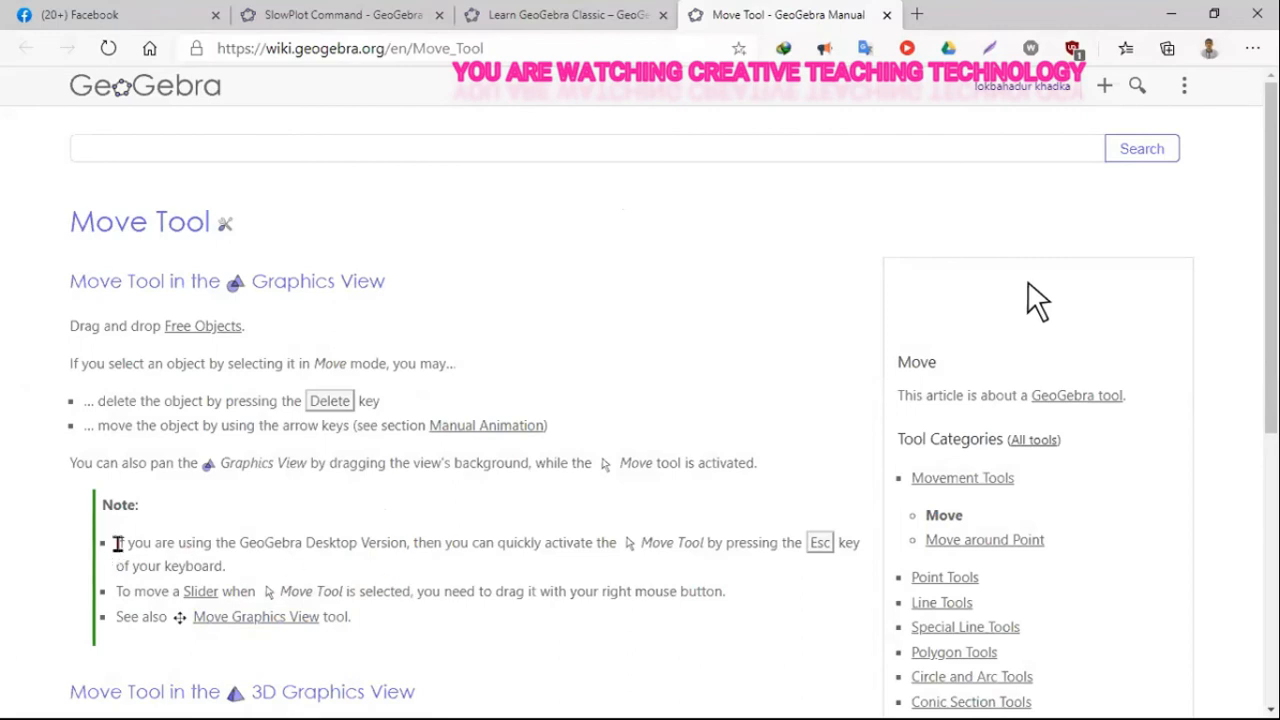
pyautogui.moveTo(118, 542); pyautogui.dragTo(845, 578)
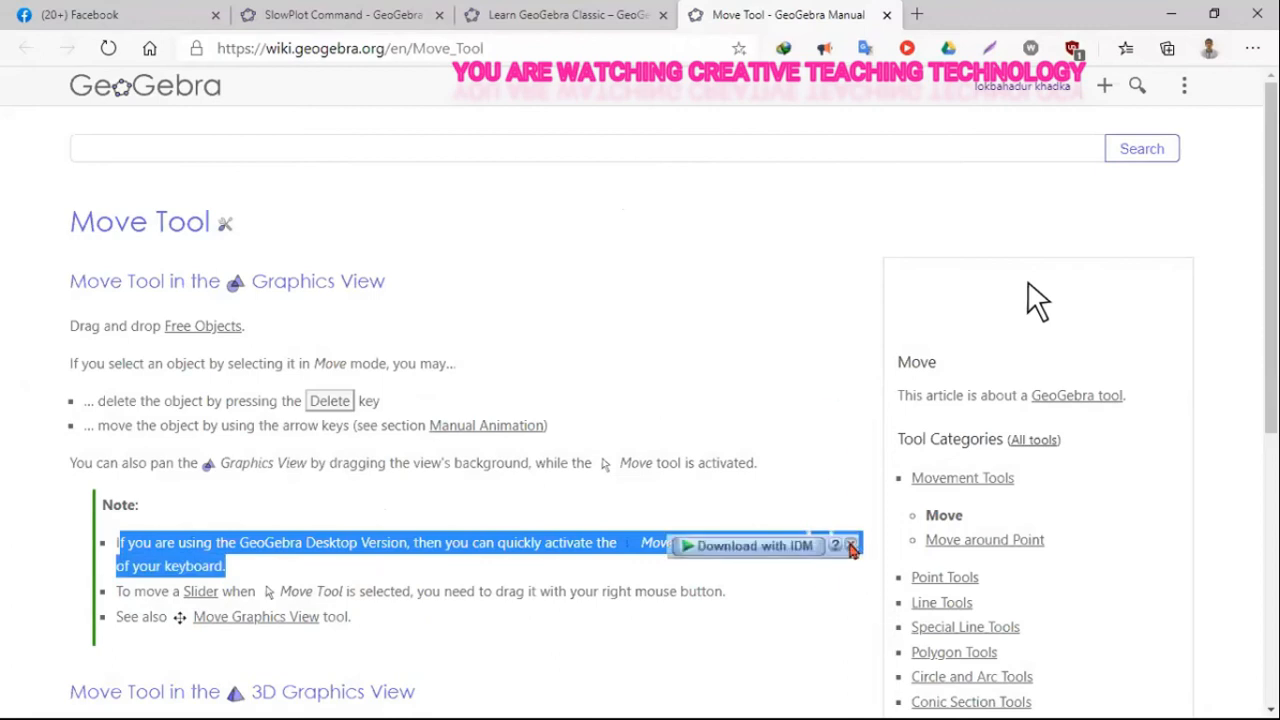
pyautogui.click(850, 546)
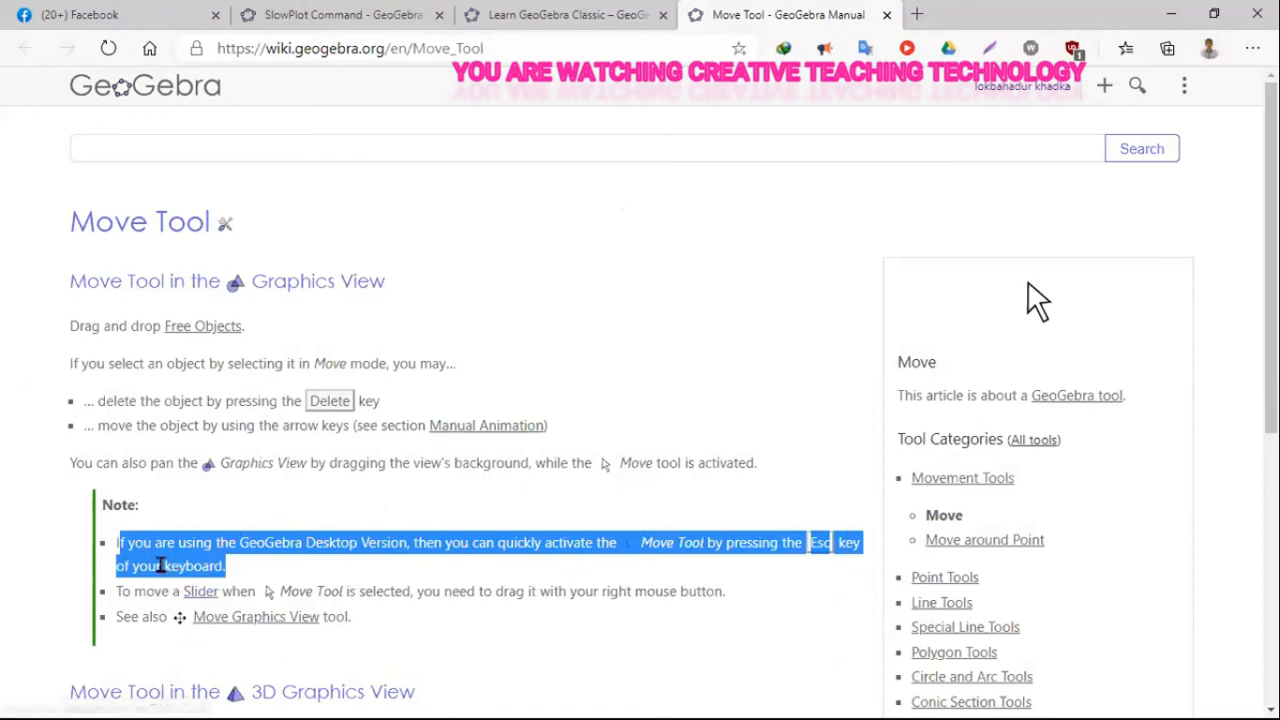
pyautogui.click(720, 314)
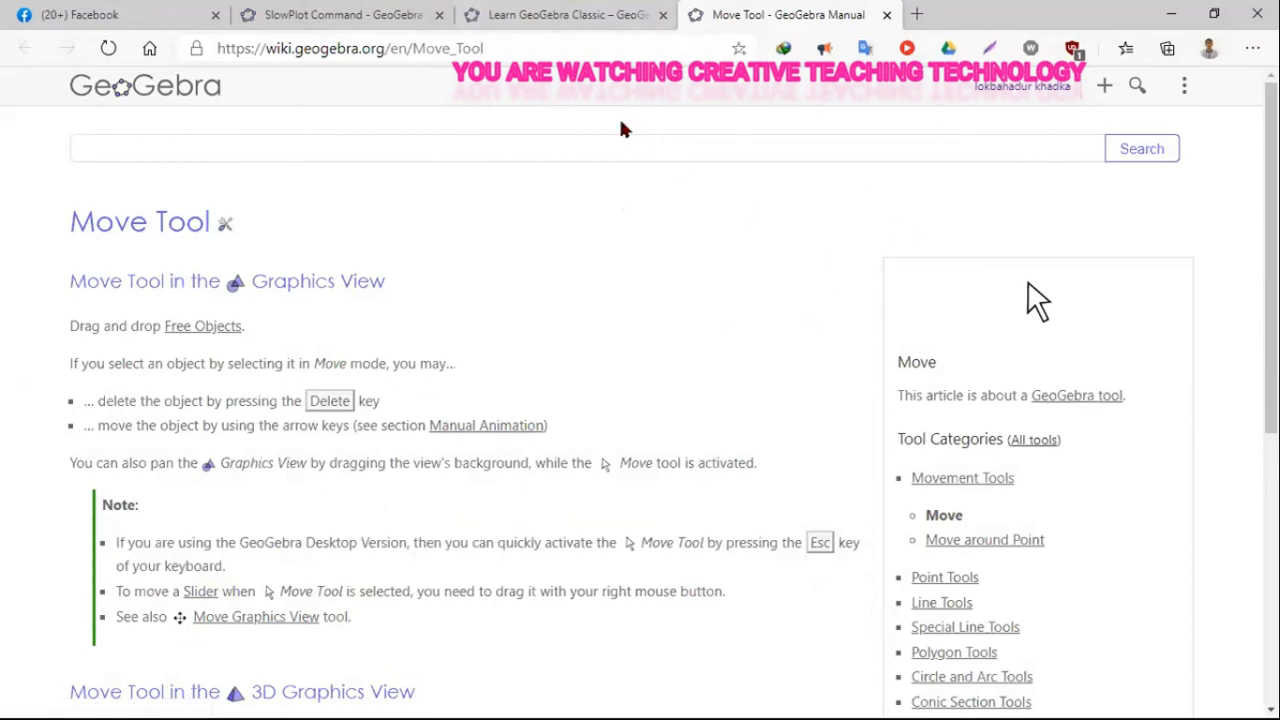
pyautogui.hotkey('ctrl', 'w')
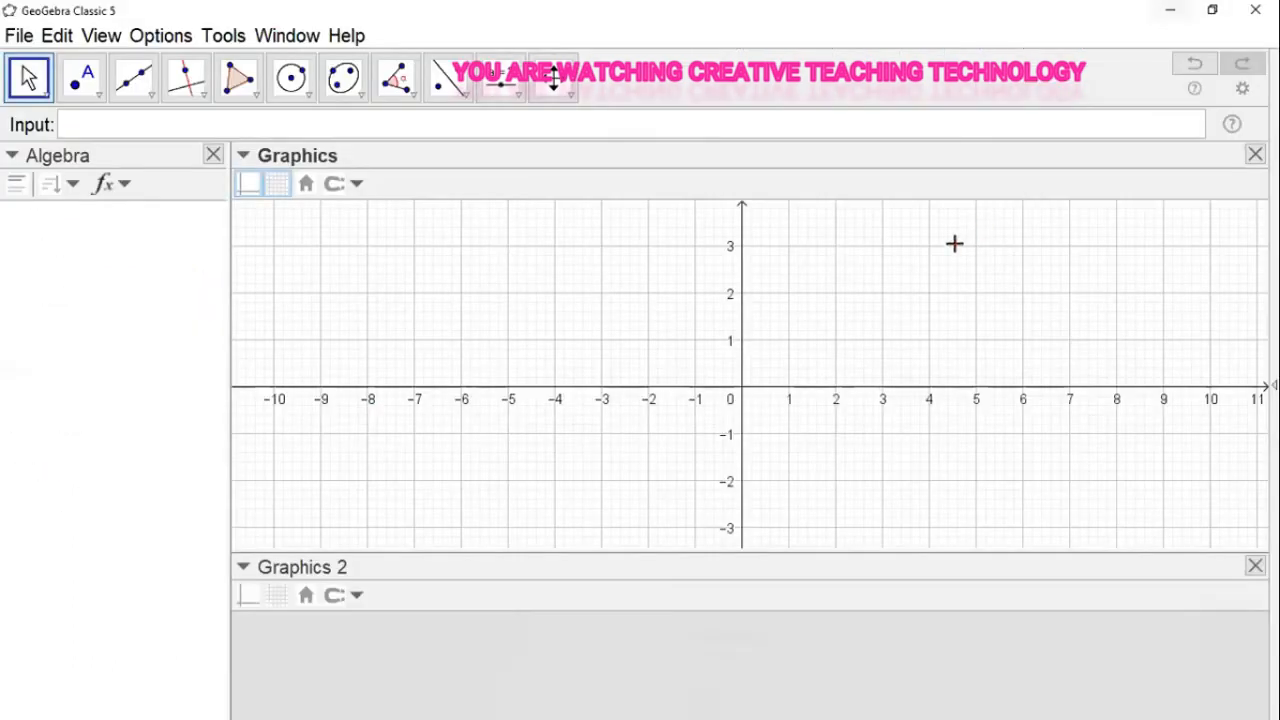
# Step: Open GeoGebra's online tutorials and browse the Learn GeoGebra Classic table of contents as far as the 3D Graphics chapter
pyautogui.click(346, 36)
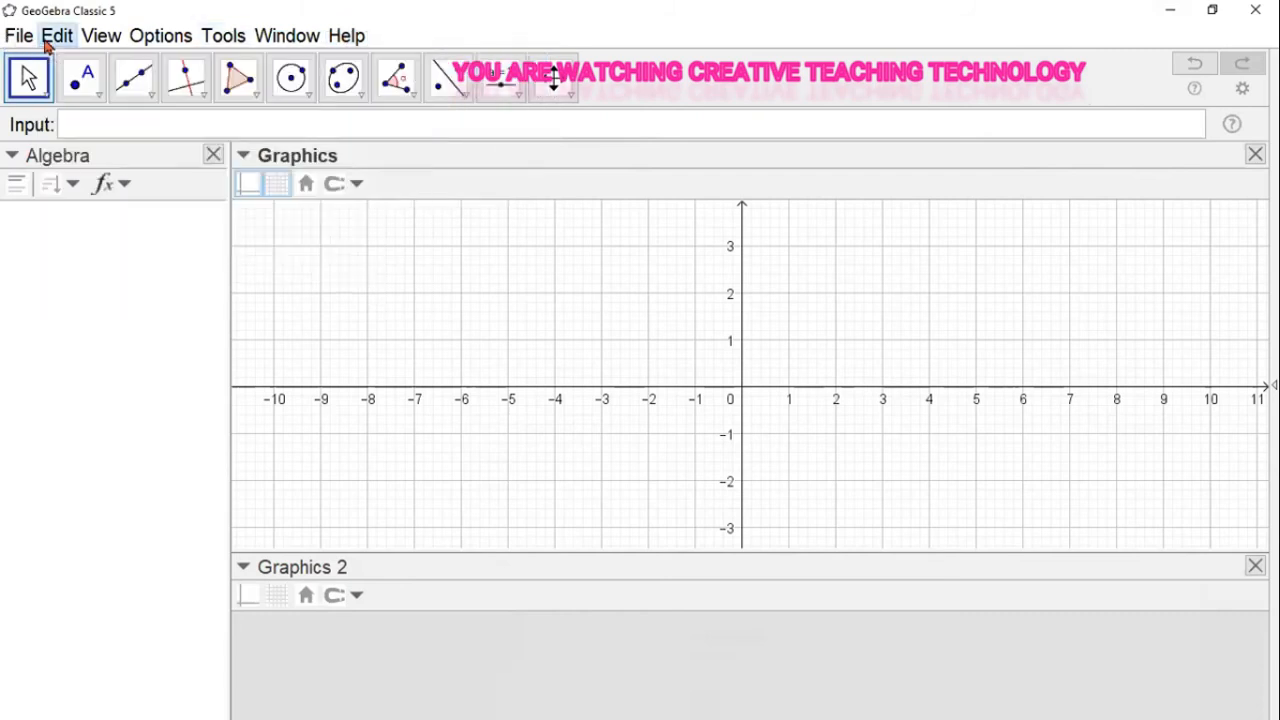
pyautogui.moveTo(352, 40)
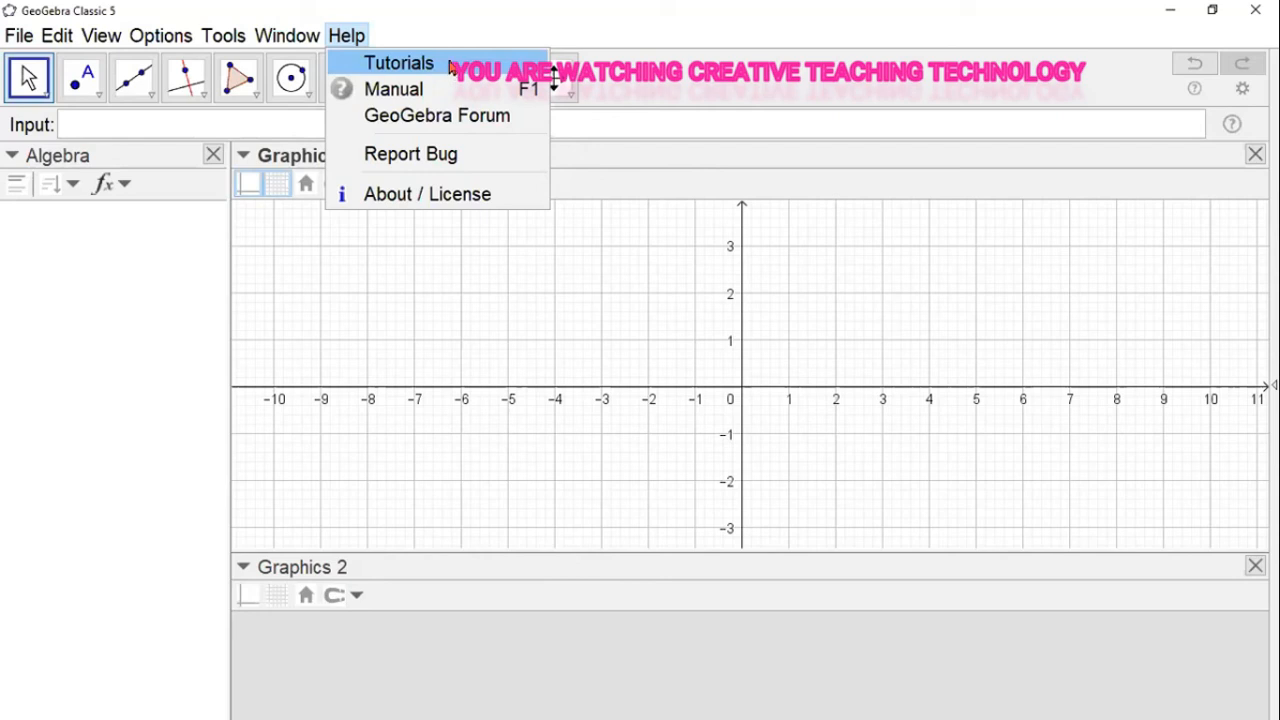
pyautogui.click(443, 68)
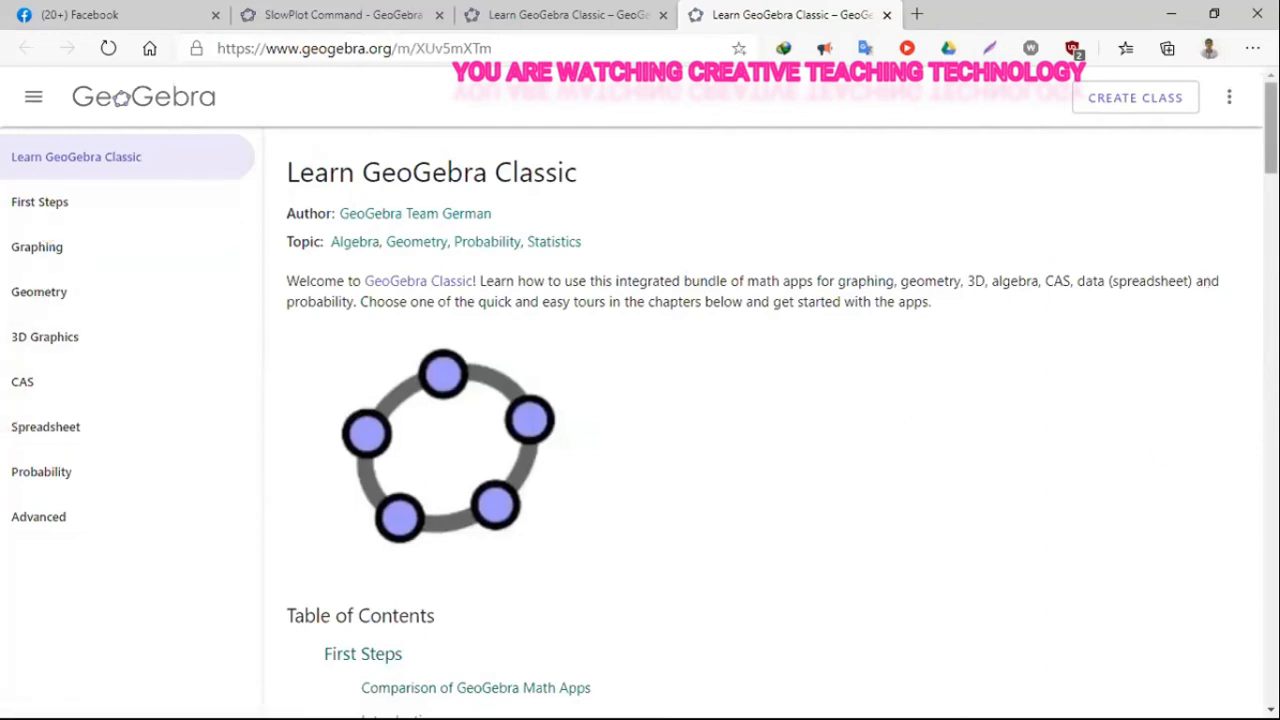
pyautogui.scroll(-5, 120, 97)
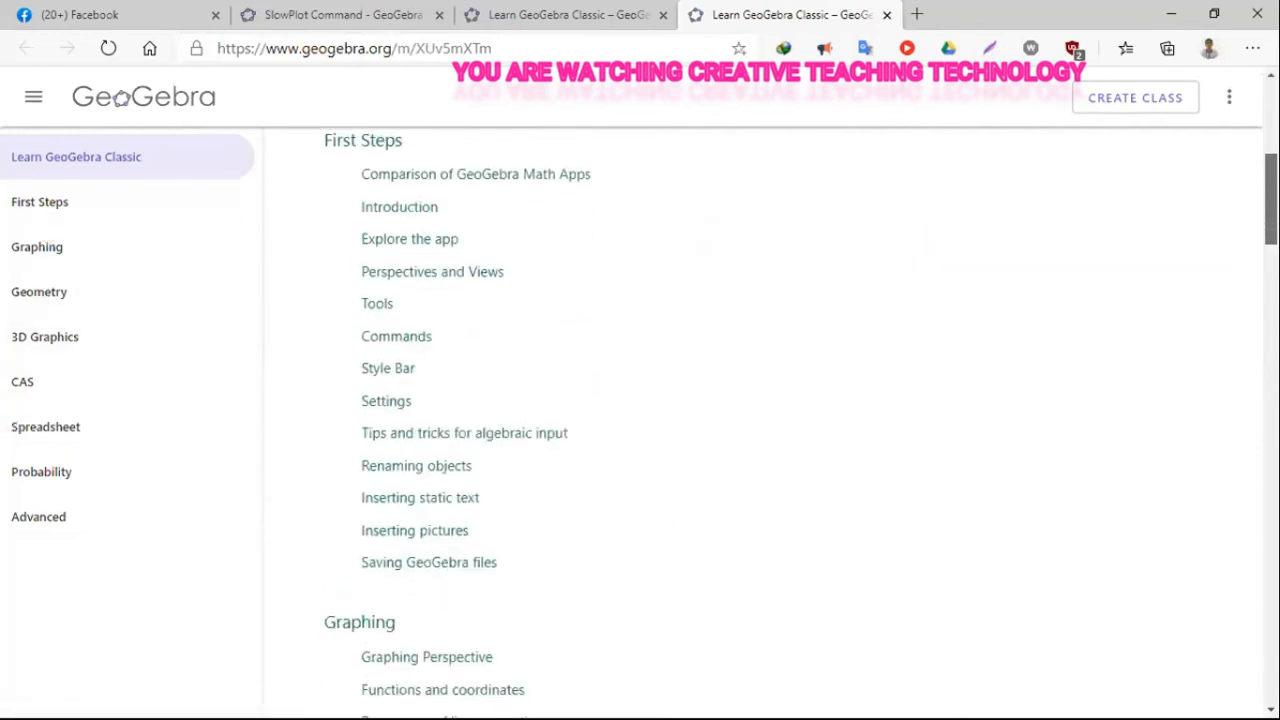
pyautogui.scroll(1, 120, 97)
pyautogui.scroll(-6, 760, 420)
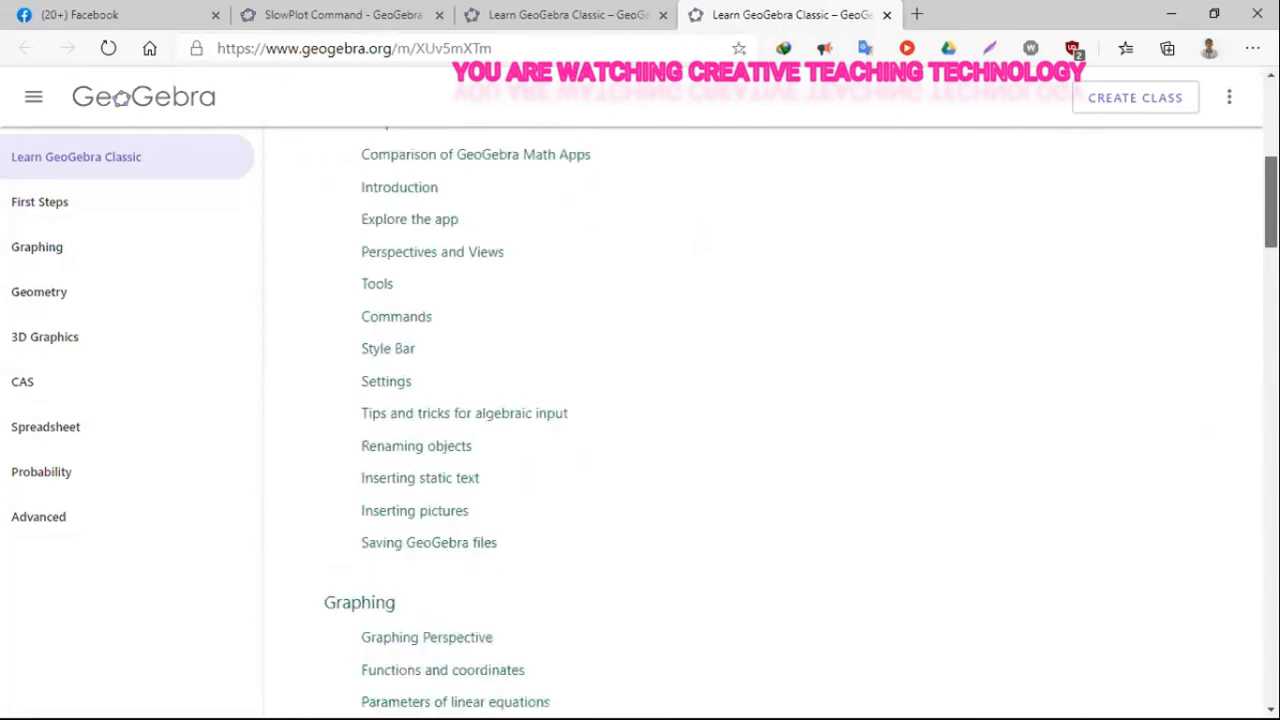
pyautogui.scroll(-5, 760, 420)
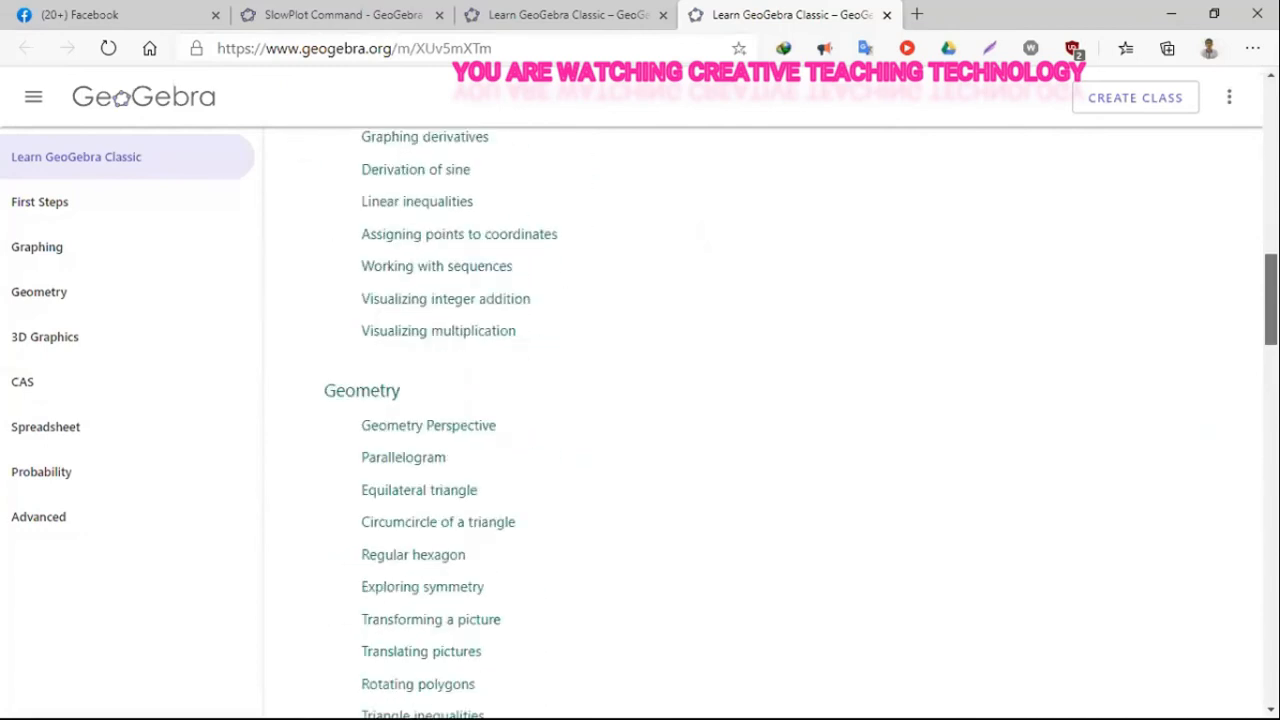
pyautogui.scroll(-3, 760, 420)
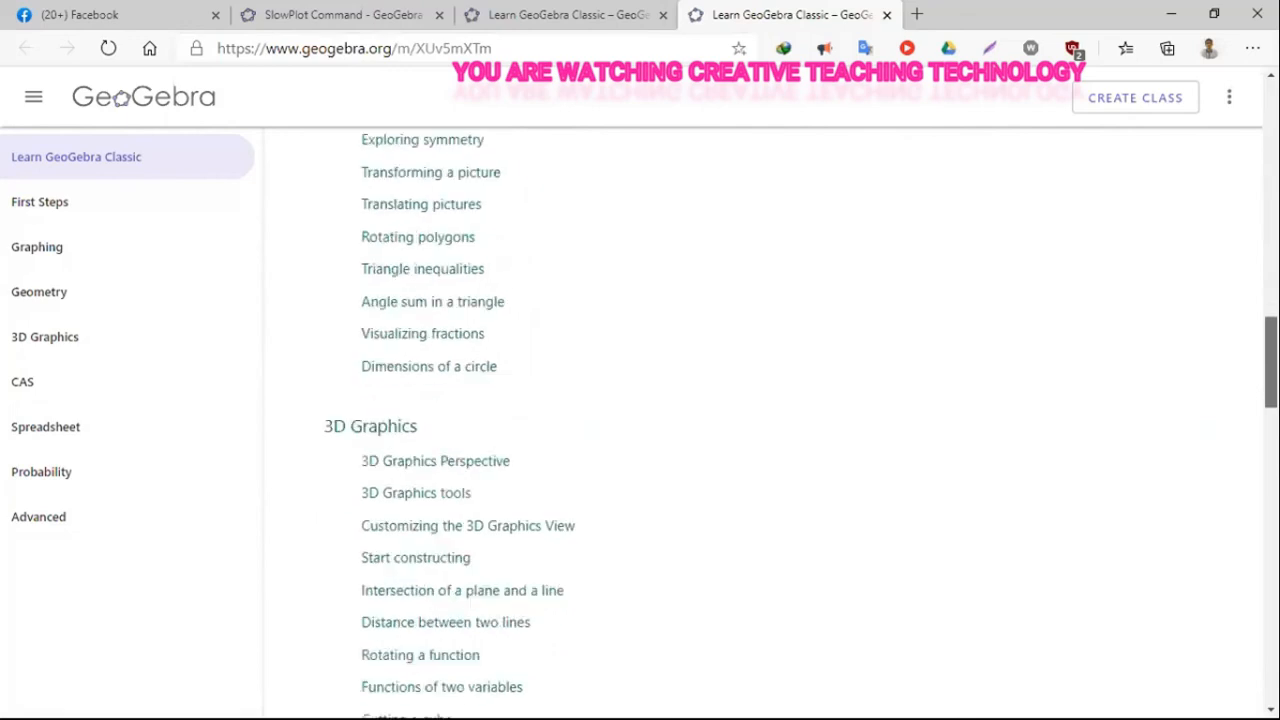
pyautogui.scroll(-1, 760, 420)
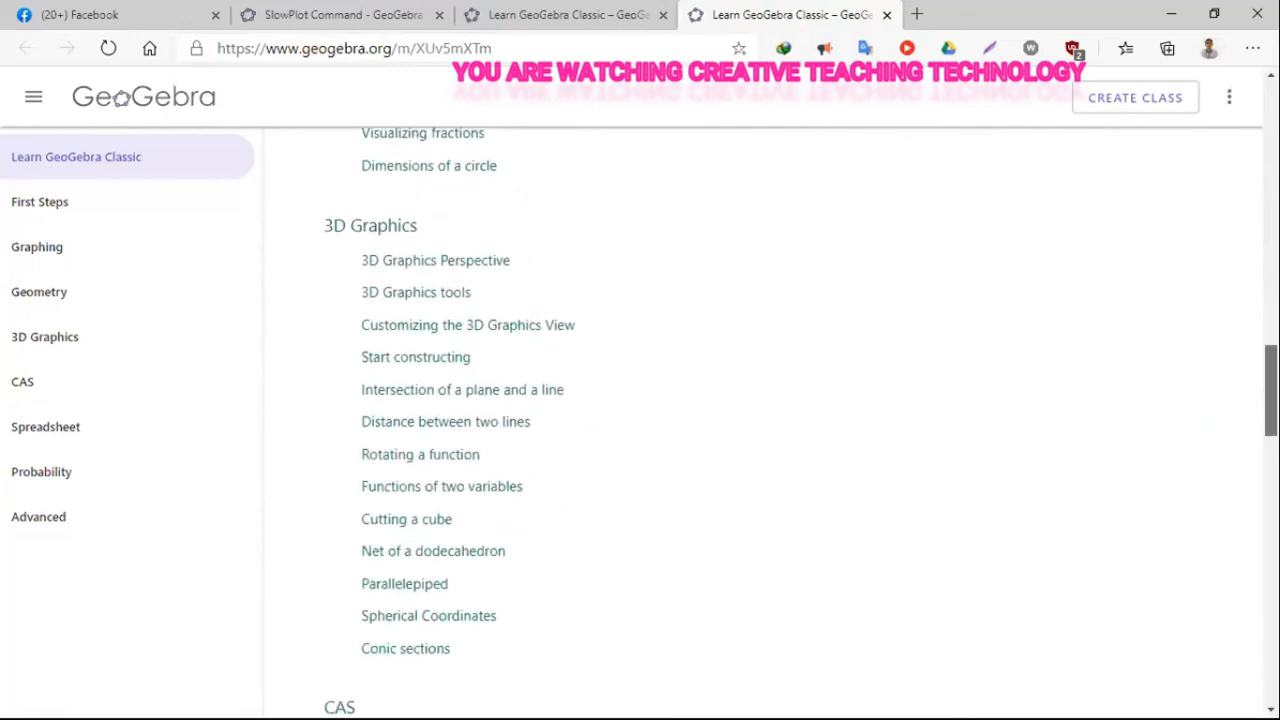
# Step: Open the Rotating a function tutorial and examine its sample construction, instructions and practice applet
pyautogui.click(445, 462)
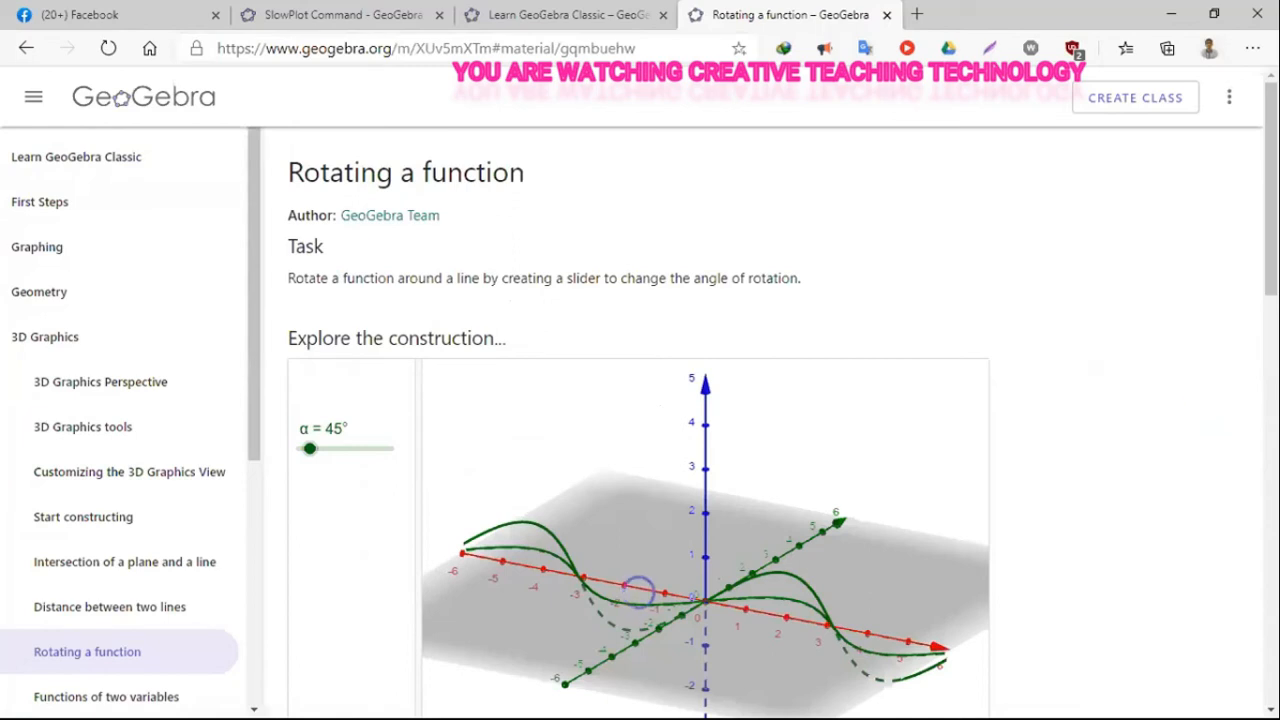
pyautogui.scroll(-4, 640, 420)
pyautogui.scroll(2, 640, 420)
pyautogui.scroll(-3, 640, 420)
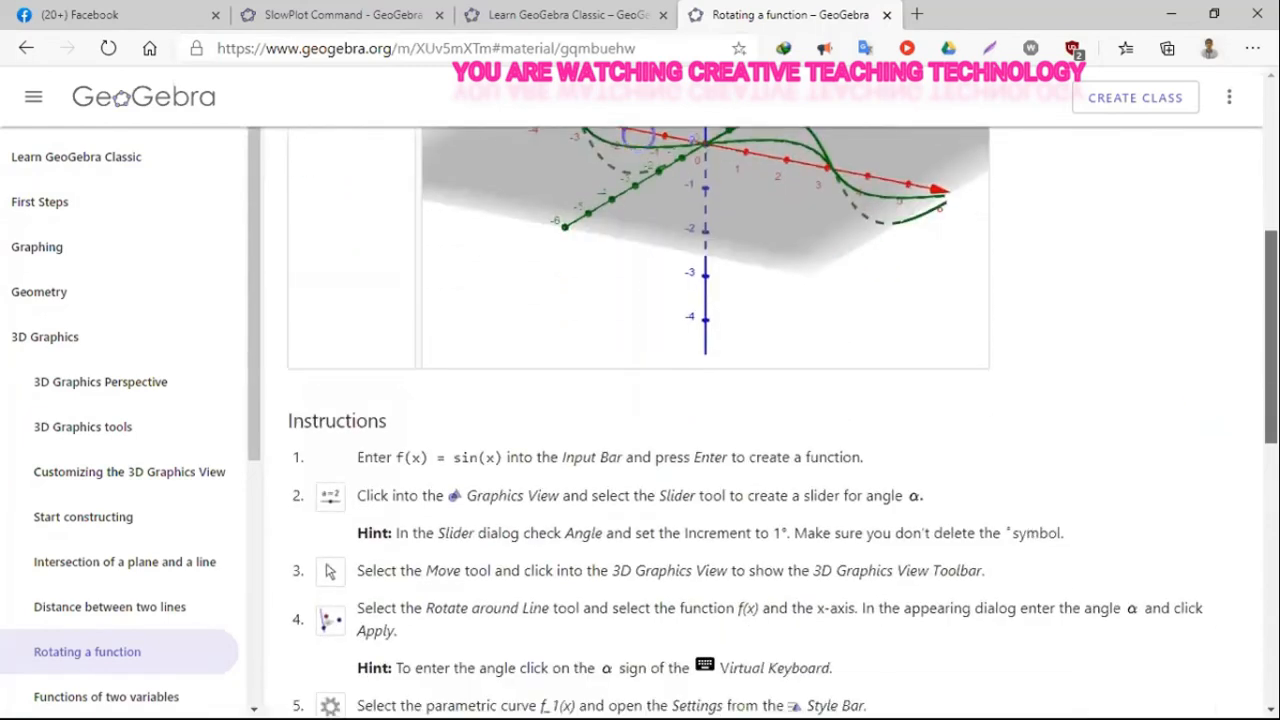
pyautogui.scroll(-2, 640, 420)
pyautogui.scroll(3, 640, 420)
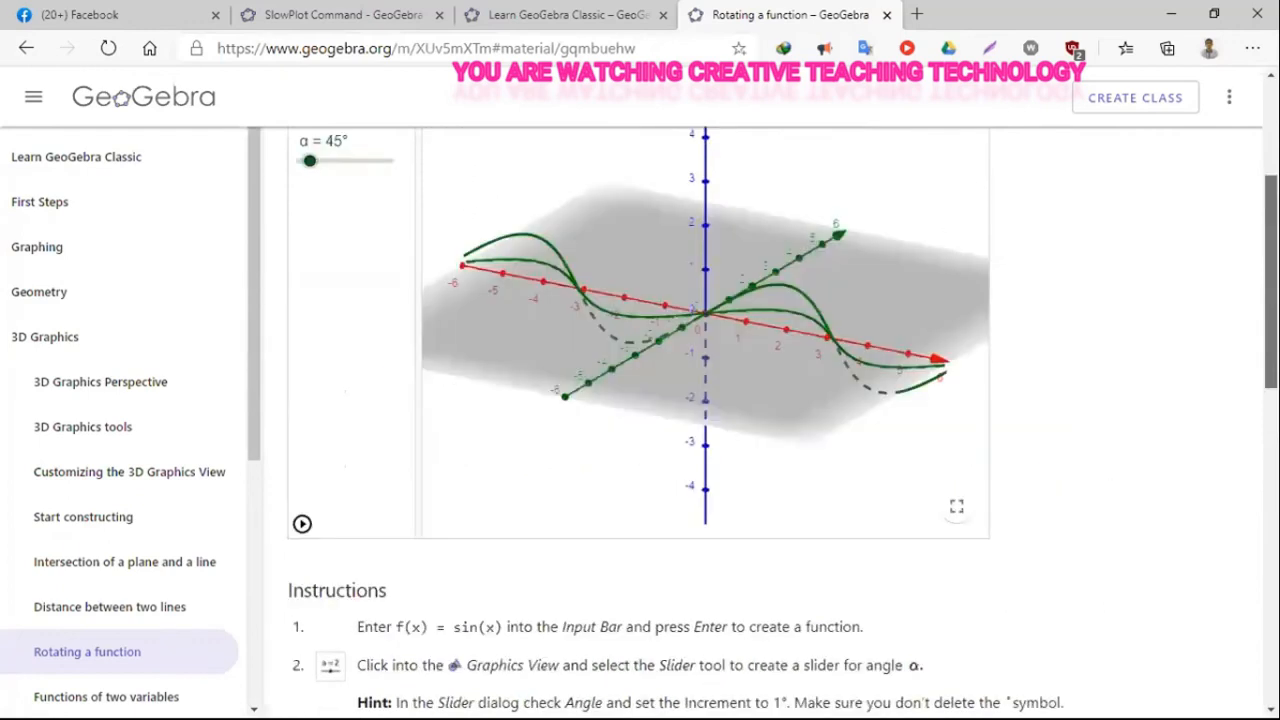
pyautogui.scroll(-2, 640, 420)
pyautogui.scroll(-1, 640, 420)
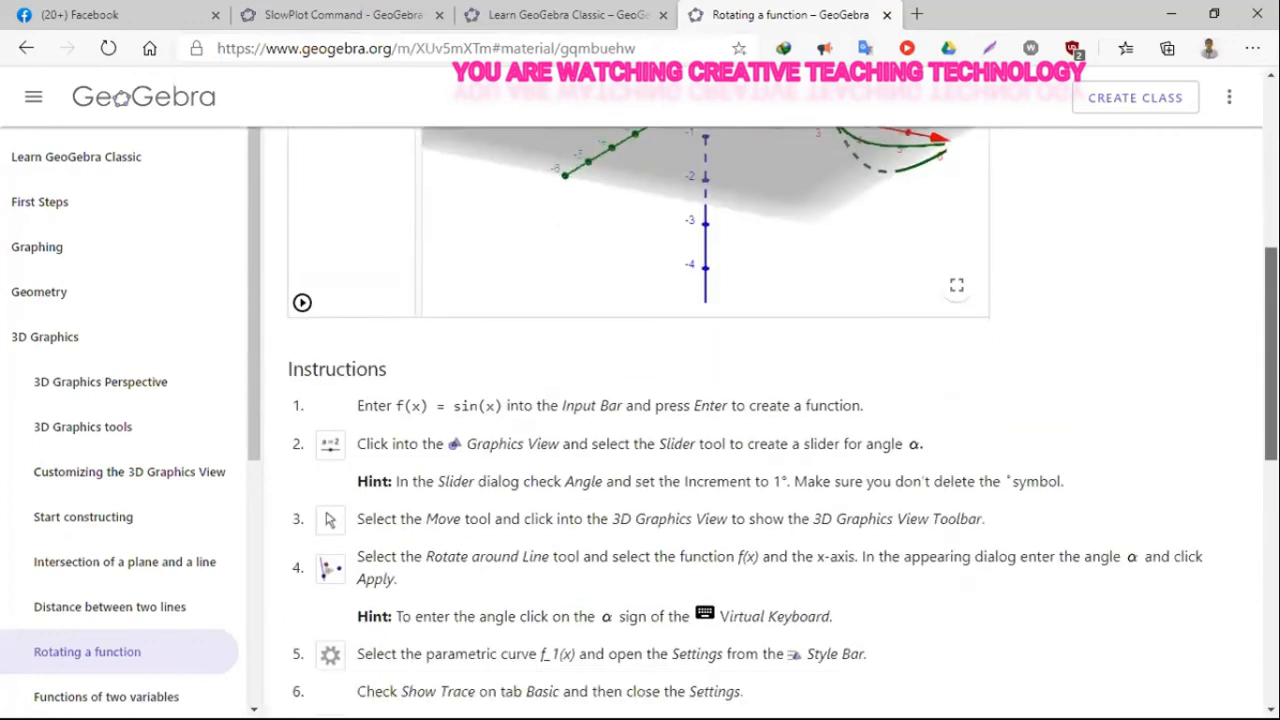
pyautogui.scroll(-3, 640, 420)
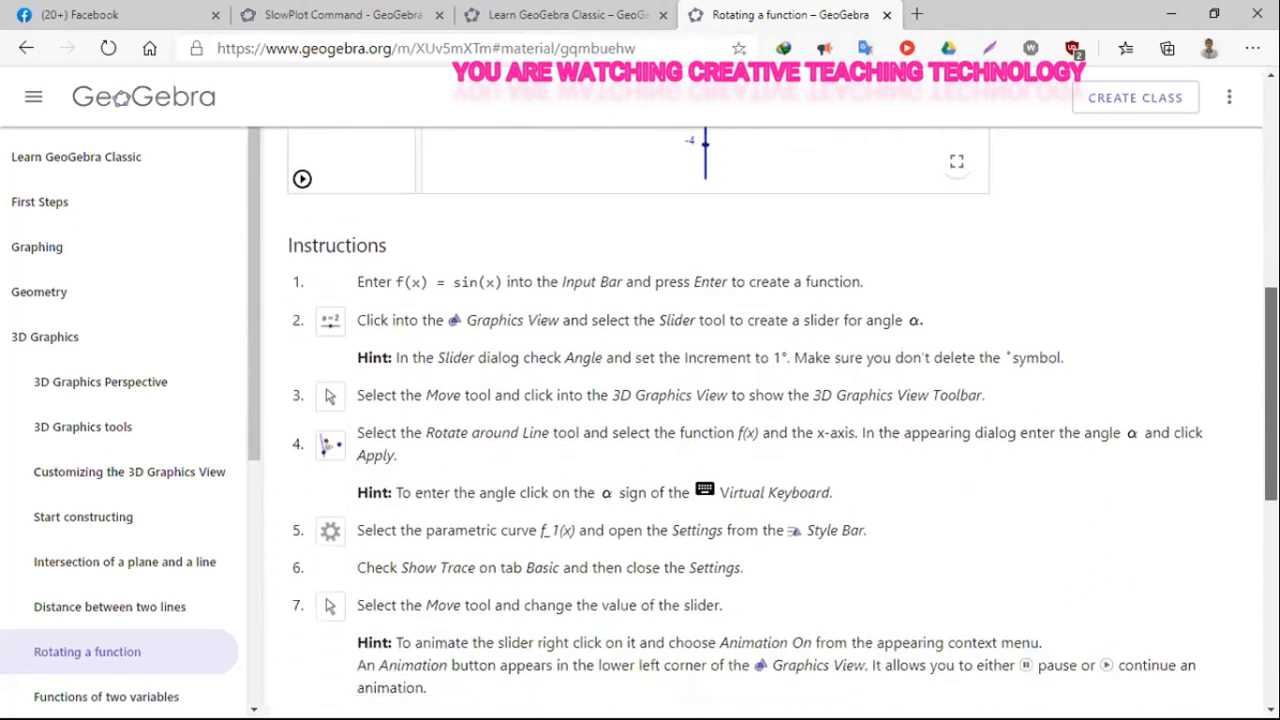
pyautogui.scroll(-4, 640, 420)
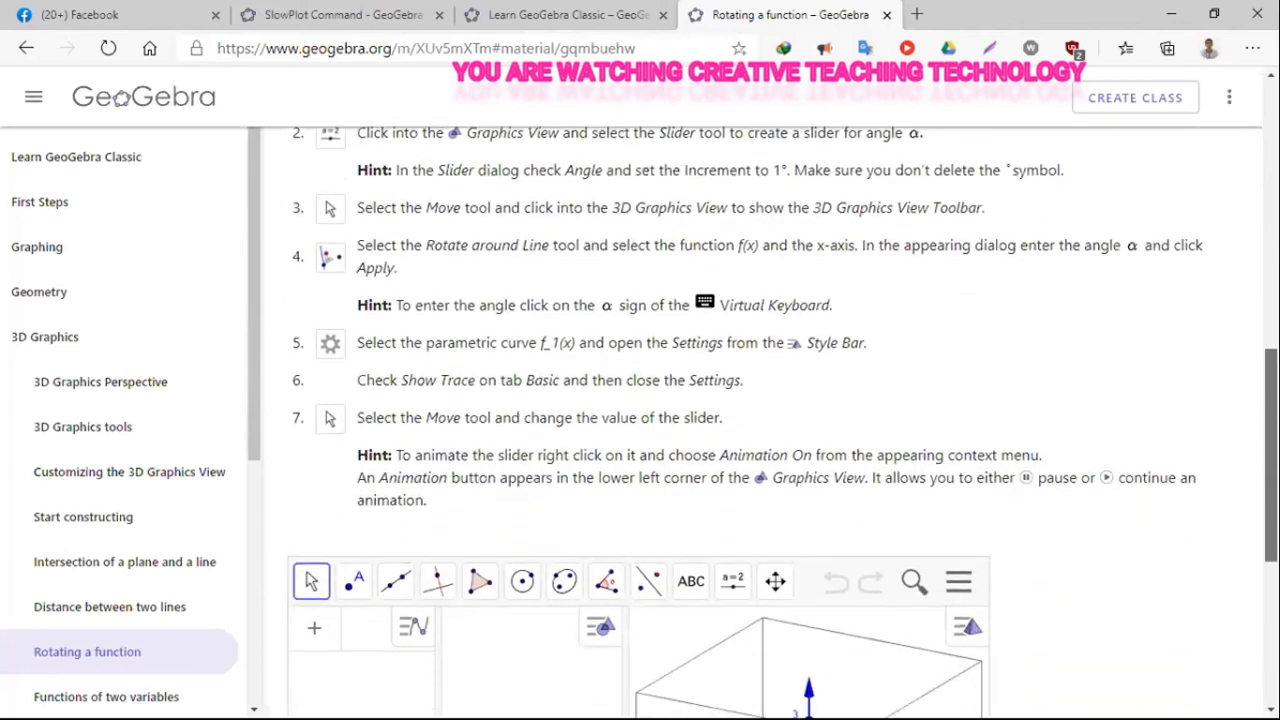
pyautogui.scroll(-6, 640, 420)
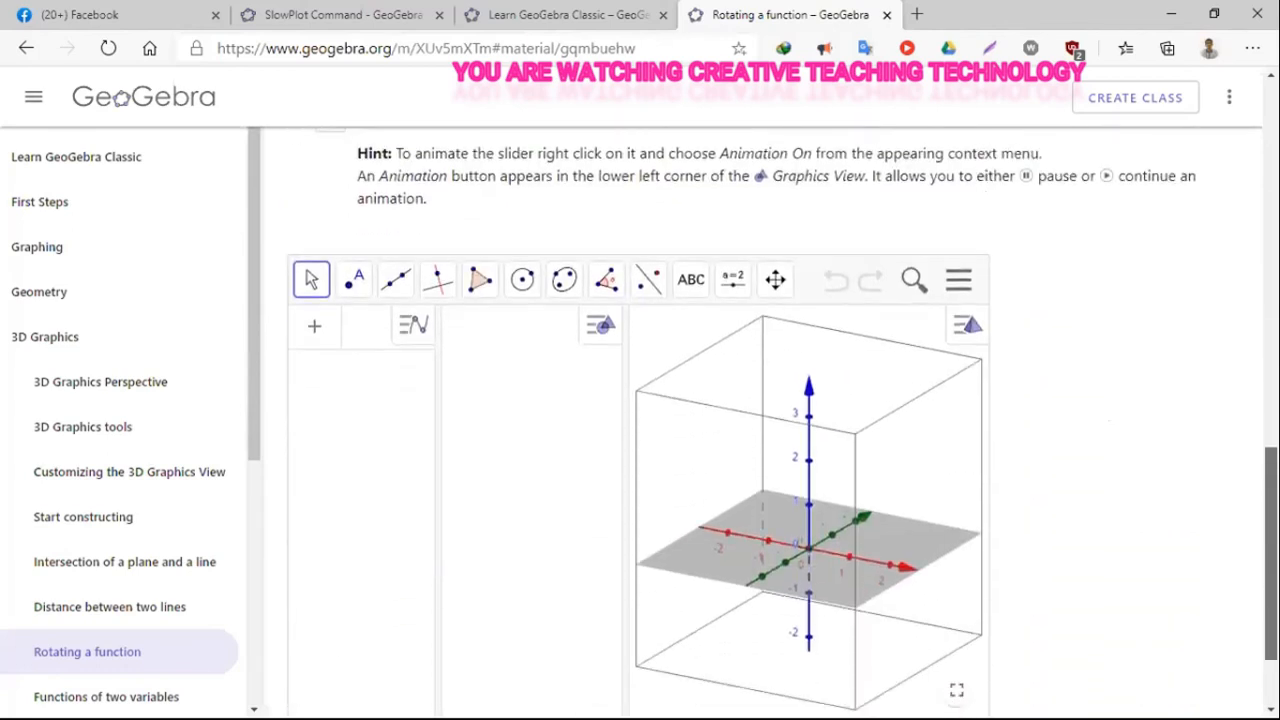
pyautogui.scroll(-1, 640, 420)
pyautogui.scroll(4, 640, 420)
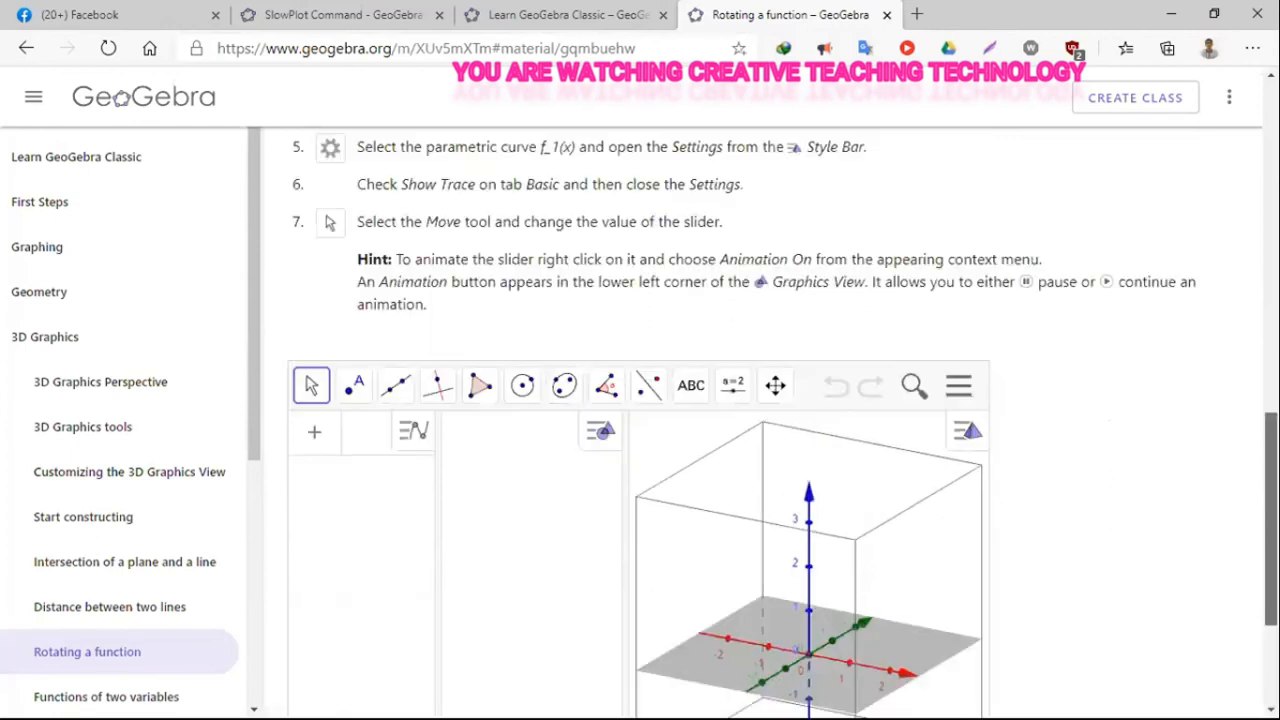
pyautogui.scroll(7, 780, 420)
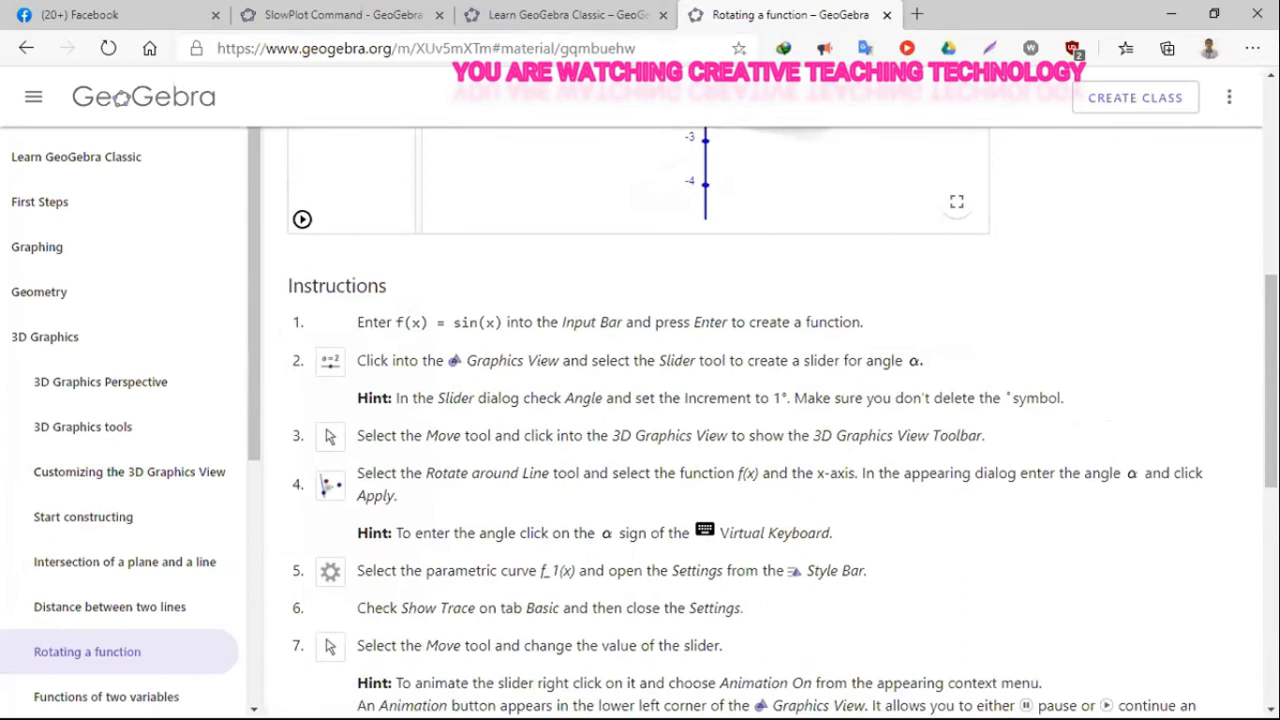
pyautogui.scroll(1, 1270, 380)
pyautogui.scroll(9, 640, 420)
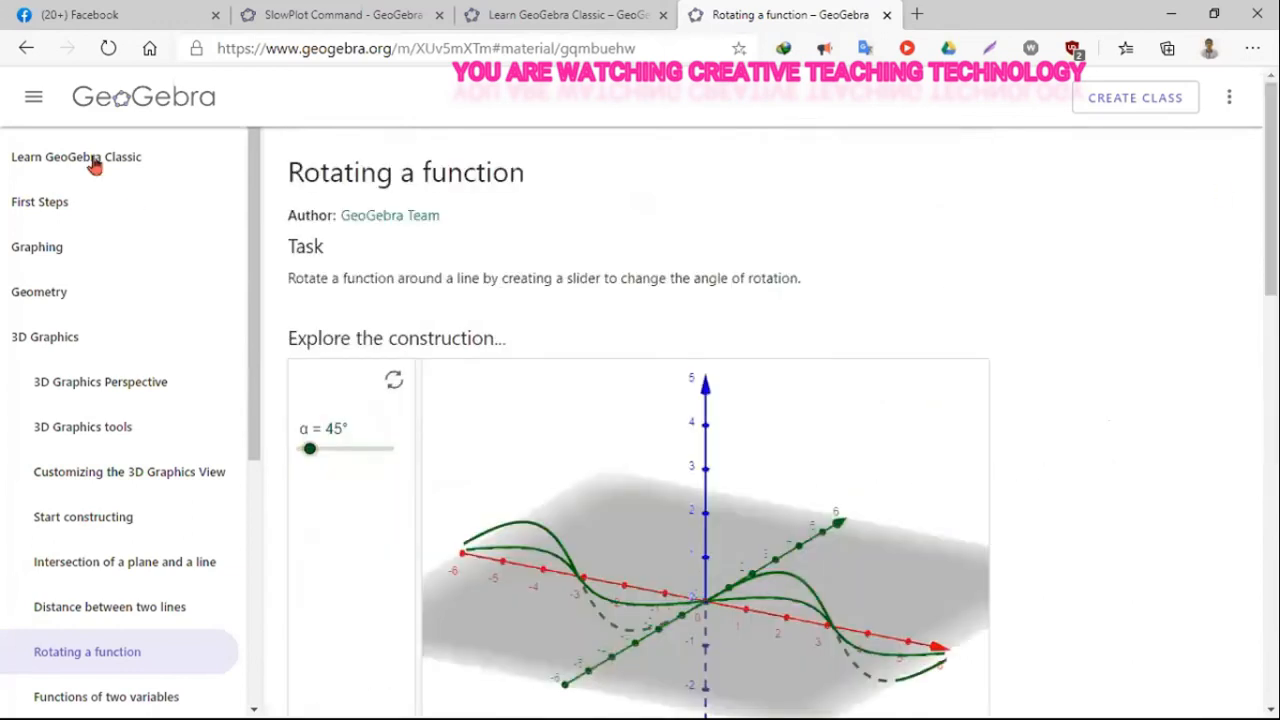
# Step: Return to the Learn GeoGebra Classic contents, browse the remaining chapters through Advanced, and review the help options in GeoGebra Classic 5
pyautogui.click(26, 52)
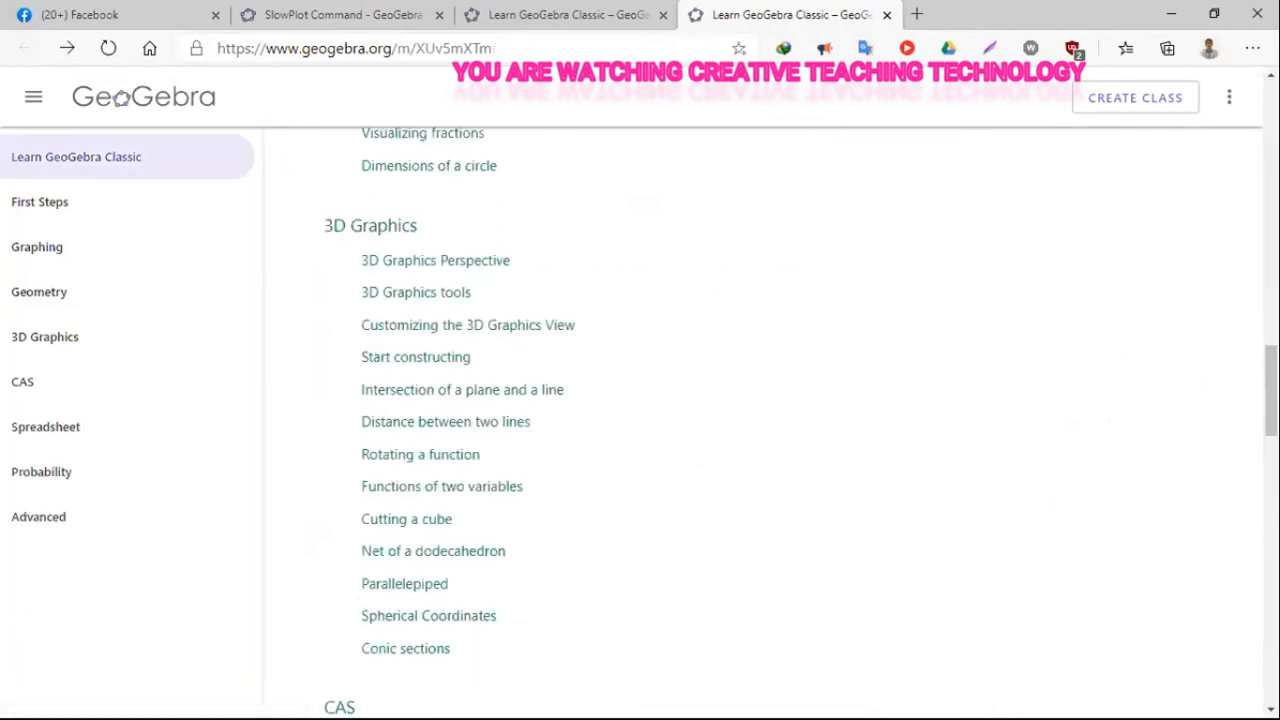
pyautogui.moveTo(1271, 391); pyautogui.dragTo(1271, 522)
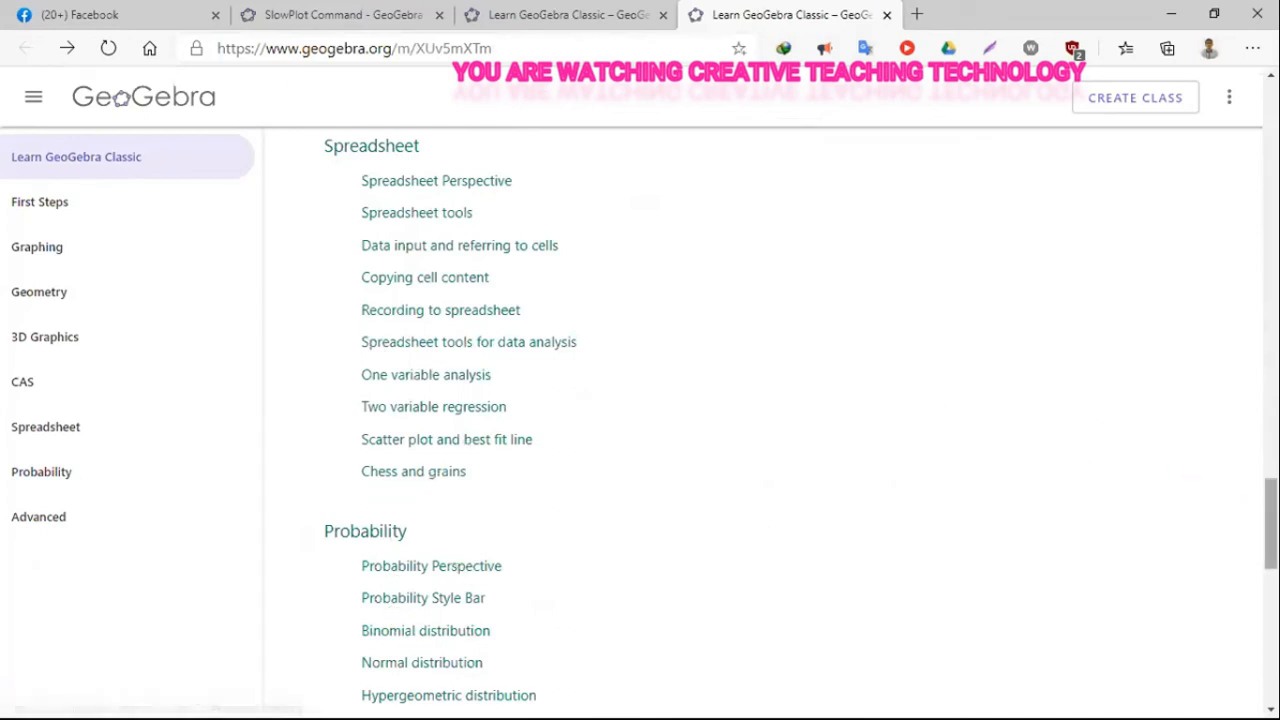
pyautogui.scroll(-3, 800, 420)
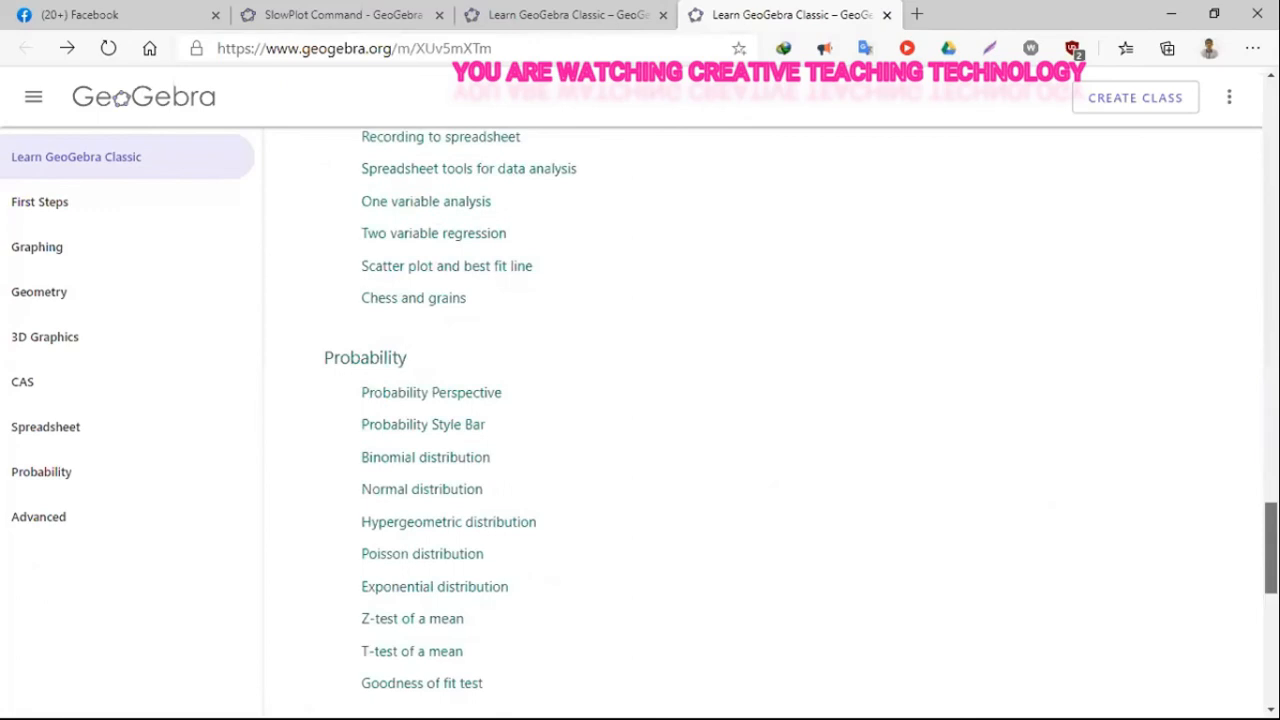
pyautogui.scroll(-3, 760, 420)
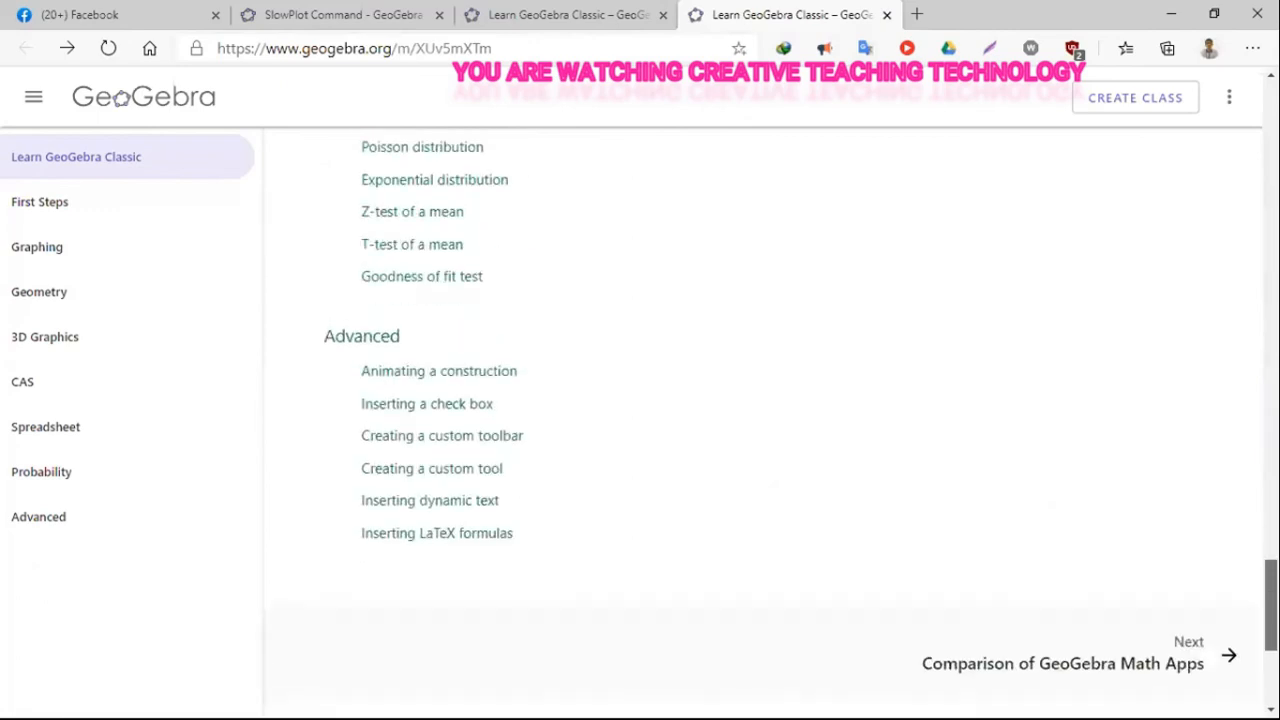
pyautogui.scroll(15, 760, 420)
pyautogui.scroll(12, 760, 420)
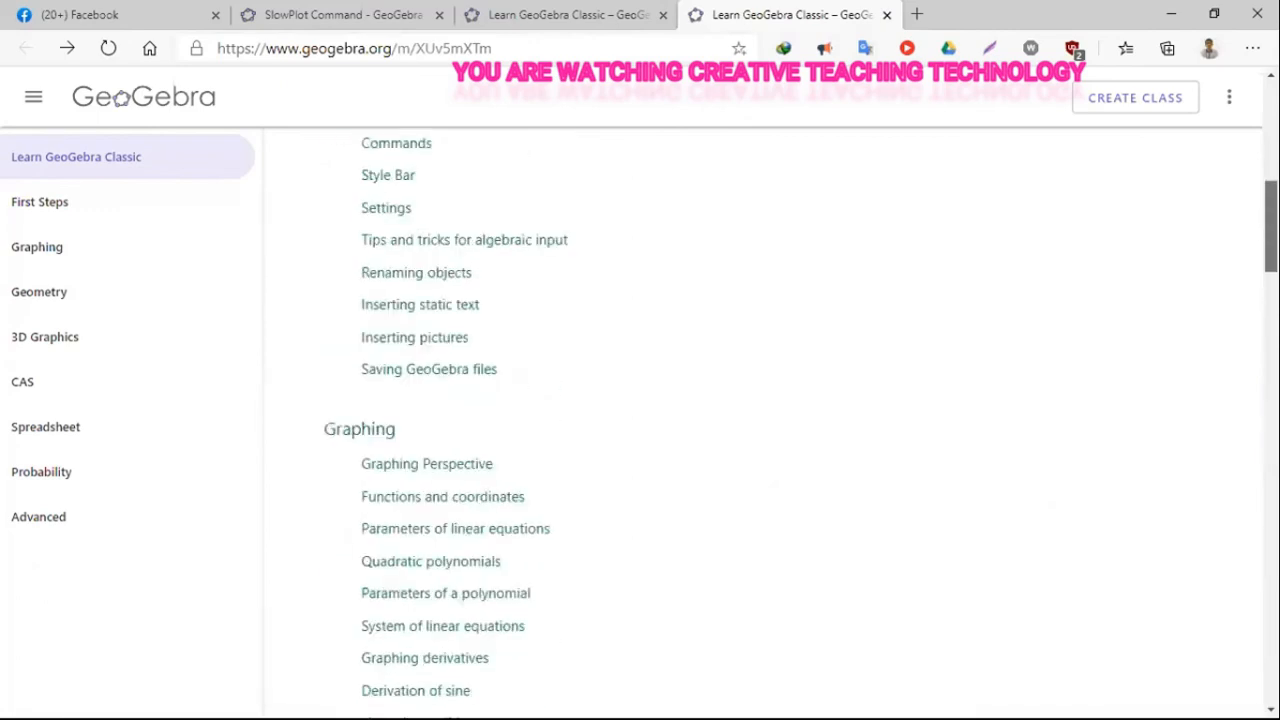
pyautogui.scroll(4, 760, 420)
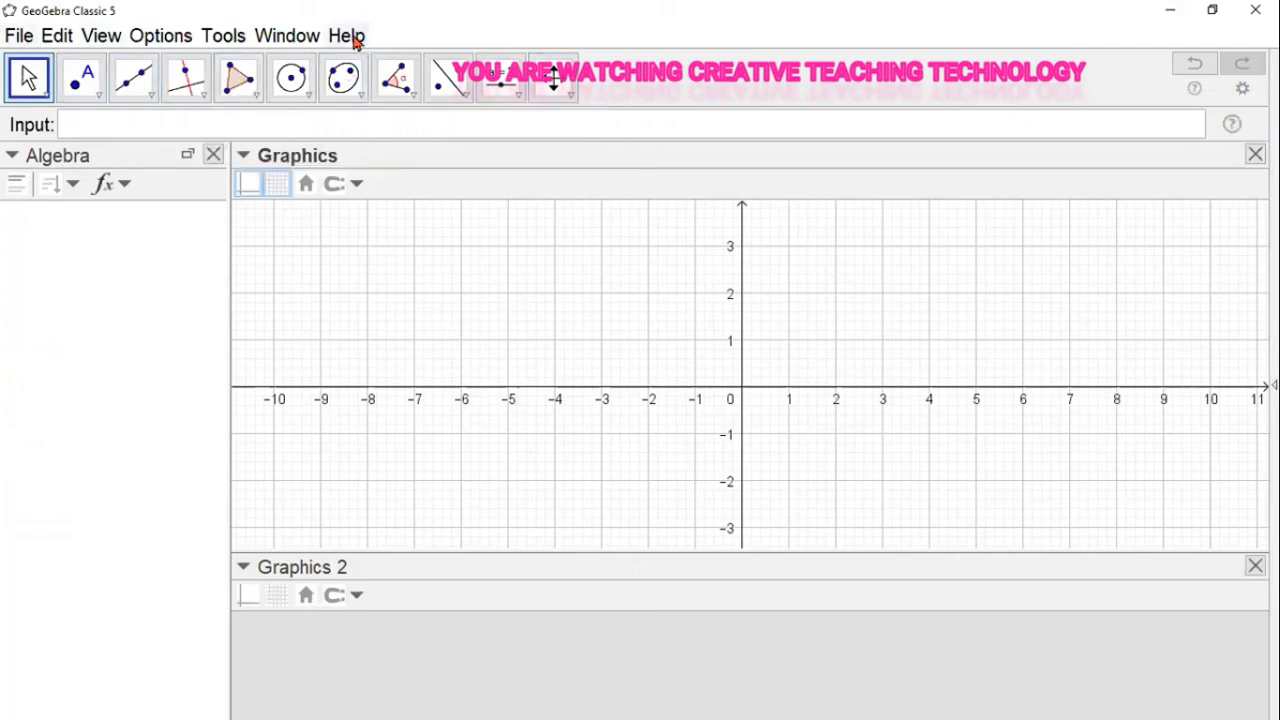
pyautogui.click(350, 37)
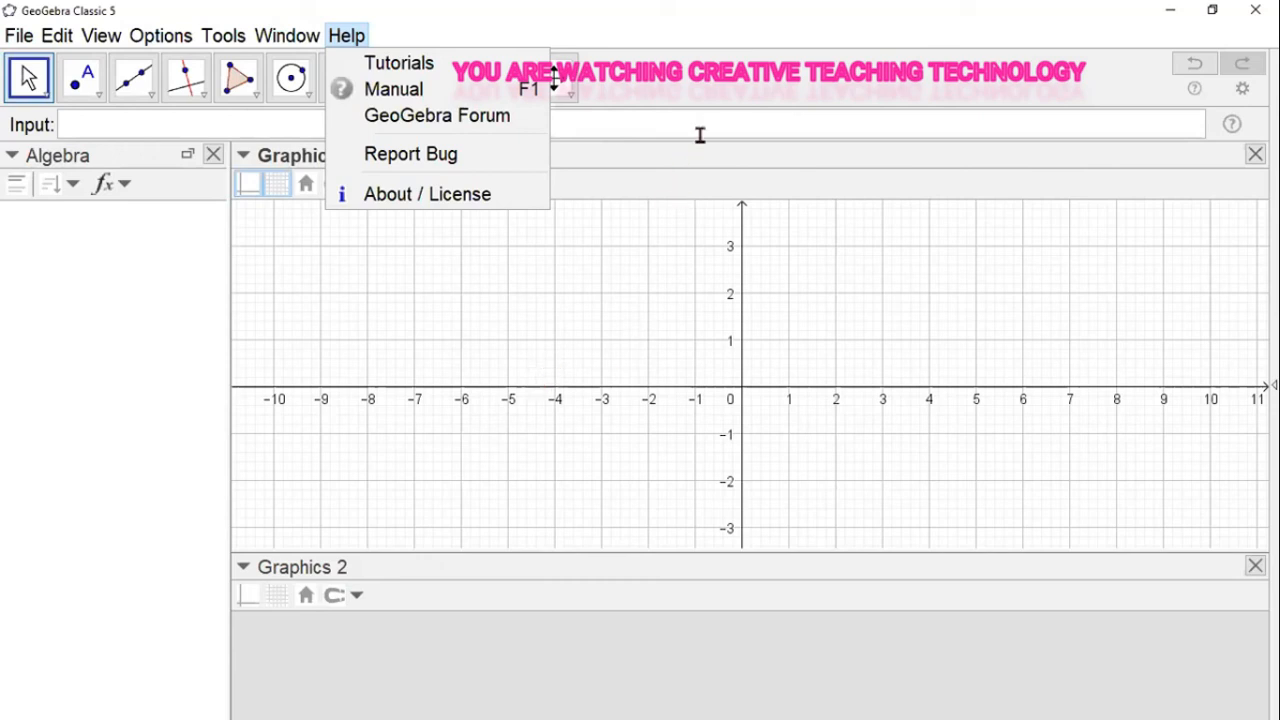
pyautogui.click(703, 167)
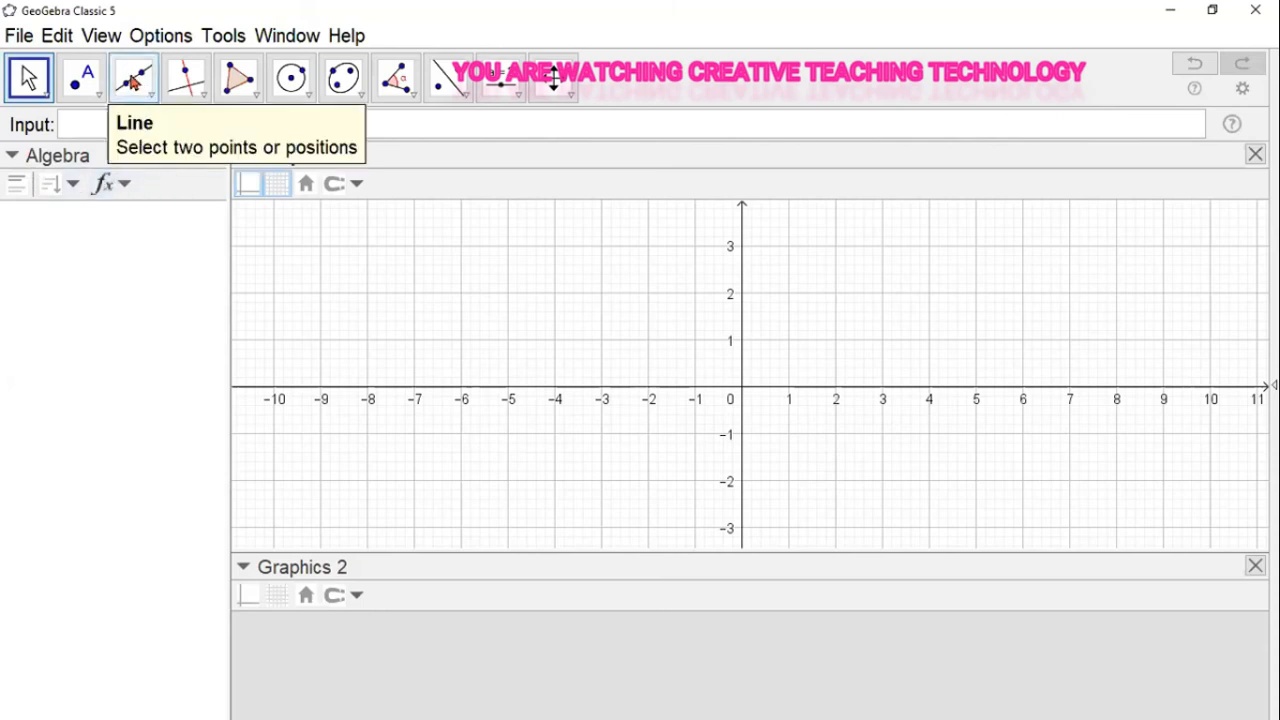
# Step: Draw a horizontal line through points at (-6, -2) and (5, -2), and return to the Move tool
pyautogui.click(134, 83)
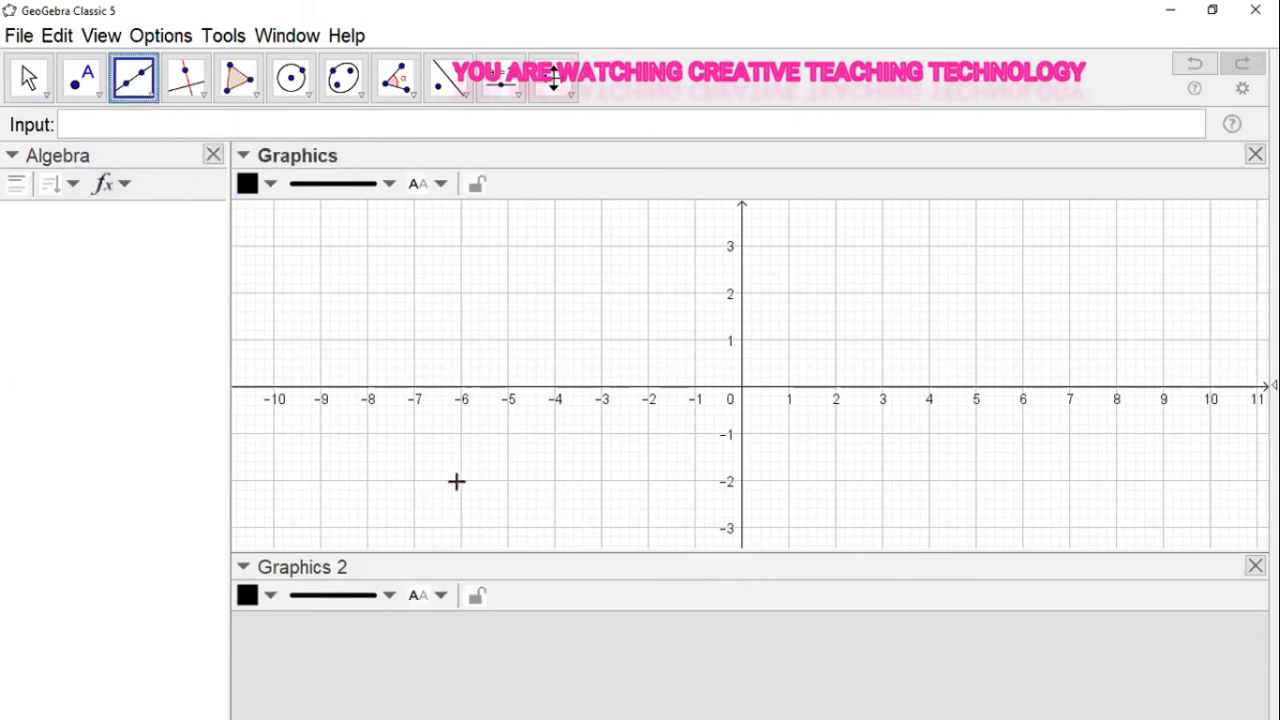
pyautogui.click(456, 478)
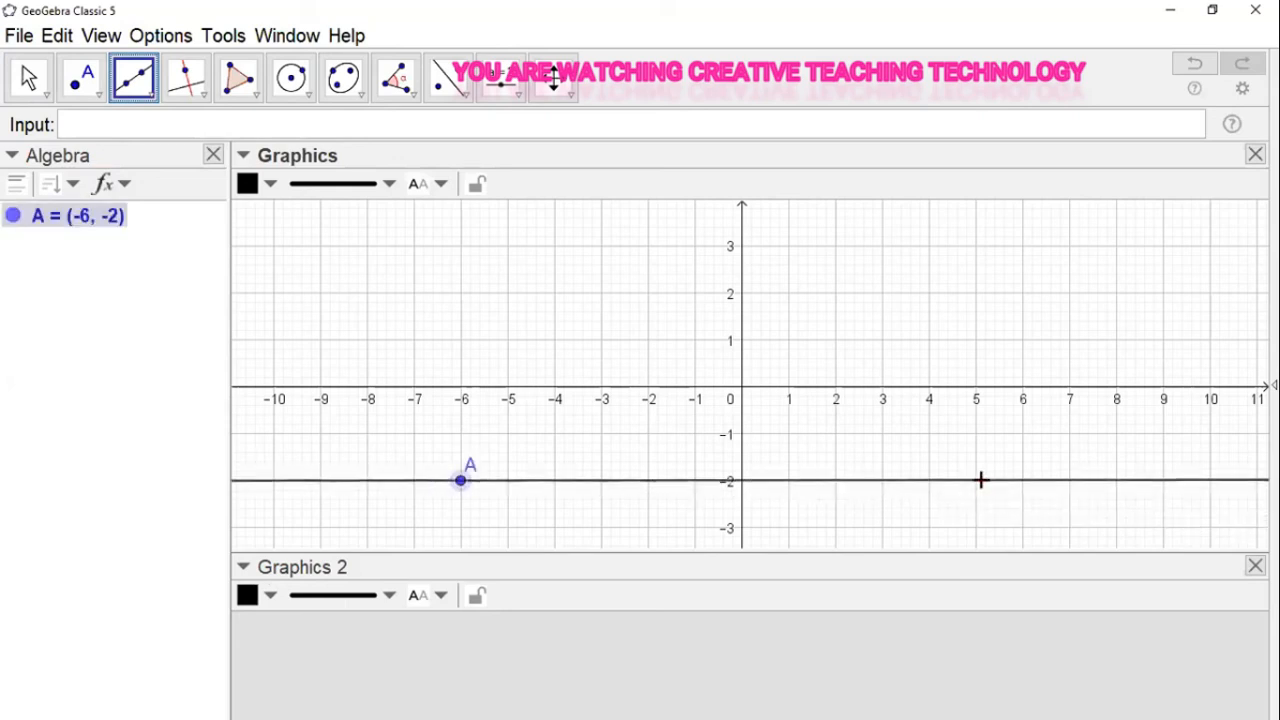
pyautogui.click(976, 480)
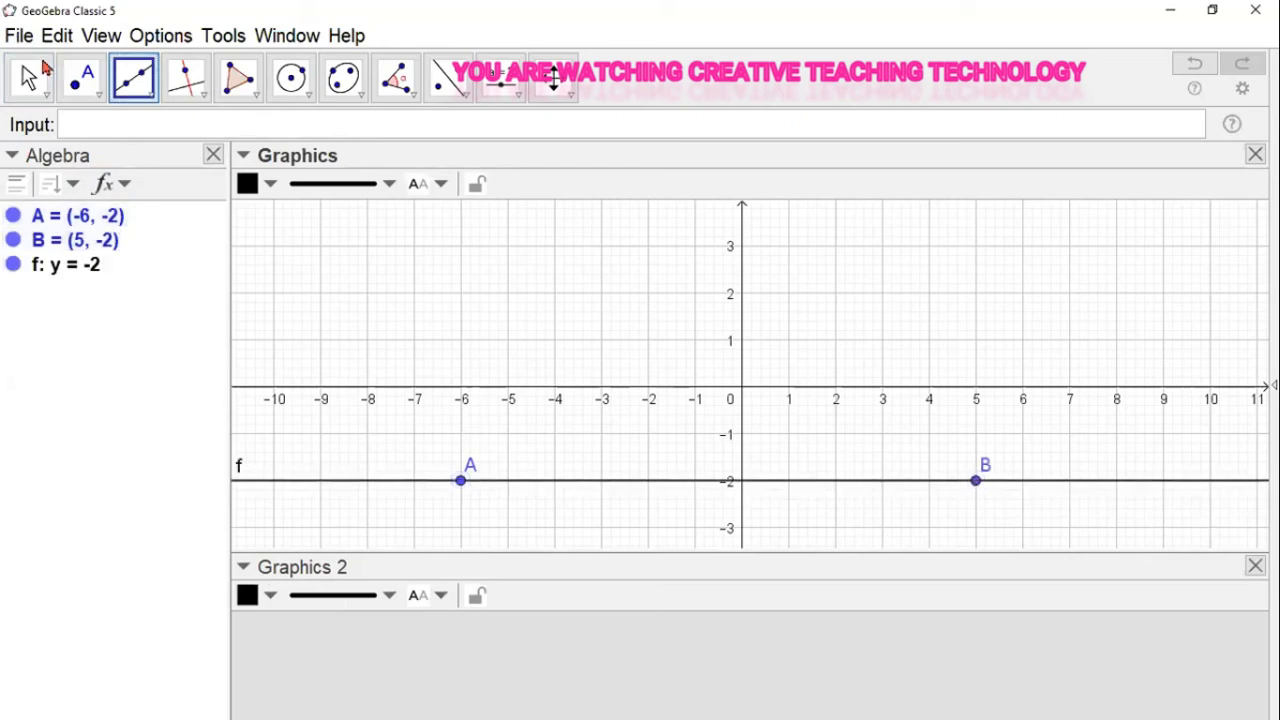
pyautogui.press('Escape')
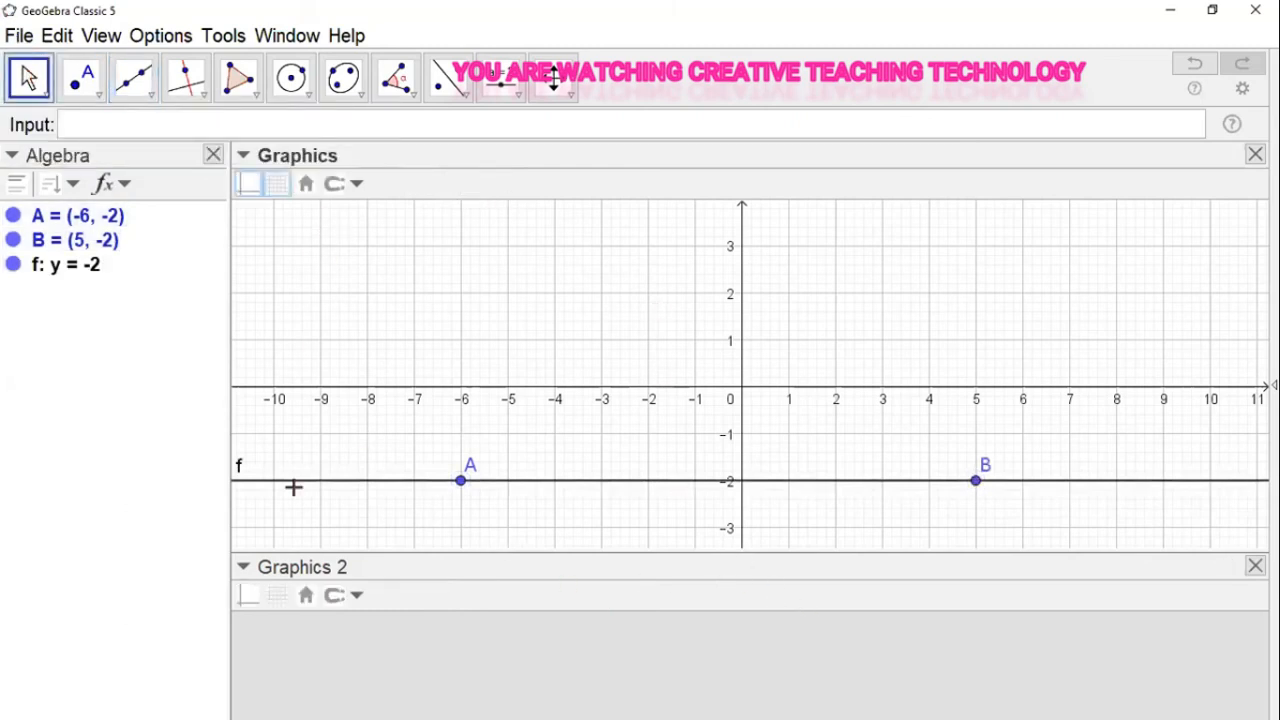
# Step: Dock the Graphics 2 view beside Graphics, move it back below both other views, and reduce its height
pyautogui.moveTo(412, 573); pyautogui.dragTo(1007, 313)
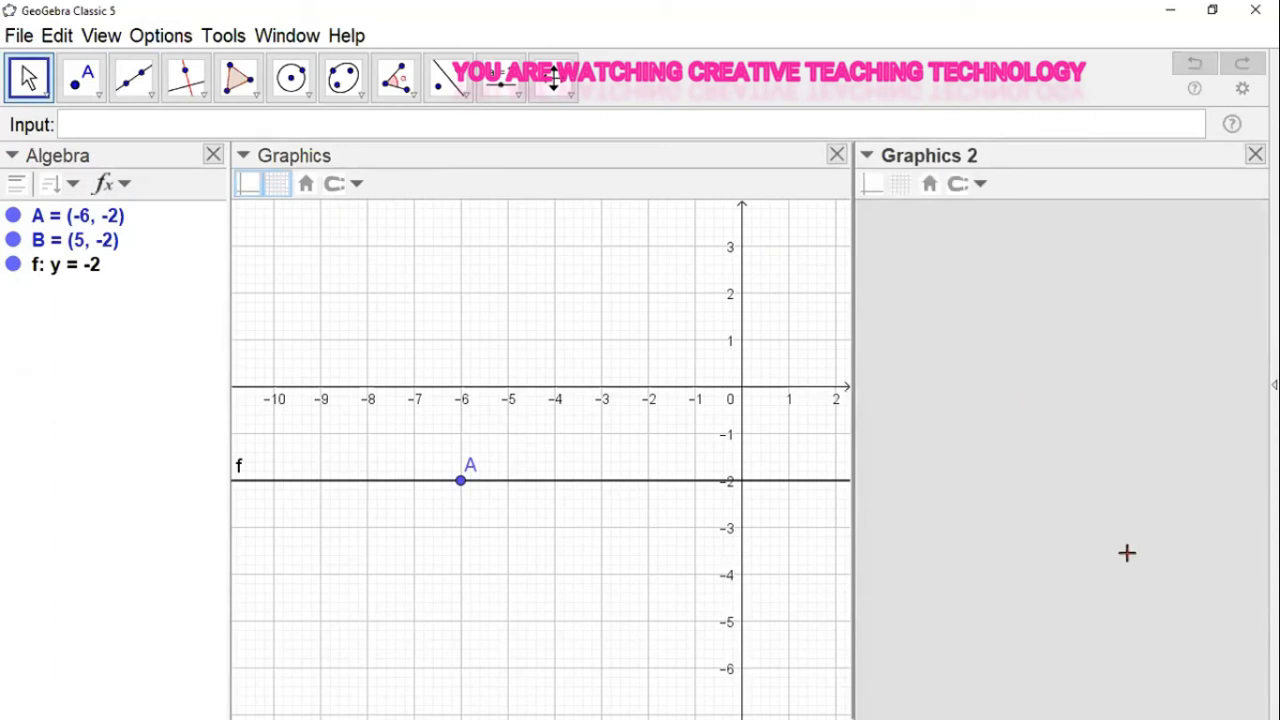
pyautogui.moveTo(1124, 165); pyautogui.dragTo(695, 677)
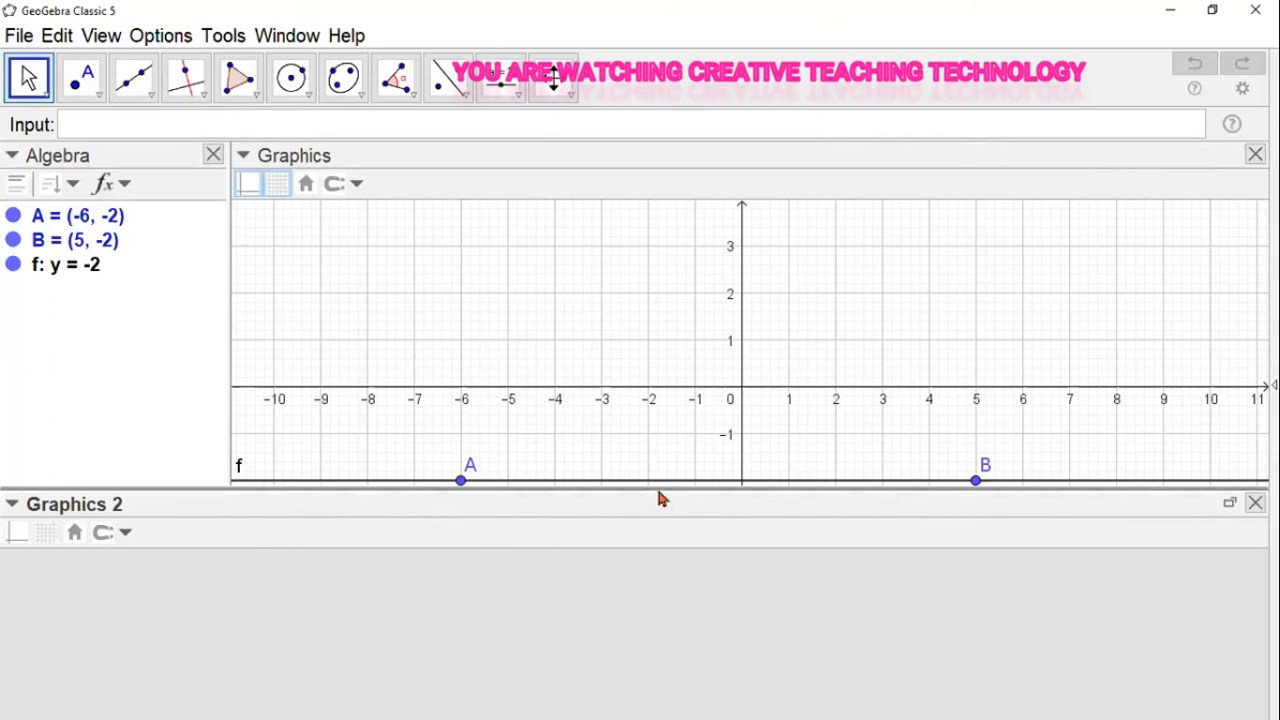
pyautogui.moveTo(657, 503); pyautogui.dragTo(646, 558)
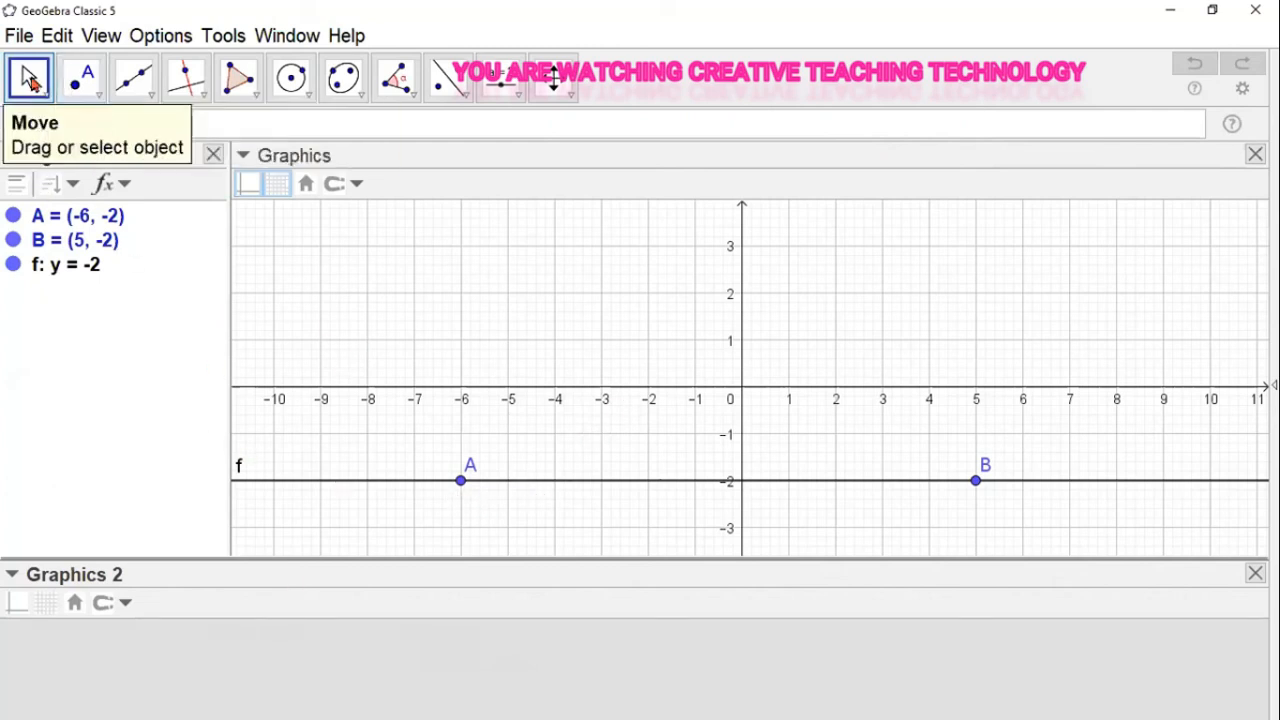
# Step: Review the tools grouped with Line and close the list
pyautogui.click(152, 94)
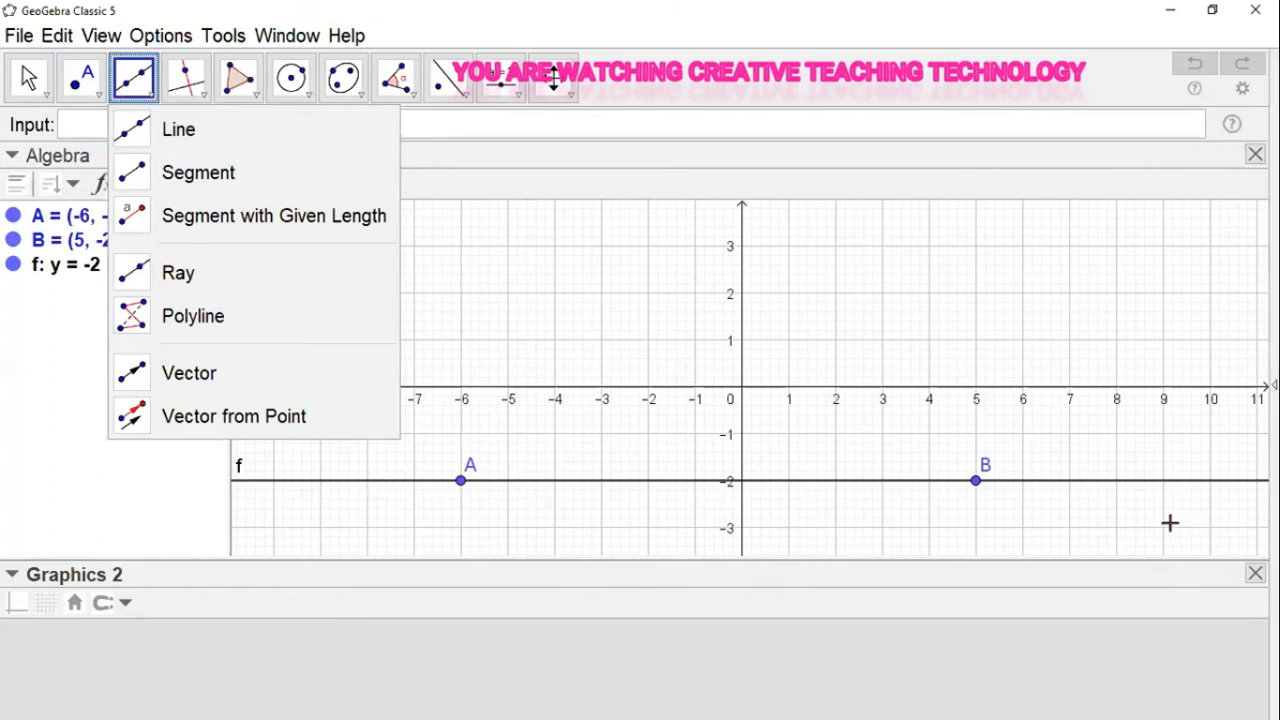
pyautogui.click(567, 105)
pyautogui.click(567, 105)
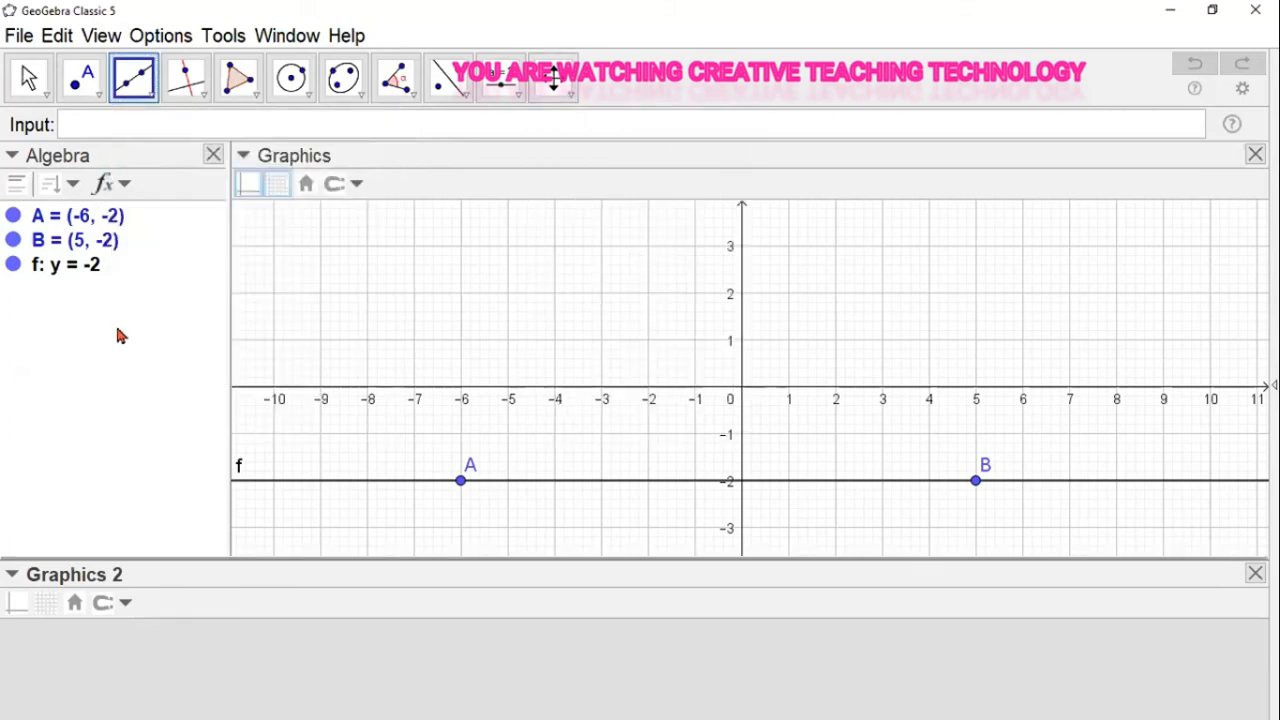
# Step: Rename the horizontal line through A and B as d
pyautogui.click(68, 274)
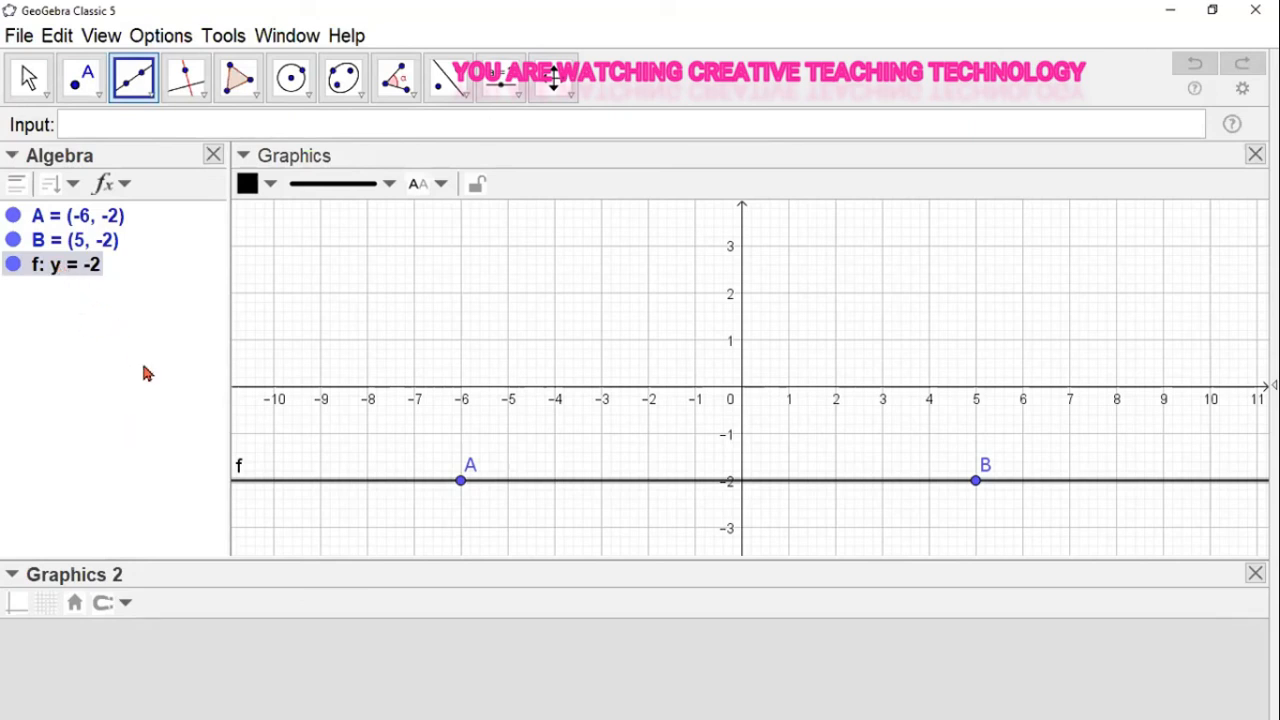
pyautogui.click(76, 244)
pyautogui.click(71, 272)
pyautogui.write('d')
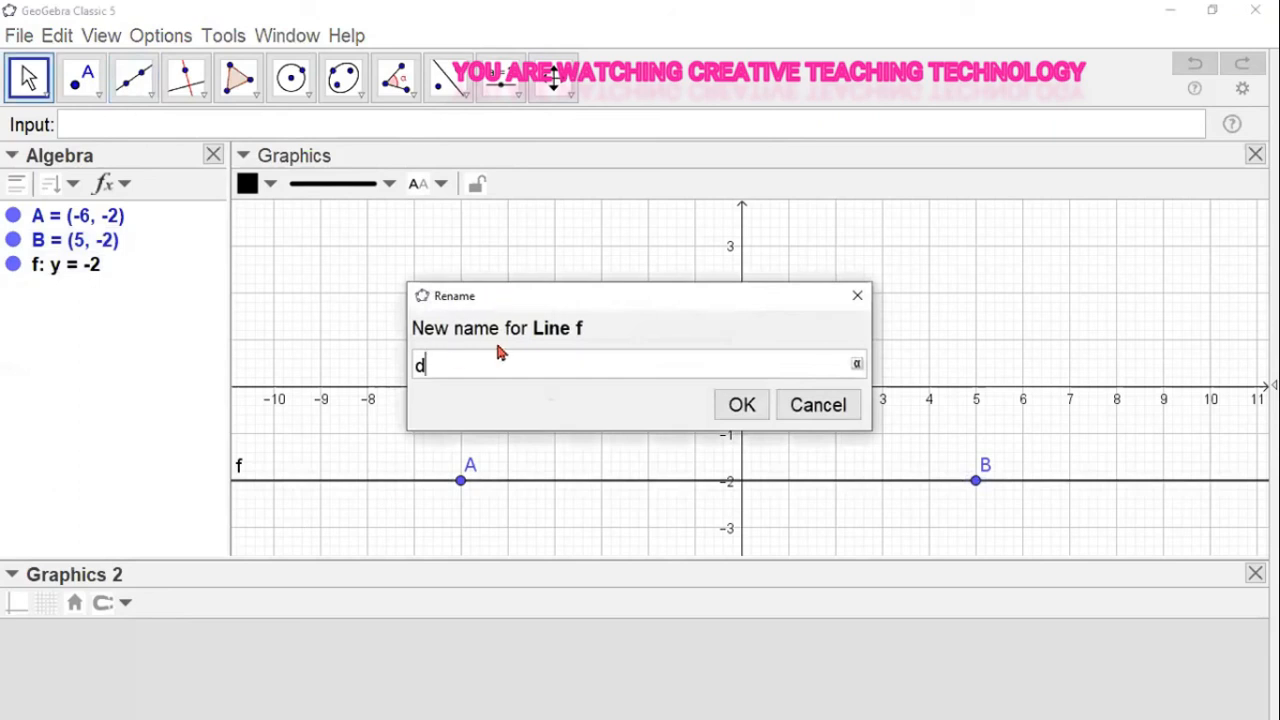
pyautogui.click(742, 404)
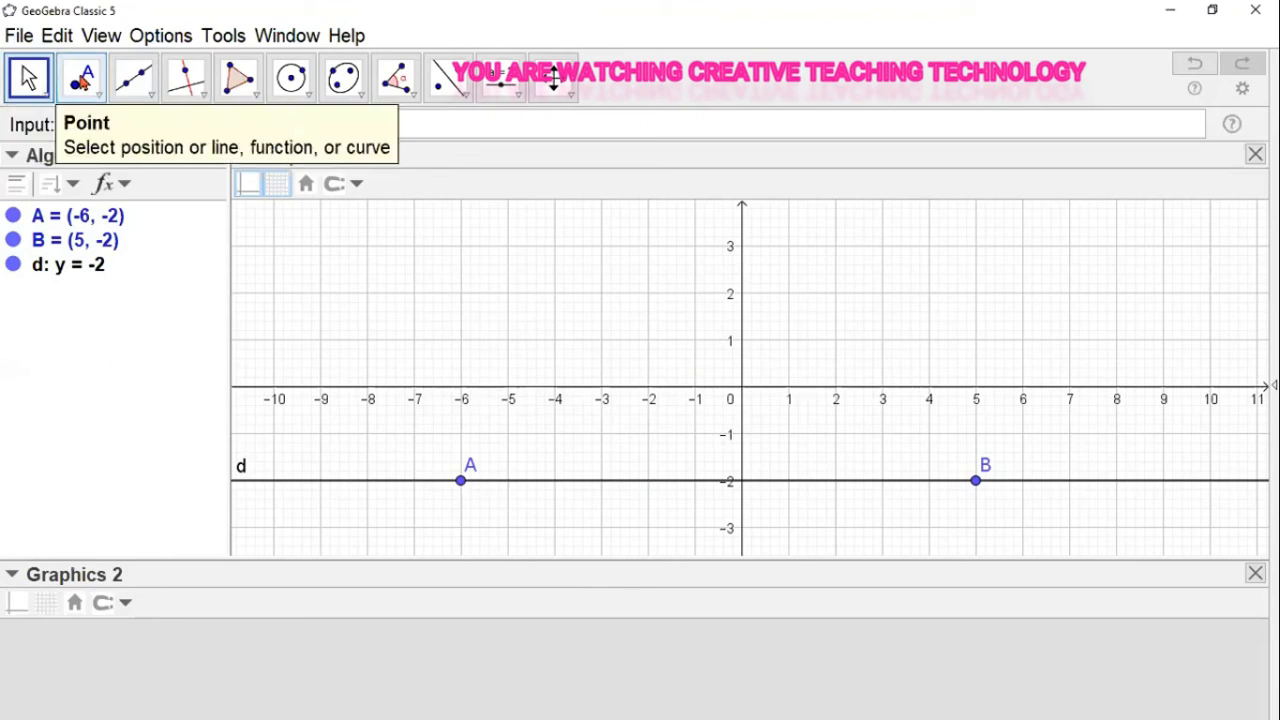
# Step: Place a free point at (1, 1) above the line and return to the Move tool
pyautogui.click(83, 84)
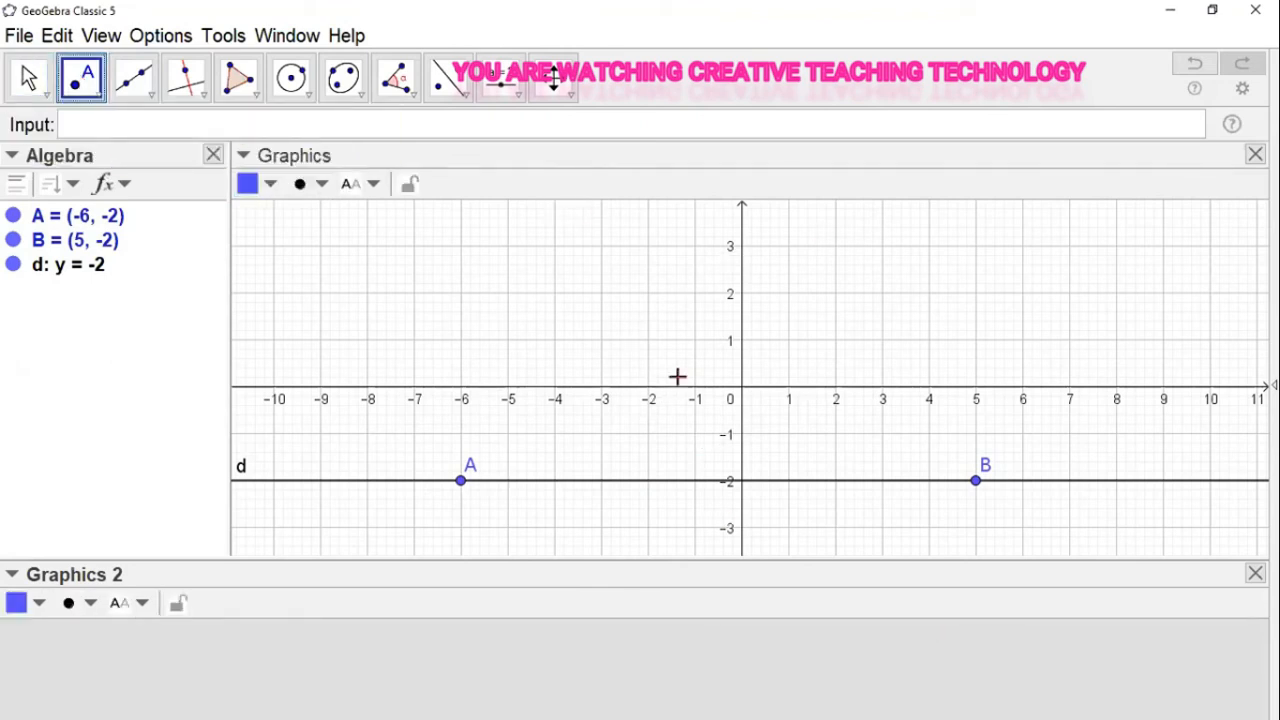
pyautogui.click(789, 340)
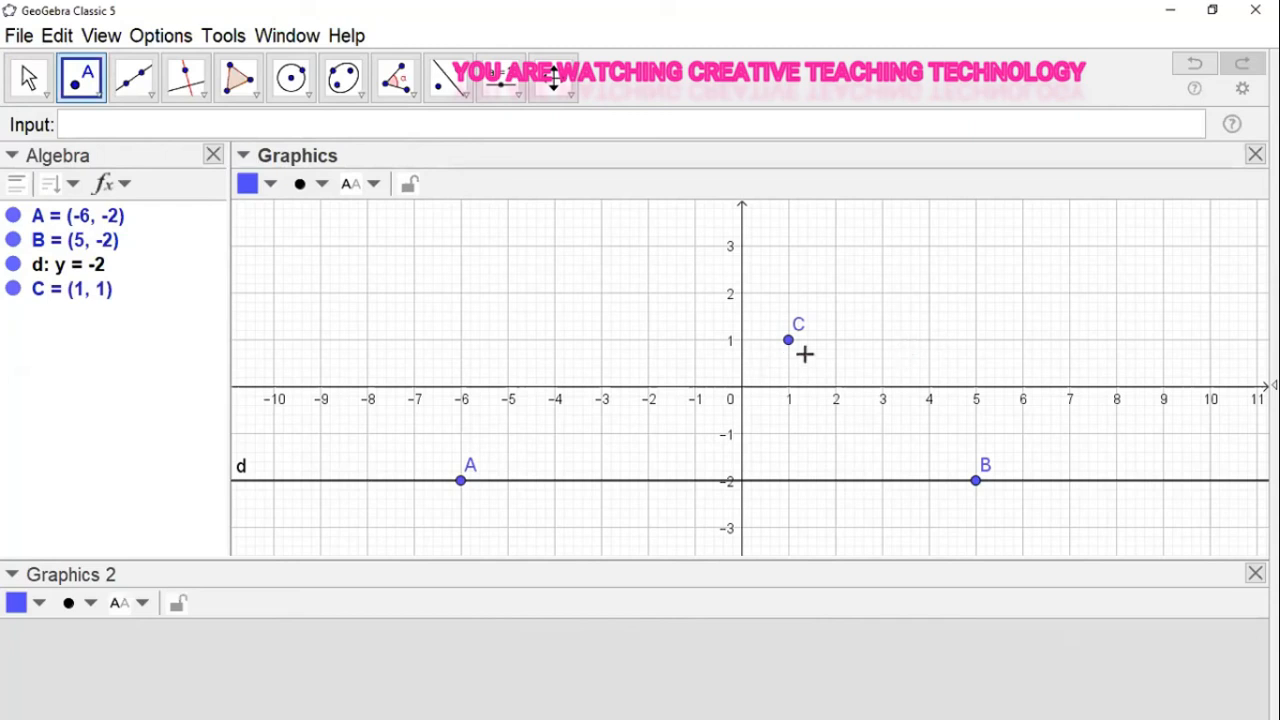
pyautogui.click(27, 84)
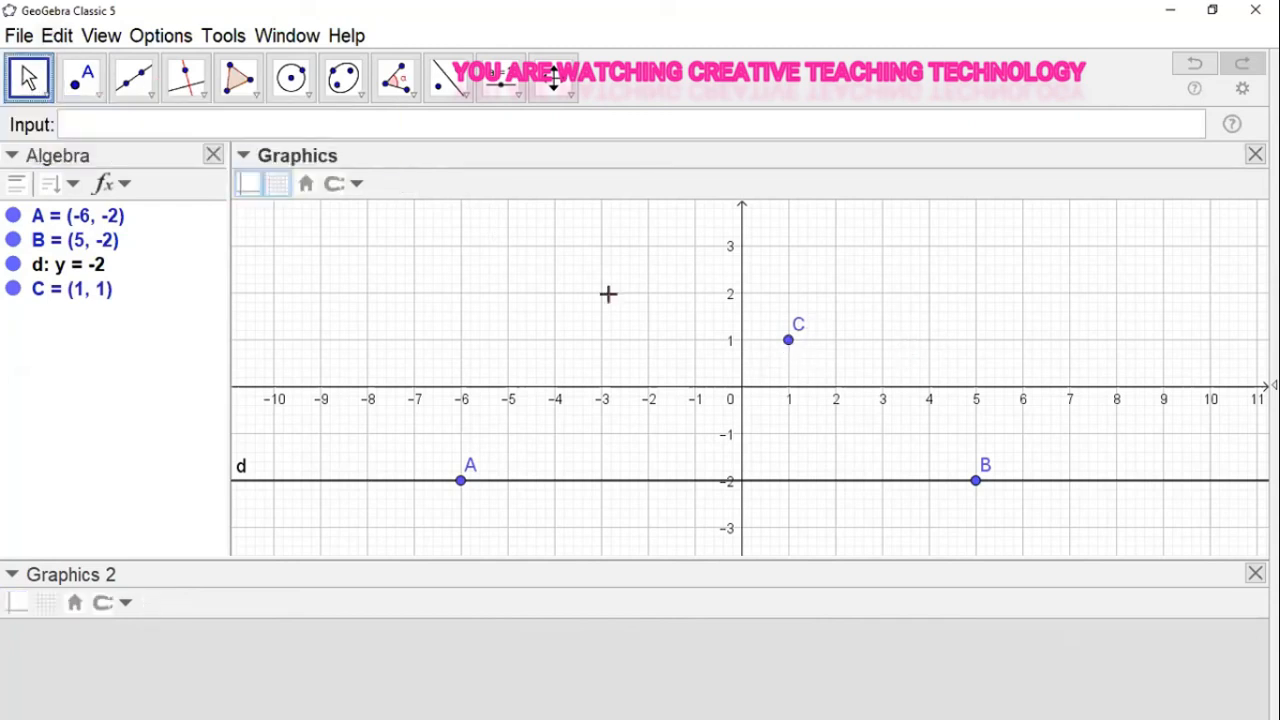
# Step: Rename the point at (1, 1) as F
pyautogui.click(788, 343)
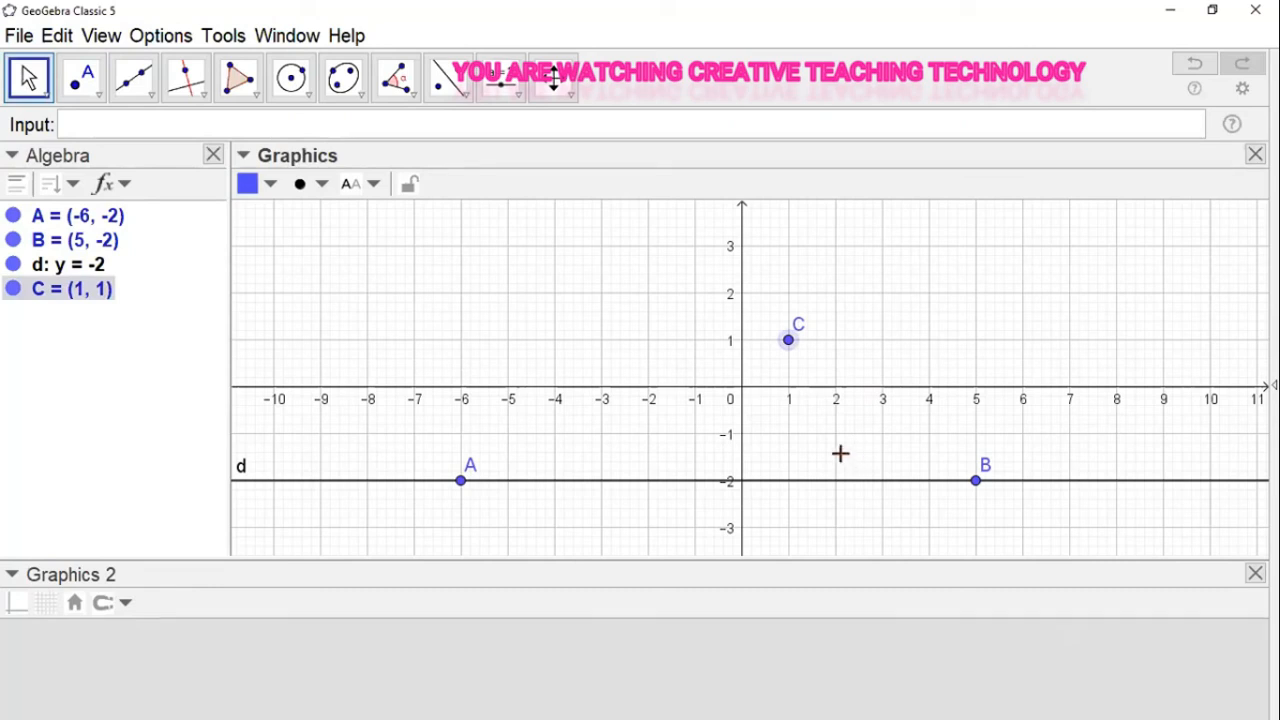
pyautogui.write('f')
pyautogui.press('BackSpace')
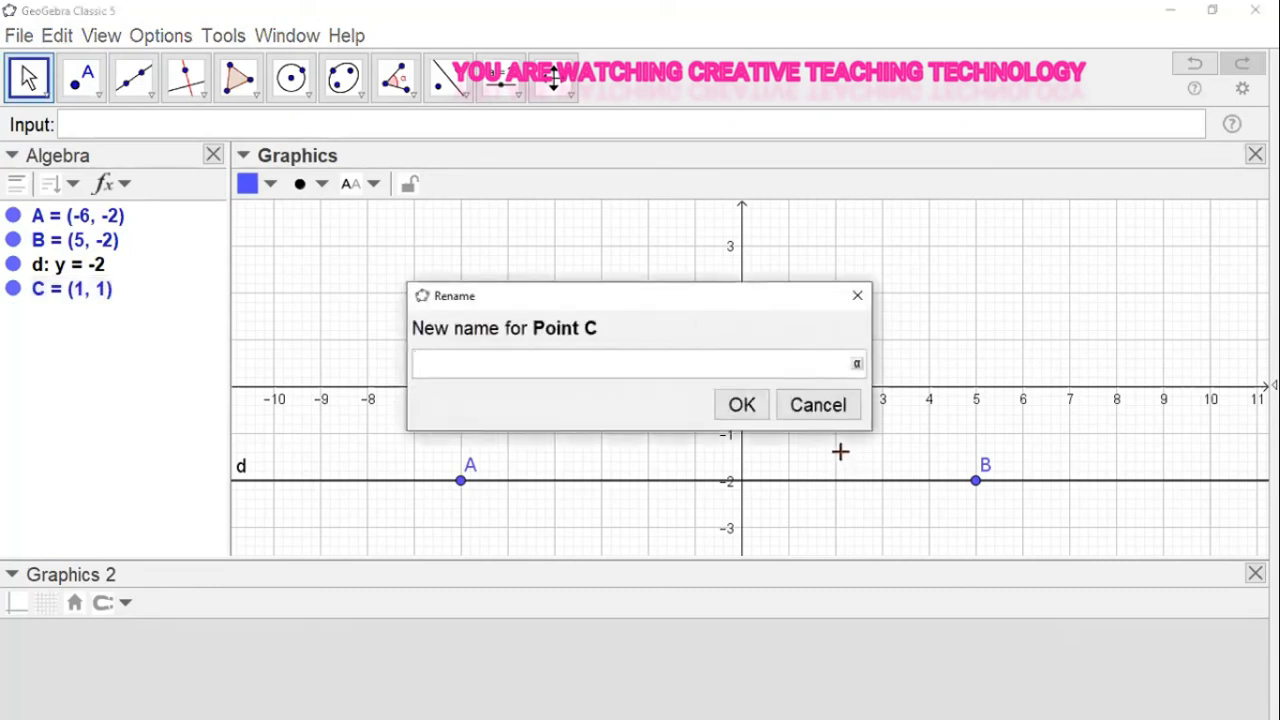
pyautogui.write('F')
pyautogui.press('Return')
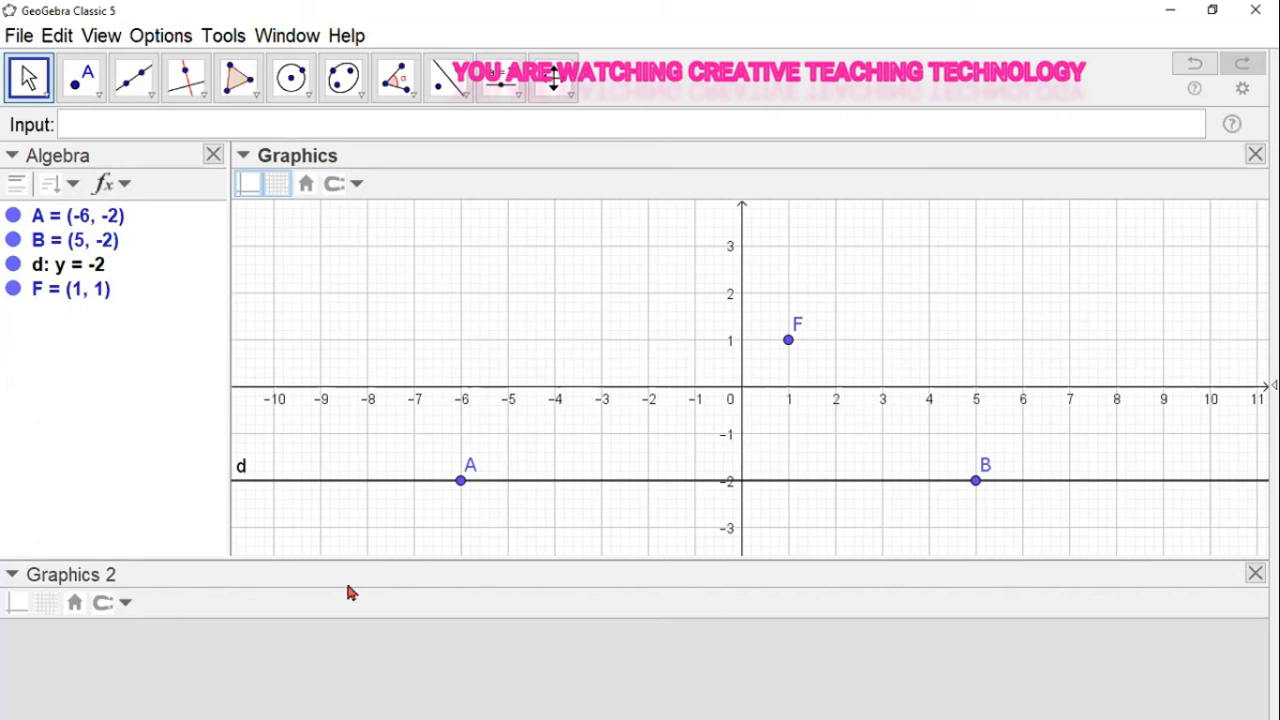
# Step: Dock Graphics 2 beside Graphics and back below the other views, and close and reopen the Graphics 2 view
pyautogui.moveTo(332, 585); pyautogui.dragTo(984, 322)
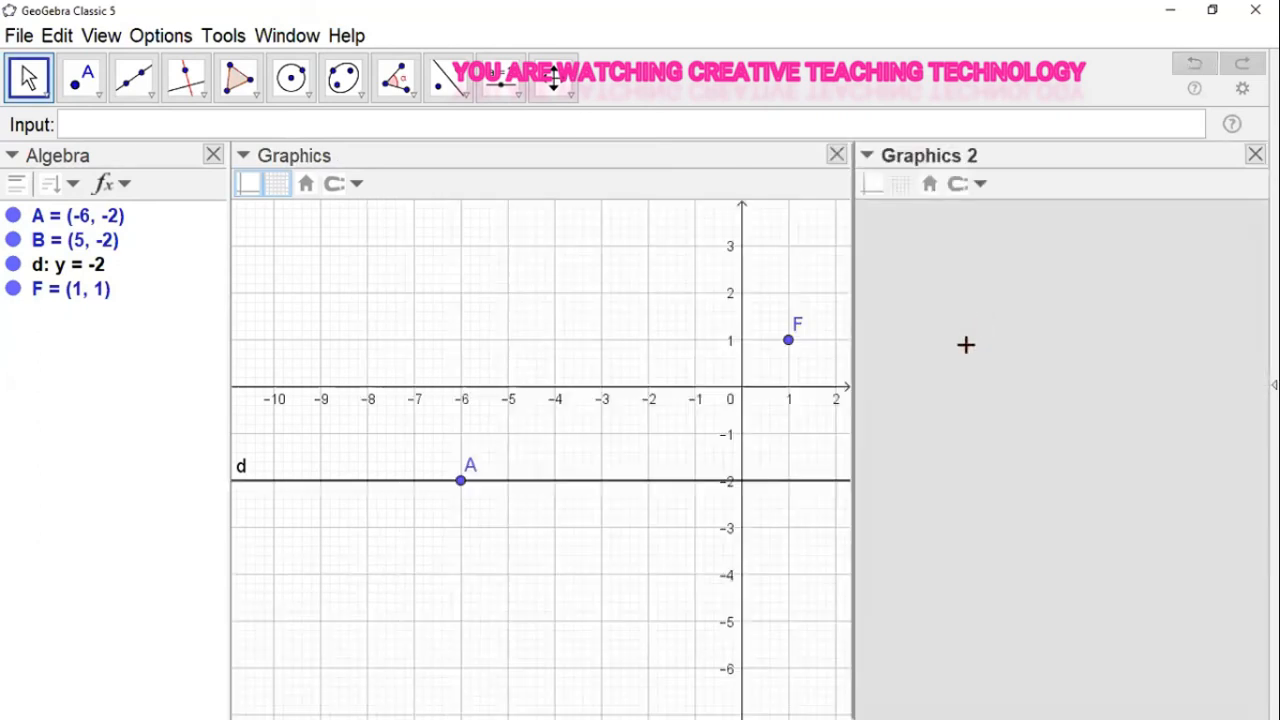
pyautogui.moveTo(1049, 155); pyautogui.dragTo(758, 635)
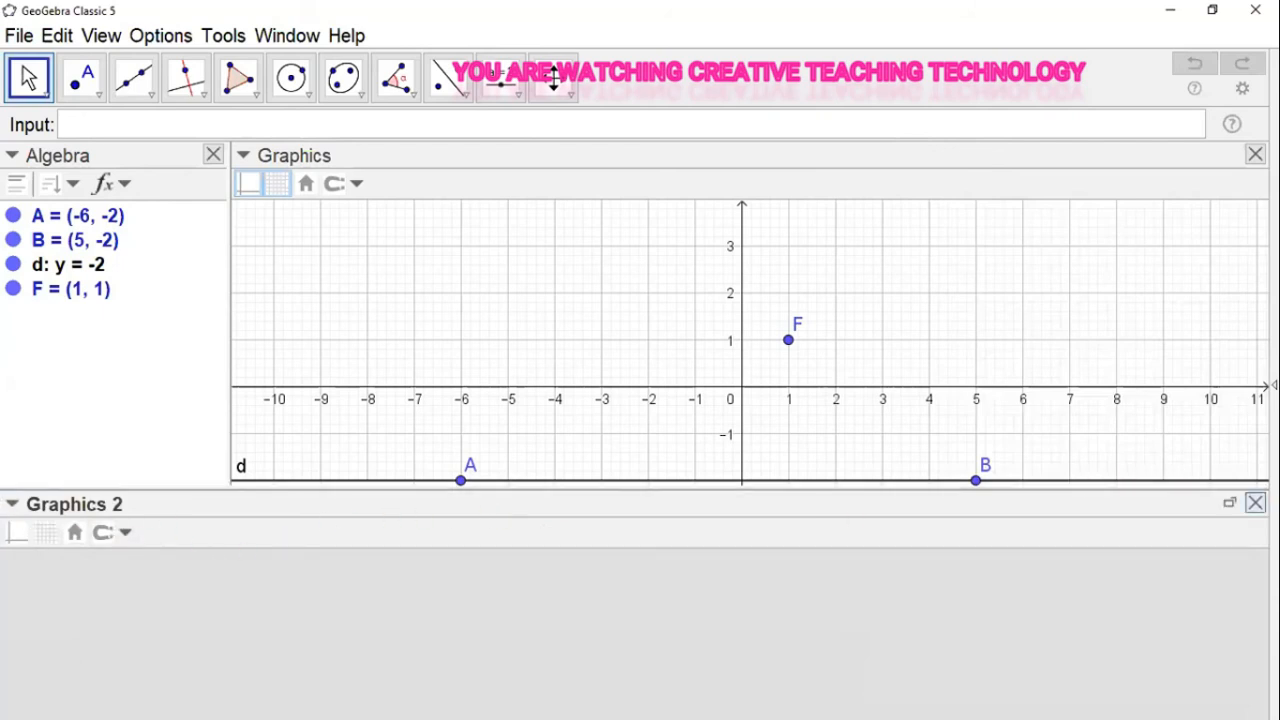
pyautogui.click(1255, 502)
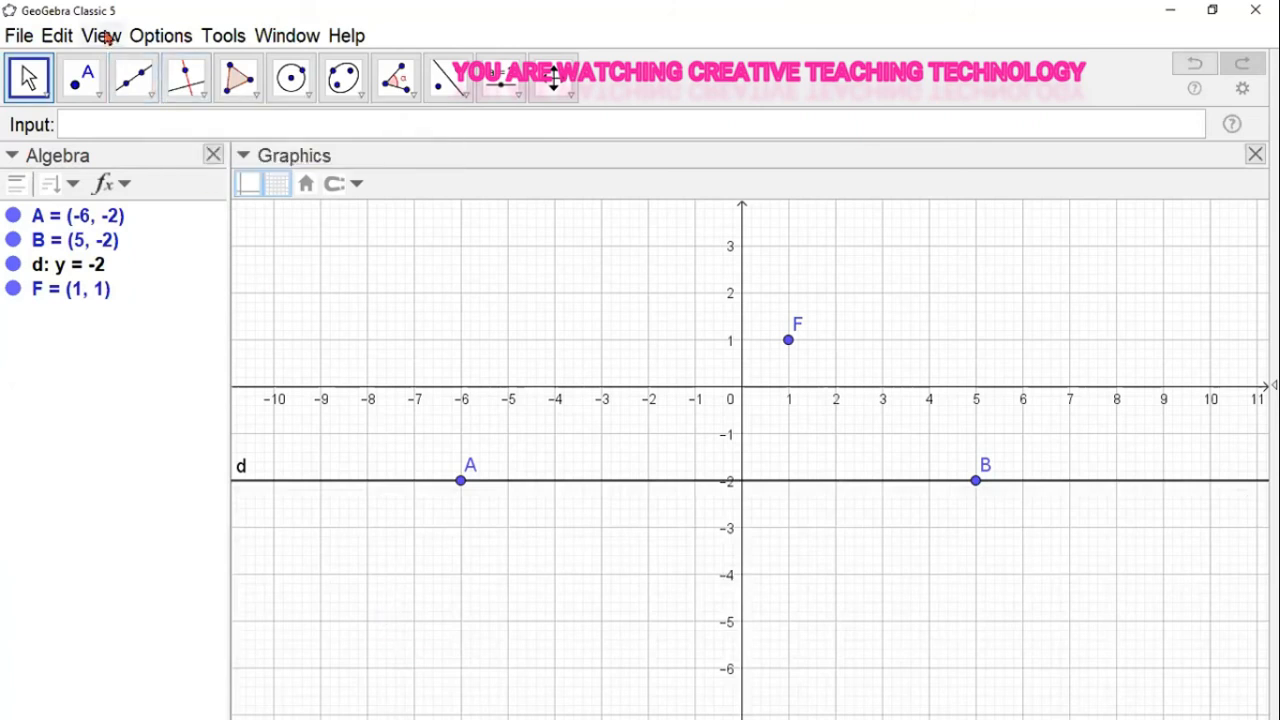
pyautogui.click(106, 37)
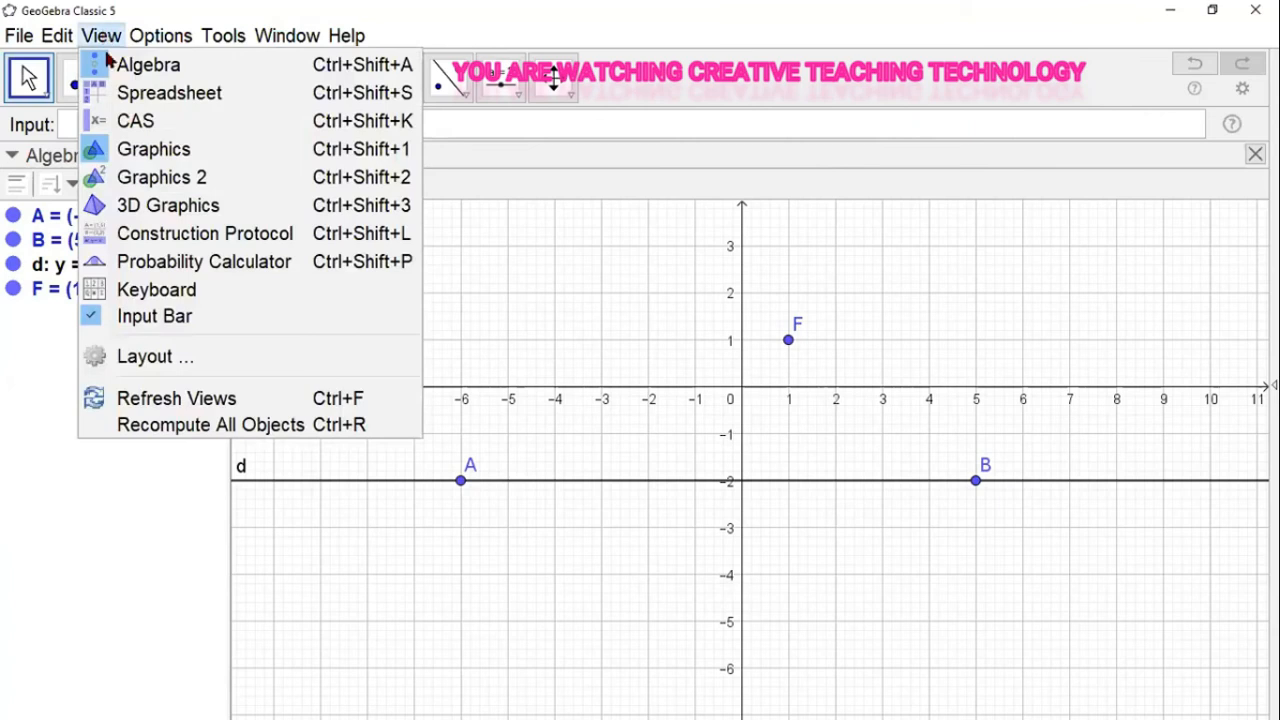
pyautogui.click(157, 178)
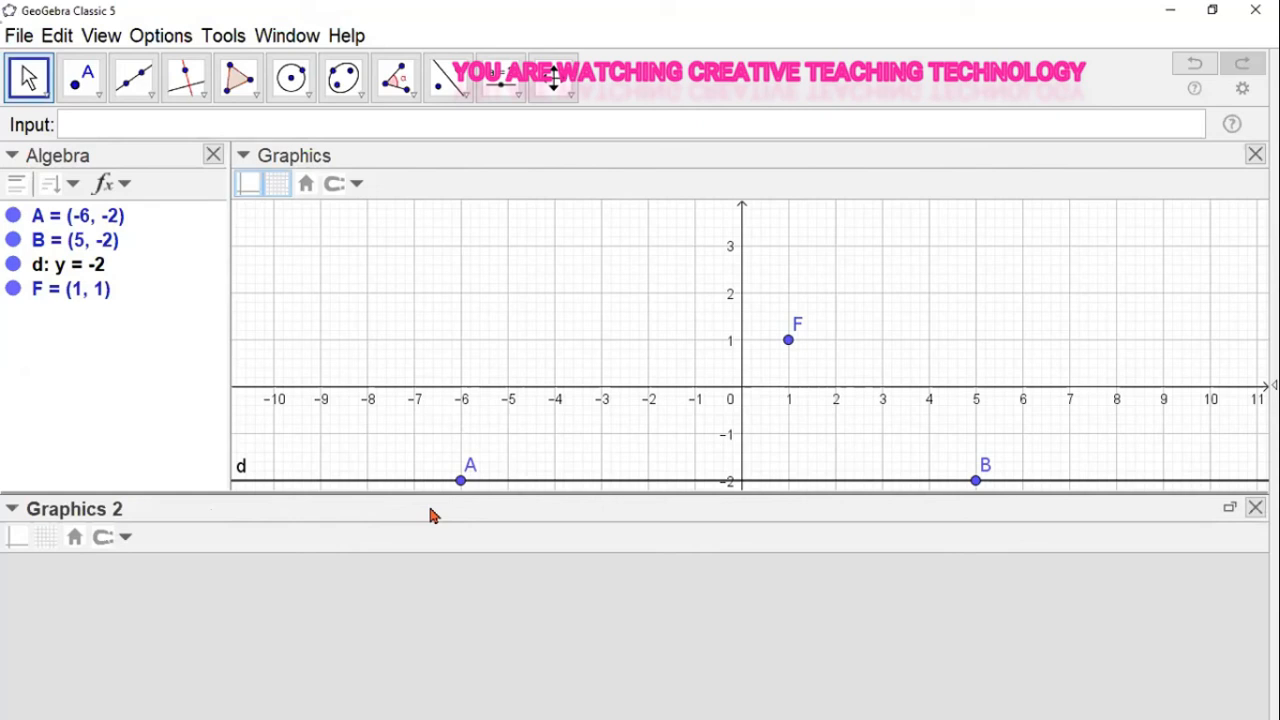
# Step: Dock the Graphics 2 view on the outer side of the Algebra view and widen both views
pyautogui.moveTo(432, 515); pyautogui.dragTo(296, 376)
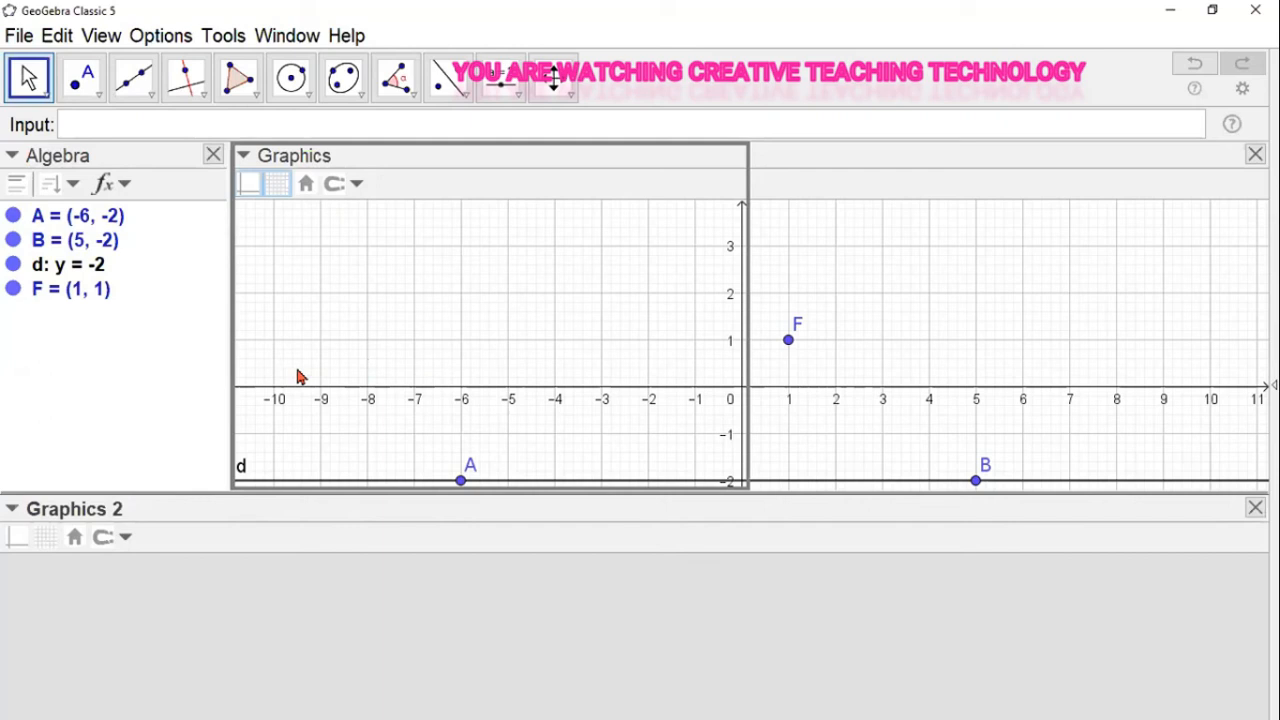
pyautogui.moveTo(388, 383); pyautogui.dragTo(72, 354)
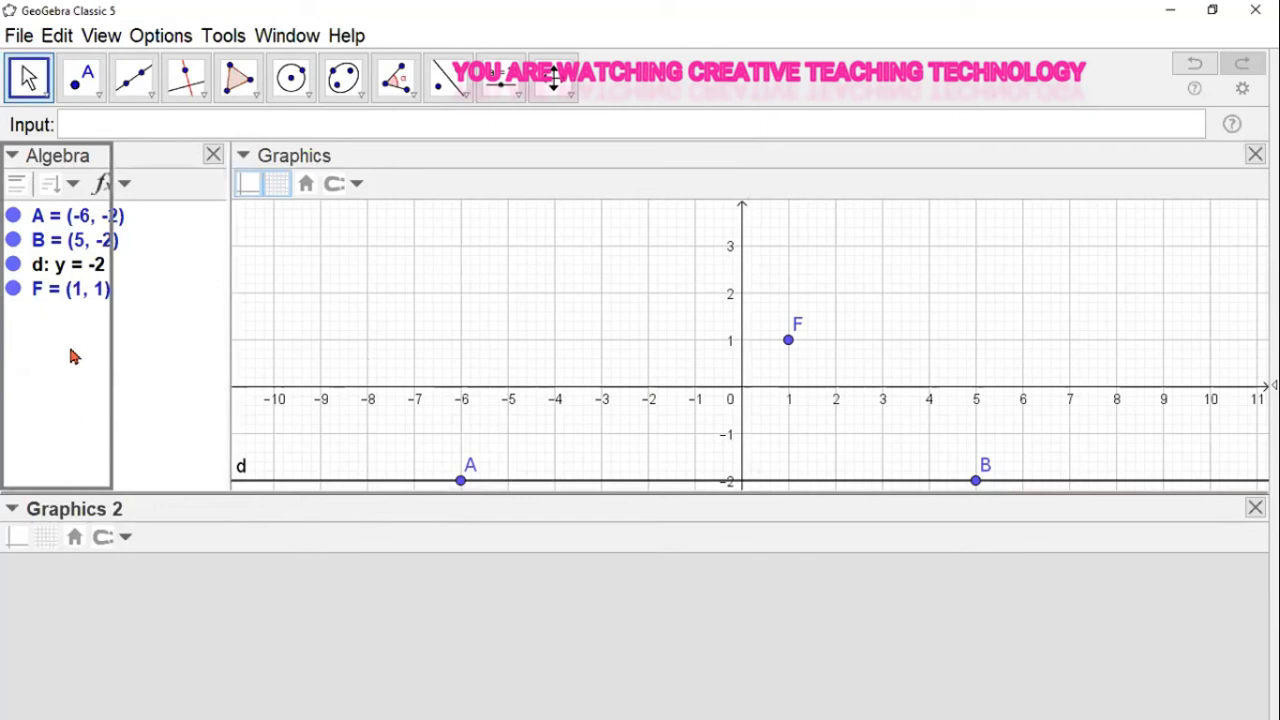
pyautogui.moveTo(72, 354); pyautogui.dragTo(69, 346)
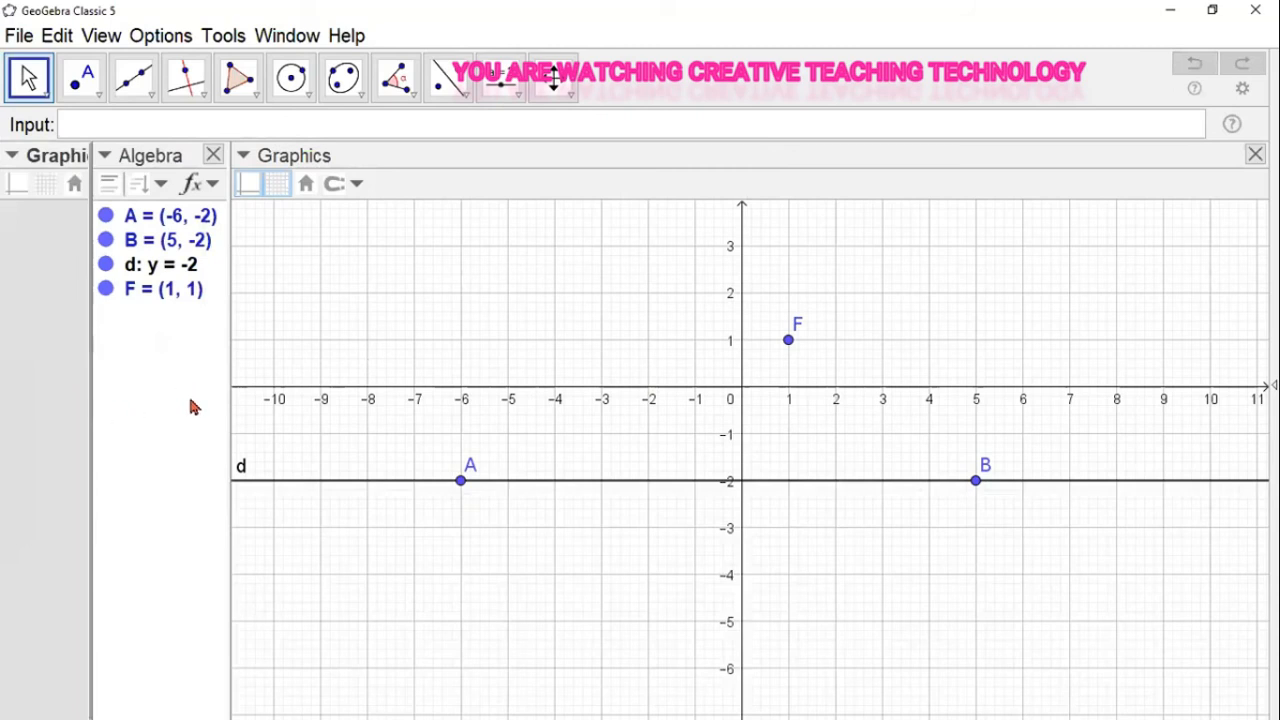
pyautogui.moveTo(230, 399); pyautogui.dragTo(350, 426)
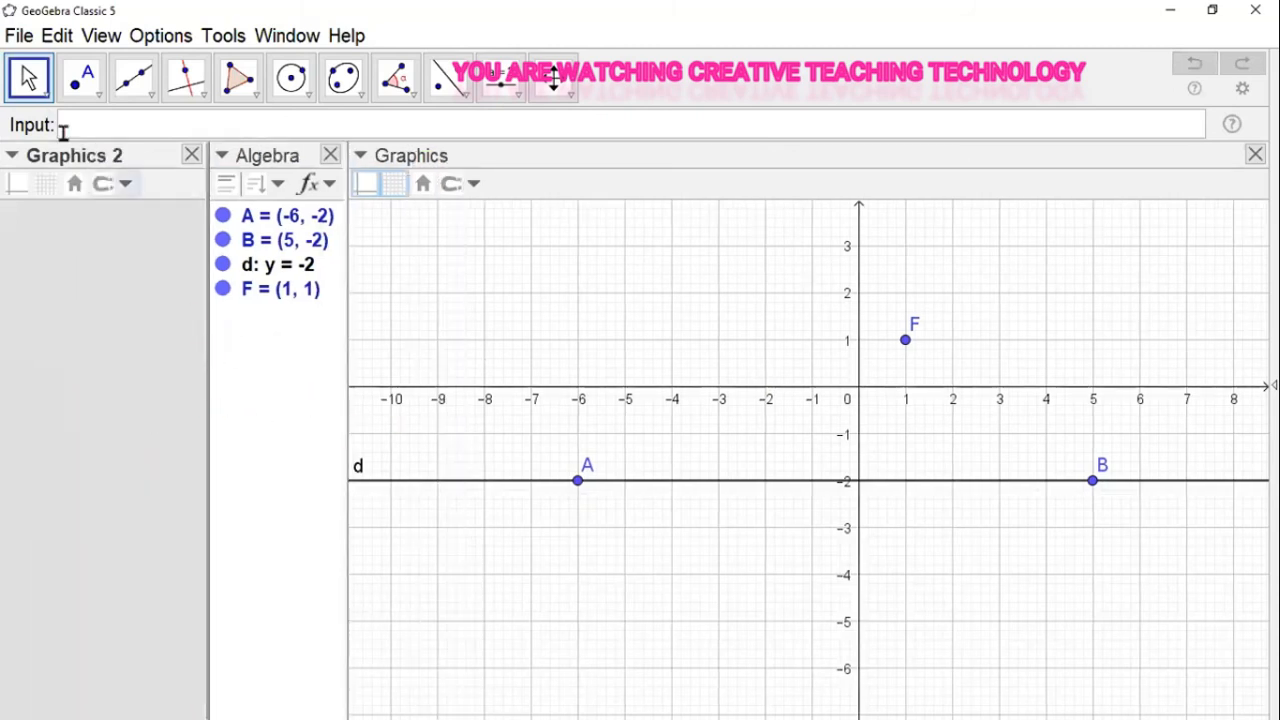
# Step: Dock the Graphics 2 view back below Graphics, narrow the Algebra view, and close Graphics 2
pyautogui.moveTo(143, 160); pyautogui.dragTo(432, 609)
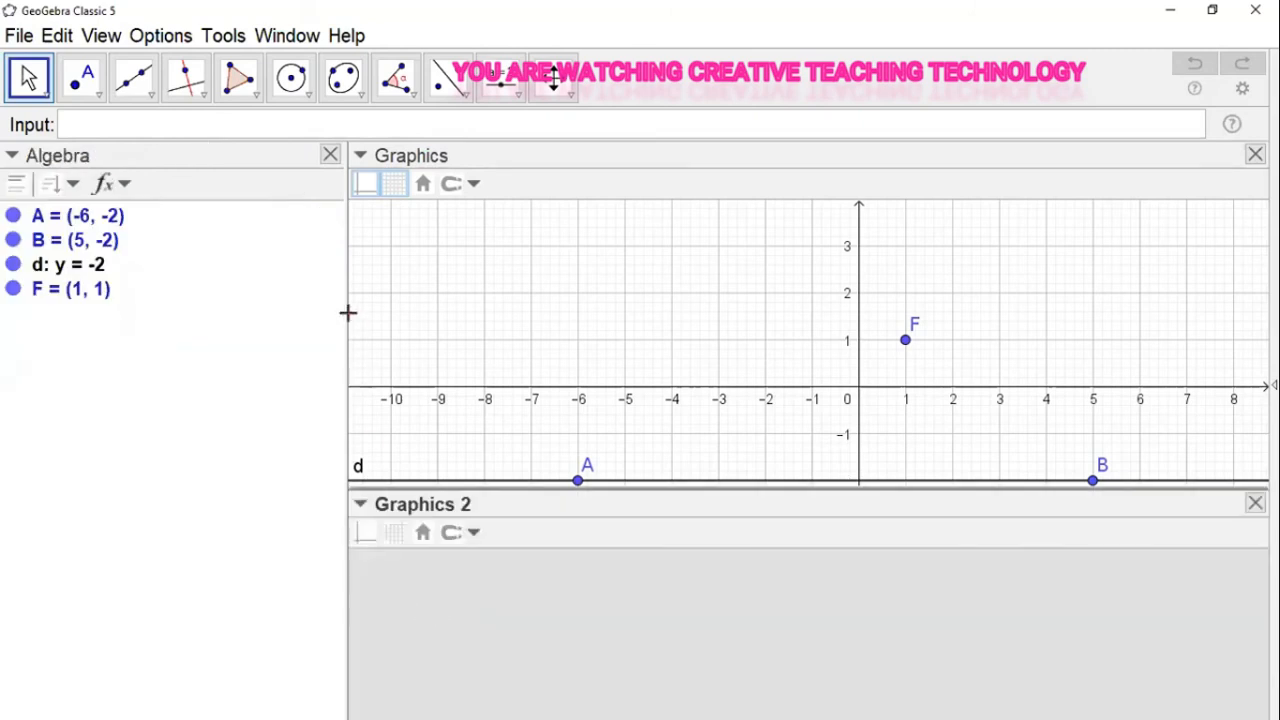
pyautogui.moveTo(340, 315); pyautogui.dragTo(263, 377)
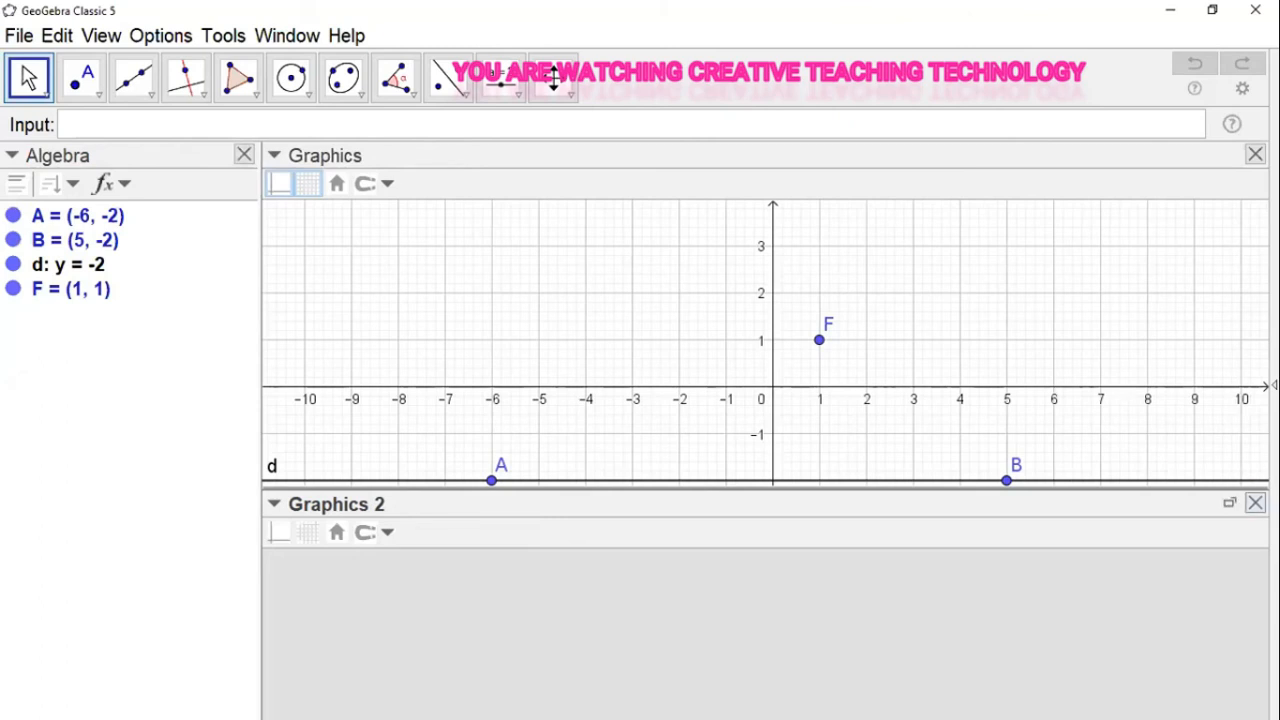
pyautogui.click(1254, 503)
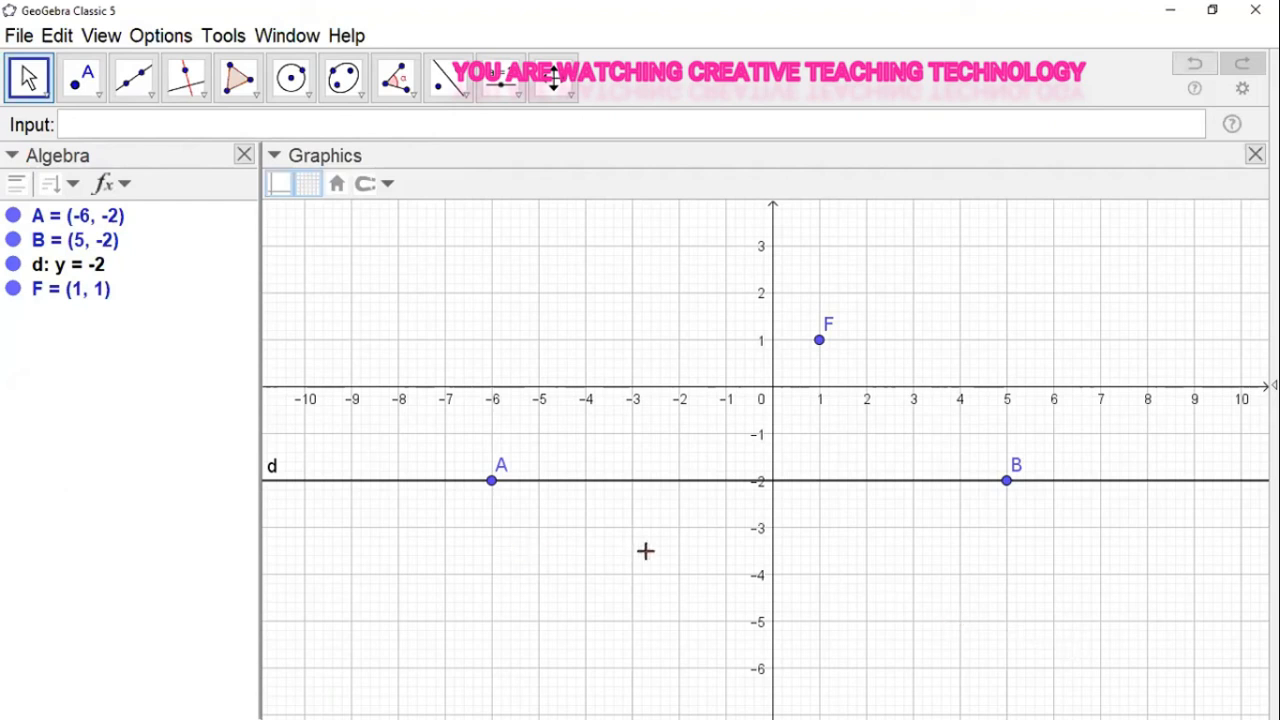
# Step: Hide points A and B, and place a point on line d at about (-1.48, -2) with Point on Object
pyautogui.click(13, 216)
pyautogui.click(12, 240)
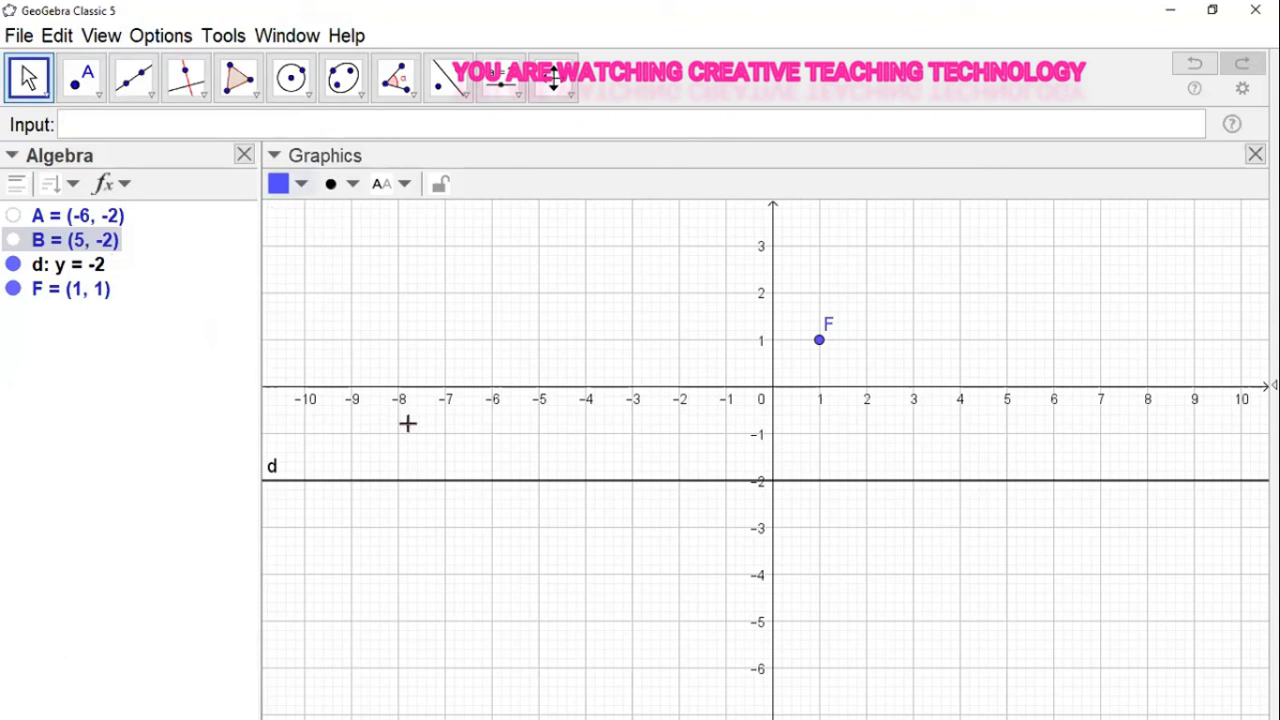
pyautogui.click(99, 98)
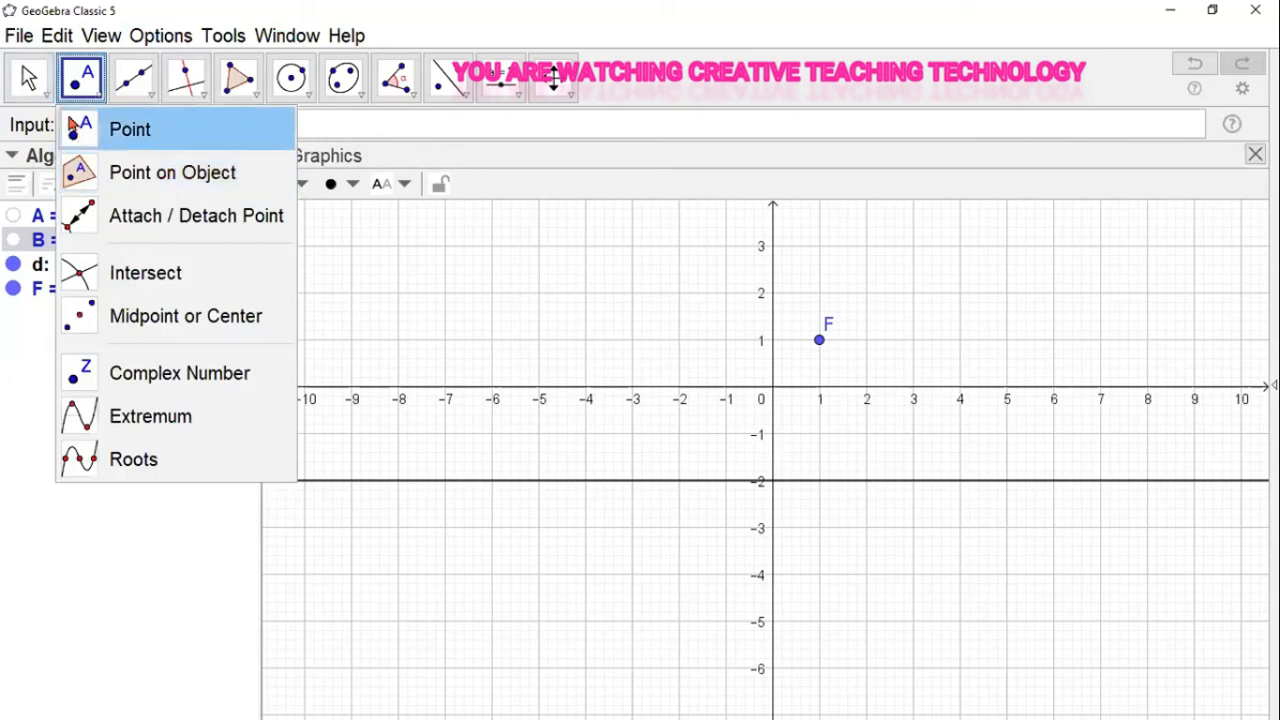
pyautogui.click(172, 178)
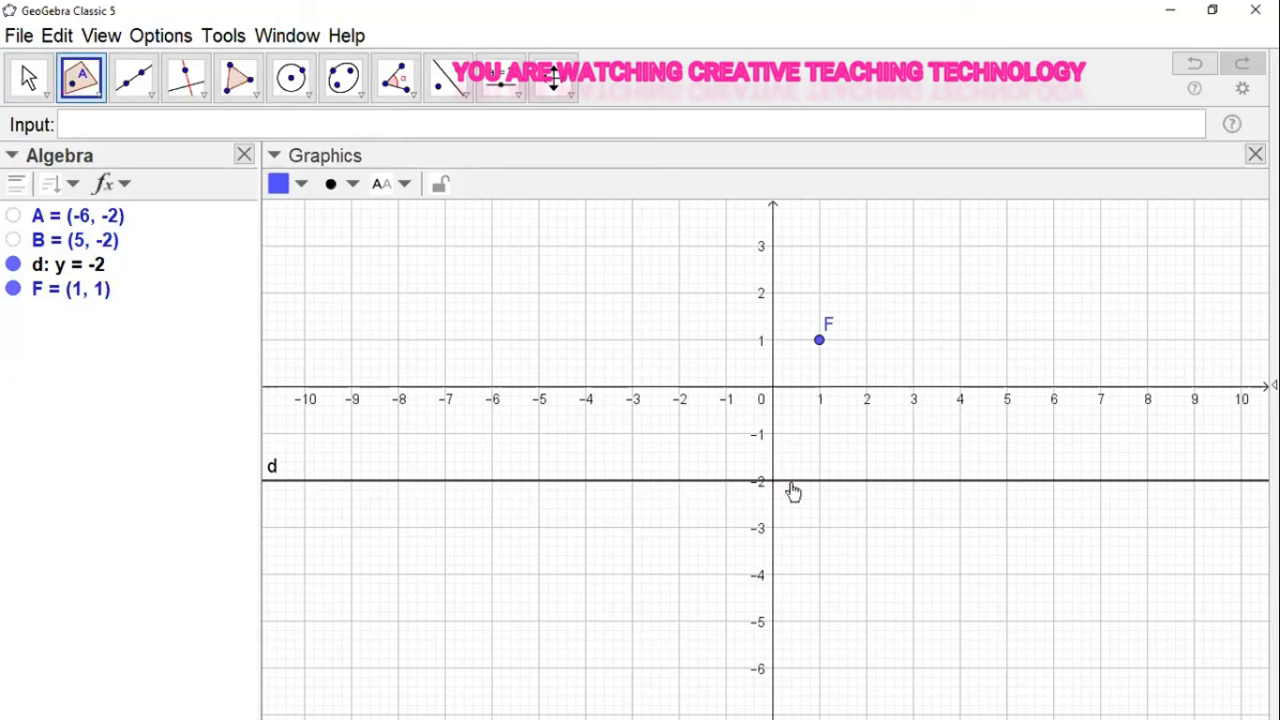
pyautogui.click(703, 482)
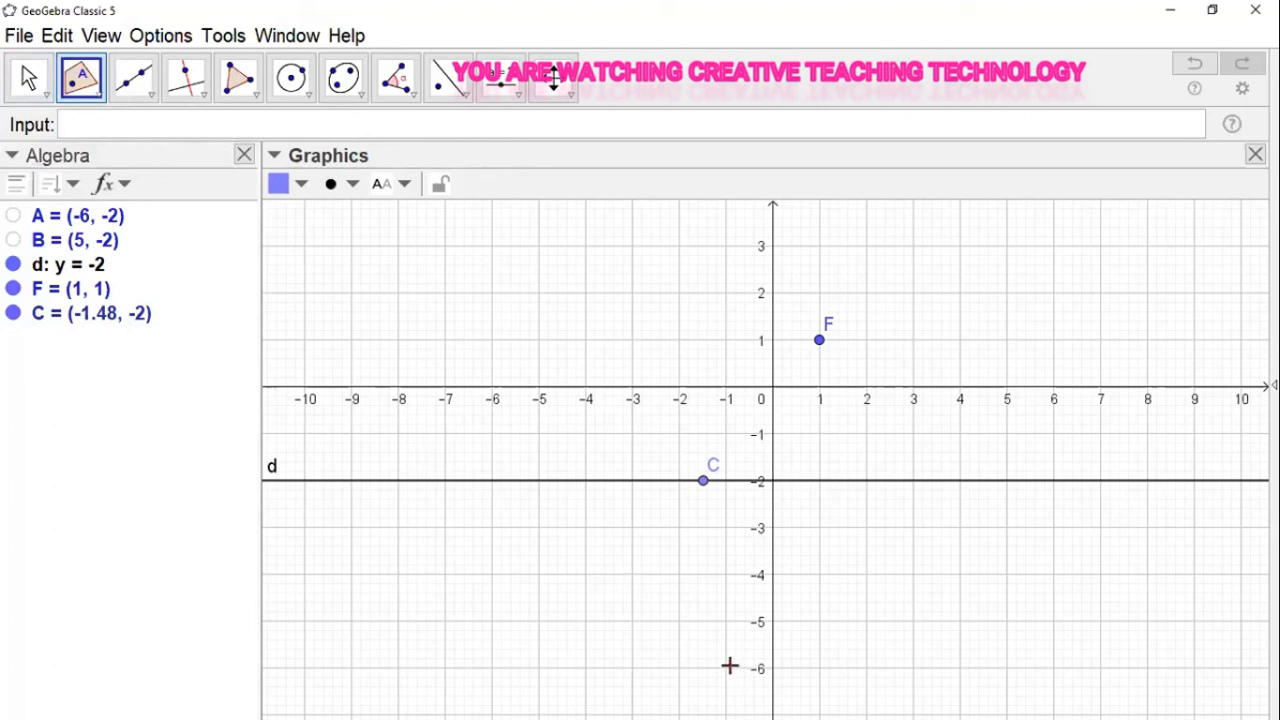
pyautogui.press('Escape')
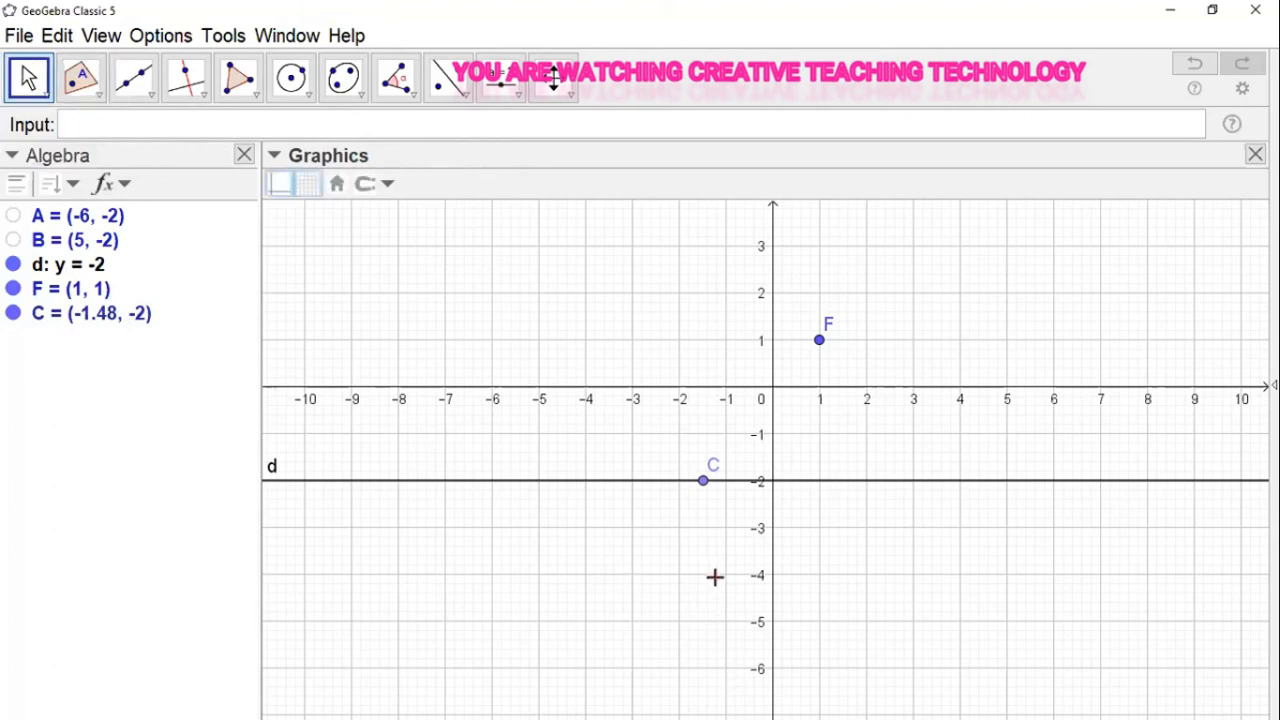
# Step: Rename the new point on line d as M
pyautogui.click(703, 482)
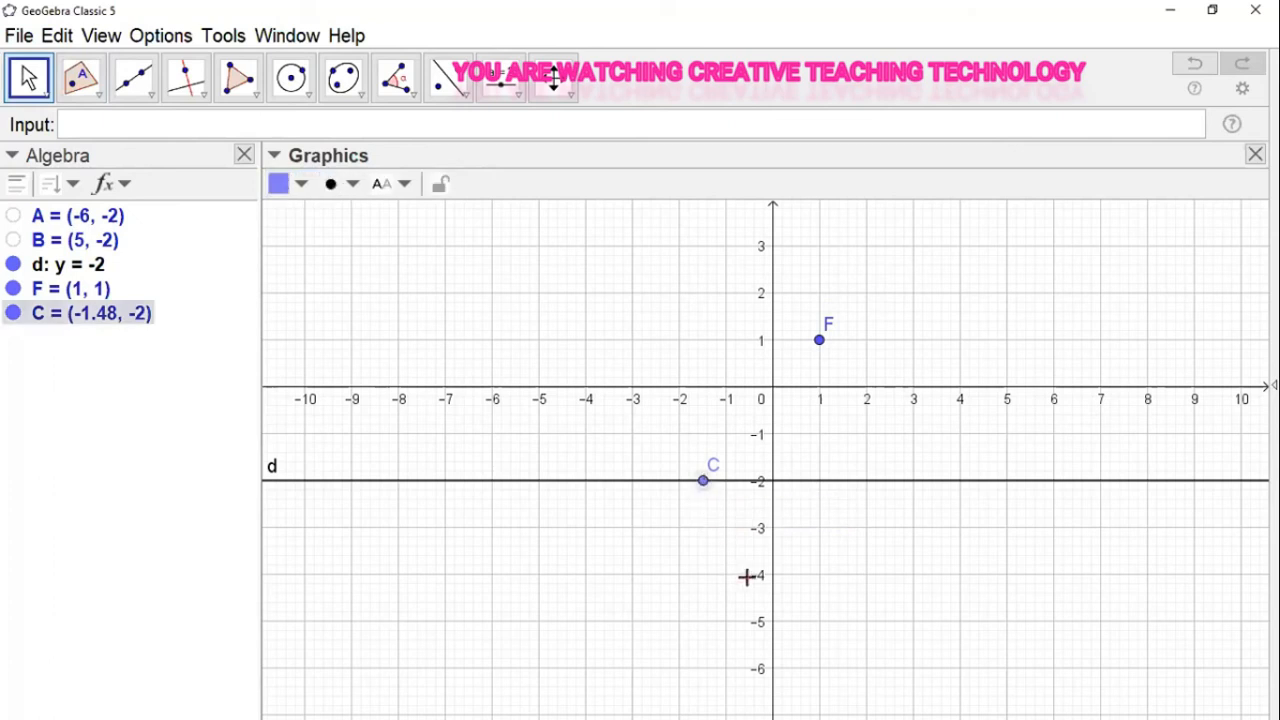
pyautogui.write('M')
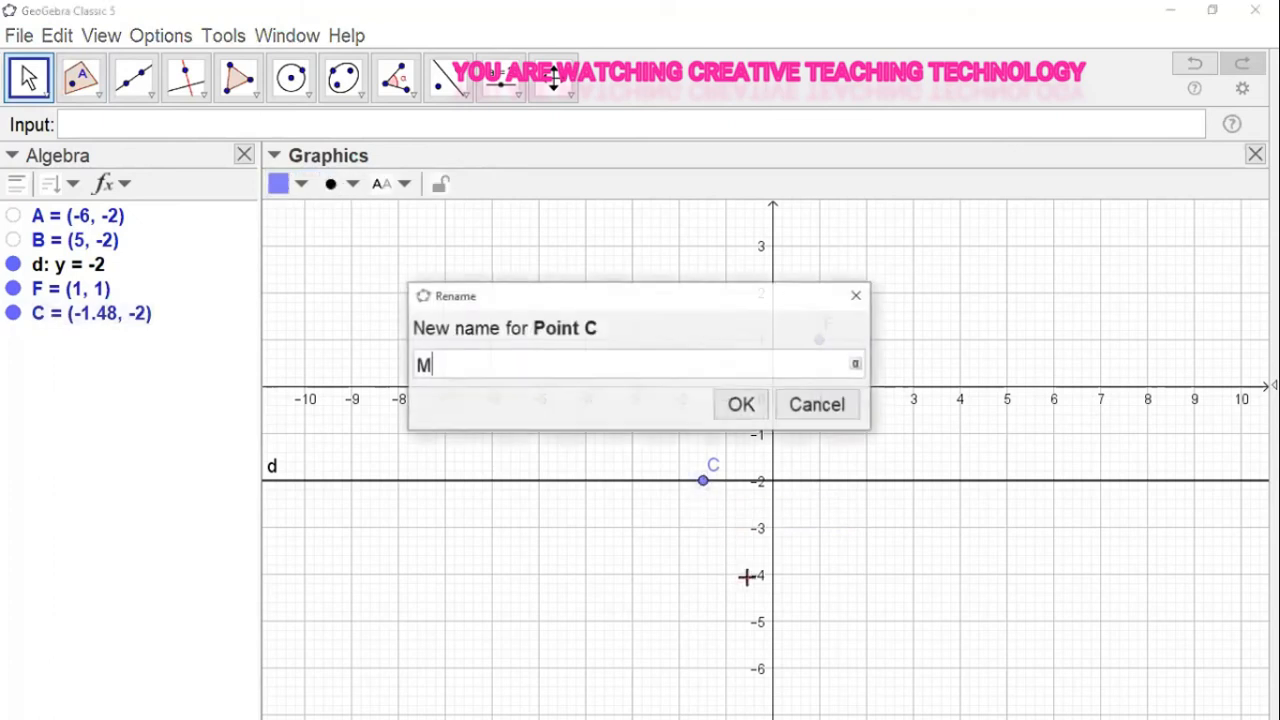
pyautogui.press('Return')
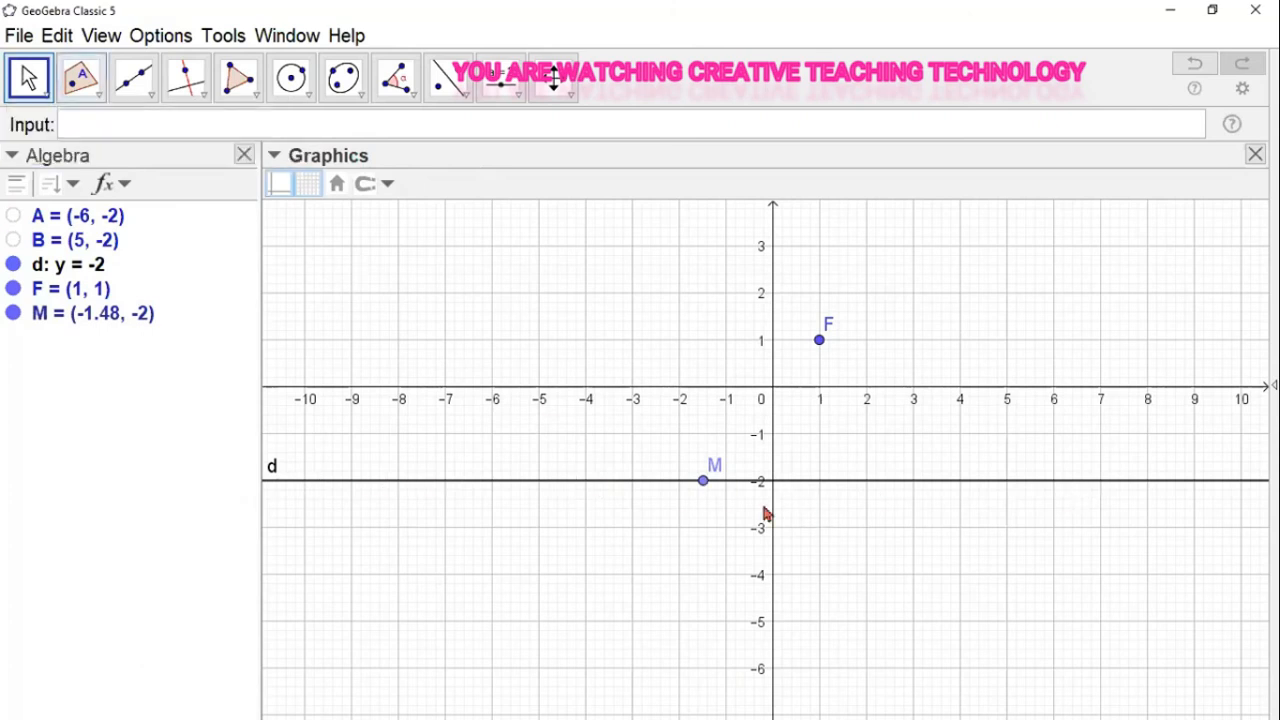
# Step: Move point M along line d to (-1.5, -2) and set the algebra descriptions to Definition
pyautogui.moveTo(703, 482); pyautogui.dragTo(714, 520)
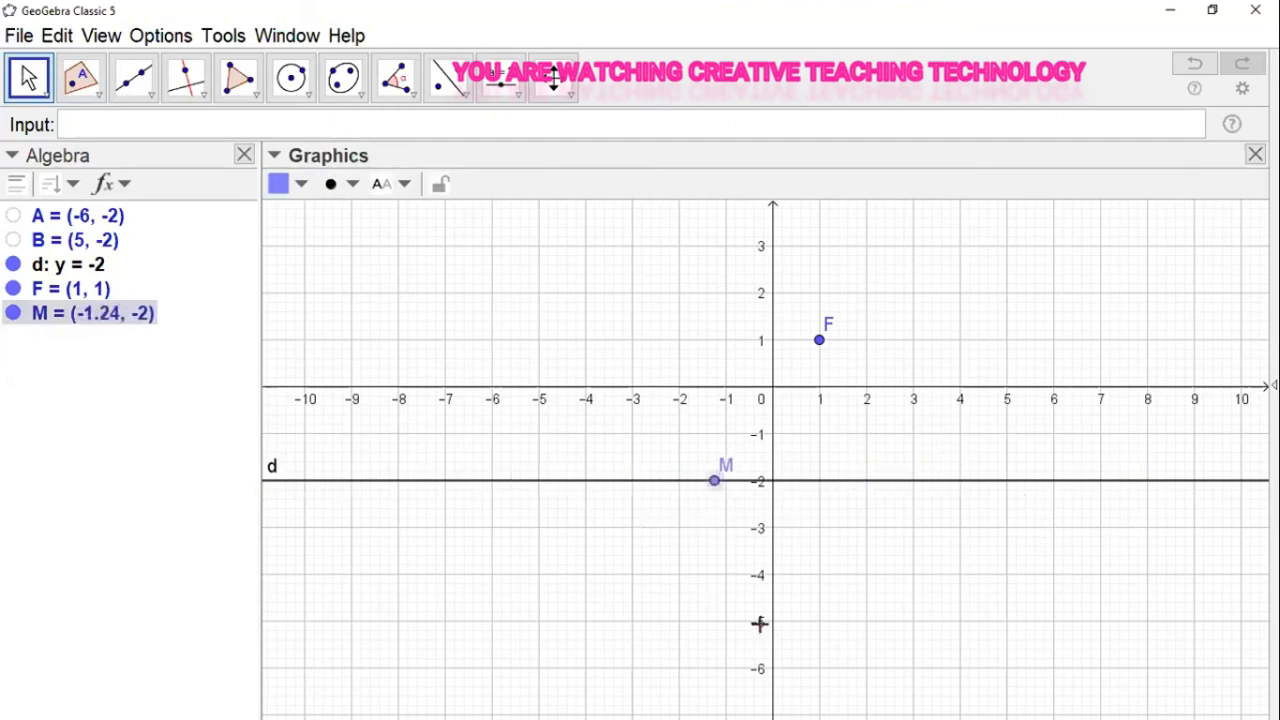
pyautogui.moveTo(716, 484)
pyautogui.mouseDown()
pyautogui.moveTo(697, 490)
pyautogui.moveTo(706, 500)
pyautogui.moveTo(703, 486)
pyautogui.mouseUp()
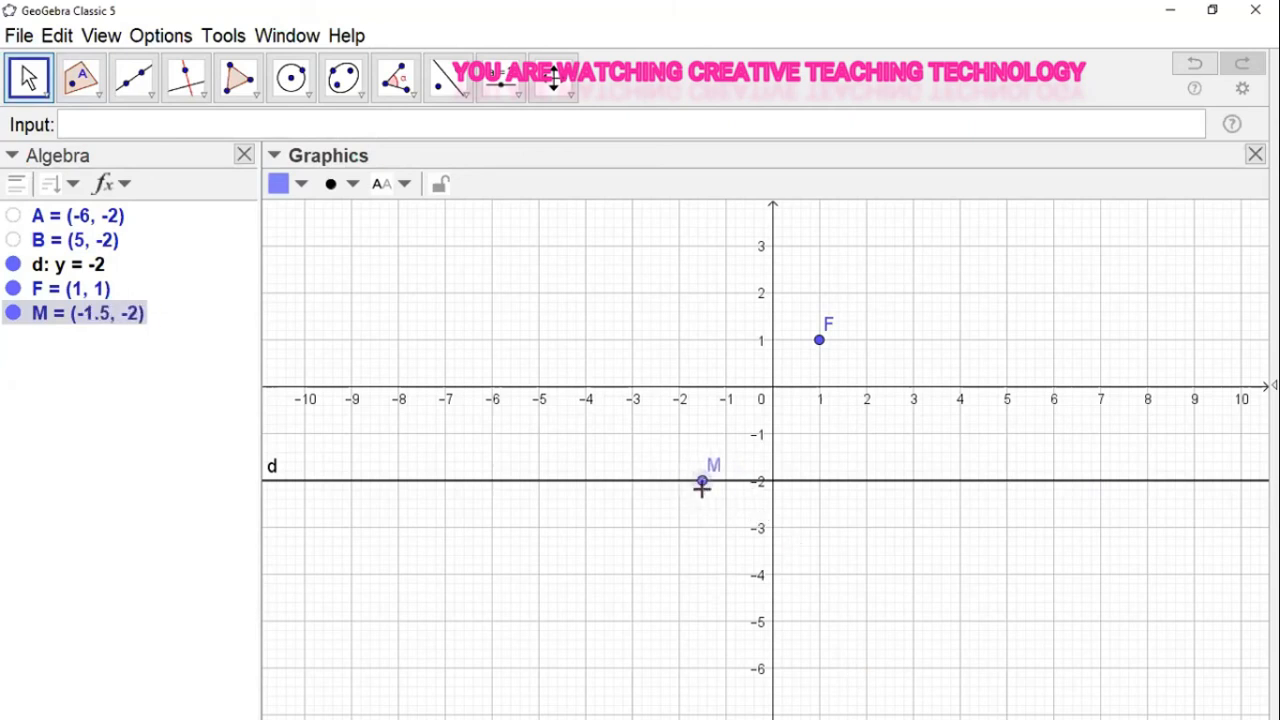
pyautogui.click(124, 184)
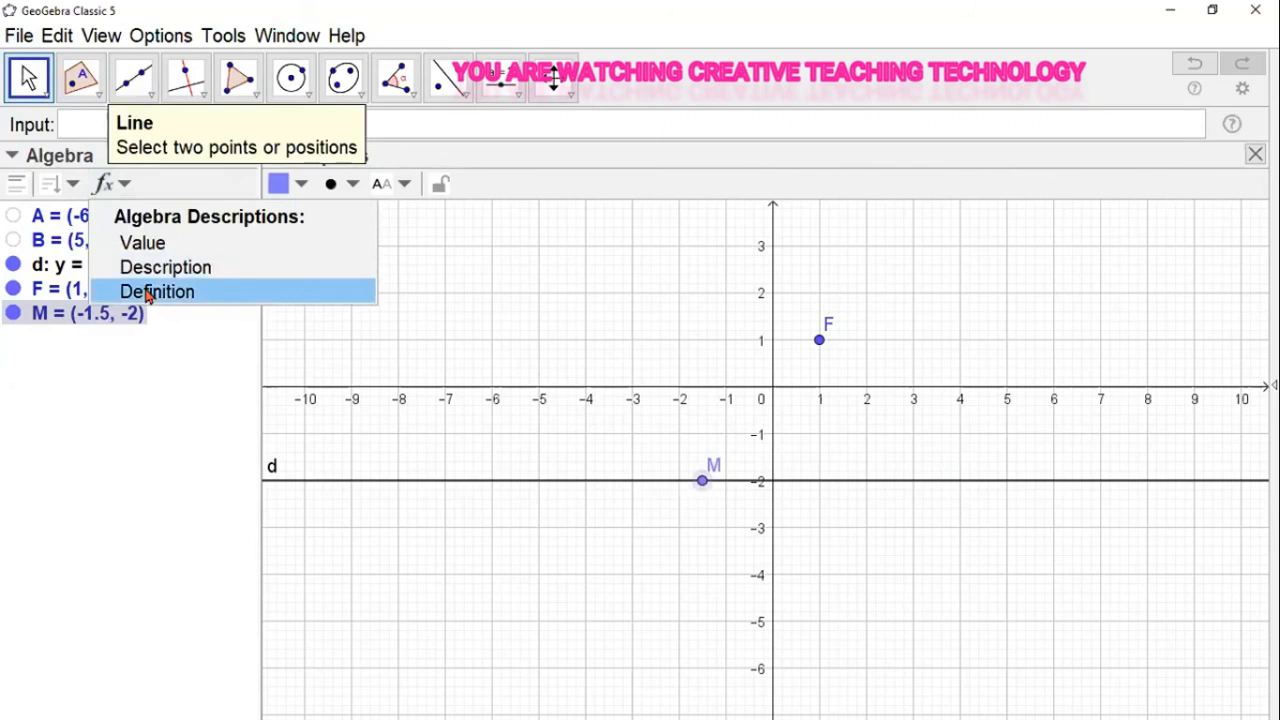
pyautogui.click(150, 292)
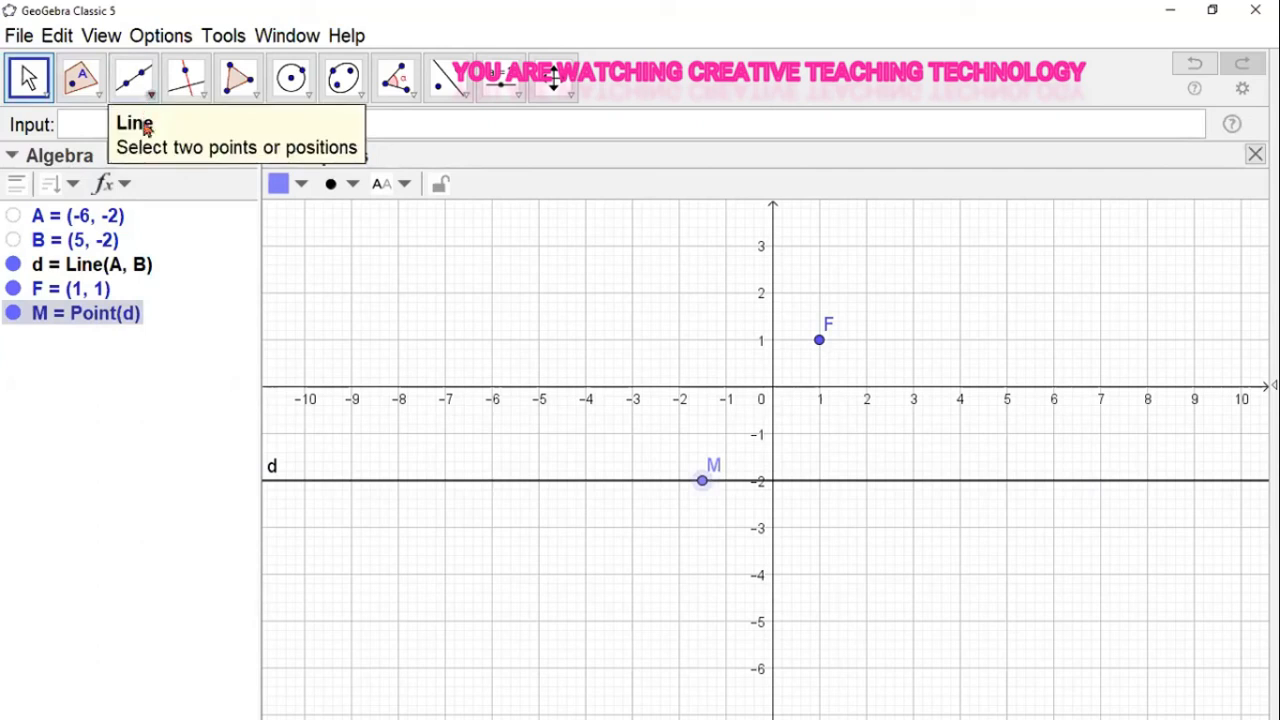
# Step: Enter a two-point Segment command with F and M as its endpoints, without submitting it
pyautogui.click(95, 125)
pyautogui.write('segm')
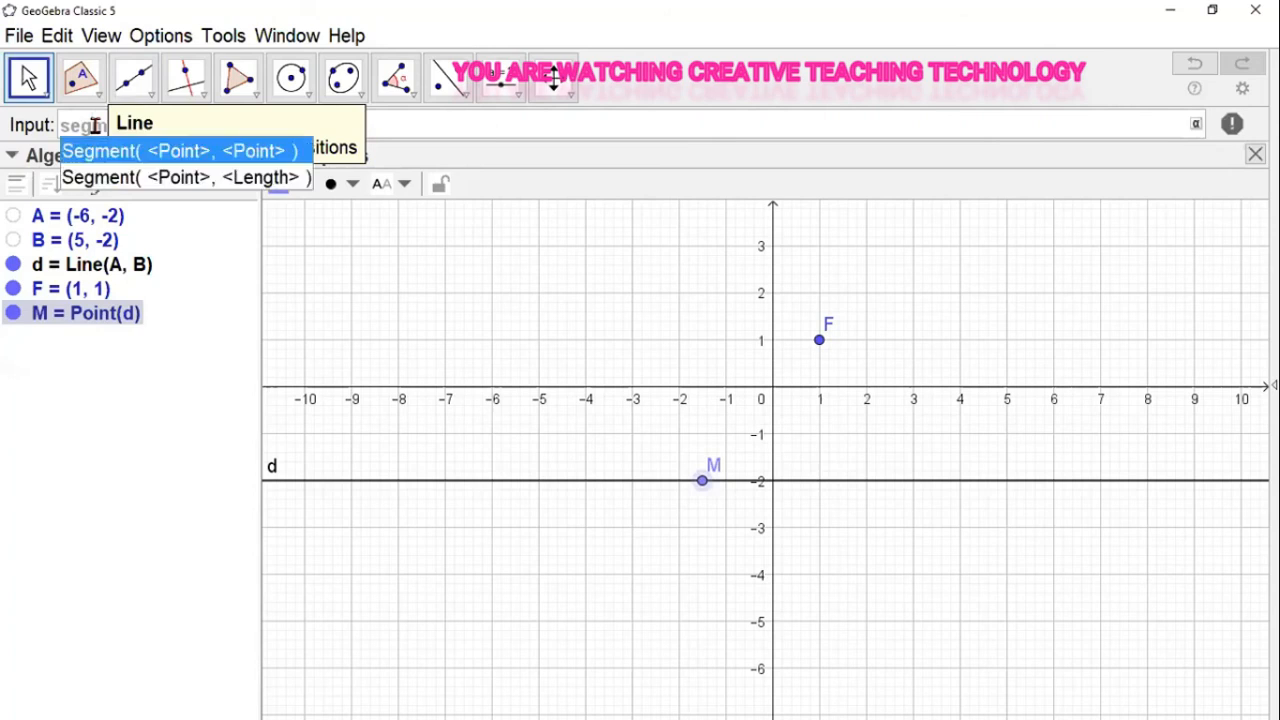
pyautogui.press('Return')
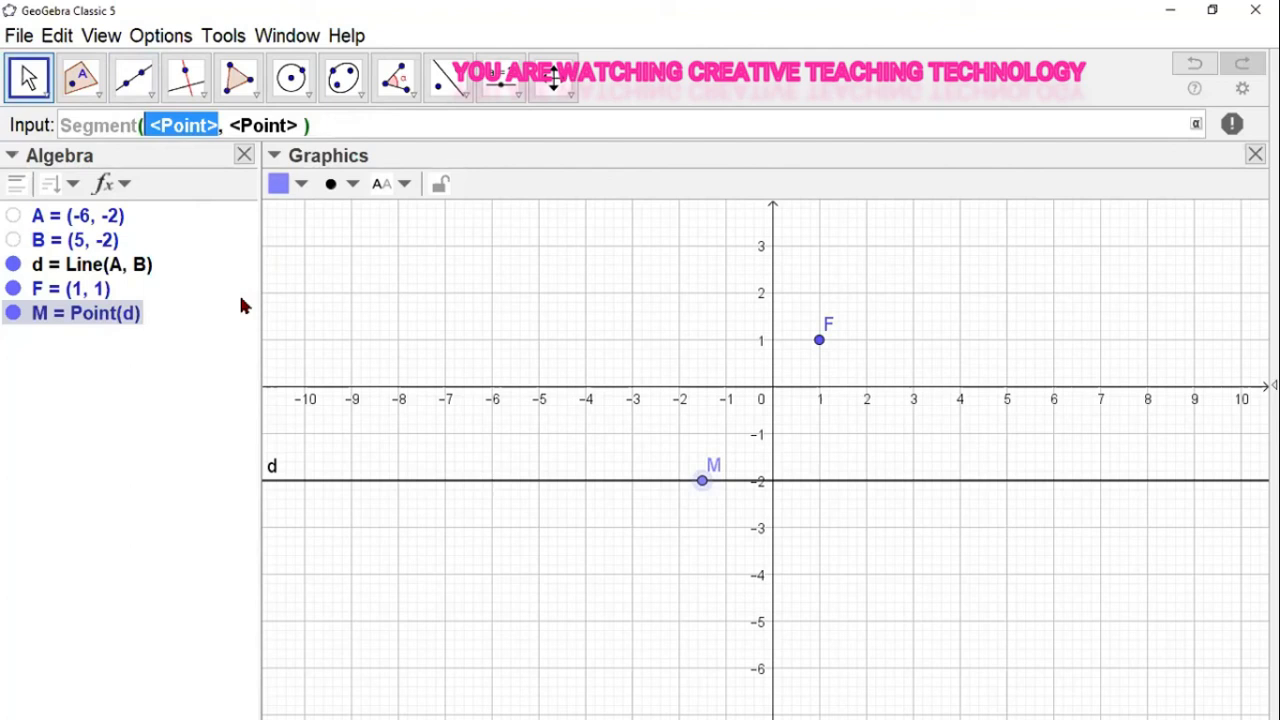
pyautogui.write('F')
pyautogui.press('Tab')
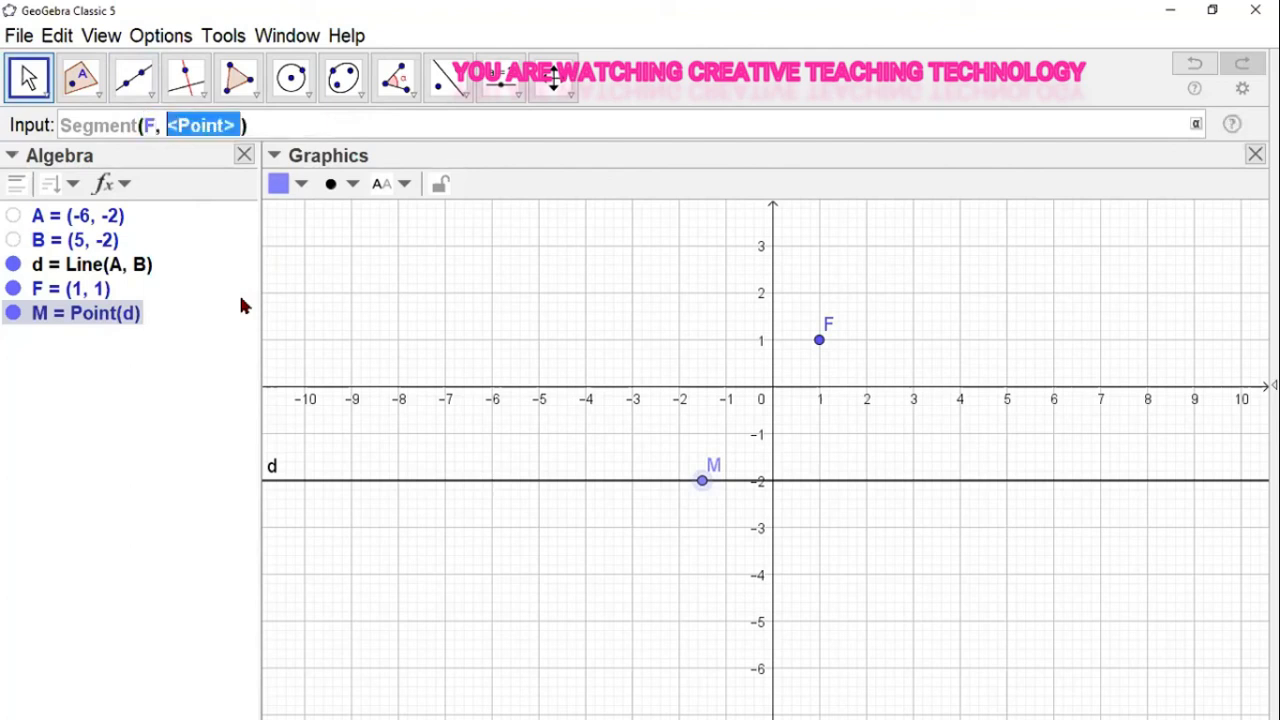
pyautogui.write('M')
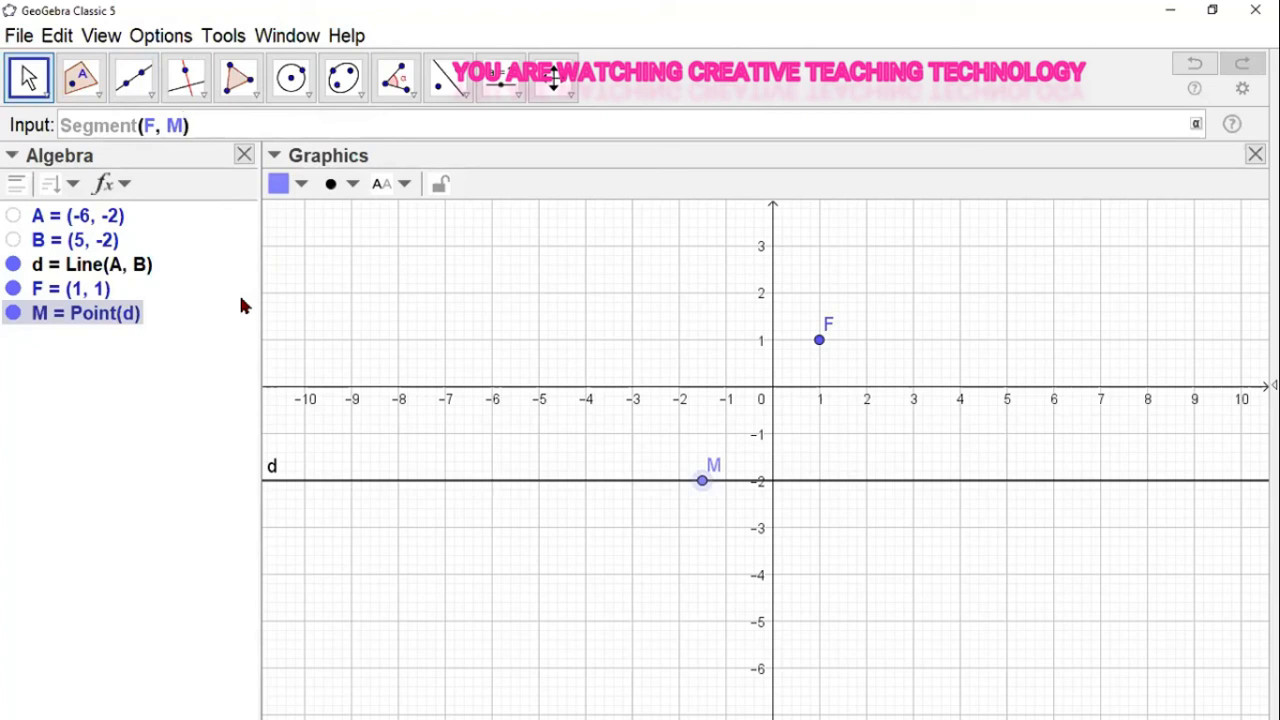
# Step: Change the unsubmitted command to Segment(M,F) and create the segment
pyautogui.press('BackSpace')
pyautogui.press('BackSpace')
pyautogui.press('BackSpace')
pyautogui.press('BackSpace')
pyautogui.write('m')
pyautogui.press('BackSpace')
pyautogui.write('M')
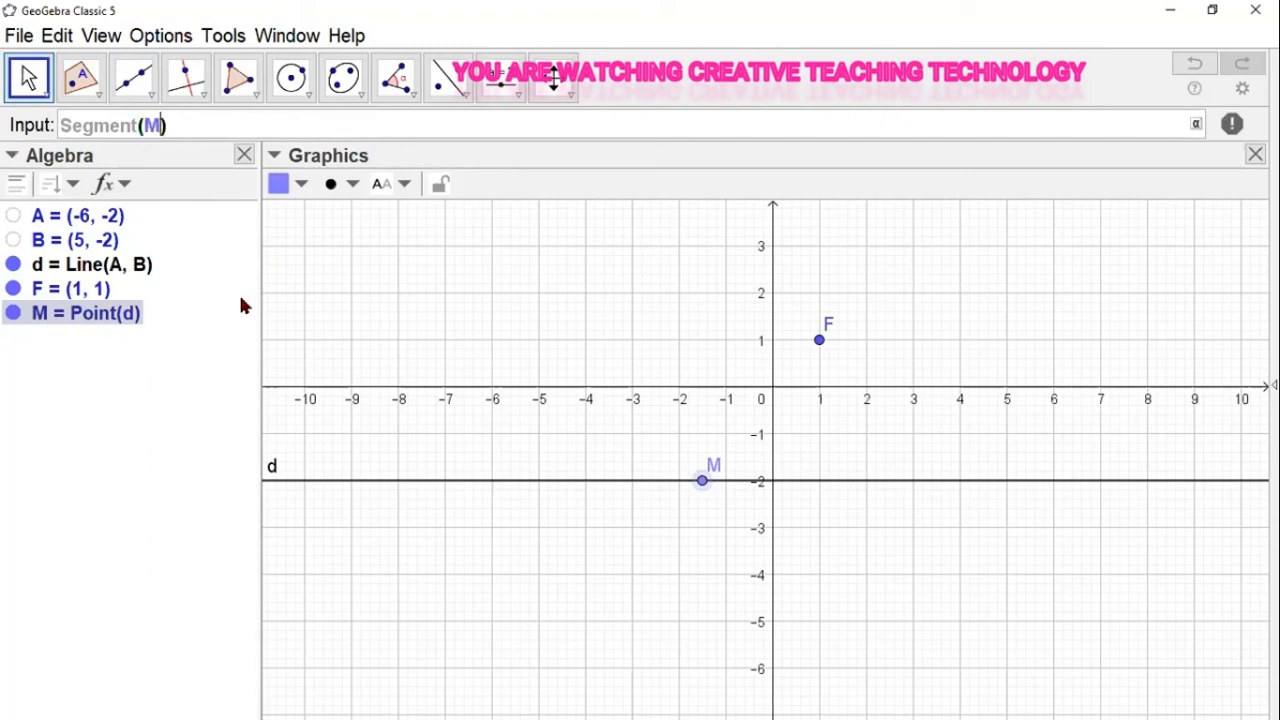
pyautogui.write(',F')
pyautogui.press('Return')
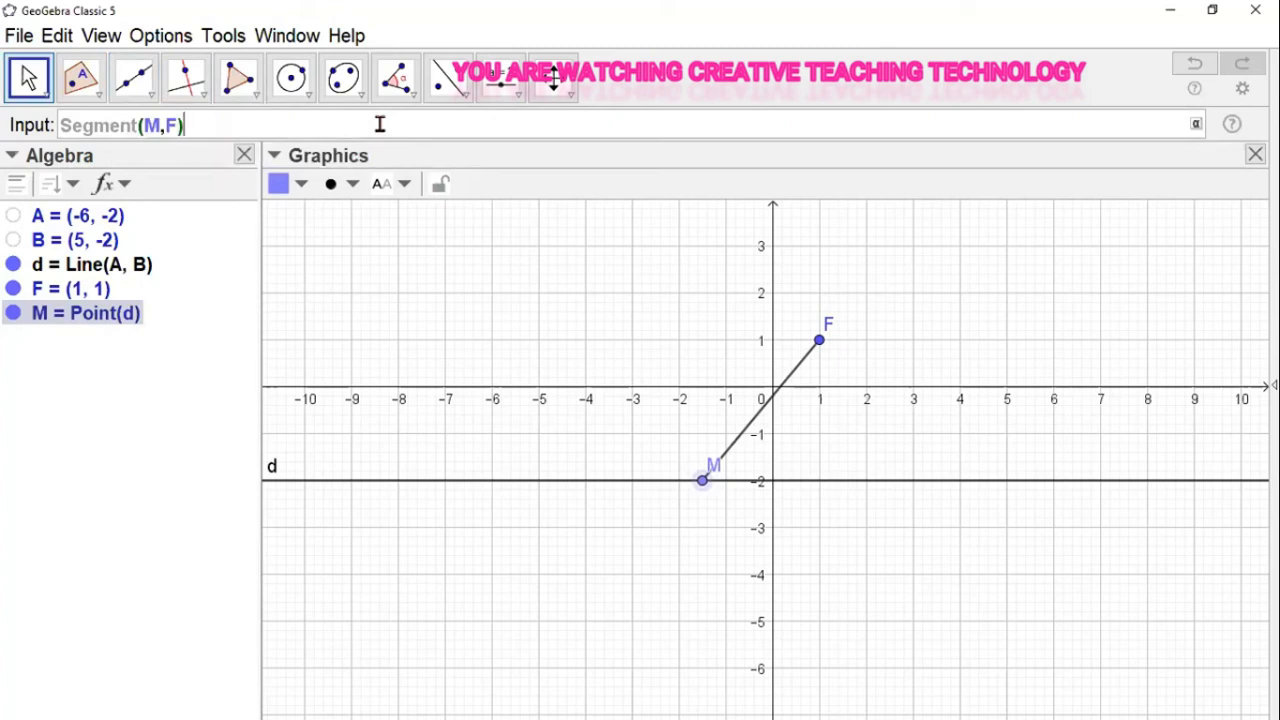
pyautogui.press('Return')
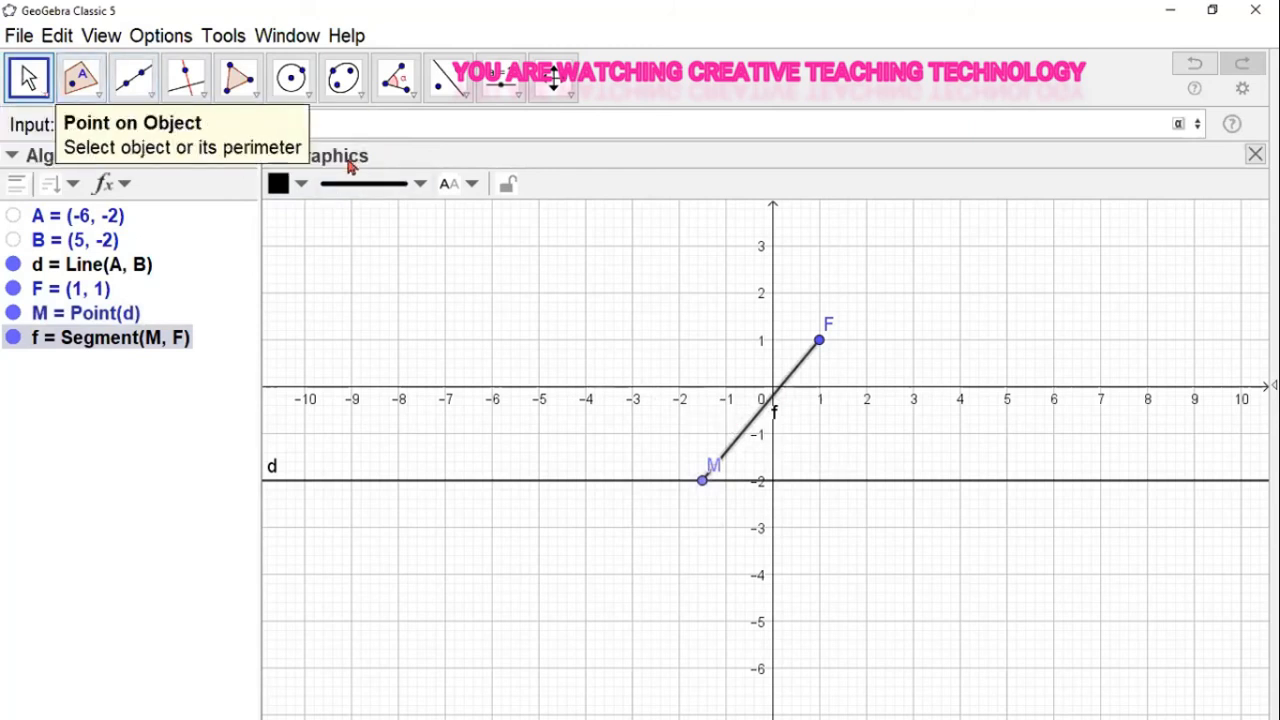
# Step: Set the line style of the segment between M and F to dotted
pyautogui.click(421, 185)
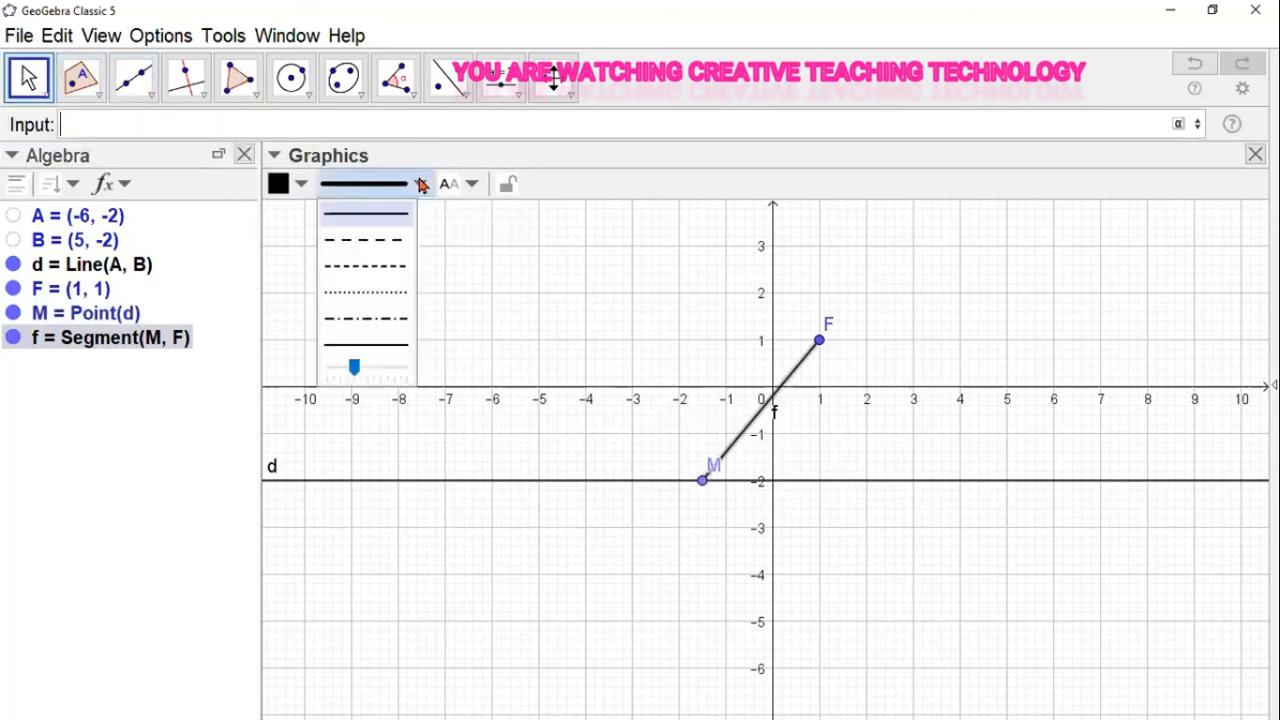
pyautogui.click(388, 293)
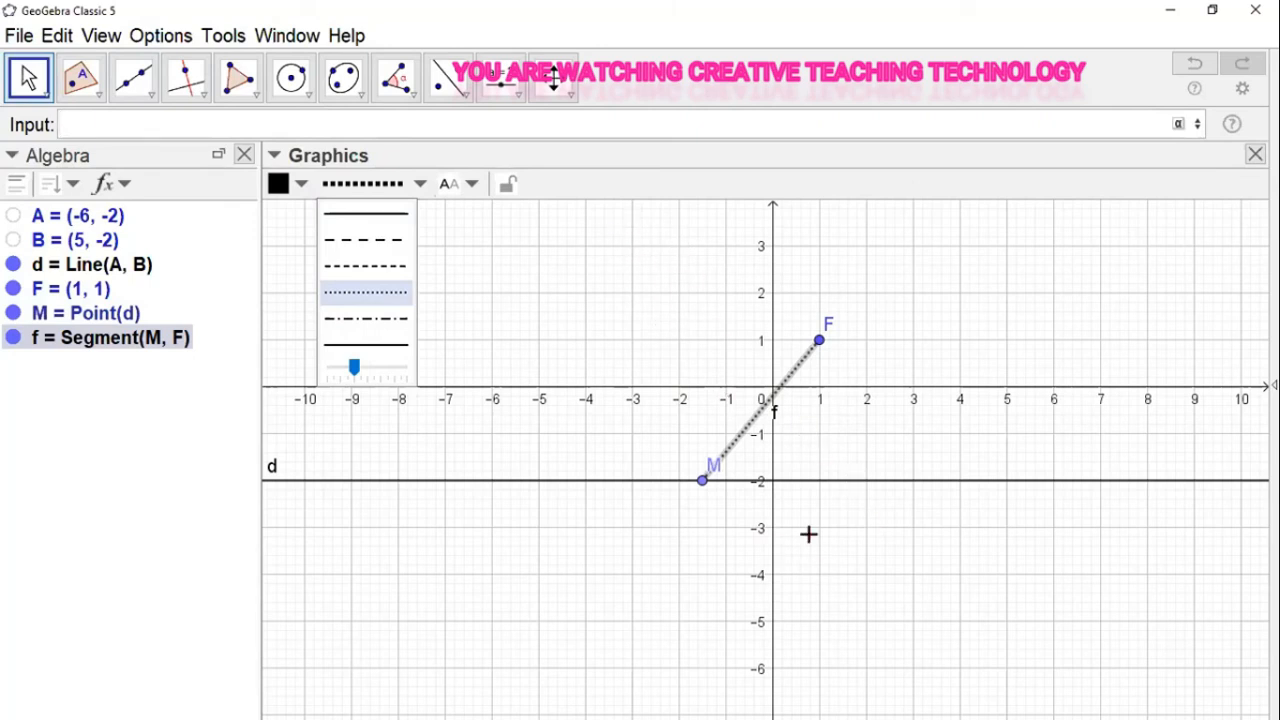
# Step: Construct the perpendicular bisector of segment f with PerpendicularBisector(f), and widen the Algebra view to fit its definition
pyautogui.click(168, 127)
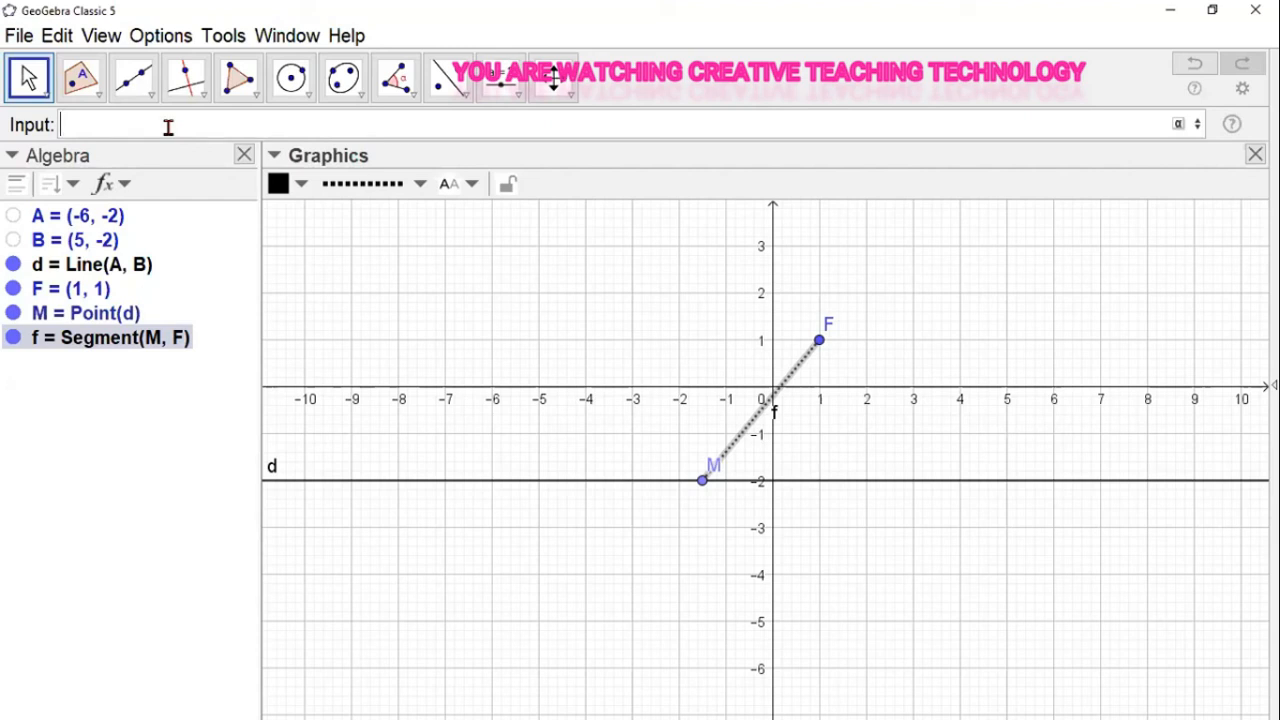
pyautogui.write('Perpend')
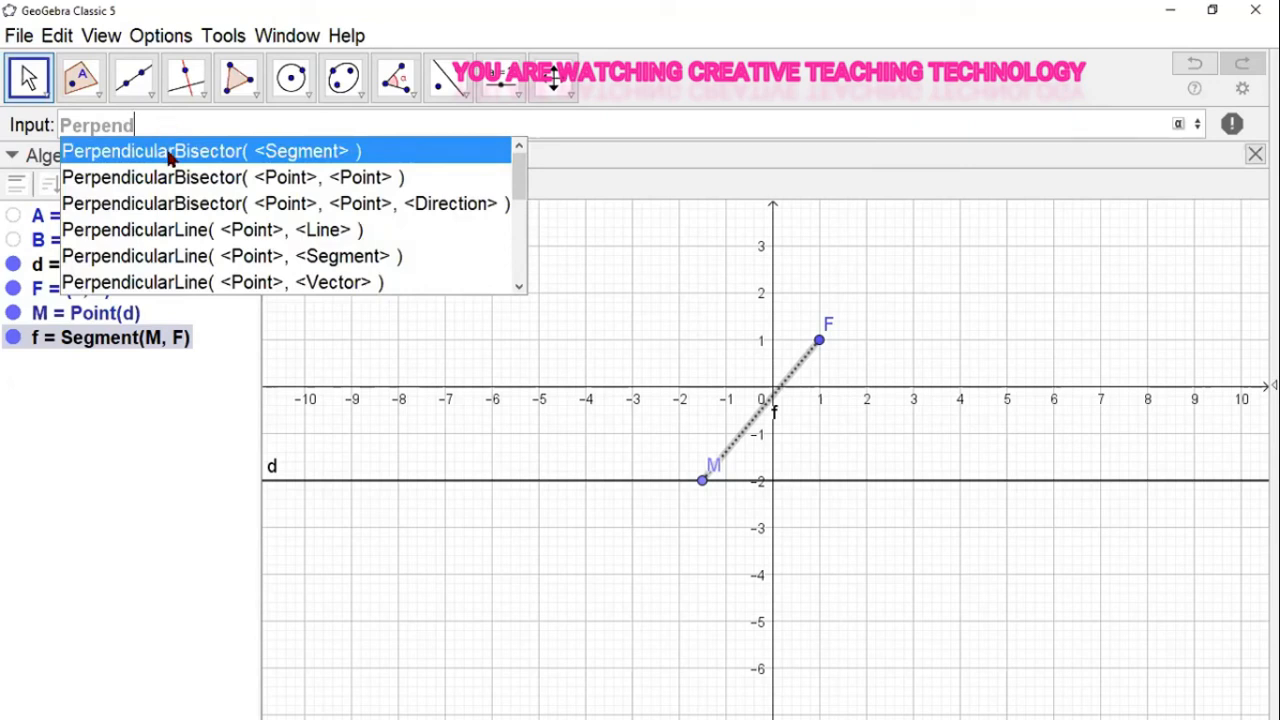
pyautogui.click(170, 151)
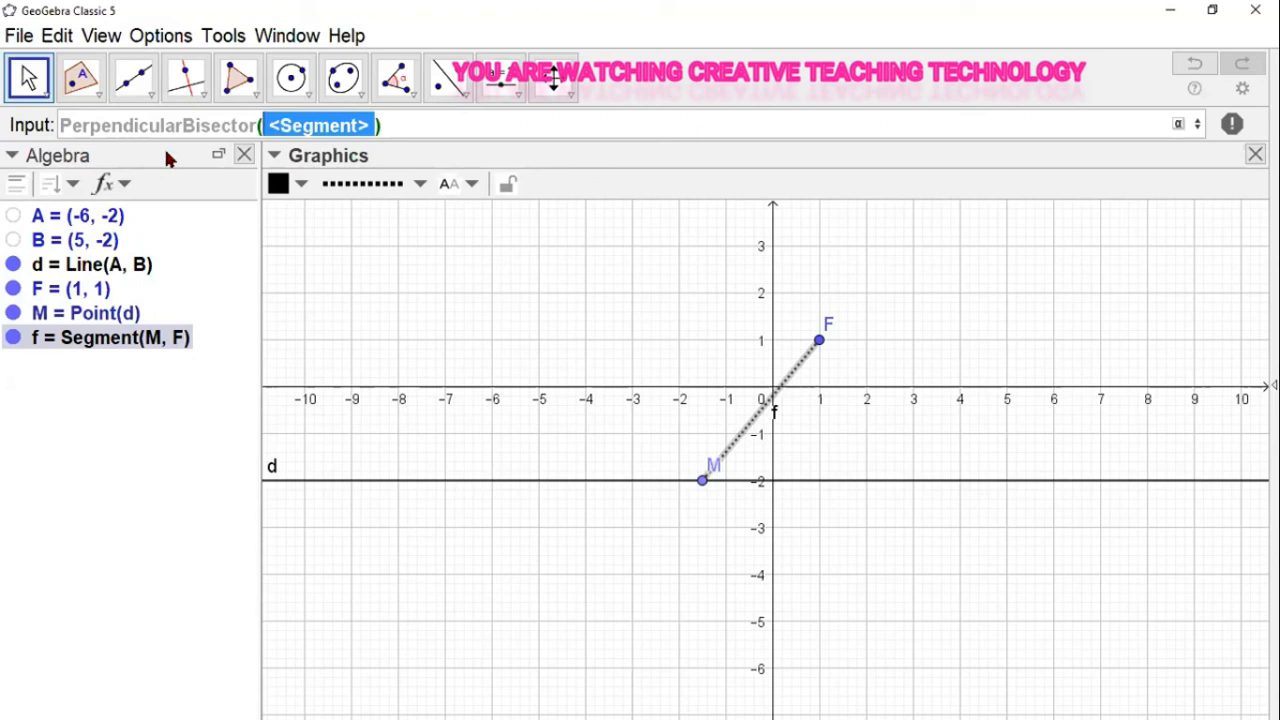
pyautogui.write('f')
pyautogui.press('Return')
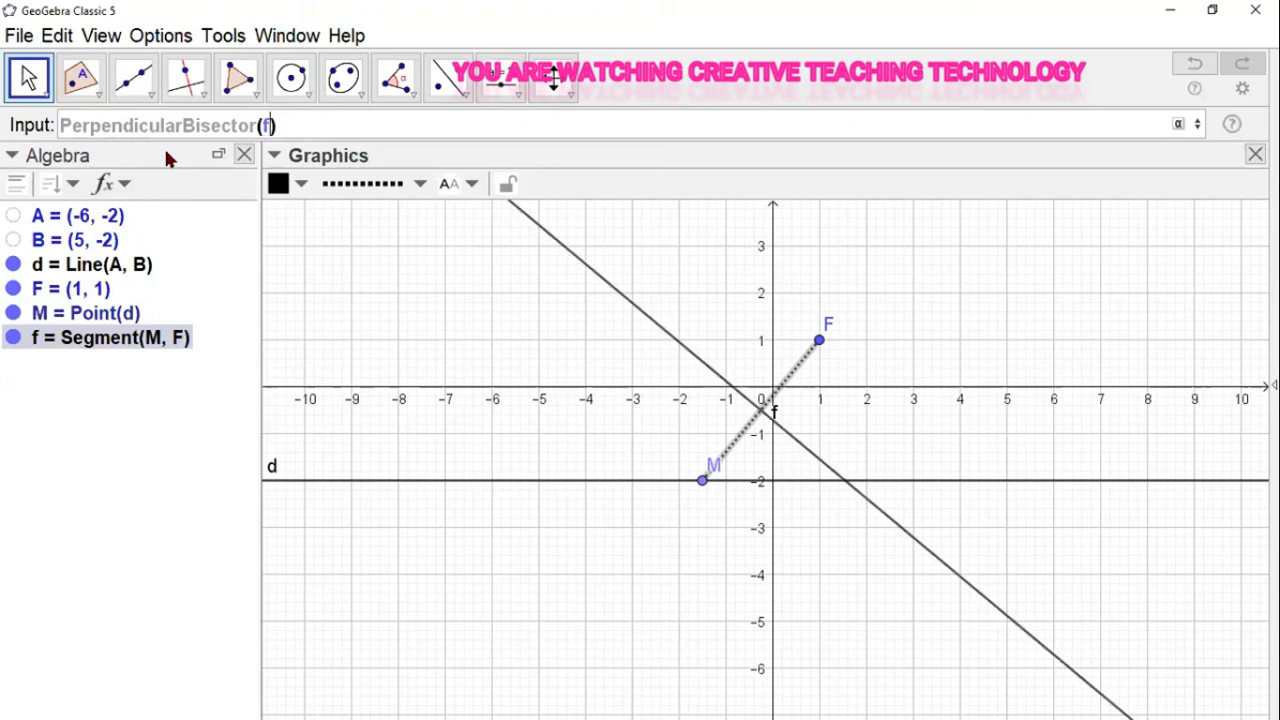
pyautogui.press('BackSpace')
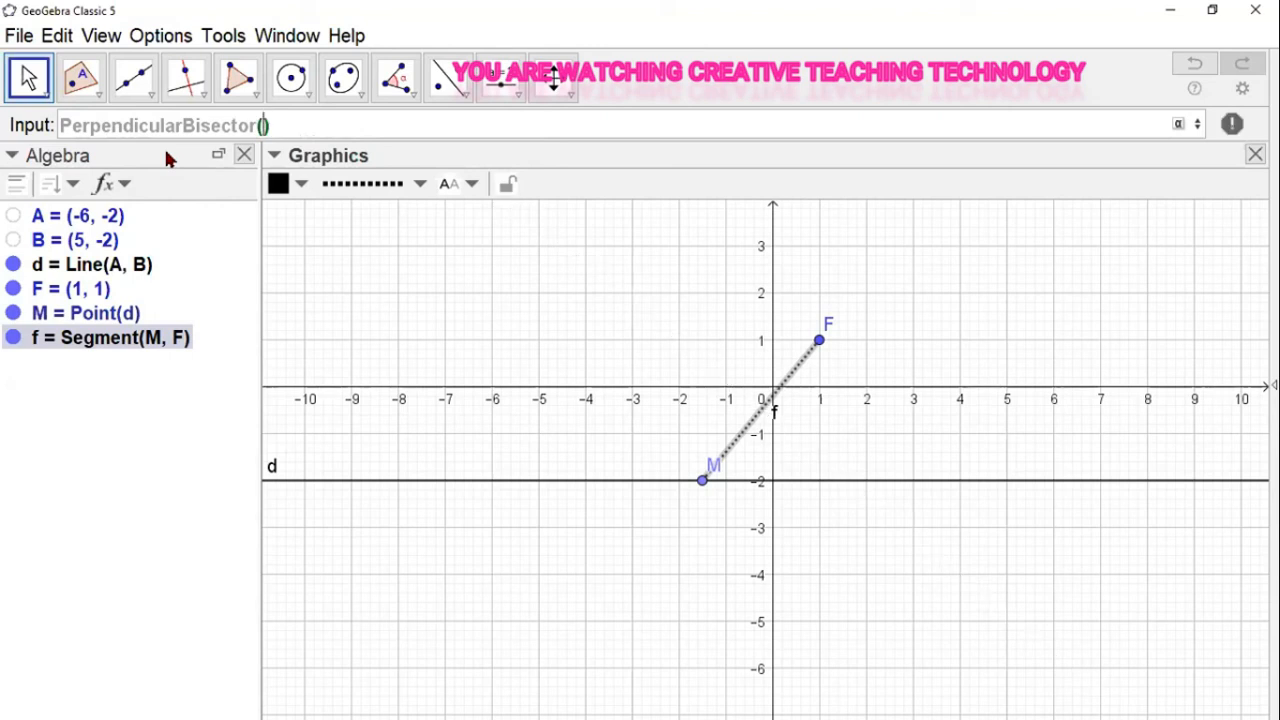
pyautogui.write('d')
pyautogui.press('BackSpace')
pyautogui.write('f')
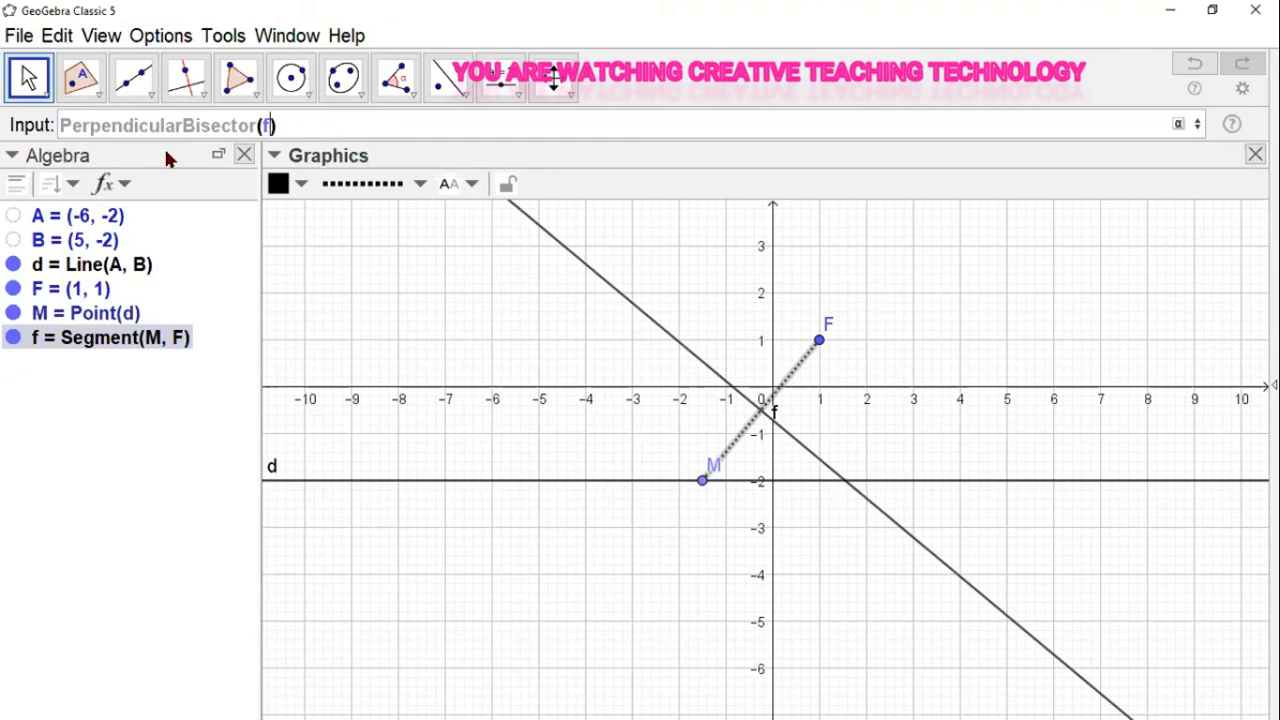
pyautogui.press('Return')
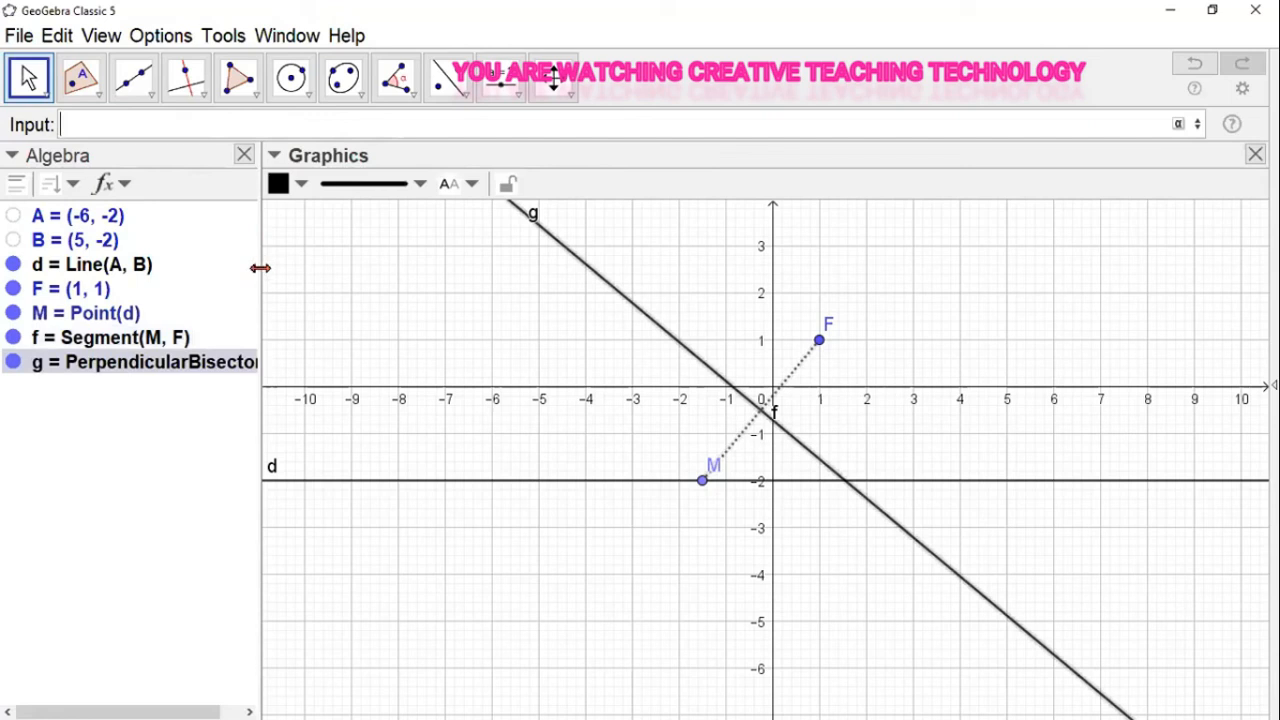
pyautogui.moveTo(260, 268); pyautogui.dragTo(304, 270)
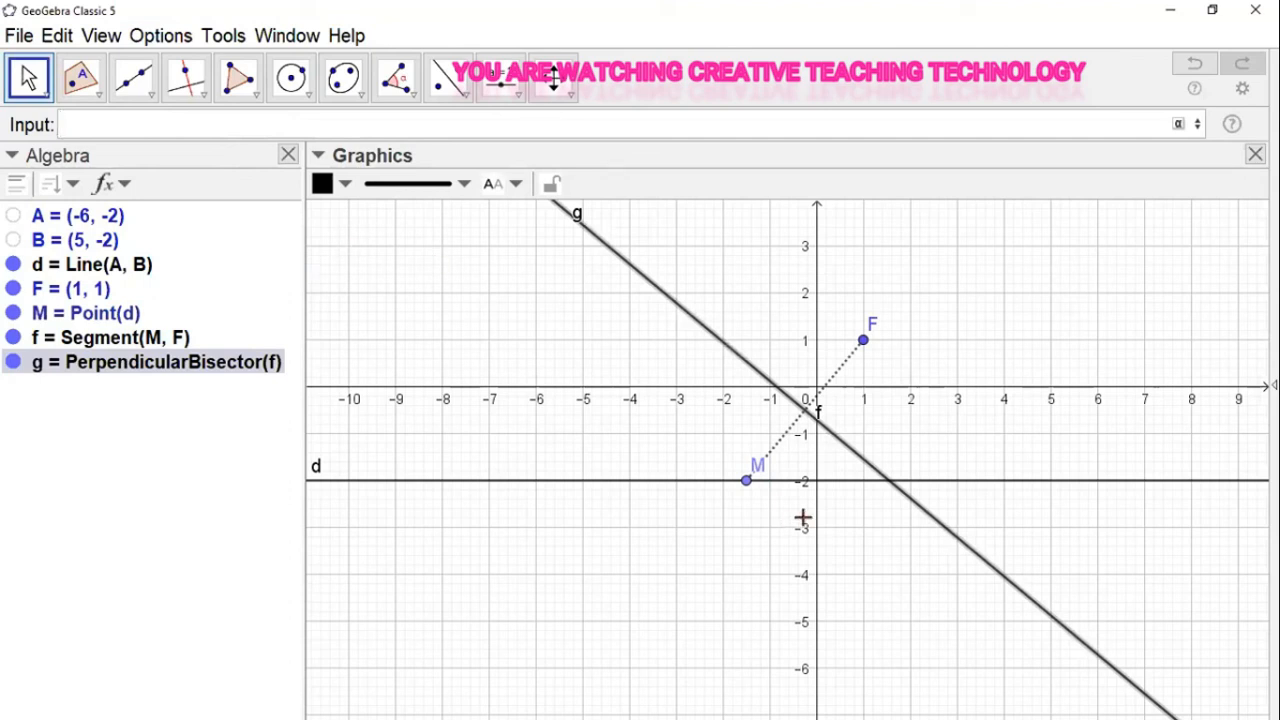
# Step: Begin a PerpendicularLine command in its point-and-line form, leaving both arguments unfilled
pyautogui.moveTo(750, 490)
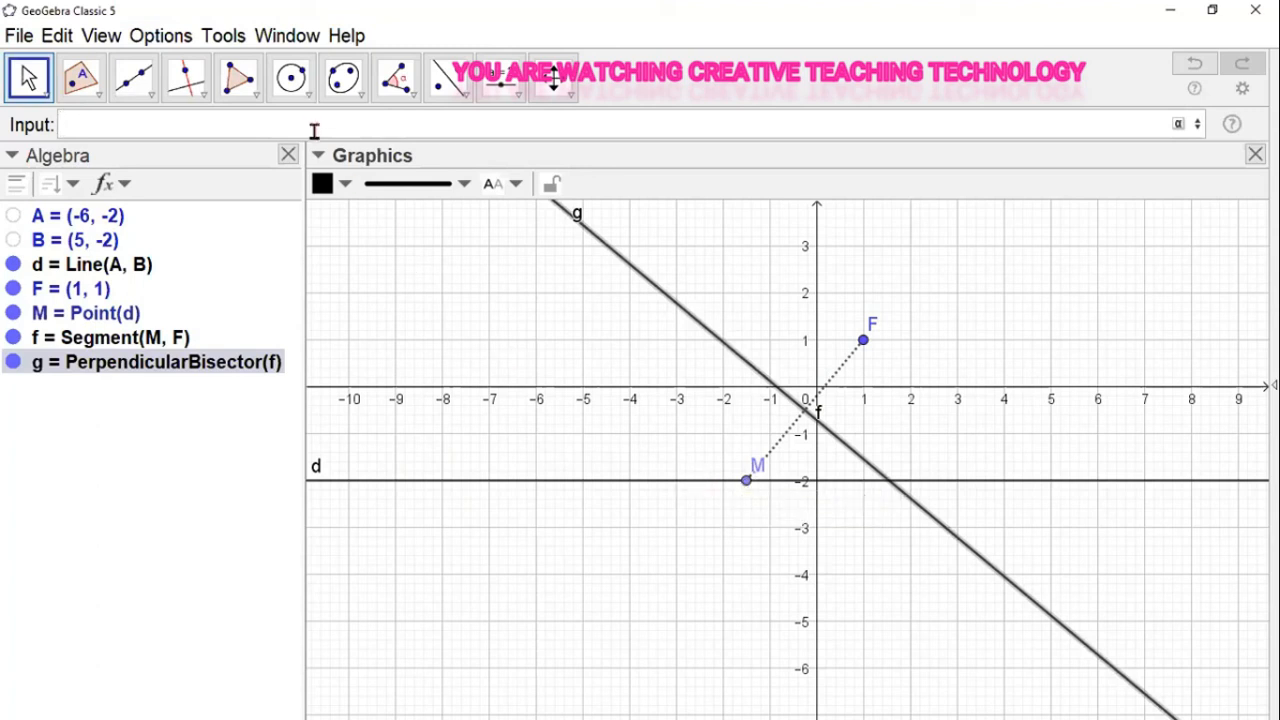
pyautogui.click(193, 128)
pyautogui.write('Per')
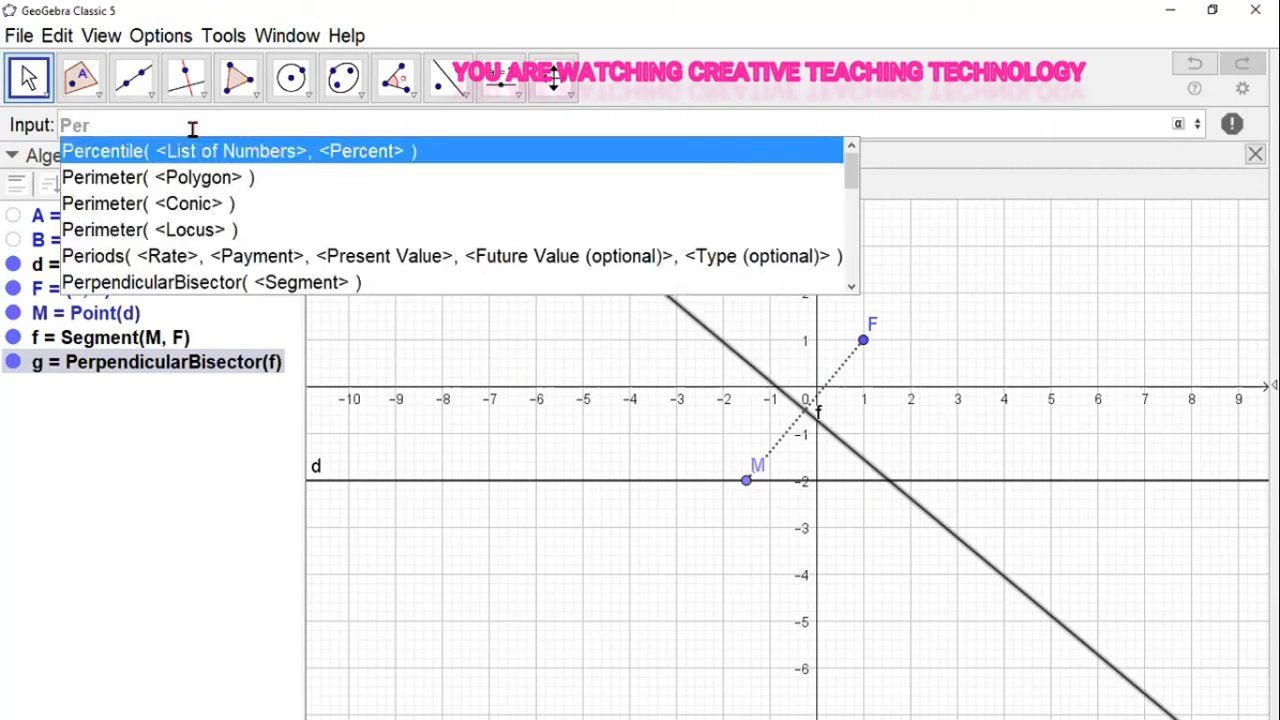
pyautogui.write('pe')
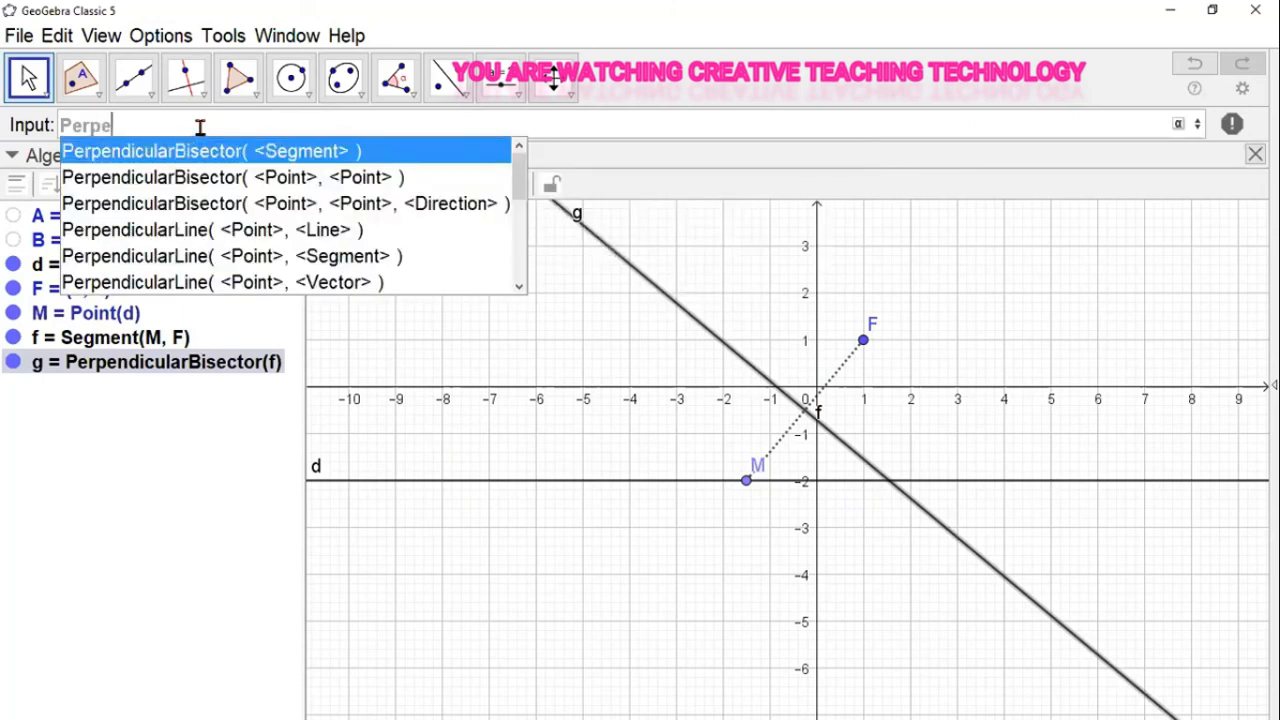
pyautogui.click(212, 230)
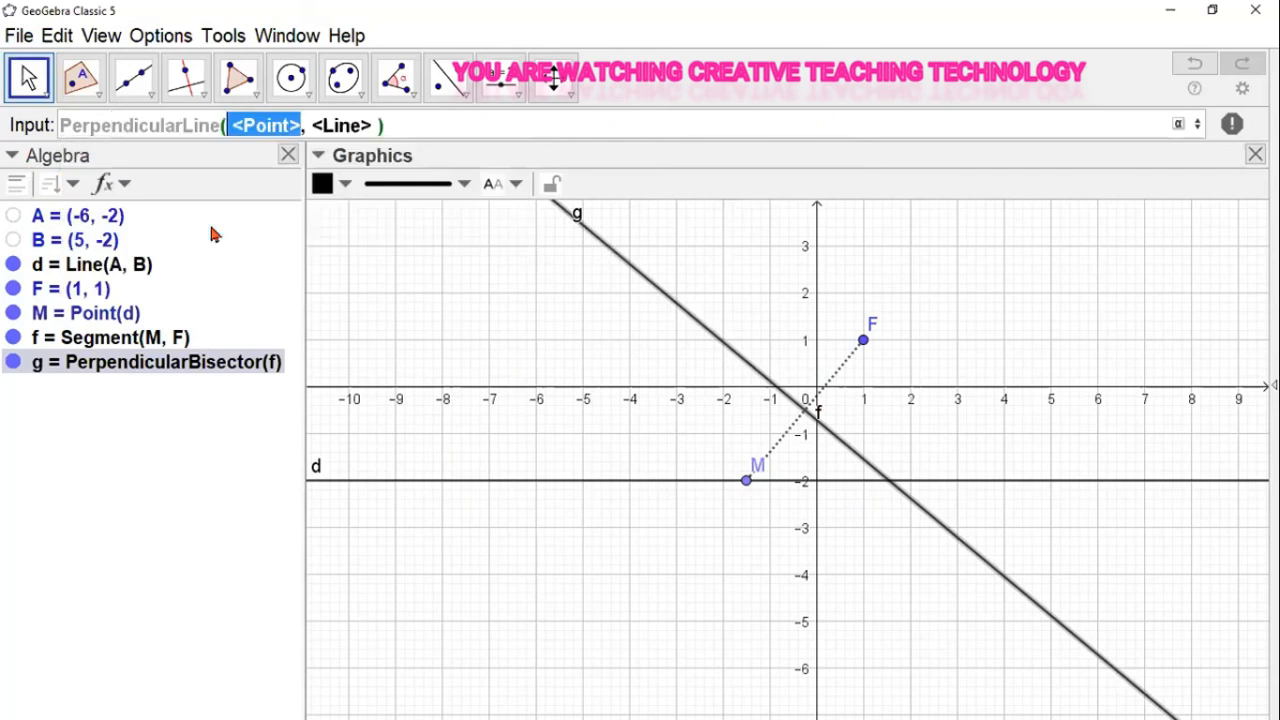
pyautogui.click(396, 125)
pyautogui.press('BackSpace')
pyautogui.press('BackSpace')
pyautogui.press('BackSpace')
pyautogui.press('BackSpace')
pyautogui.press('BackSpace')
pyautogui.press('BackSpace')
pyautogui.press('BackSpace')
pyautogui.press('BackSpace')
pyautogui.press('BackSpace')
pyautogui.press('BackSpace')
pyautogui.press('BackSpace')
pyautogui.press('BackSpace')
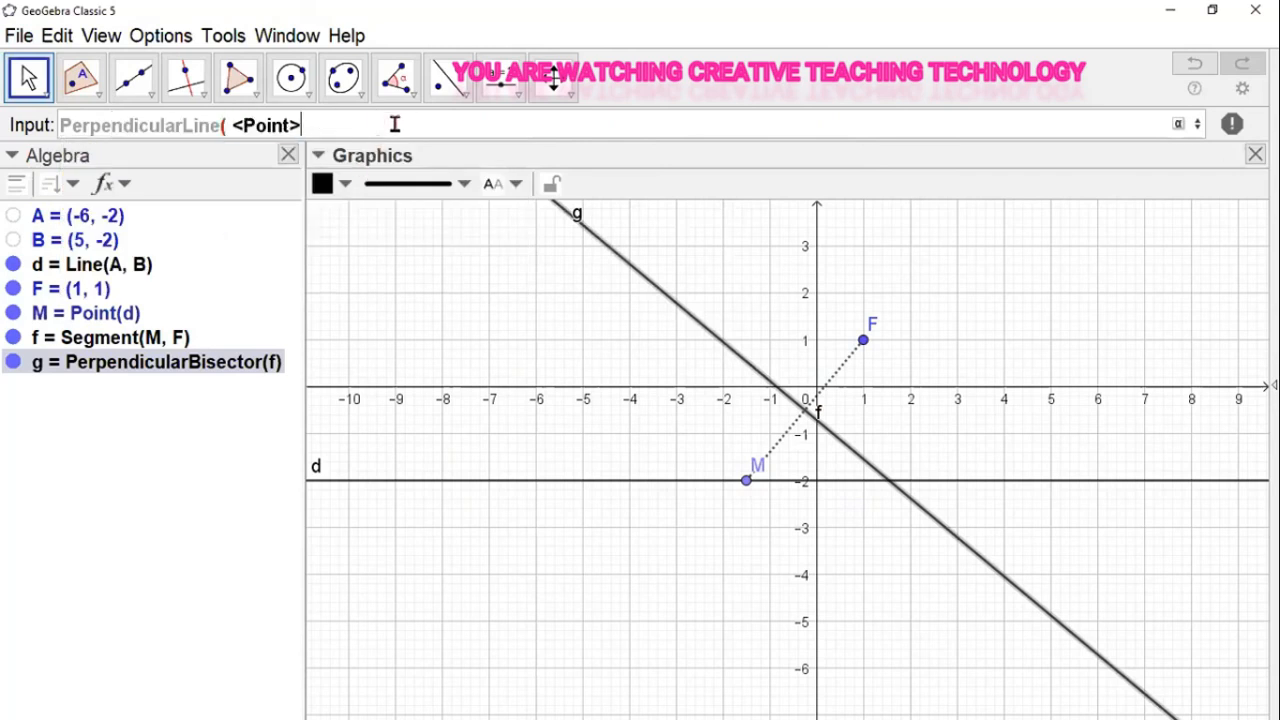
pyautogui.press('BackSpace')
pyautogui.press('BackSpace')
pyautogui.press('BackSpace')
pyautogui.press('BackSpace')
pyautogui.press('BackSpace')
pyautogui.press('BackSpace')
pyautogui.press('BackSpace')
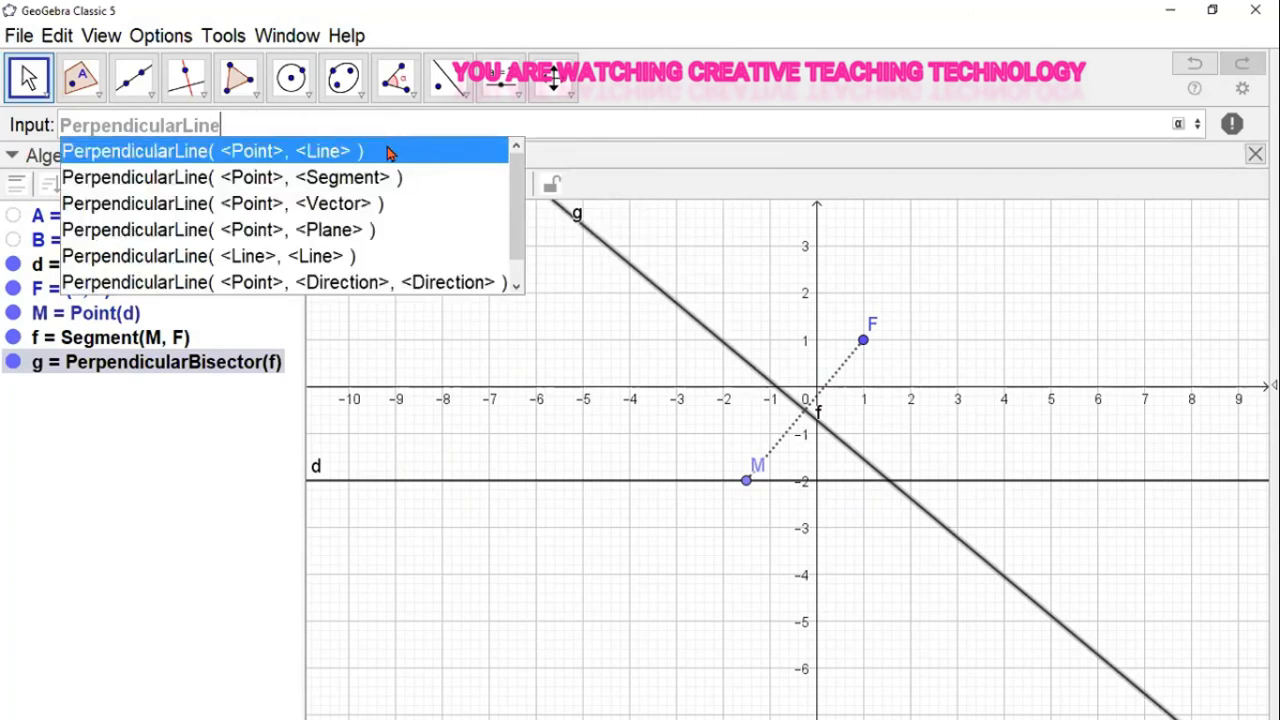
pyautogui.click(390, 152)
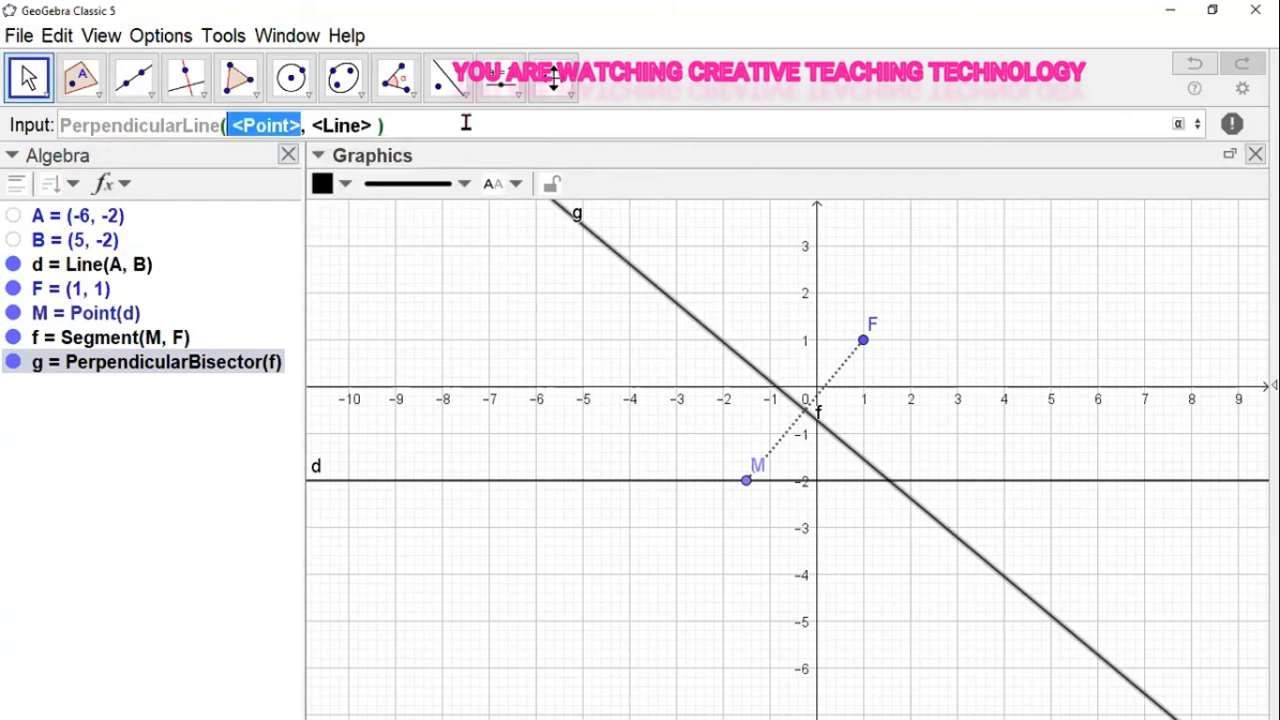
# Step: Complete the command as PerpendicularLine(M, d) to create the line through M perpendicular to line d
pyautogui.write('M')
pyautogui.press('Tab')
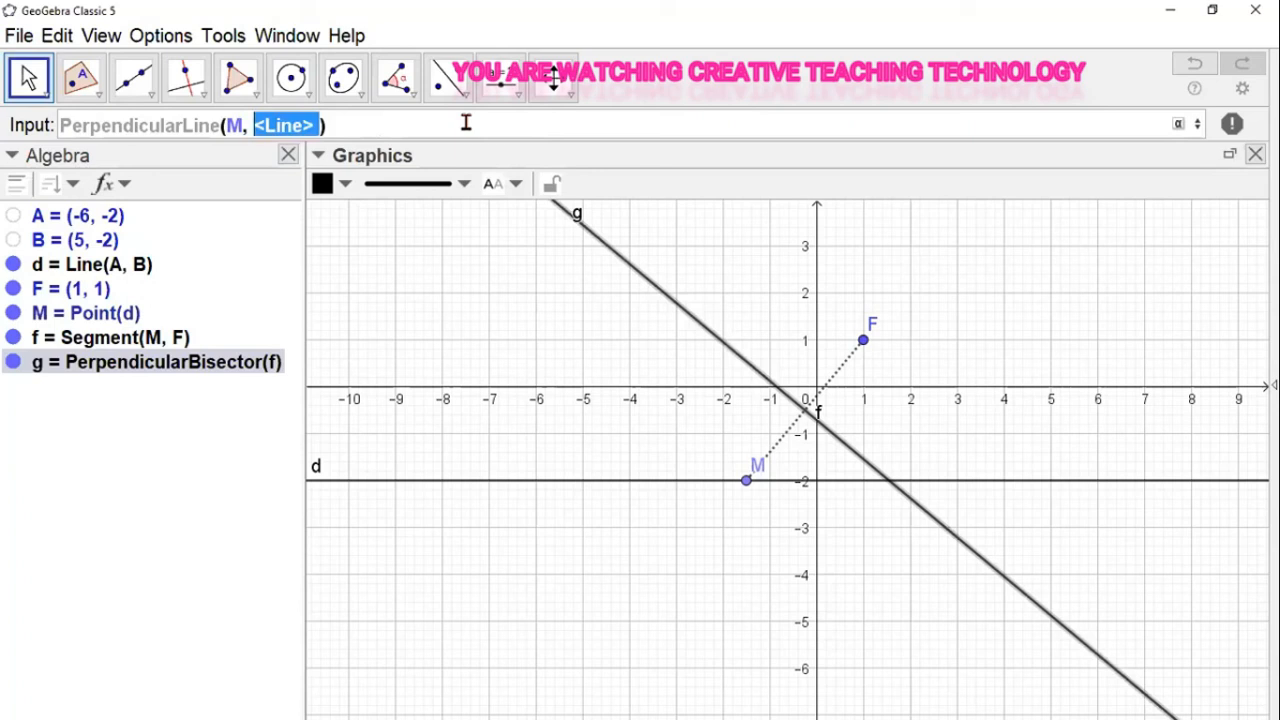
pyautogui.write('d')
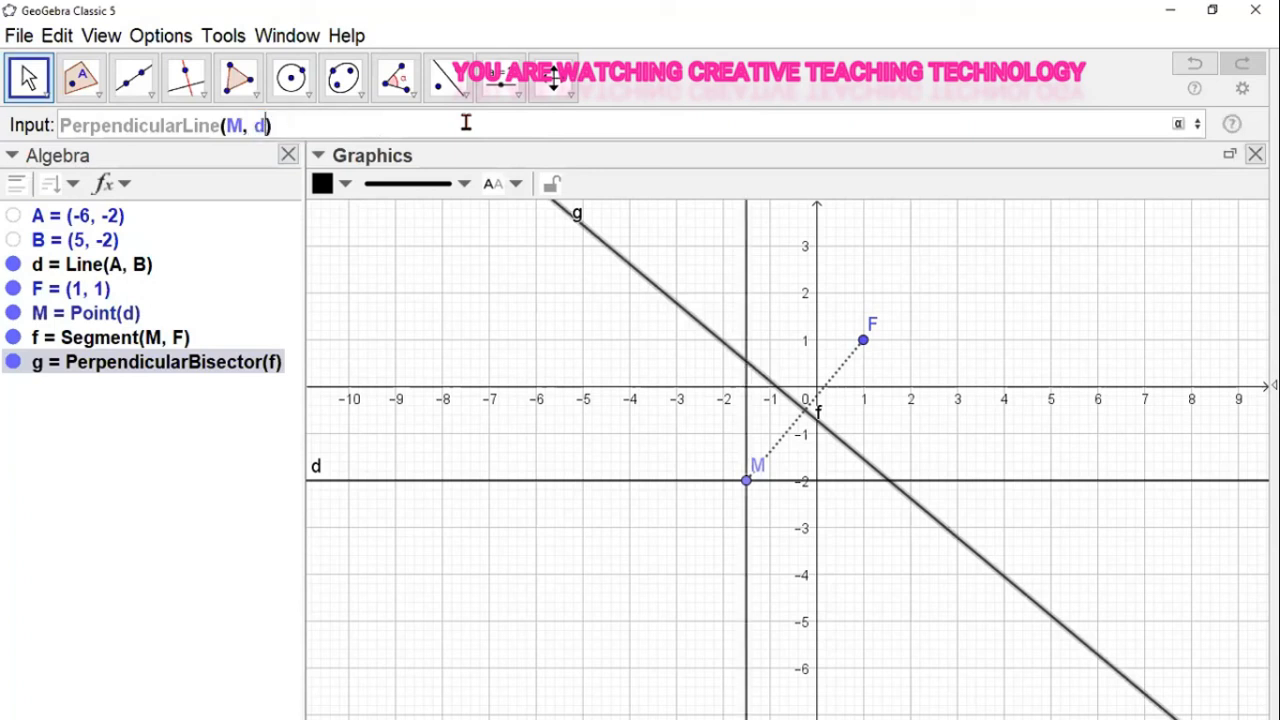
pyautogui.press('Return')
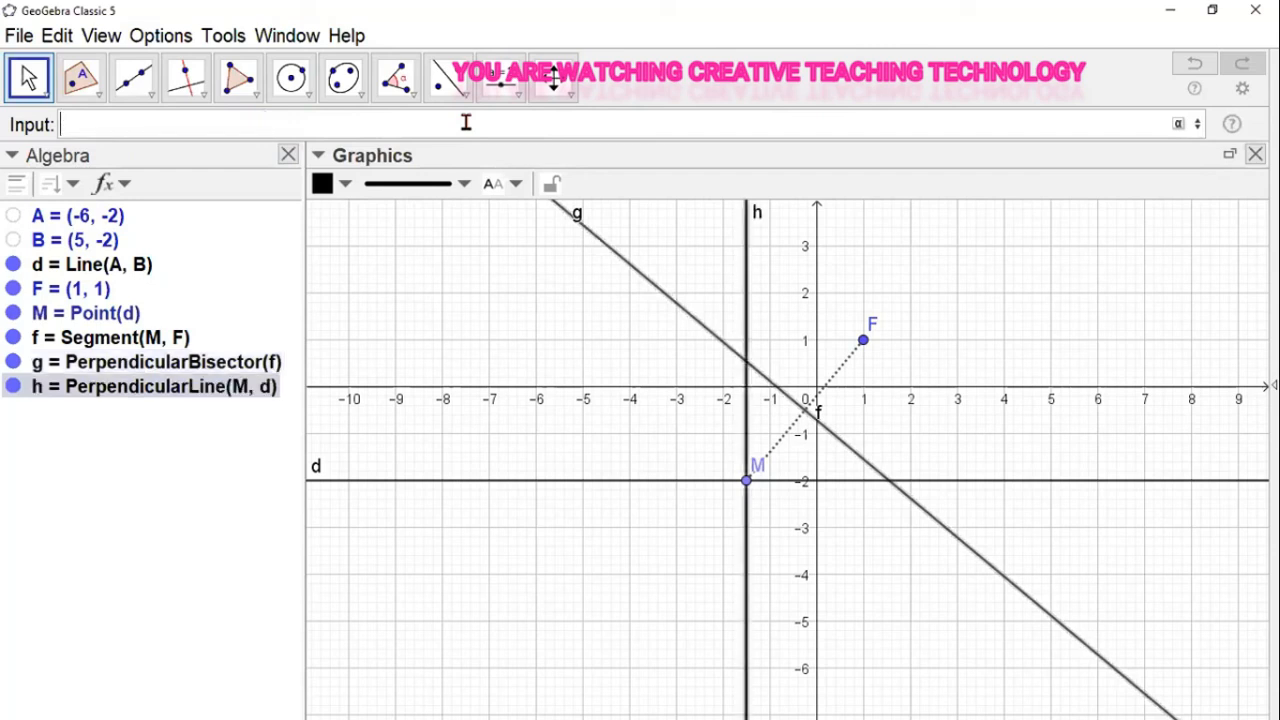
# Step: Set the line style of both perpendicular bisector g and perpendicular line h to dotted
pyautogui.click(663, 290)
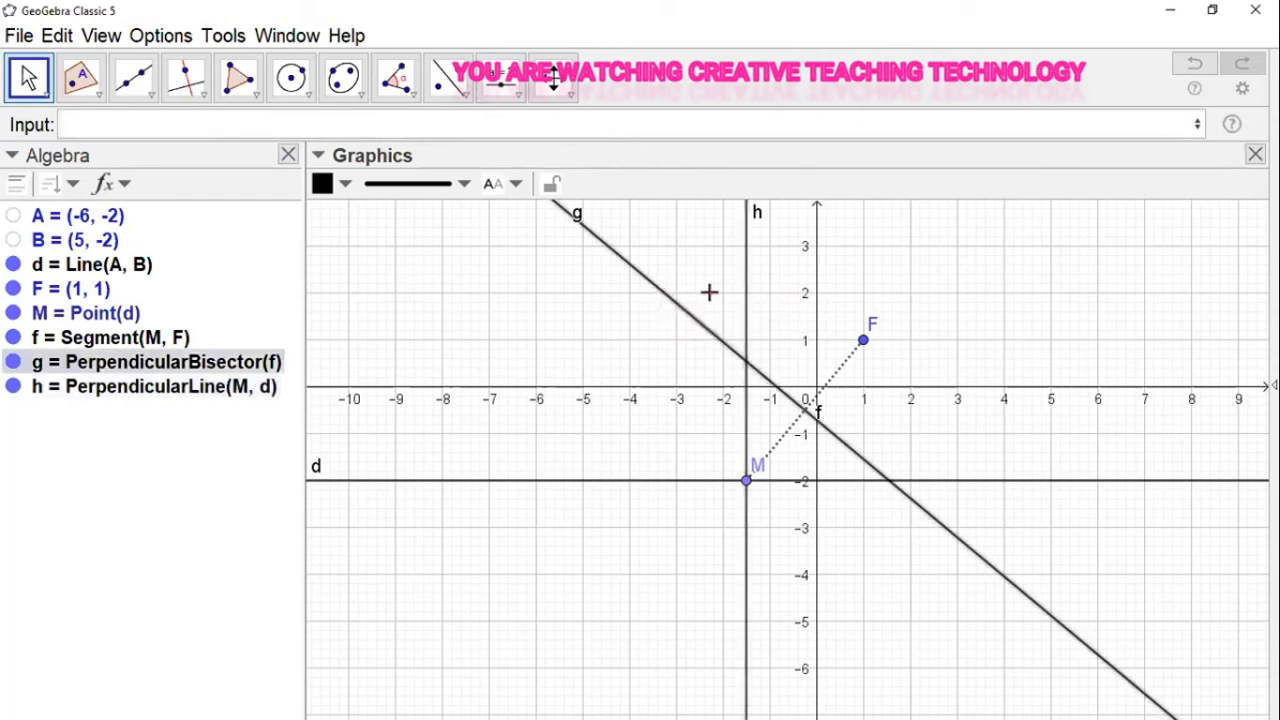
pyautogui.click(746, 292)
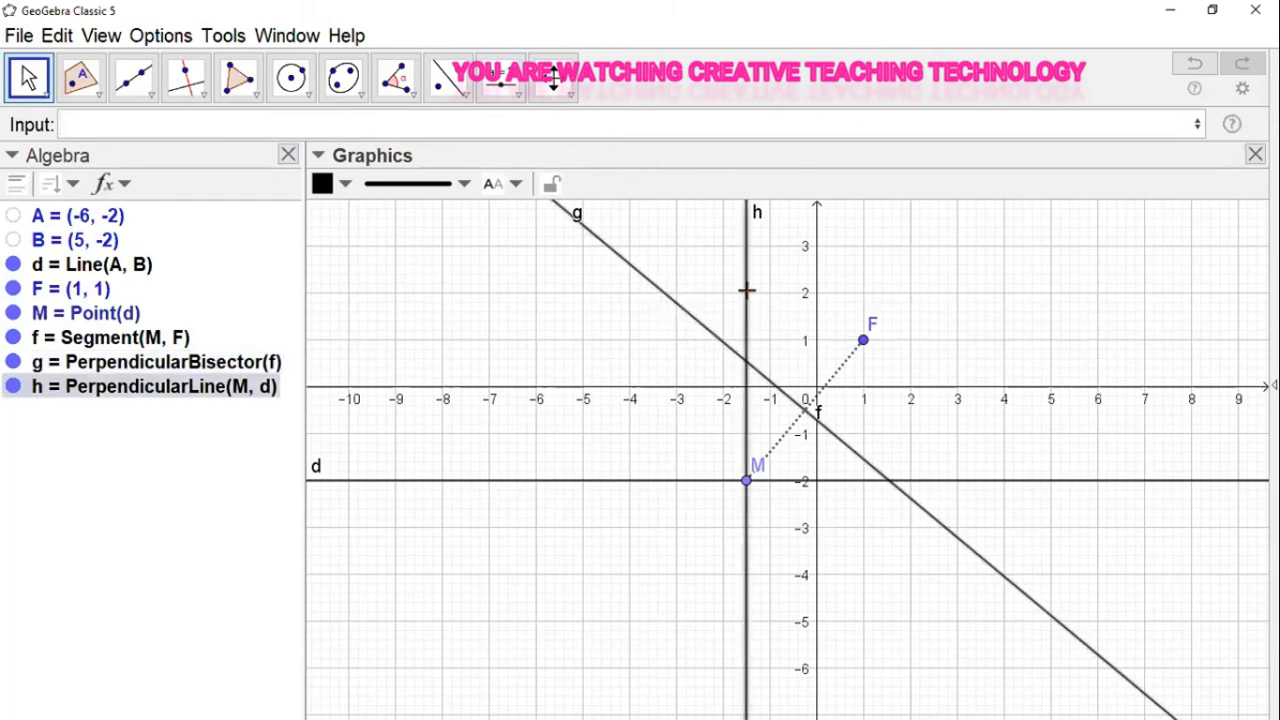
pyautogui.keyDown('ctrl'); pyautogui.click(691, 318); pyautogui.keyUp('ctrl')
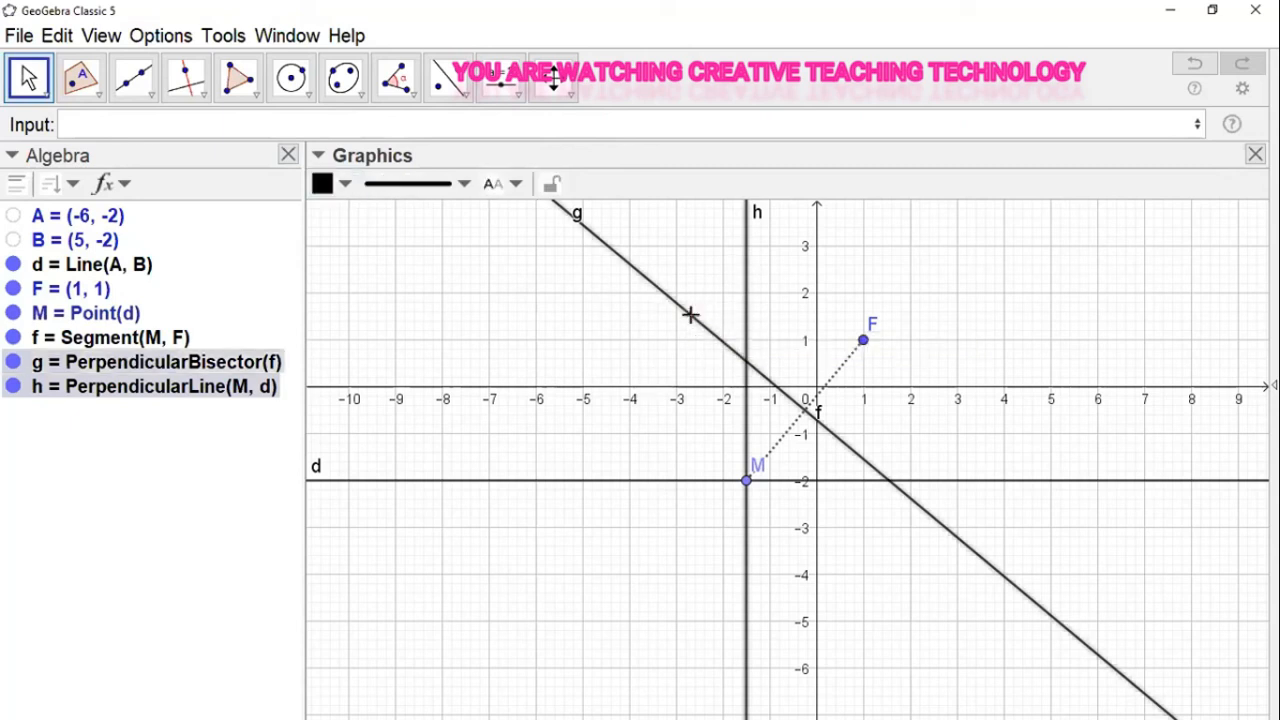
pyautogui.click(465, 190)
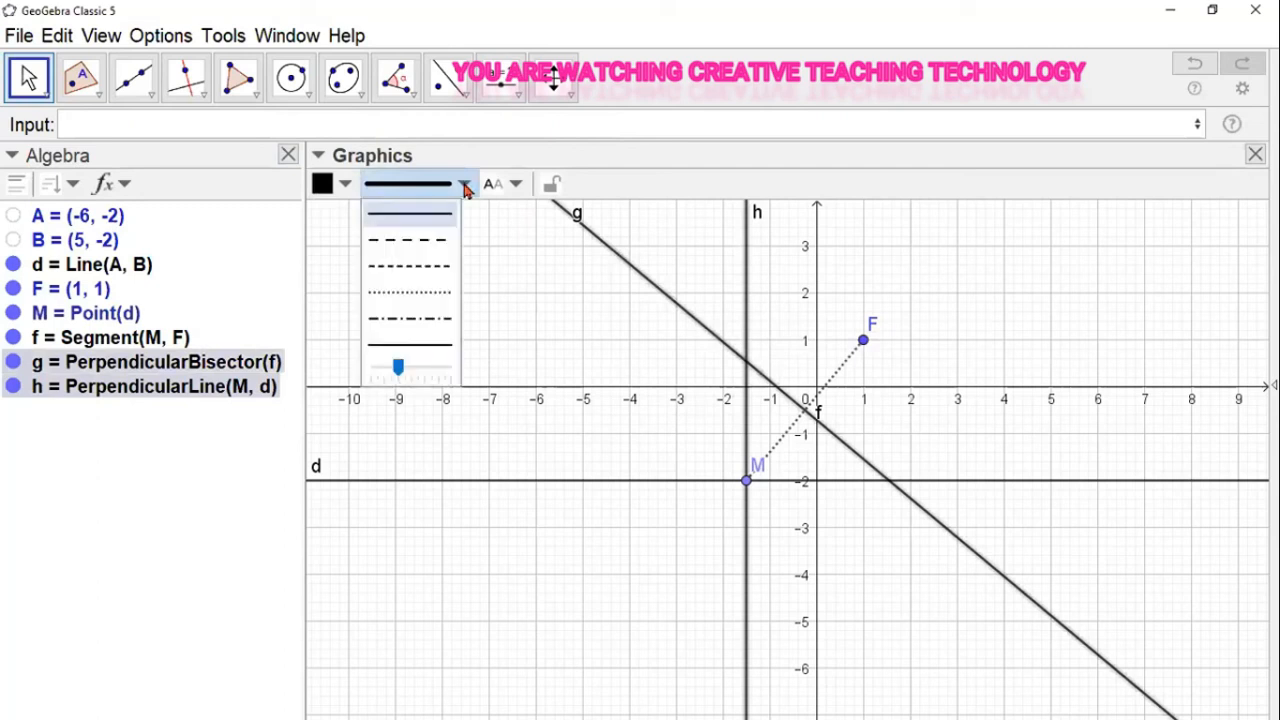
pyautogui.click(433, 293)
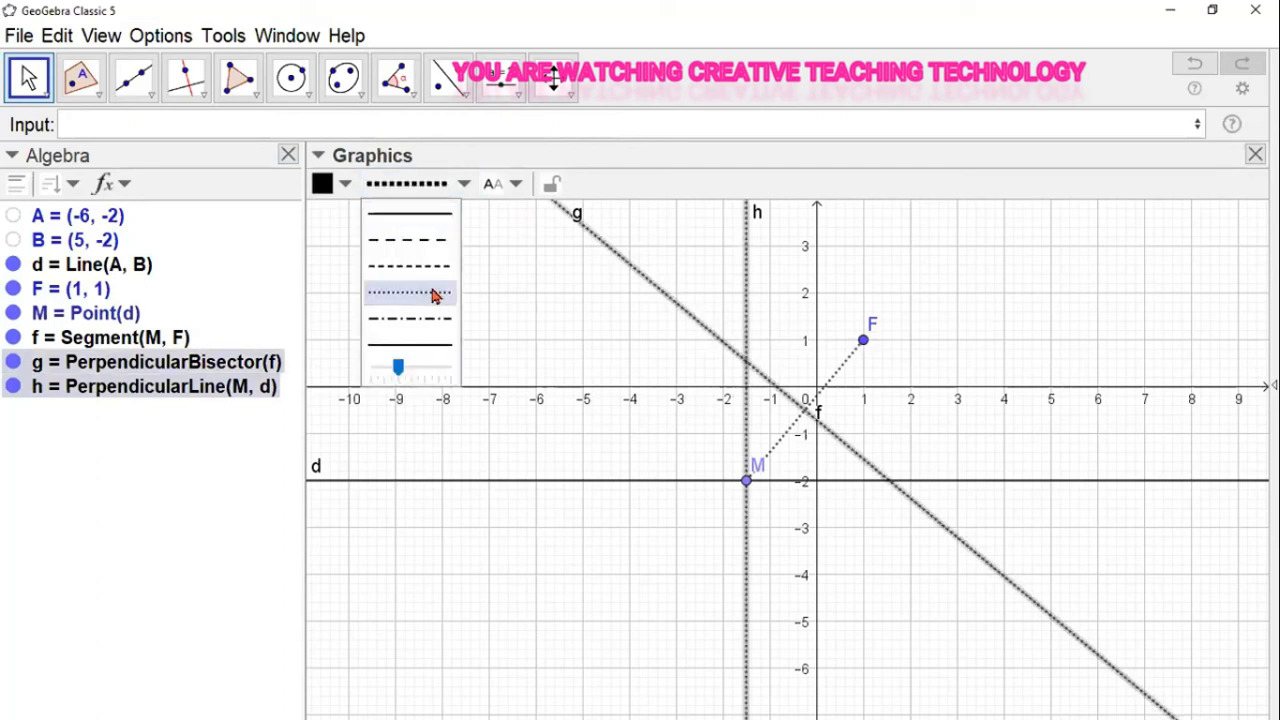
pyautogui.click(638, 538)
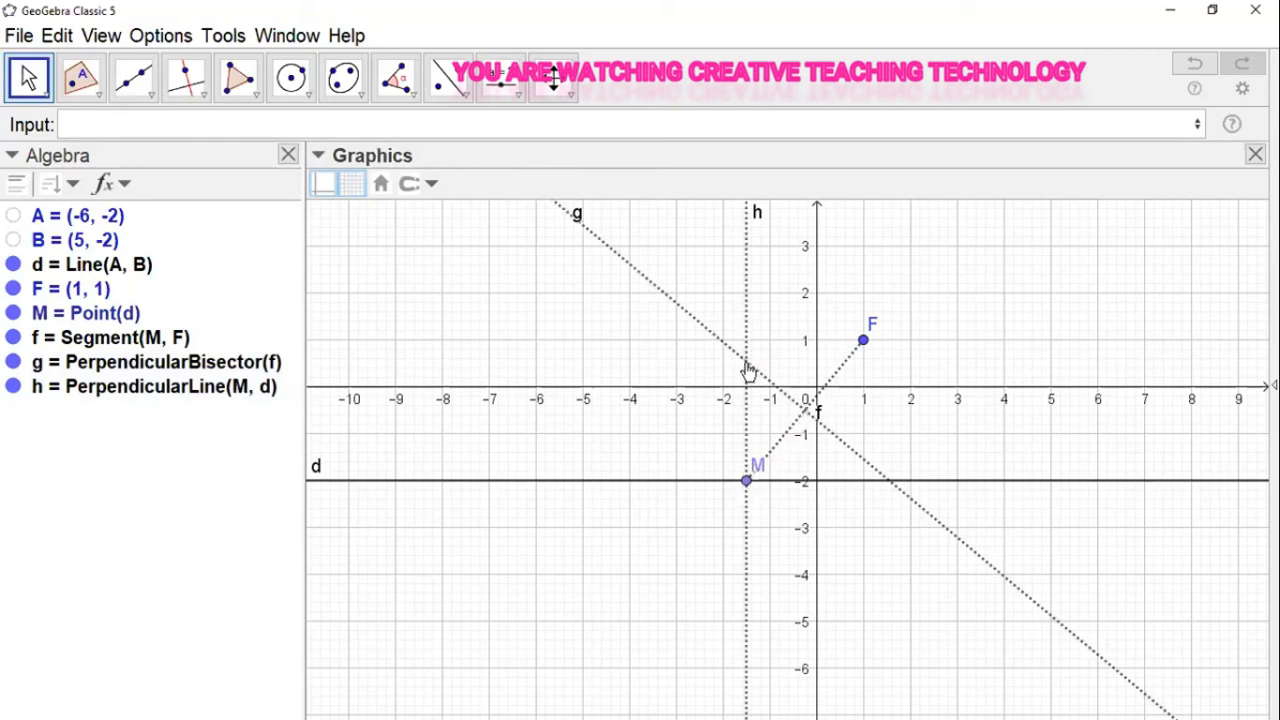
# Step: Create point P at the crossing of lines g and h with P=Intersect(g, h)
pyautogui.click(500, 125)
pyautogui.write('P')
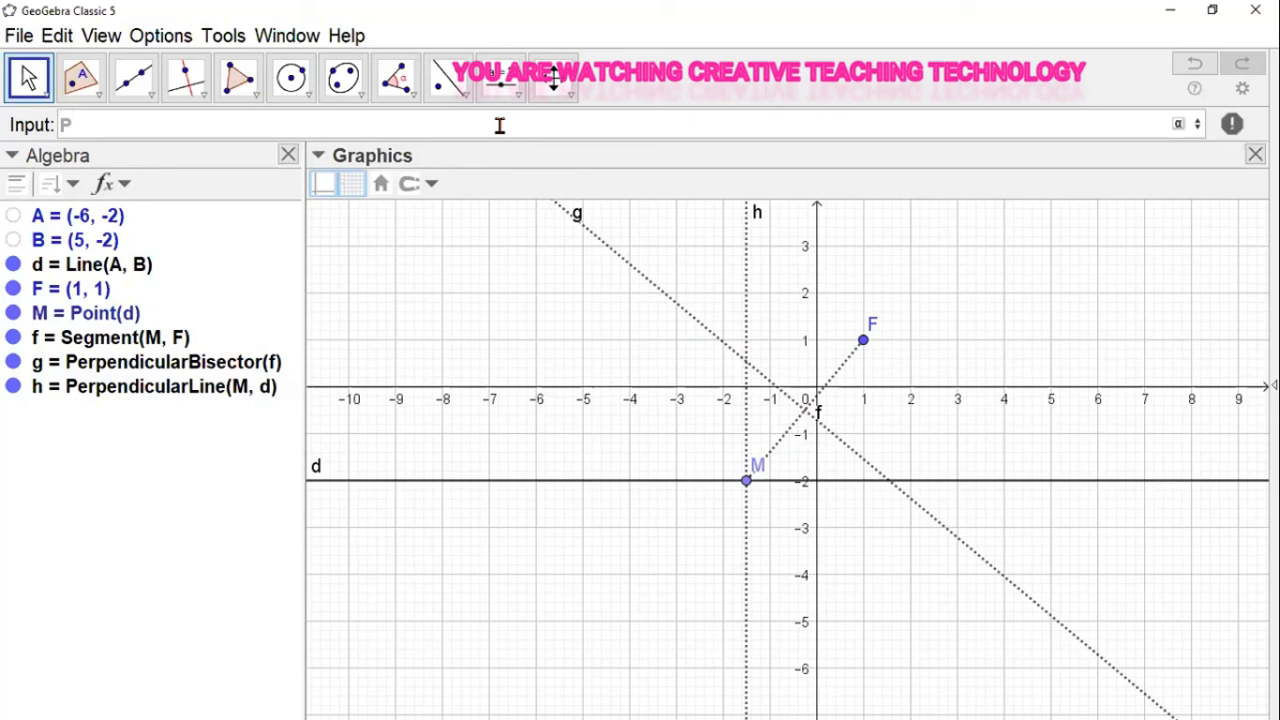
pyautogui.write('=')
pyautogui.write('Inter')
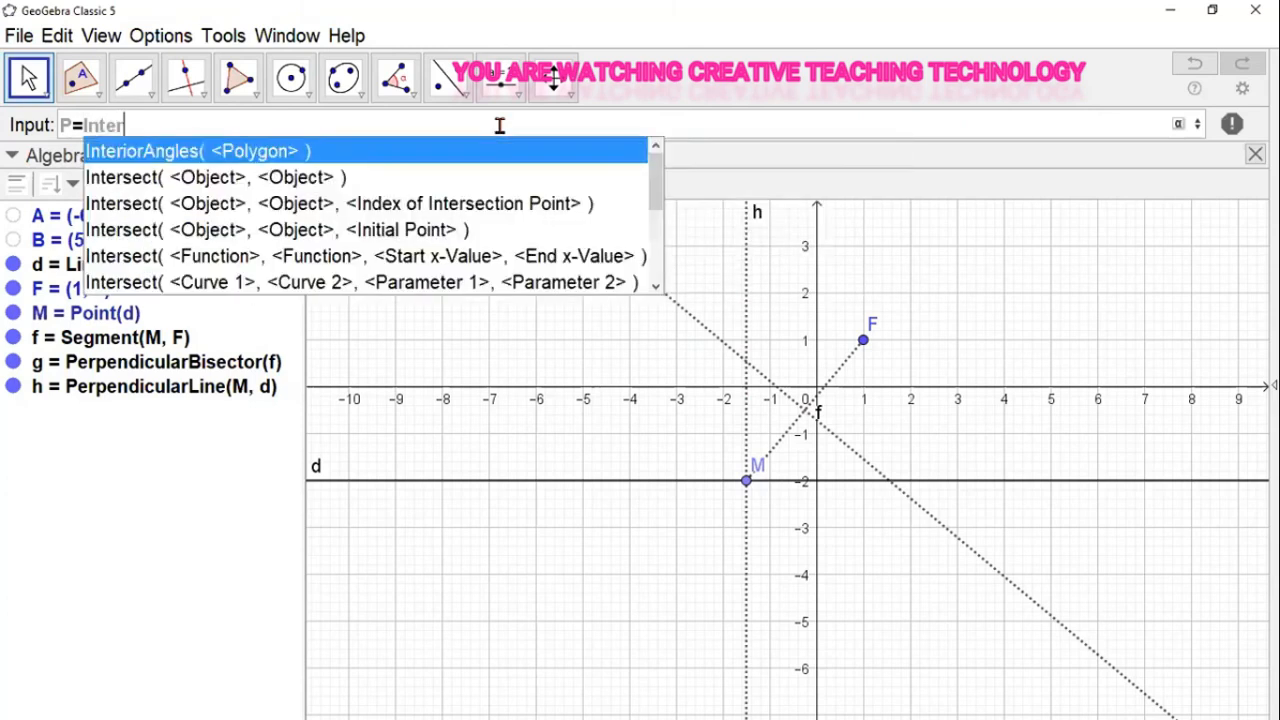
pyautogui.write('sect')
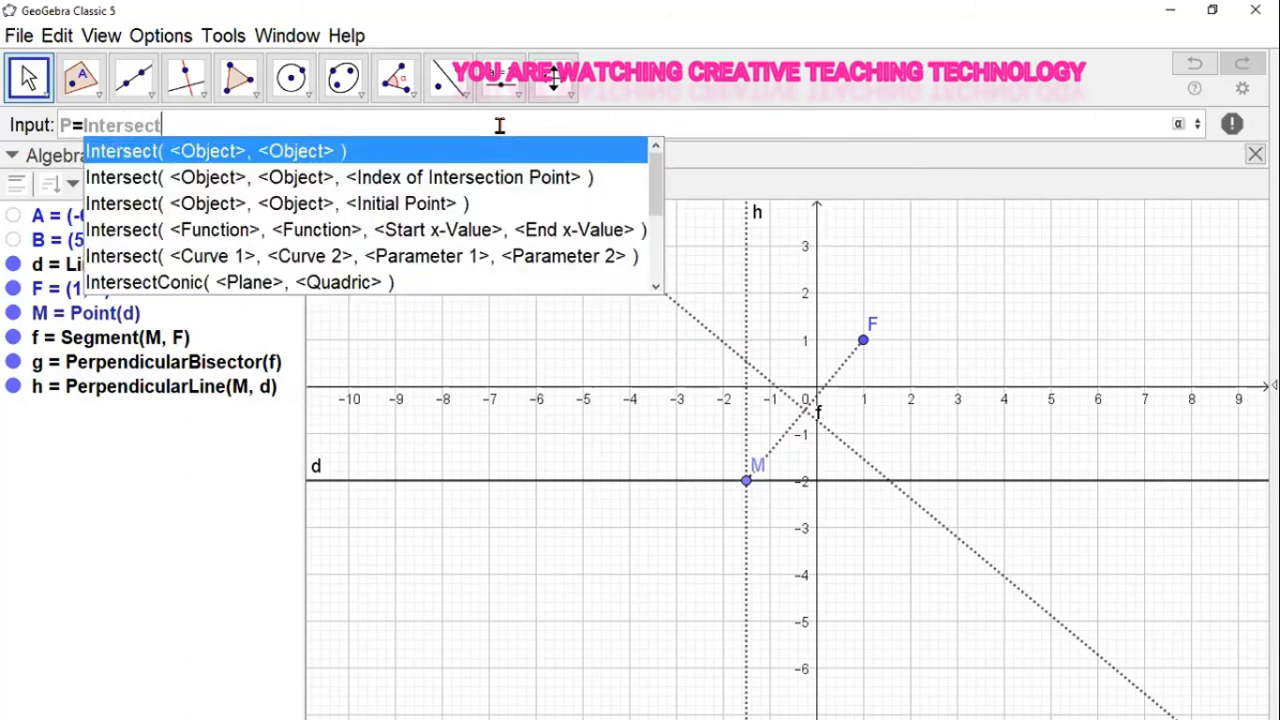
pyautogui.press('Return')
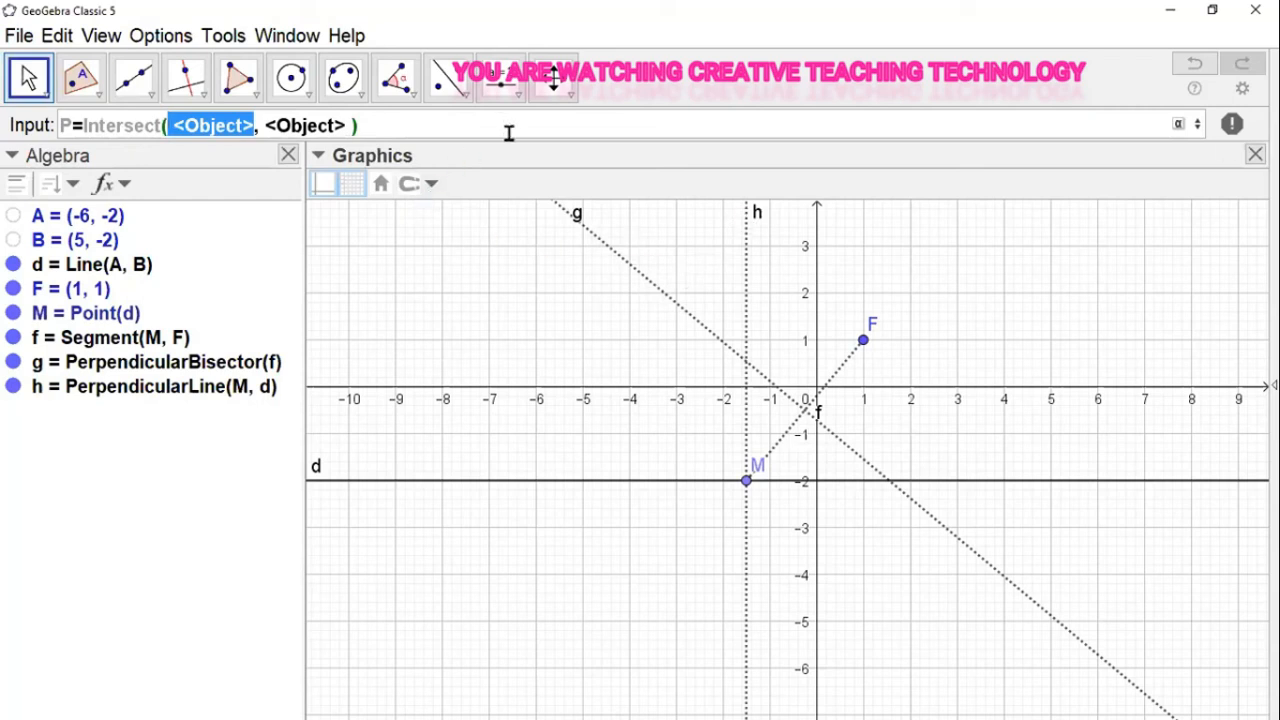
pyautogui.write('g')
pyautogui.press('Tab')
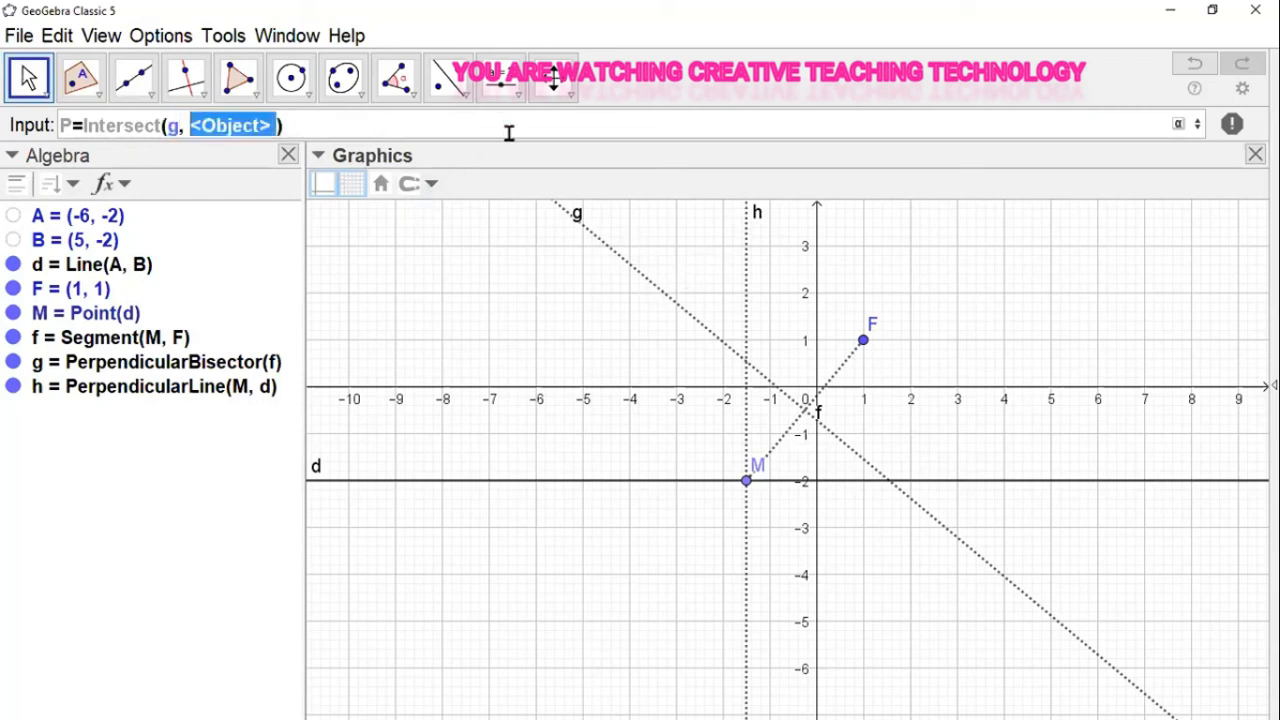
pyautogui.write('h')
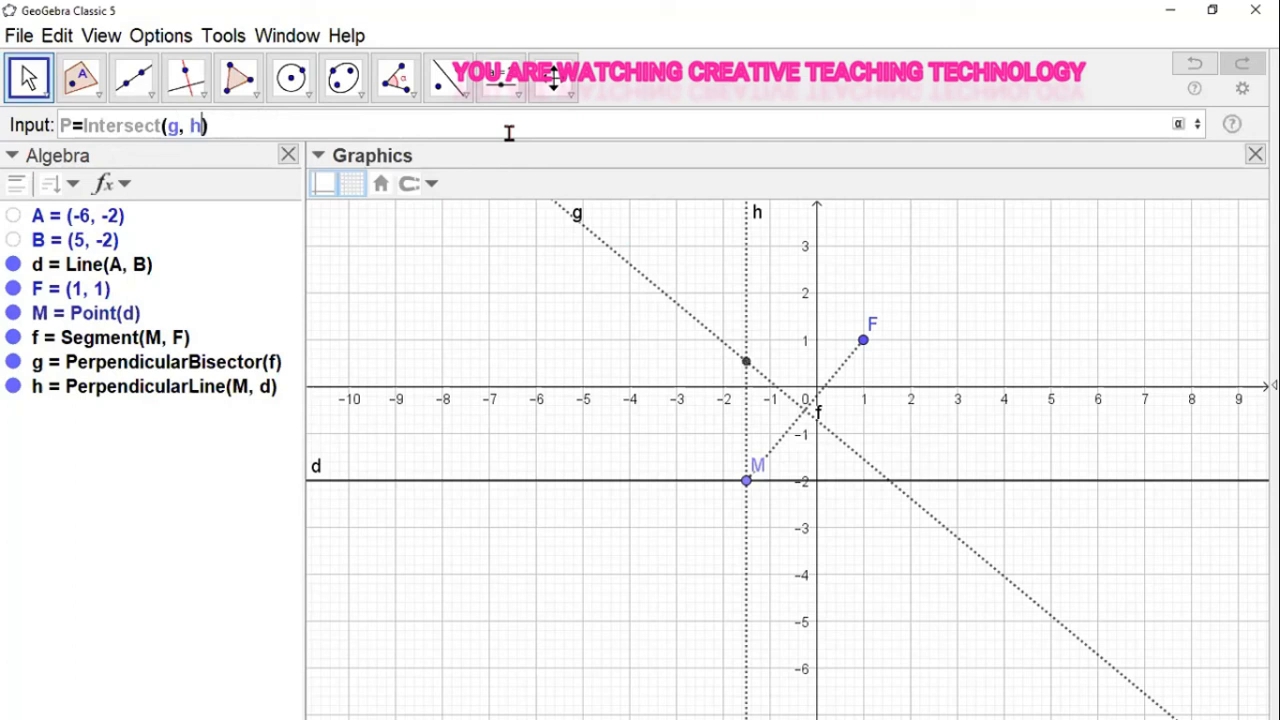
pyautogui.press('Return')
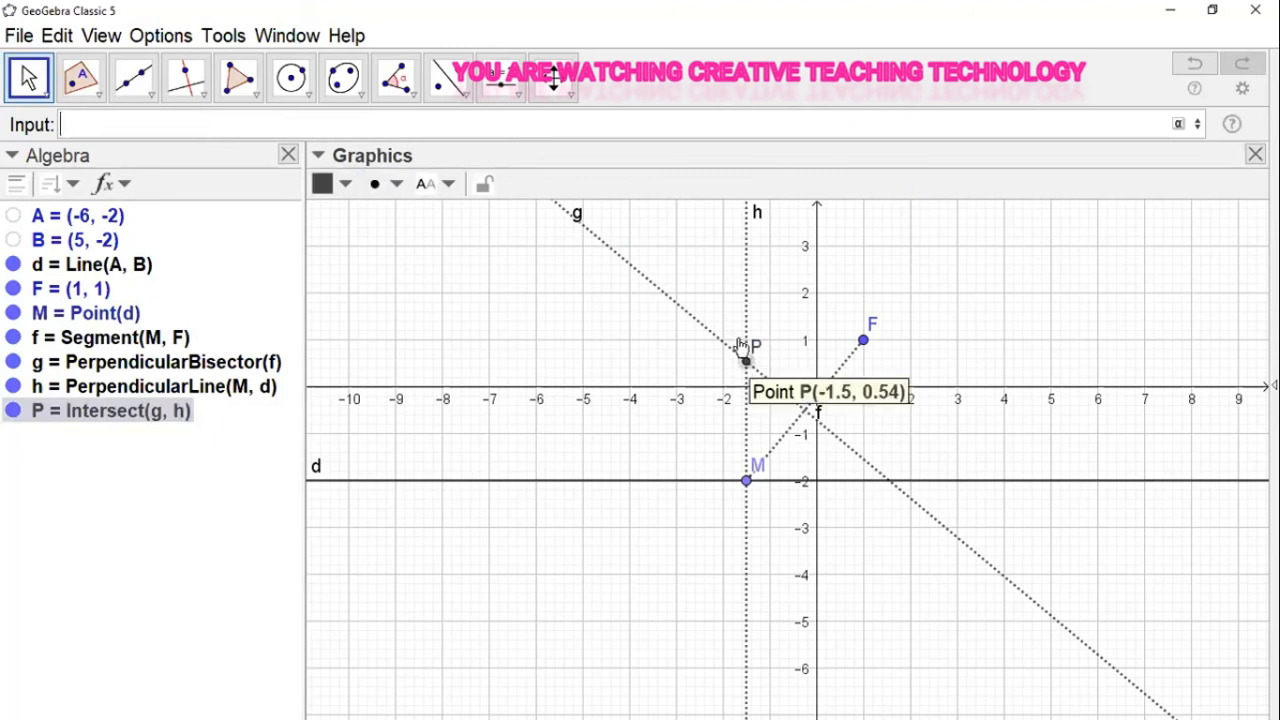
pyautogui.click(97, 93)
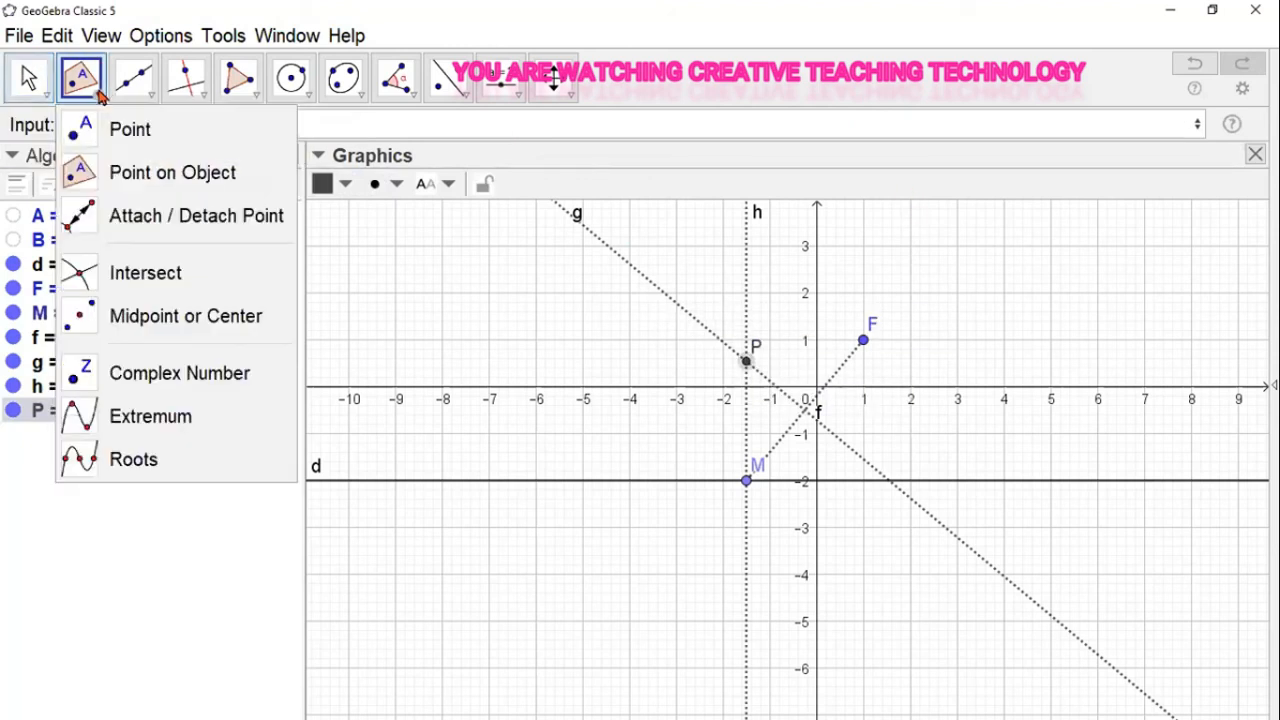
pyautogui.click(443, 275)
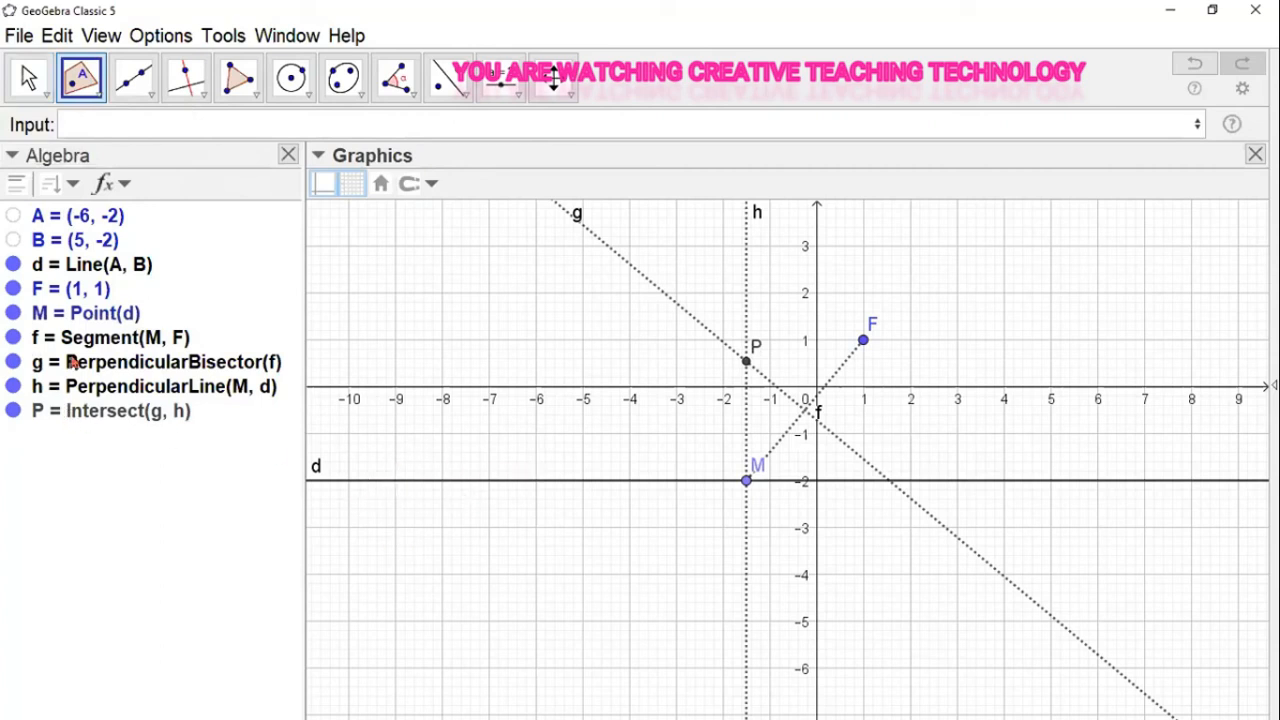
# Step: Hide segment f, perpendicular bisector g and perpendicular line h, leaving their definitions in place
pyautogui.click(13, 338)
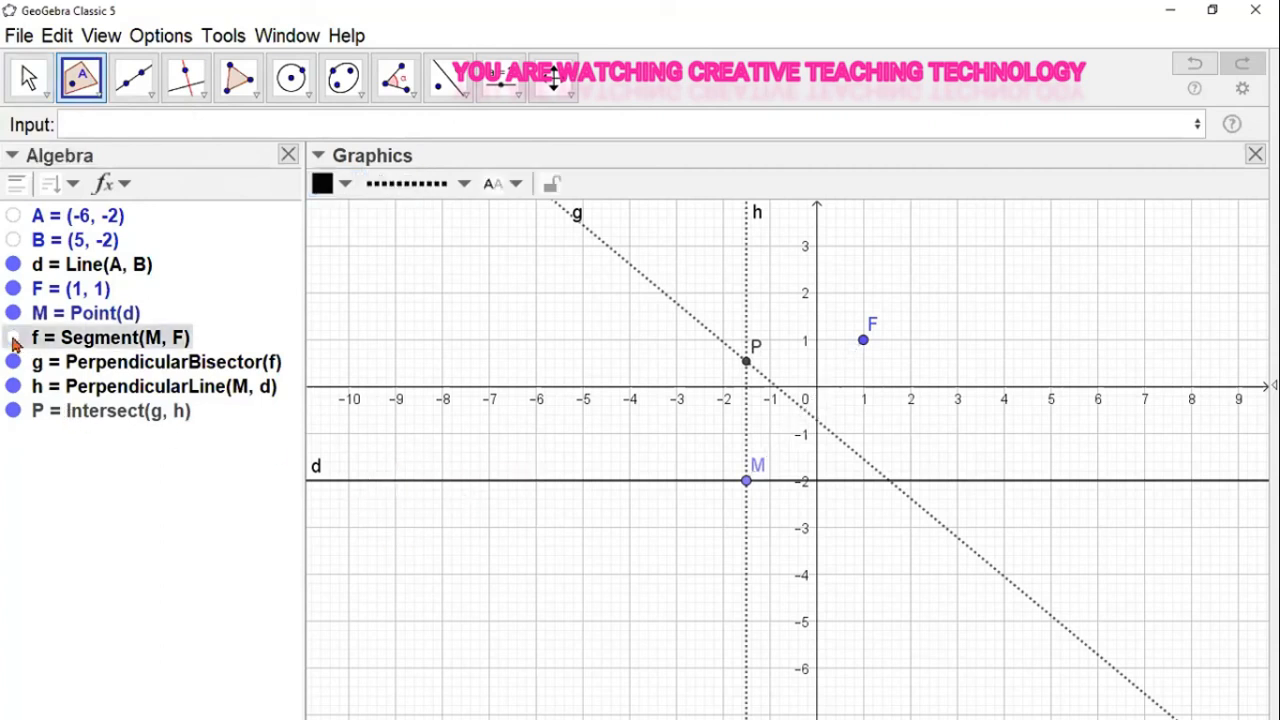
pyautogui.click(13, 363)
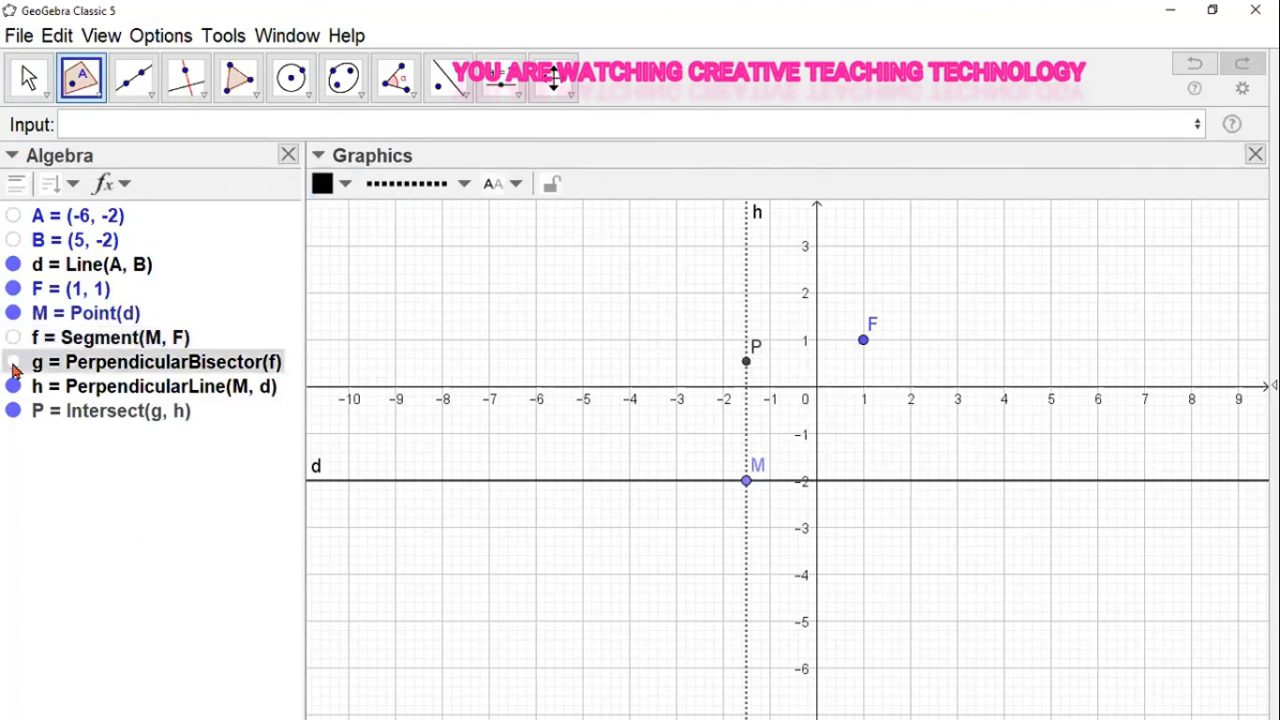
pyautogui.click(13, 387)
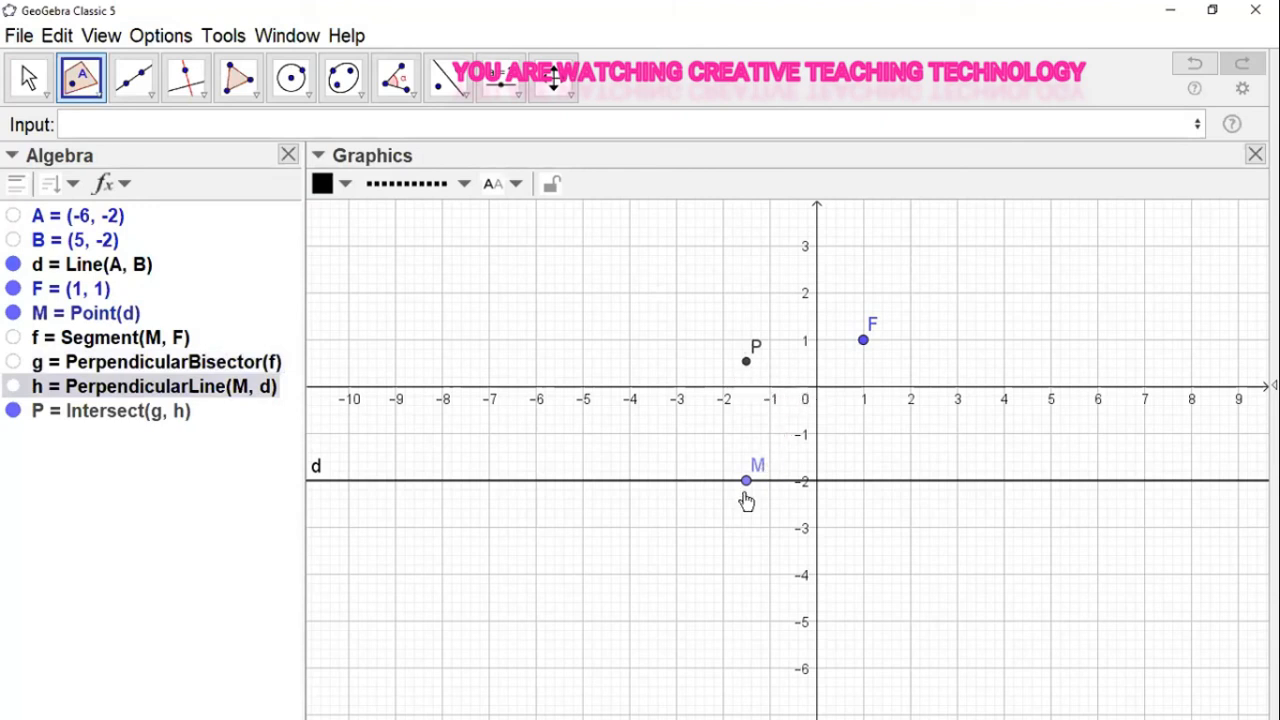
# Step: Slide point M along line d to about x = -2.9 to see how point P follows
pyautogui.moveTo(743, 484); pyautogui.dragTo(728, 514)
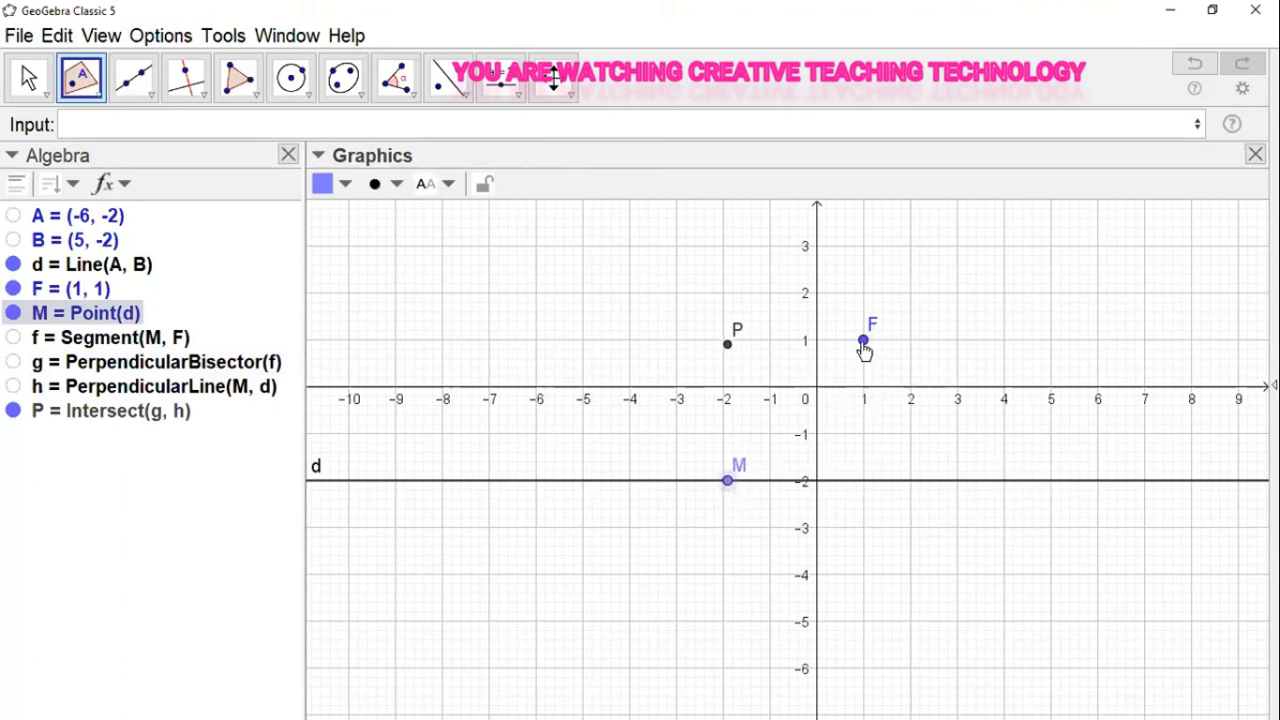
pyautogui.moveTo(865, 350)
pyautogui.mouseDown()
pyautogui.moveTo(849, 383)
pyautogui.moveTo(873, 325)
pyautogui.moveTo(868, 346)
pyautogui.mouseUp()
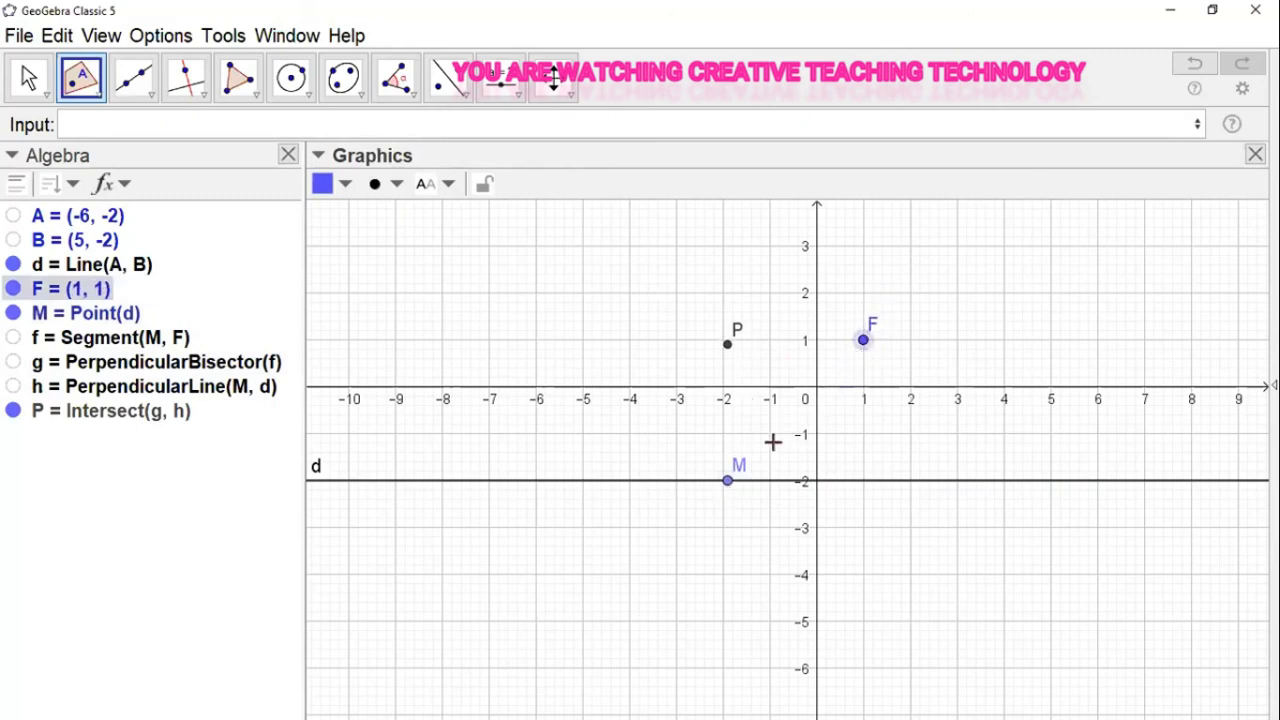
pyautogui.moveTo(727, 484); pyautogui.dragTo(689, 489)
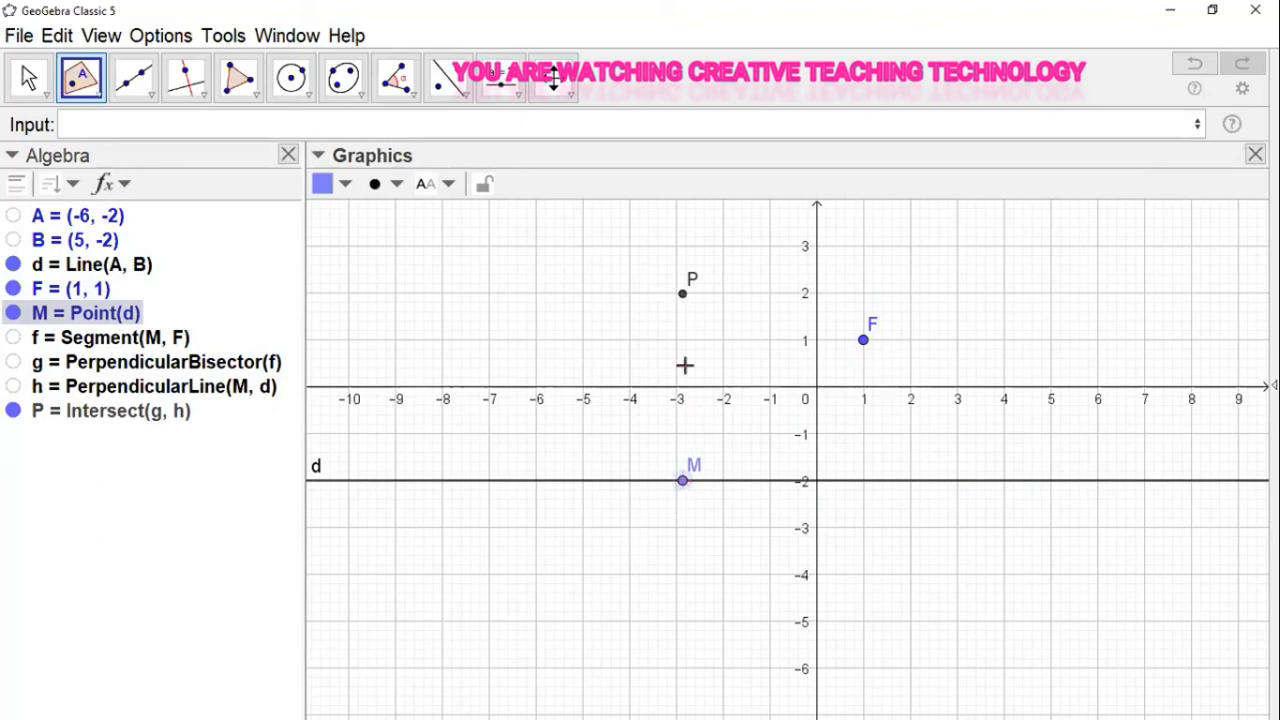
# Step: Create the segment joining points M and P with Segment(M, P)
pyautogui.click(207, 125)
pyautogui.write('Seg')
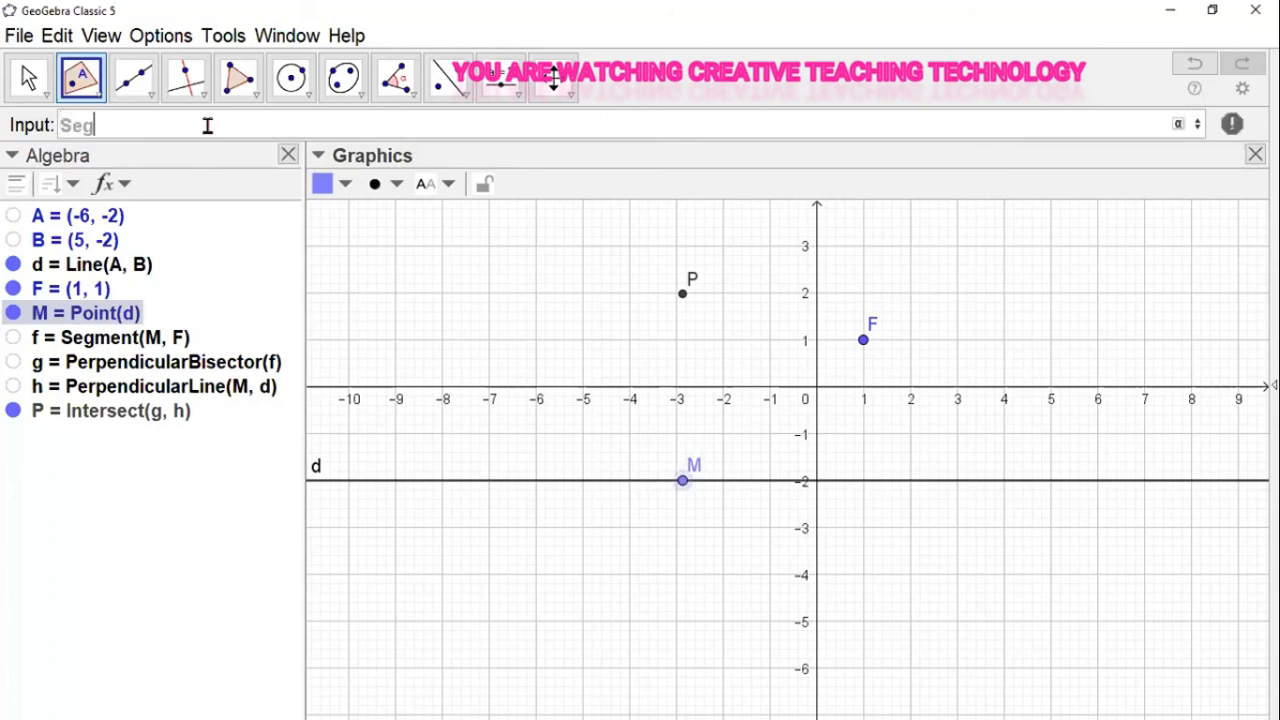
pyautogui.press('Return')
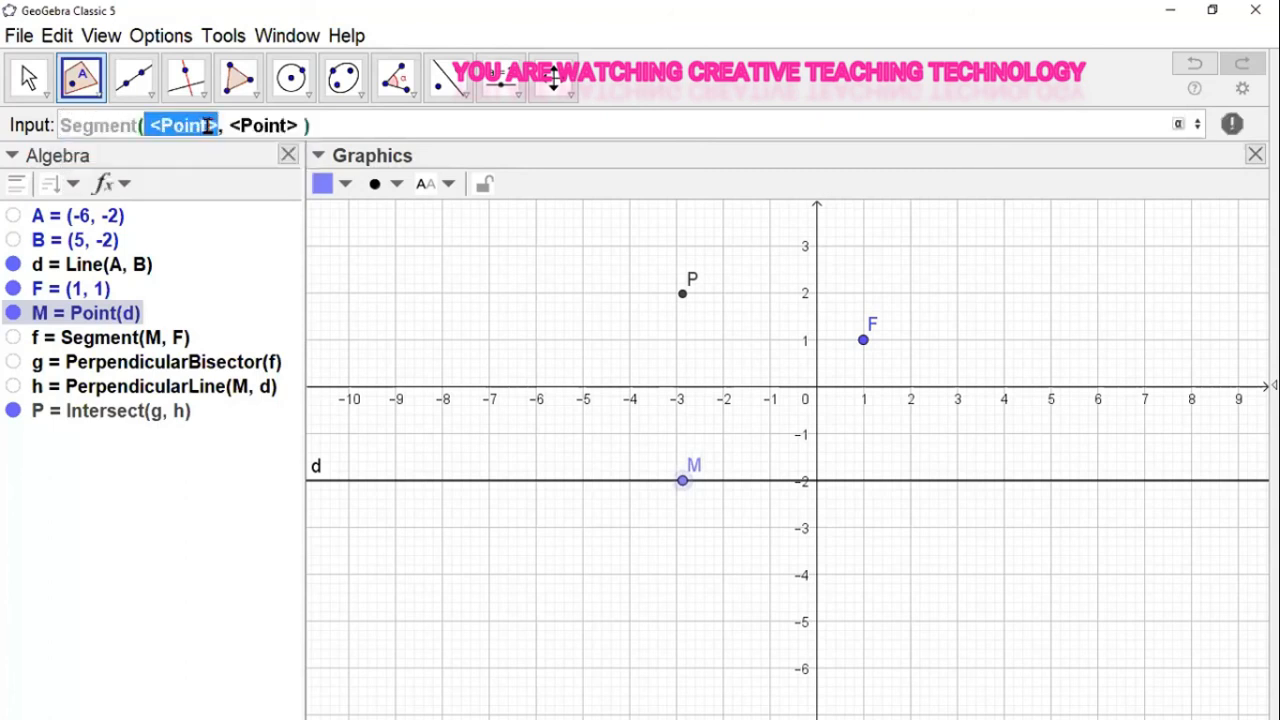
pyautogui.write('M')
pyautogui.press('Tab')
pyautogui.write('P')
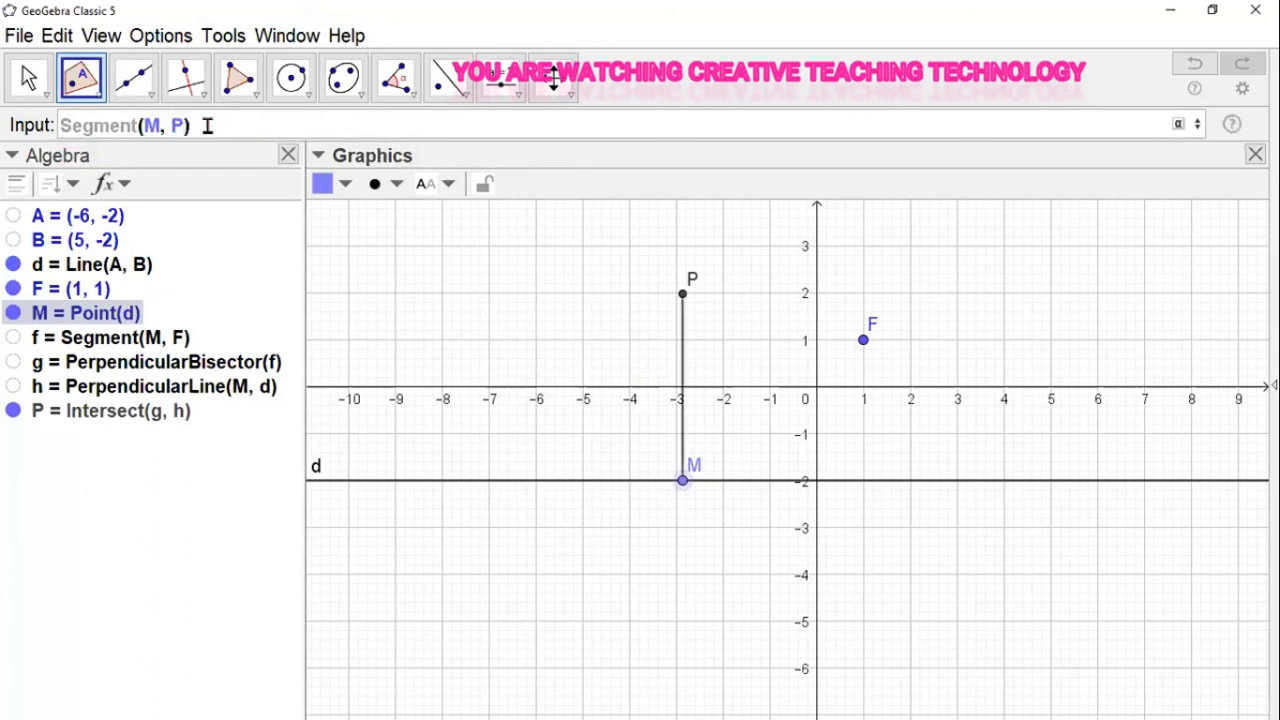
pyautogui.press('Return')
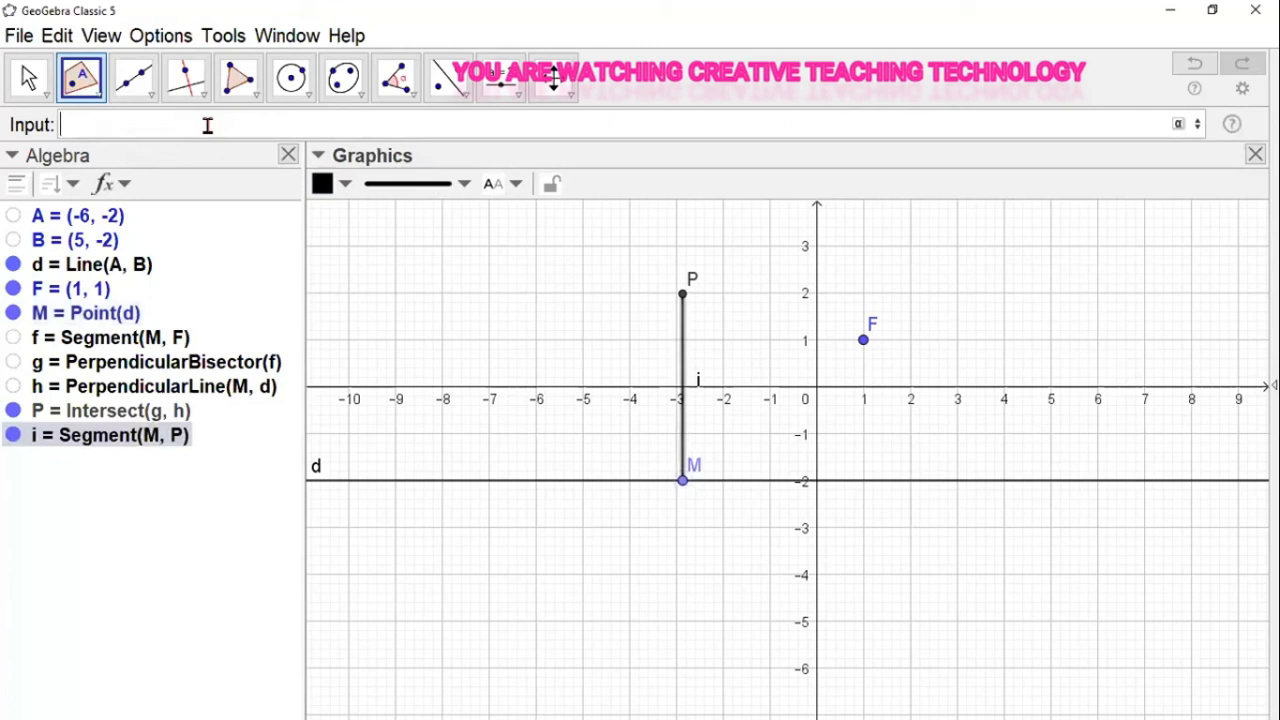
# Step: Create the segment joining focus F and point P with Segment(F, P)
pyautogui.write('Seg')
pyautogui.press('Return')
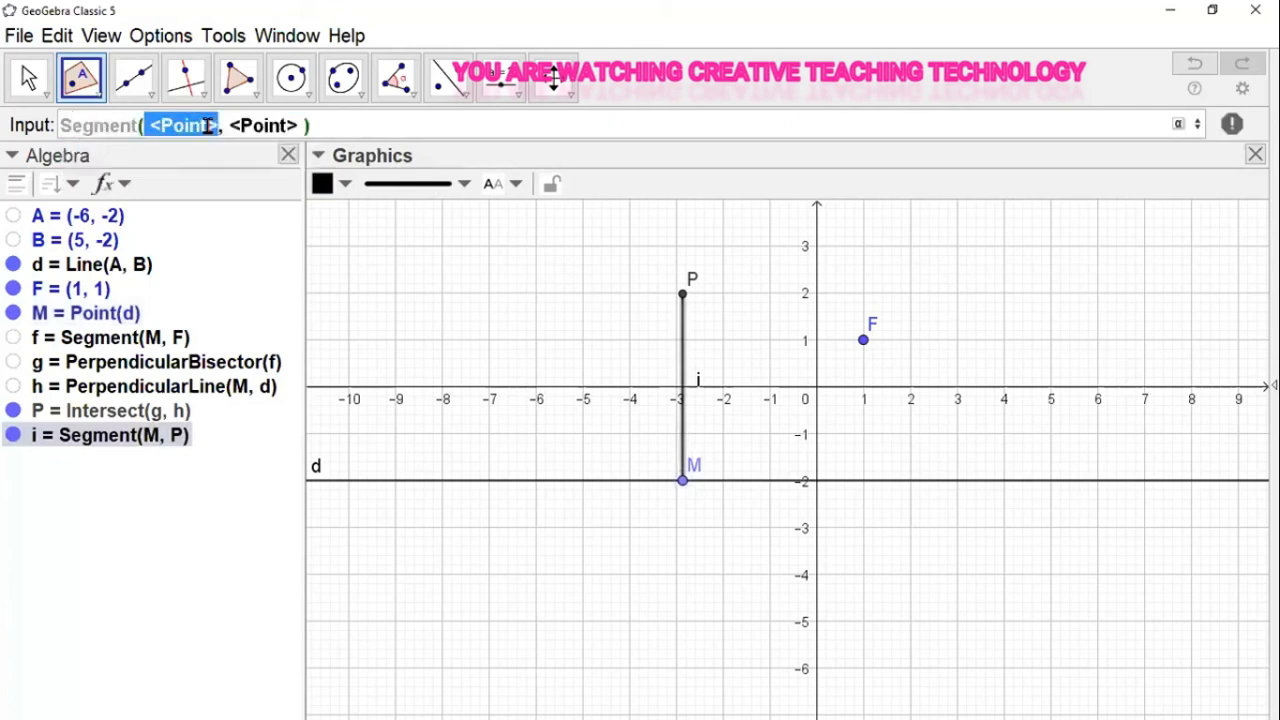
pyautogui.write('F')
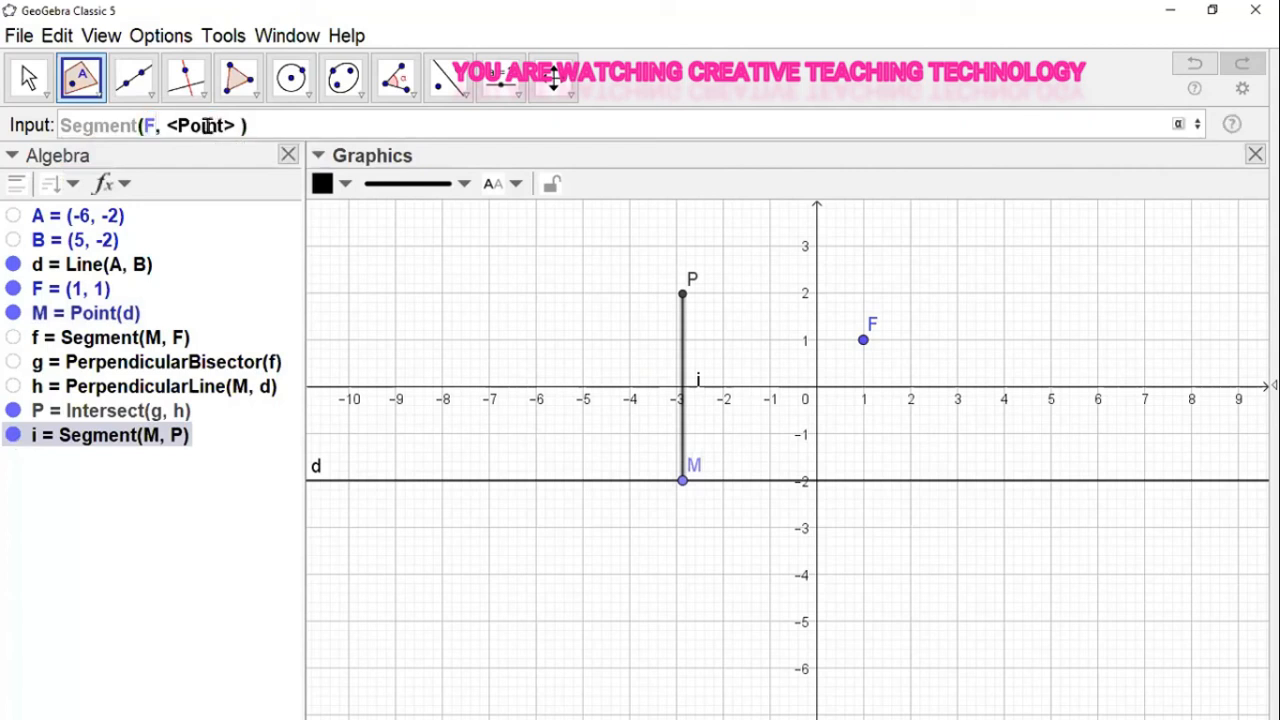
pyautogui.click(206, 125)
pyautogui.write('P')
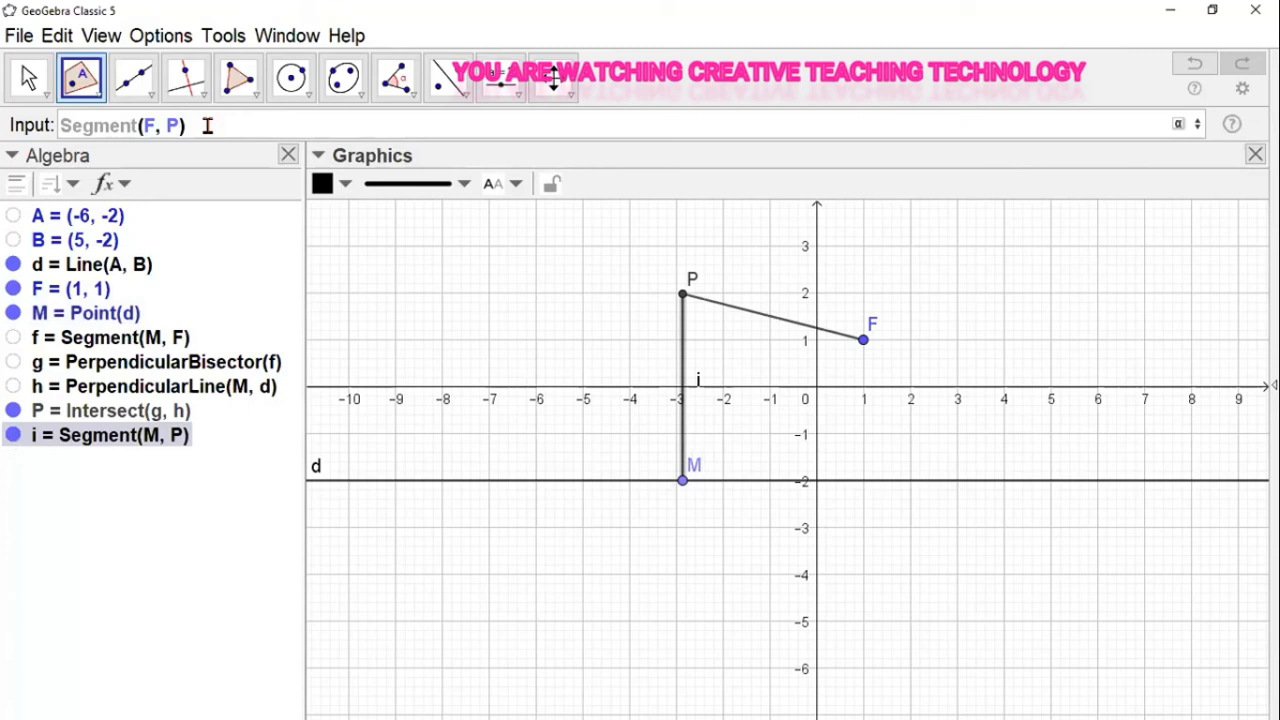
pyautogui.press('Return')
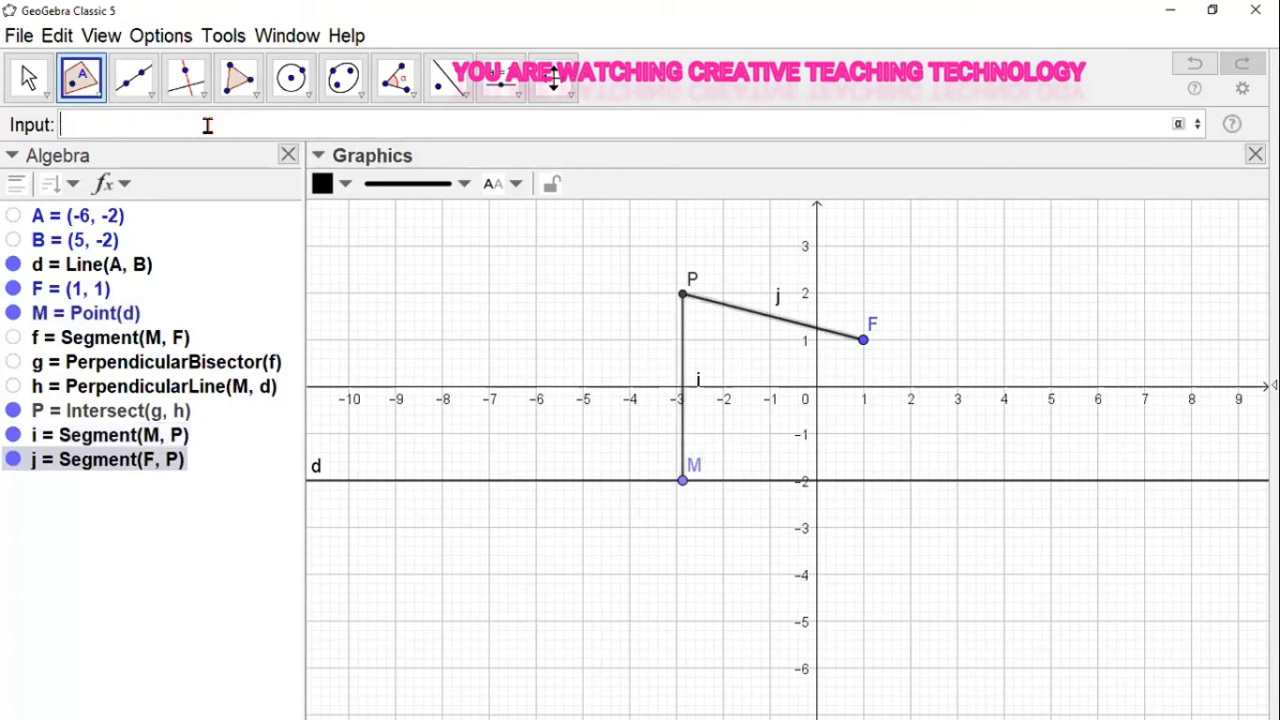
# Step: Label segments MP and FP with their values instead of their names
pyautogui.click(8, 95)
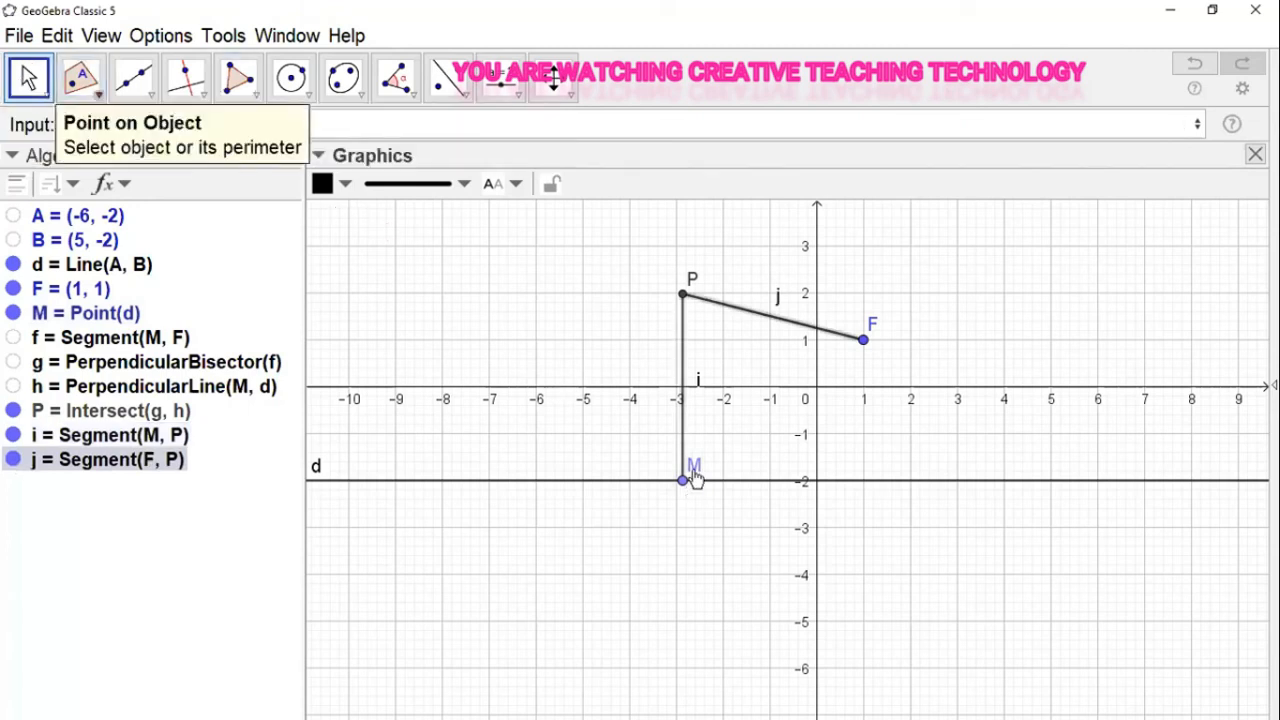
pyautogui.click(684, 375)
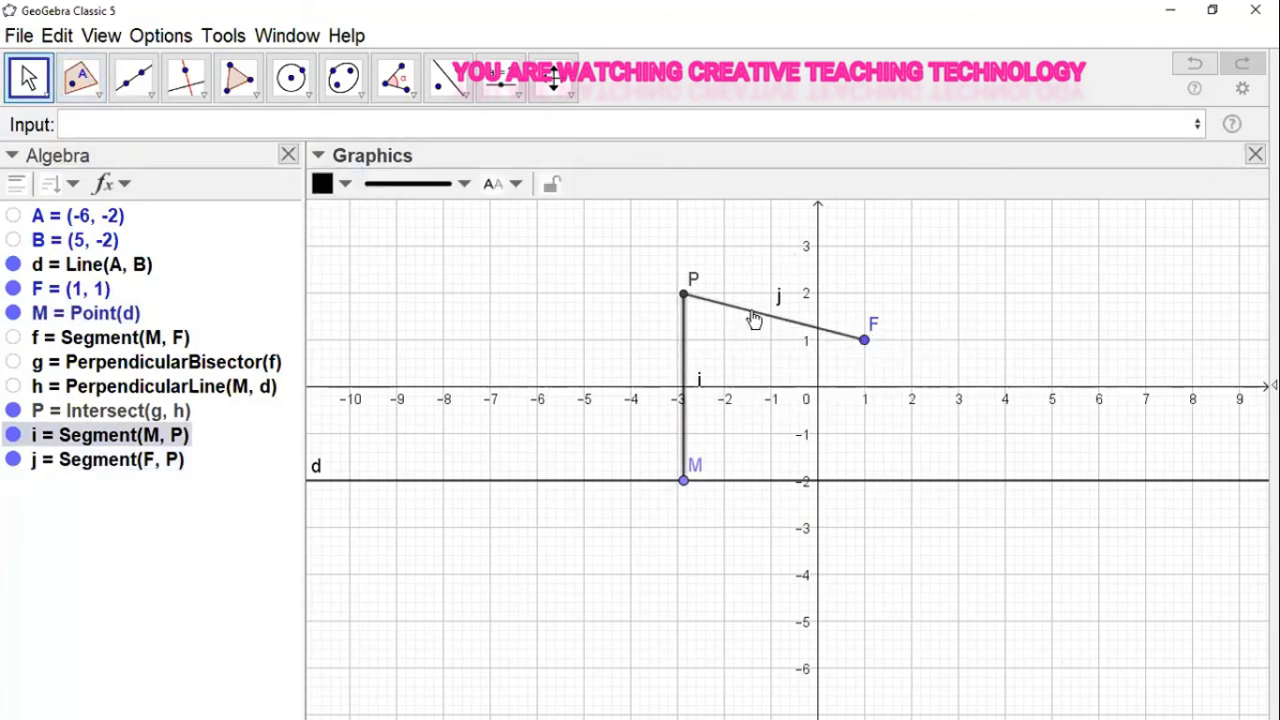
pyautogui.keyDown('ctrl'); pyautogui.click(752, 318); pyautogui.keyUp('ctrl')
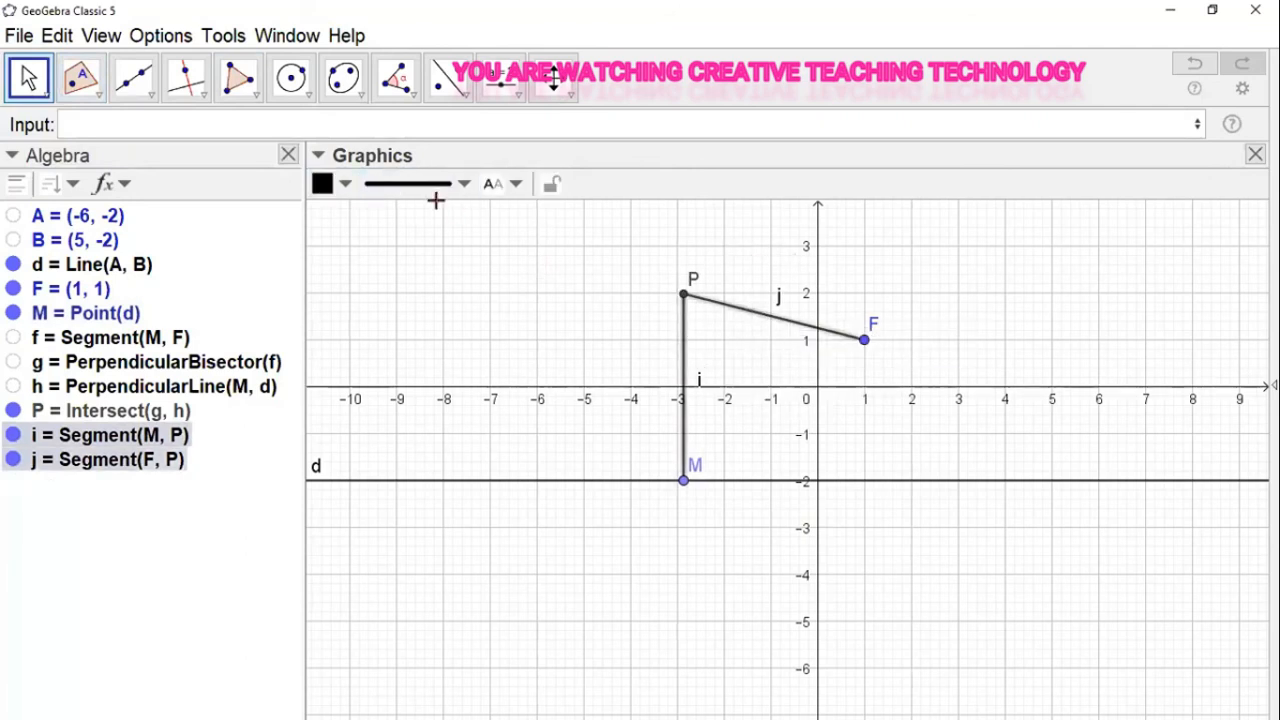
pyautogui.click(515, 184)
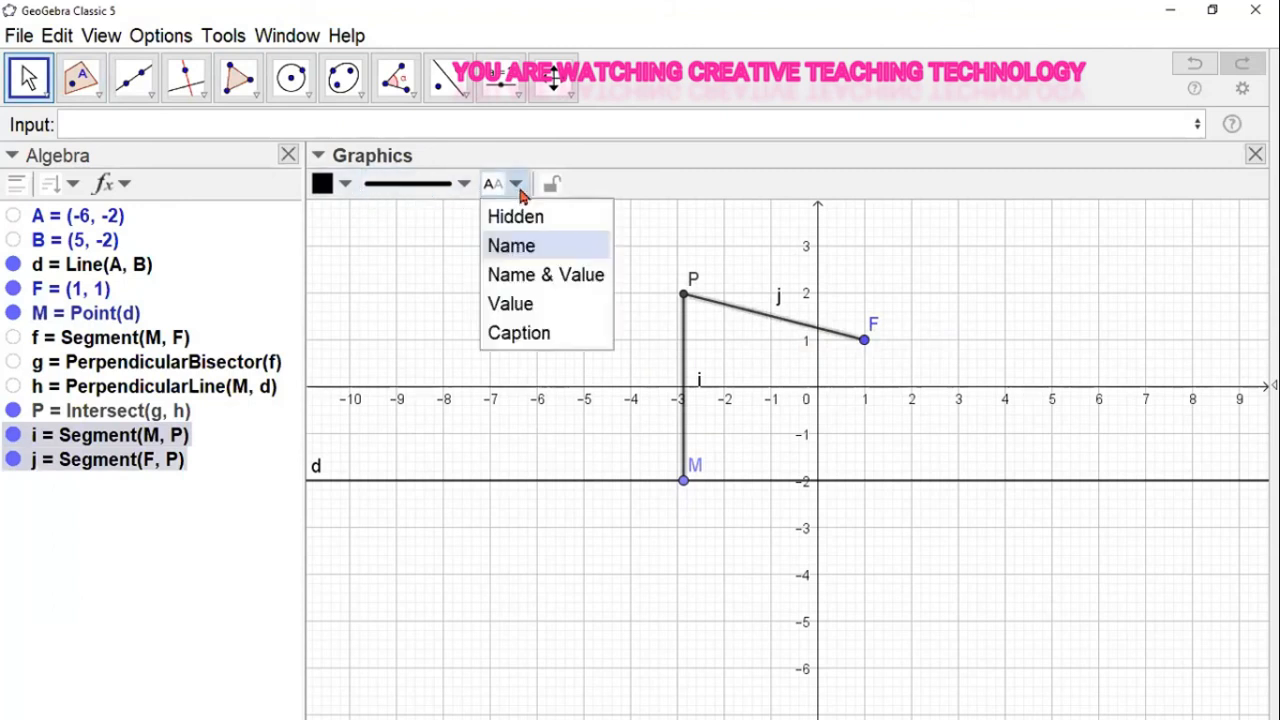
pyautogui.click(524, 304)
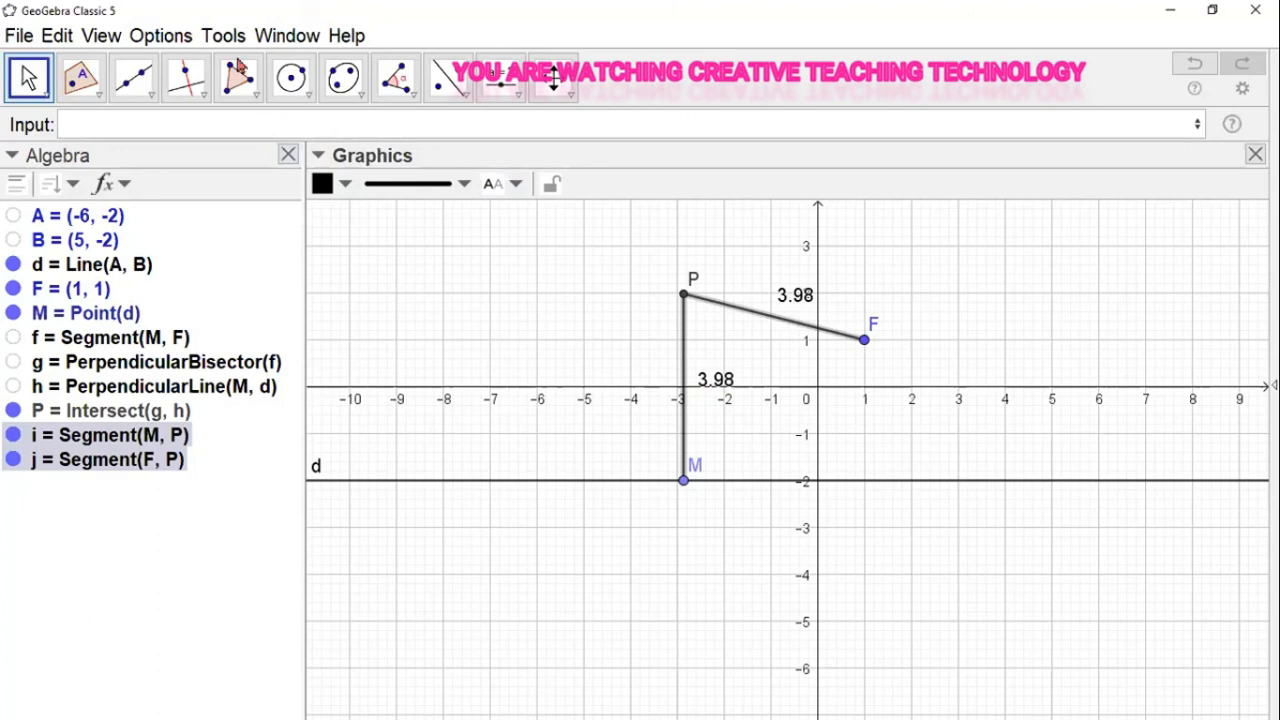
# Step: Create the locus of point P as M moves along line d with Locus(P, M)
pyautogui.click(167, 125)
pyautogui.write('Lo')
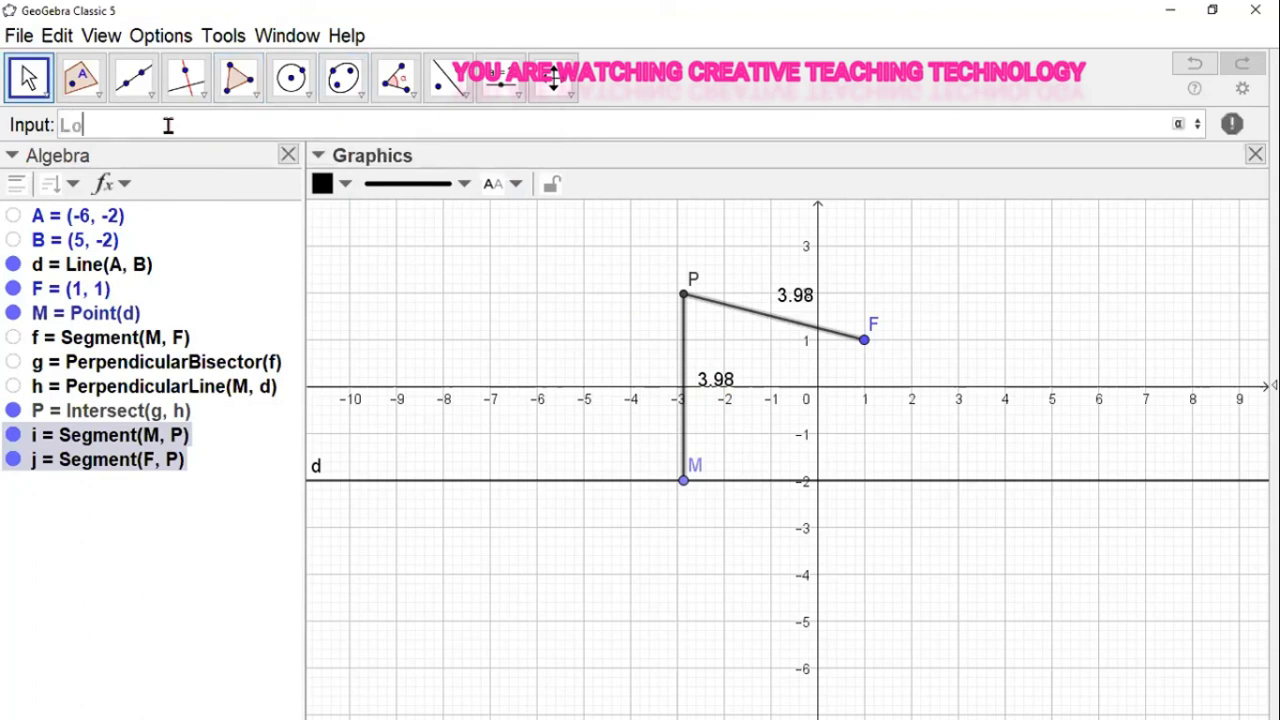
pyautogui.write('cus')
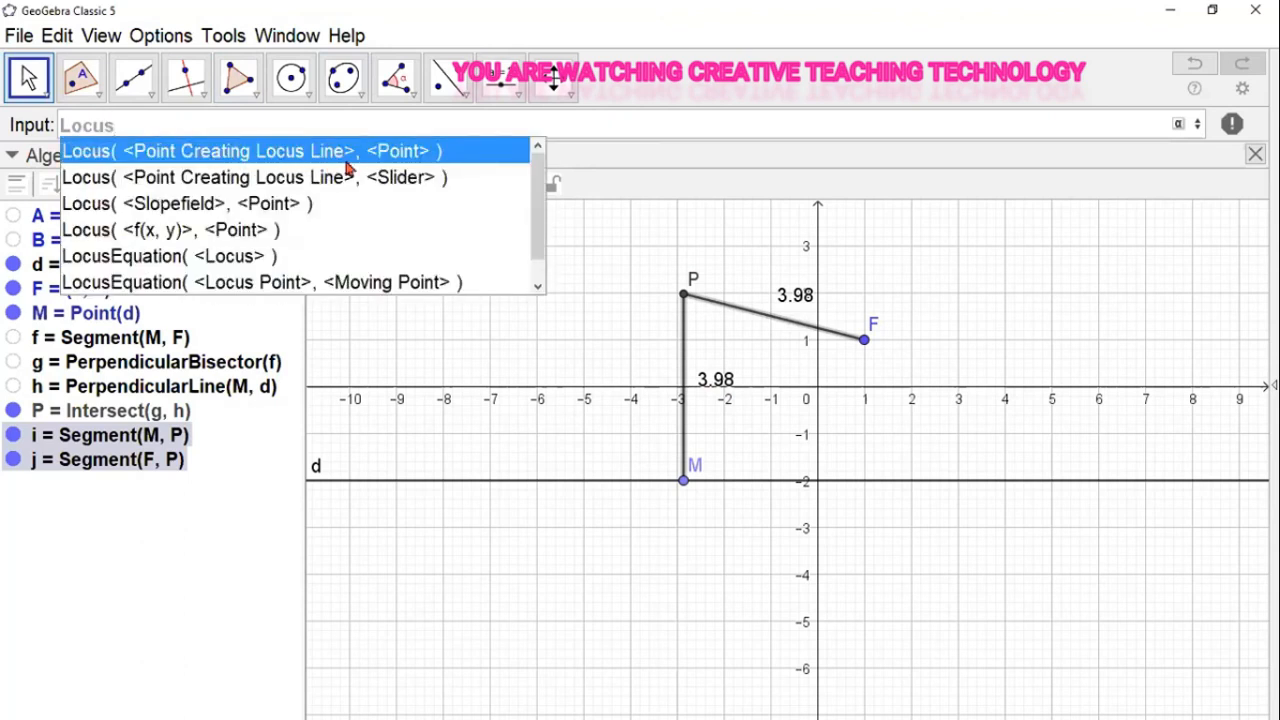
pyautogui.click(406, 161)
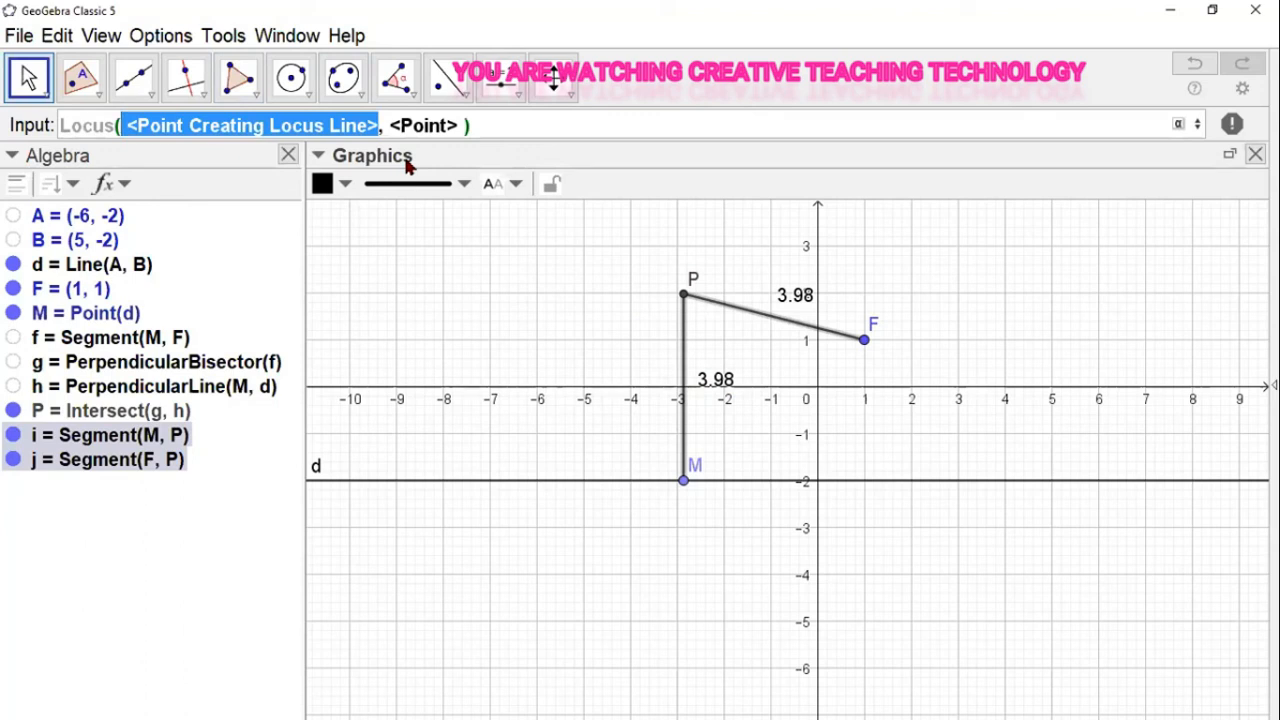
pyautogui.write('P')
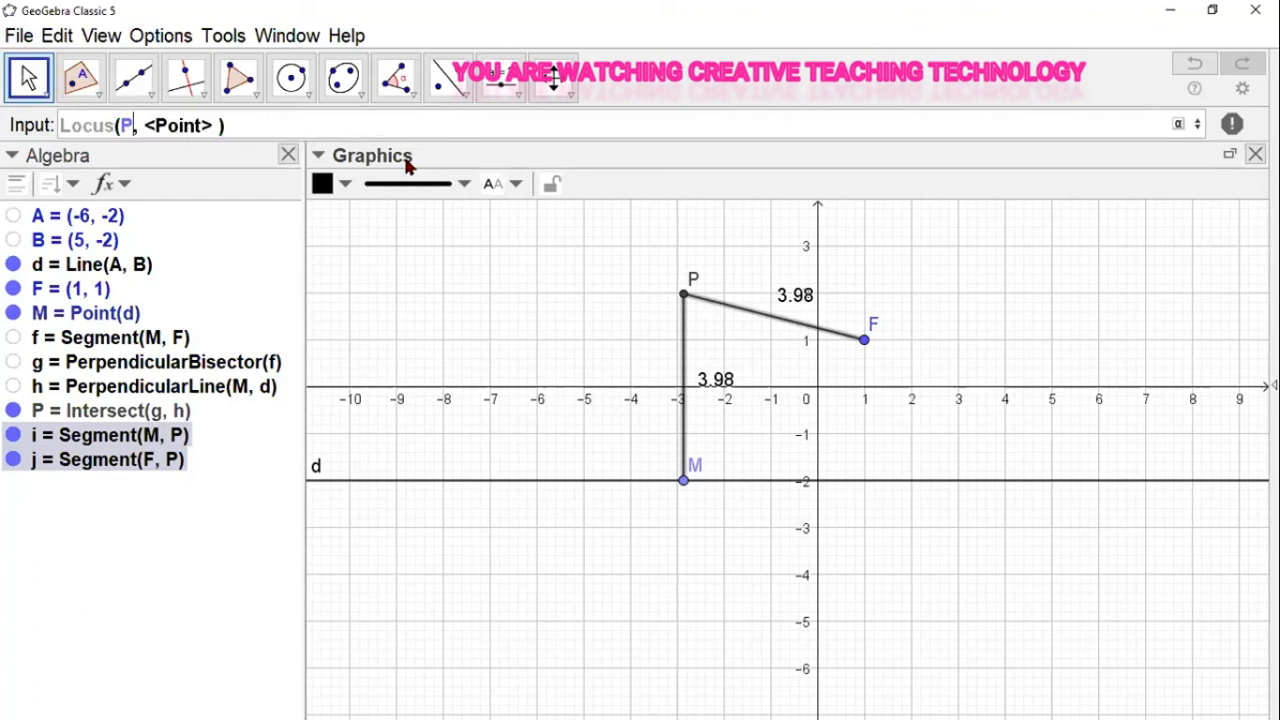
pyautogui.press('Tab')
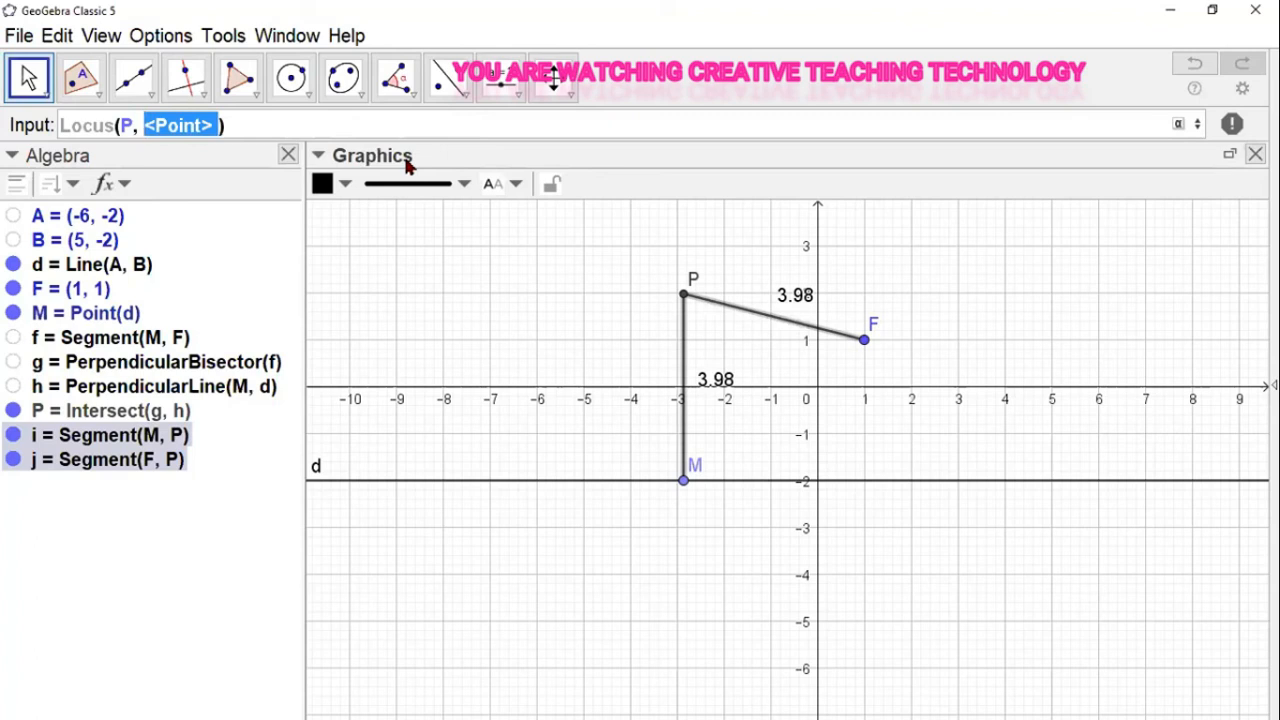
pyautogui.write('M')
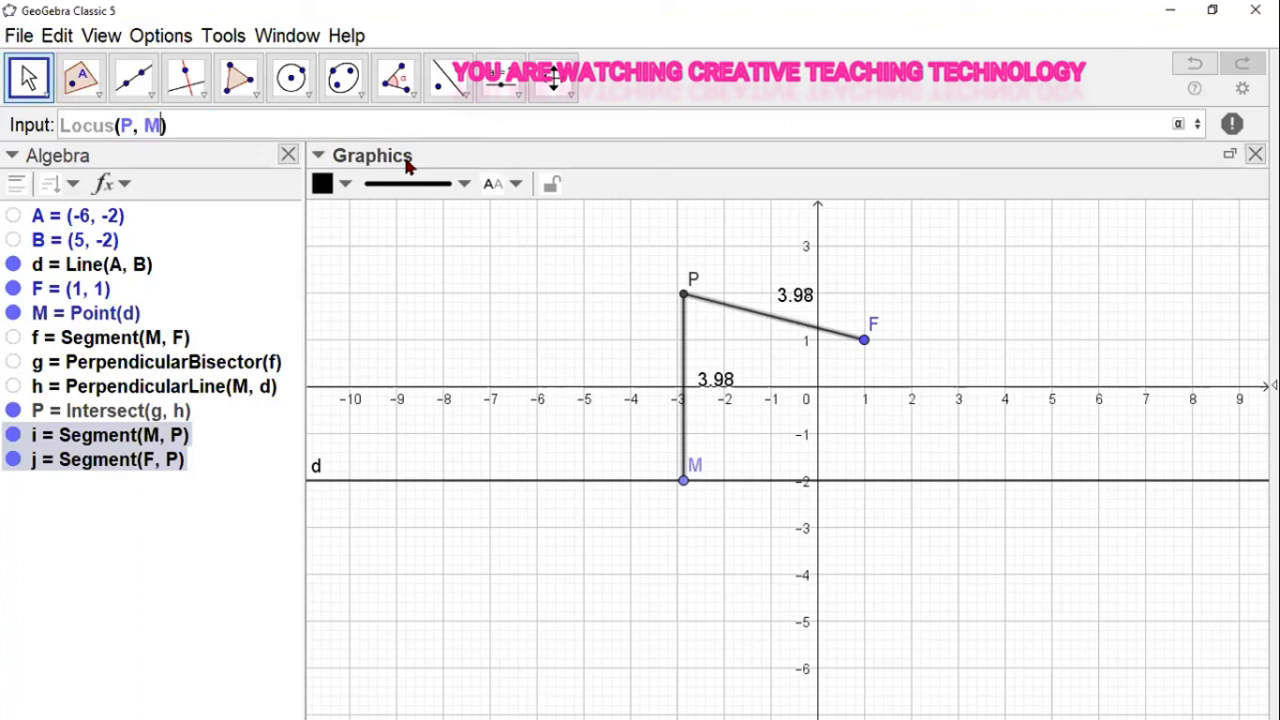
pyautogui.press('Return')
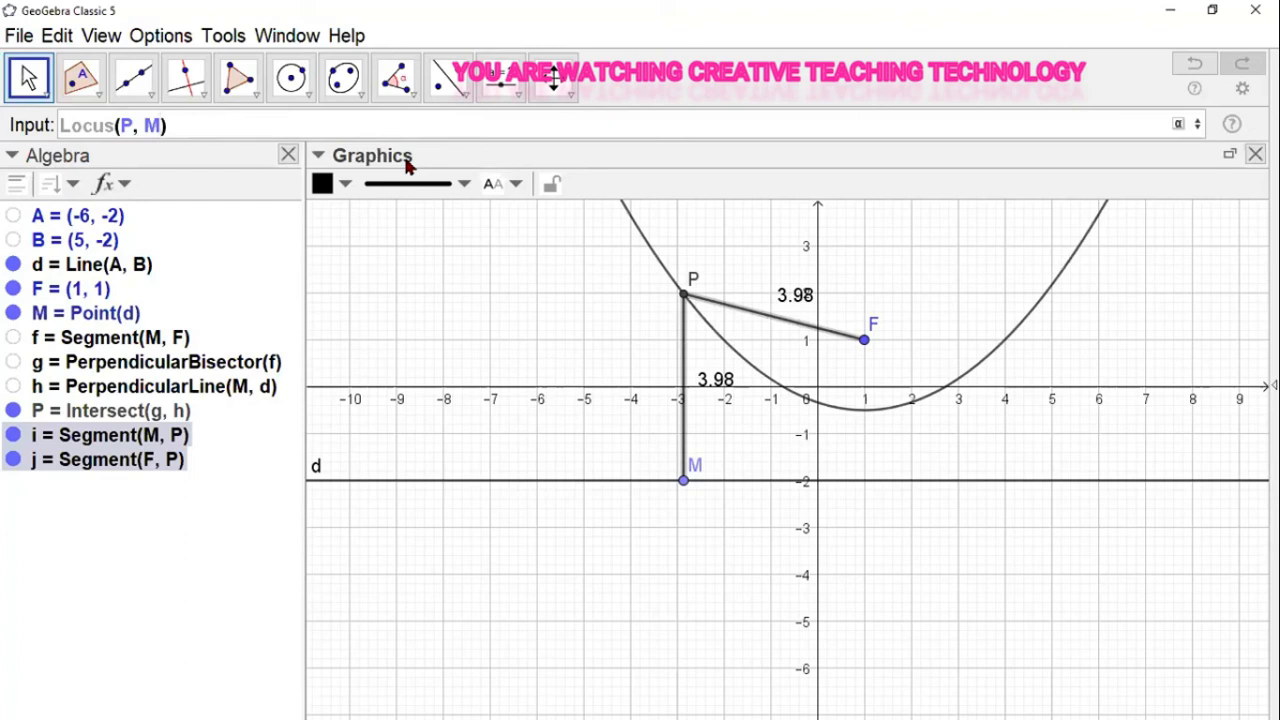
pyautogui.press('Return')
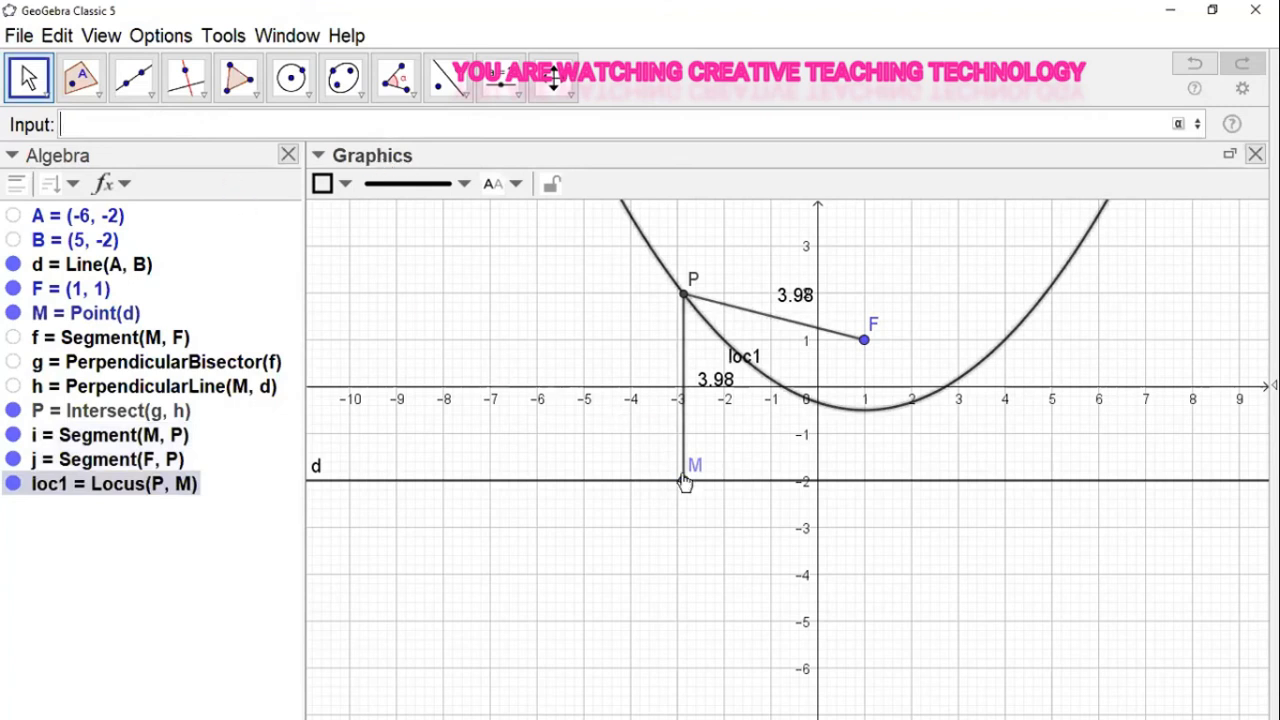
# Step: Color point P red and slide point M along line d to about x = -3.3, comparing the two segment lengths
pyautogui.moveTo(686, 488); pyautogui.dragTo(706, 515)
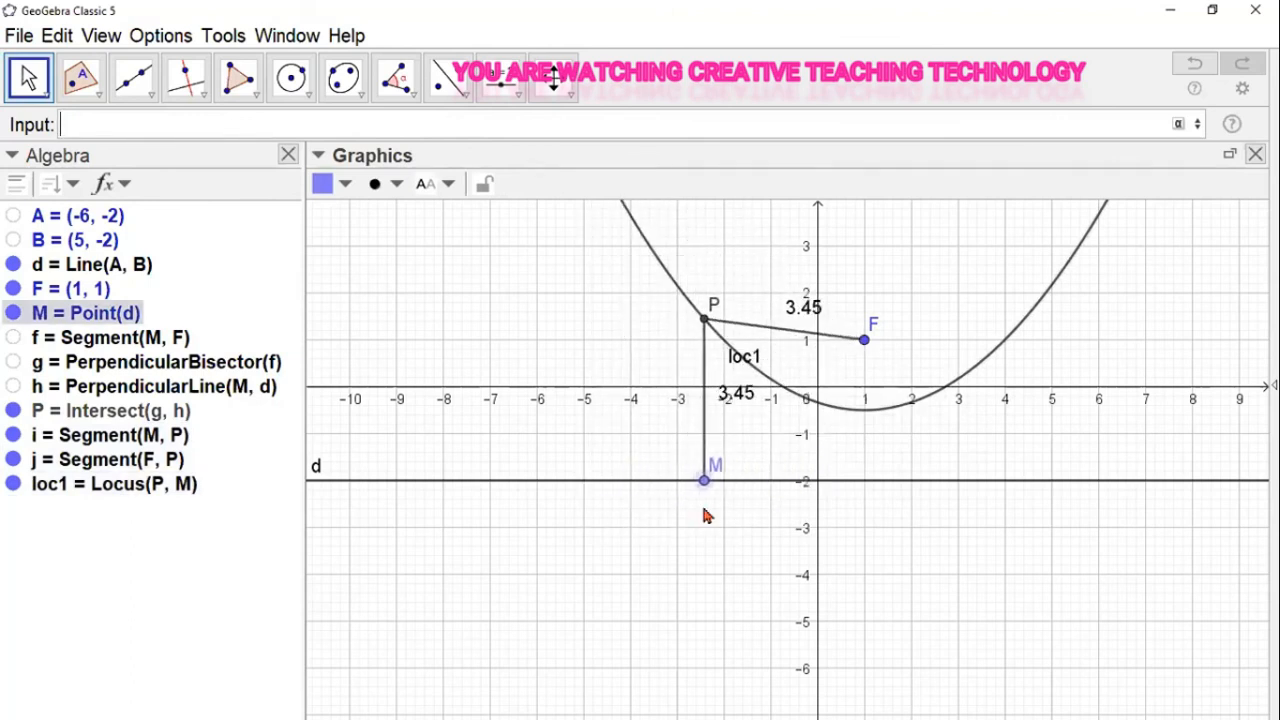
pyautogui.click(704, 318)
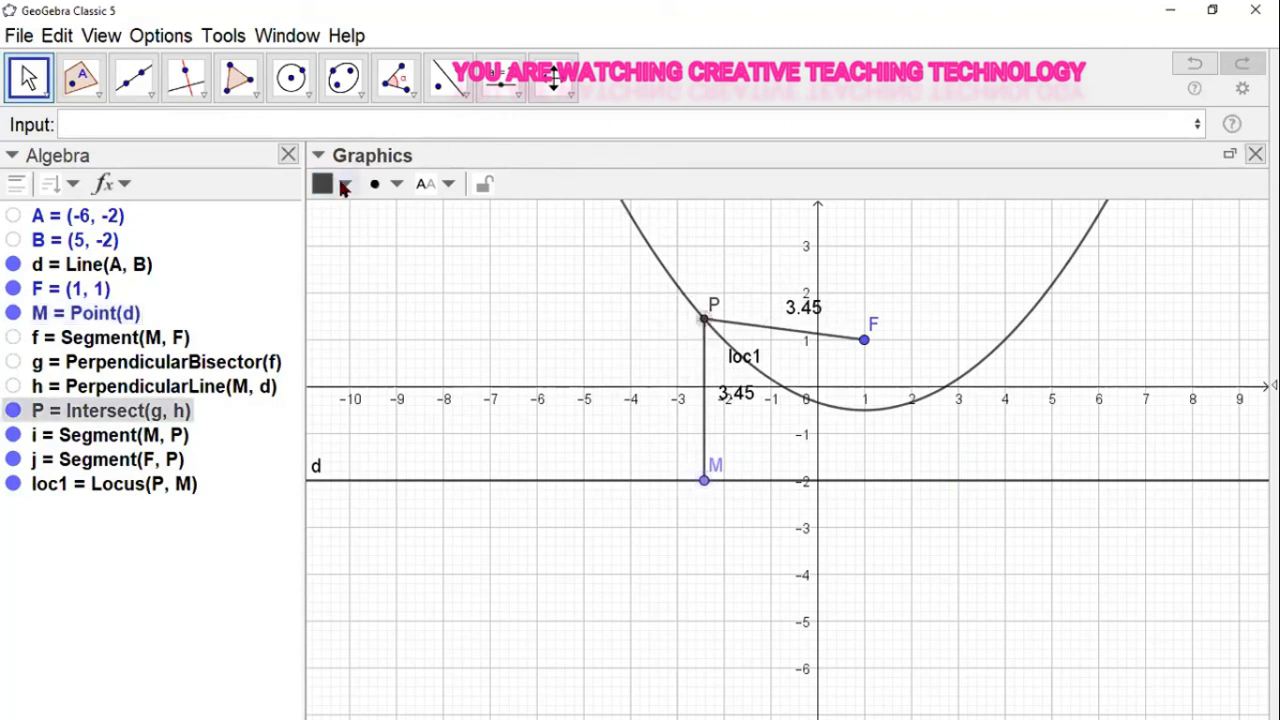
pyautogui.click(344, 189)
pyautogui.click(323, 213)
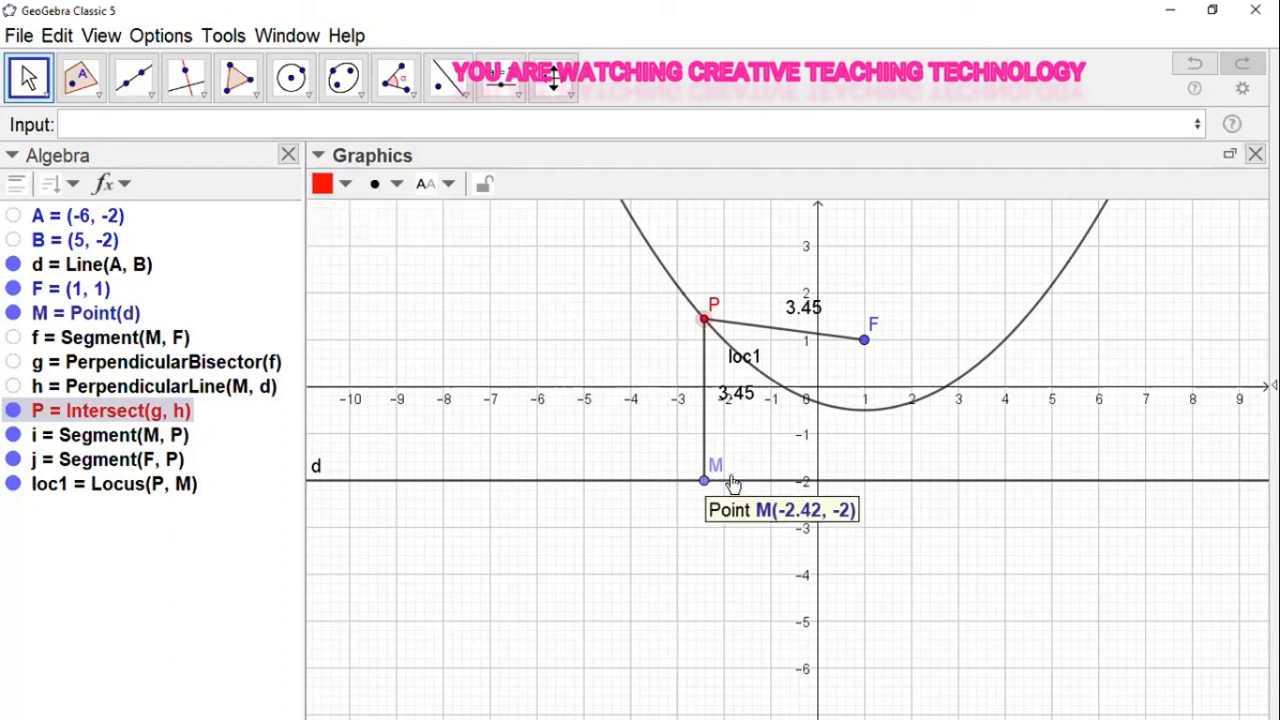
pyautogui.moveTo(707, 486); pyautogui.dragTo(664, 480)
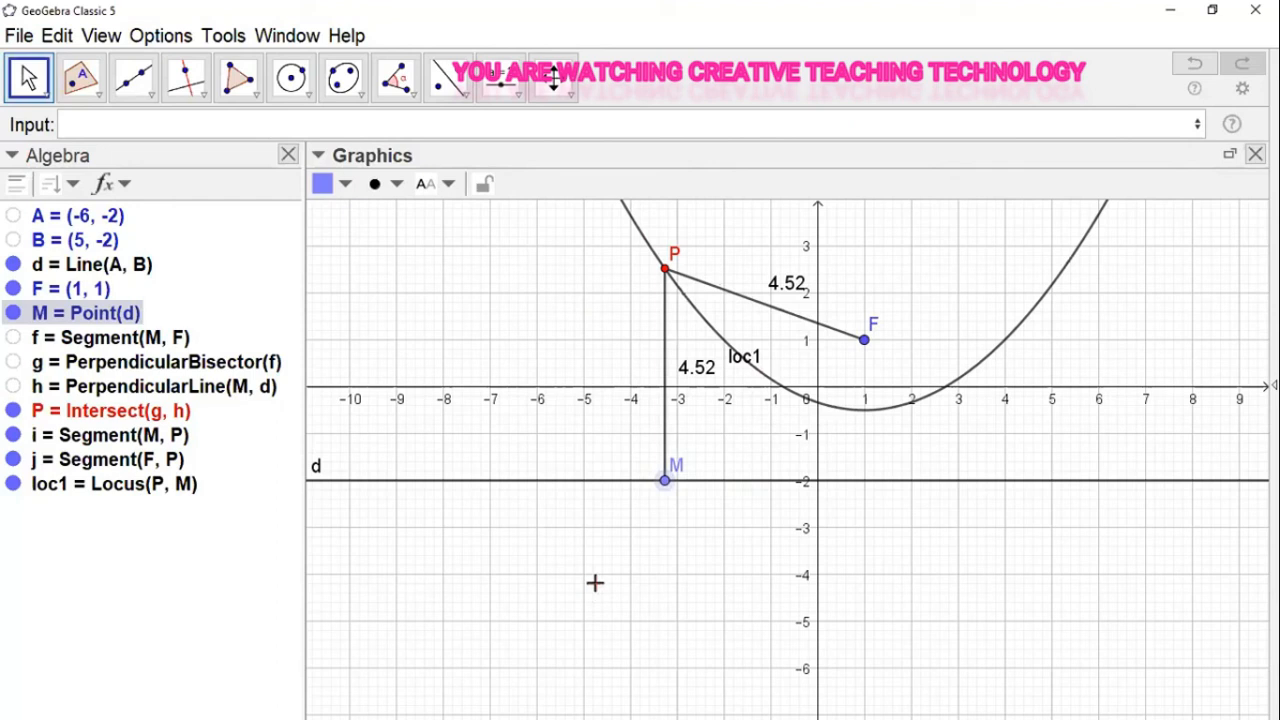
pyautogui.click(519, 104)
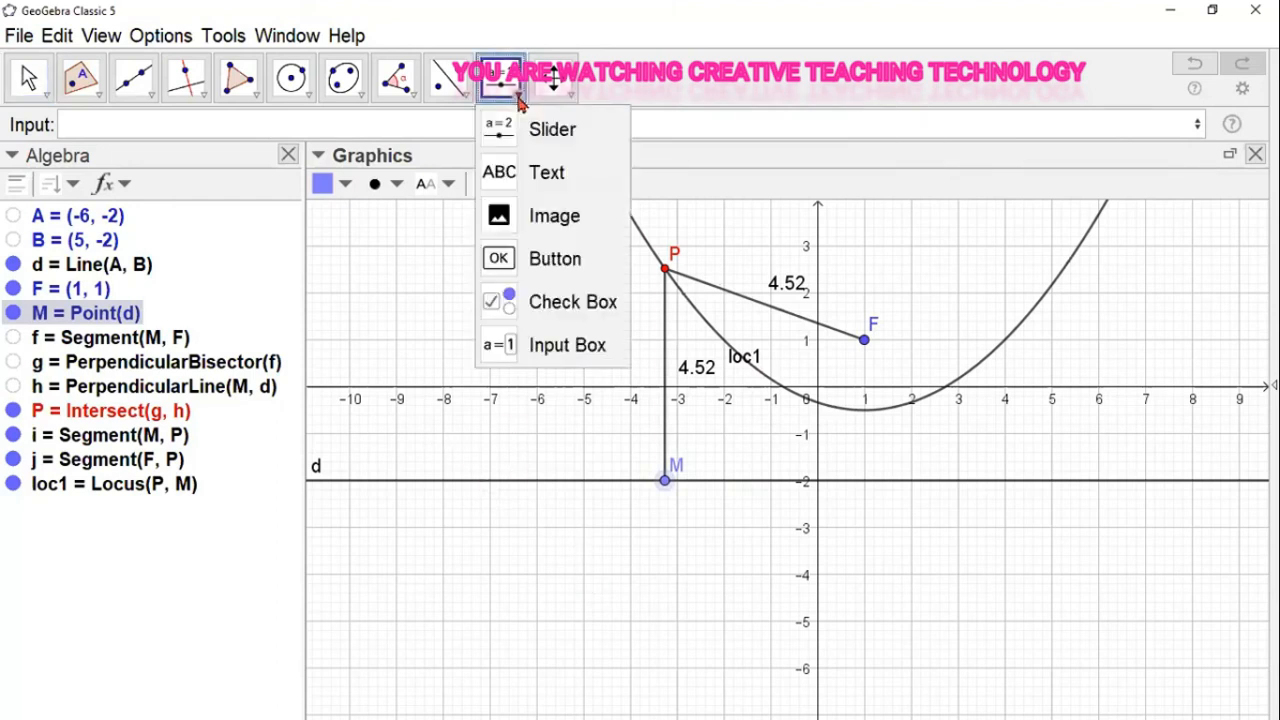
pyautogui.click(541, 260)
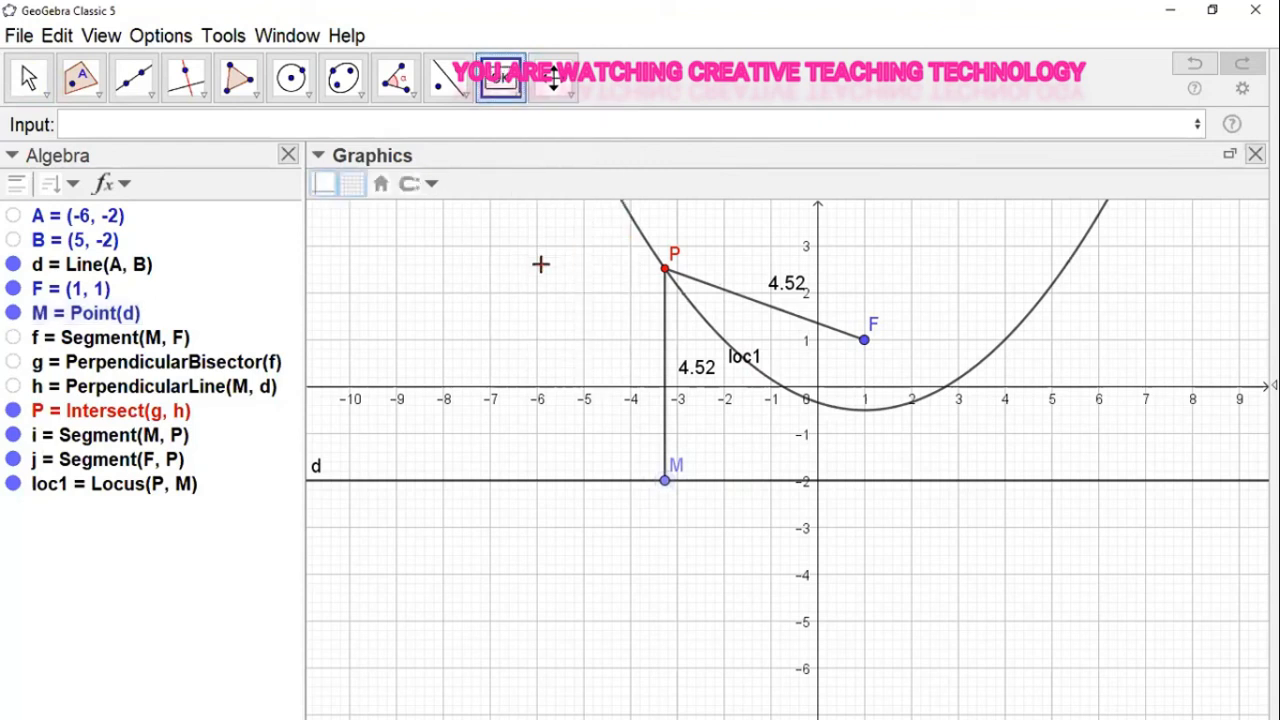
pyautogui.click(400, 568)
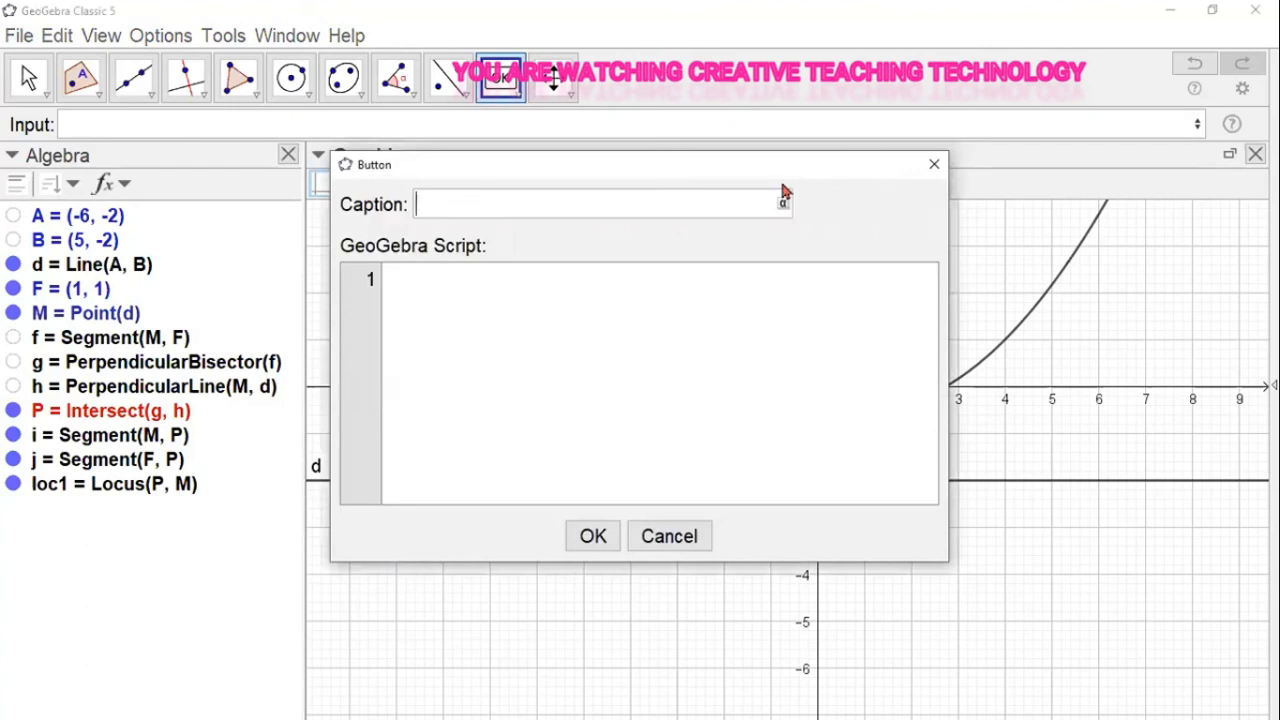
pyautogui.moveTo(829, 171); pyautogui.dragTo(545, 277)
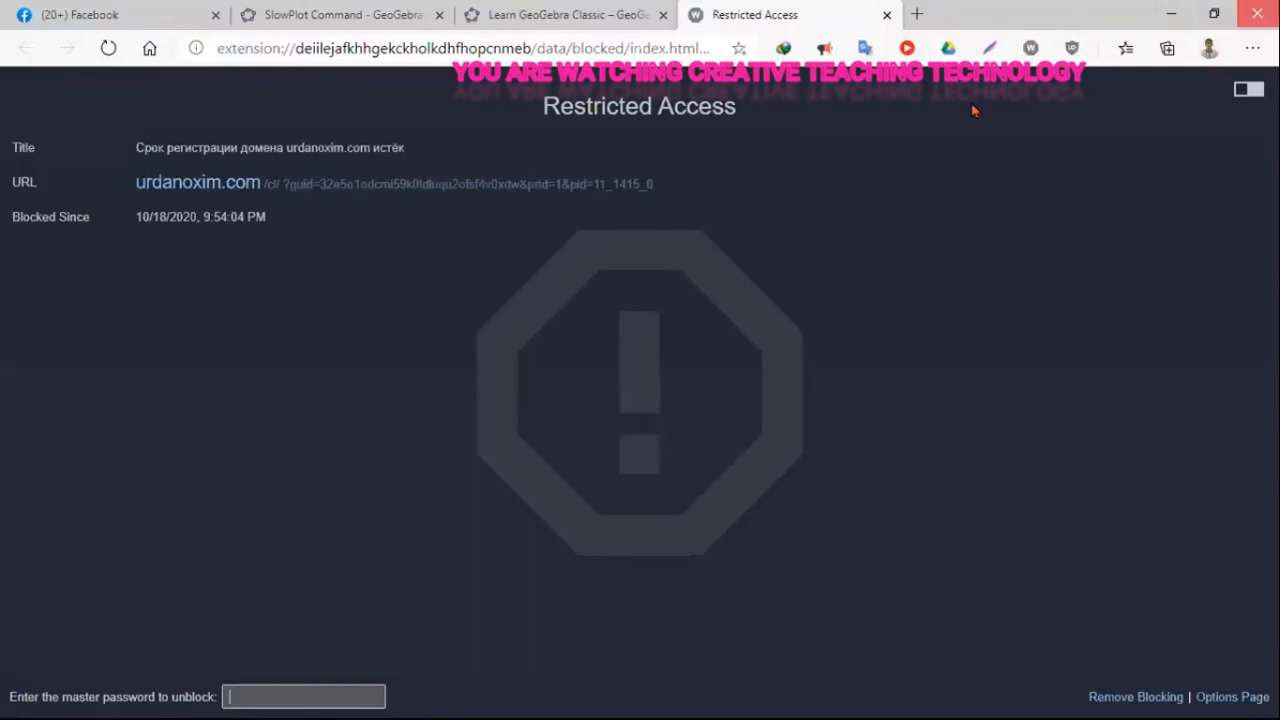
pyautogui.click(1257, 14)
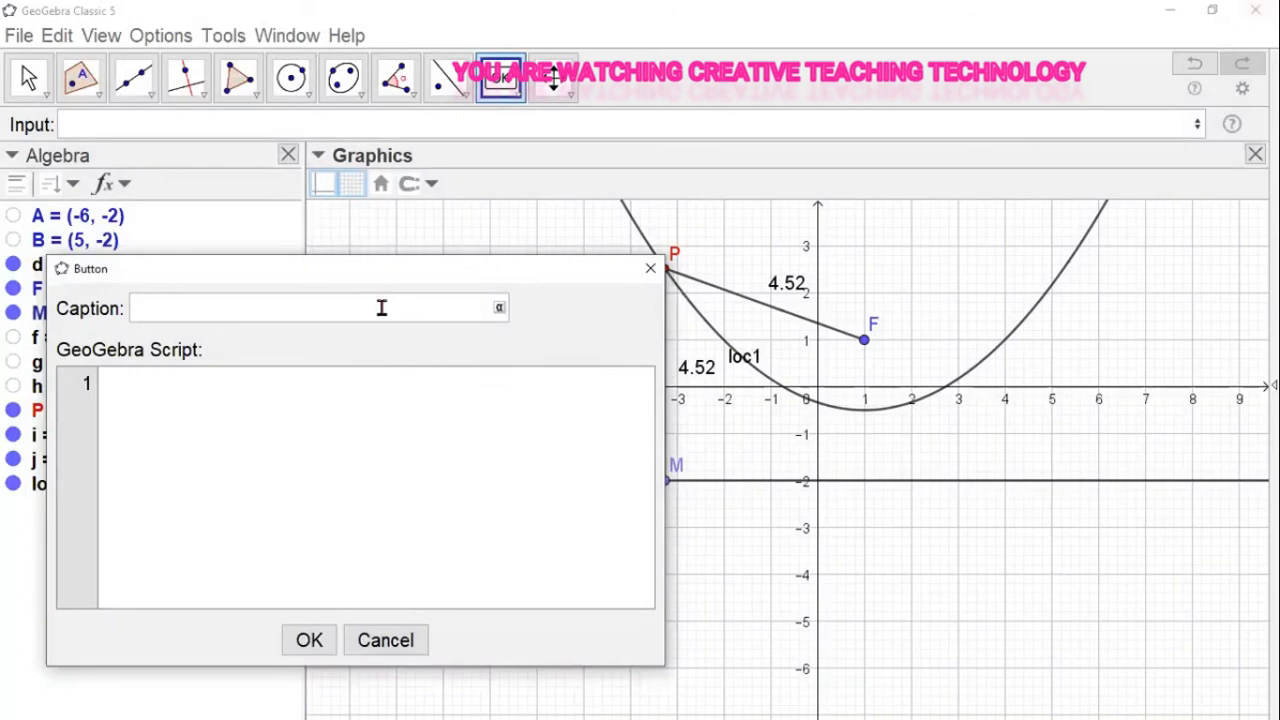
pyautogui.write('Animation')
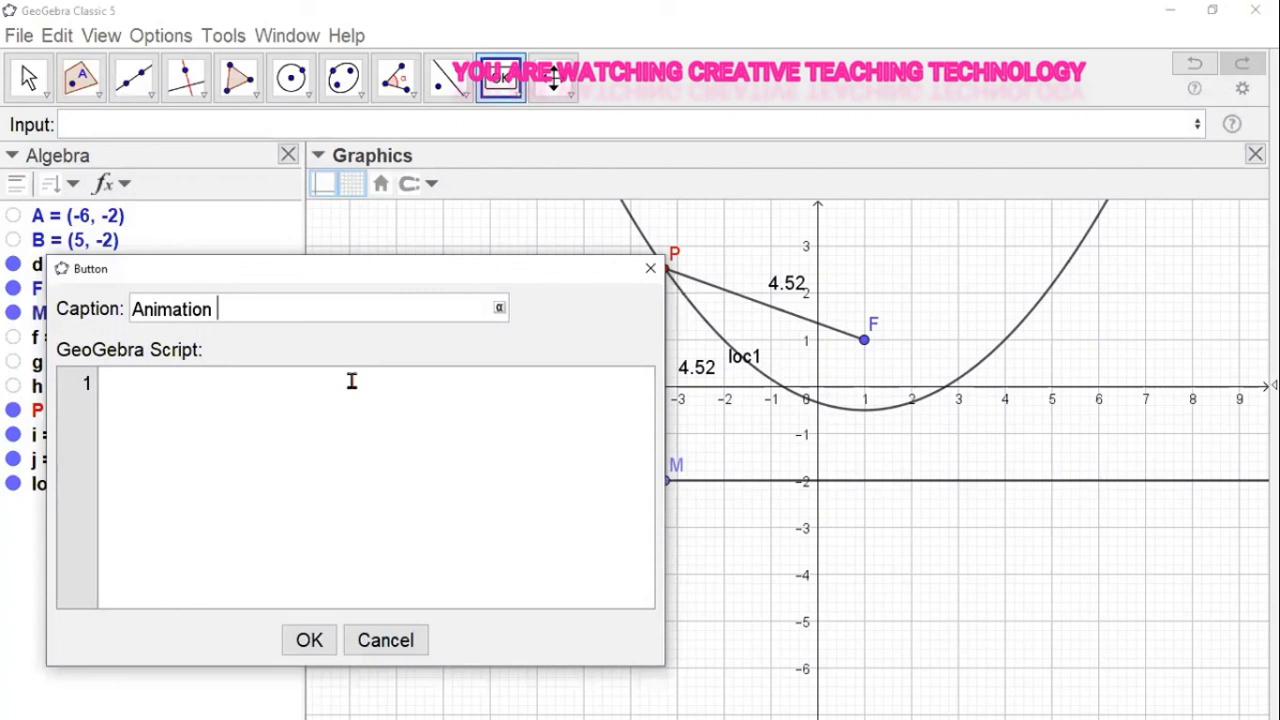
pyautogui.write('ON/Off')
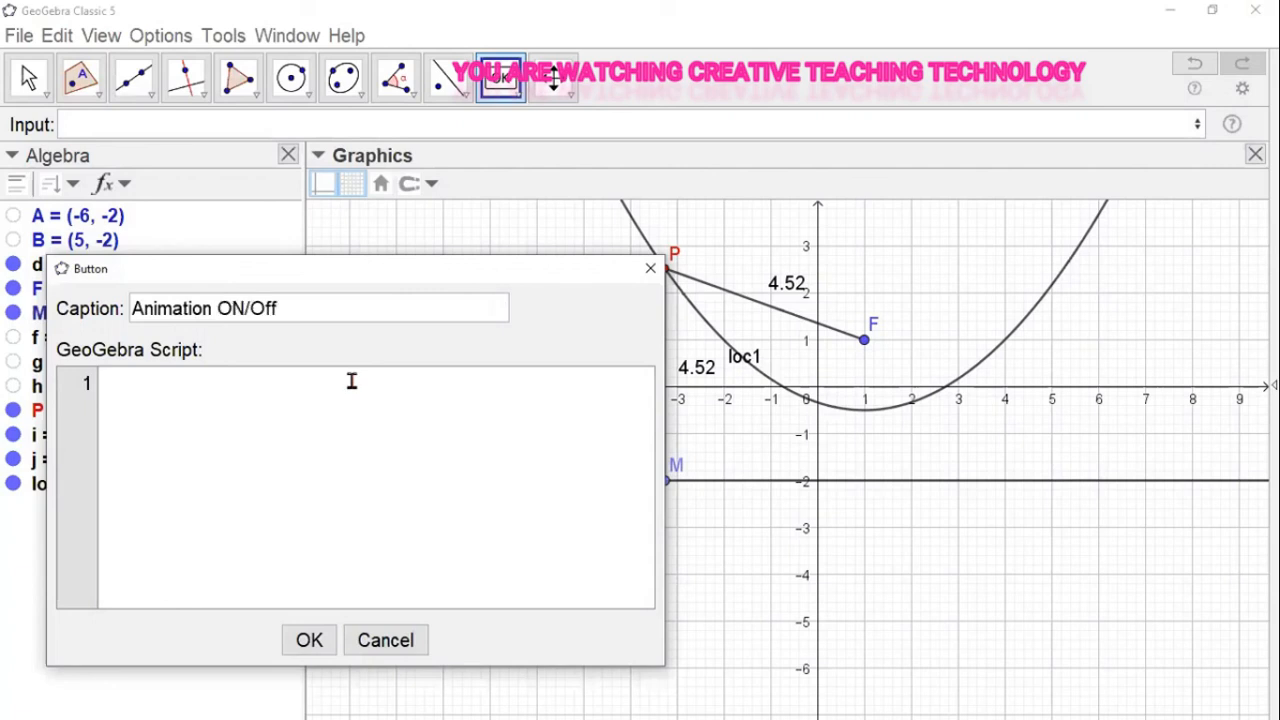
pyautogui.click(352, 381)
pyautogui.write('SetVal')
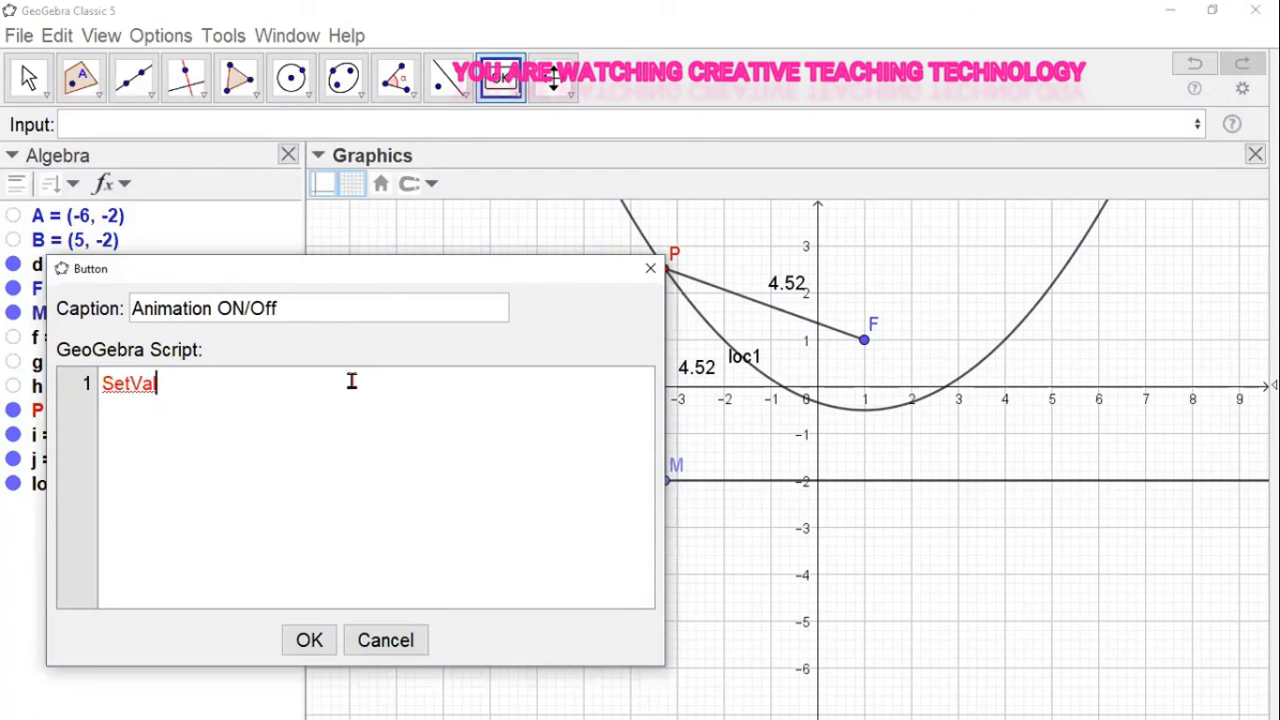
pyautogui.write('ue[')
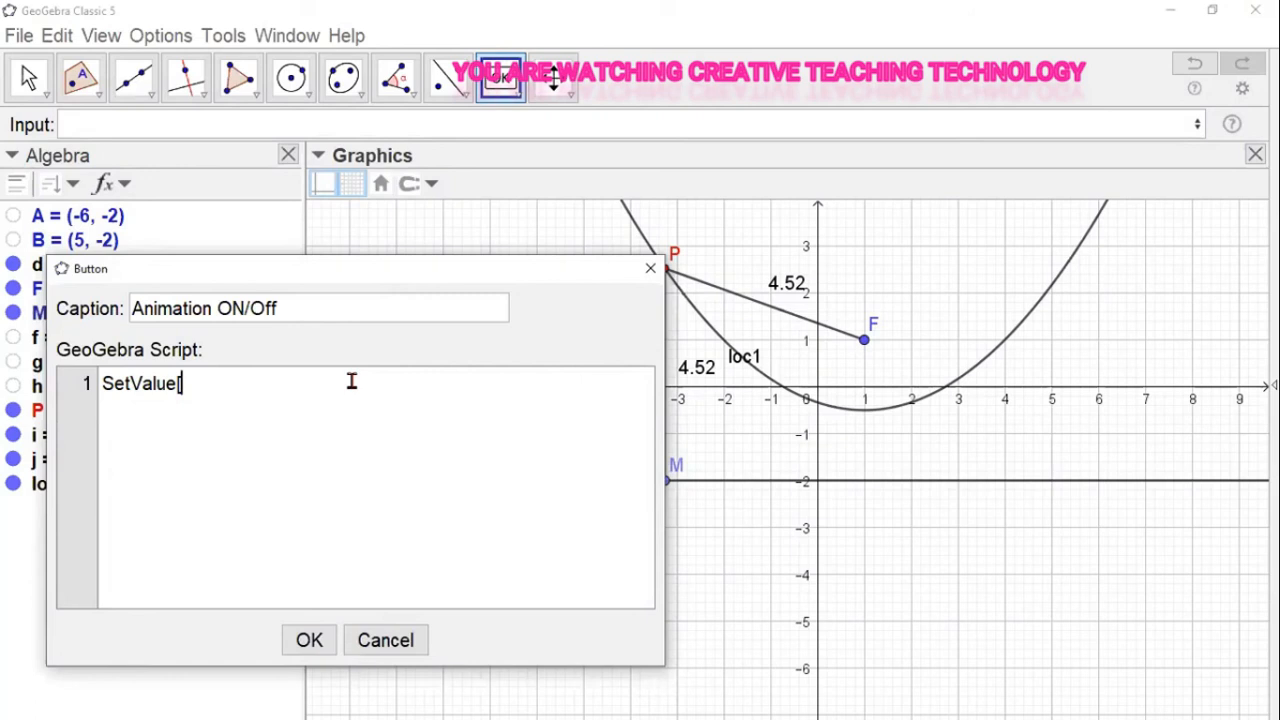
pyautogui.click(381, 645)
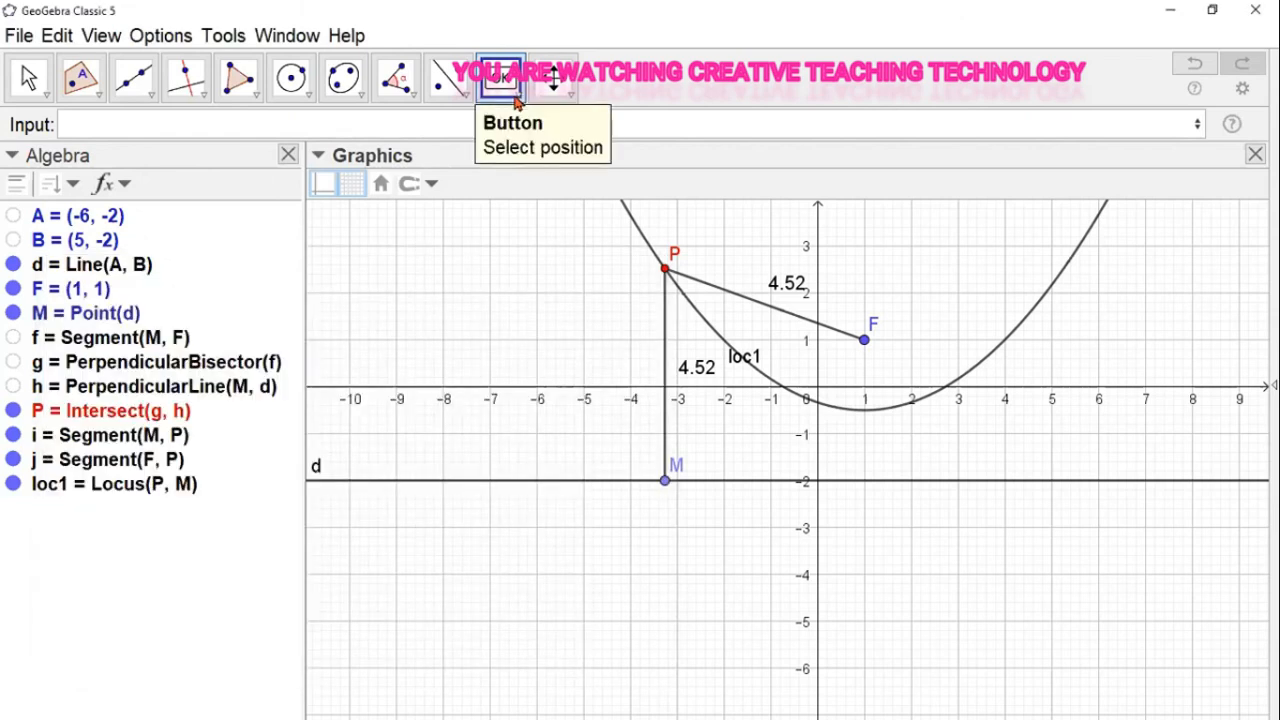
# Step: Place a show/hide check box without a caption or linked objects near x = -10, y = 3 in the graphics view
pyautogui.click(516, 101)
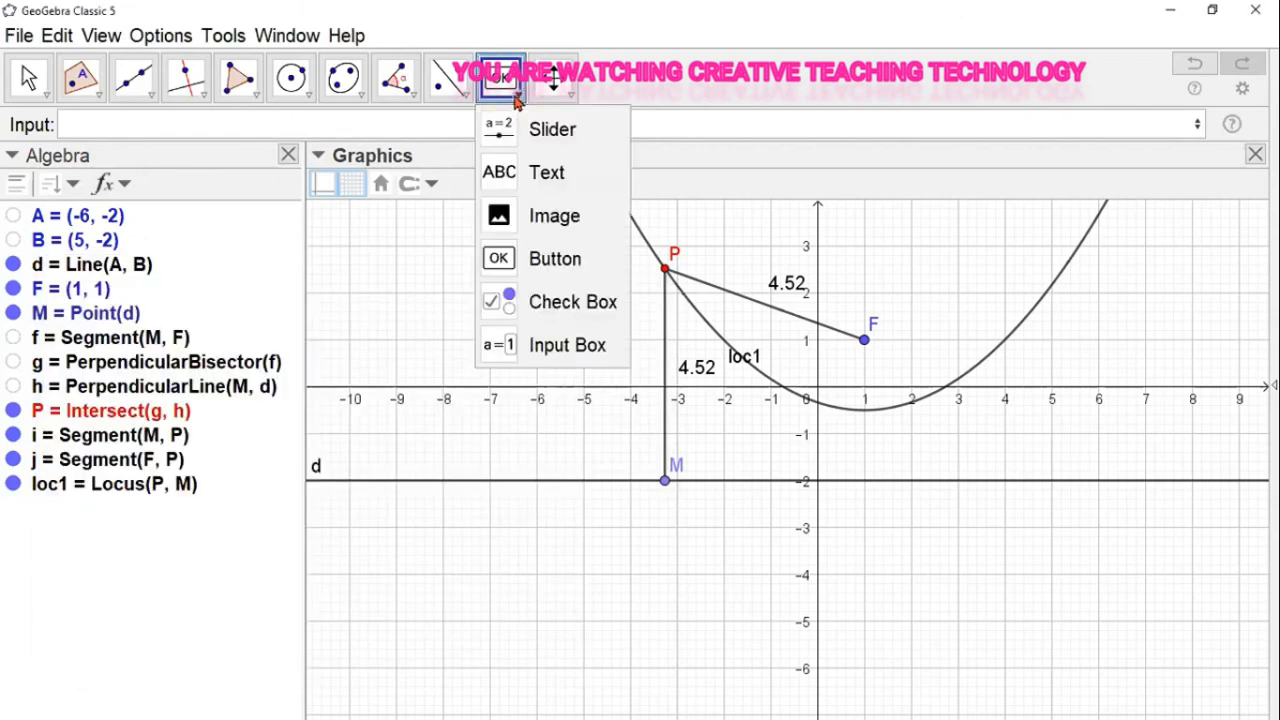
pyautogui.click(556, 302)
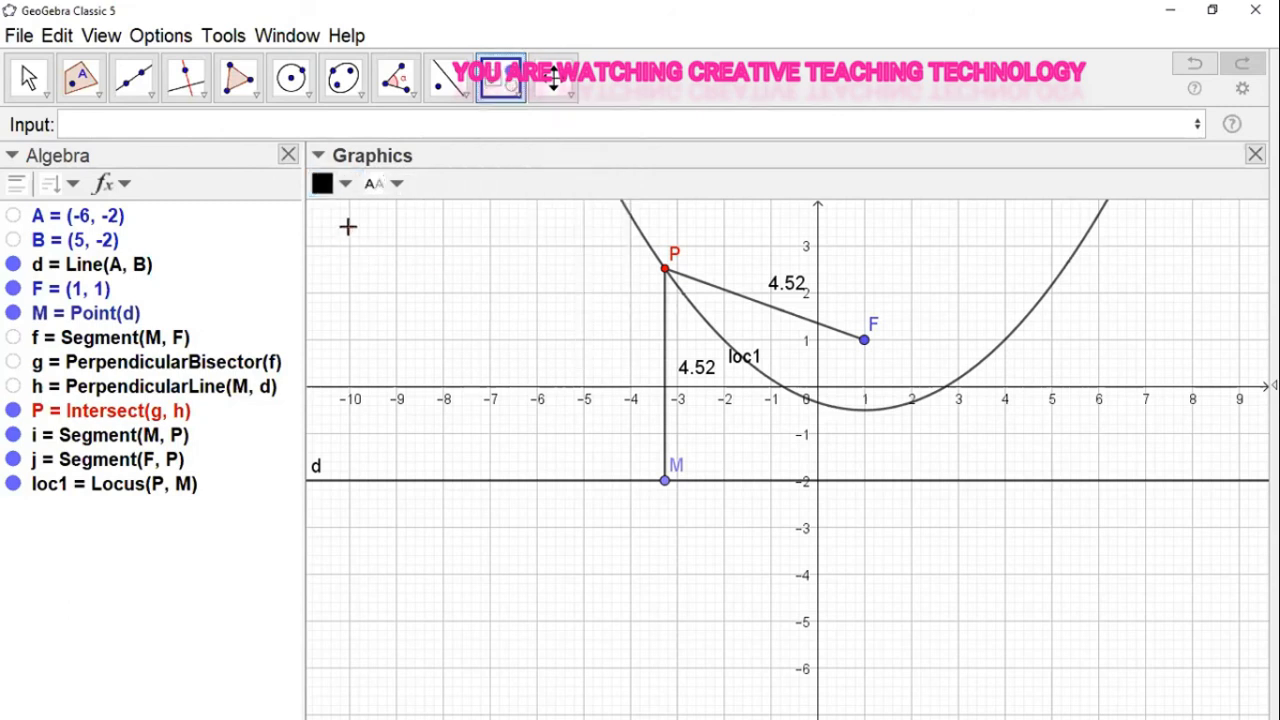
pyautogui.click(348, 226)
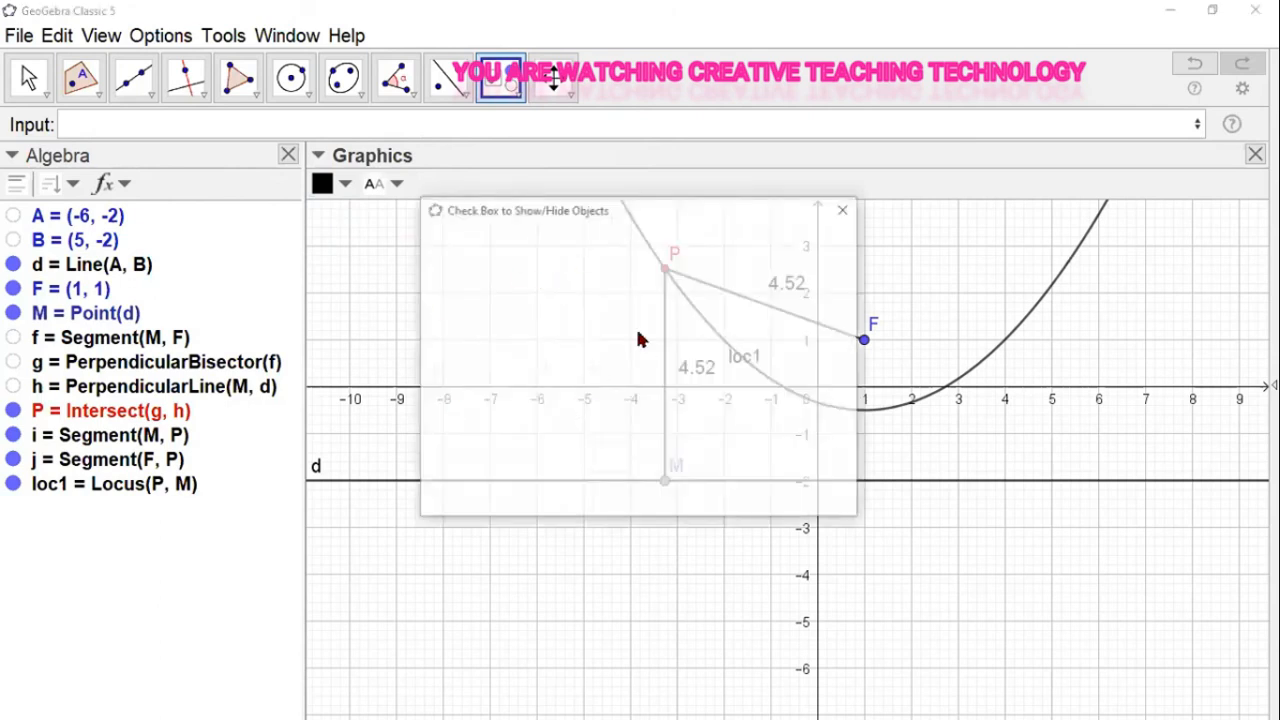
pyautogui.click(588, 491)
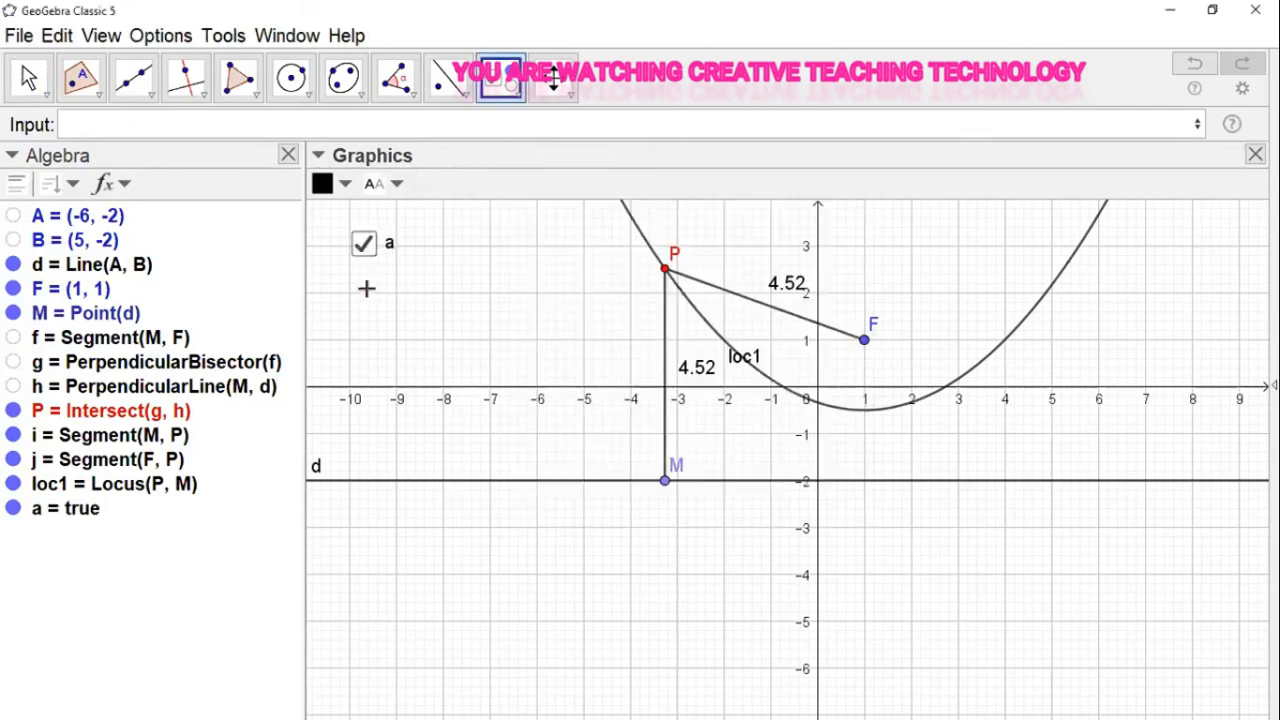
# Step: Place a second show/hide check box without a caption or linked objects near x = -8, y = 3 in the graphics view
pyautogui.click(430, 242)
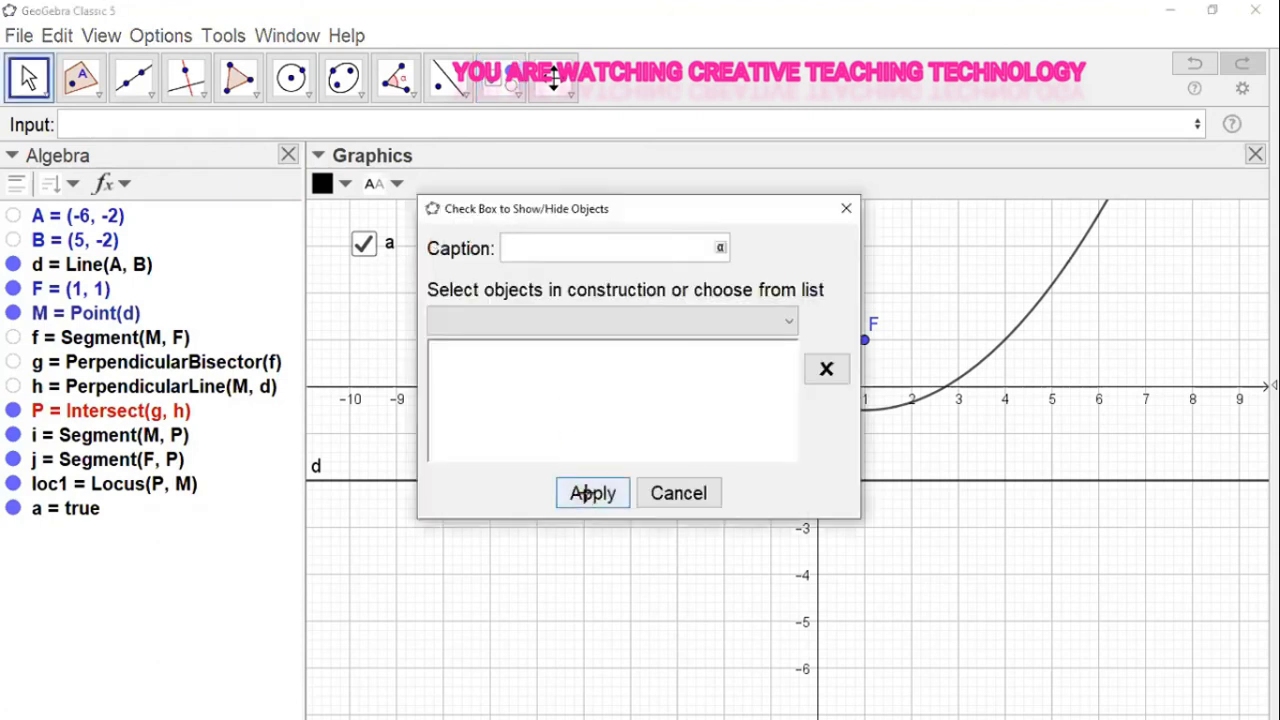
pyautogui.click(590, 493)
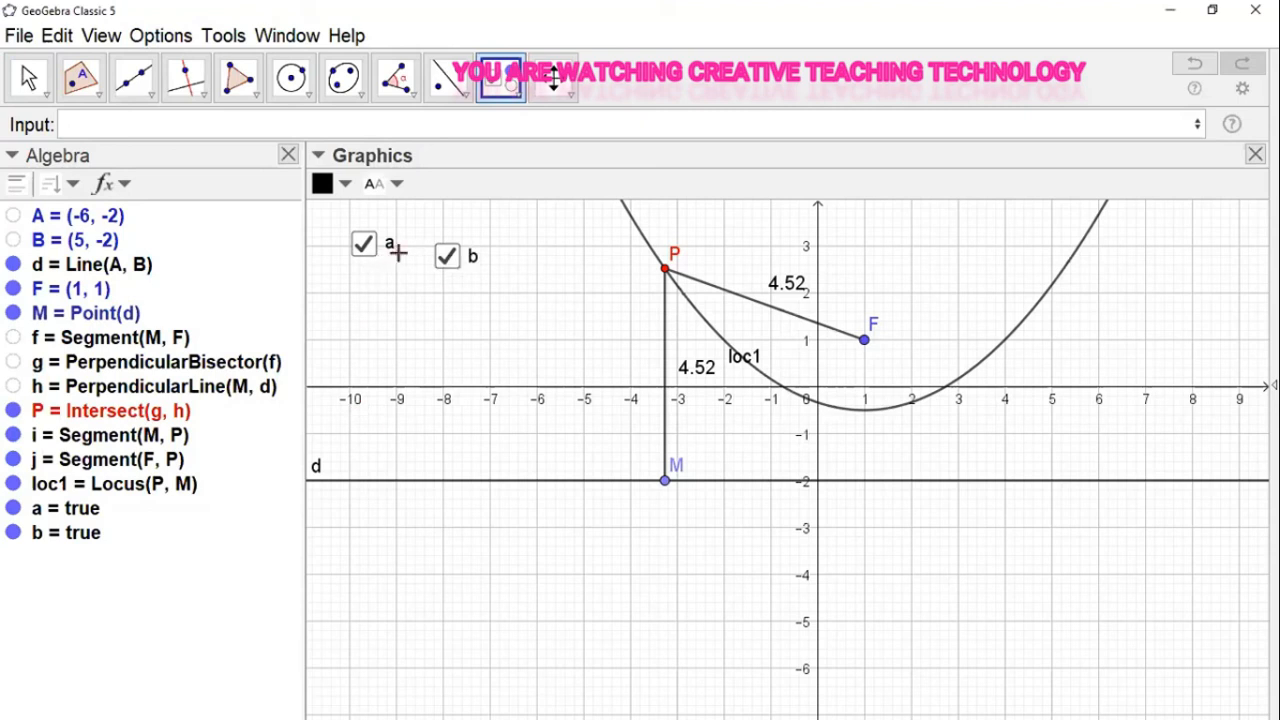
# Step: Insert a button near x = -10, y = -5.5 in the graphics view and caption it "Animation On/Off"
pyautogui.click(516, 101)
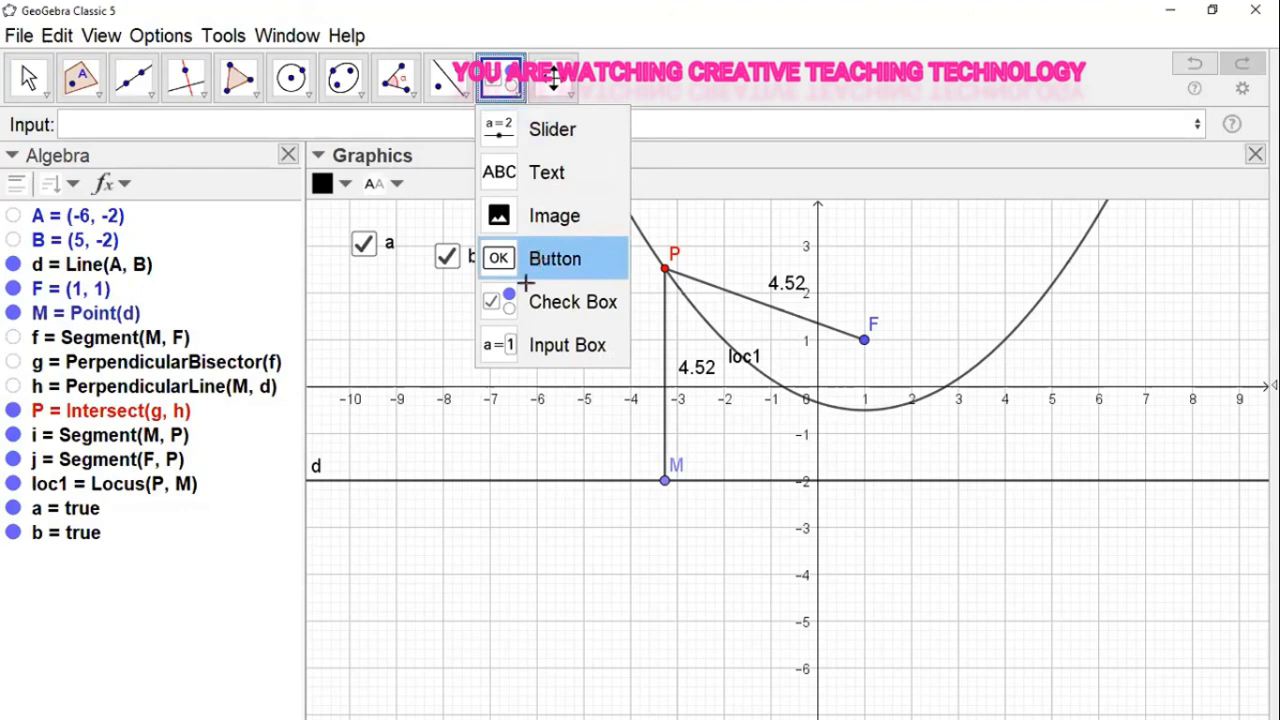
pyautogui.click(355, 641)
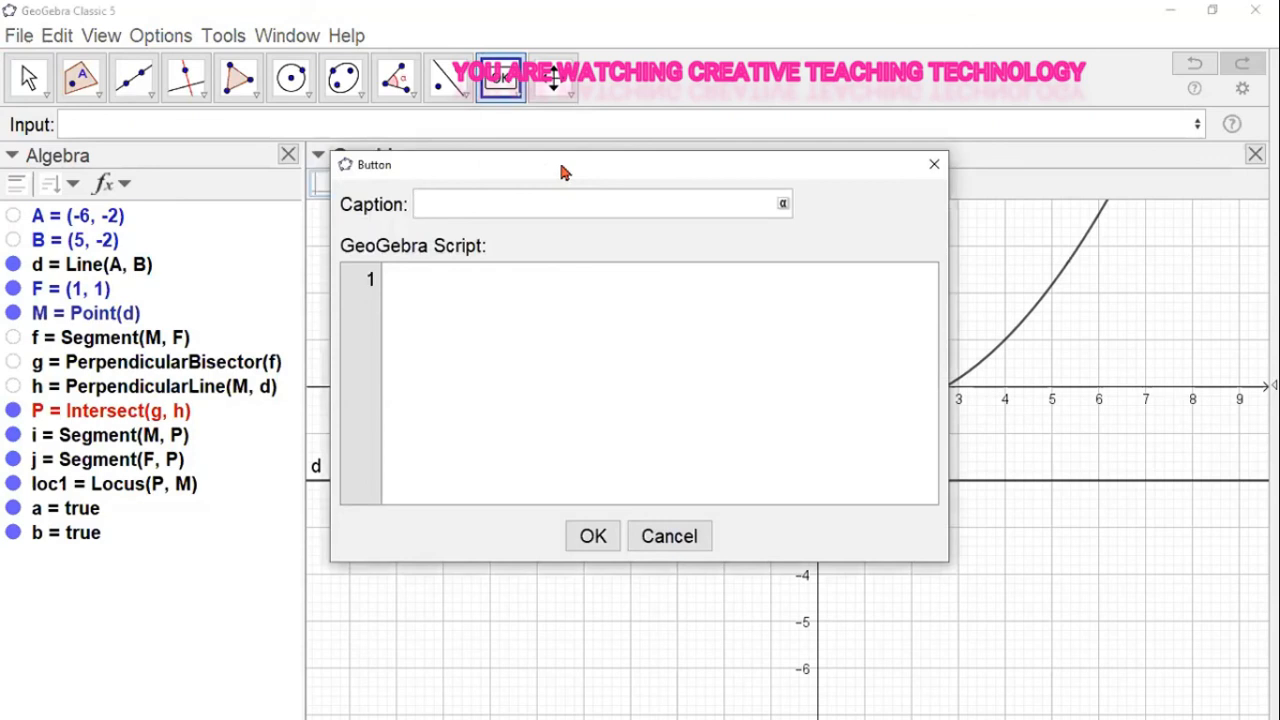
pyautogui.moveTo(563, 172); pyautogui.dragTo(818, 204)
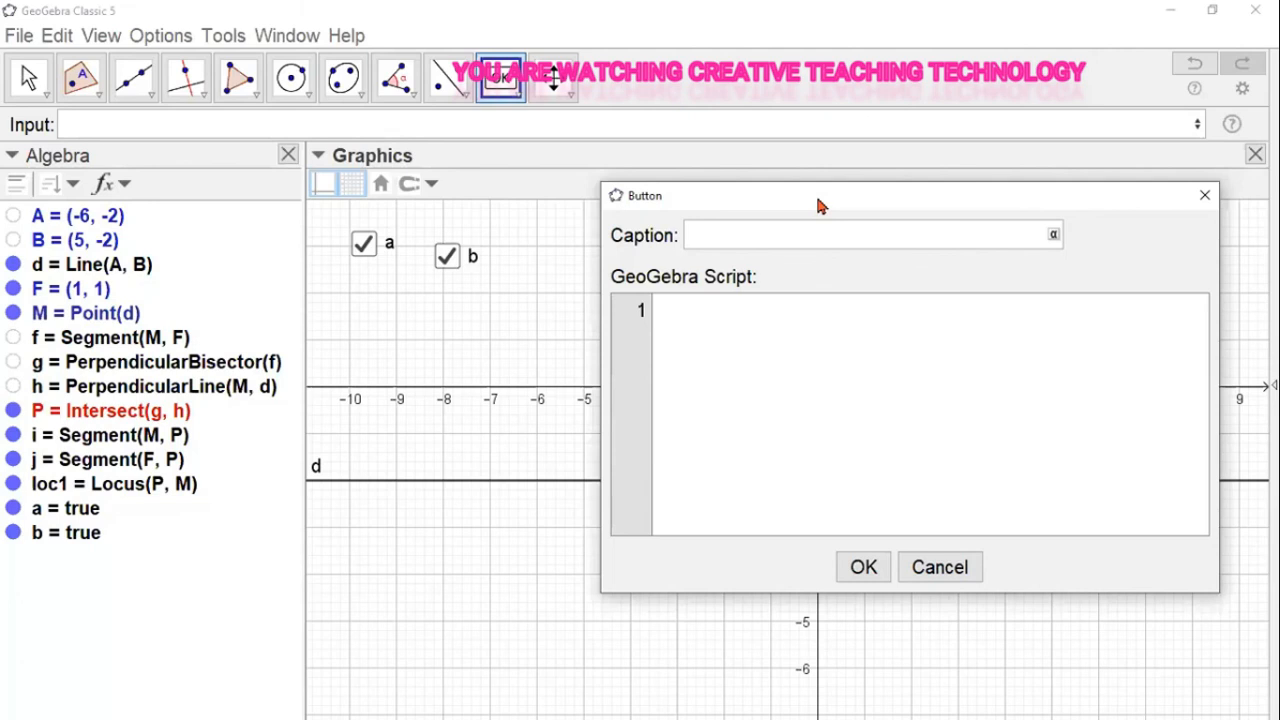
pyautogui.write('Animation (')
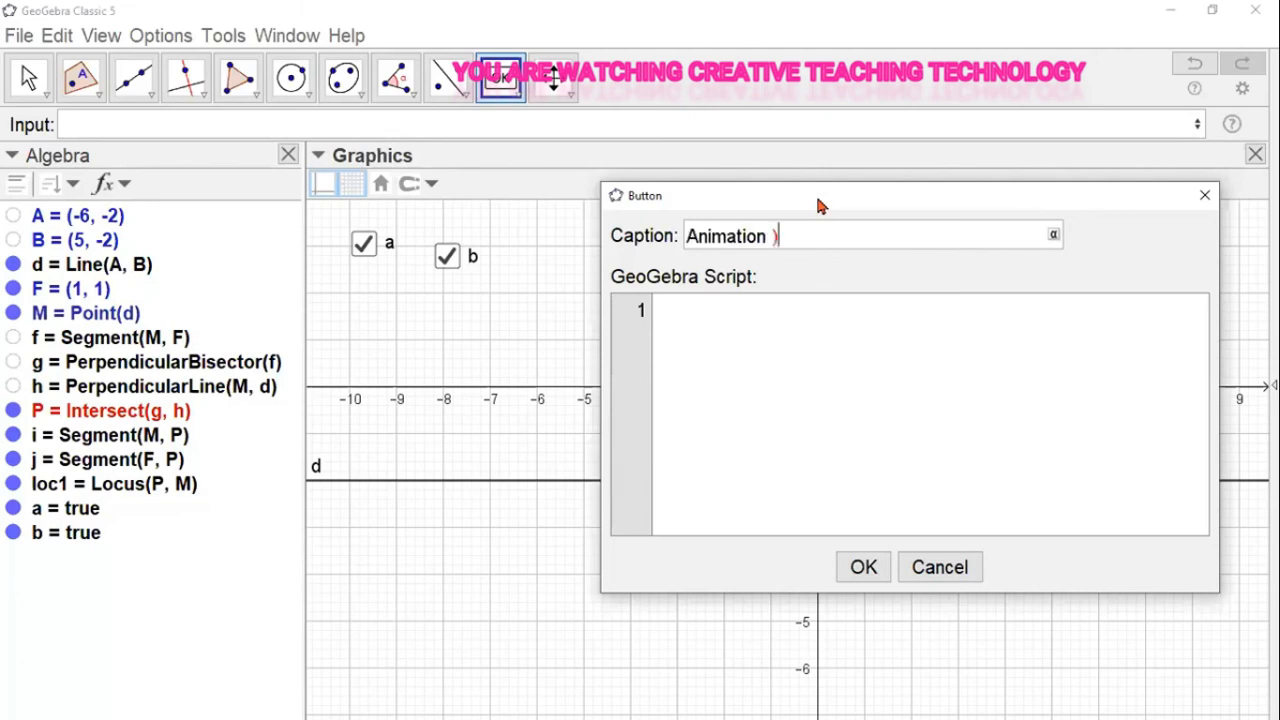
pyautogui.write('n/Off')
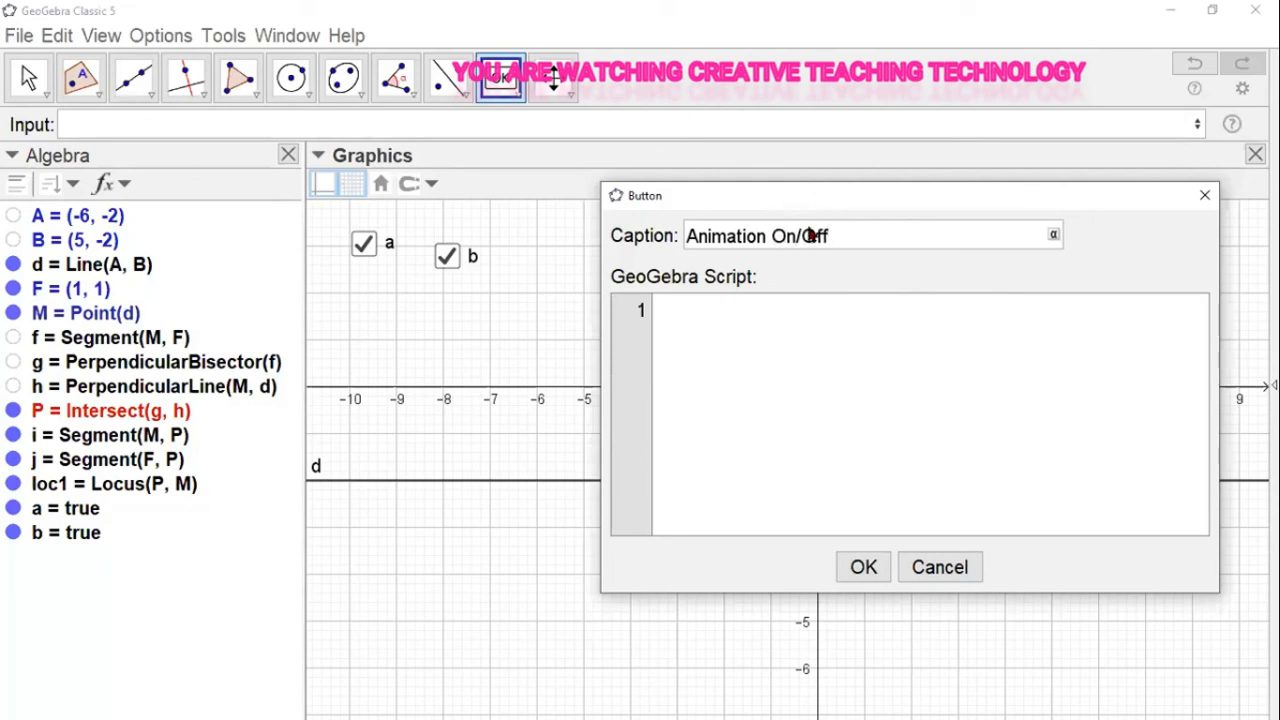
# Step: Write SetValue[a,If[a,false,true]] as the first line of the animation button's GeoGebra script
pyautogui.click(767, 308)
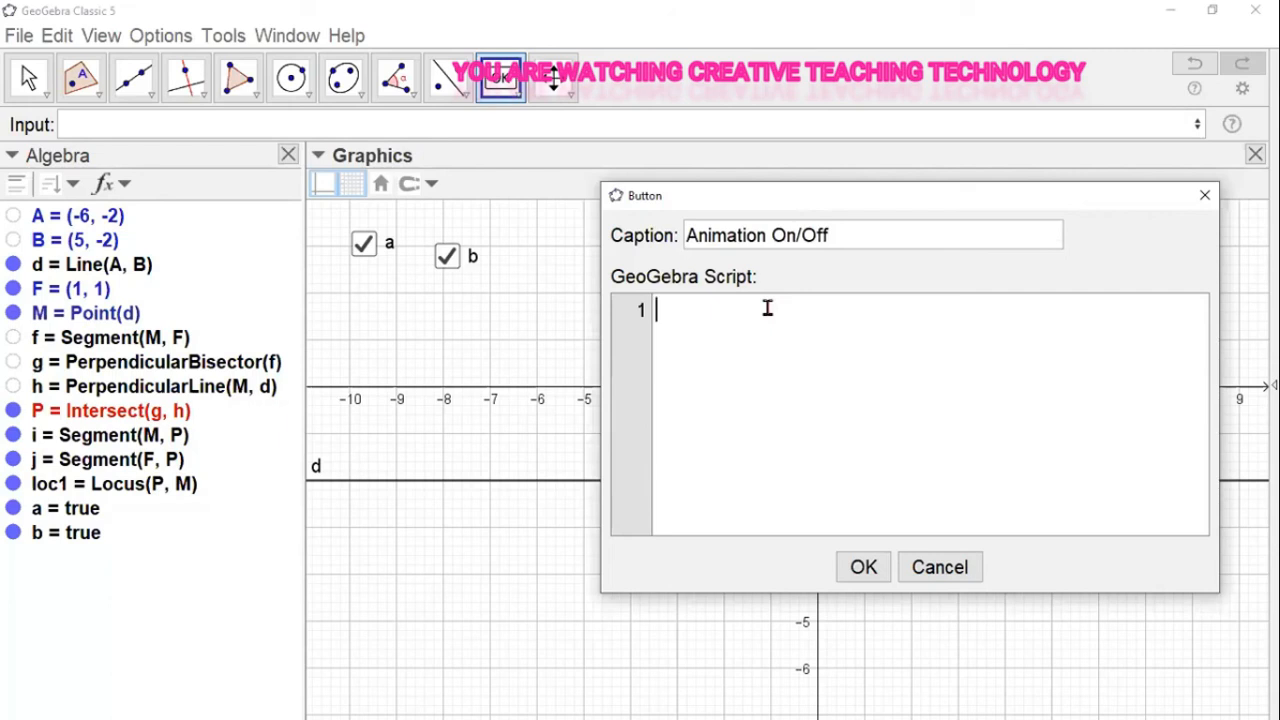
pyautogui.write('SetValue')
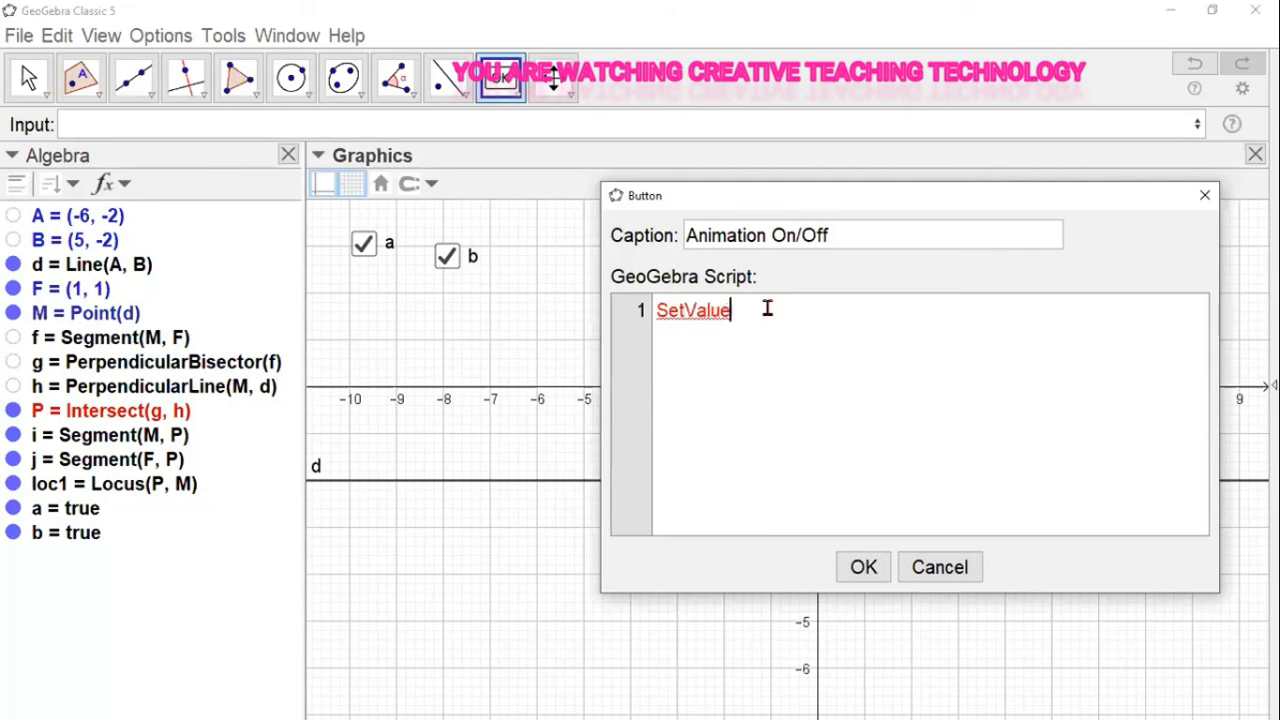
pyautogui.write('[a,If[g')
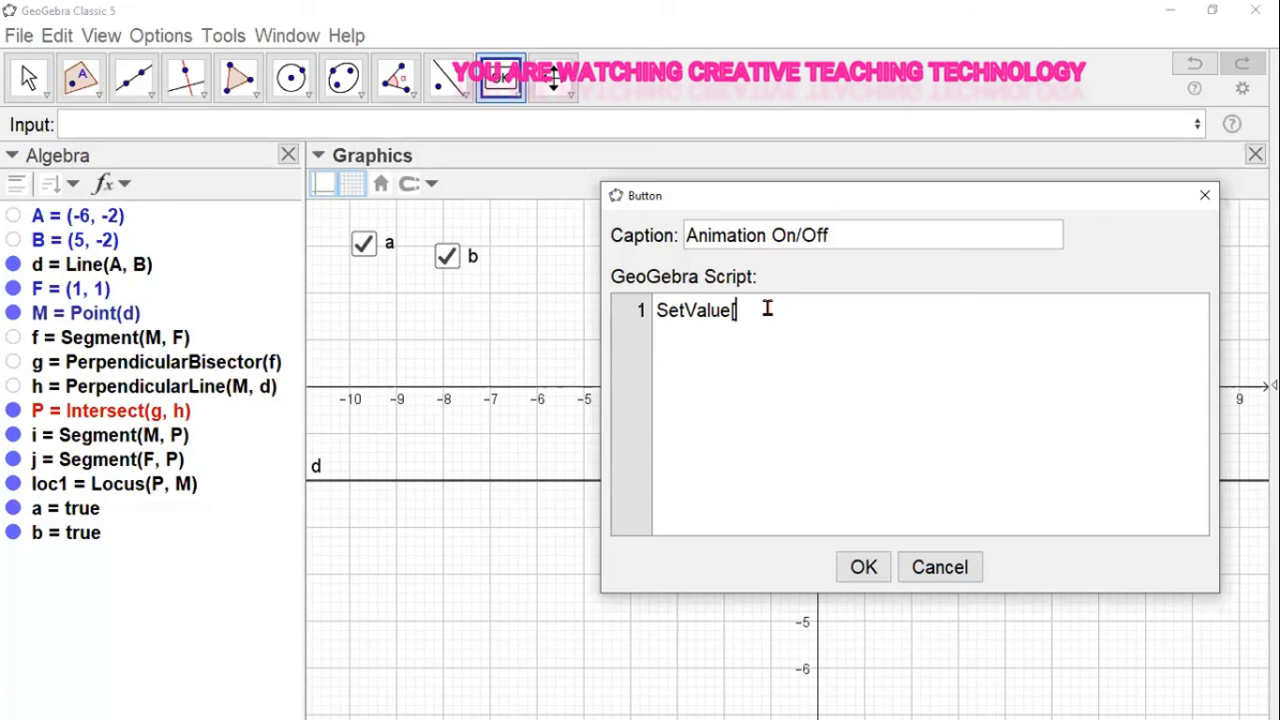
pyautogui.write('a')
pyautogui.write(',')
pyautogui.write('!f')
pyautogui.write('[')
pyautogui.write('g')
pyautogui.press('BackSpace')
pyautogui.write('a,')
pyautogui.write('false,')
pyautogui.write('t')
pyautogui.write('rue')
pyautogui.write('])')
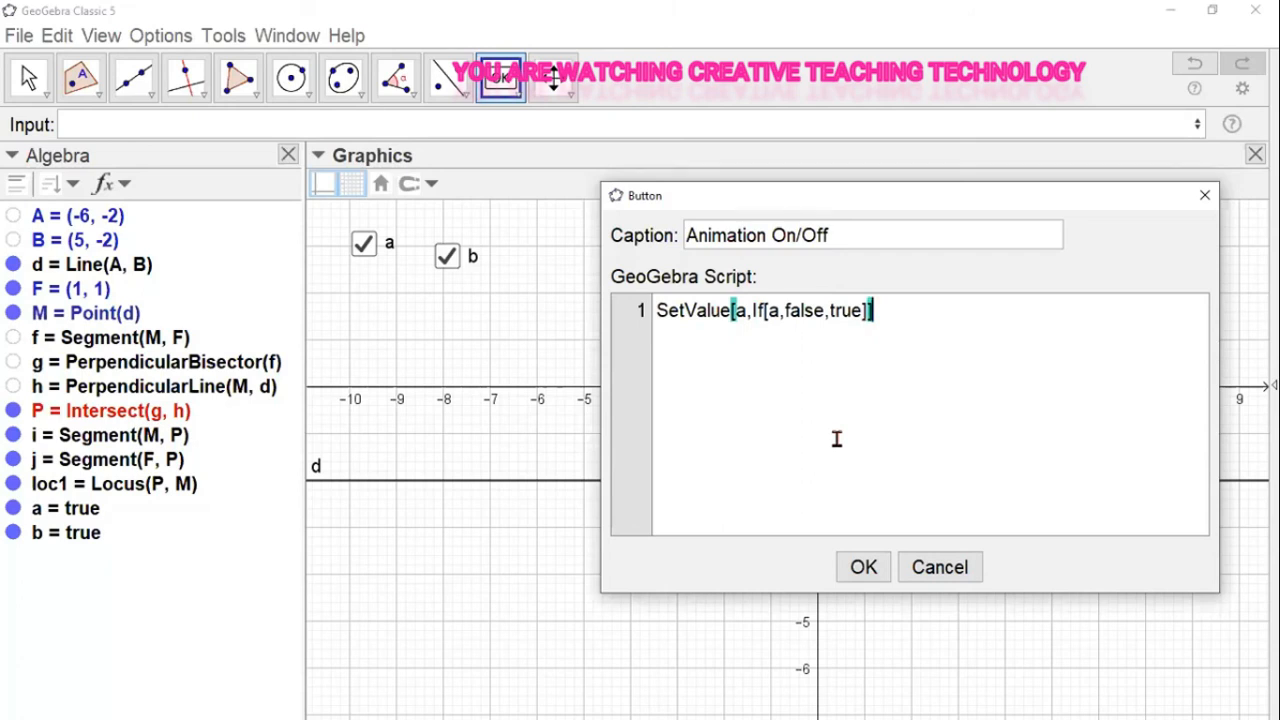
pyautogui.click(744, 314)
pyautogui.click(809, 322)
pyautogui.click(825, 338)
pyautogui.press('Left')
pyautogui.press('Right')
# Step: Add StartAnimation[M,a] as the second script line and create the animation button
pyautogui.press('Return')
pyautogui.write('Star')
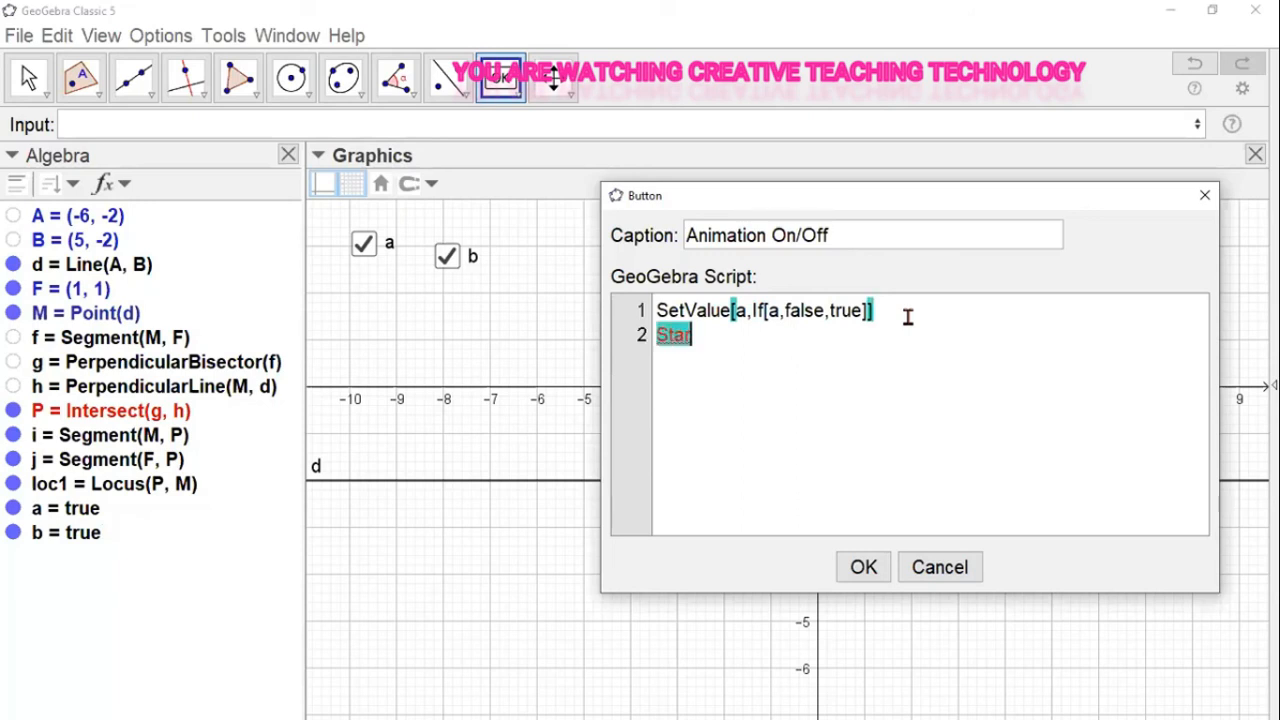
pyautogui.write('tAnimat')
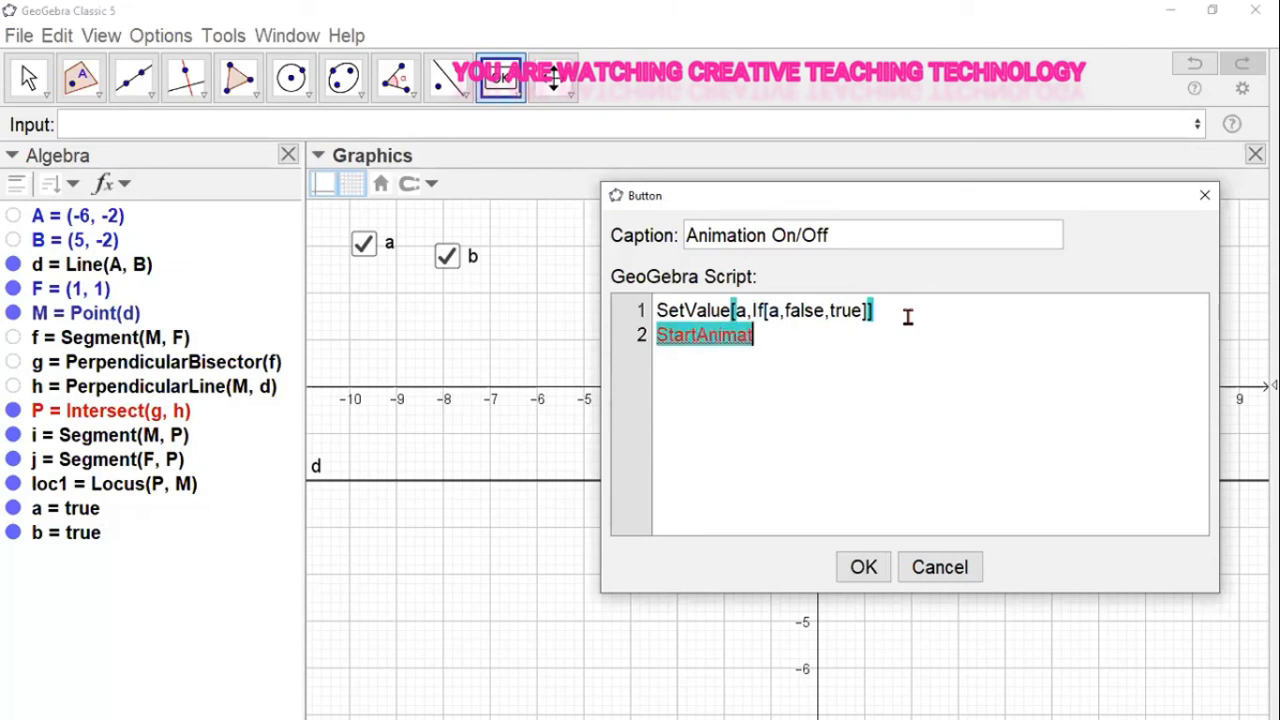
pyautogui.write('ion[')
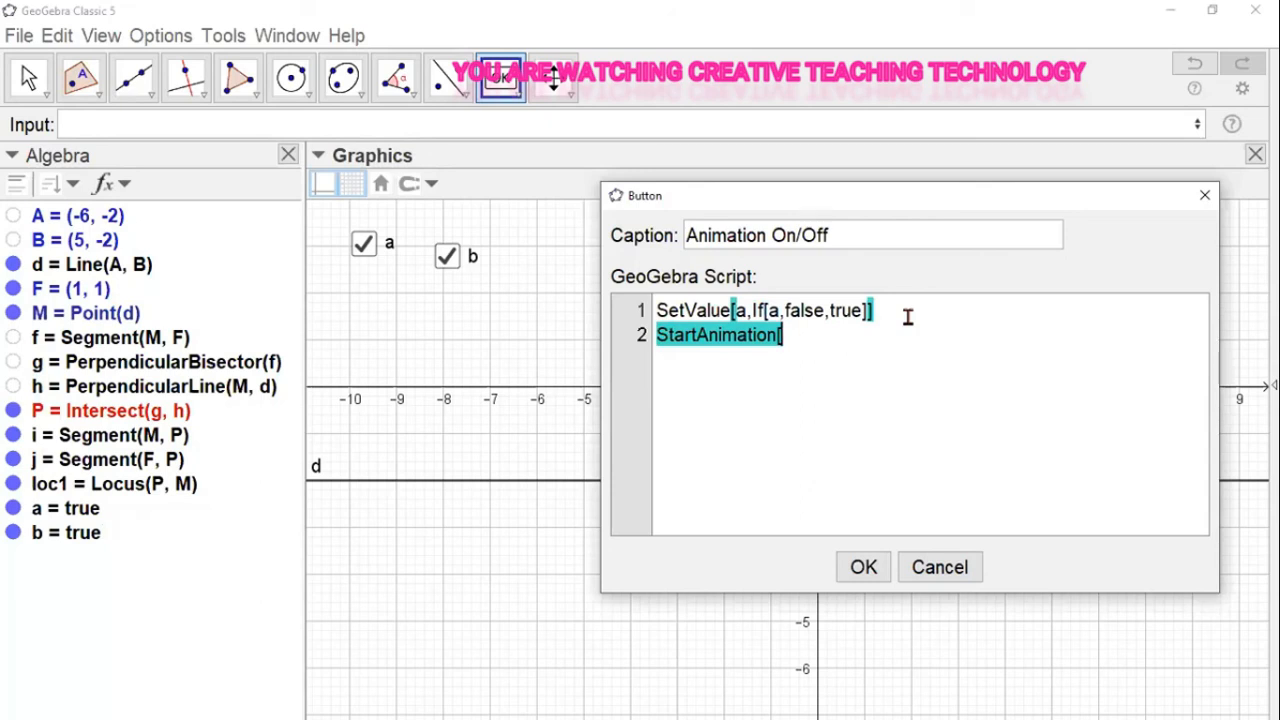
pyautogui.write('M,')
pyautogui.click(846, 347)
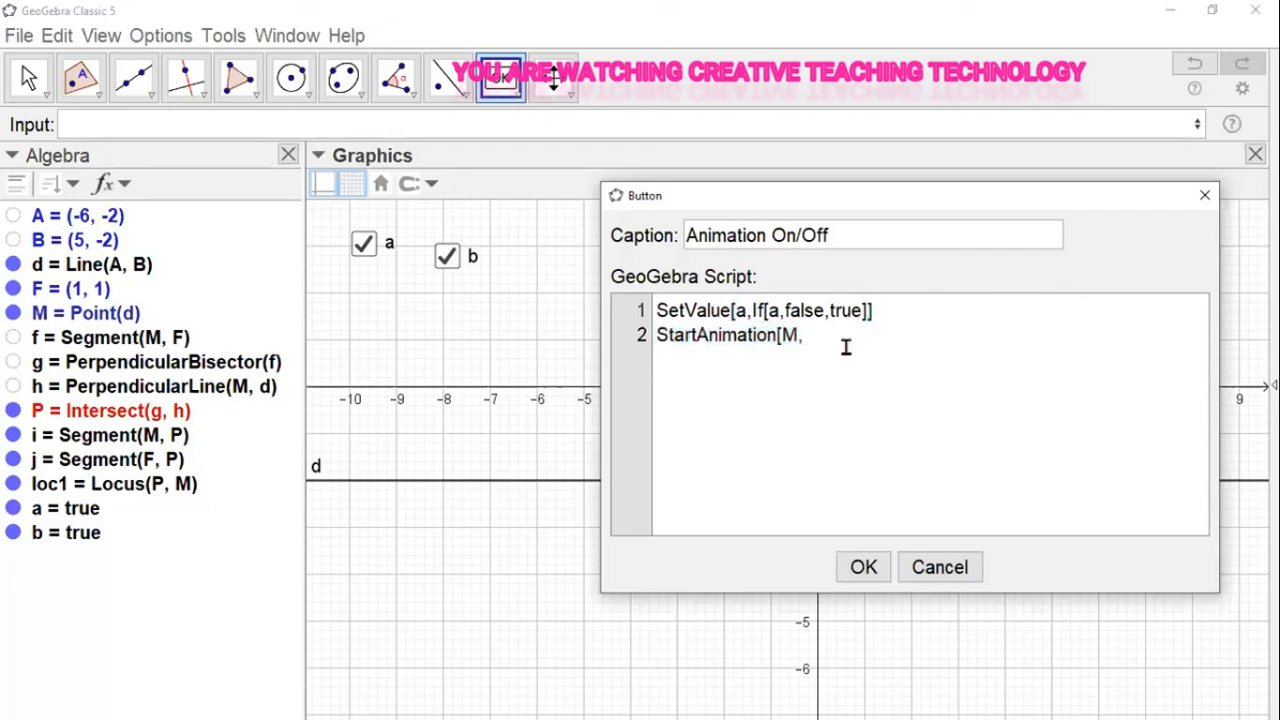
pyautogui.write('a]')
pyautogui.click(864, 567)
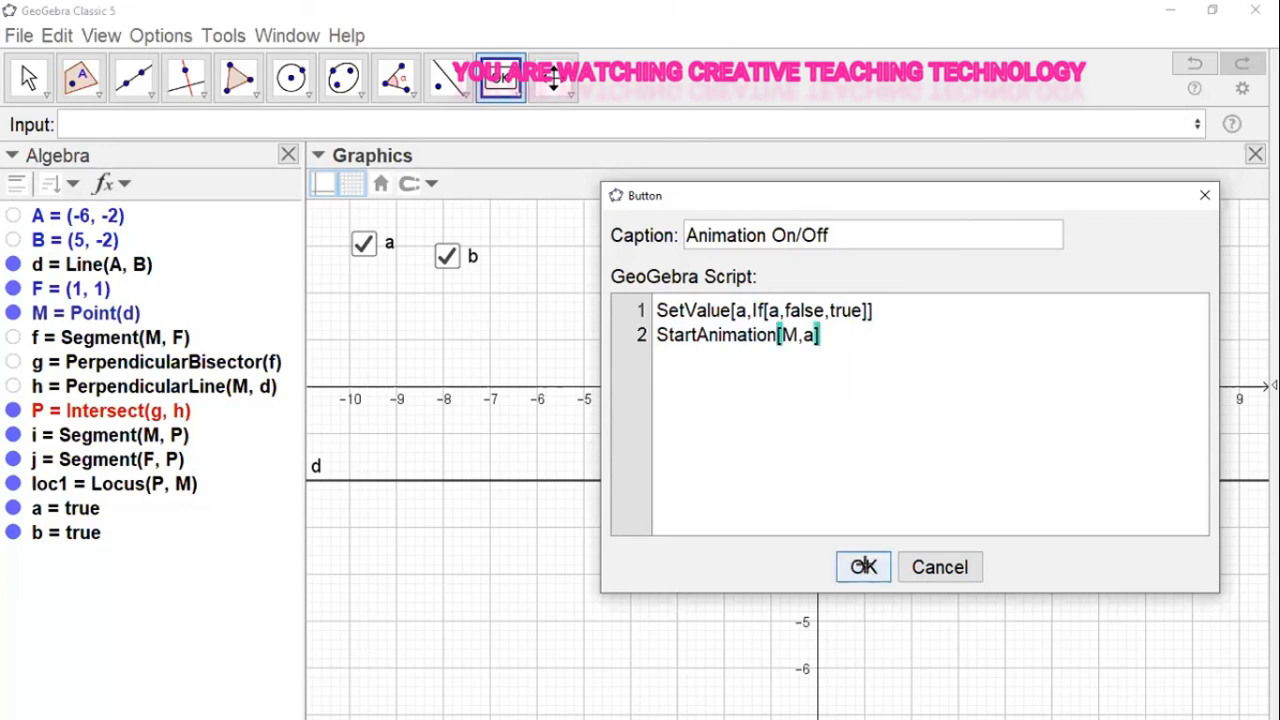
# Step: Test the Animation On/Off button by switching the motion of point M on and off again
pyautogui.click(28, 80)
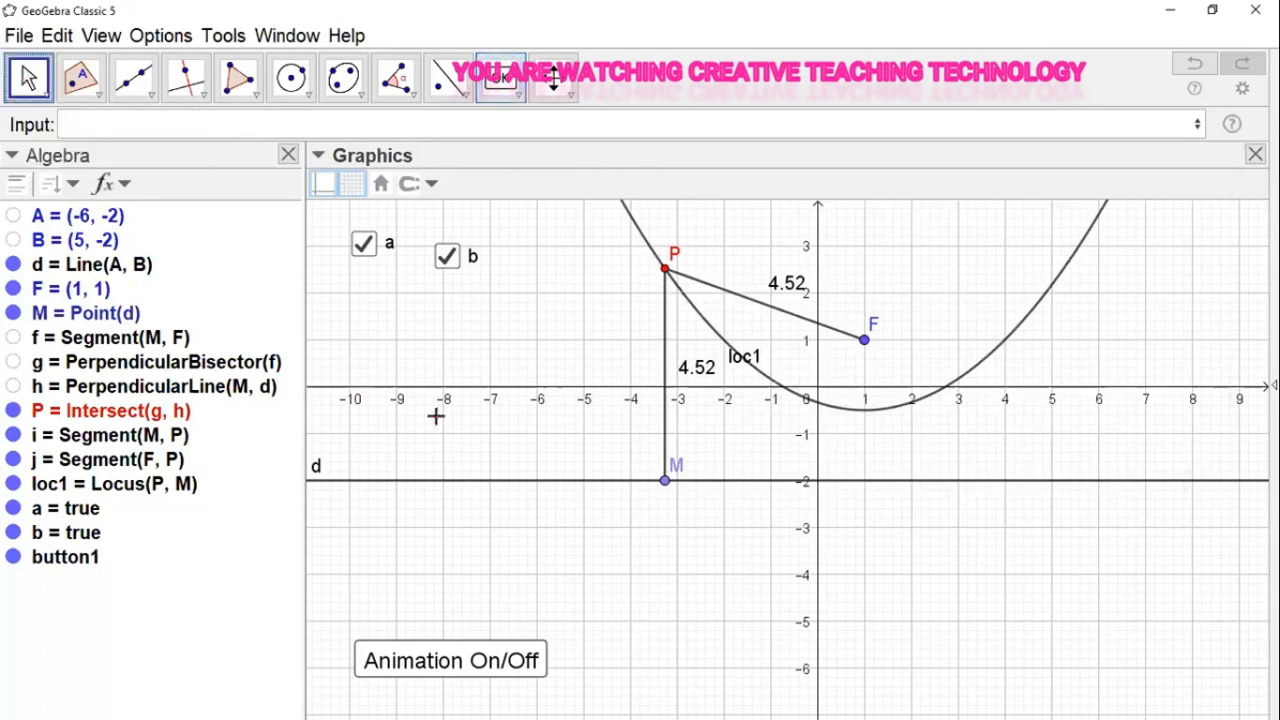
pyautogui.click(440, 656)
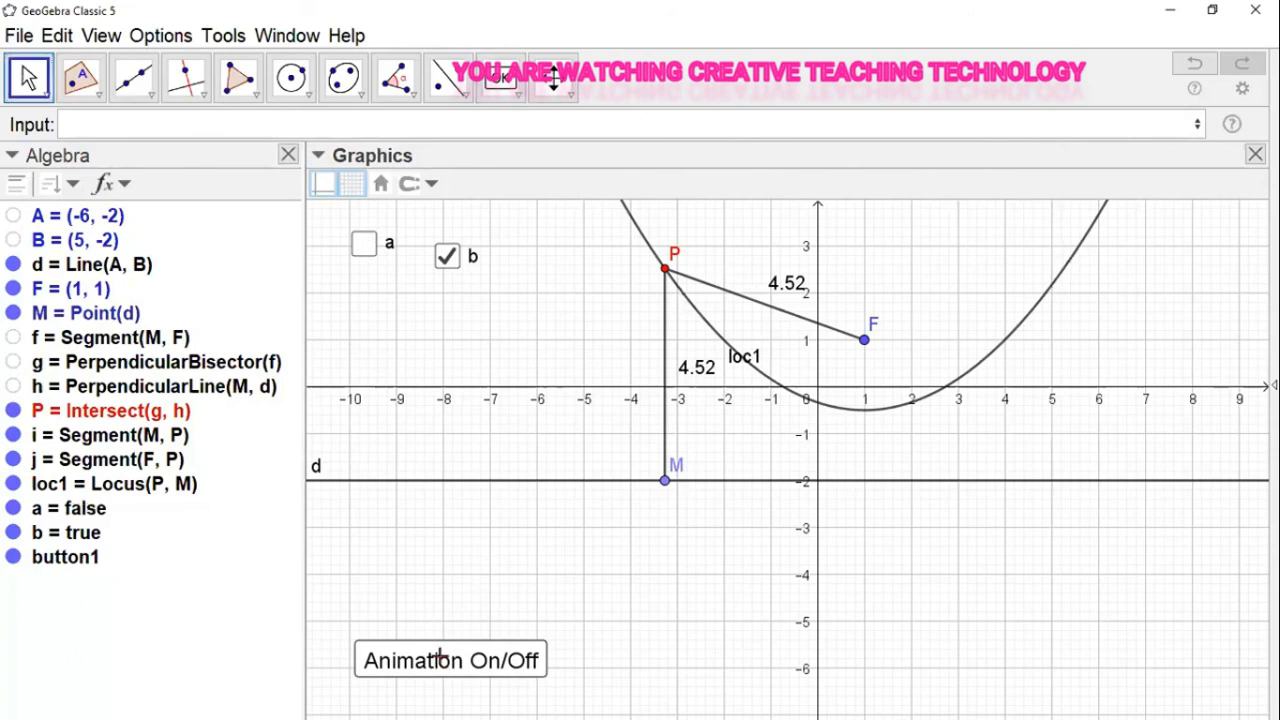
pyautogui.click(438, 666)
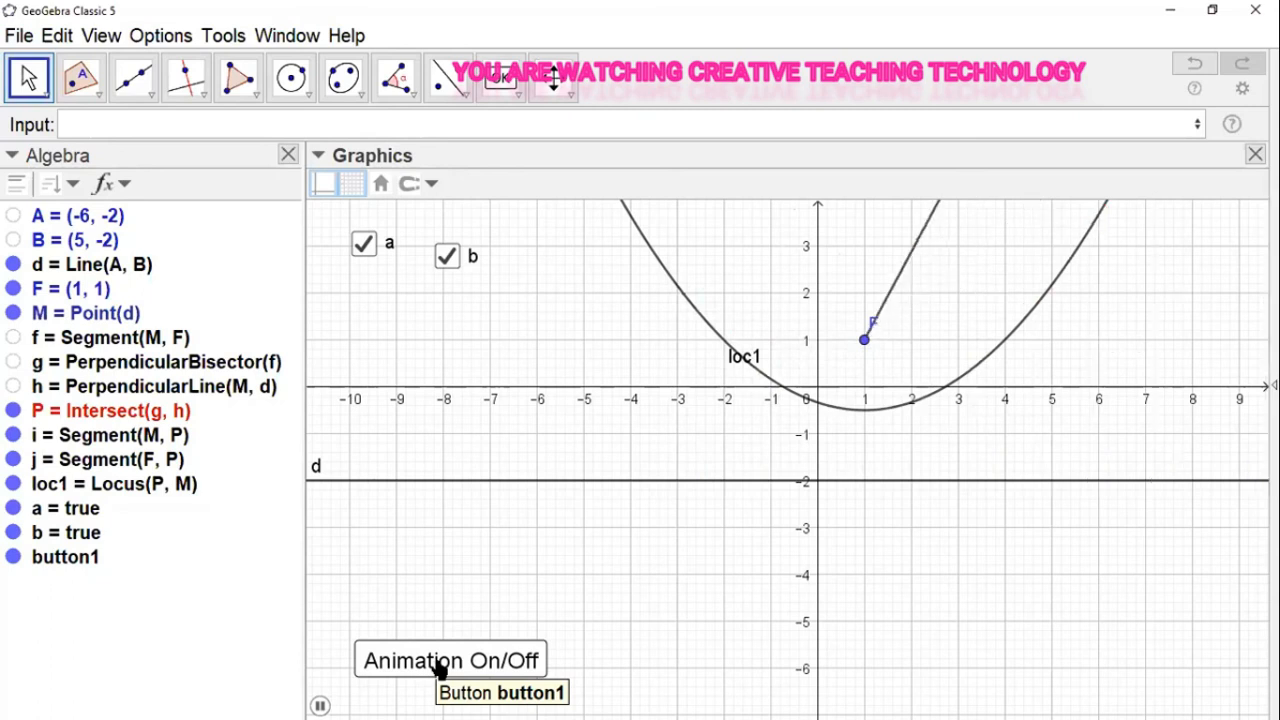
pyautogui.click(440, 666)
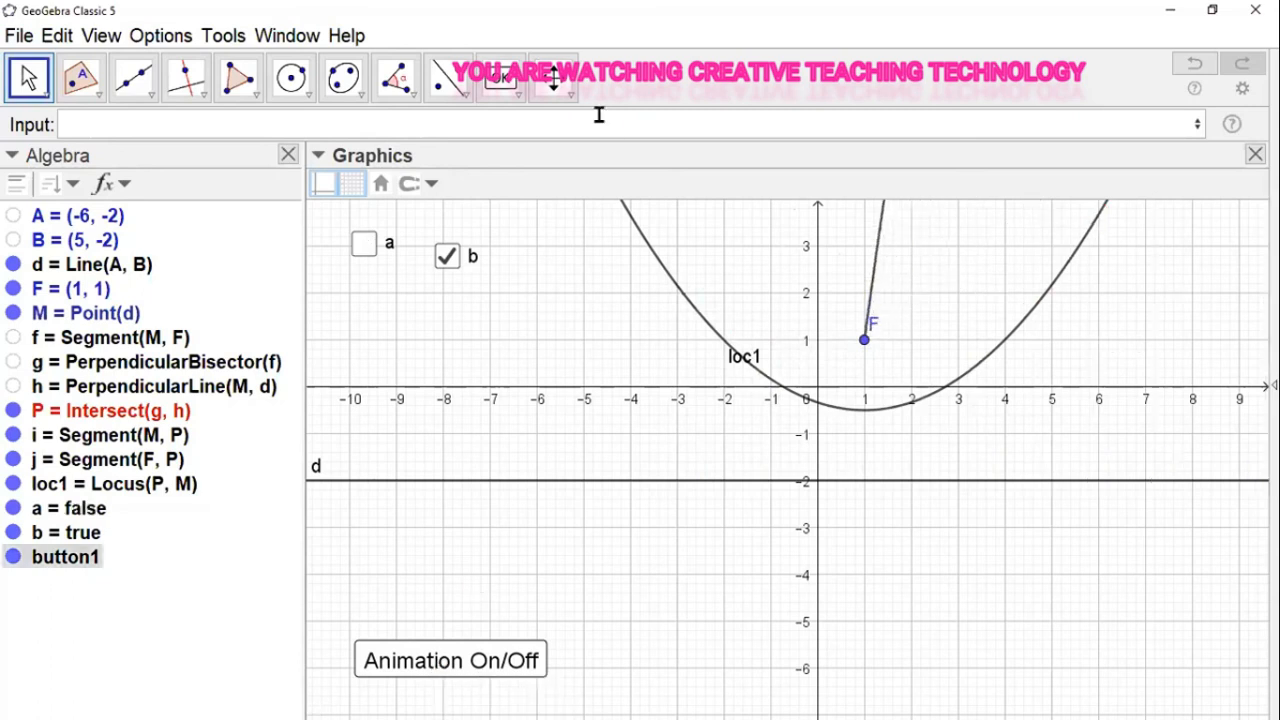
# Step: Insert another button near x = -9.6, y = -4, above the animation button, and caption it "Trace On/Off"
pyautogui.click(532, 100)
pyautogui.click(535, 104)
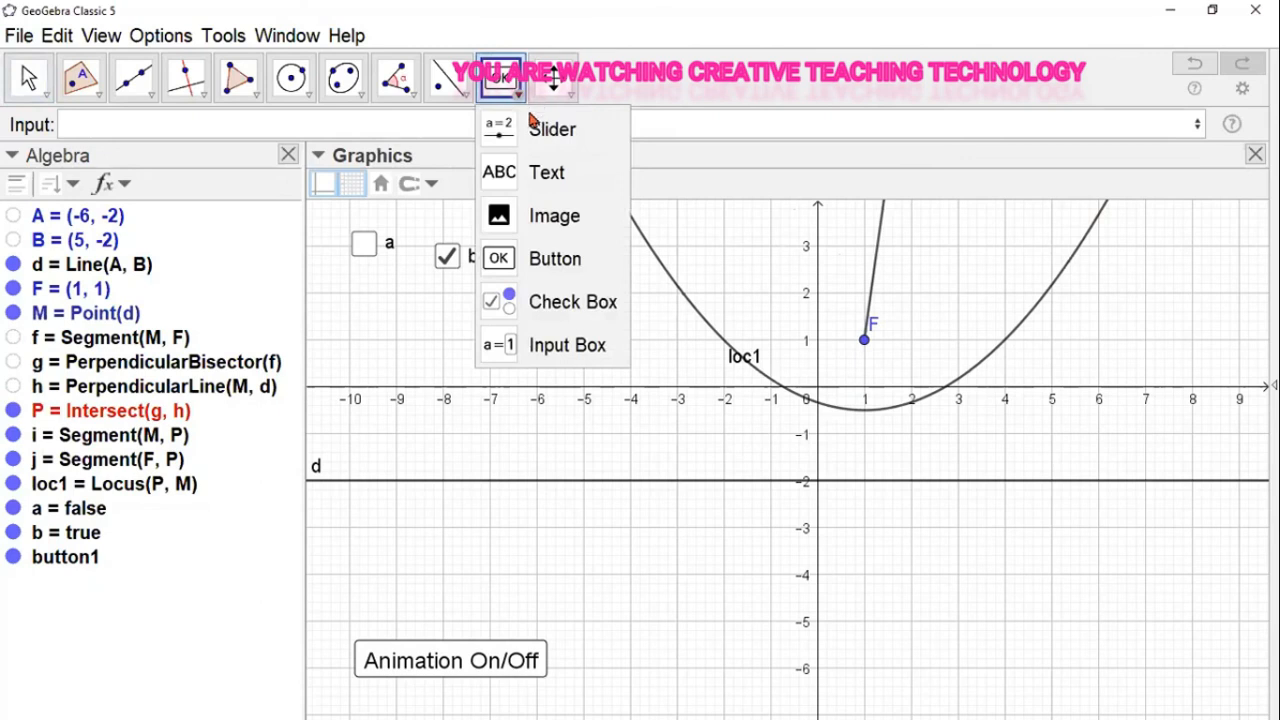
pyautogui.click(519, 252)
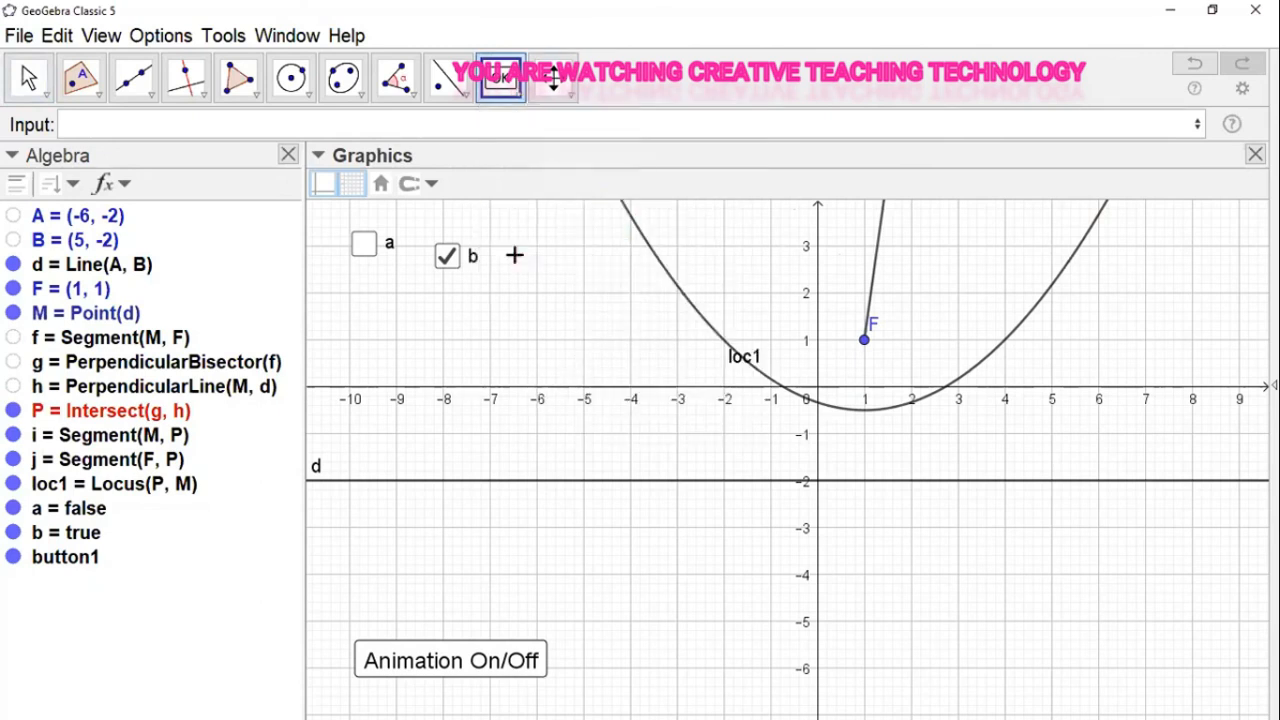
pyautogui.click(366, 573)
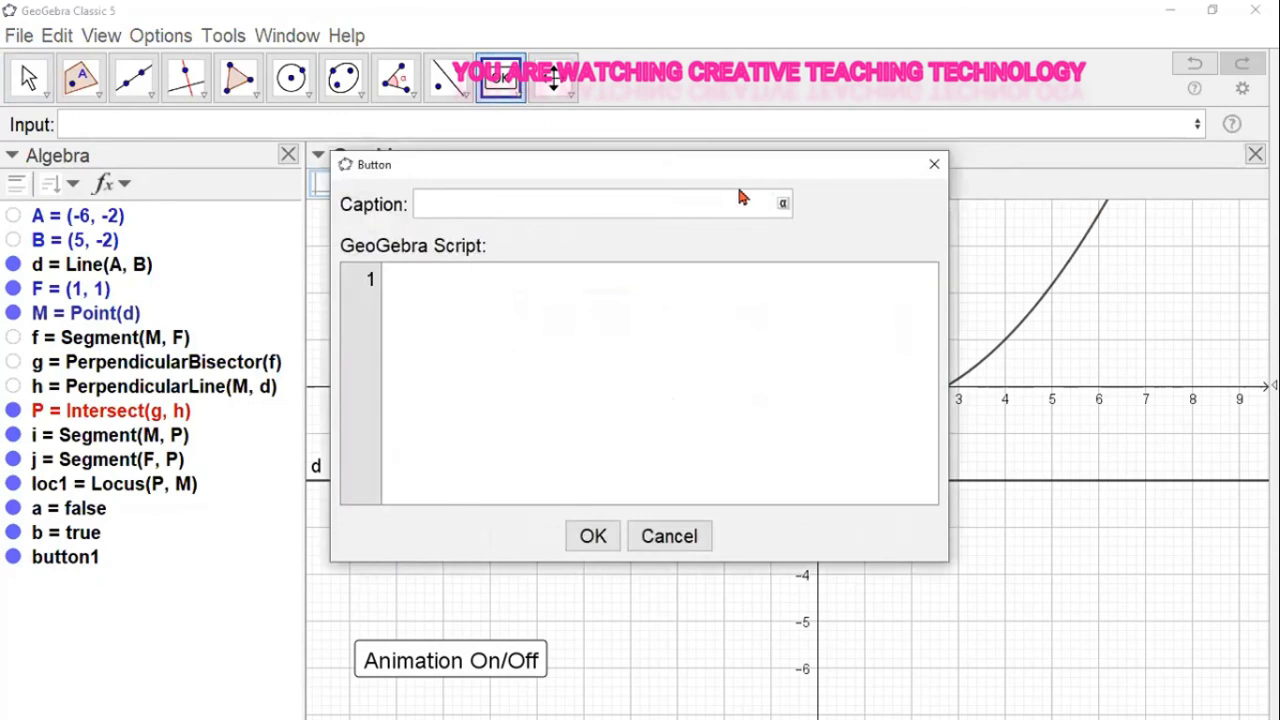
pyautogui.moveTo(737, 174); pyautogui.dragTo(1002, 414)
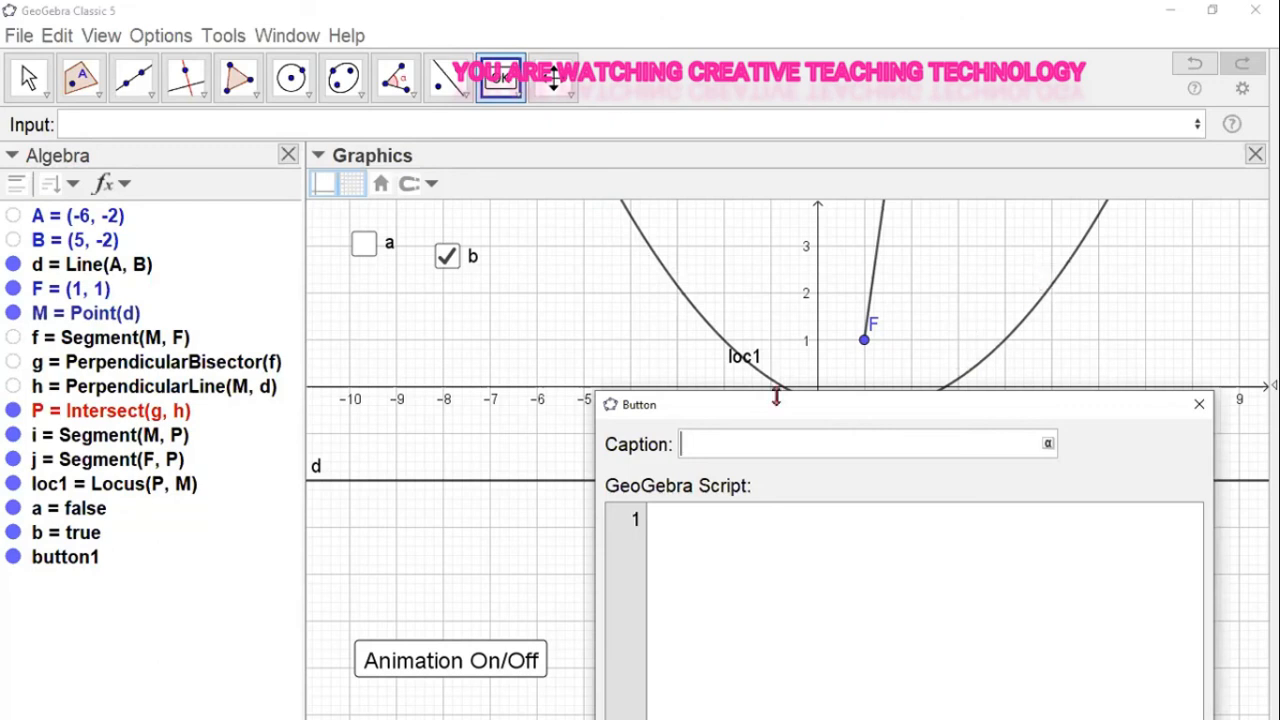
pyautogui.moveTo(895, 408); pyautogui.dragTo(343, 212)
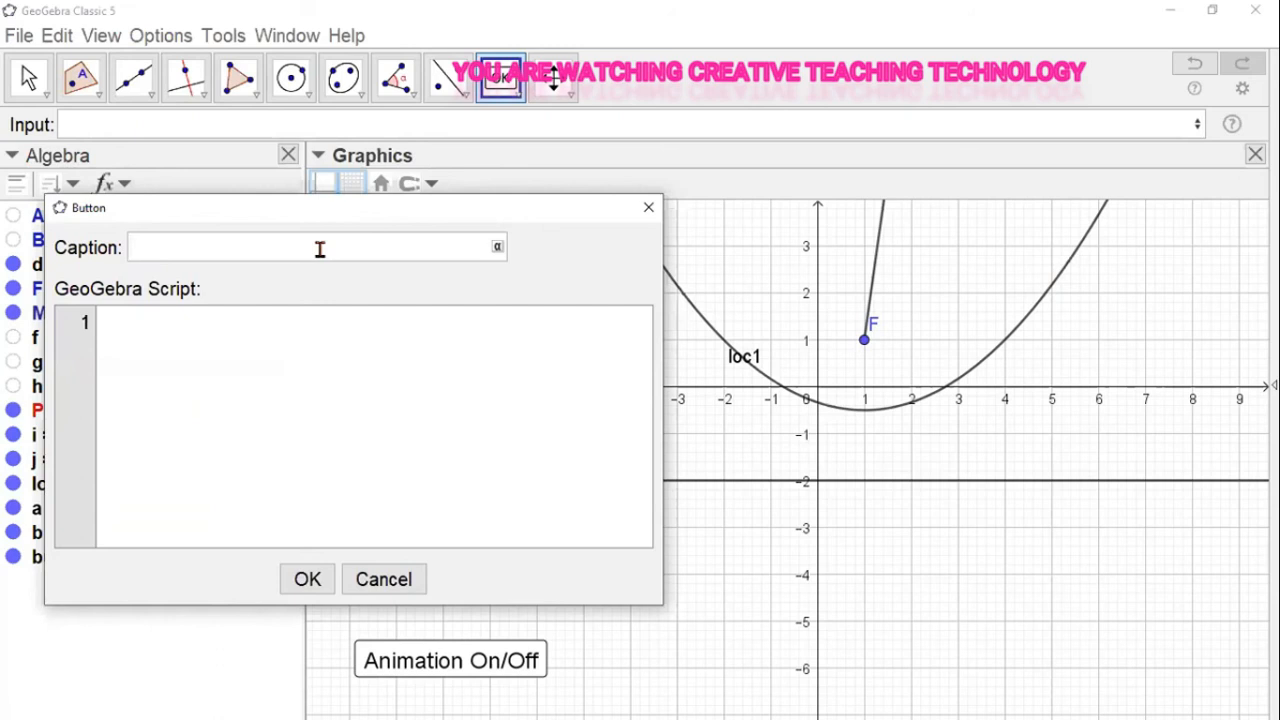
pyautogui.write('Trace On/')
pyautogui.write('Off')
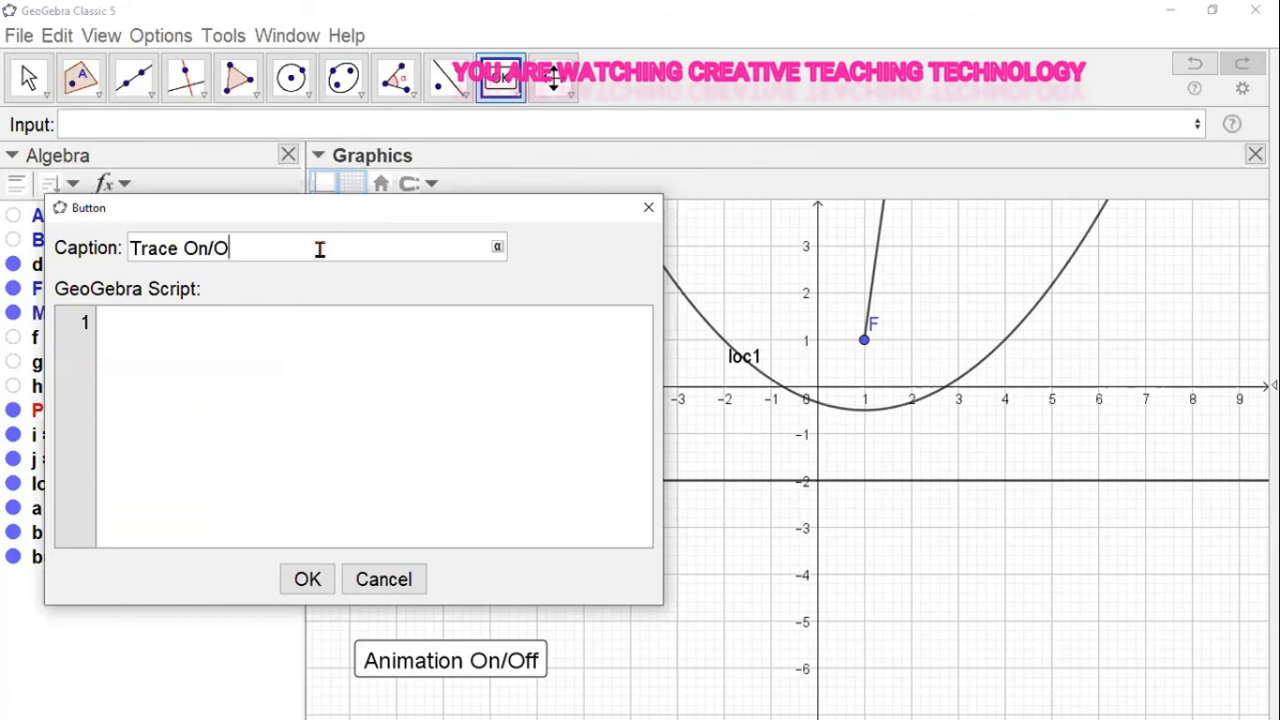
# Step: Write SetValue[b,If[b,false,true]] as the first line of the trace button's GeoGebra script
pyautogui.click(284, 324)
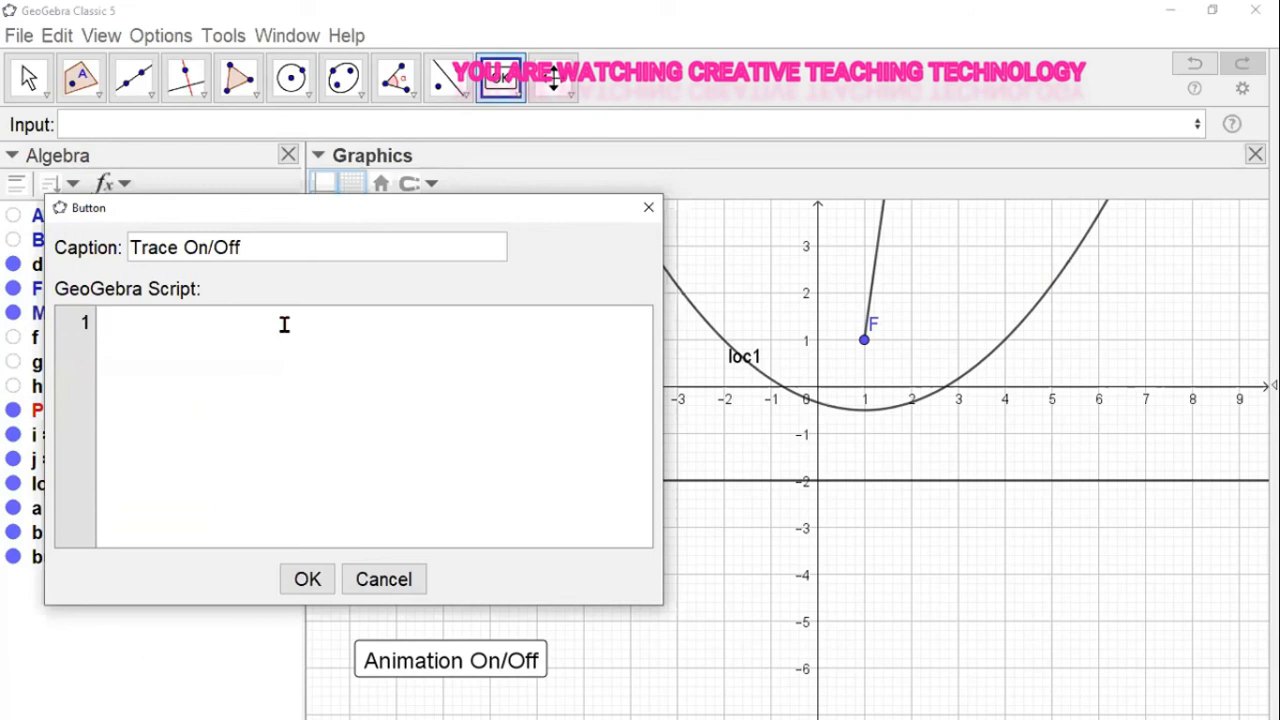
pyautogui.write('SetValue')
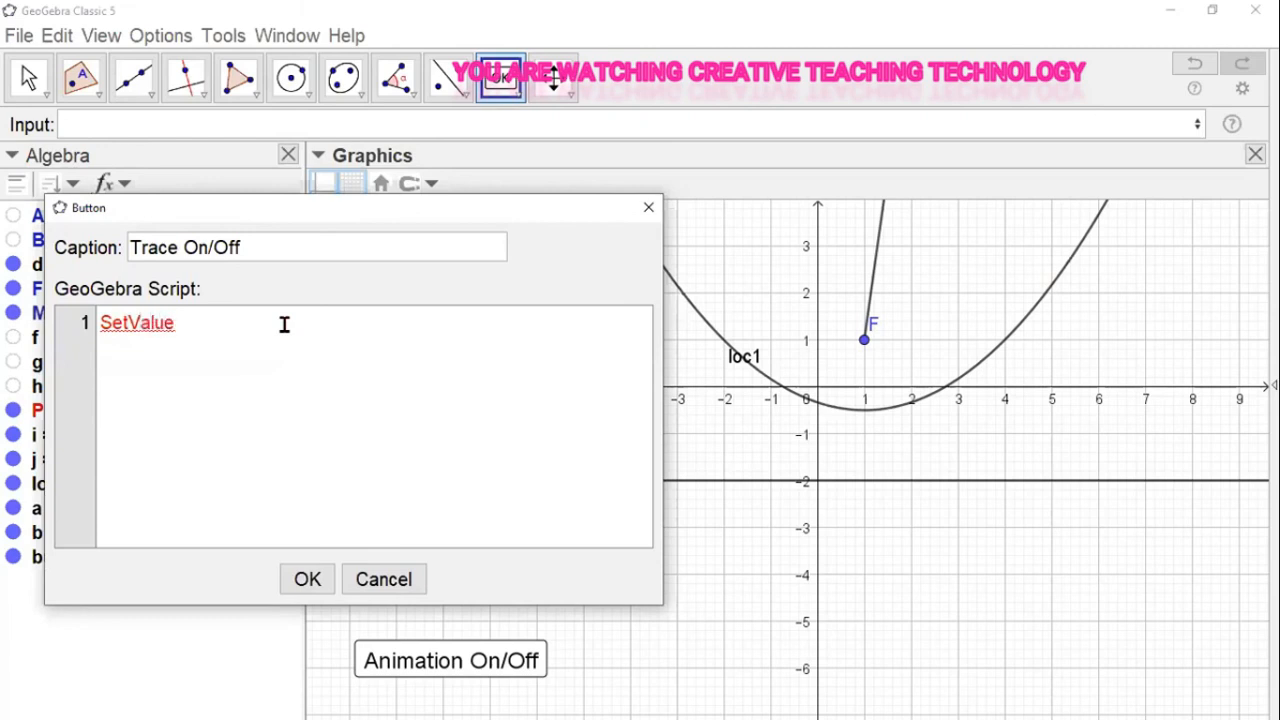
pyautogui.write('[')
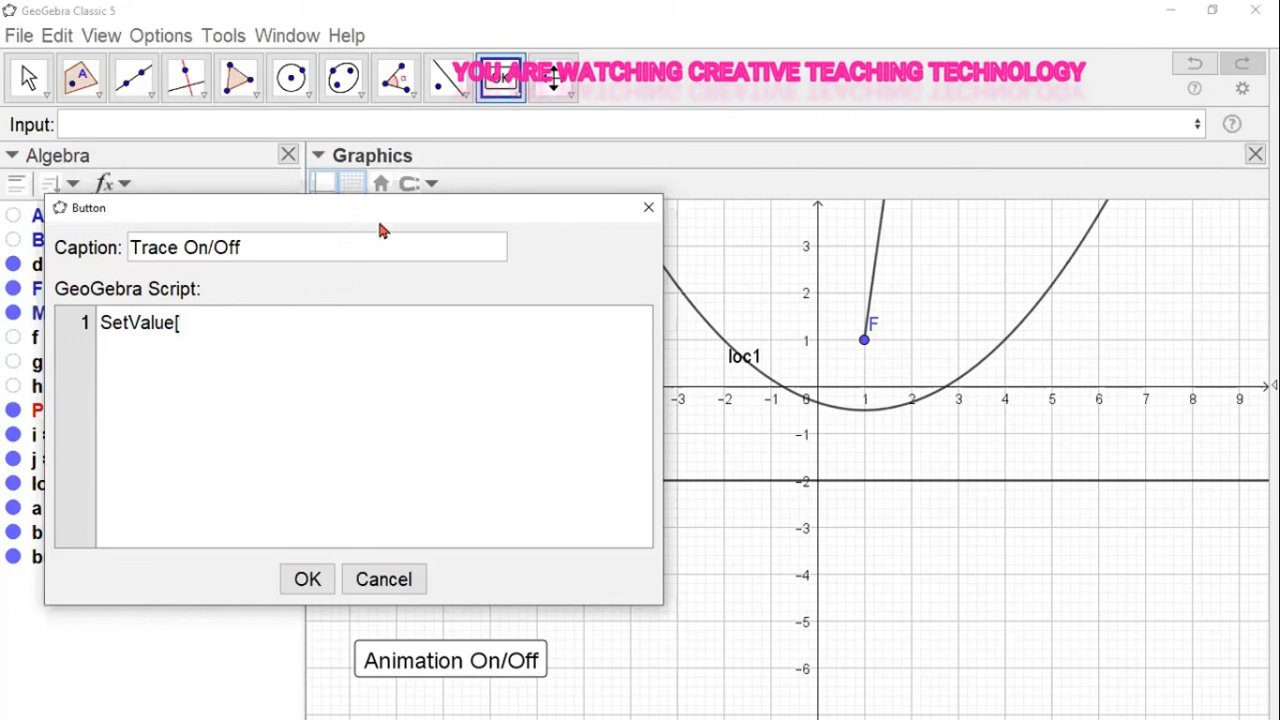
pyautogui.moveTo(295, 211); pyautogui.dragTo(619, 306)
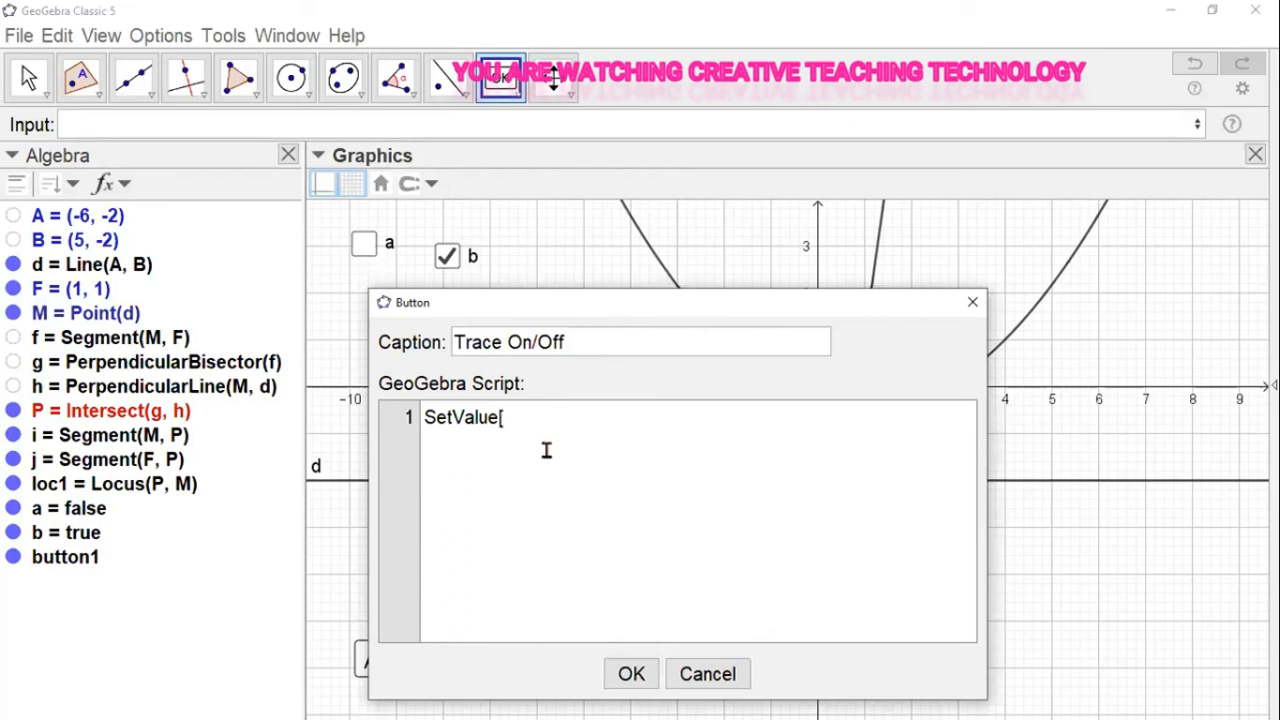
pyautogui.write('b,If[b,false,true]]')
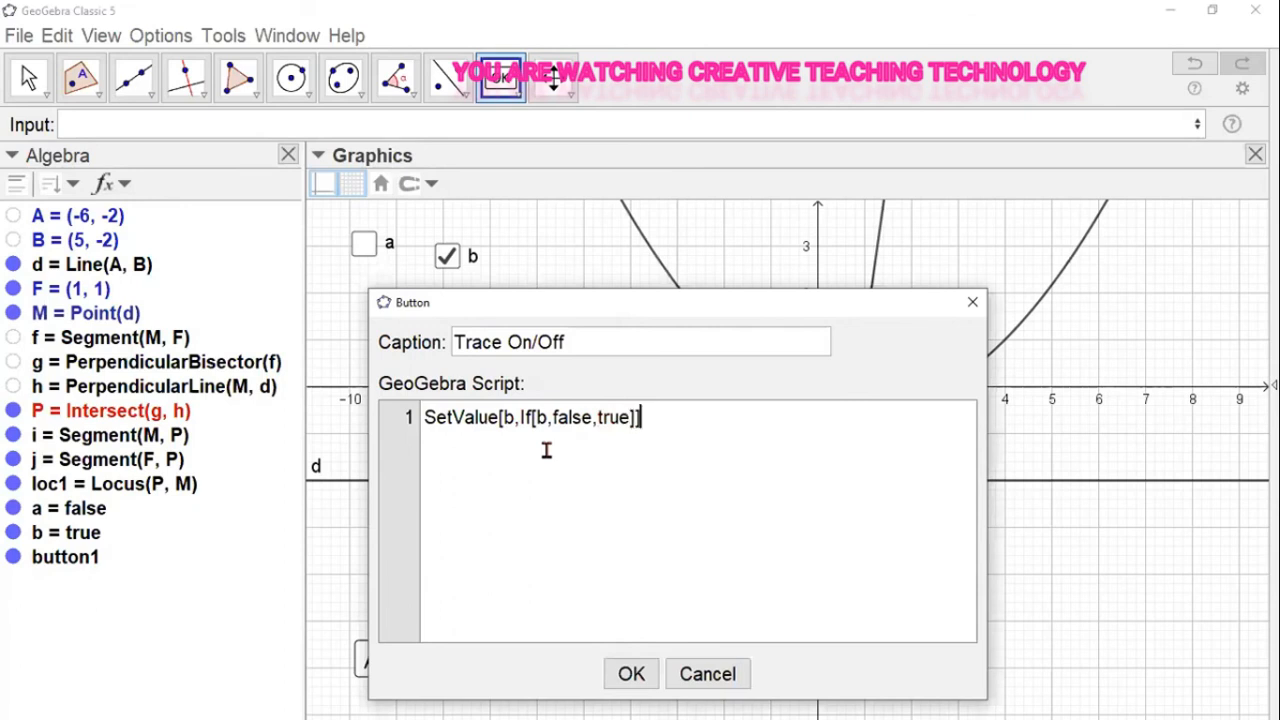
# Step: Add SetTrace[P,b] as the second line of the trace button's script
pyautogui.press('Return')
pyautogui.write('SetTrace')
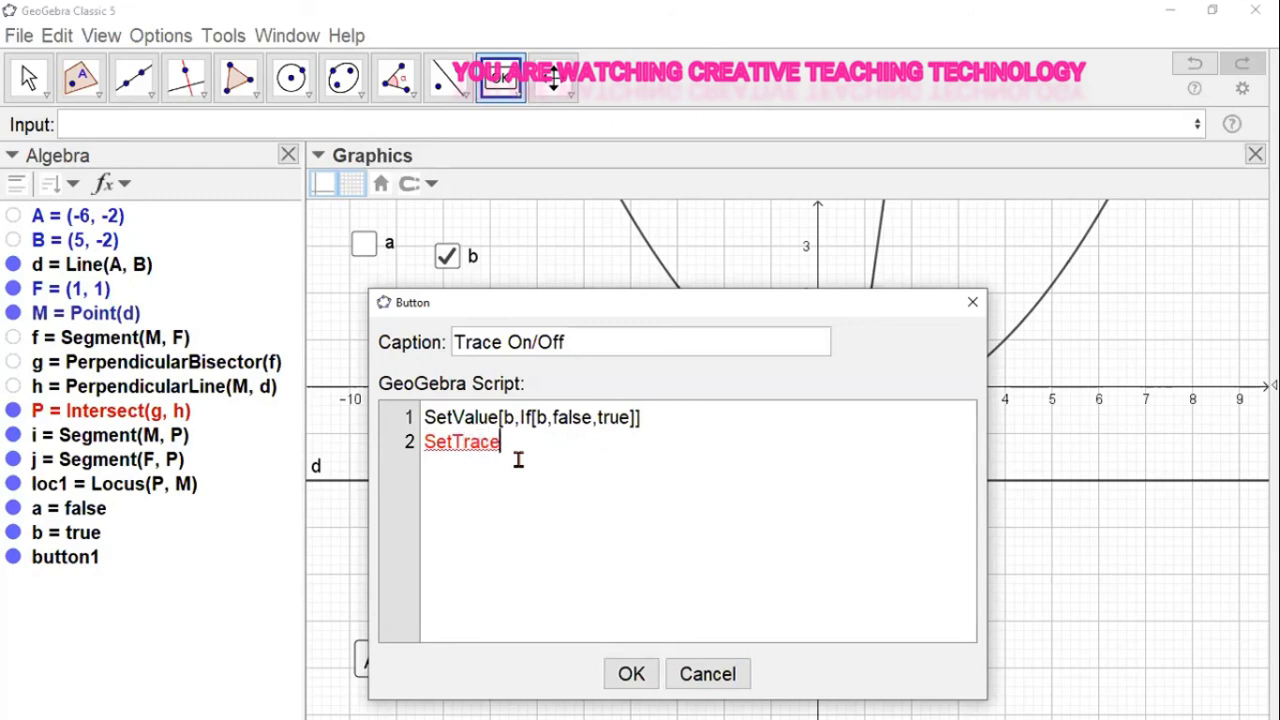
pyautogui.write('[')
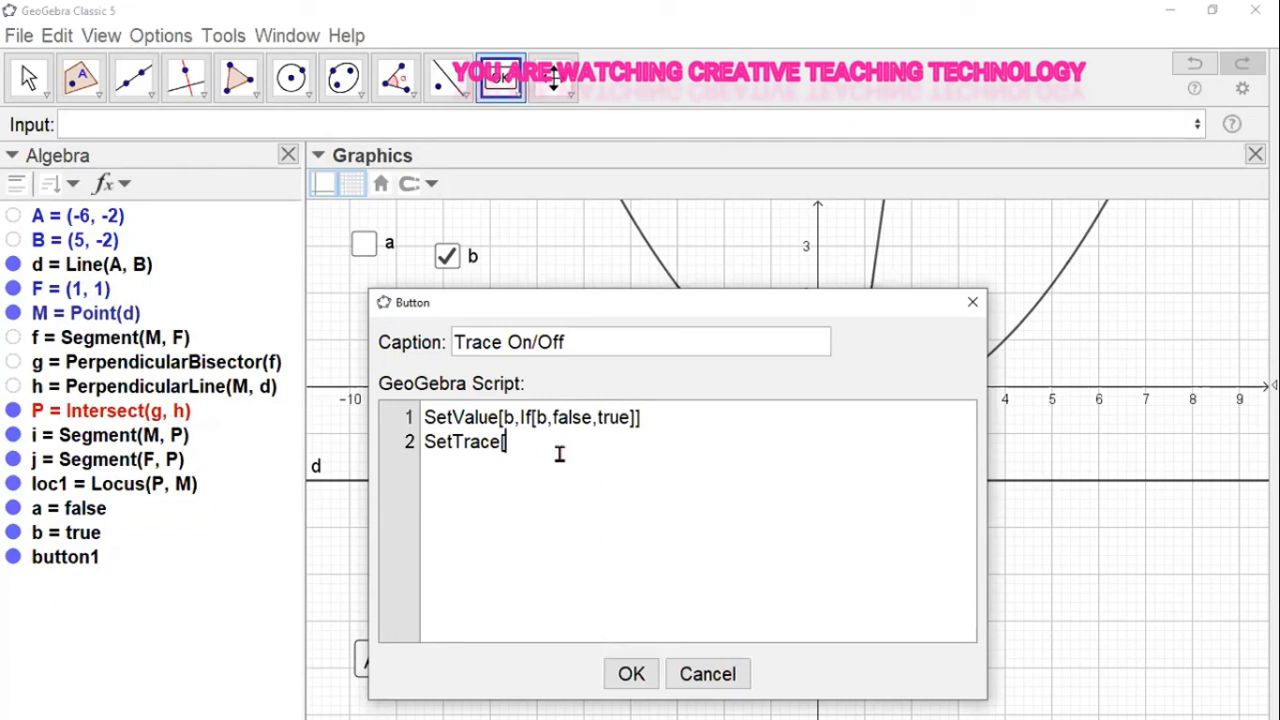
pyautogui.write('P,b')
pyautogui.click(502, 437)
# Step: Add SetBackgroundColor[button2,If[b,"green","red"]] as the third line of the trace button's script and create the button
pyautogui.press('Return')
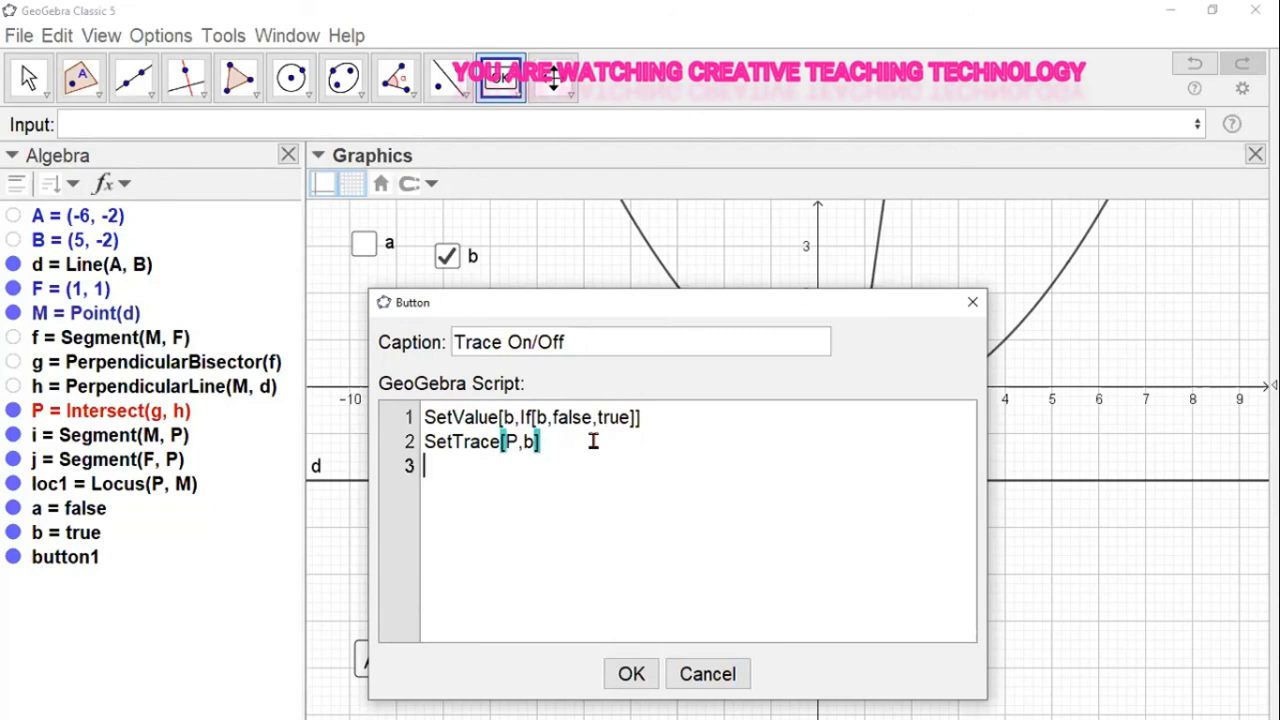
pyautogui.write('SetBack')
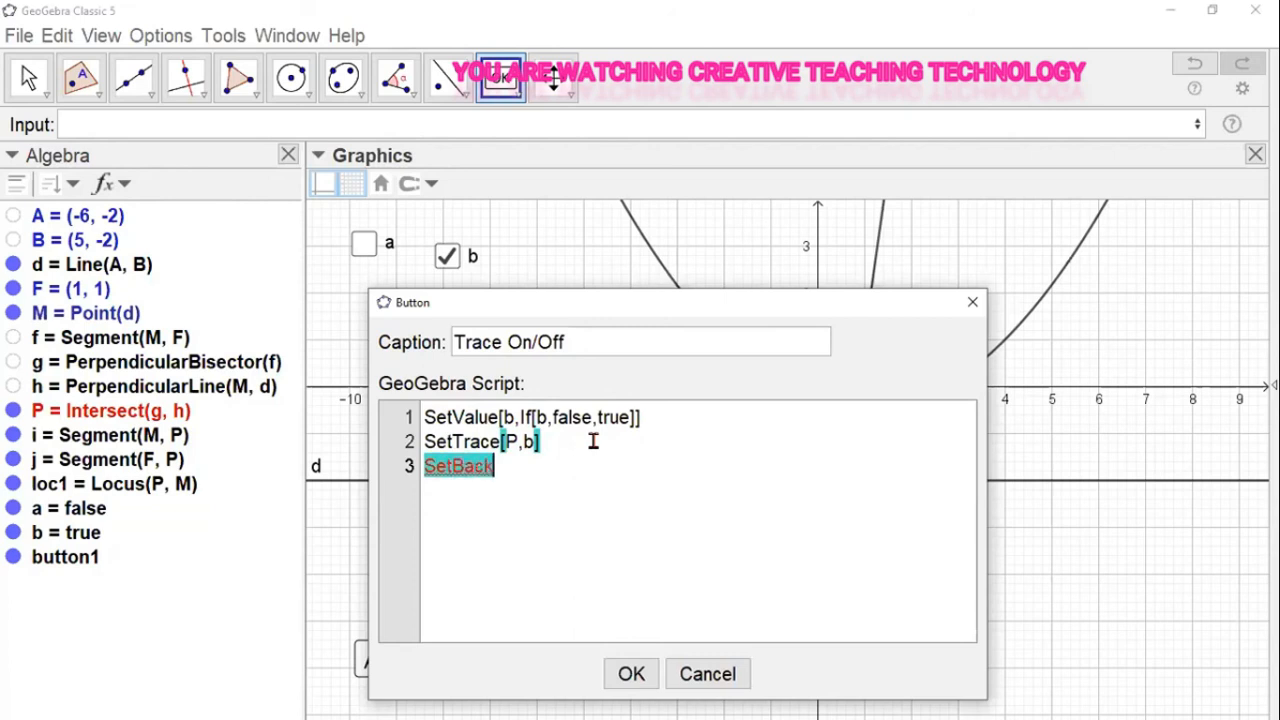
pyautogui.write('ground')
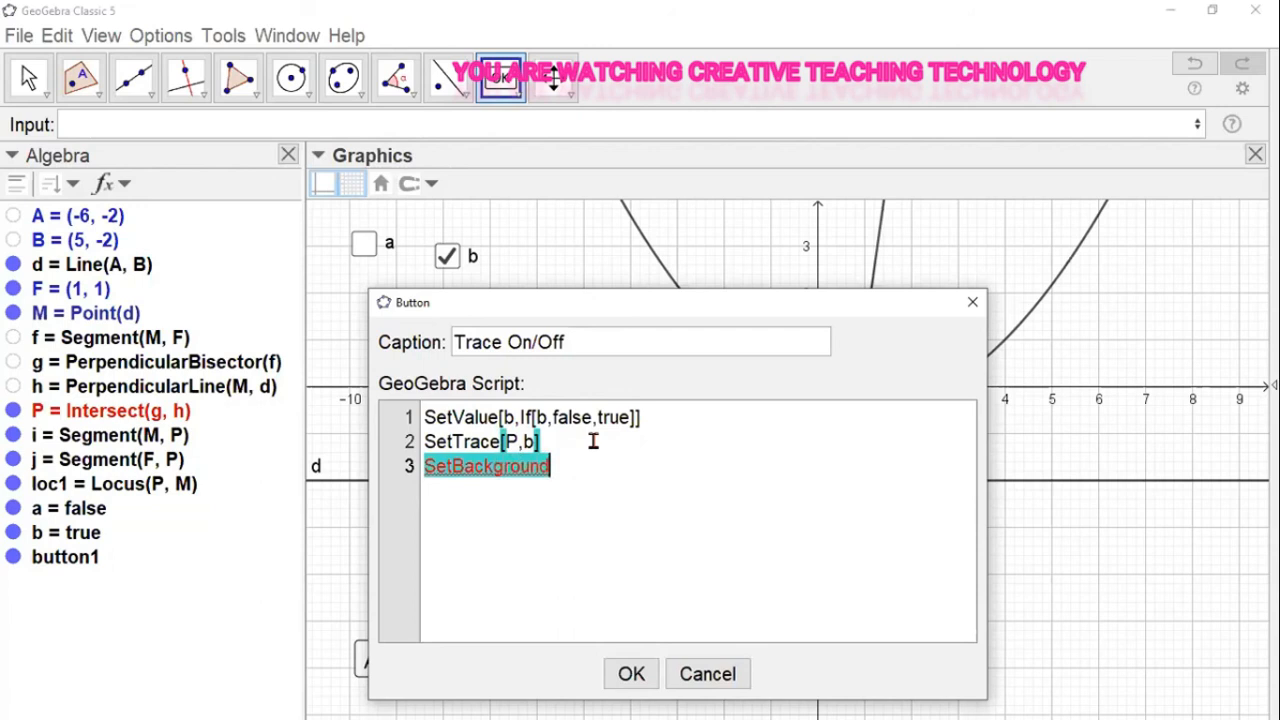
pyautogui.write('Color[')
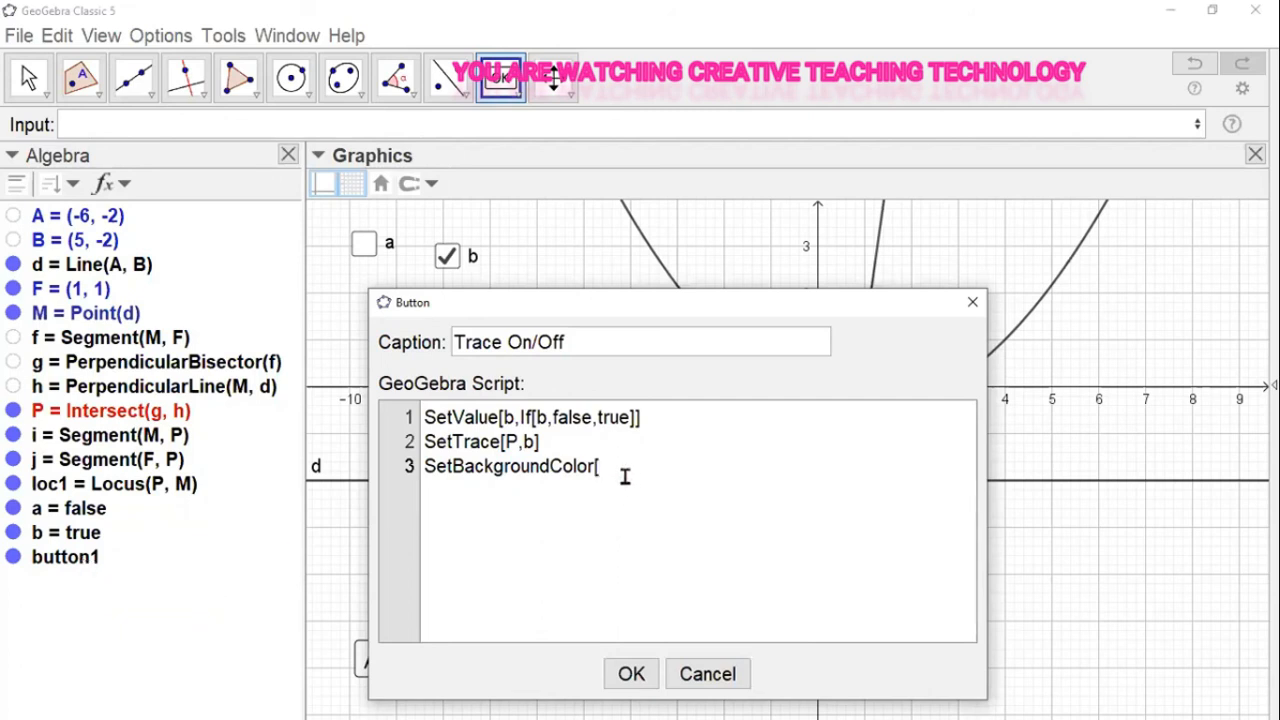
pyautogui.write('button2,If[')
pyautogui.write('b,"green"')
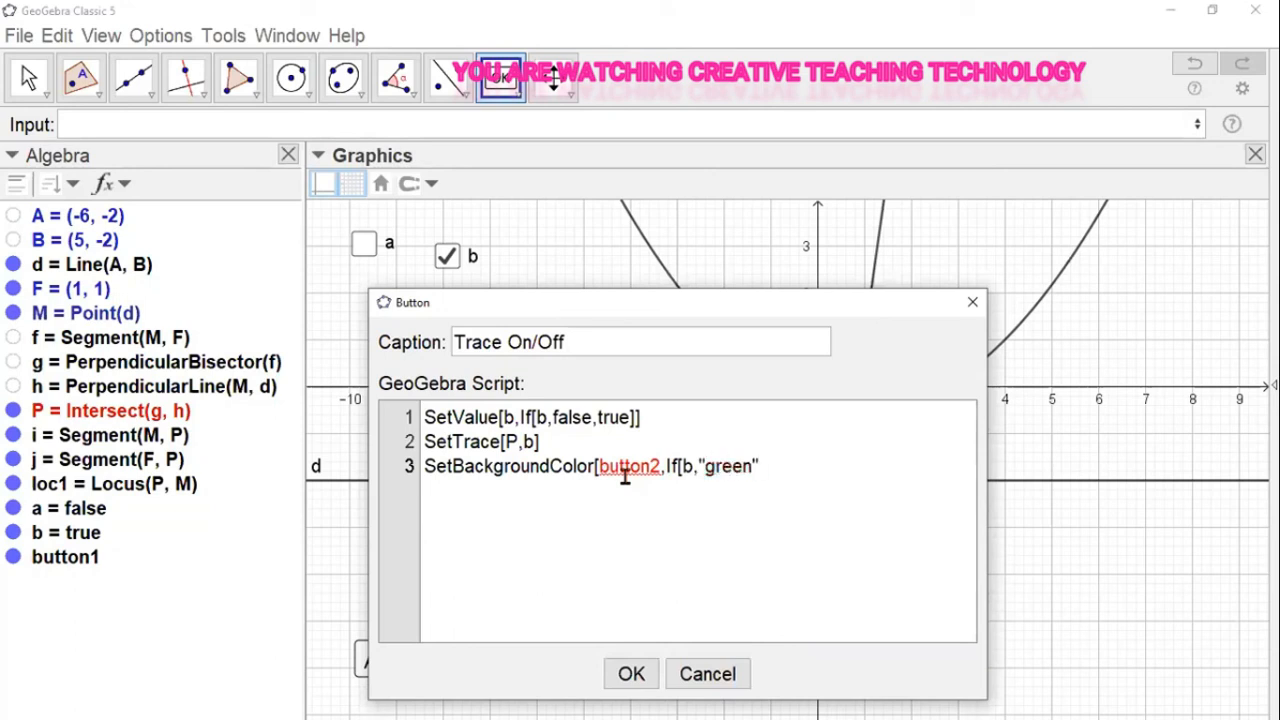
pyautogui.write(',"red"]]')
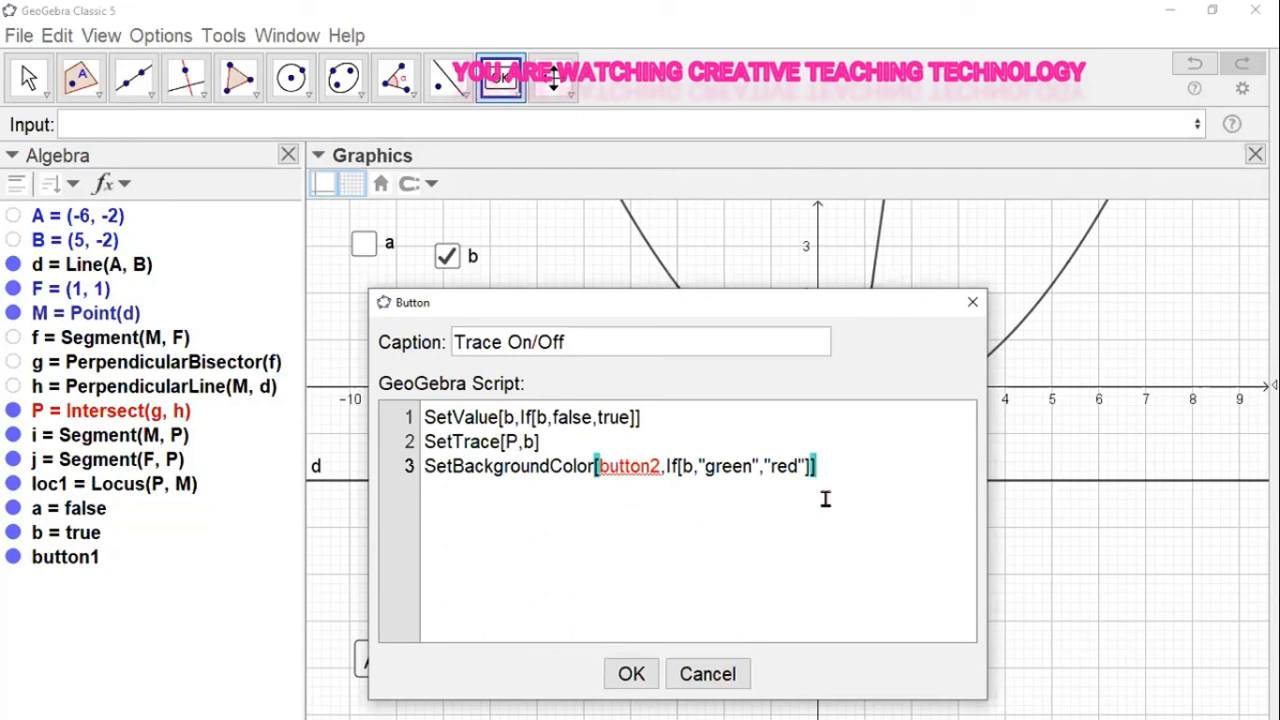
pyautogui.click(631, 673)
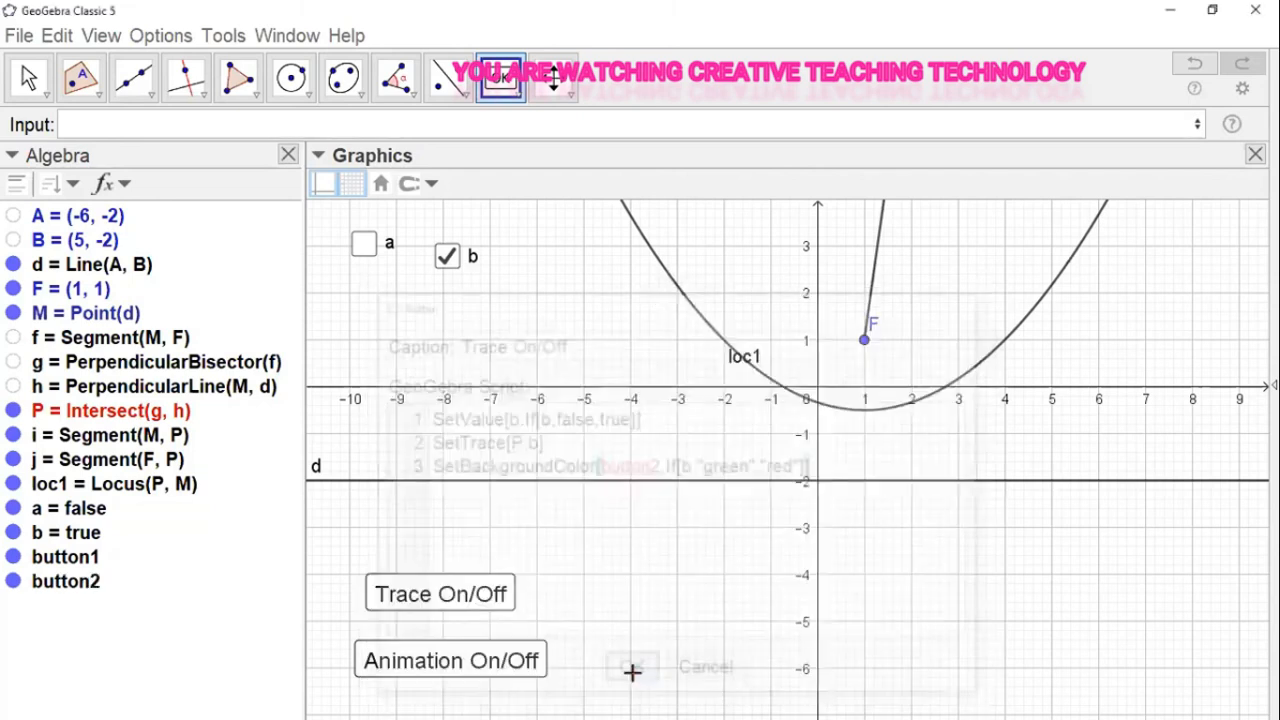
# Step: Check the Animation On/Off button by starting and stopping point M's motion, leaving M moving
pyautogui.click(27, 85)
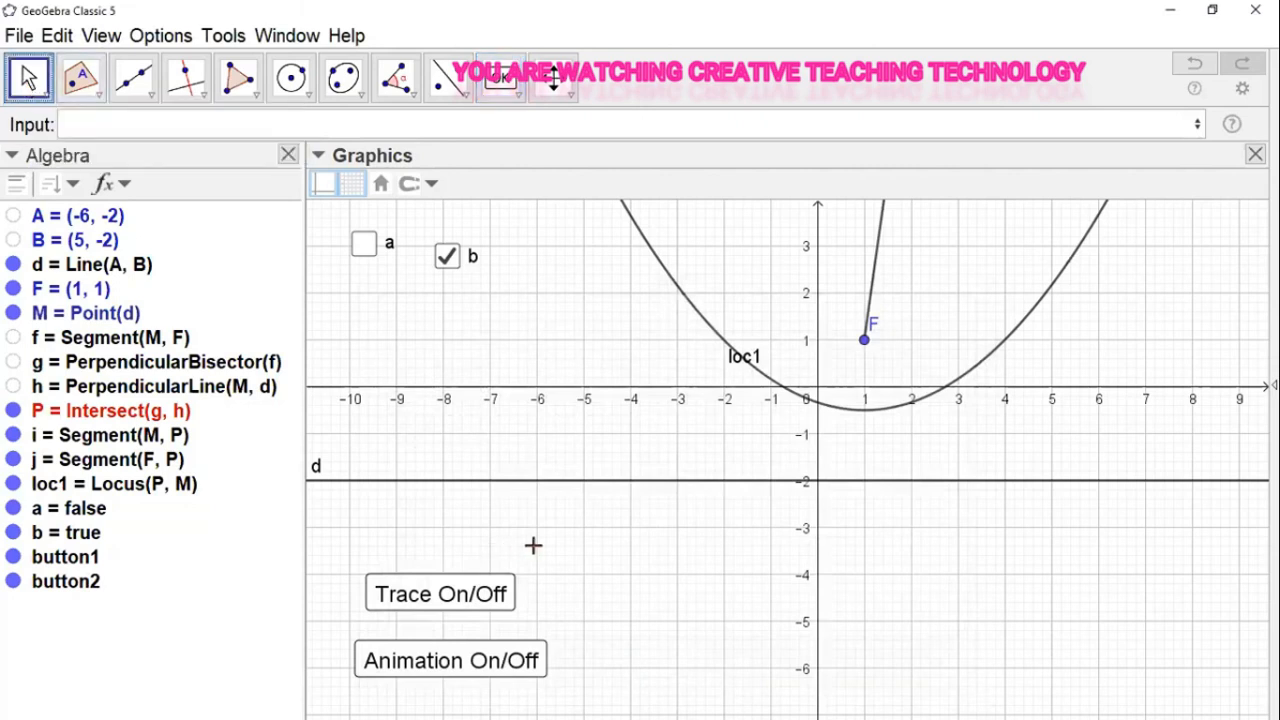
pyautogui.click(466, 660)
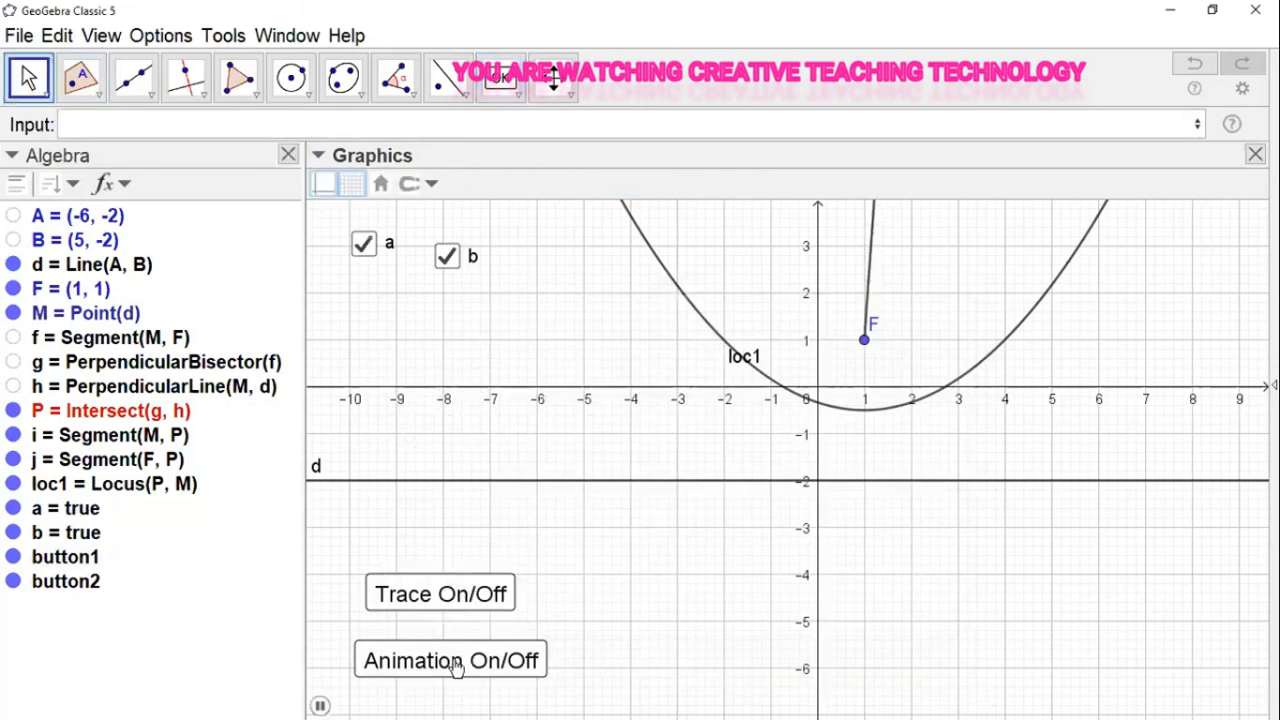
pyautogui.click(466, 660)
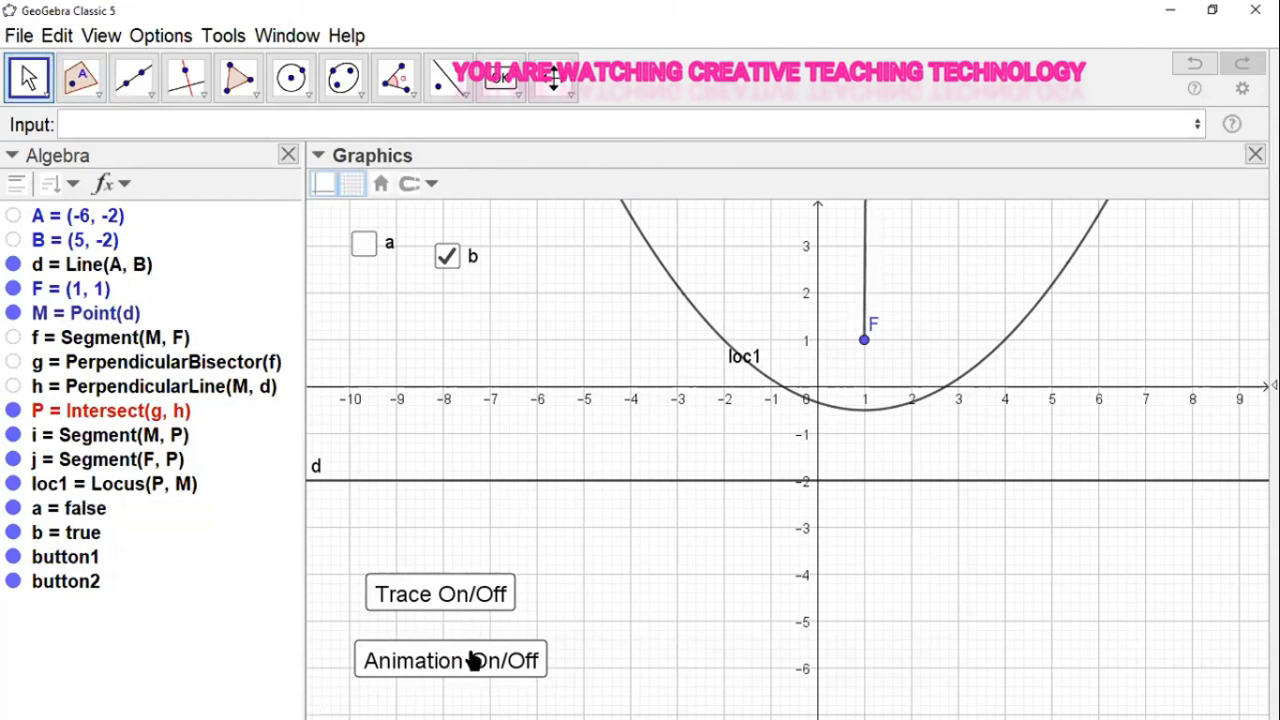
pyautogui.click(466, 659)
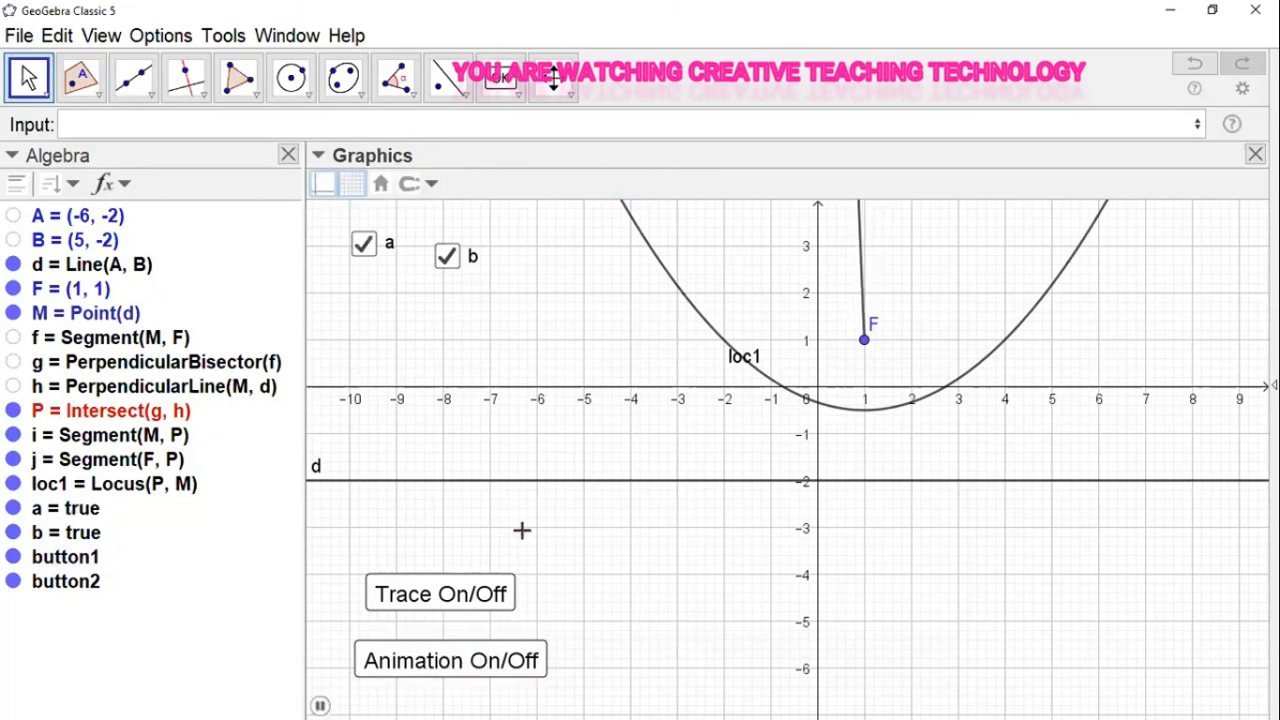
# Step: Test the Trace On/Off button, leaving P's trace switched on and M animated so that P draws its path
pyautogui.click(460, 592)
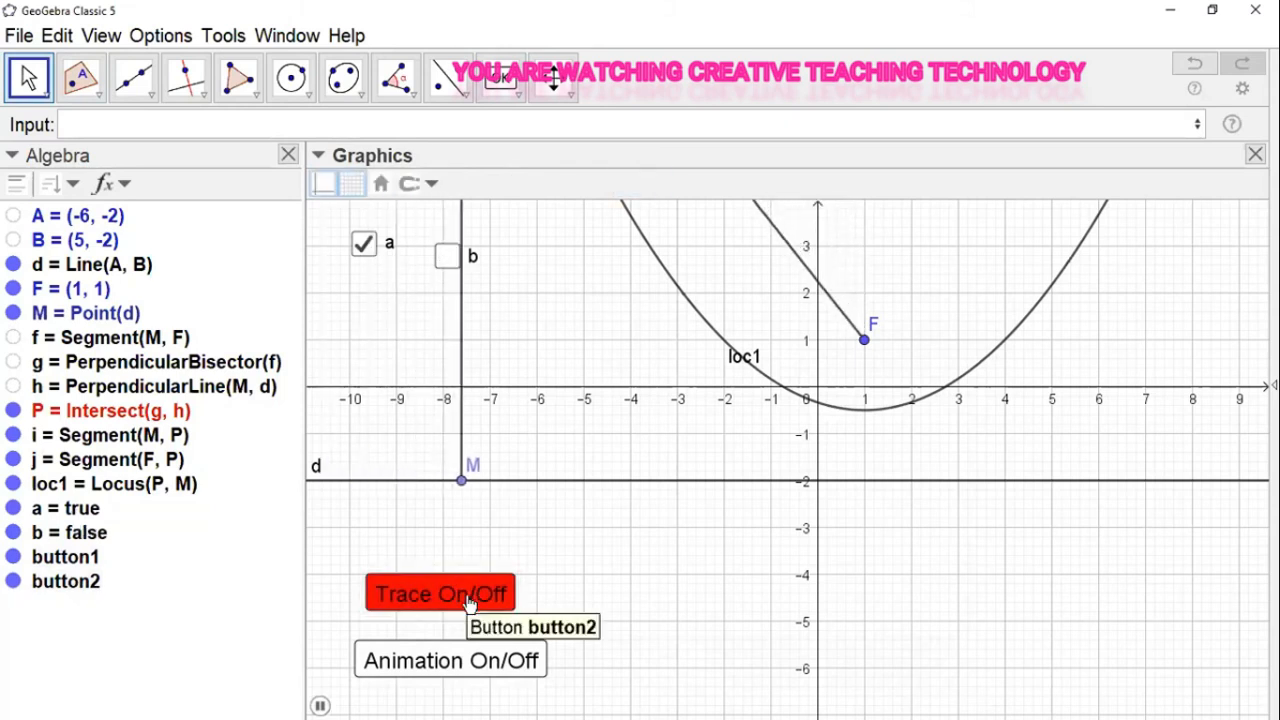
pyautogui.click(448, 666)
pyautogui.click(465, 612)
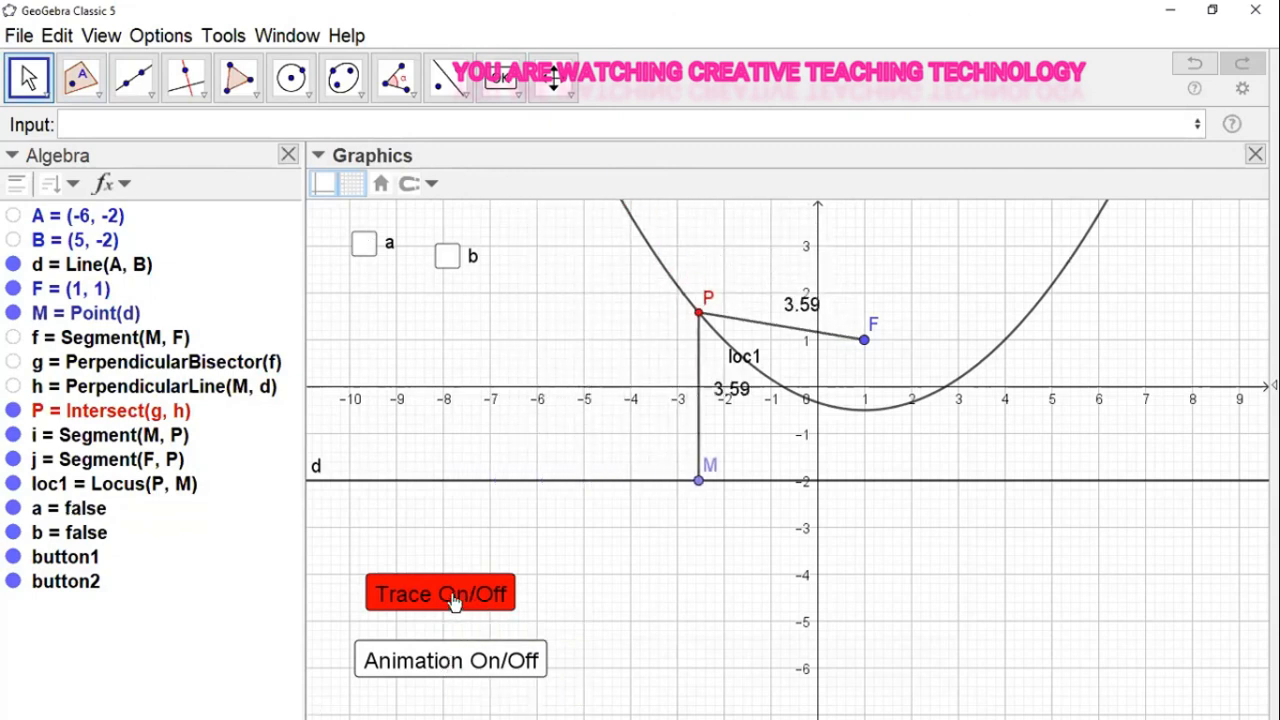
pyautogui.click(450, 596)
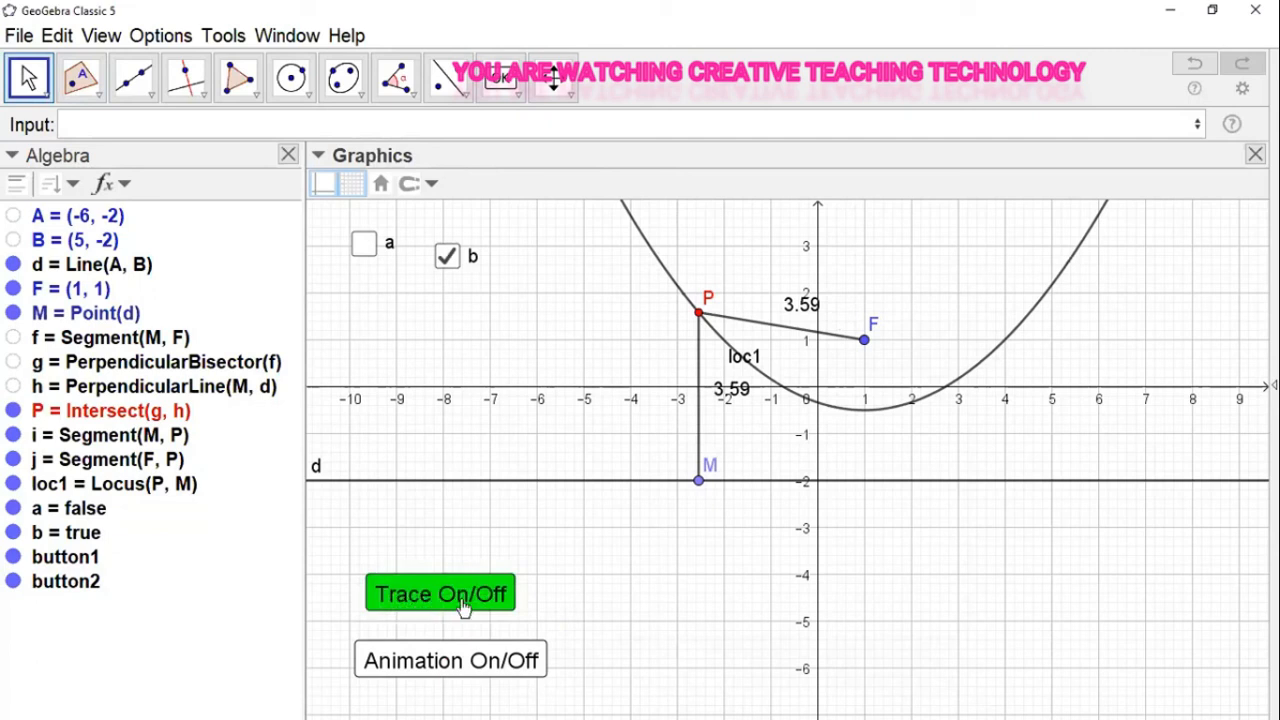
pyautogui.click(449, 660)
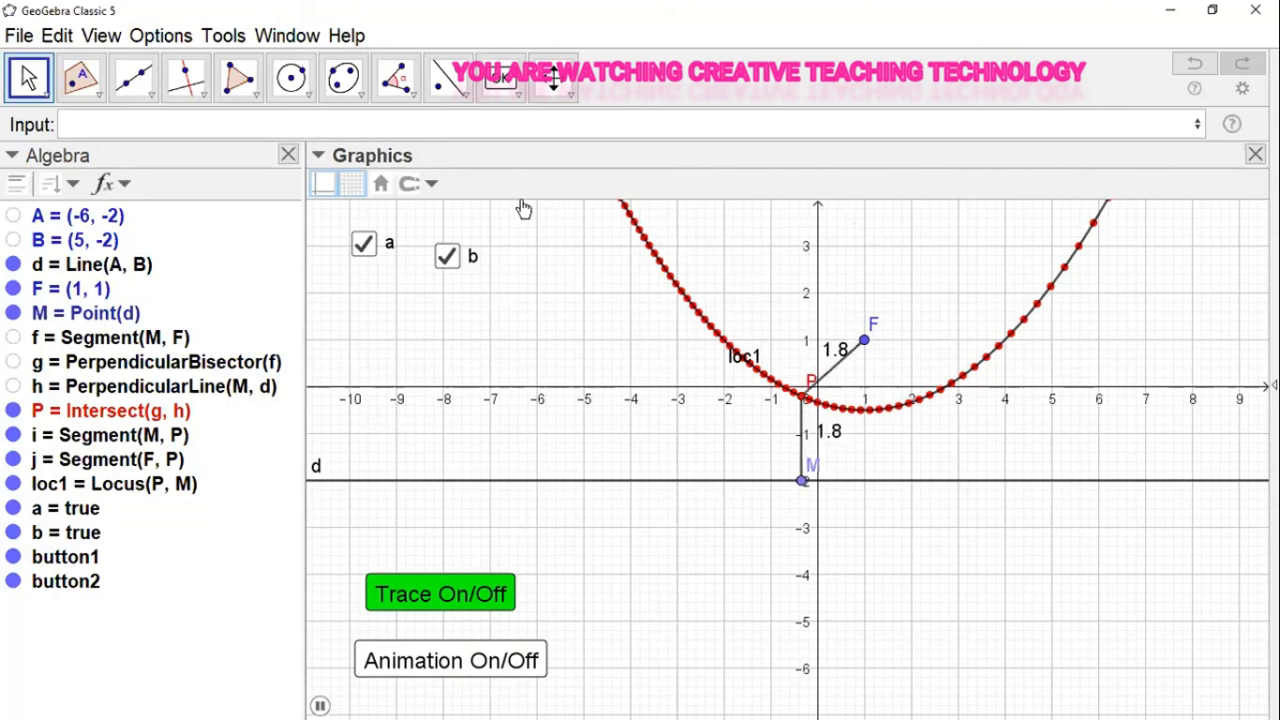
# Step: Insert a third button near x = -9, y = -3, above the trace button, and caption it "Clear Trace"
pyautogui.click(500, 78)
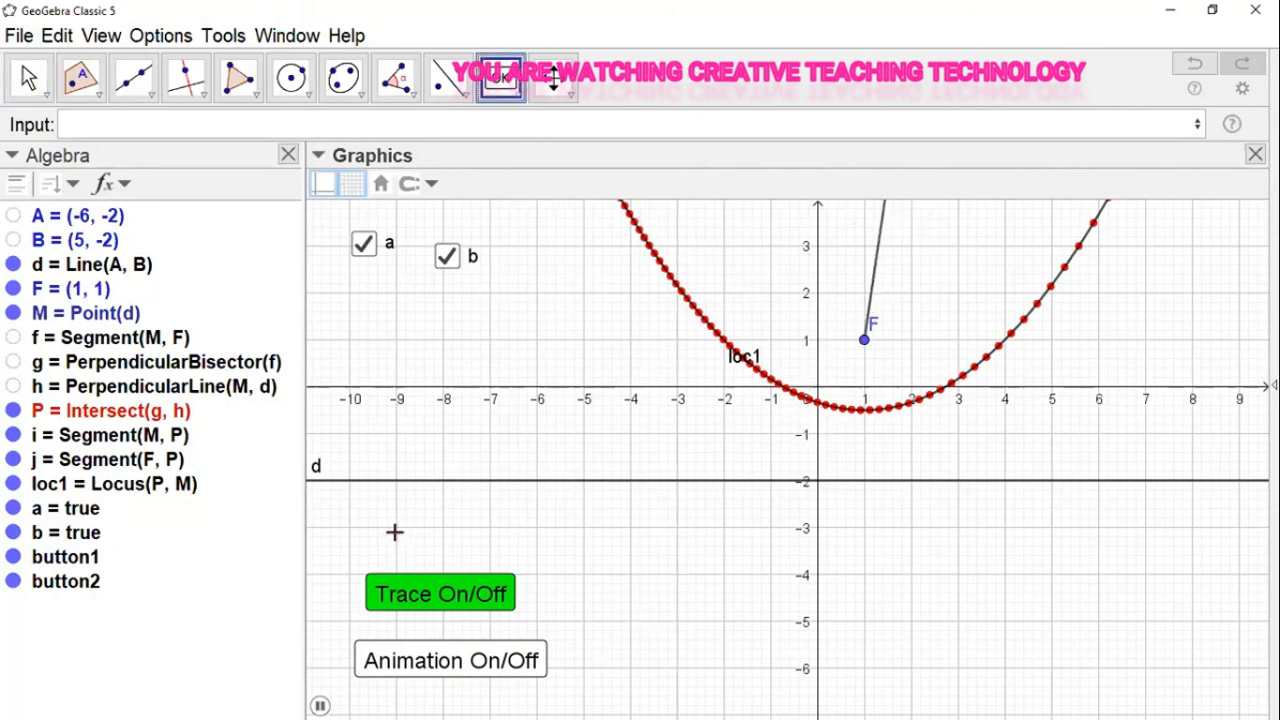
pyautogui.click(396, 538)
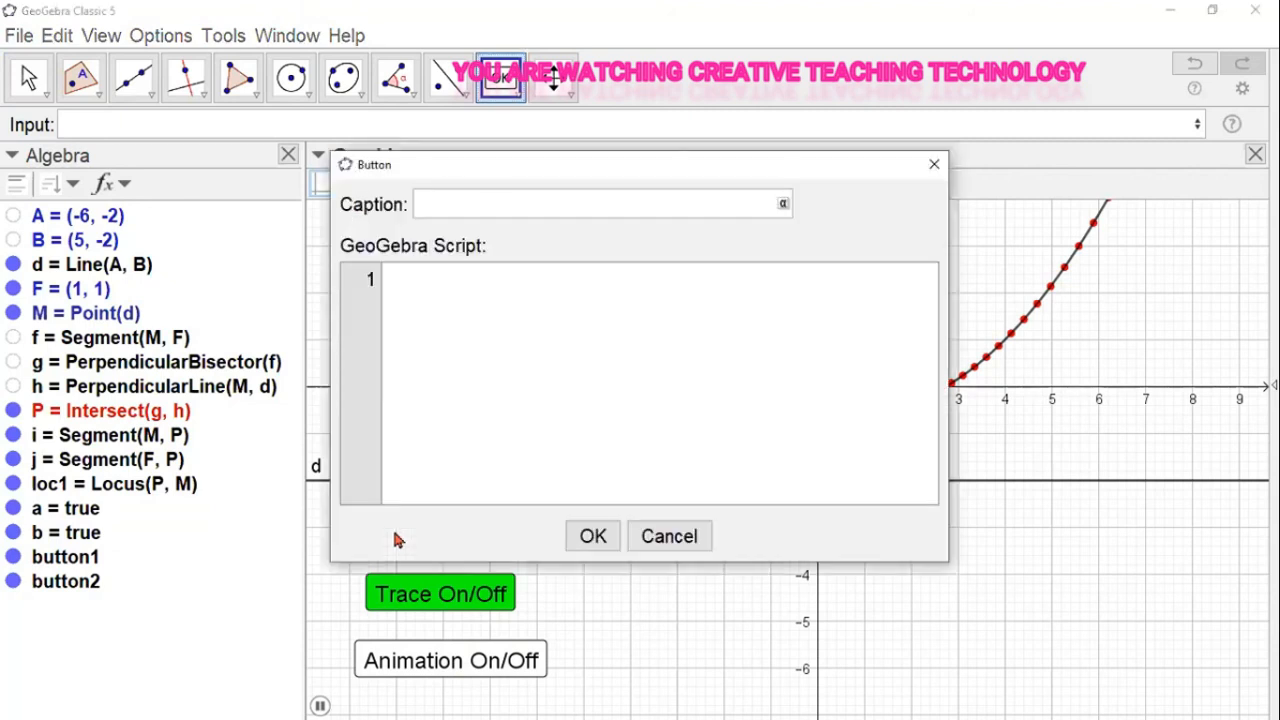
pyautogui.write('Clear Trace')
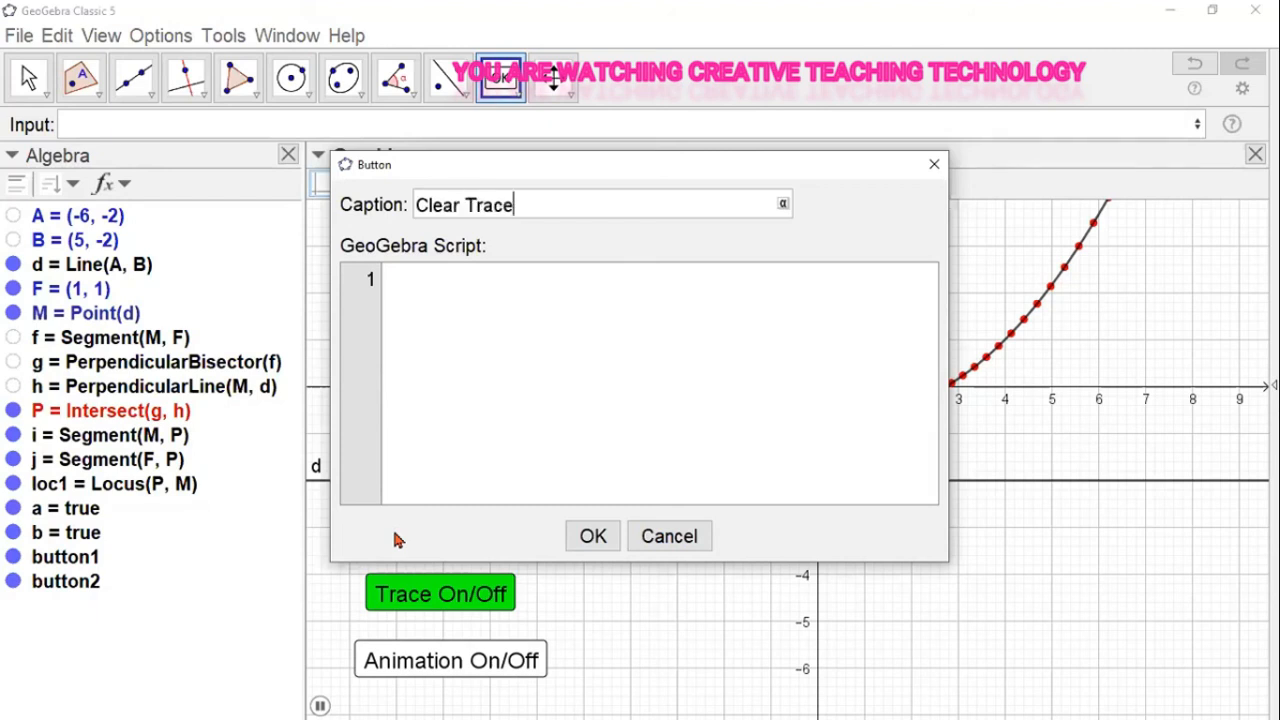
# Step: Write SetActiveView[1] as the first line of the Clear Trace button's GeoGebra script
pyautogui.click(443, 289)
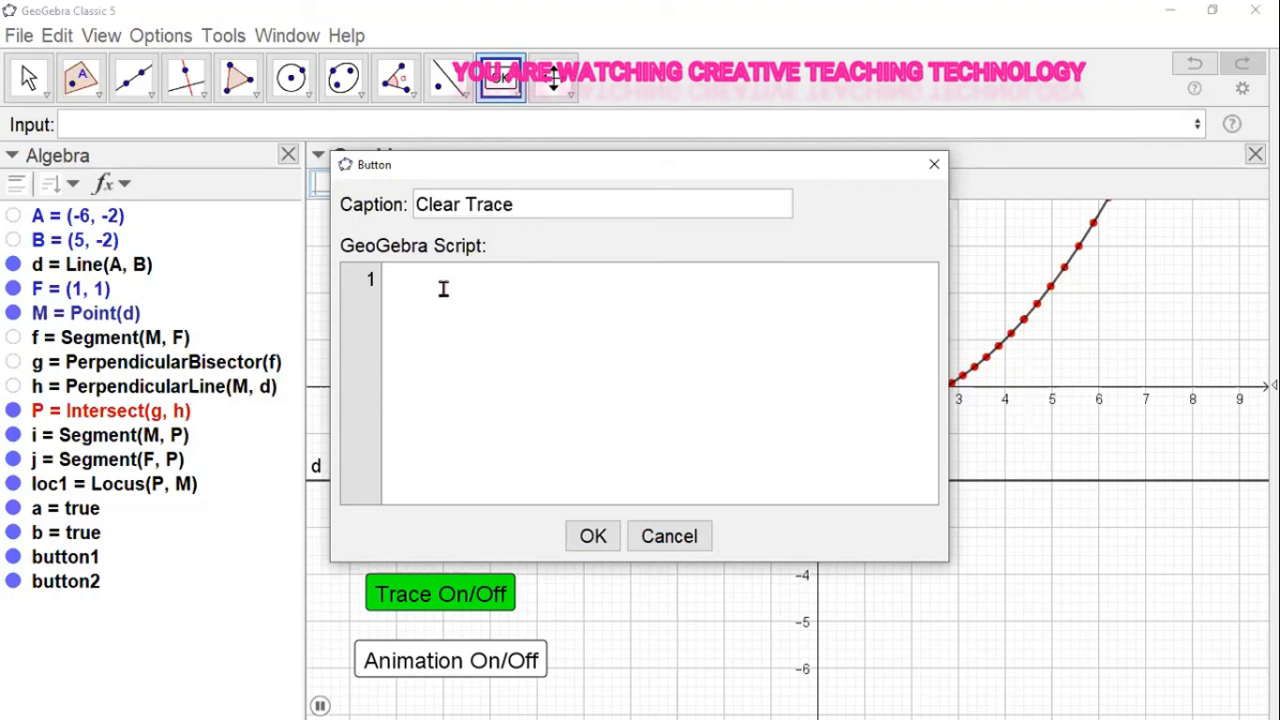
pyautogui.write('SetA')
pyautogui.write('ctiveView')
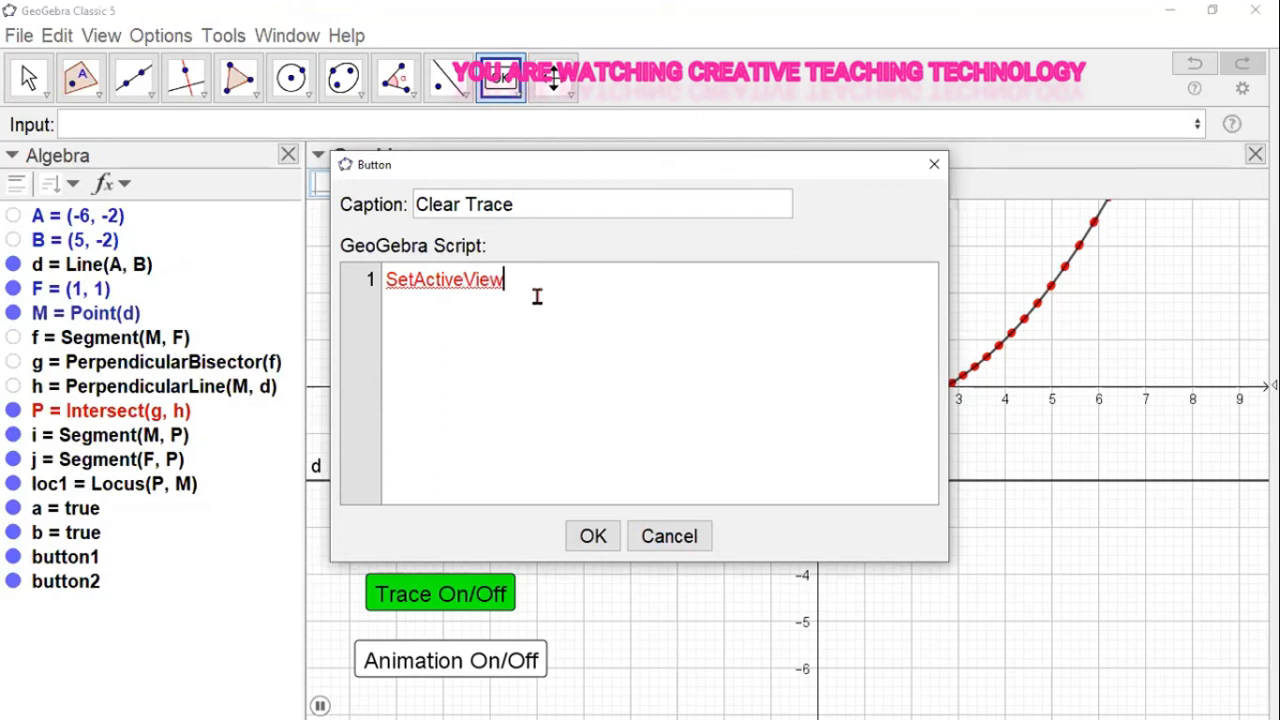
pyautogui.write('[')
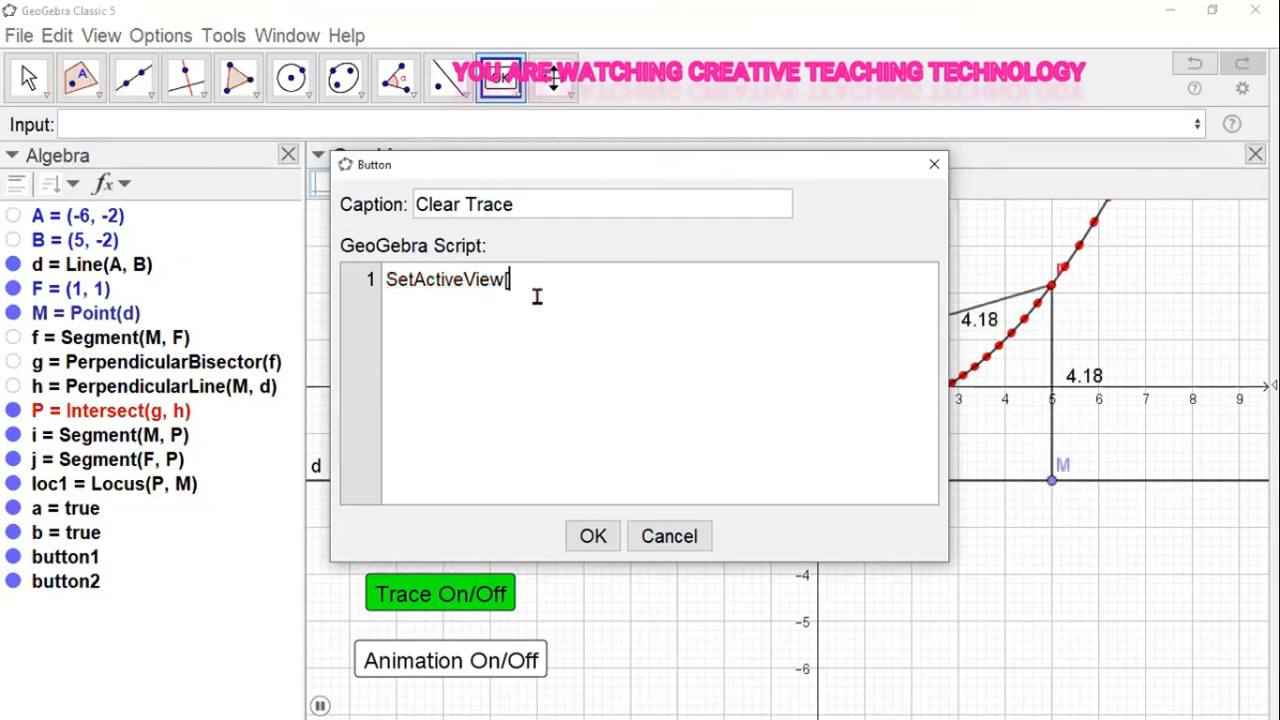
pyautogui.write('1')
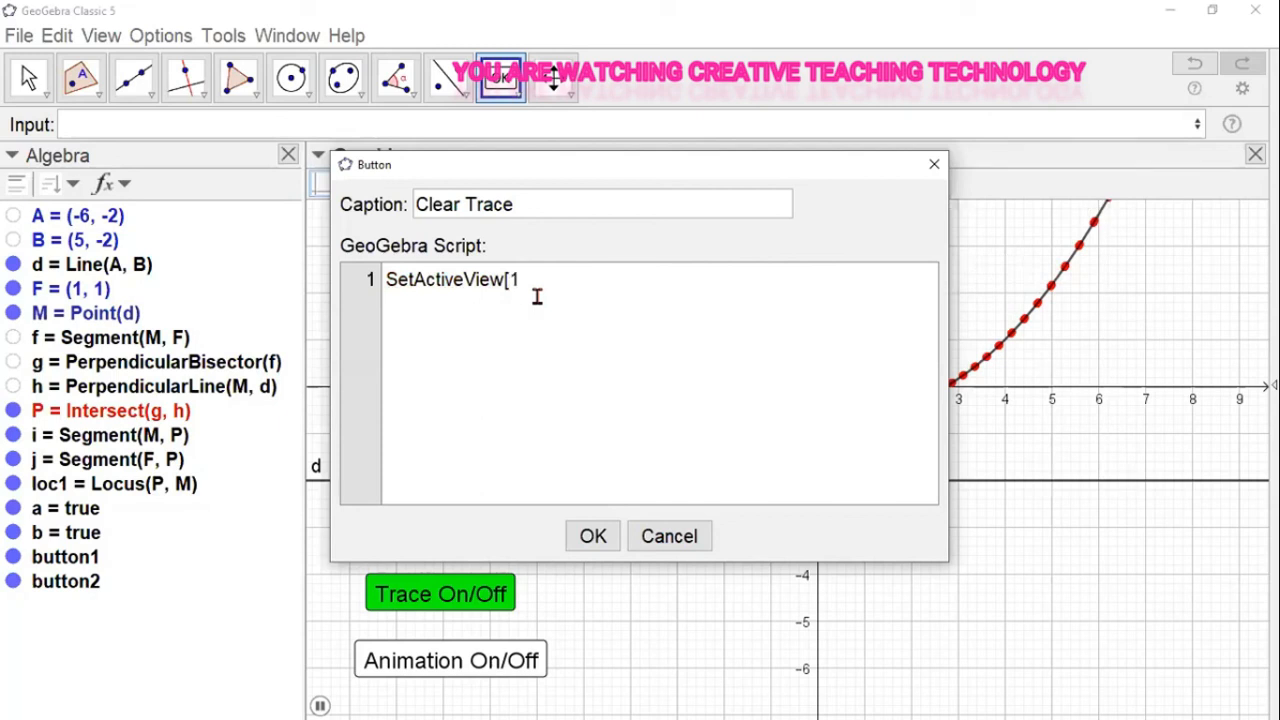
pyautogui.write(']')
pyautogui.press('Return')
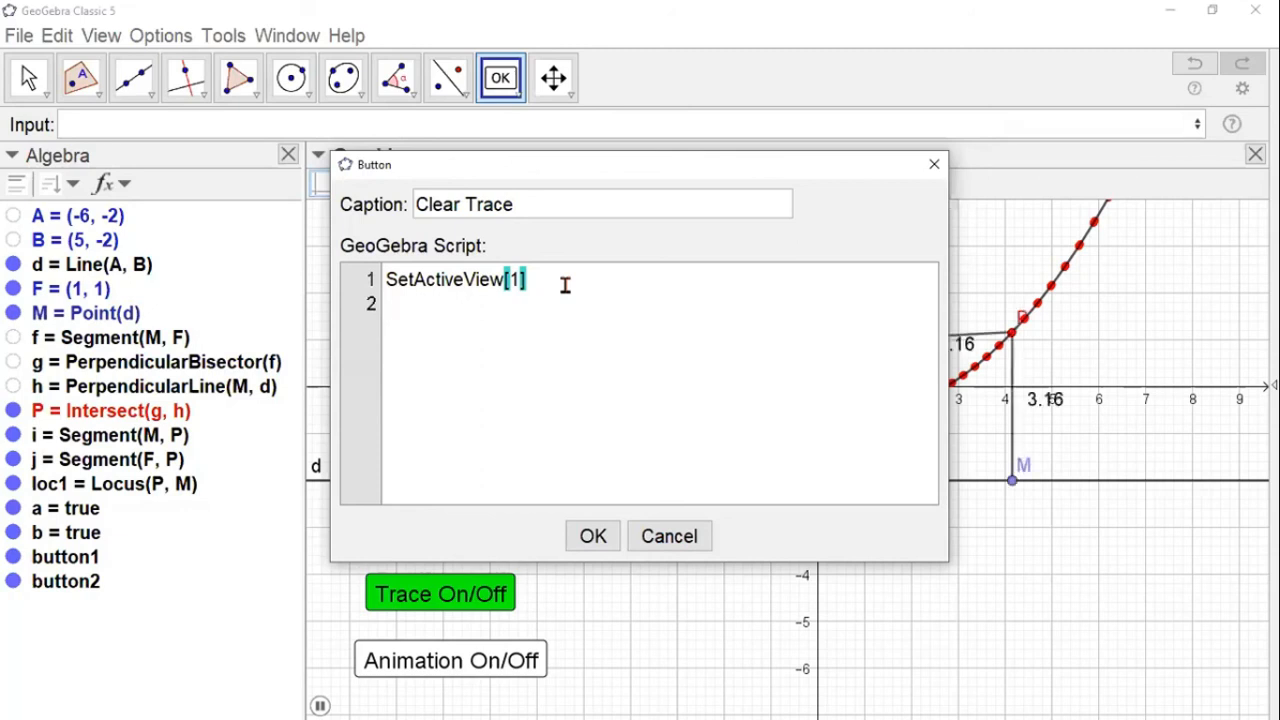
# Step: Add ZoomIn[1] as the second line of the Clear Trace script and create the button
pyautogui.write('Z')
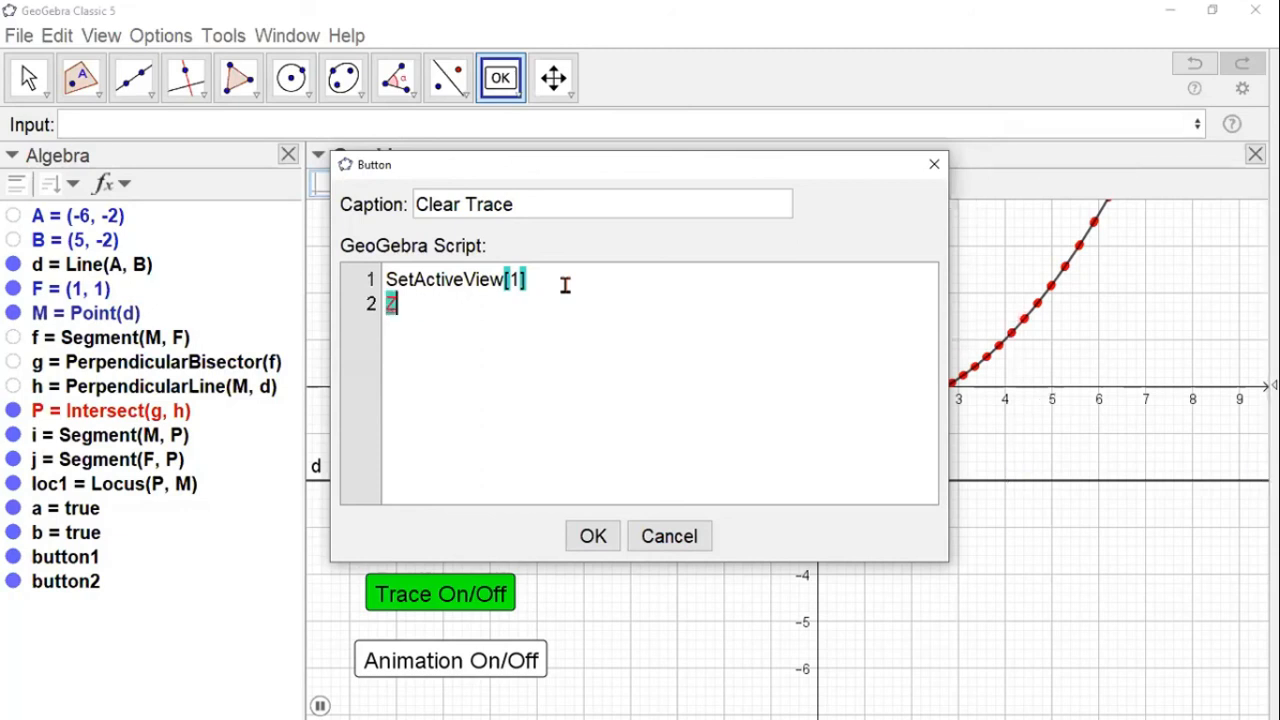
pyautogui.write('oomIn')
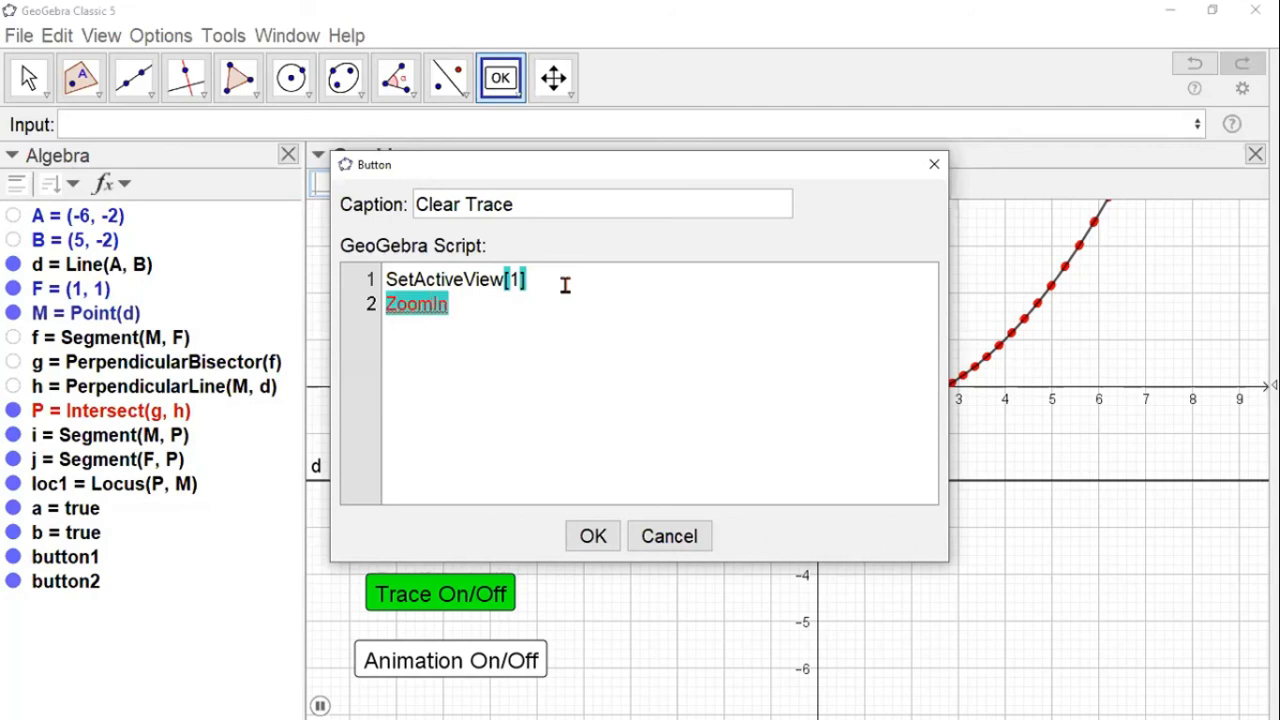
pyautogui.write('[')
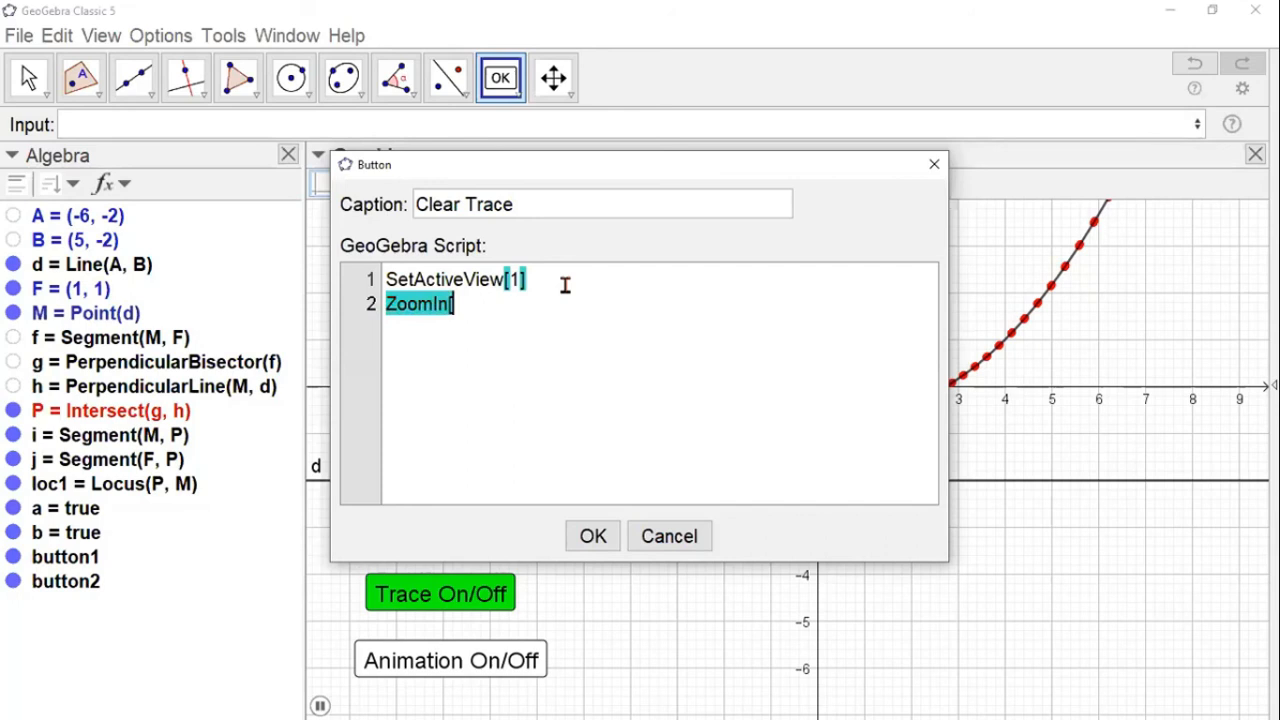
pyautogui.write('1]')
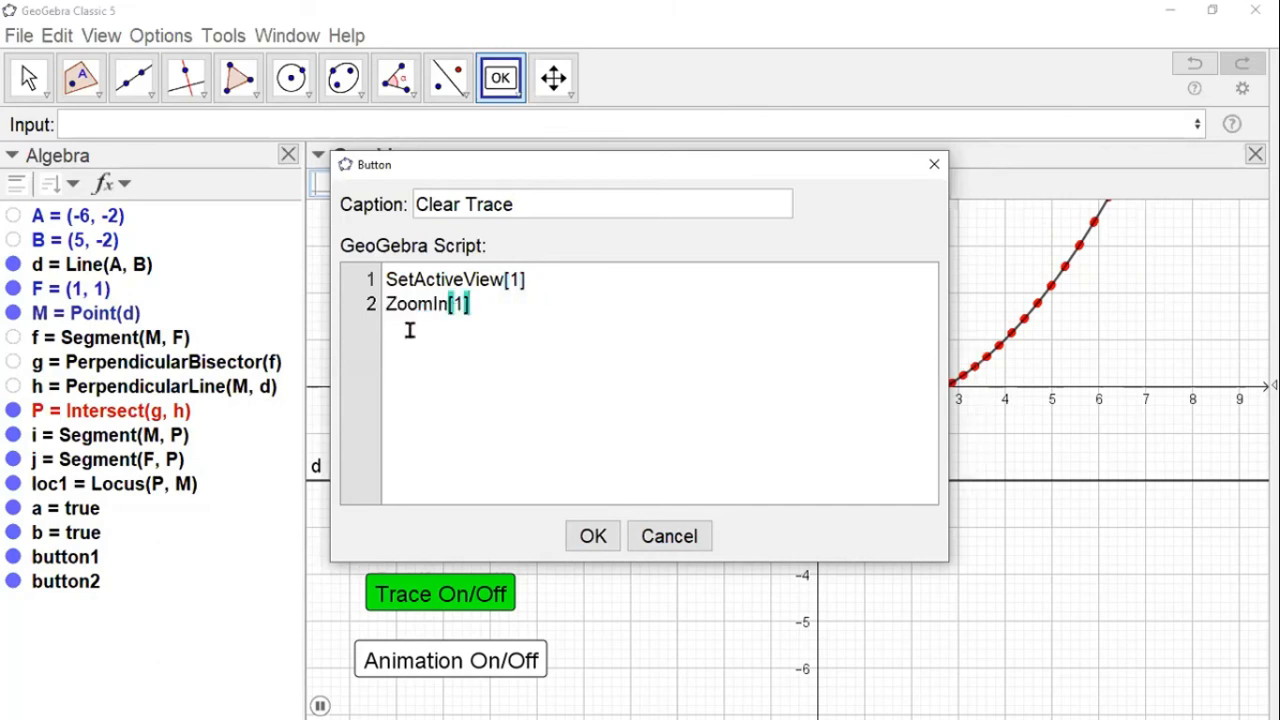
pyautogui.click(593, 537)
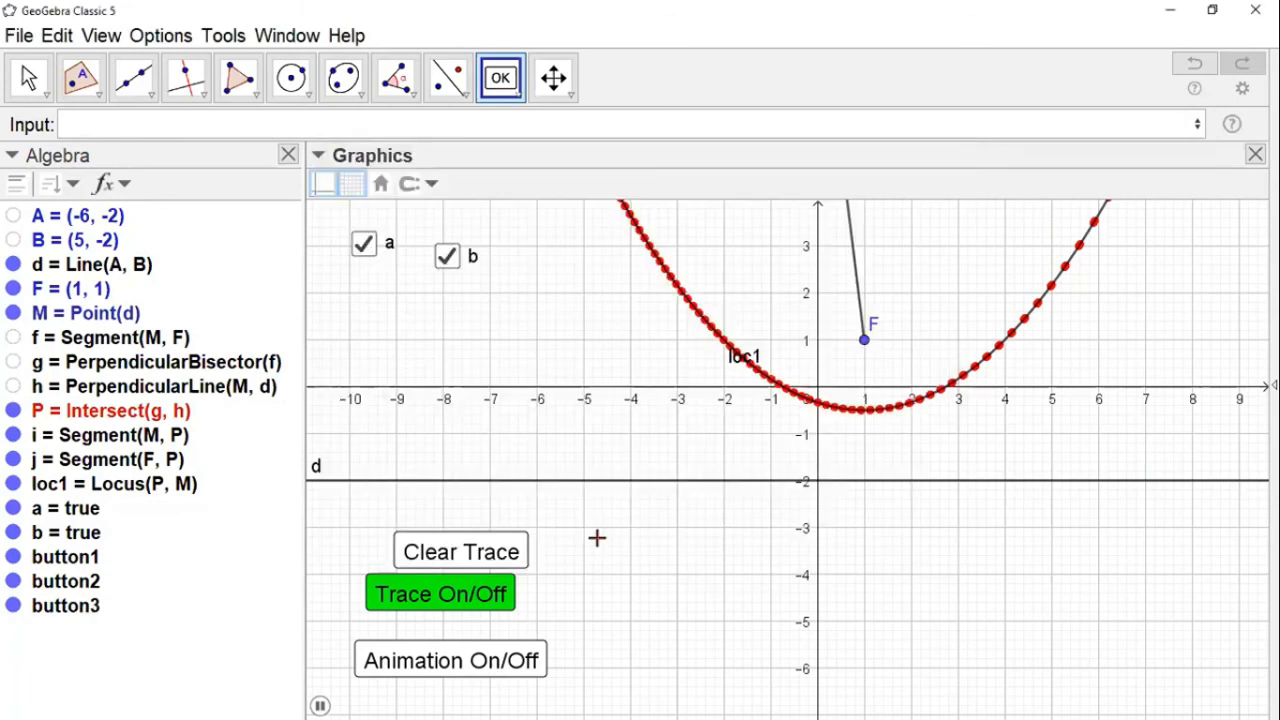
# Step: Run M's animation again with the Animation On/Off button and stop it, discarding any extra button dialog
pyautogui.click(449, 662)
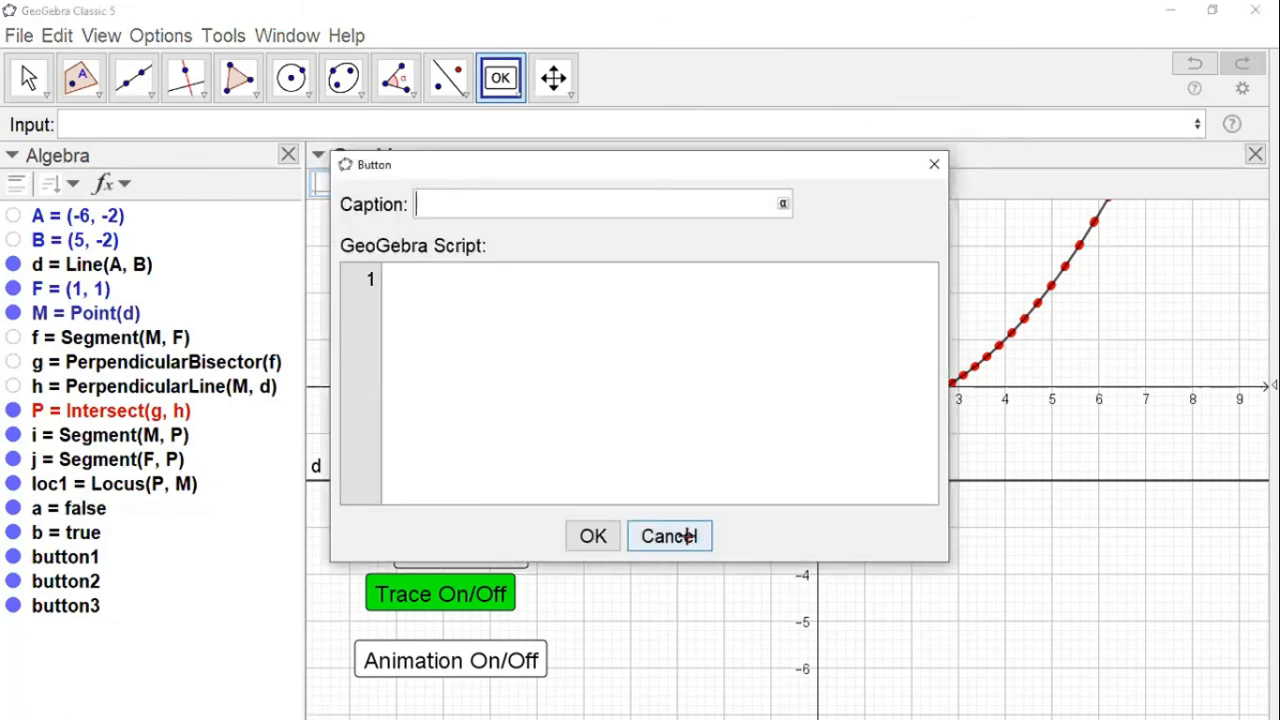
pyautogui.click(669, 536)
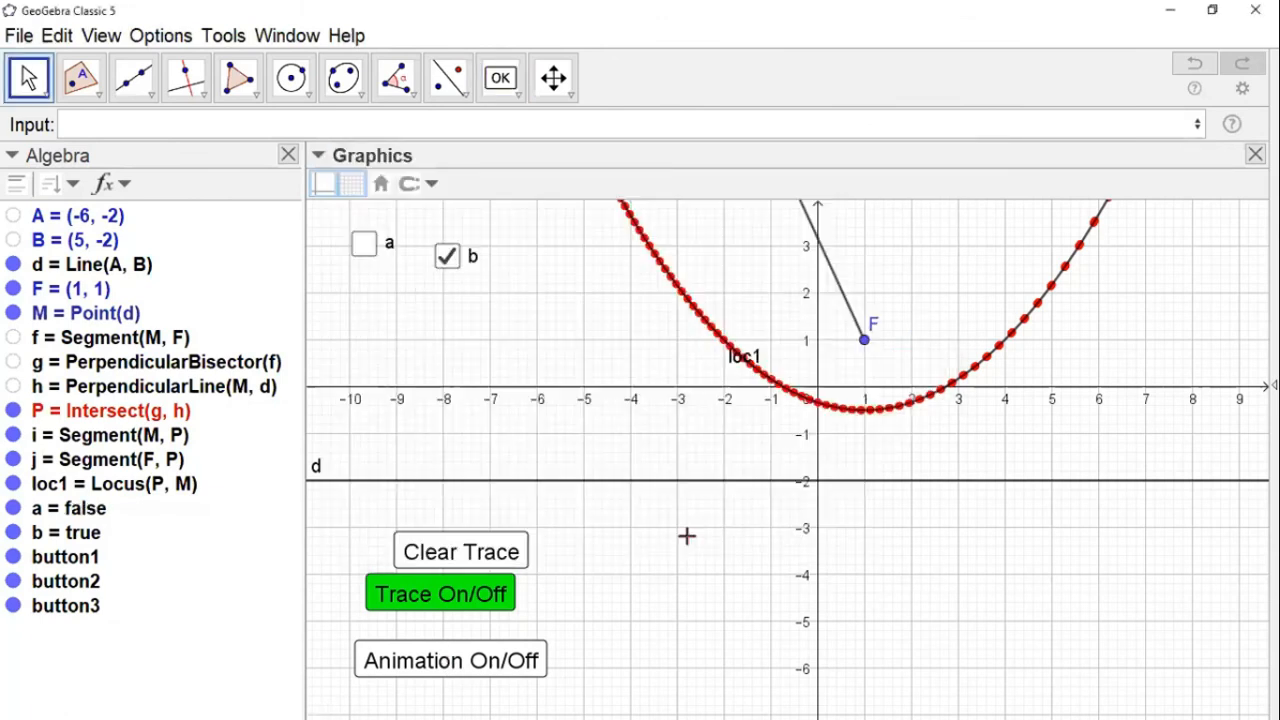
pyautogui.click(485, 661)
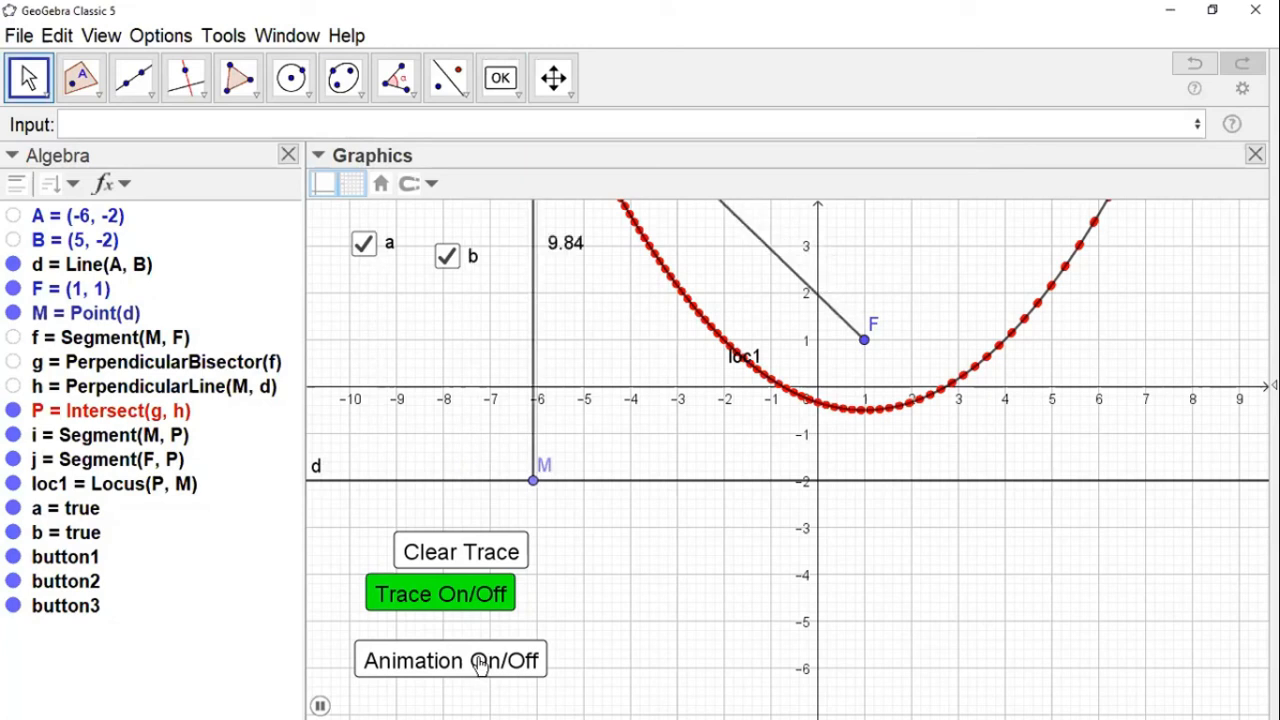
pyautogui.click(481, 661)
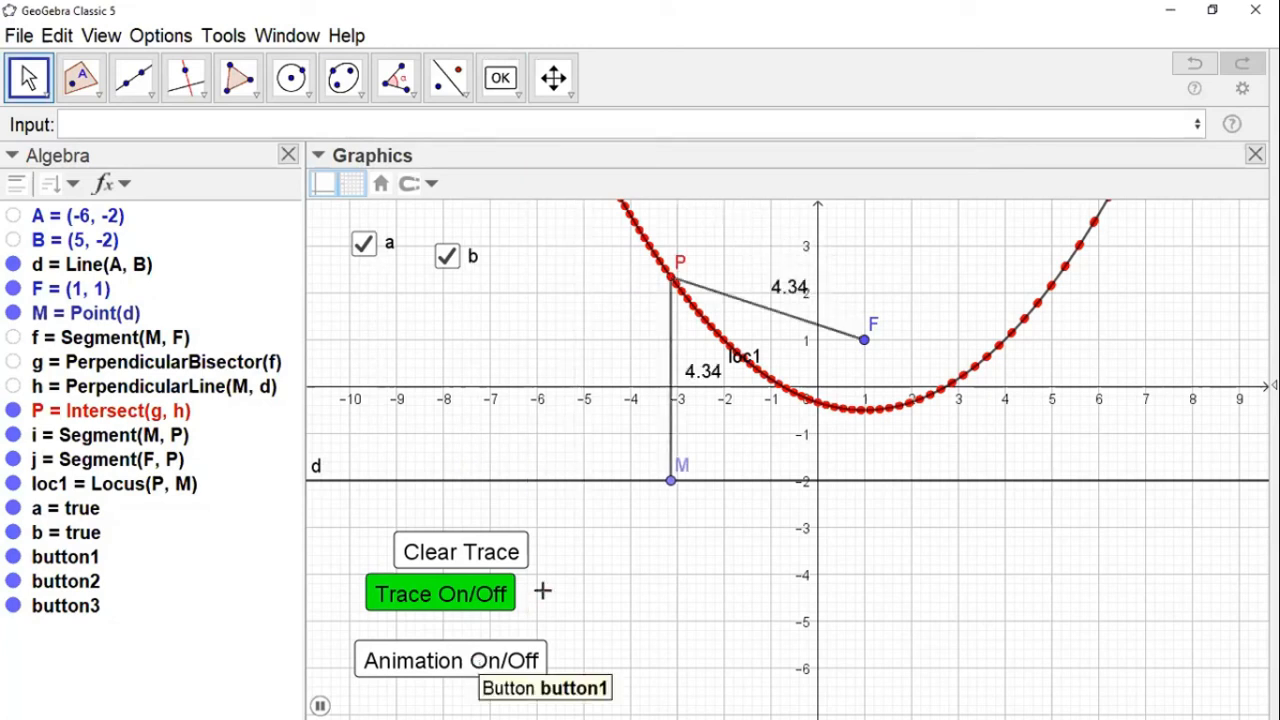
# Step: Erase P's drawn trace with the Clear Trace button and toggle the trace setting off and on again
pyautogui.click(466, 552)
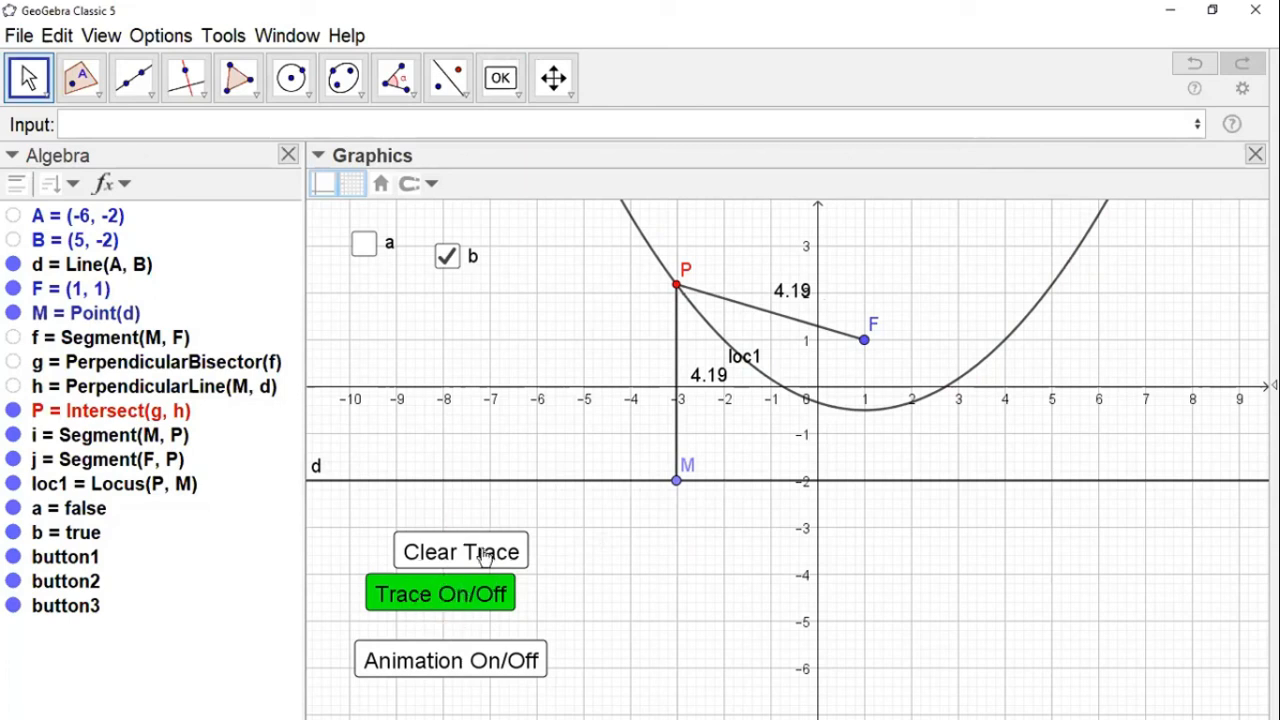
pyautogui.click(447, 598)
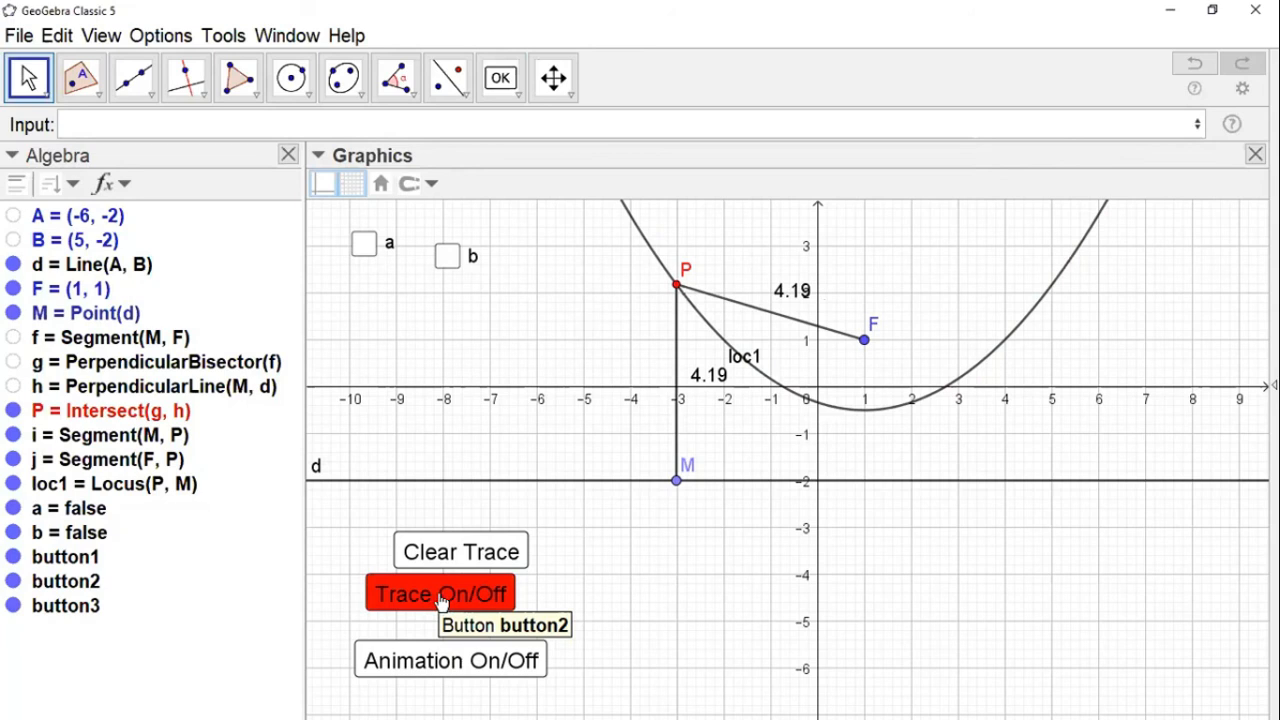
pyautogui.click(439, 596)
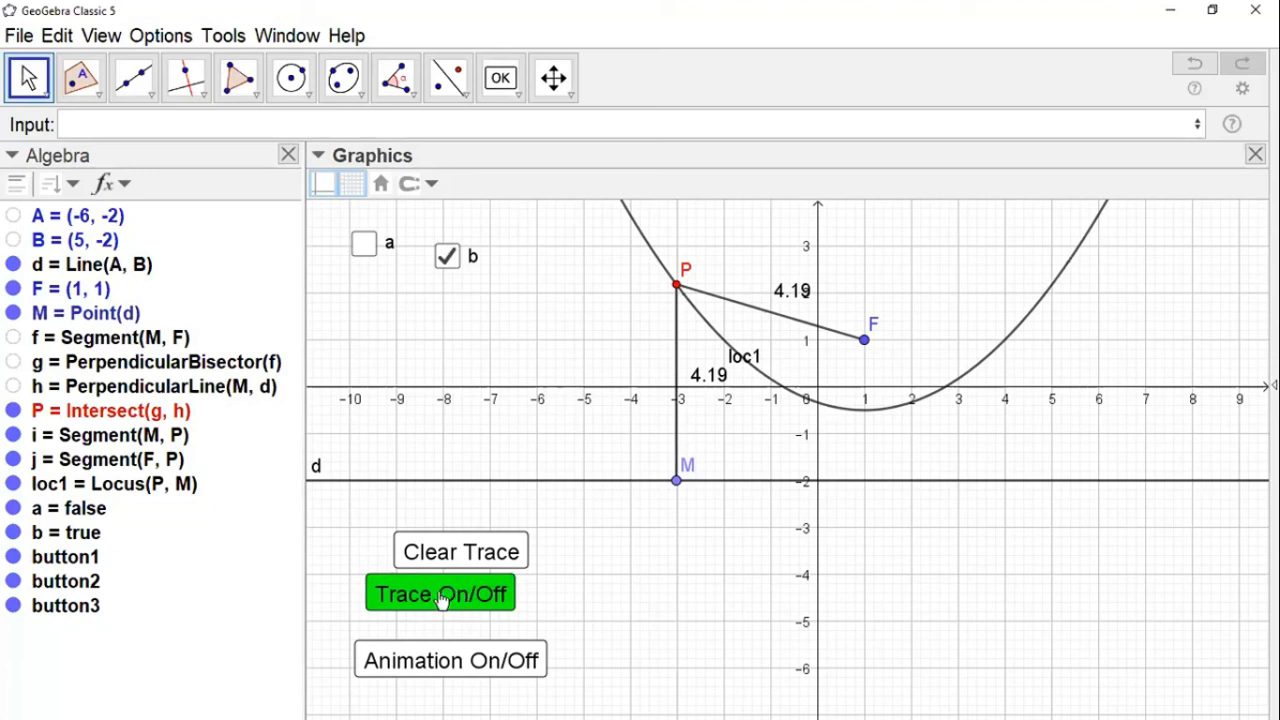
# Step: Review the on-click GeoGebra script of the Trace On/Off button in its object properties and close them
pyautogui.rightClick(441, 598)
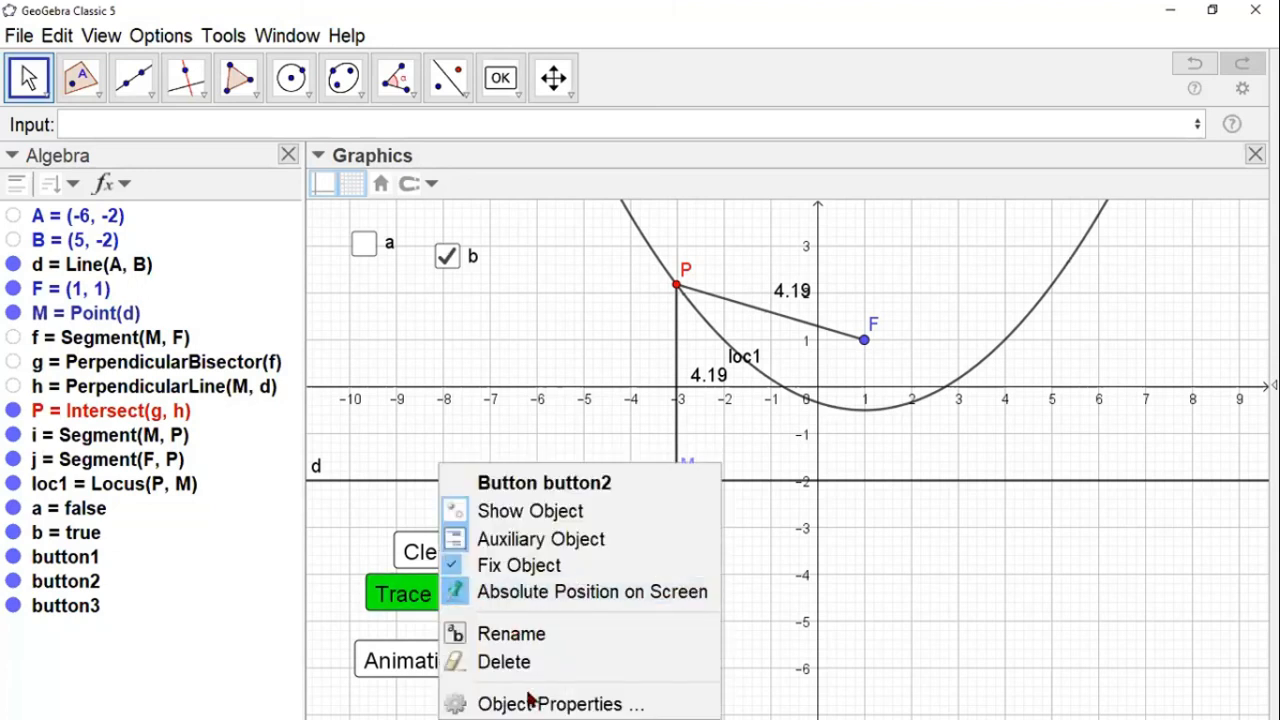
pyautogui.click(527, 702)
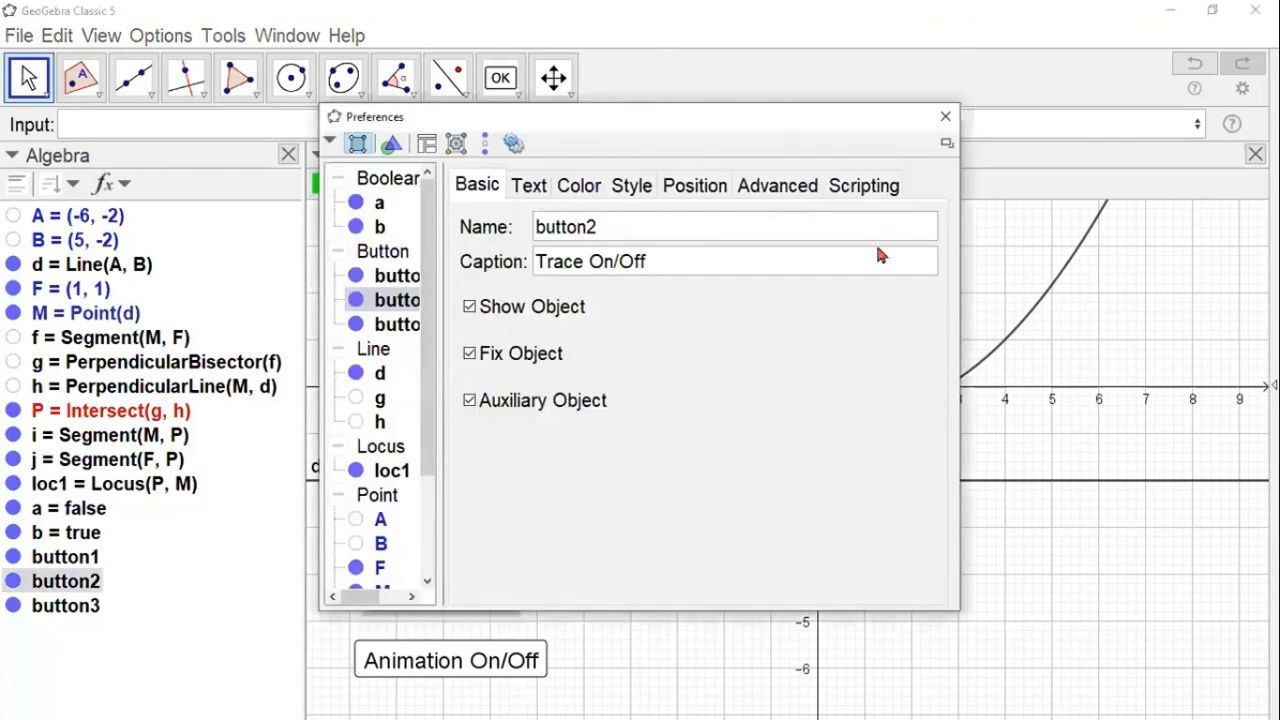
pyautogui.click(857, 190)
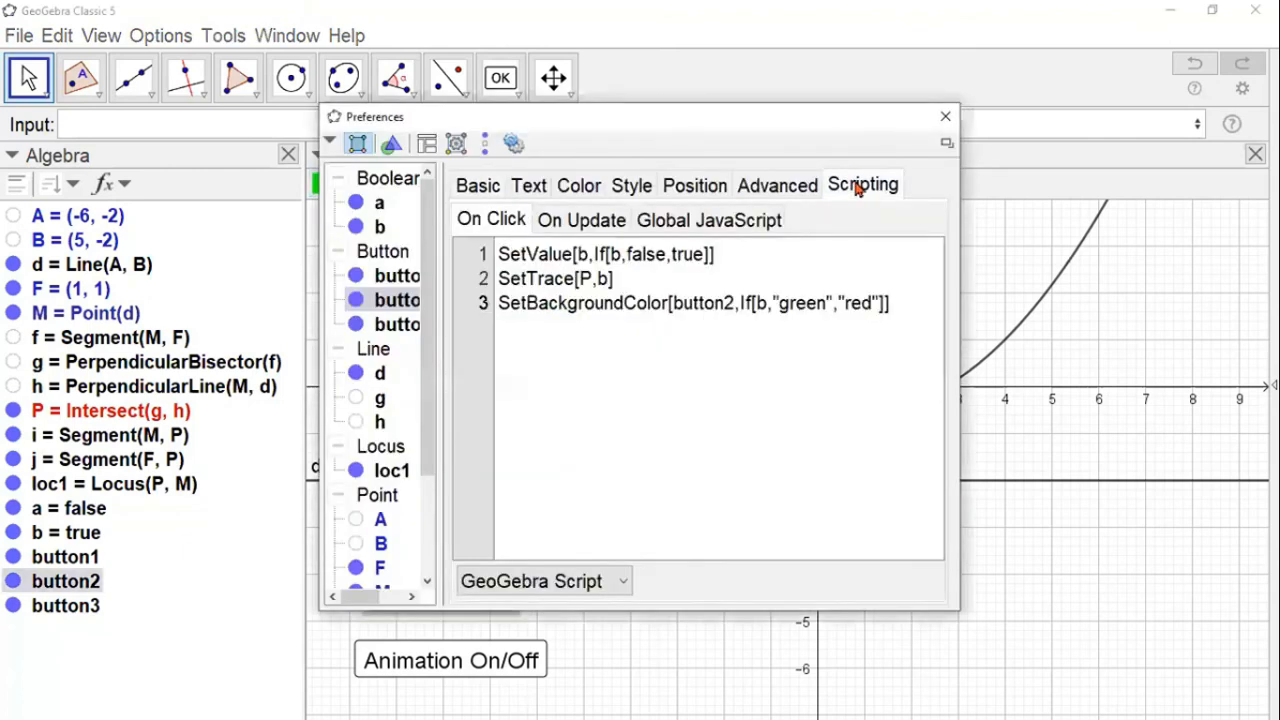
pyautogui.click(502, 222)
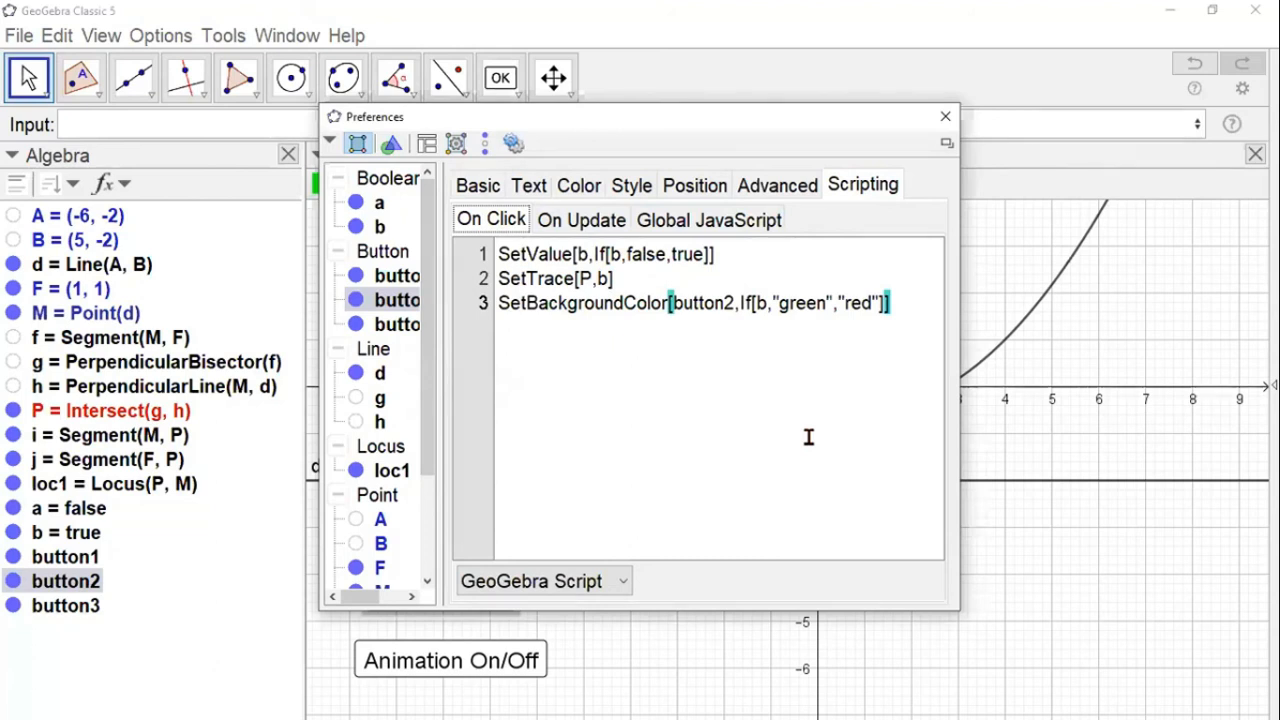
pyautogui.click(974, 111)
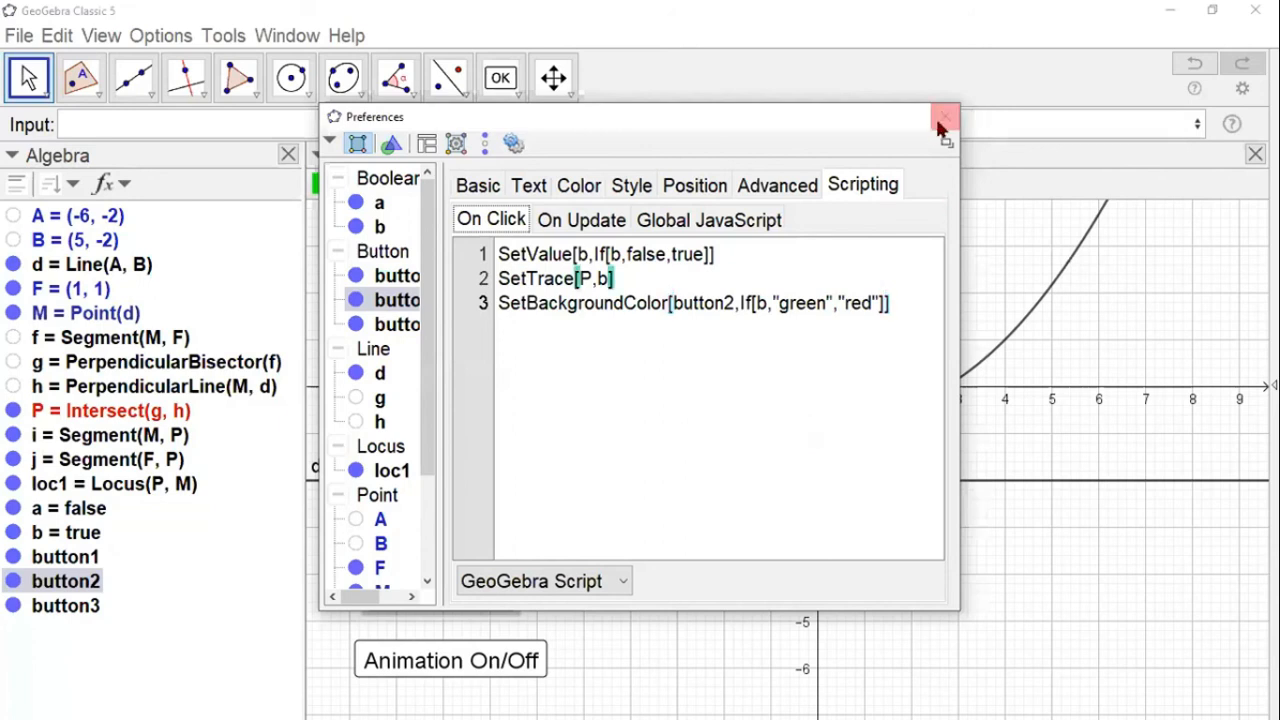
pyautogui.click(945, 121)
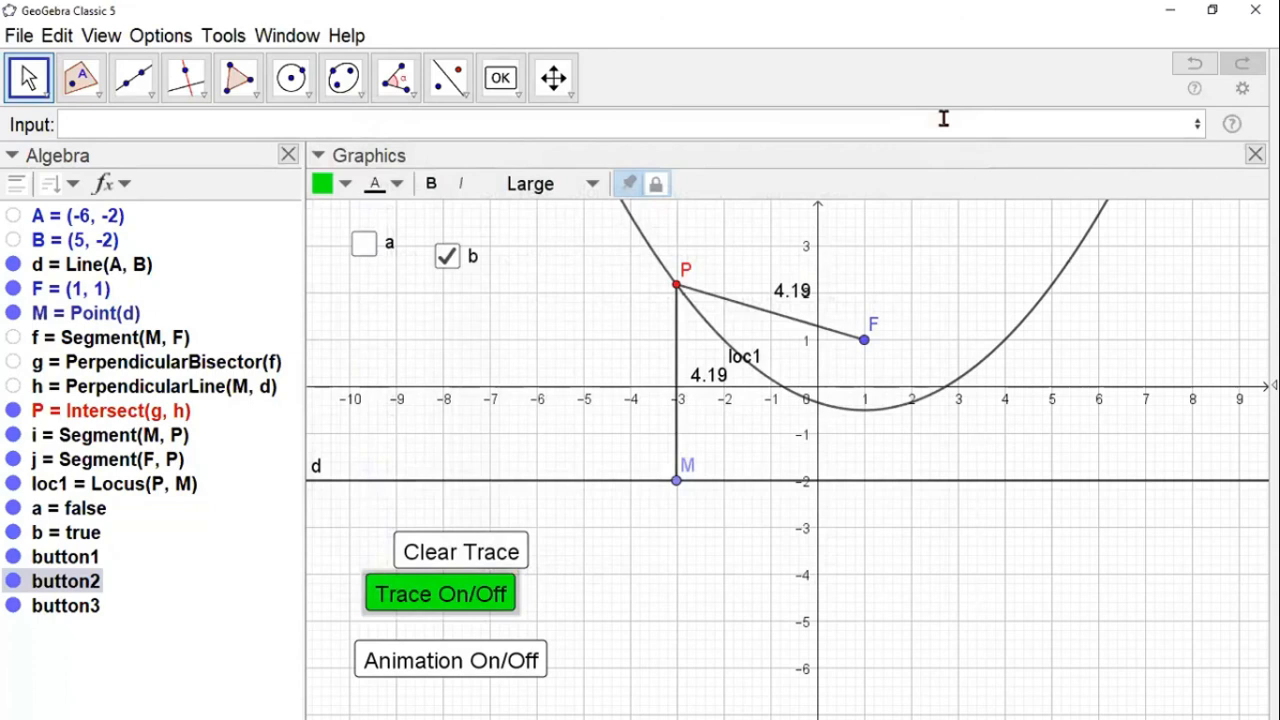
# Step: Switch to the parabola concept.ggb window and turn on the Construction checkbox
pyautogui.hotkey('alt', 'Tab')
pyautogui.press('Tab')
pyautogui.press('Tab')
pyautogui.press('Tab')
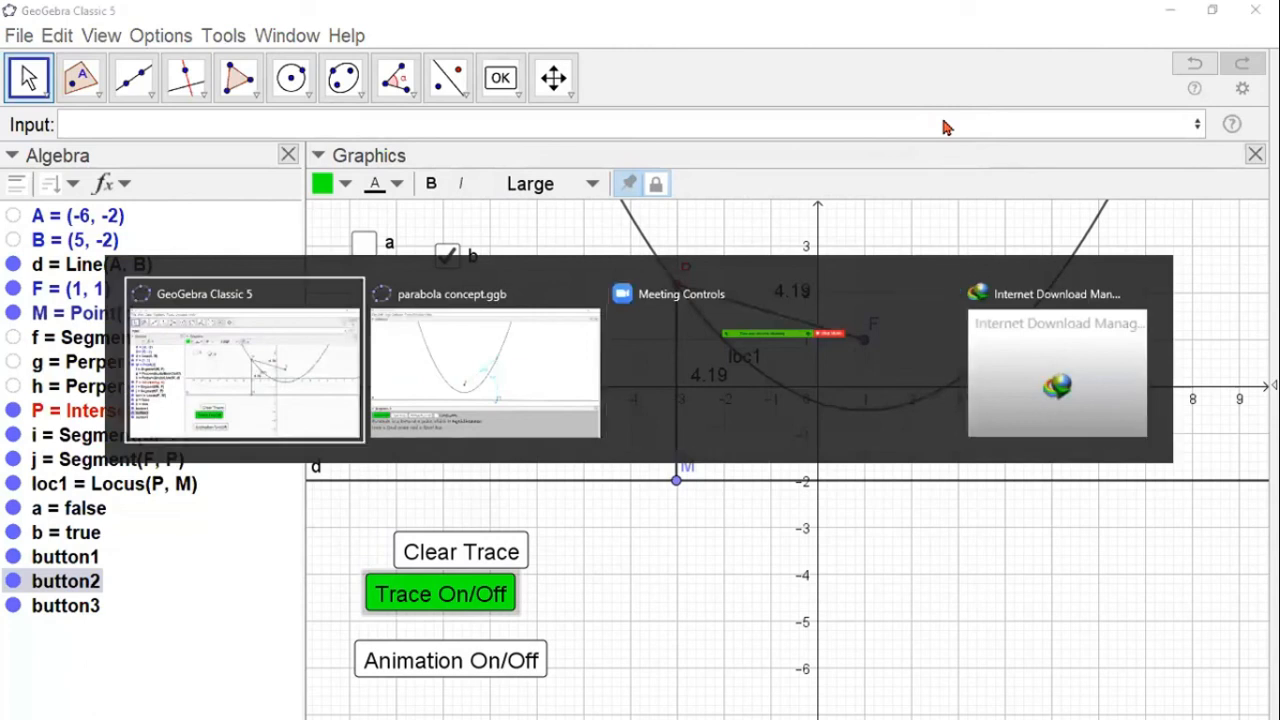
pyautogui.press('Tab')
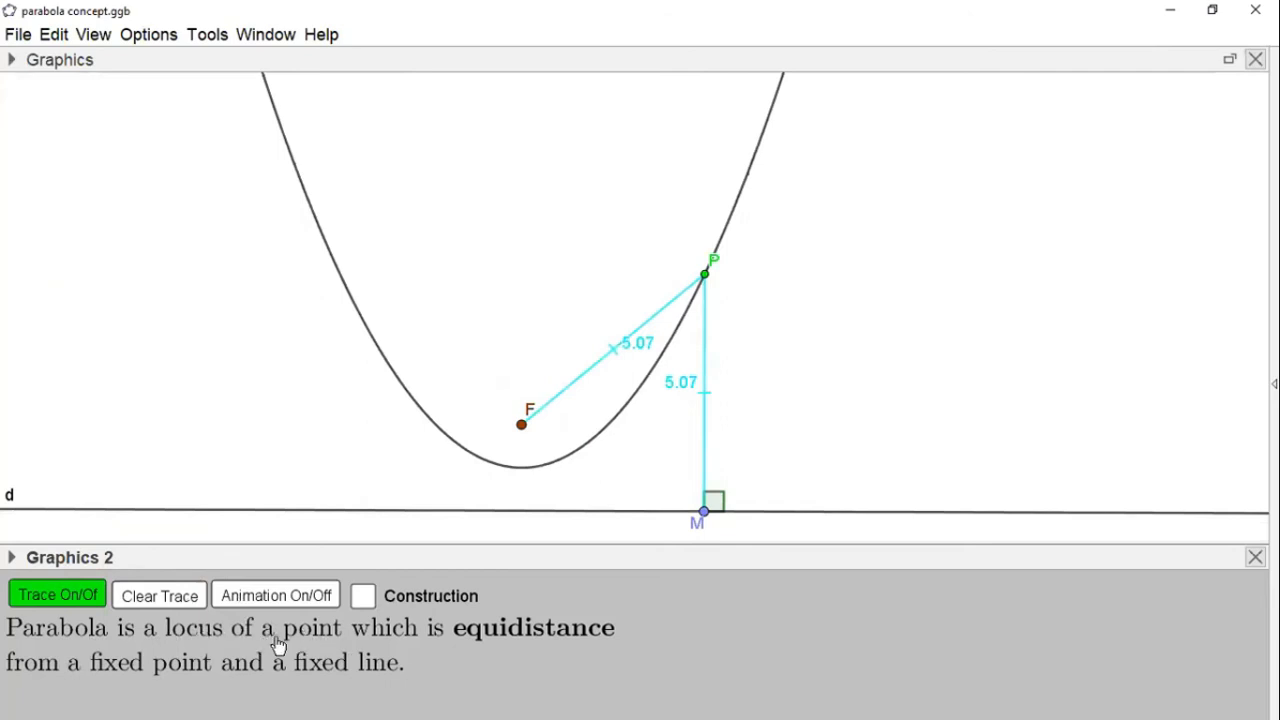
pyautogui.click(364, 598)
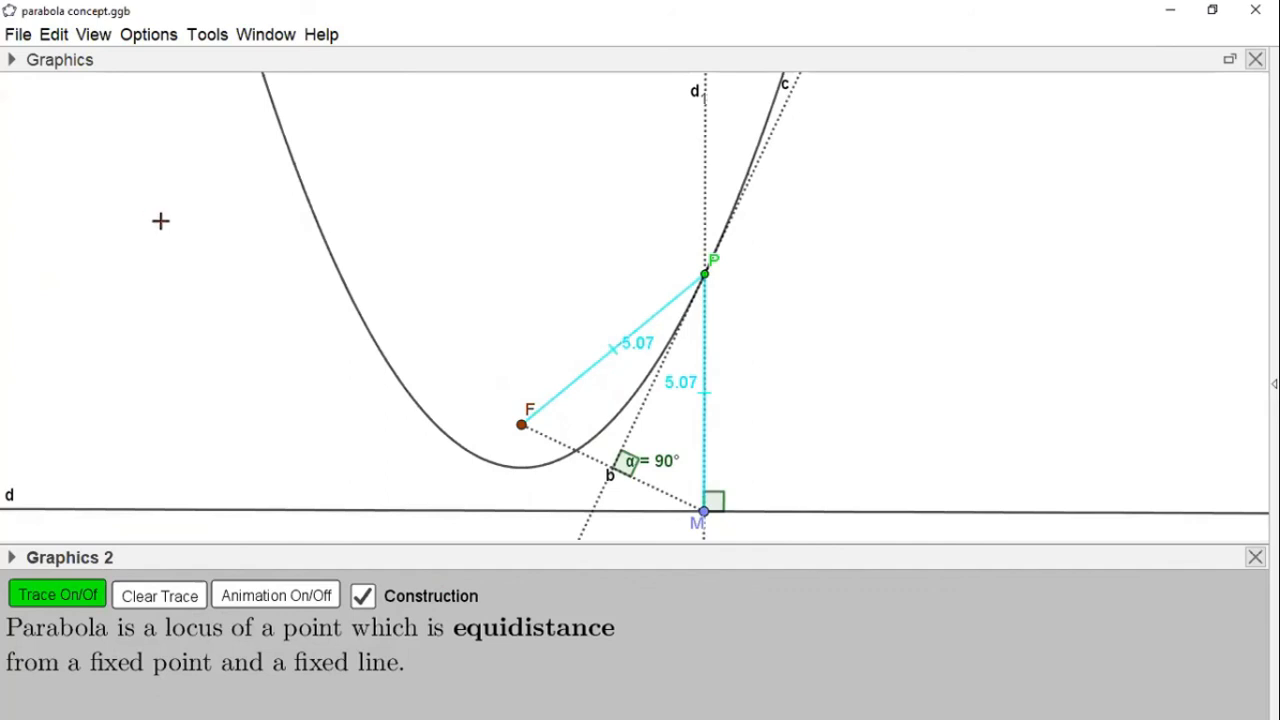
# Step: Show the Algebra view in parabola concept.ggb and widen it so the object definitions are readable
pyautogui.click(100, 40)
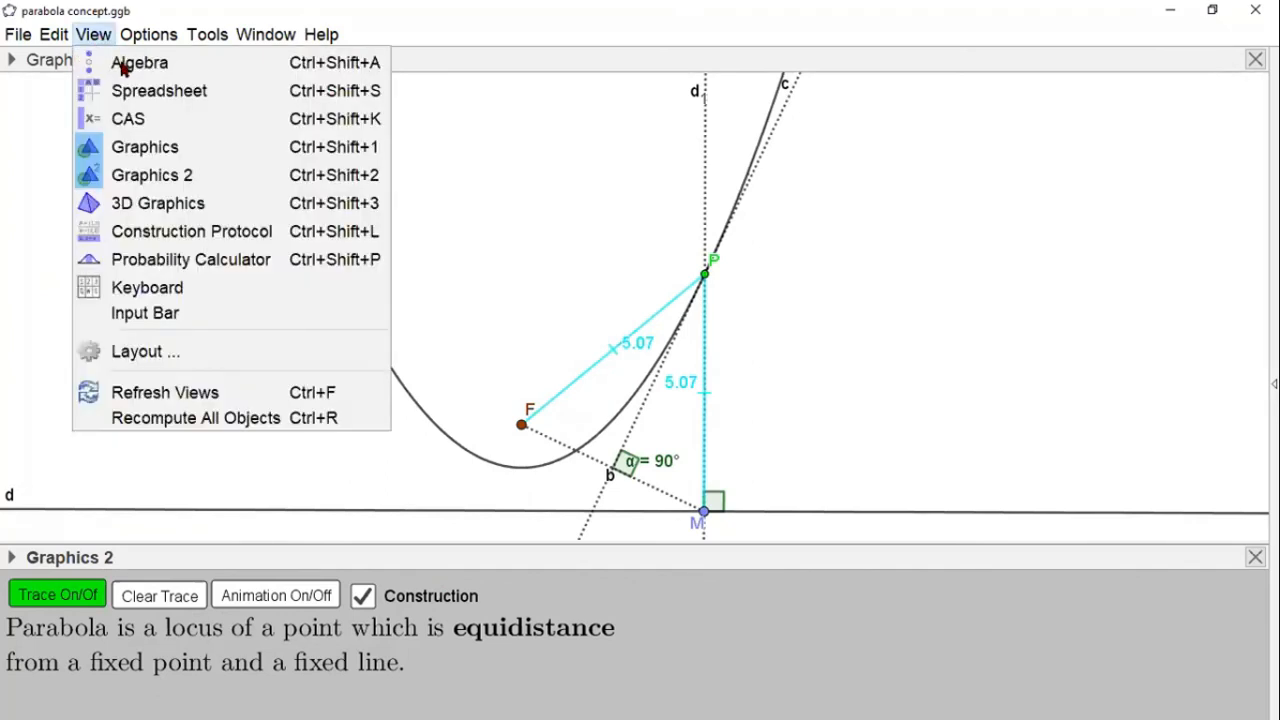
pyautogui.click(126, 70)
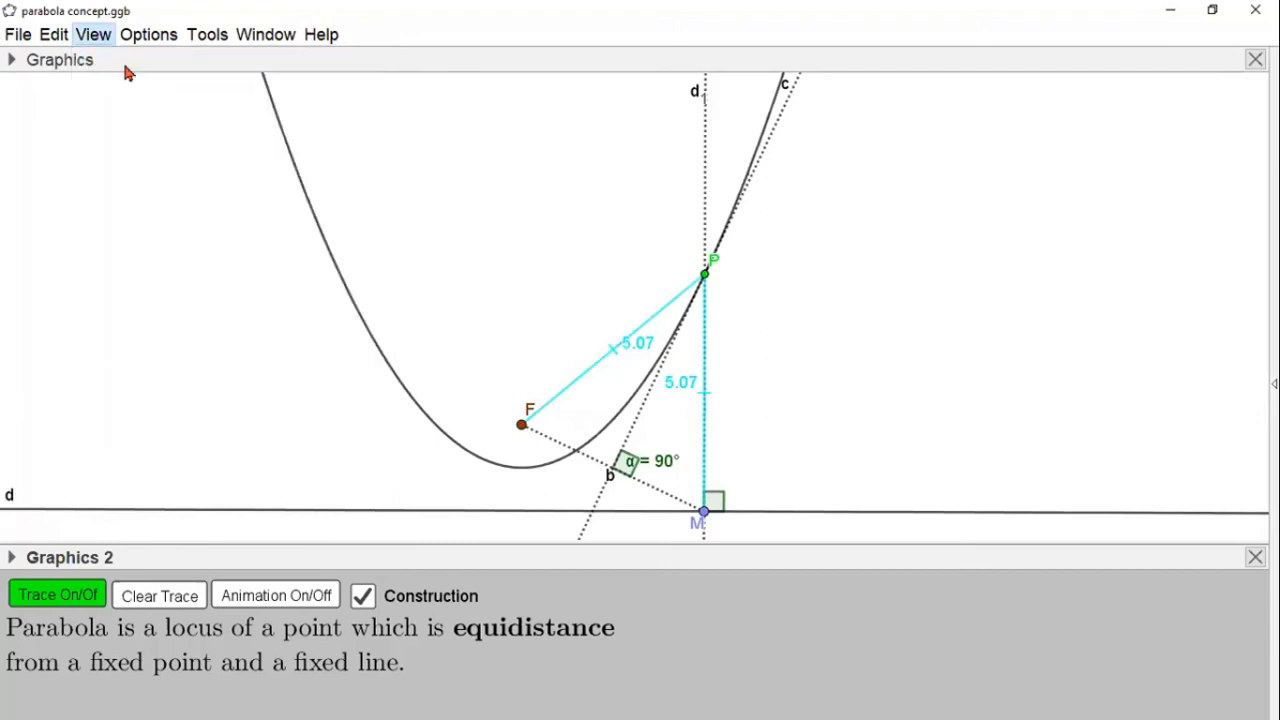
pyautogui.moveTo(131, 177); pyautogui.dragTo(320, 183)
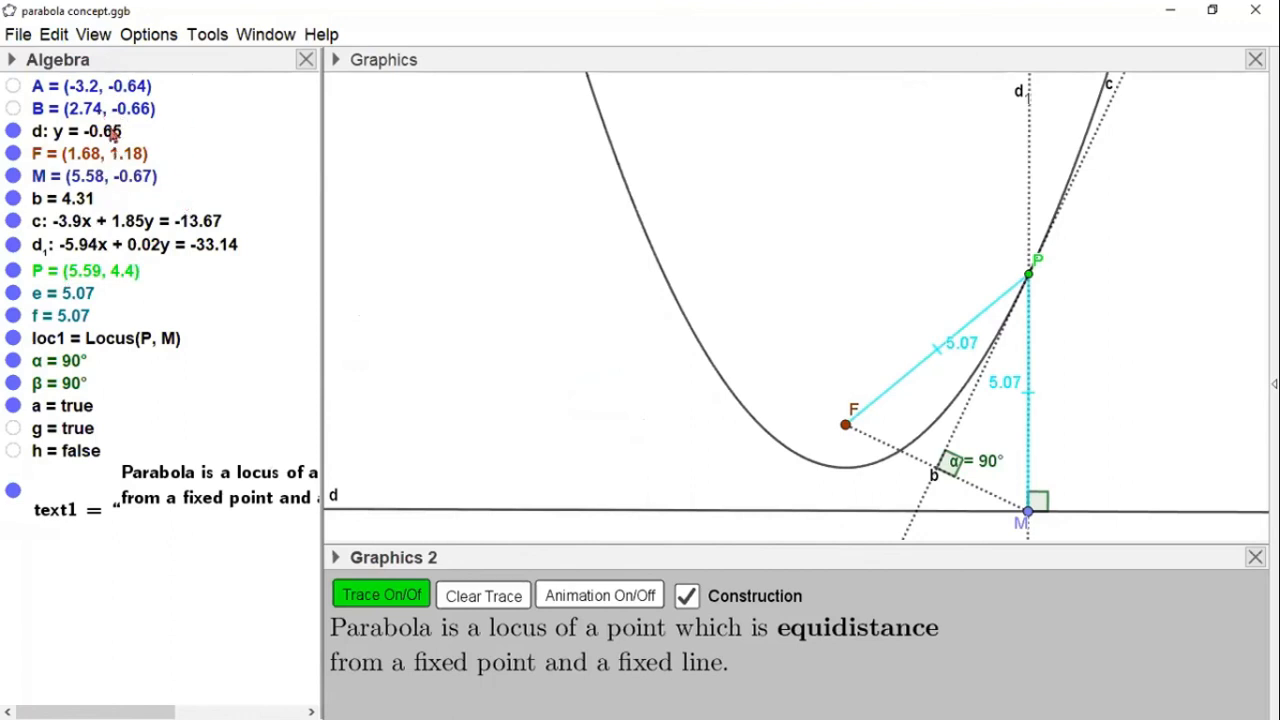
# Step: Select all objects in the construction and mark them as auxiliary objects in their properties
pyautogui.click(126, 89)
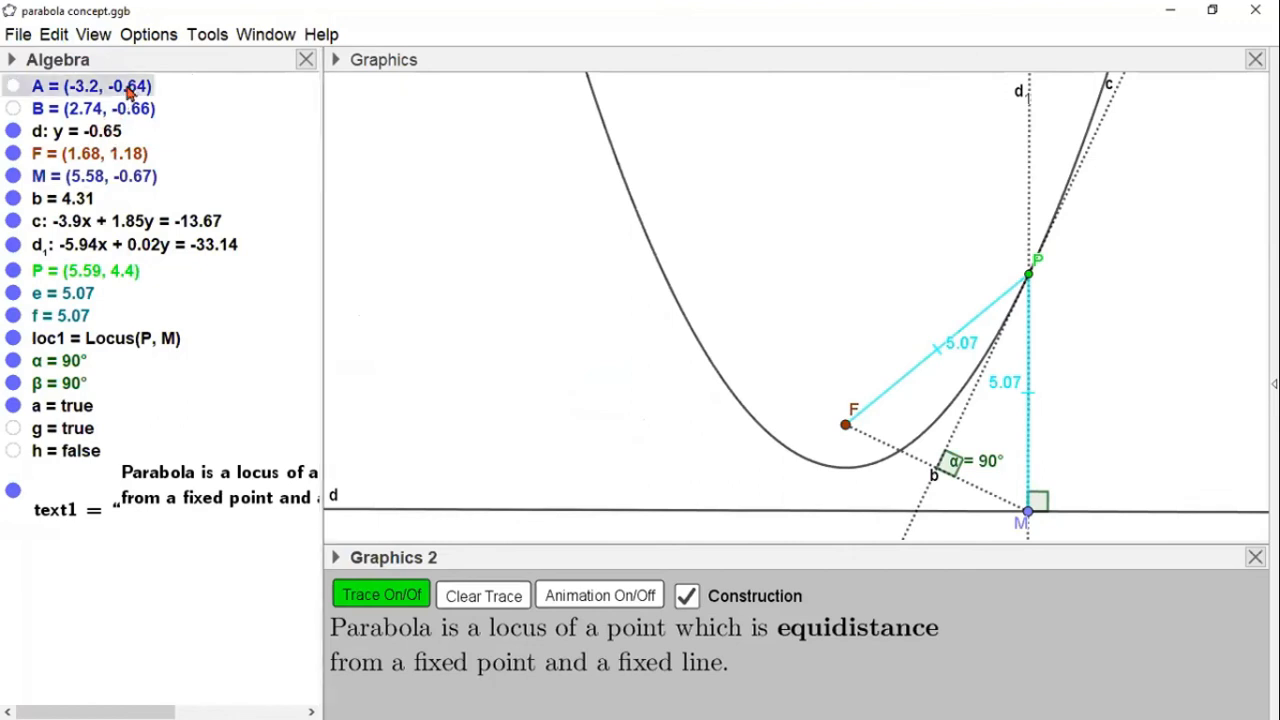
pyautogui.hotkey('ctrl', 'a')
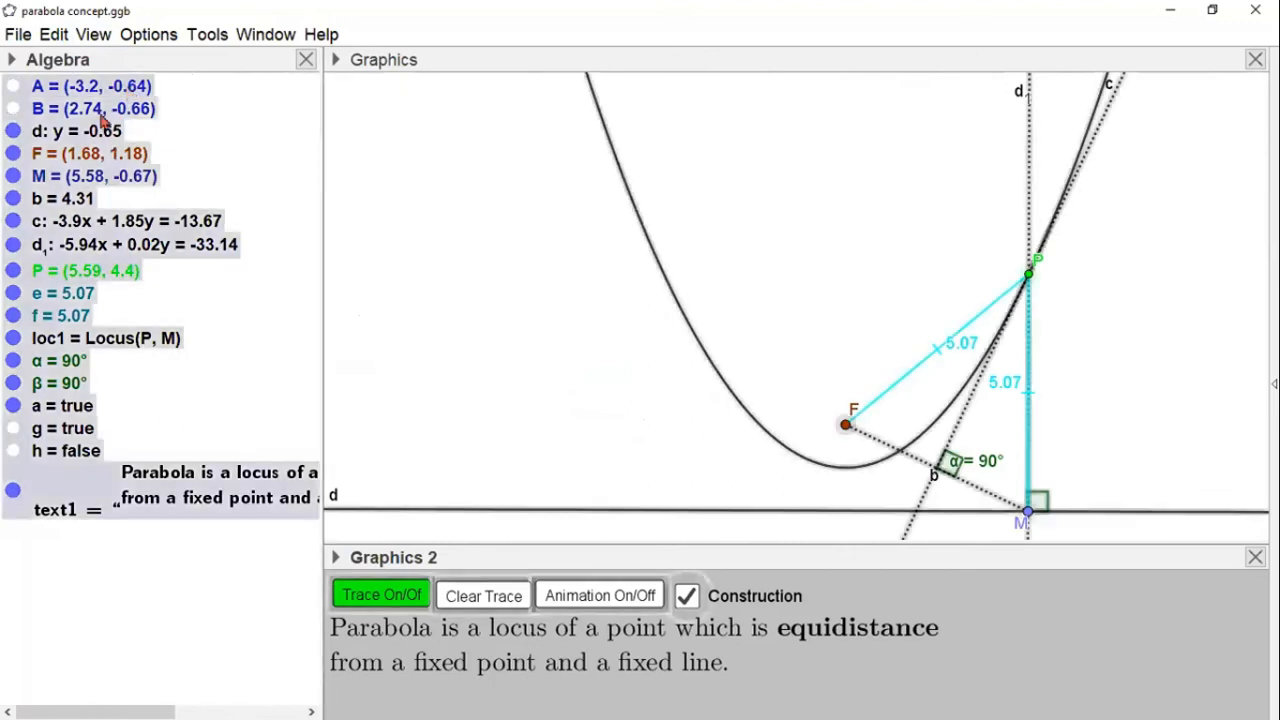
pyautogui.rightClick(87, 142)
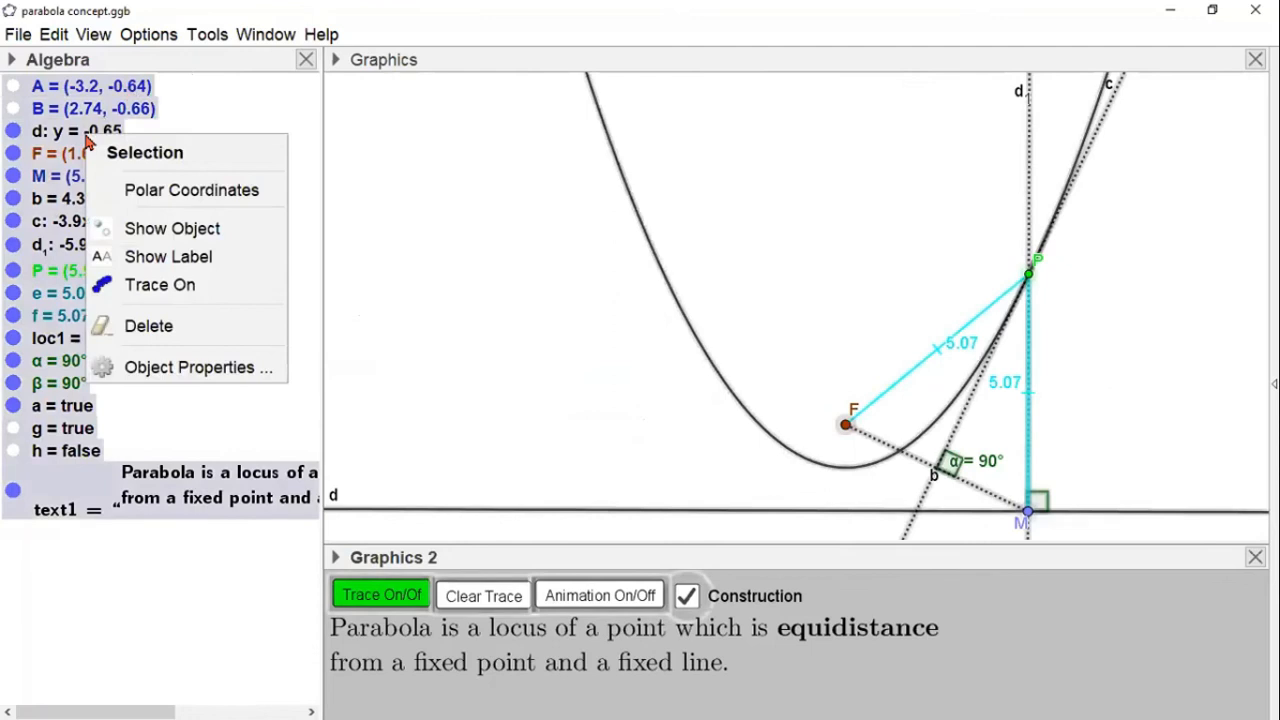
pyautogui.click(192, 366)
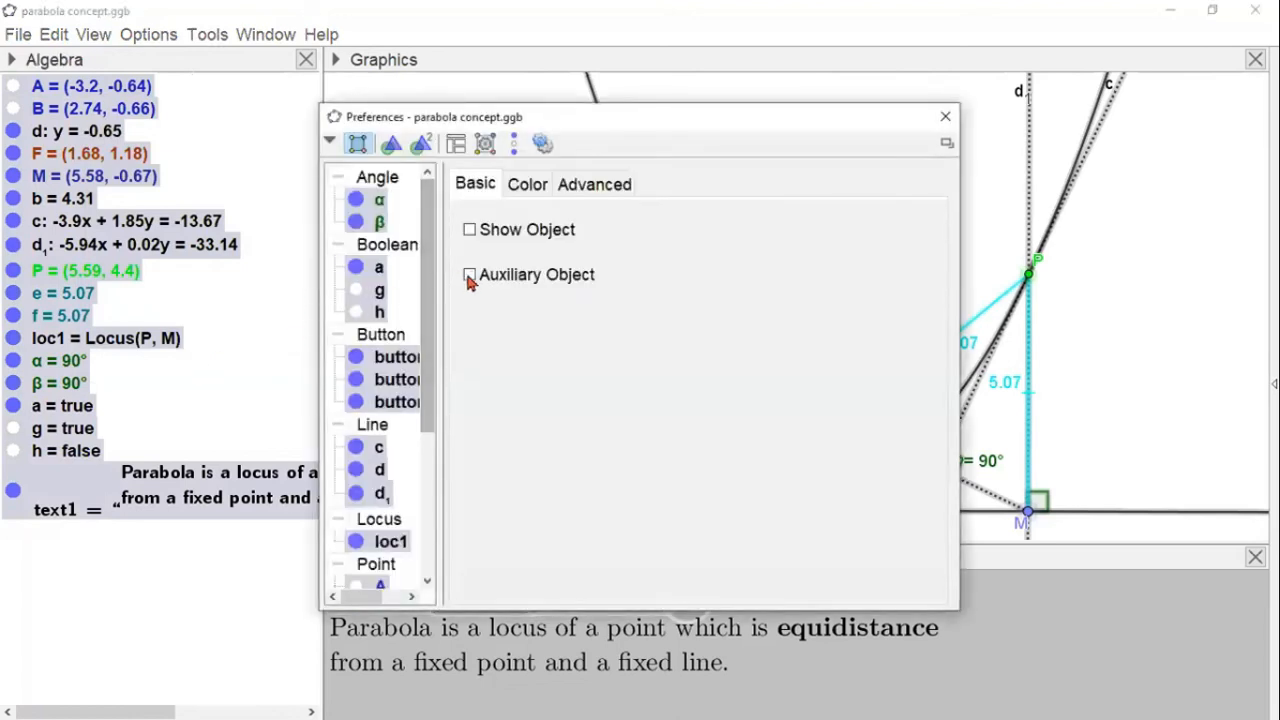
pyautogui.click(470, 276)
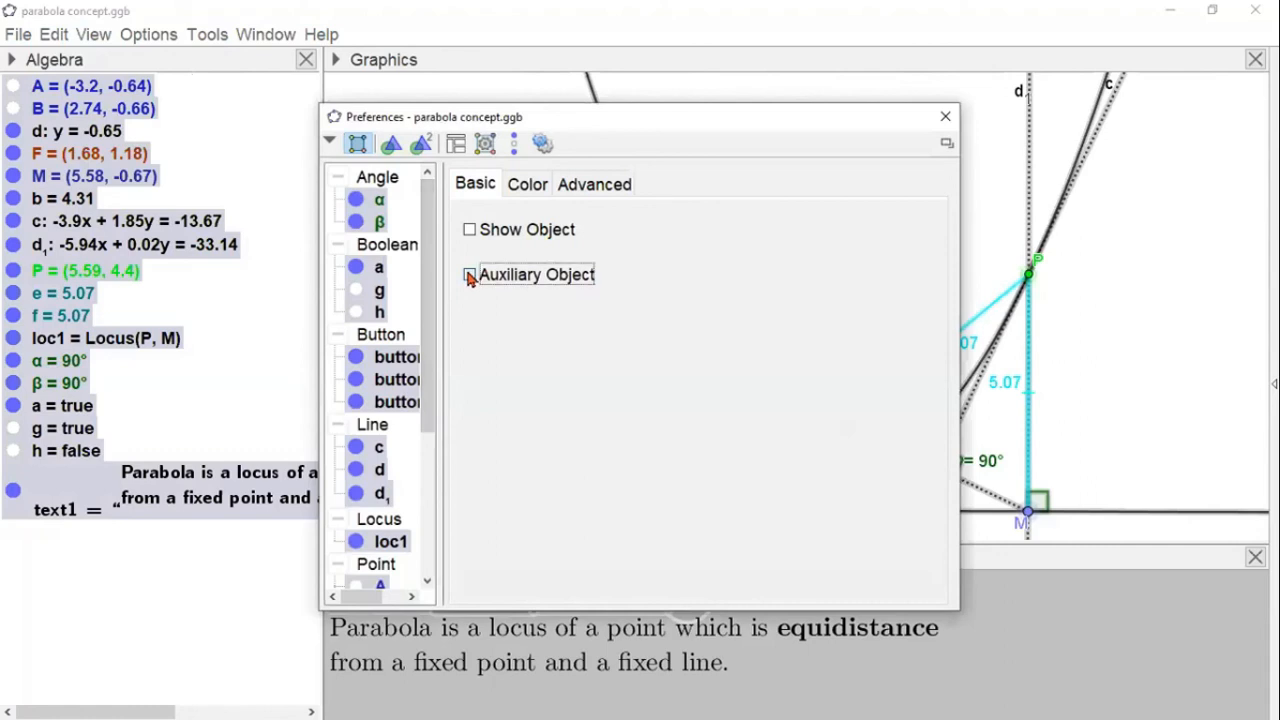
pyautogui.click(944, 120)
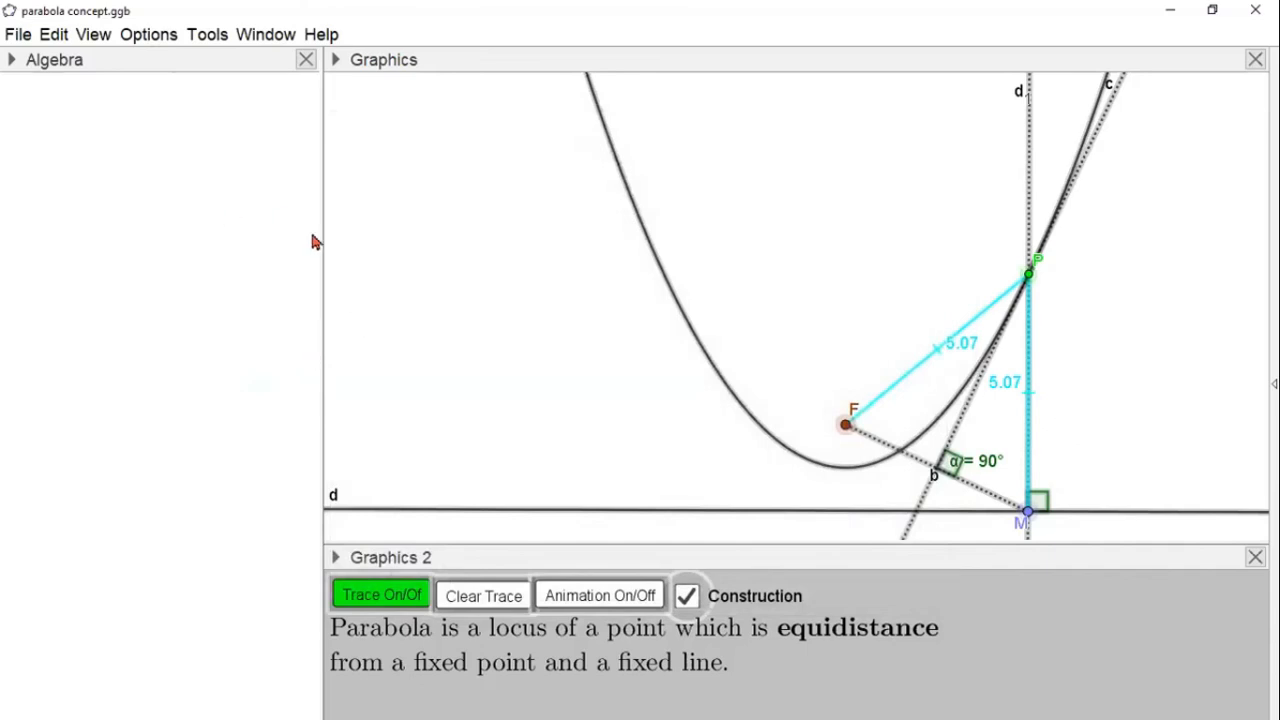
# Step: Expand the Algebra view's style bar, display the auxiliary objects and clear the selection
pyautogui.moveTo(323, 251)
pyautogui.mouseDown()
pyautogui.moveTo(166, 237)
pyautogui.moveTo(323, 251)
pyautogui.mouseUp()
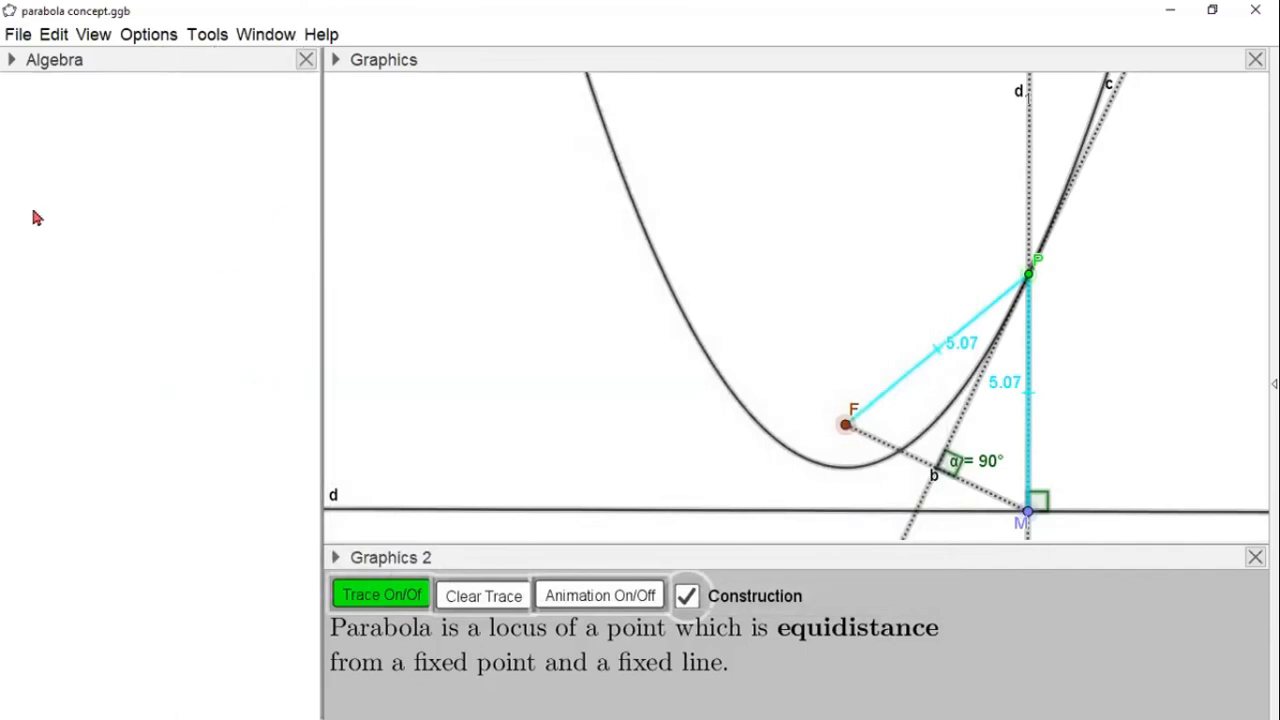
pyautogui.click(12, 62)
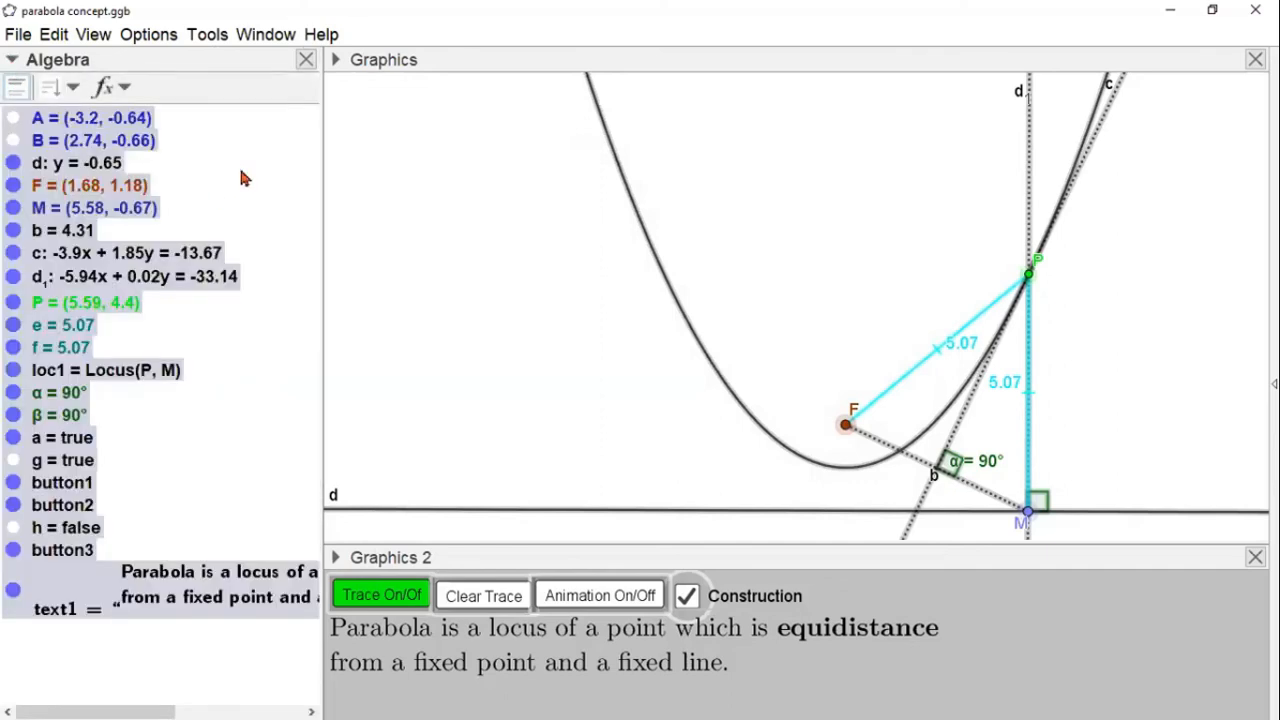
pyautogui.press('Escape')
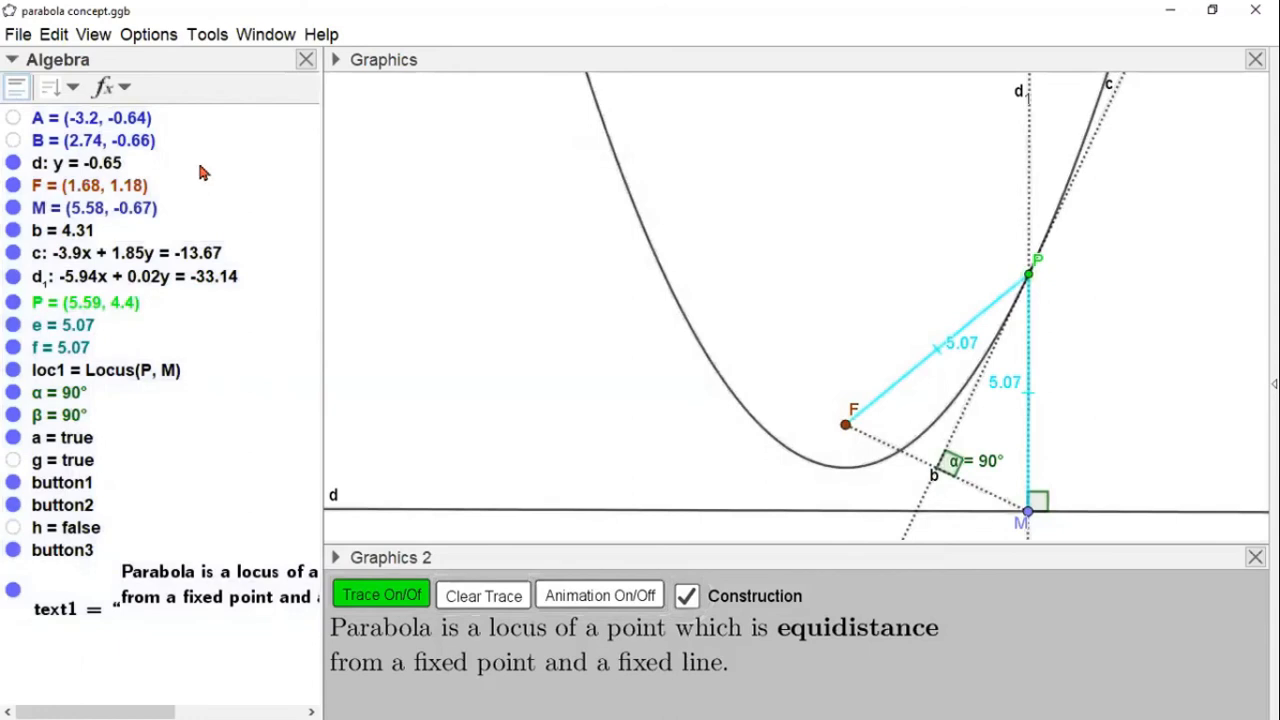
# Step: Toggle the display of auxiliary objects off and on in the Algebra view, and close that view
pyautogui.click(16, 90)
pyautogui.click(16, 92)
pyautogui.click(16, 94)
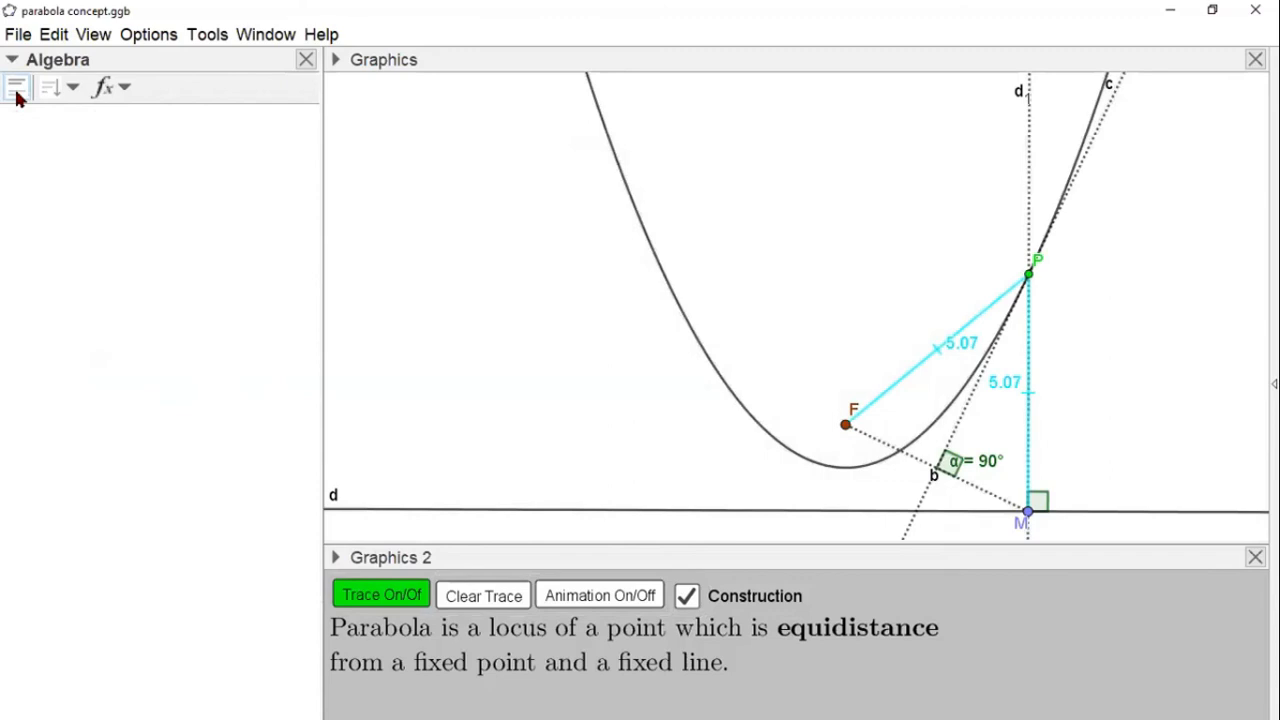
pyautogui.click(16, 95)
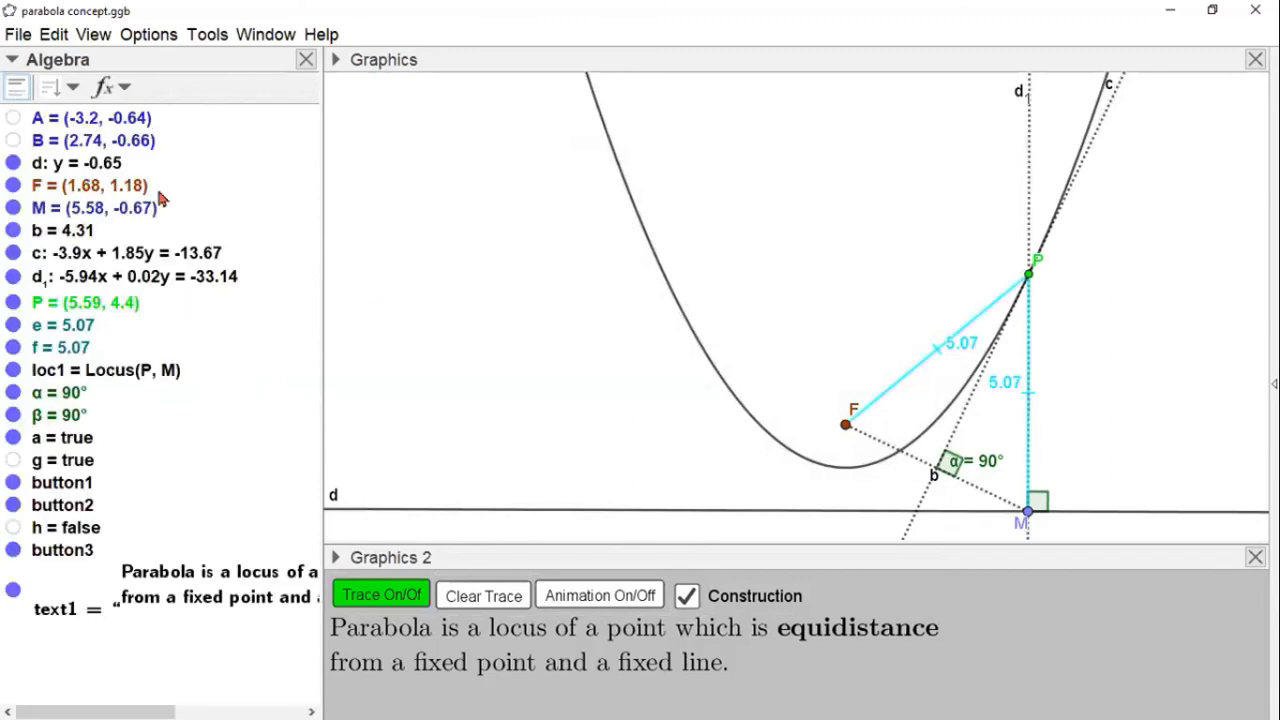
pyautogui.click(306, 60)
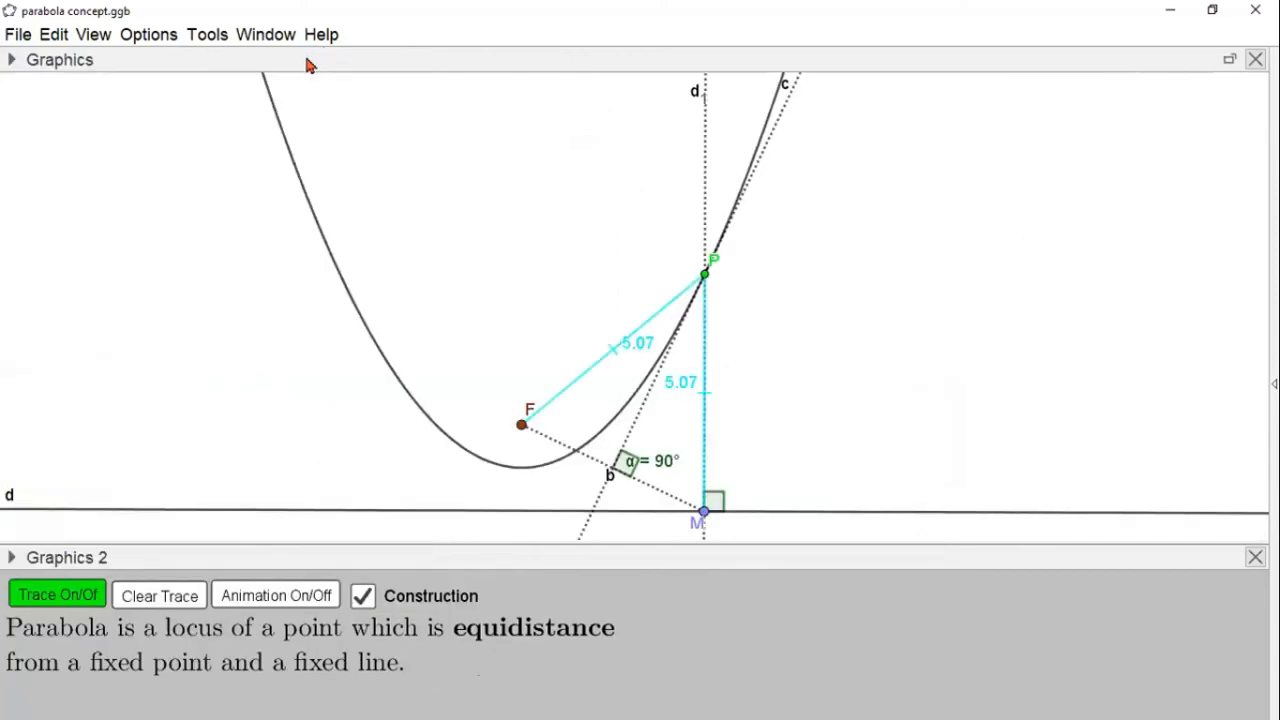